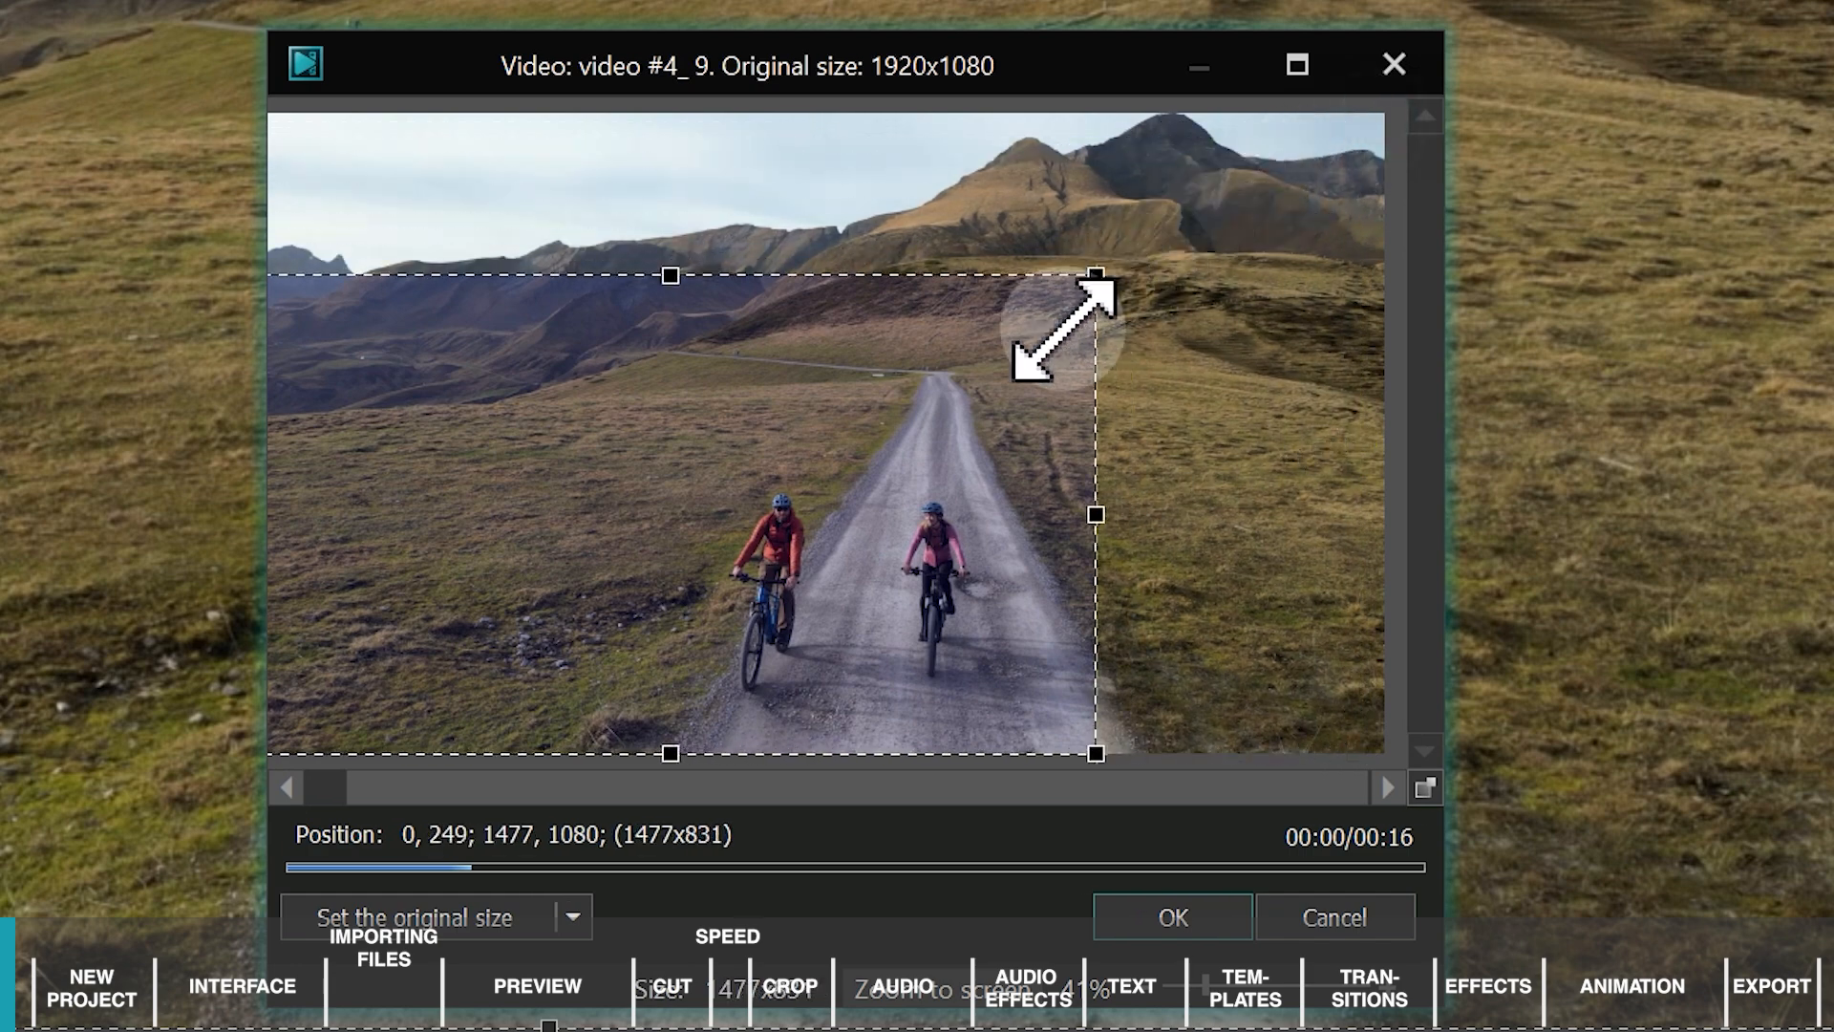
pyautogui.moveTo(551, 647); pyautogui.dragTo(844, 635)
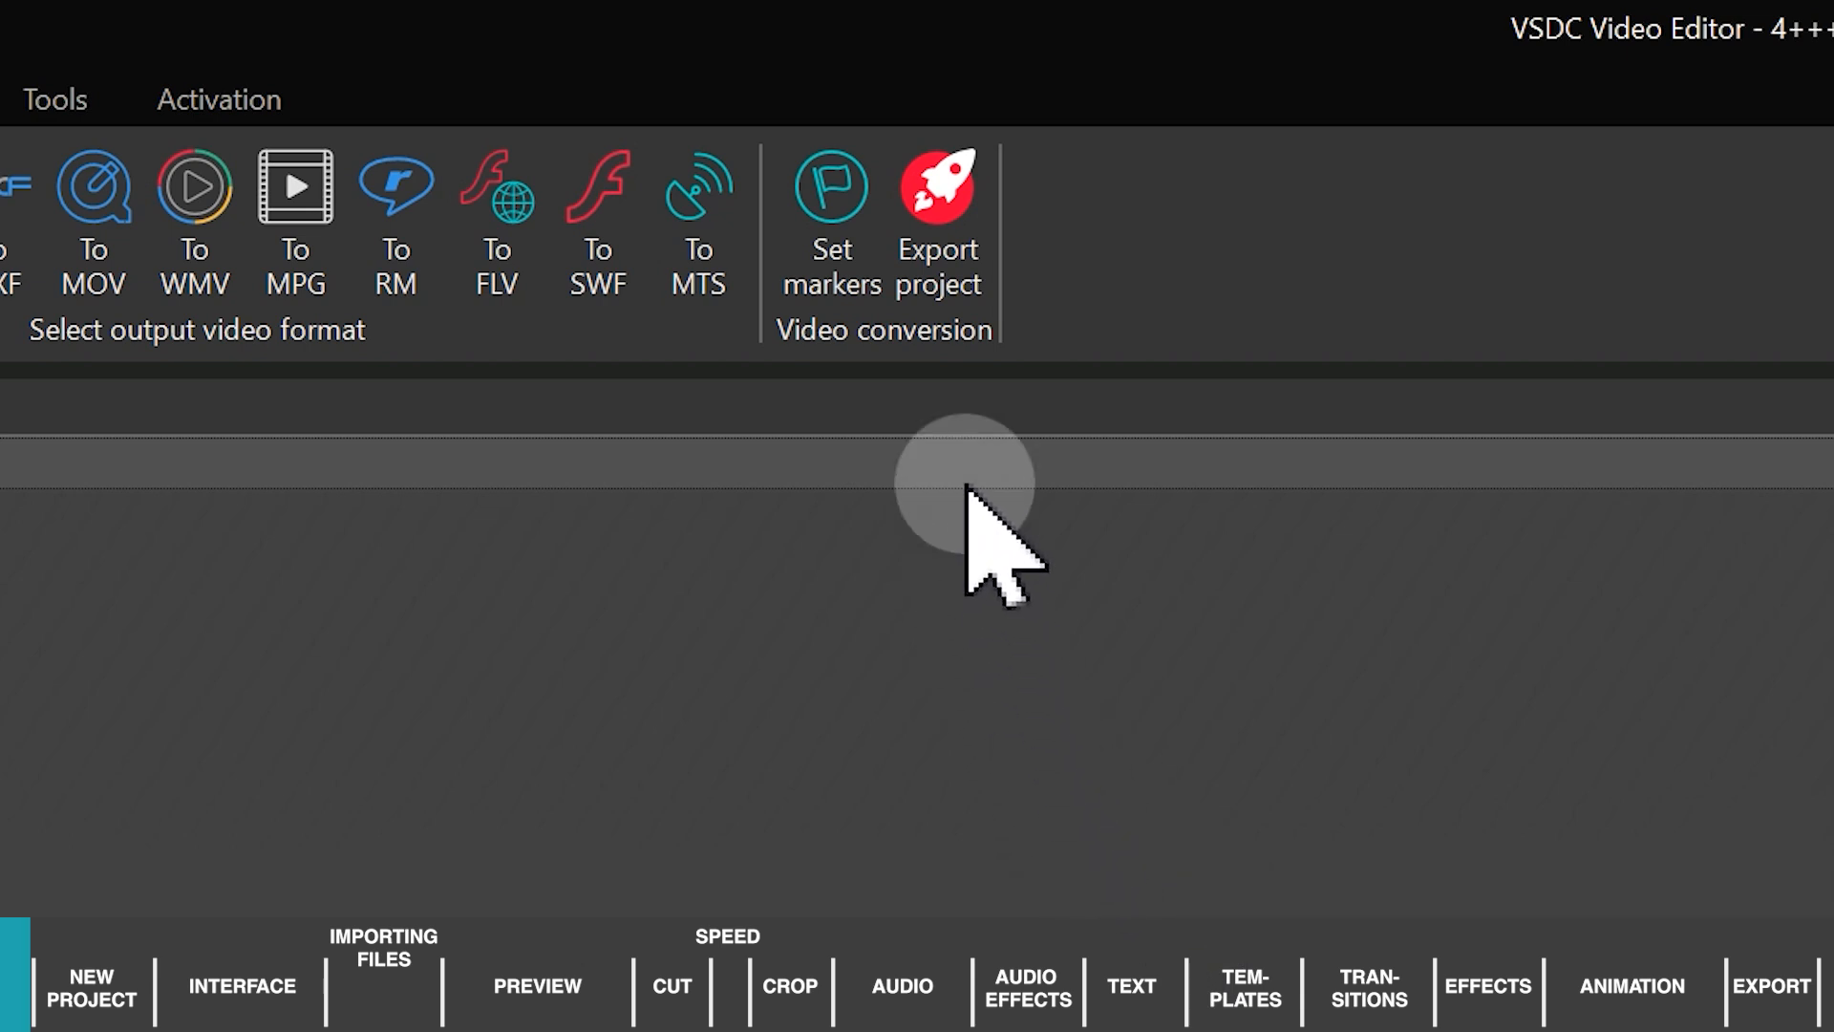
pyautogui.click(946, 215)
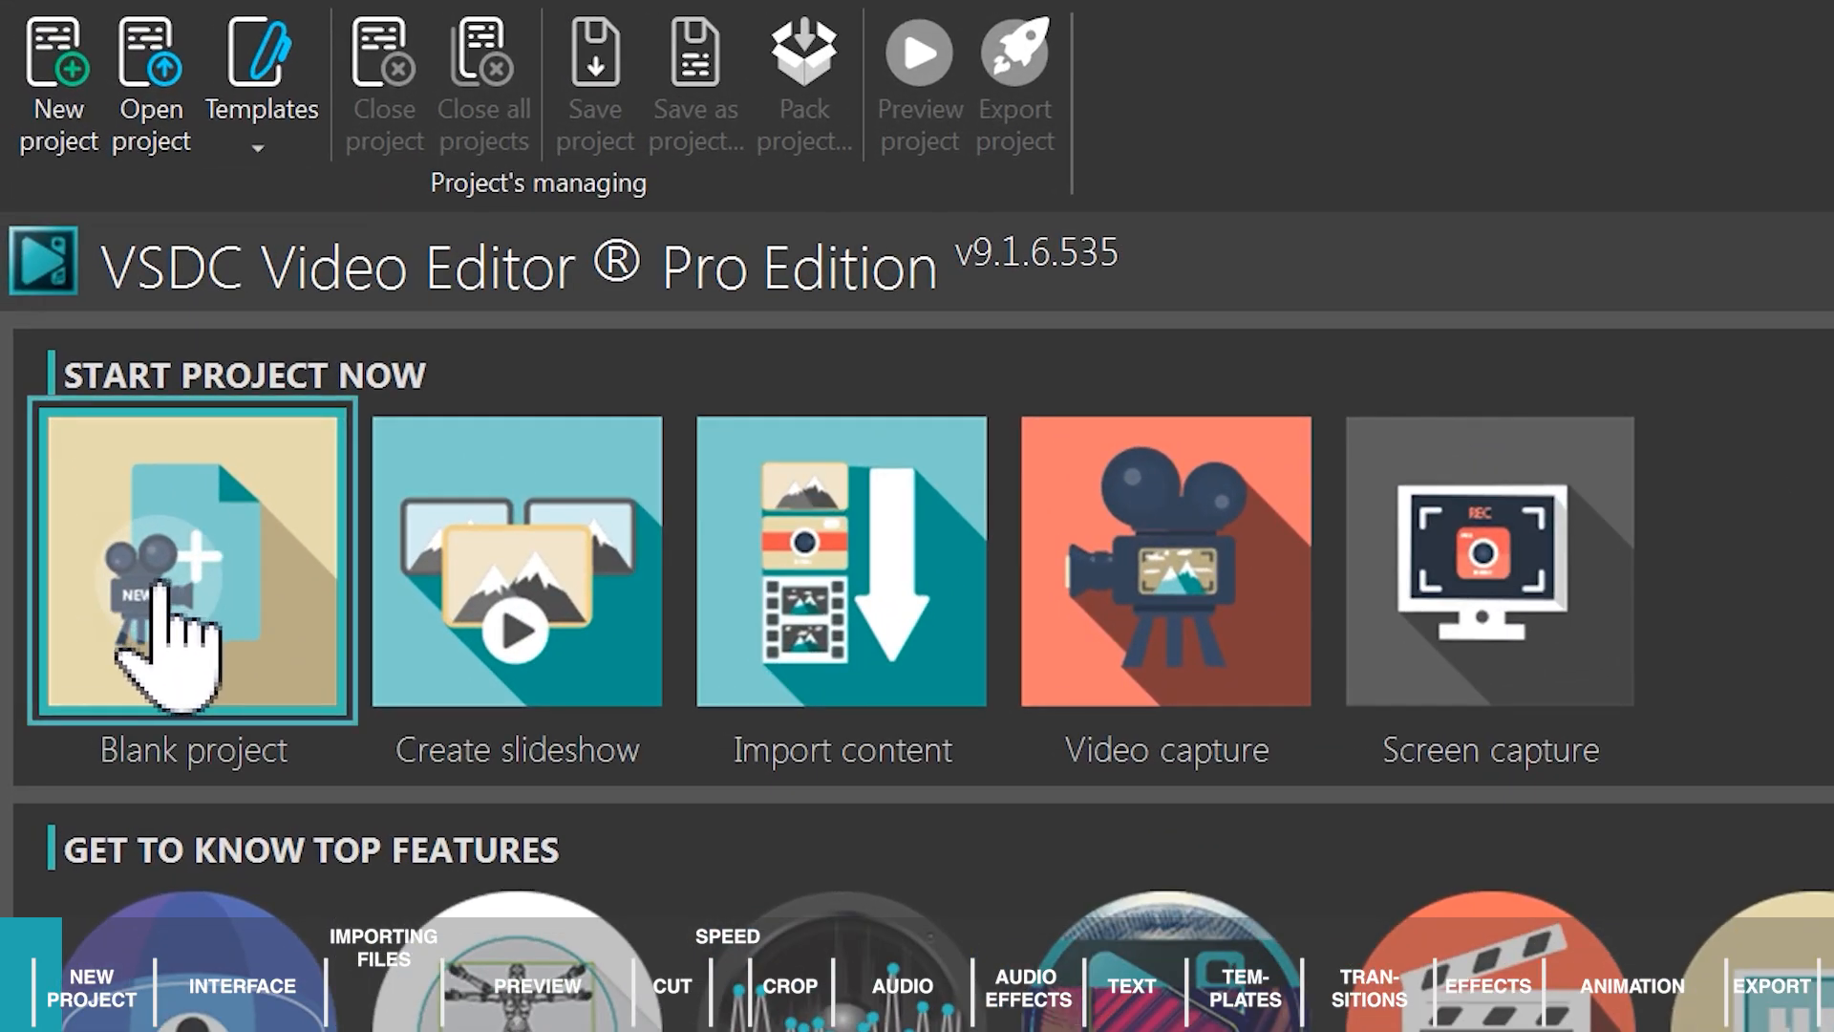
# Start a blank project titled "Project VSDC" with the Full HD 1920x1080 pixels (16:9) resolution.
pyautogui.click(155, 585)
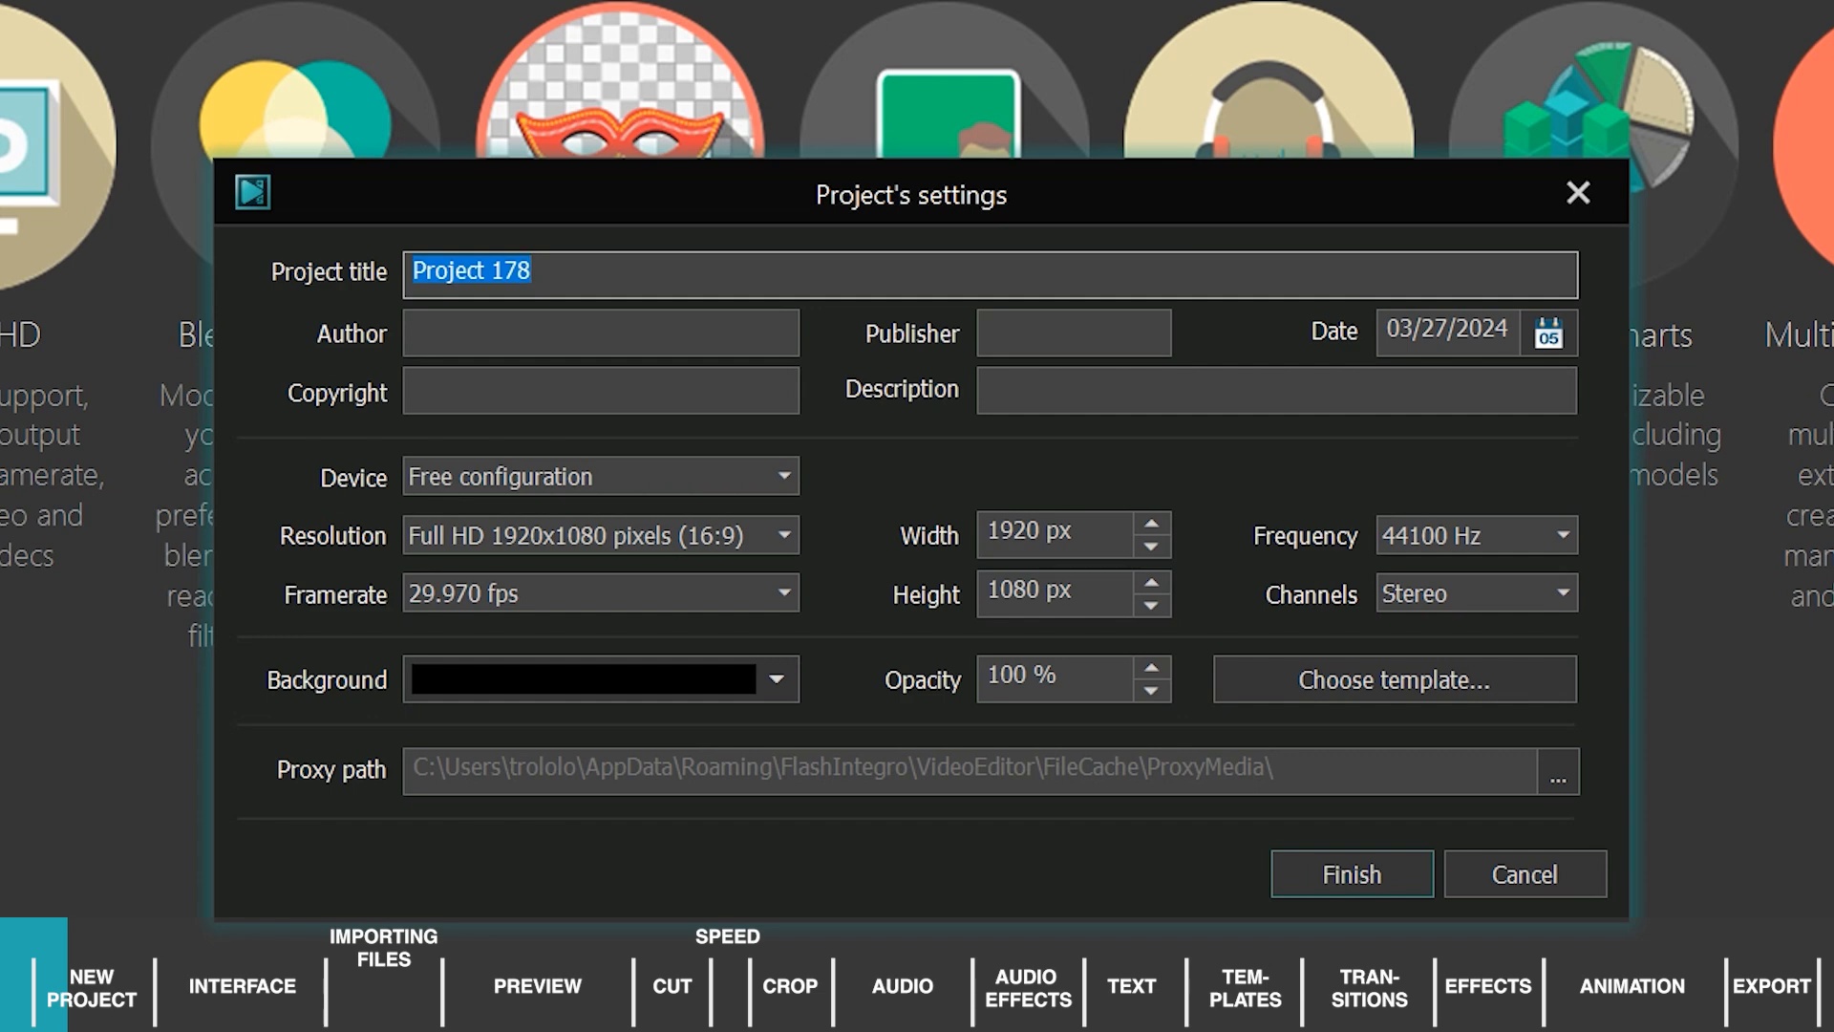
pyautogui.write('Project VSDC')
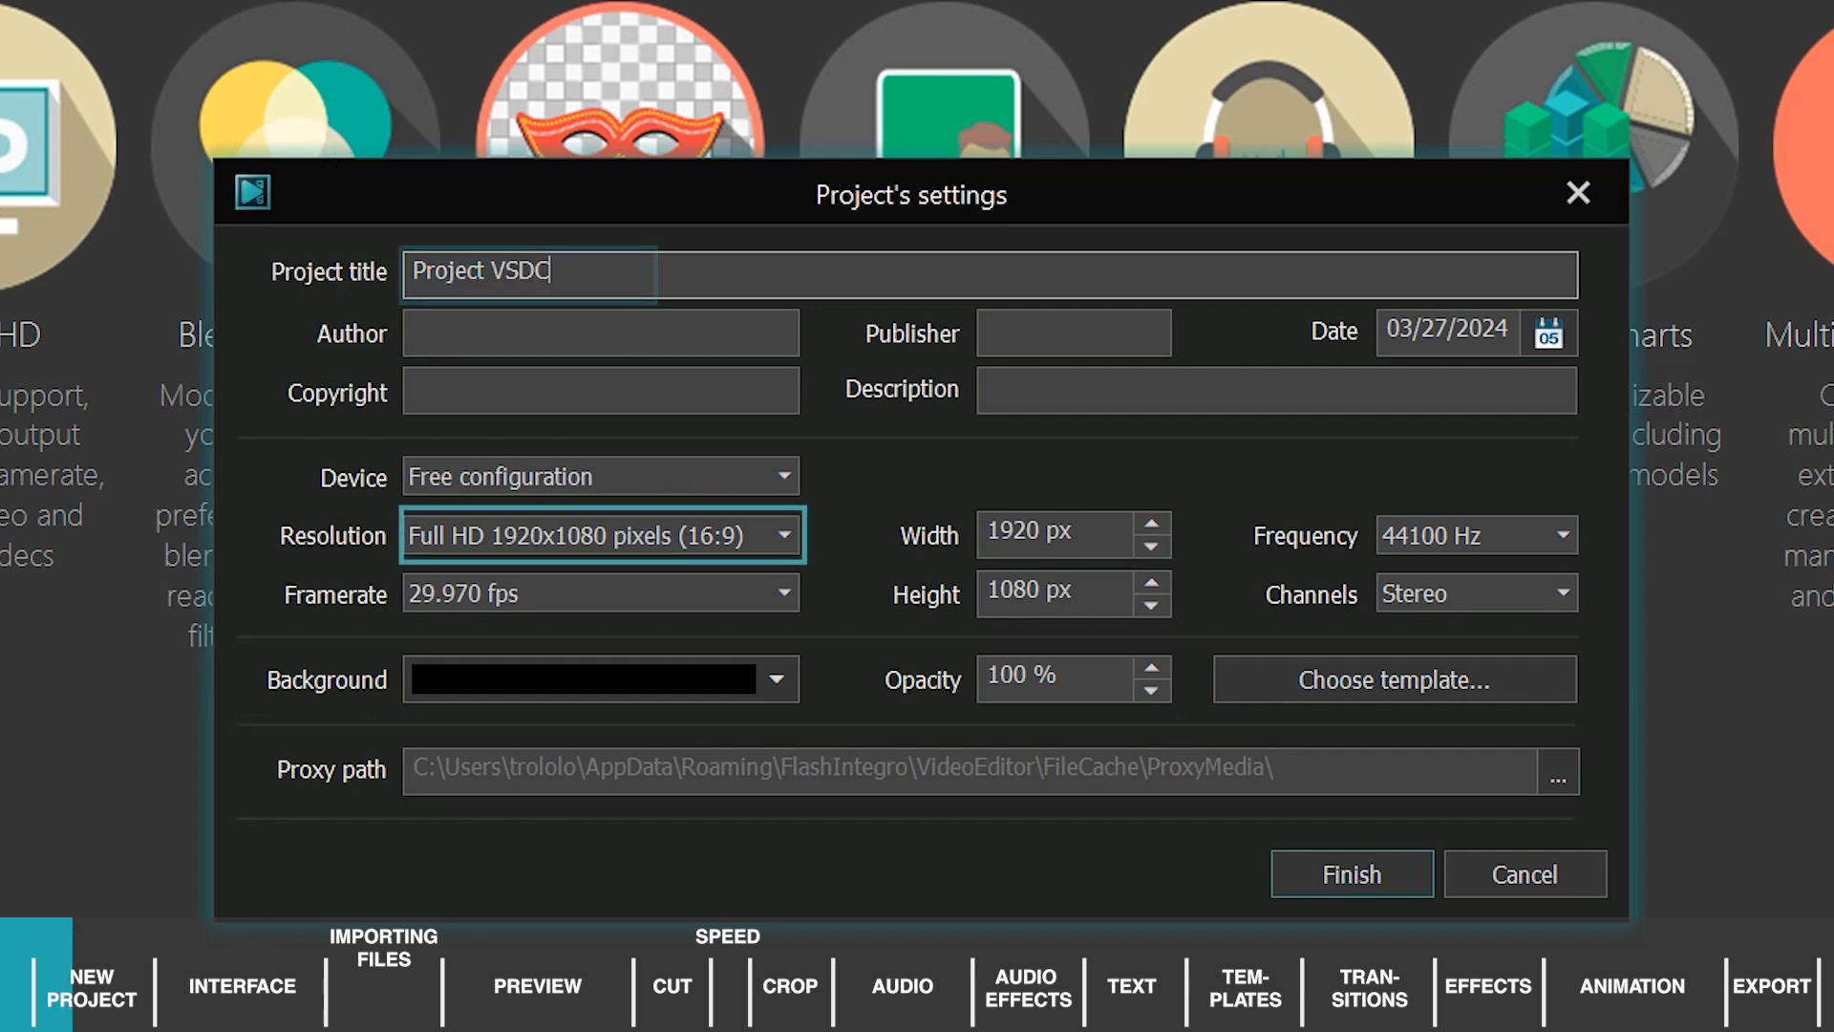
pyautogui.click(781, 537)
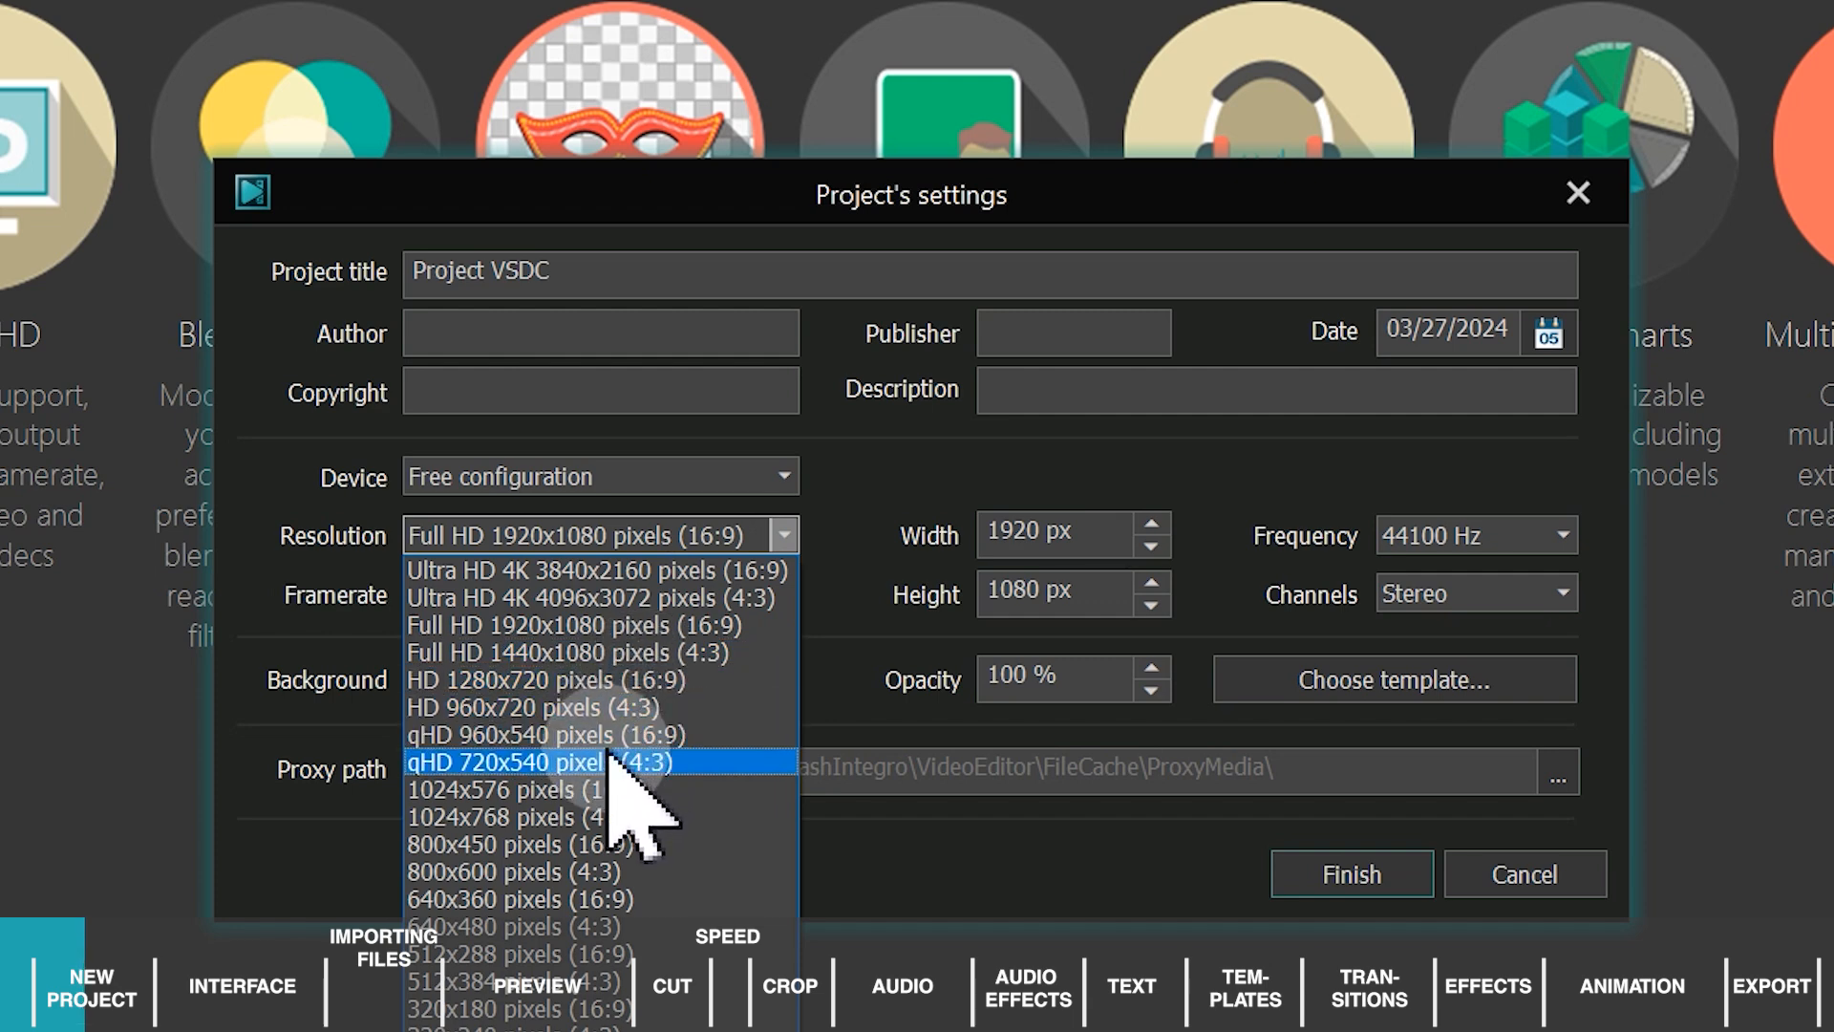
pyautogui.click(634, 626)
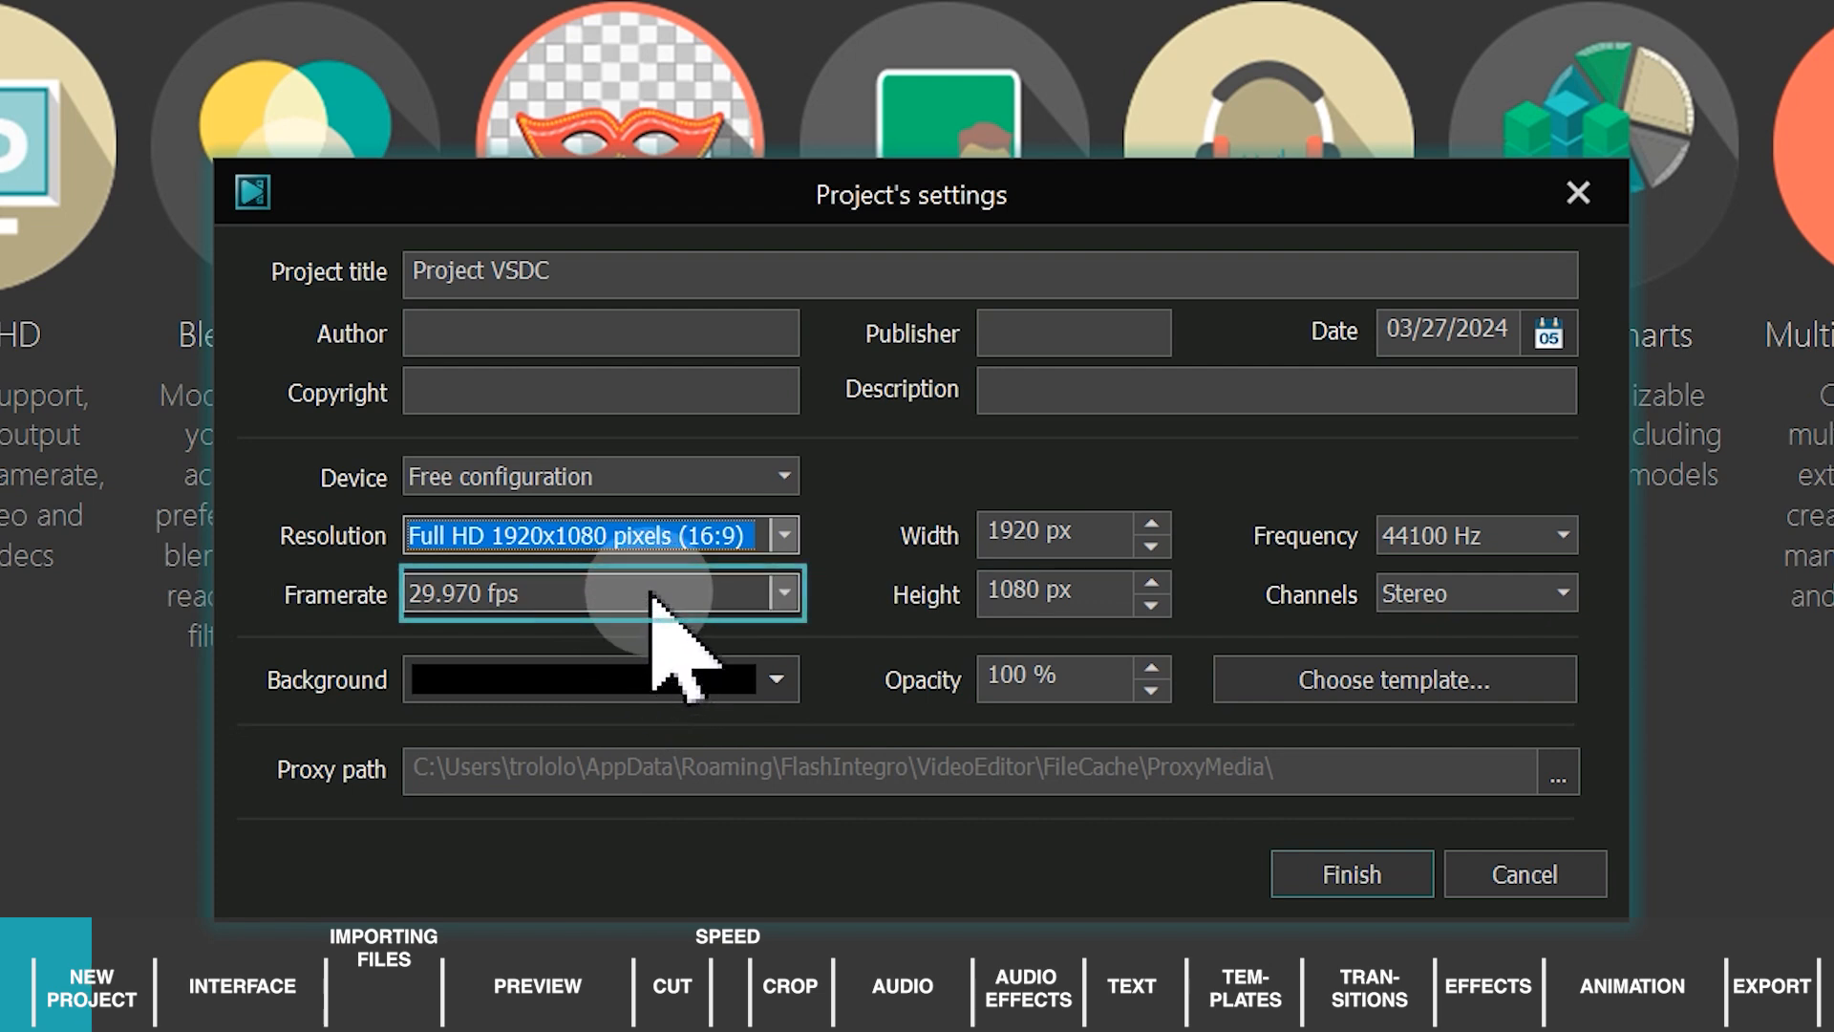
# Set the project's framerate to 30 fps and finish creating the project.
pyautogui.click(652, 595)
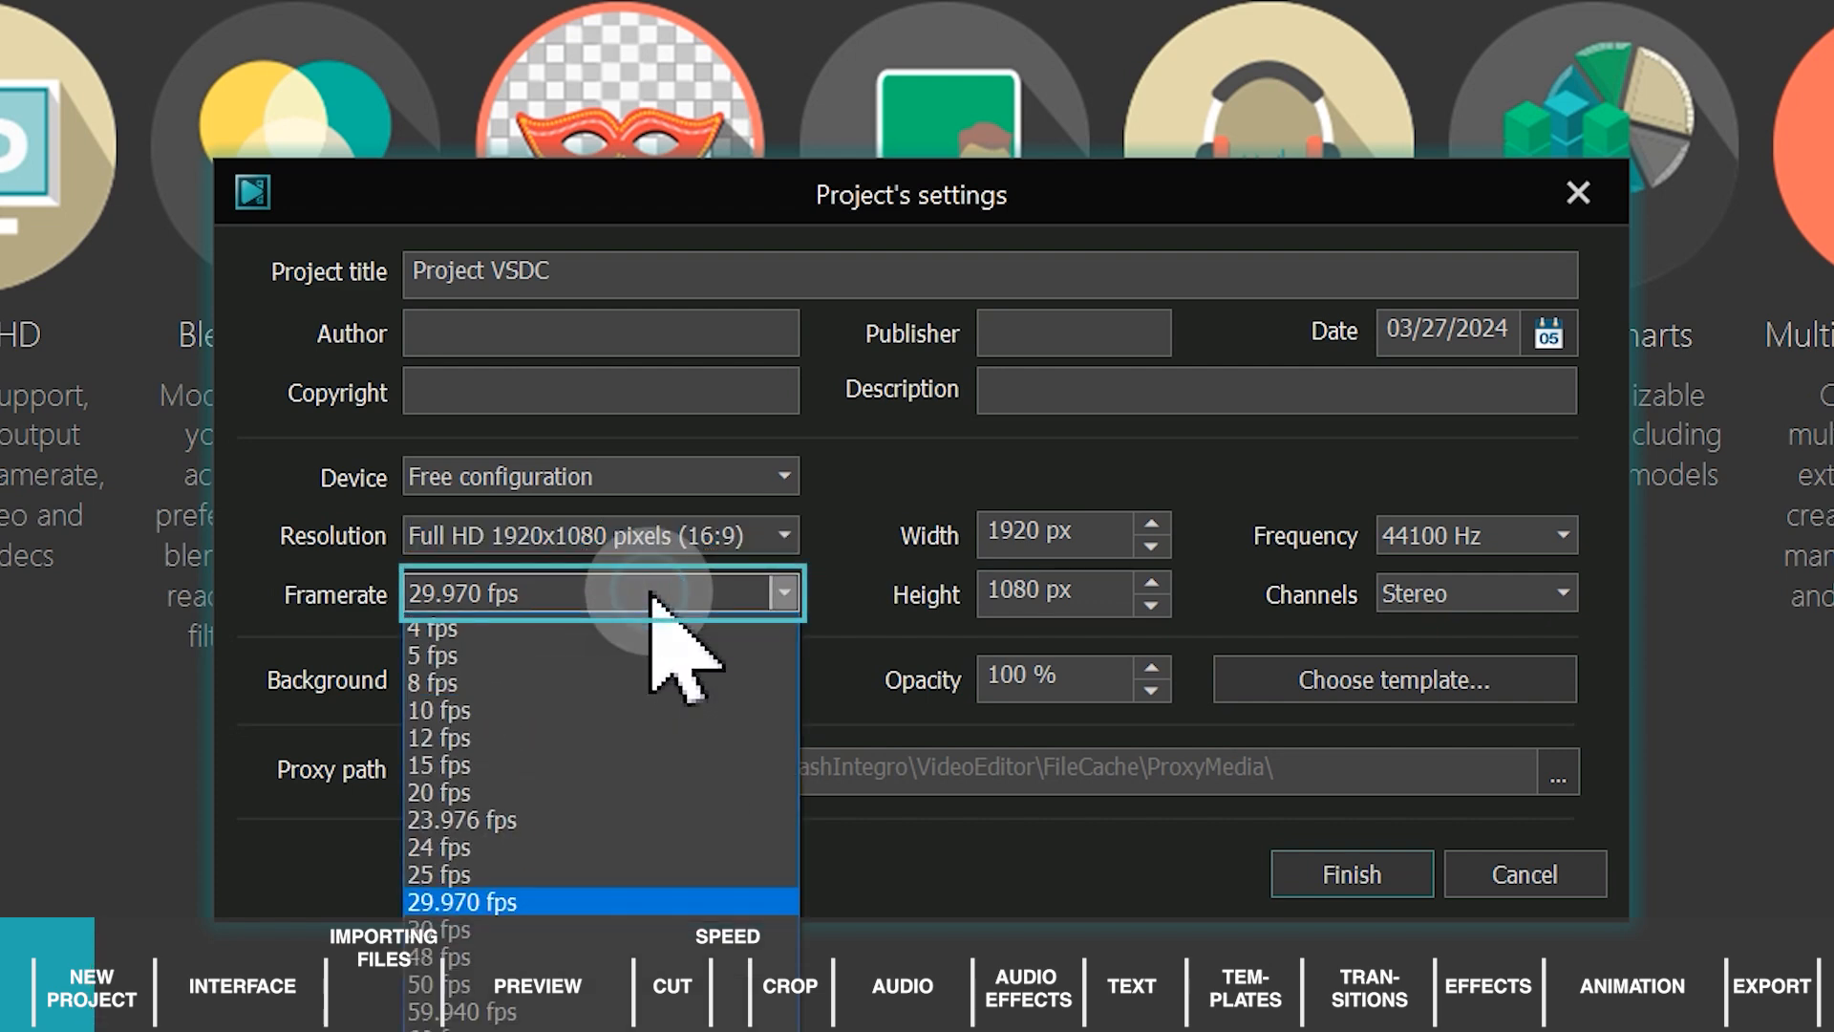
pyautogui.click(457, 929)
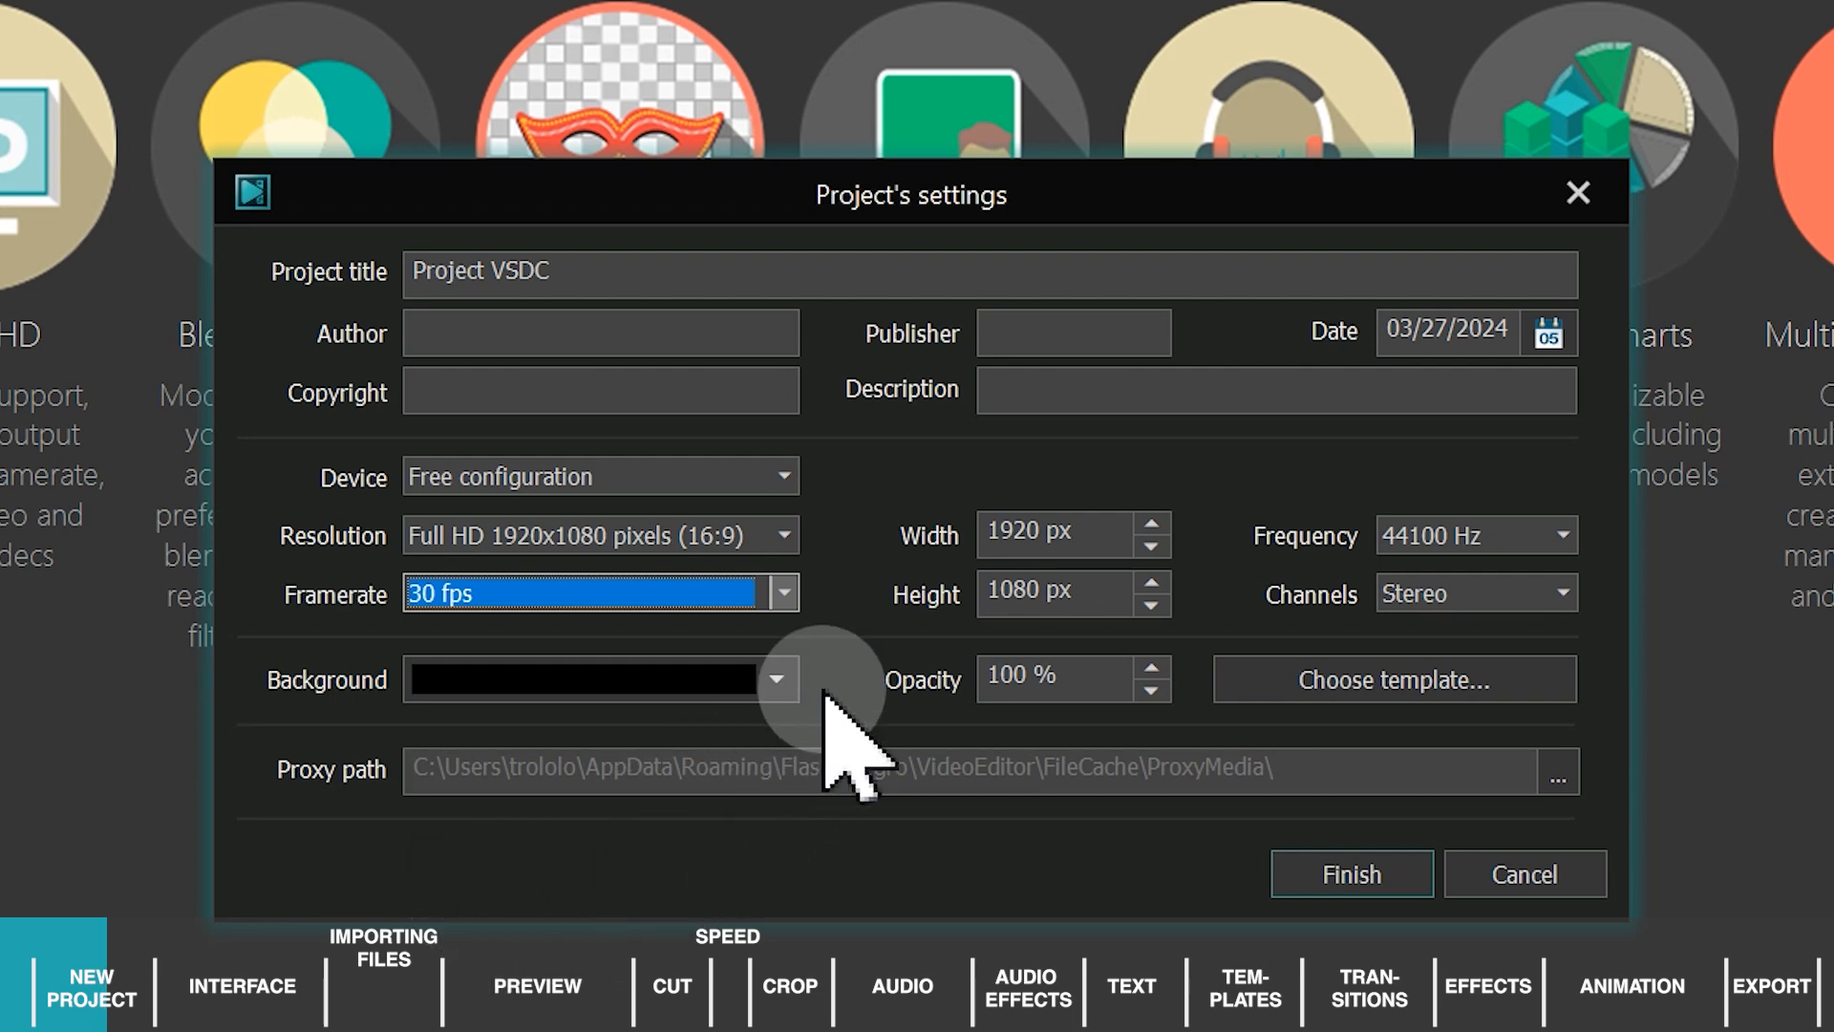
pyautogui.click(1347, 875)
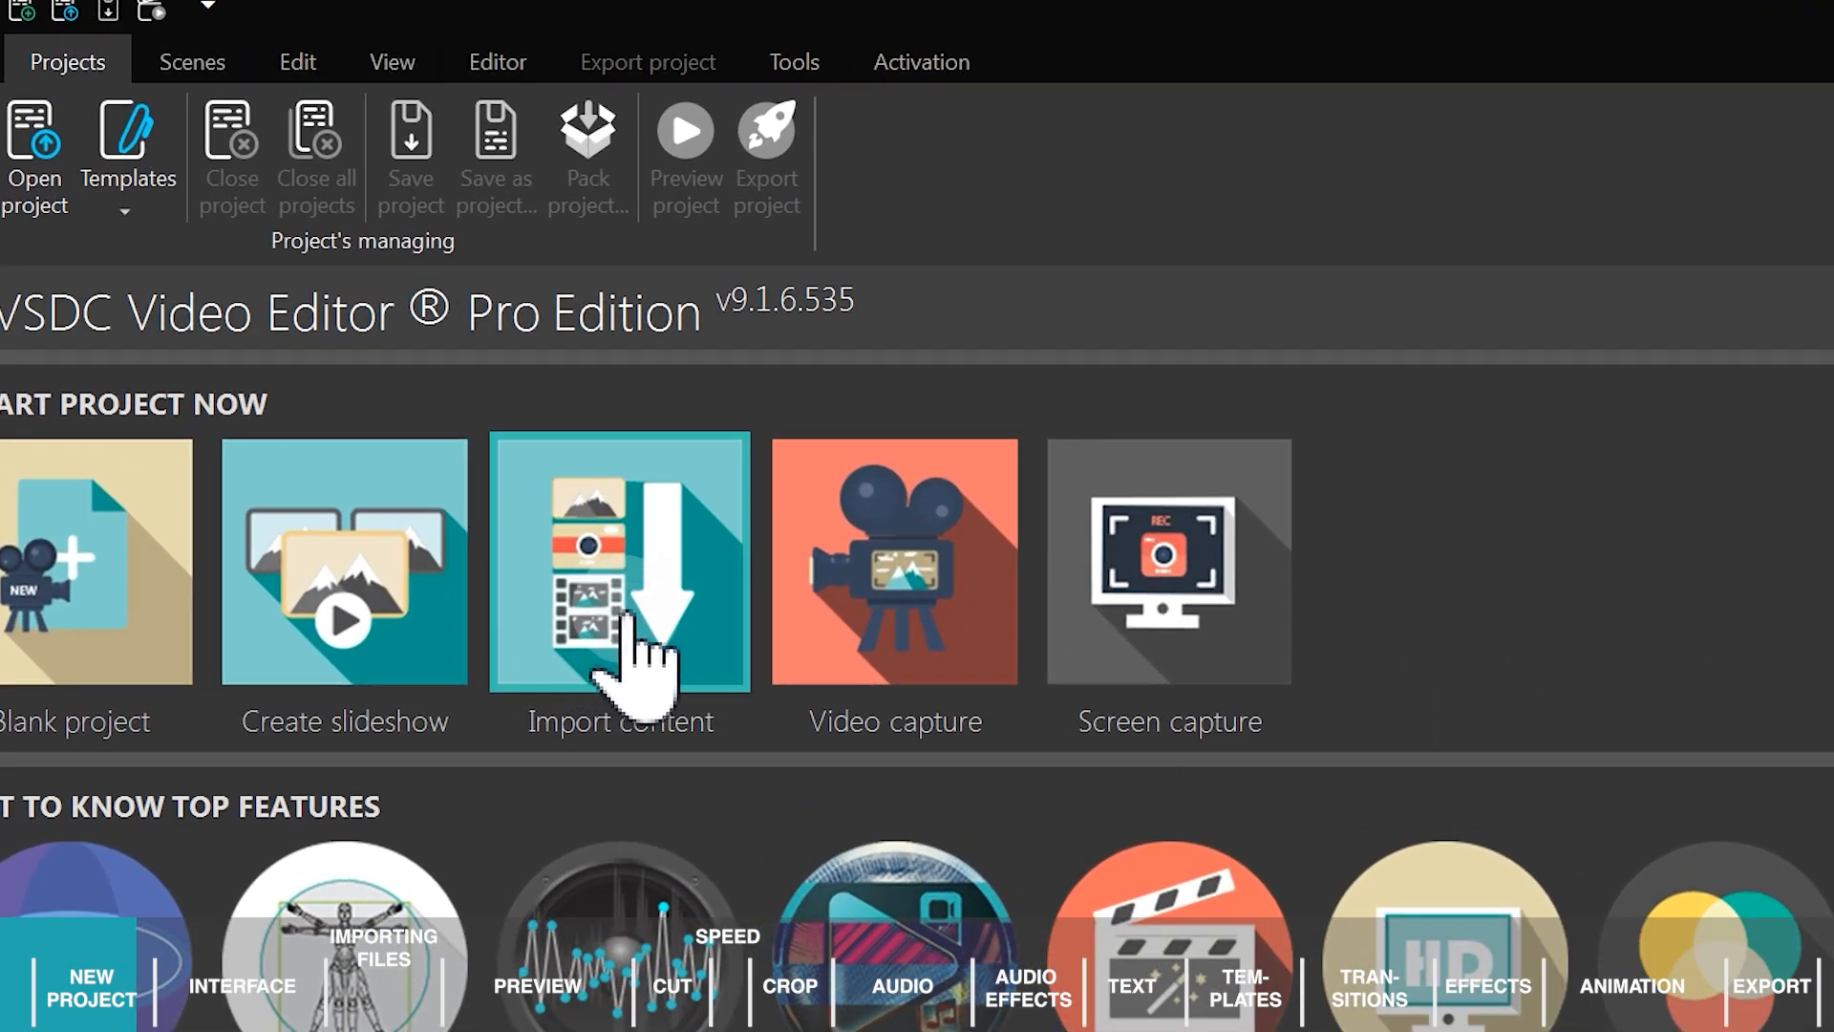
# Create another project by importing Hor.mov, adopting the imported file's parameters as the project settings.
pyautogui.click(628, 616)
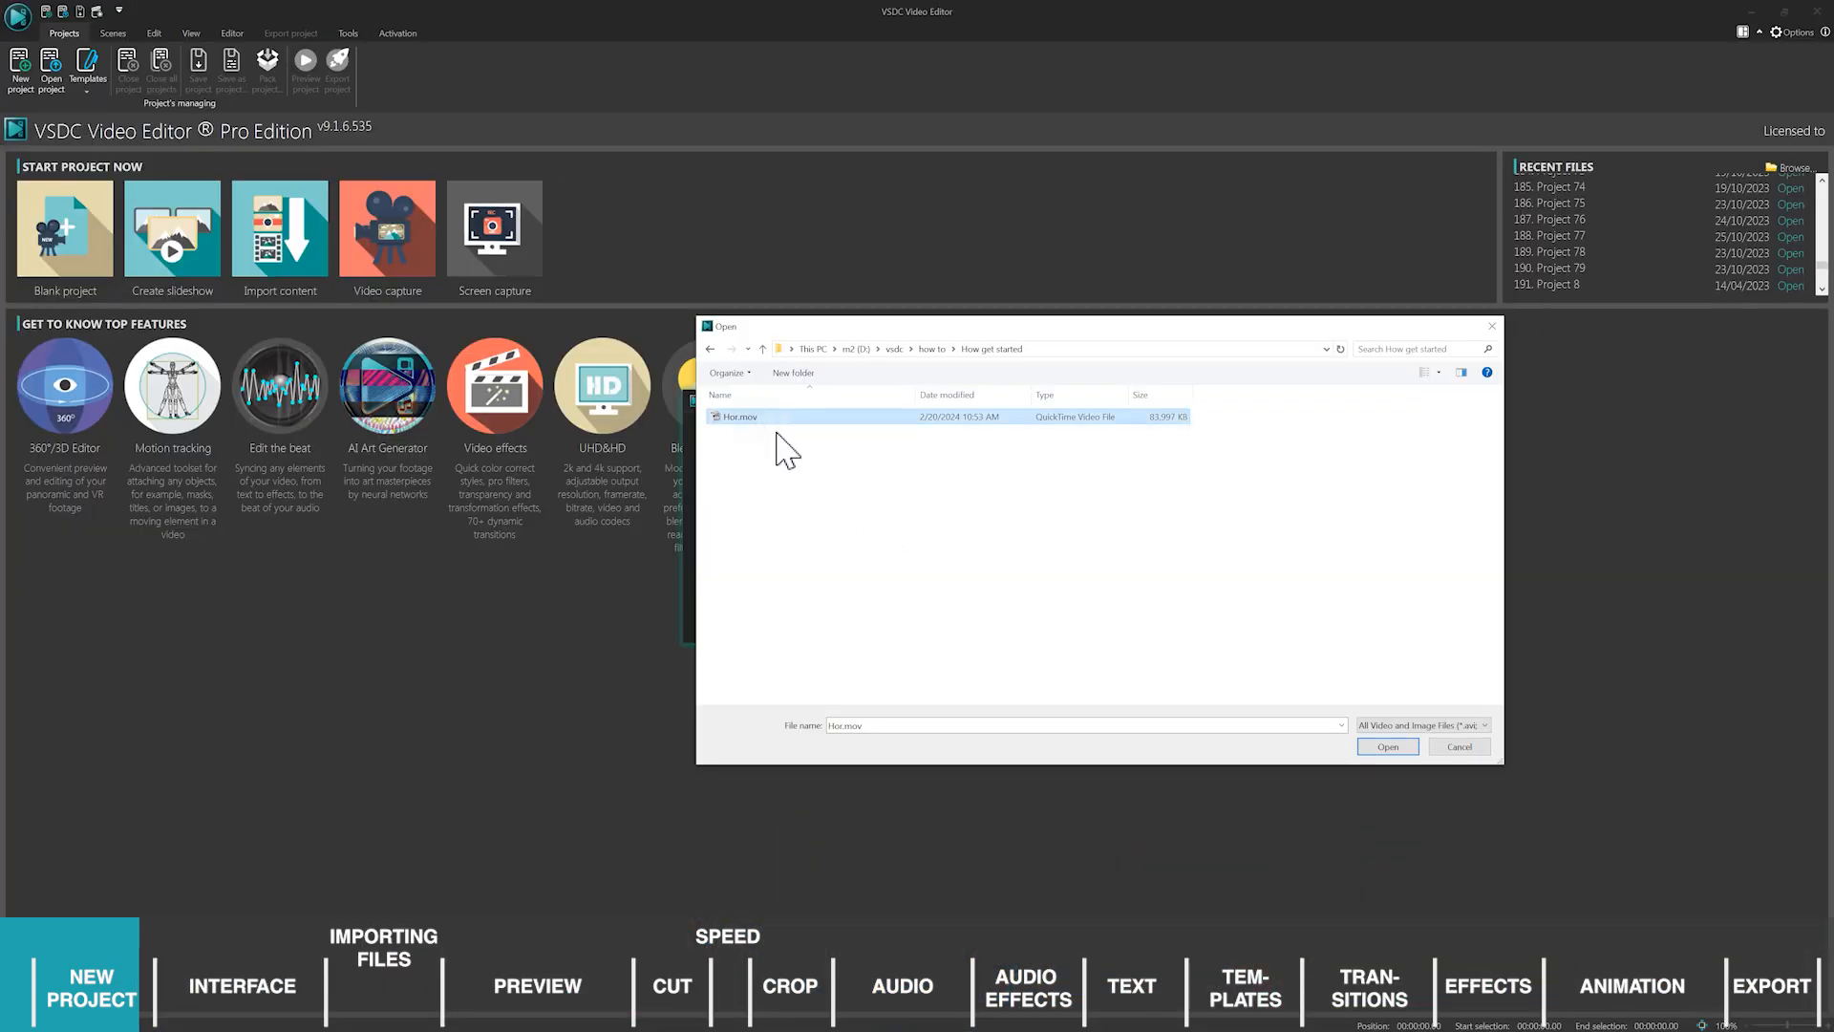
pyautogui.click(1387, 747)
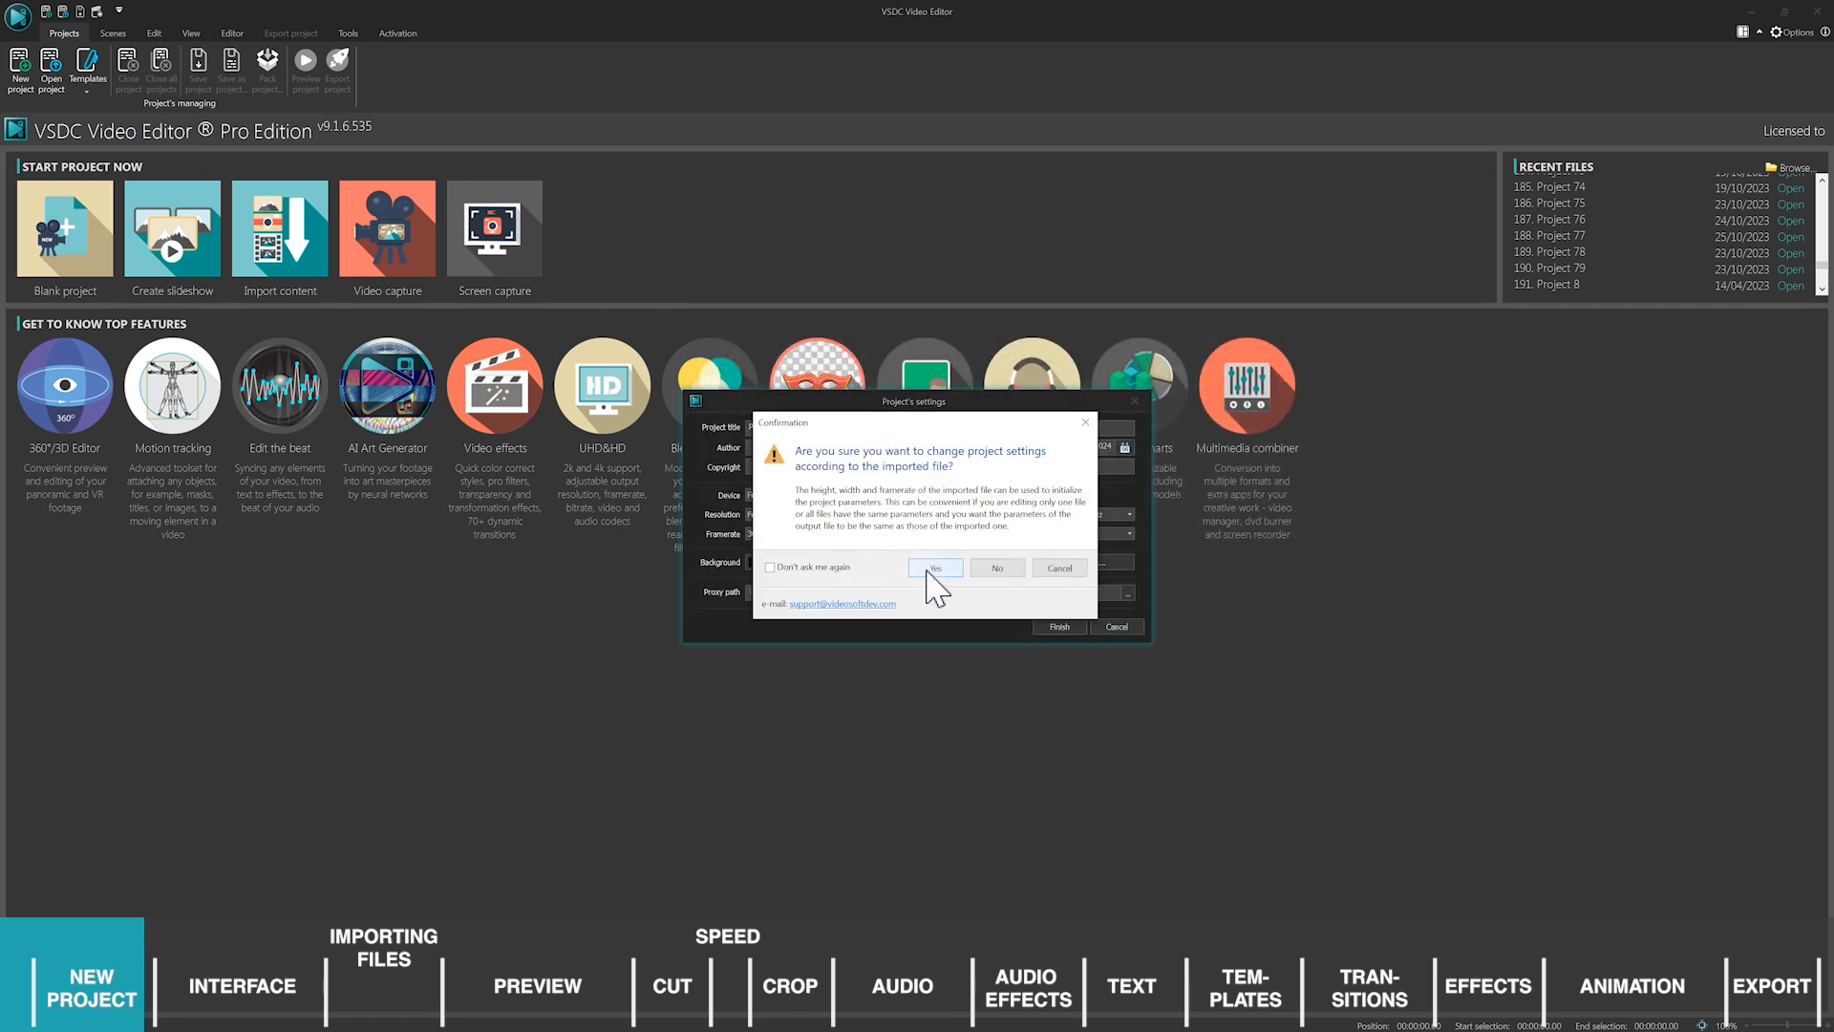
pyautogui.click(935, 570)
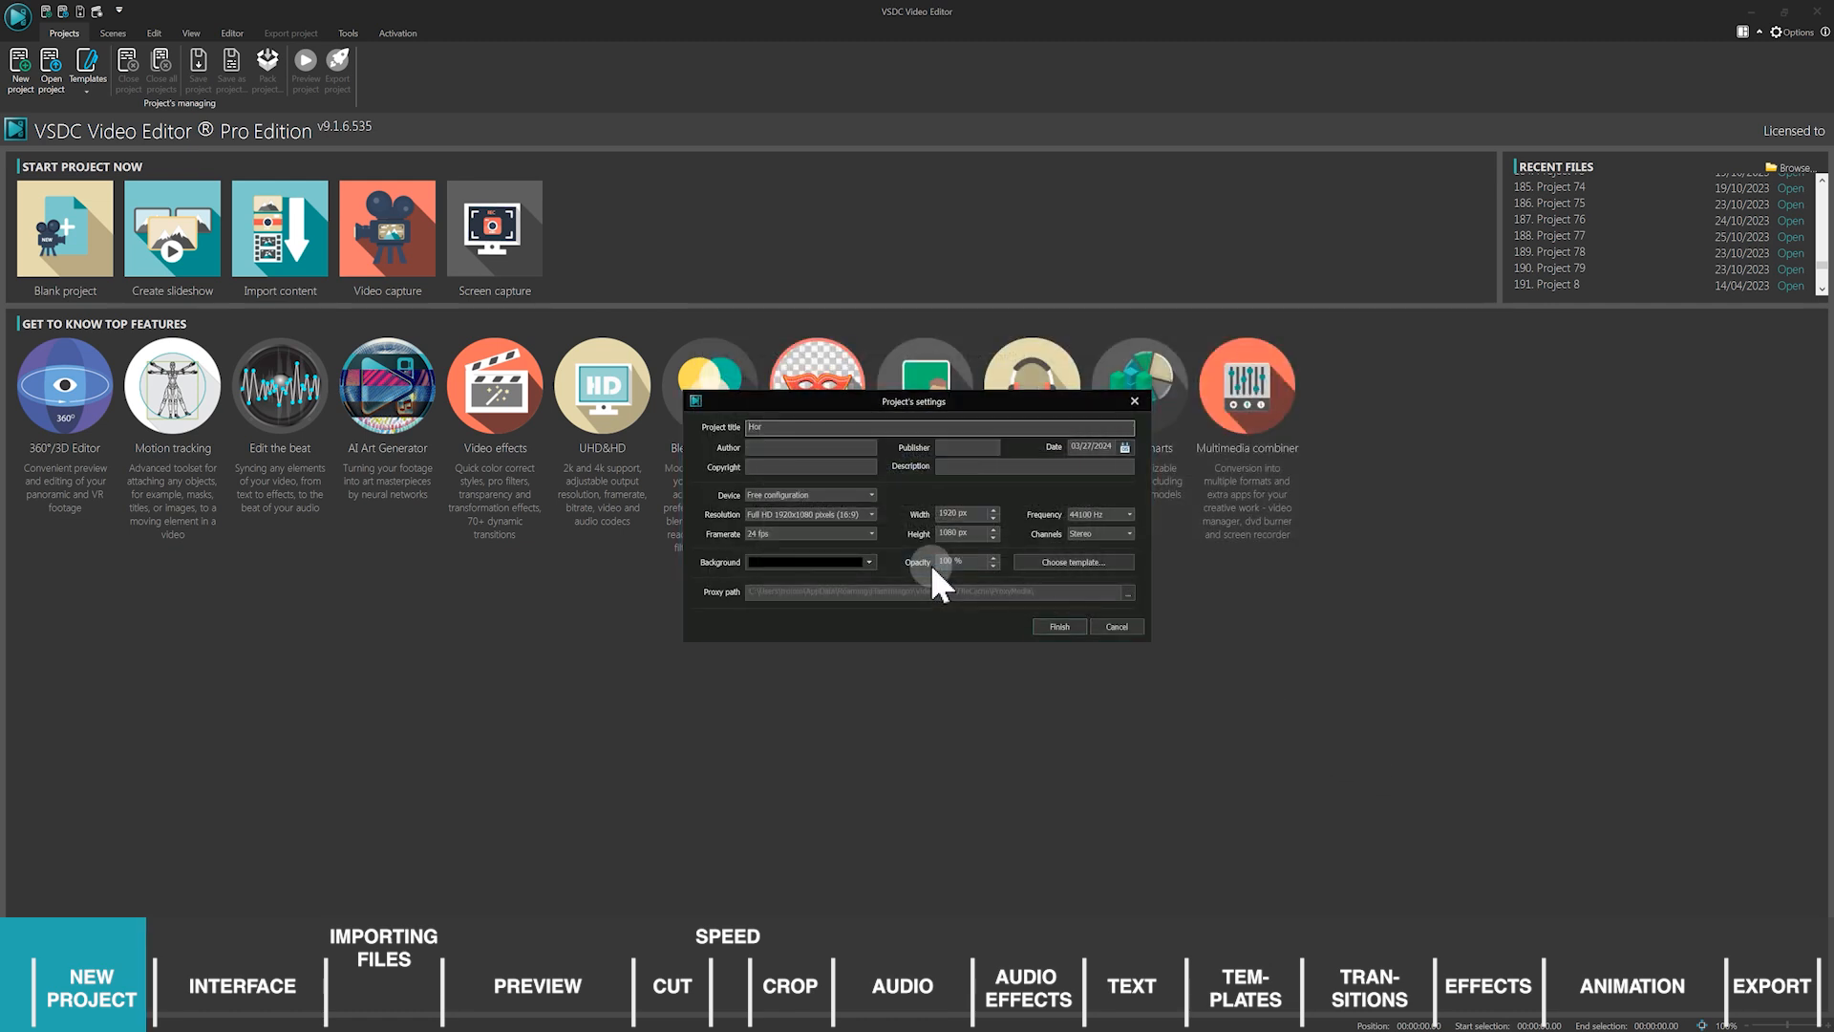
pyautogui.click(1058, 625)
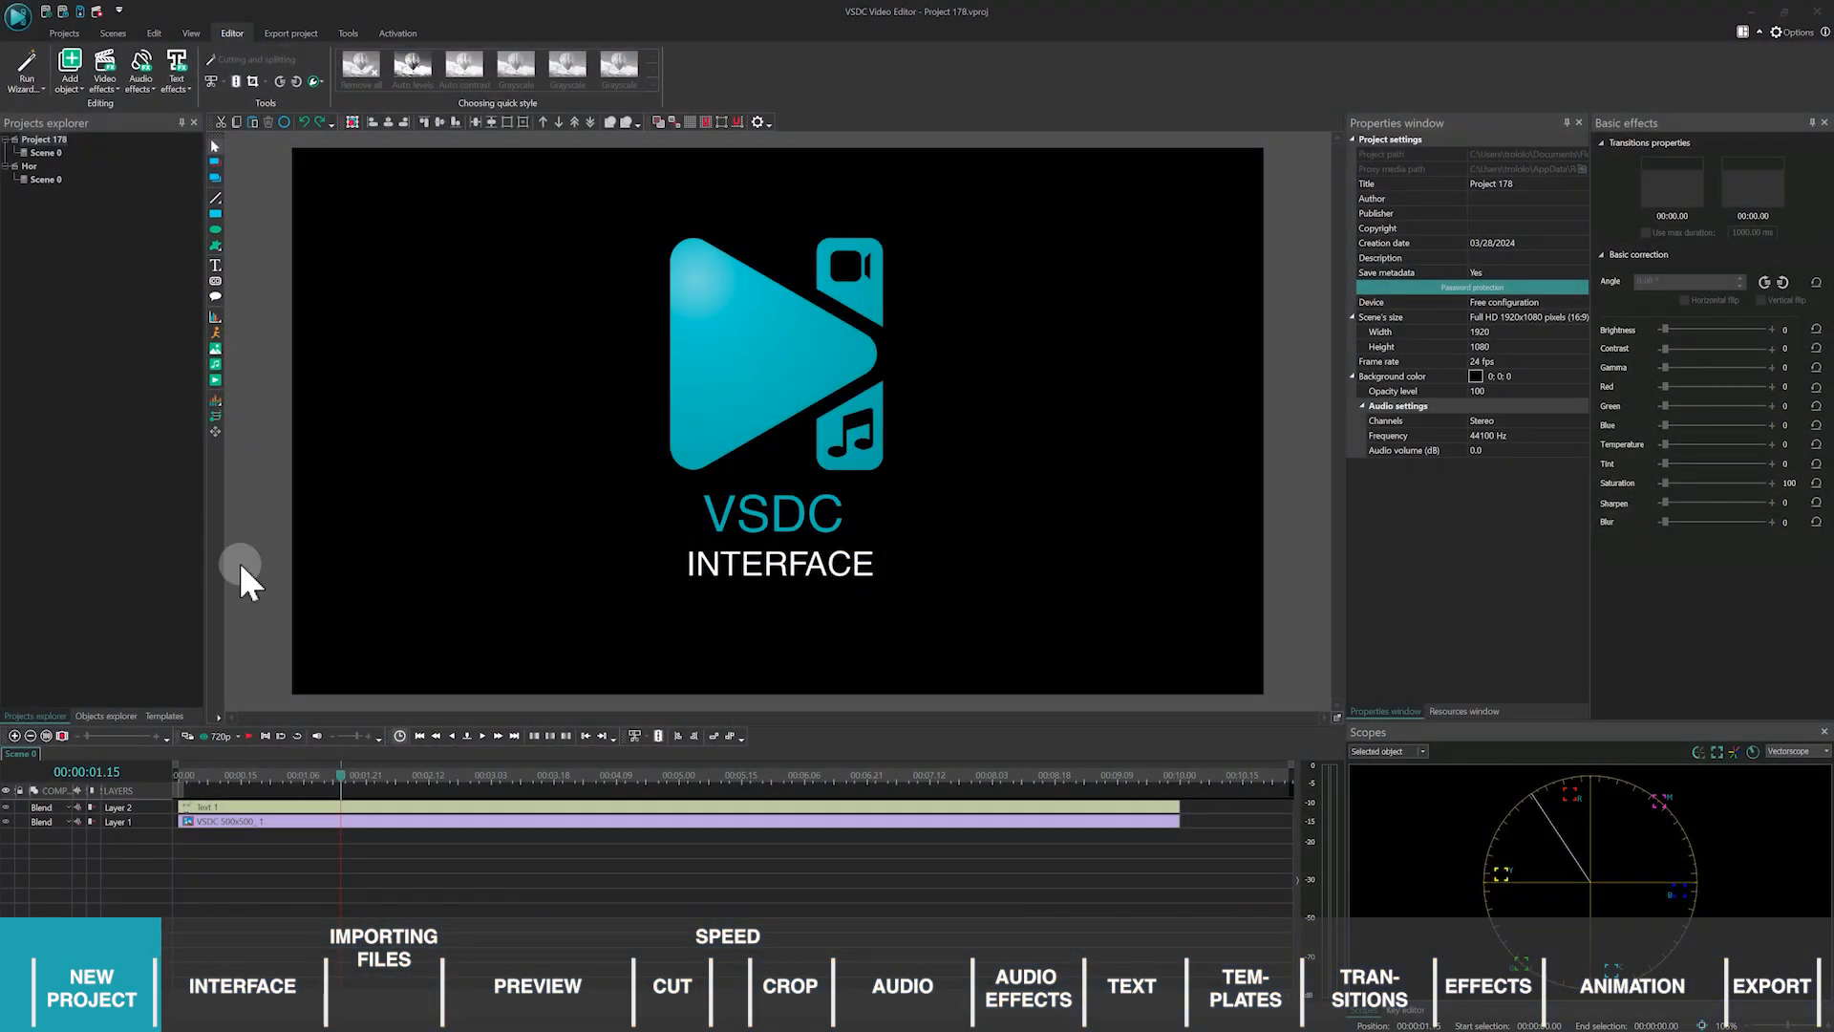
# Move the timeline playhead to 00:00:05.12 and select the VSDC logo image in the scene.
pyautogui.moveTo(385, 872)
pyautogui.mouseDown()
pyautogui.moveTo(348, 811)
pyautogui.moveTo(410, 860)
pyautogui.mouseUp()
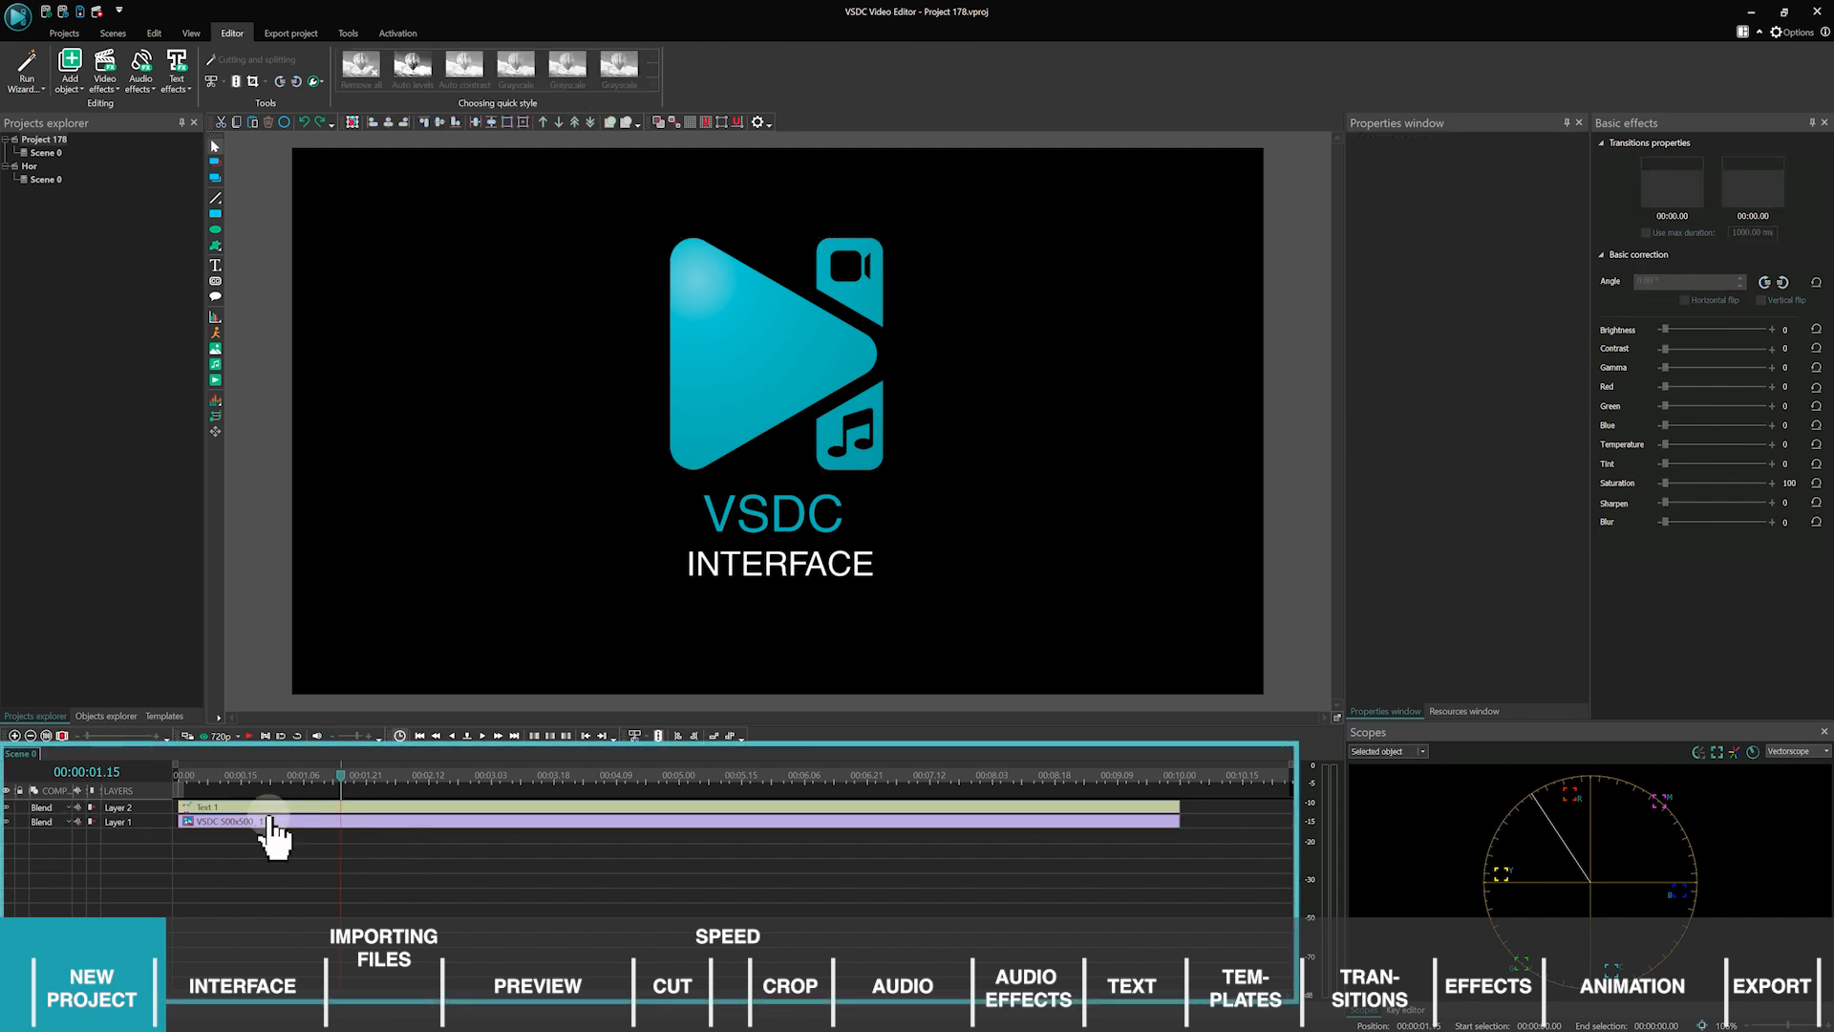
pyautogui.click(729, 864)
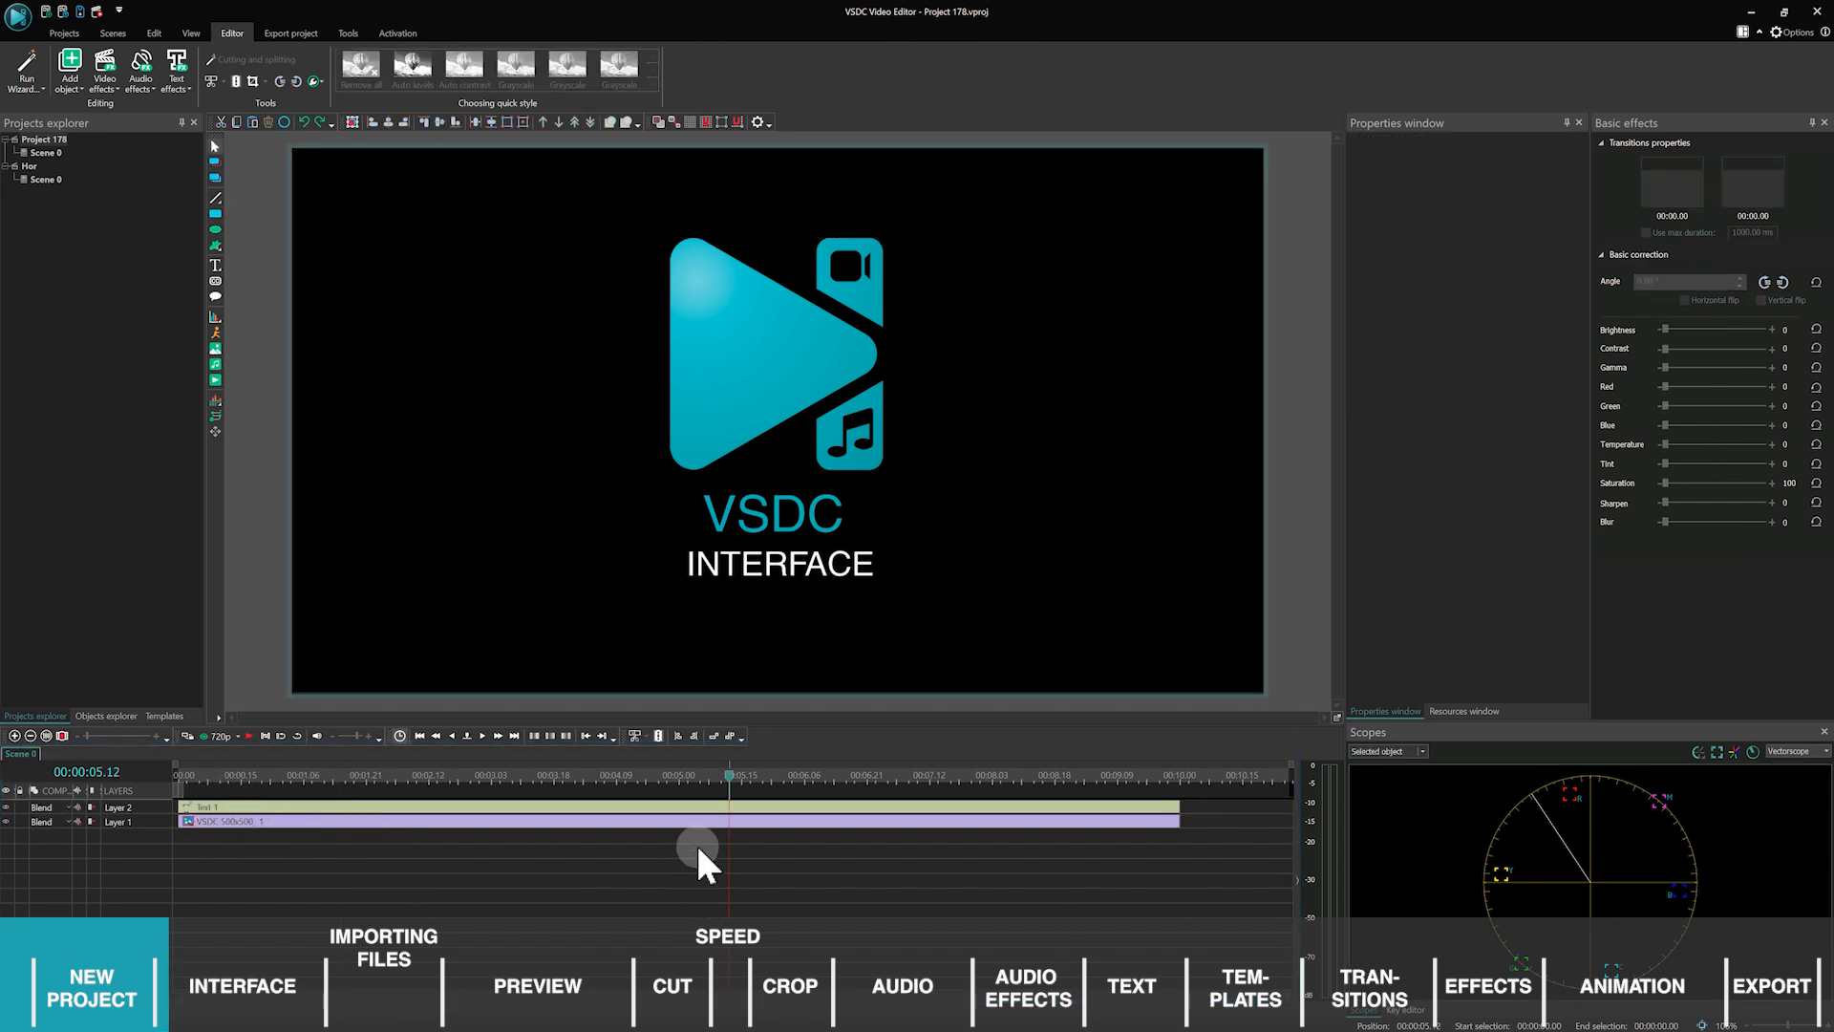
pyautogui.click(710, 402)
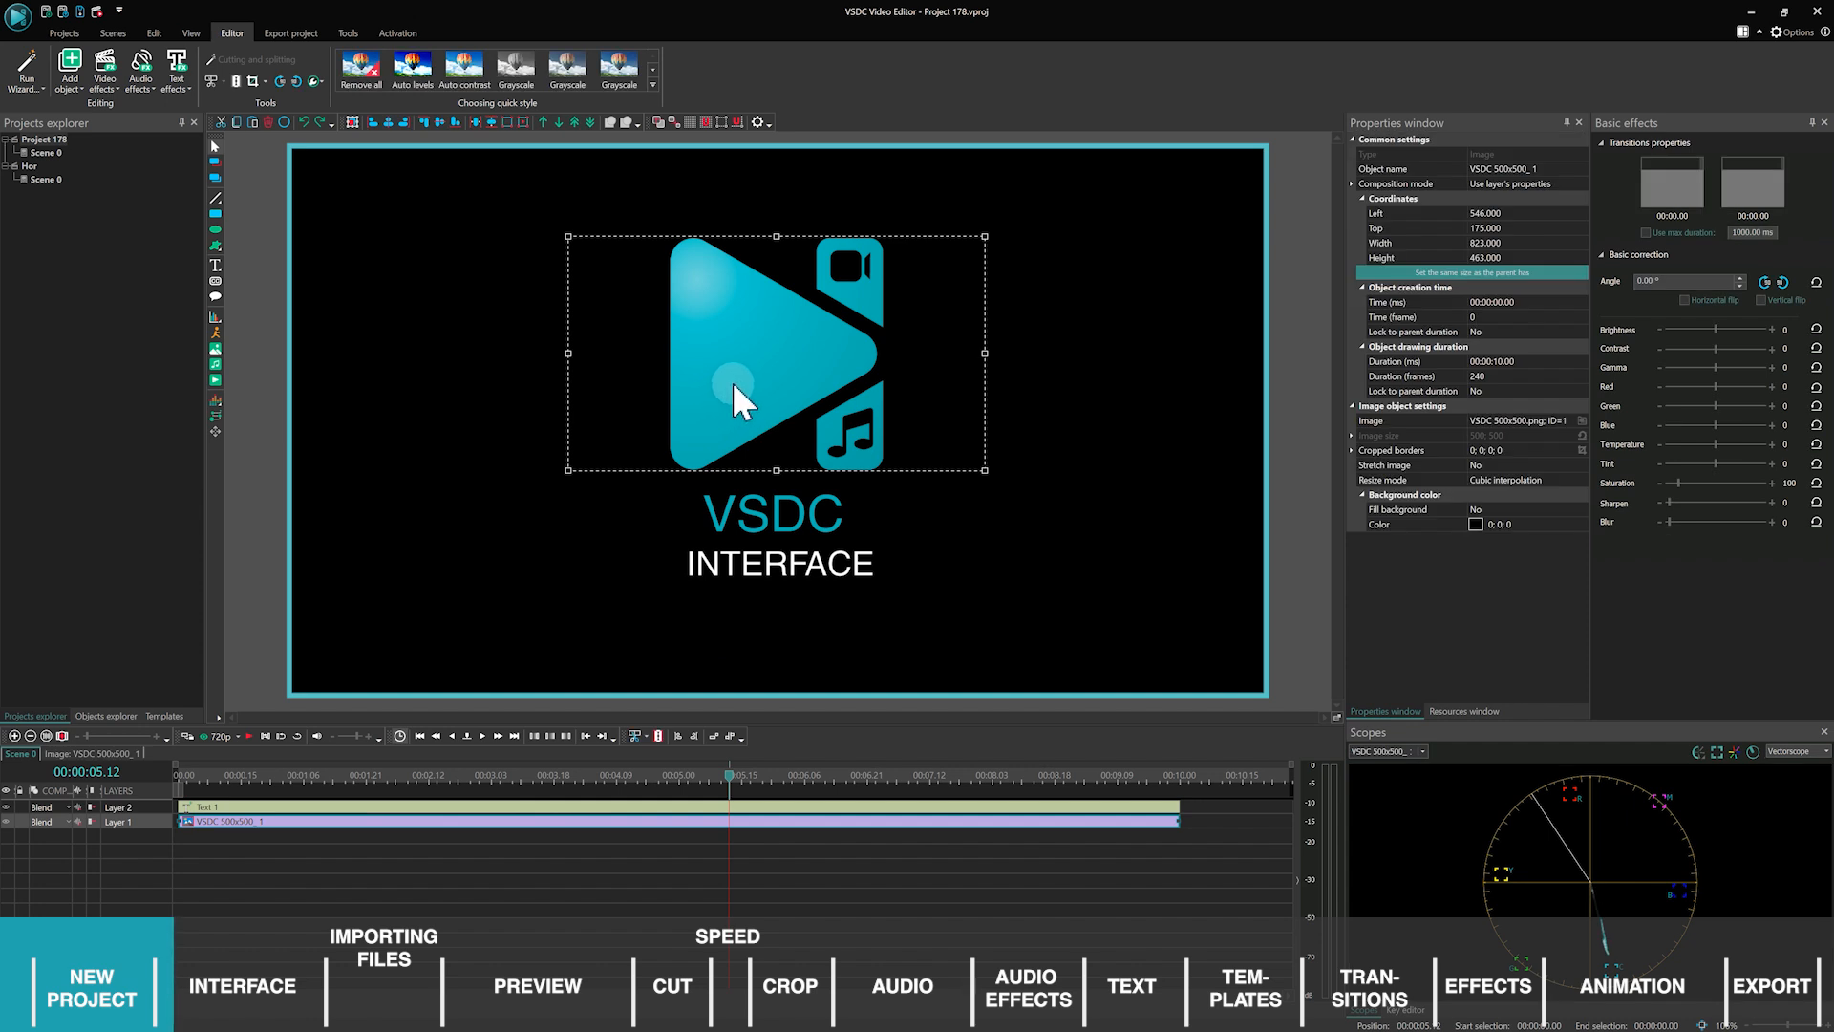
pyautogui.moveTo(735, 385)
pyautogui.mouseDown()
pyautogui.moveTo(749, 360)
pyautogui.moveTo(700, 369)
pyautogui.moveTo(749, 380)
pyautogui.mouseUp()
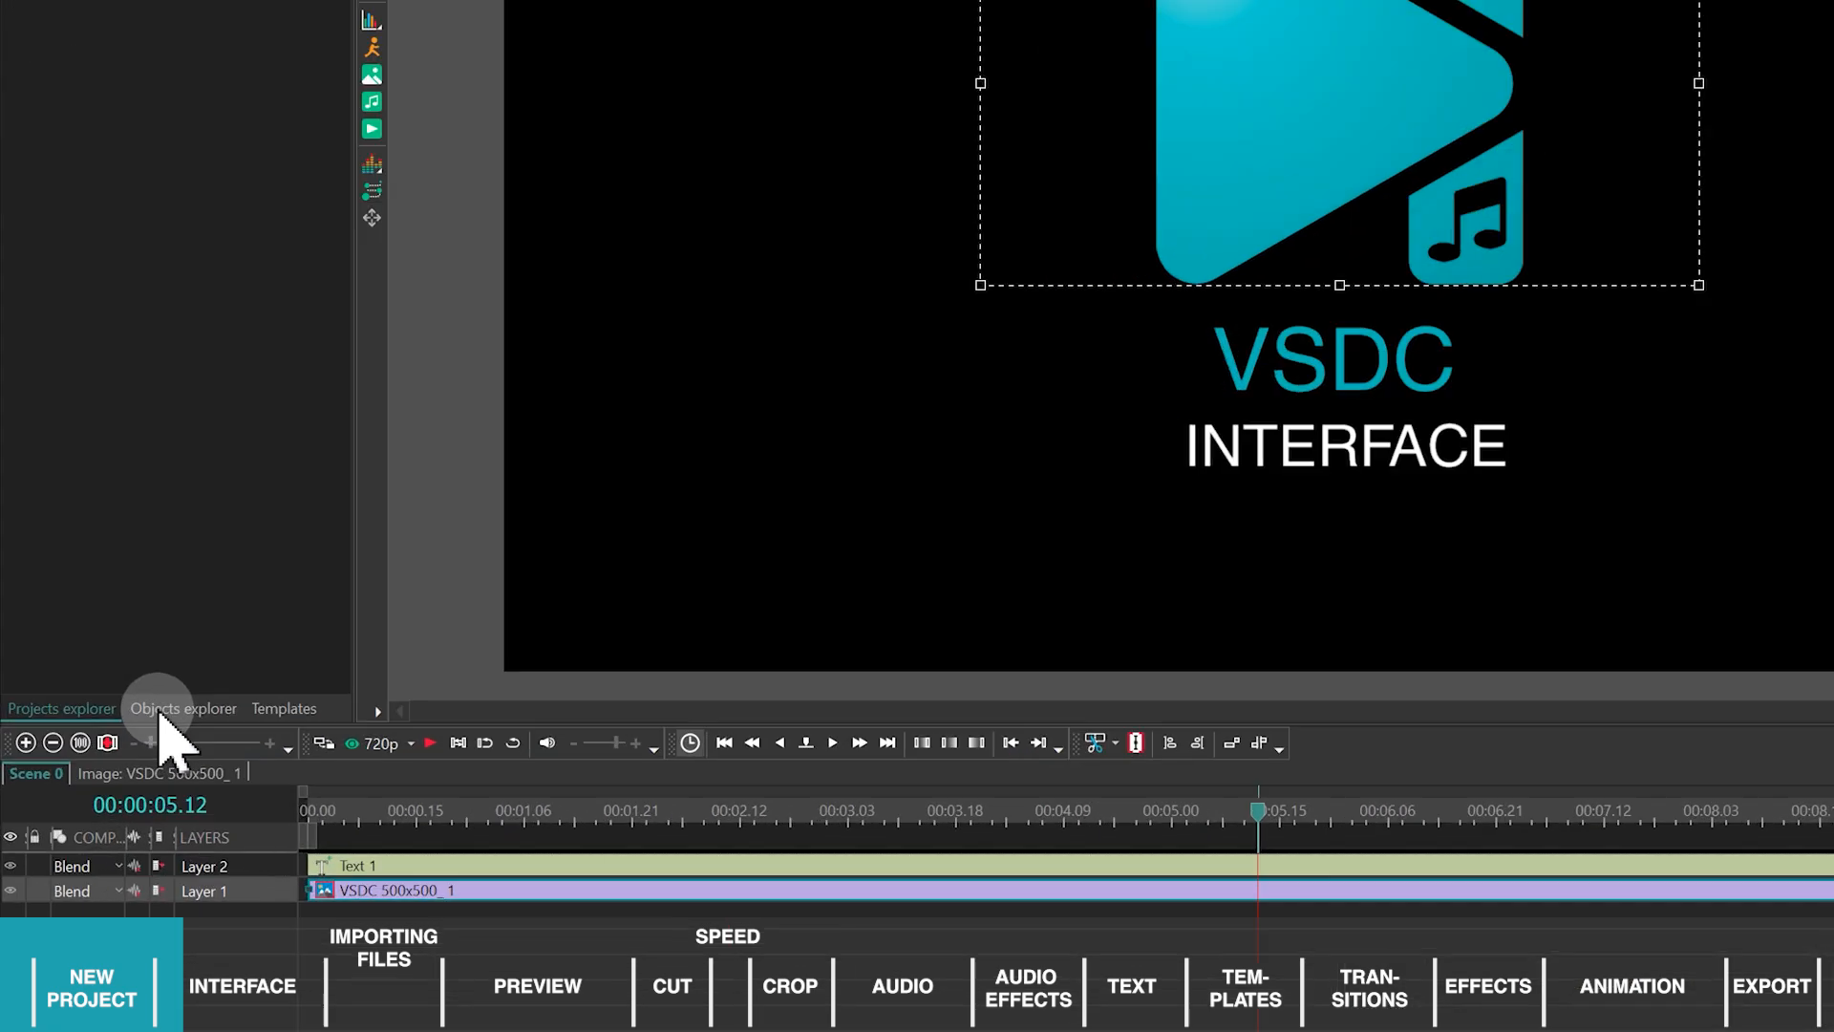
# Look through the Objects explorer, Templates and Projects explorer, and switch to the Hor project and back to Project 178.
pyautogui.click(102, 715)
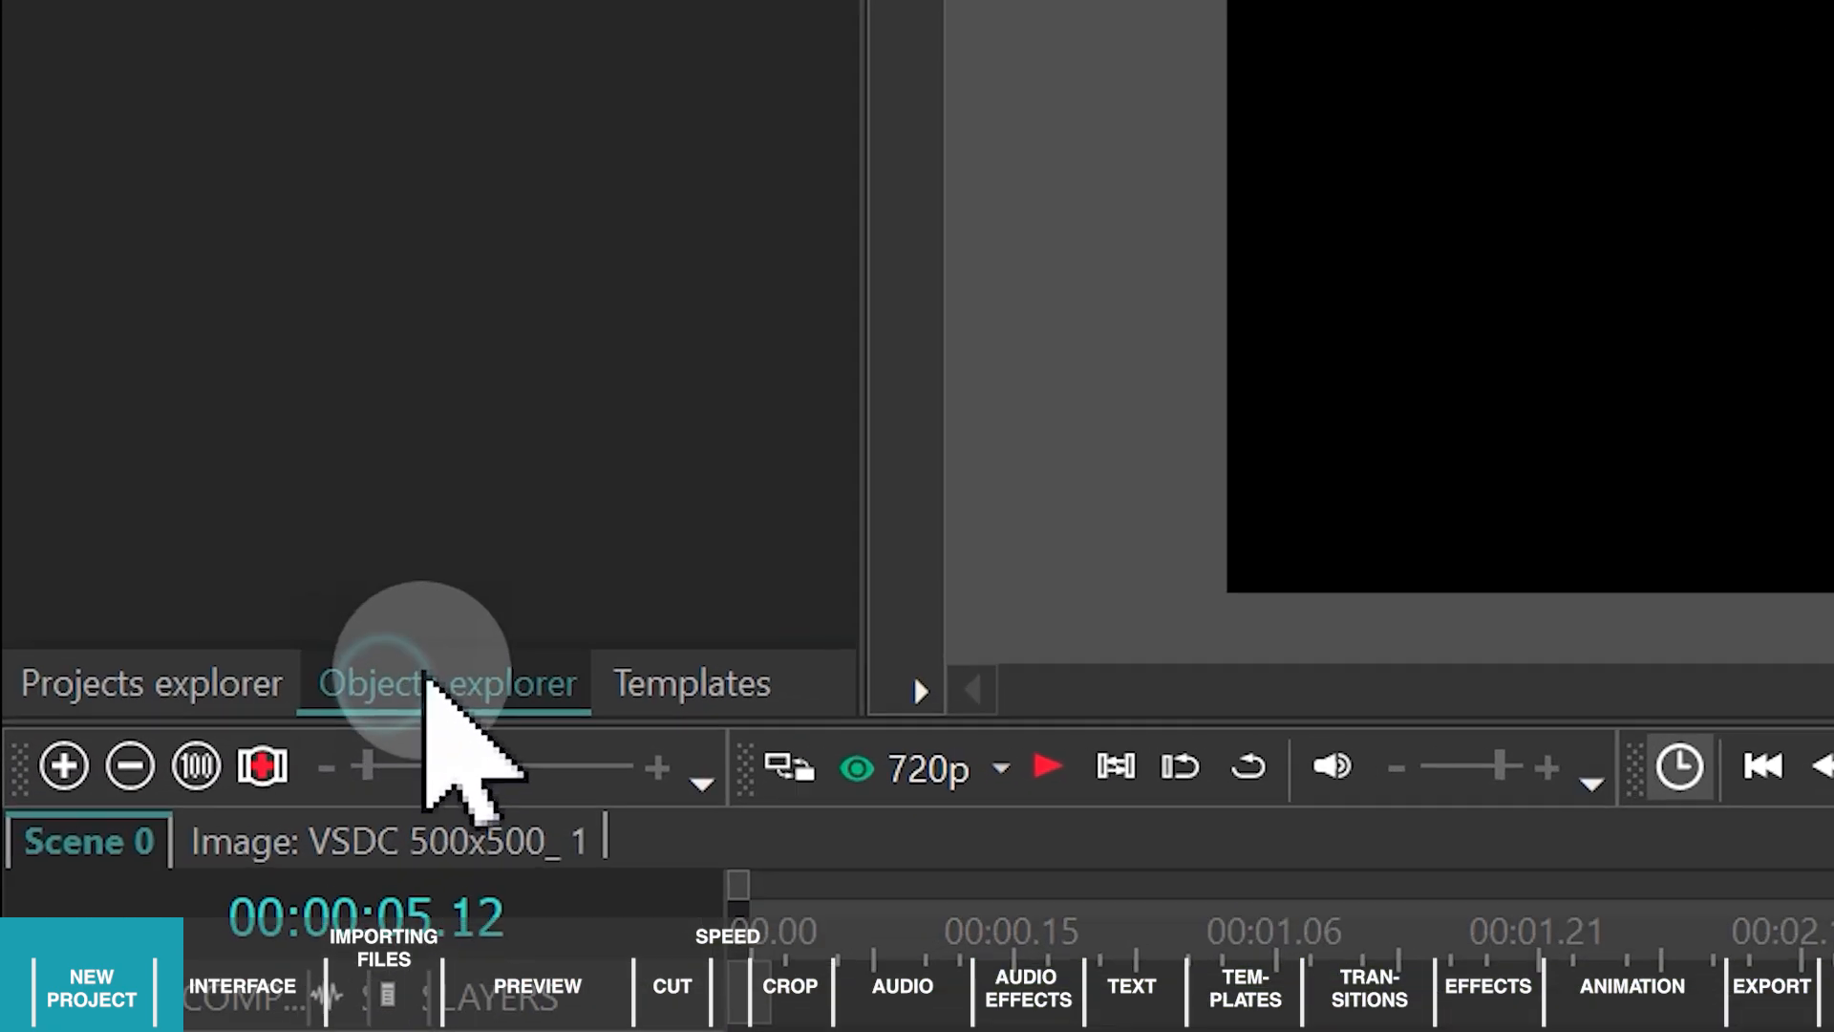
pyautogui.click(722, 693)
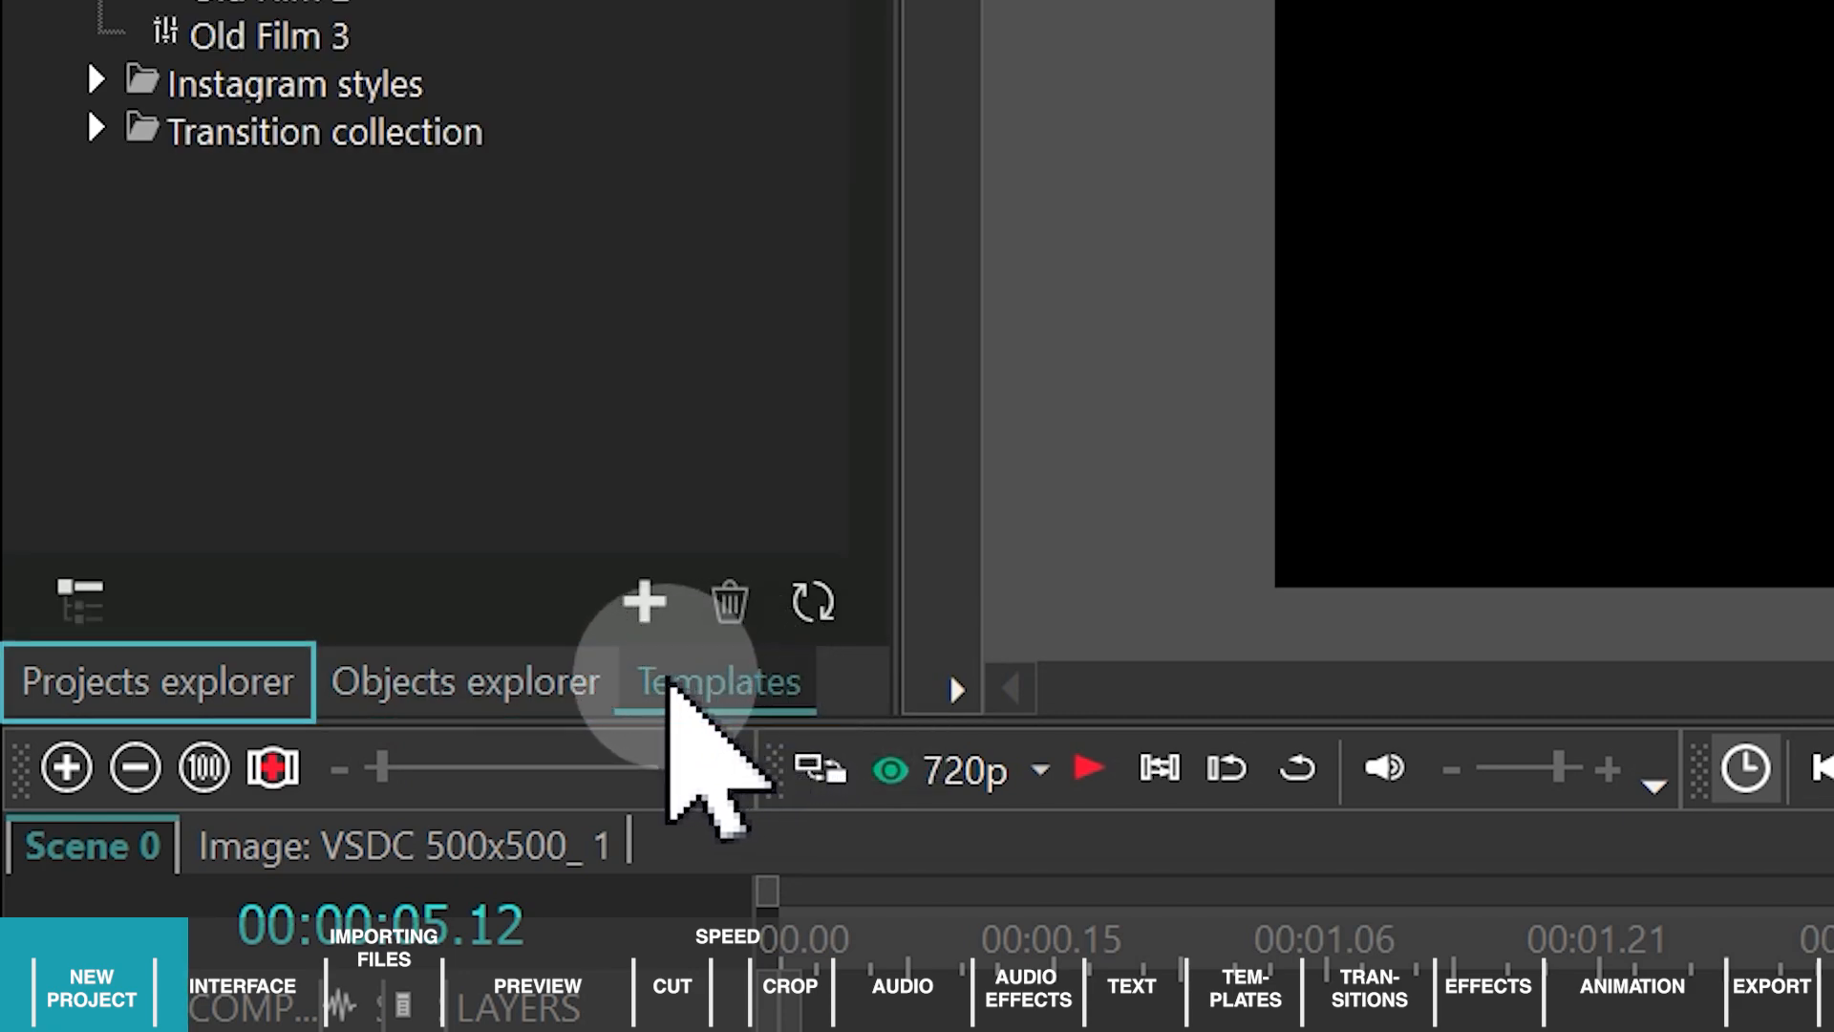
pyautogui.click(239, 673)
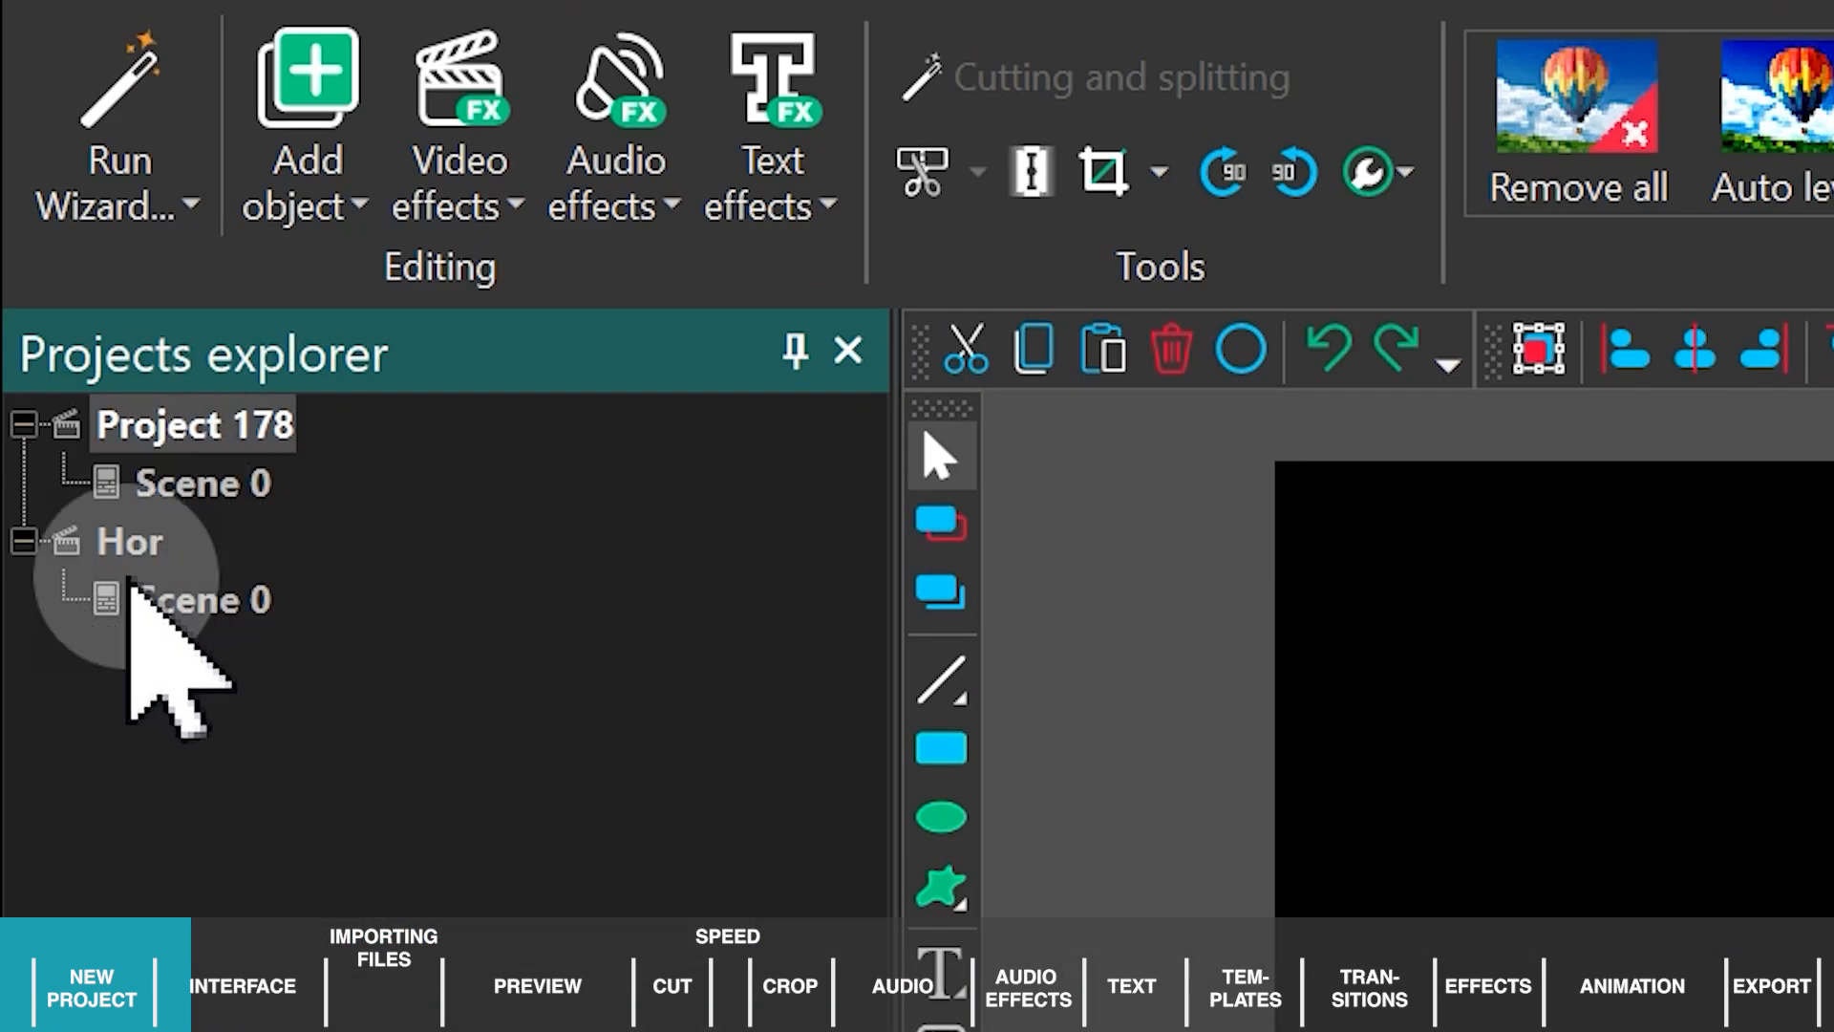
pyautogui.click(153, 552)
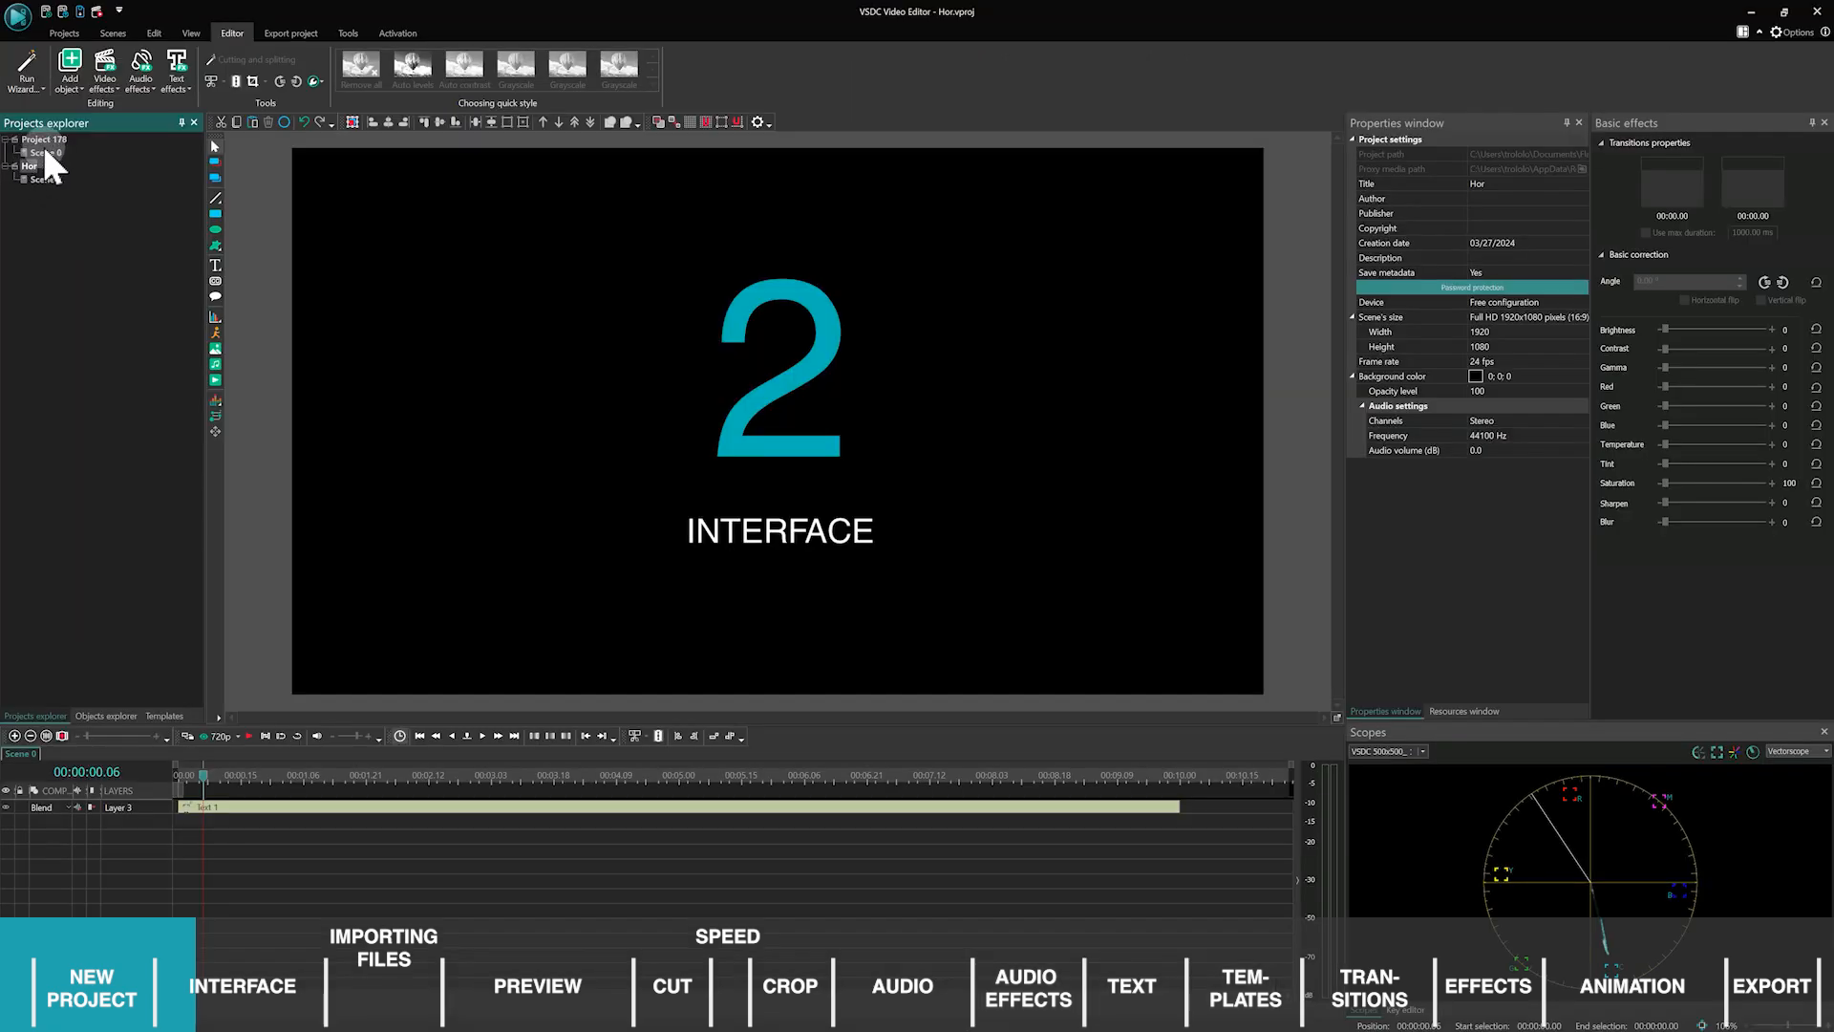
pyautogui.click(43, 139)
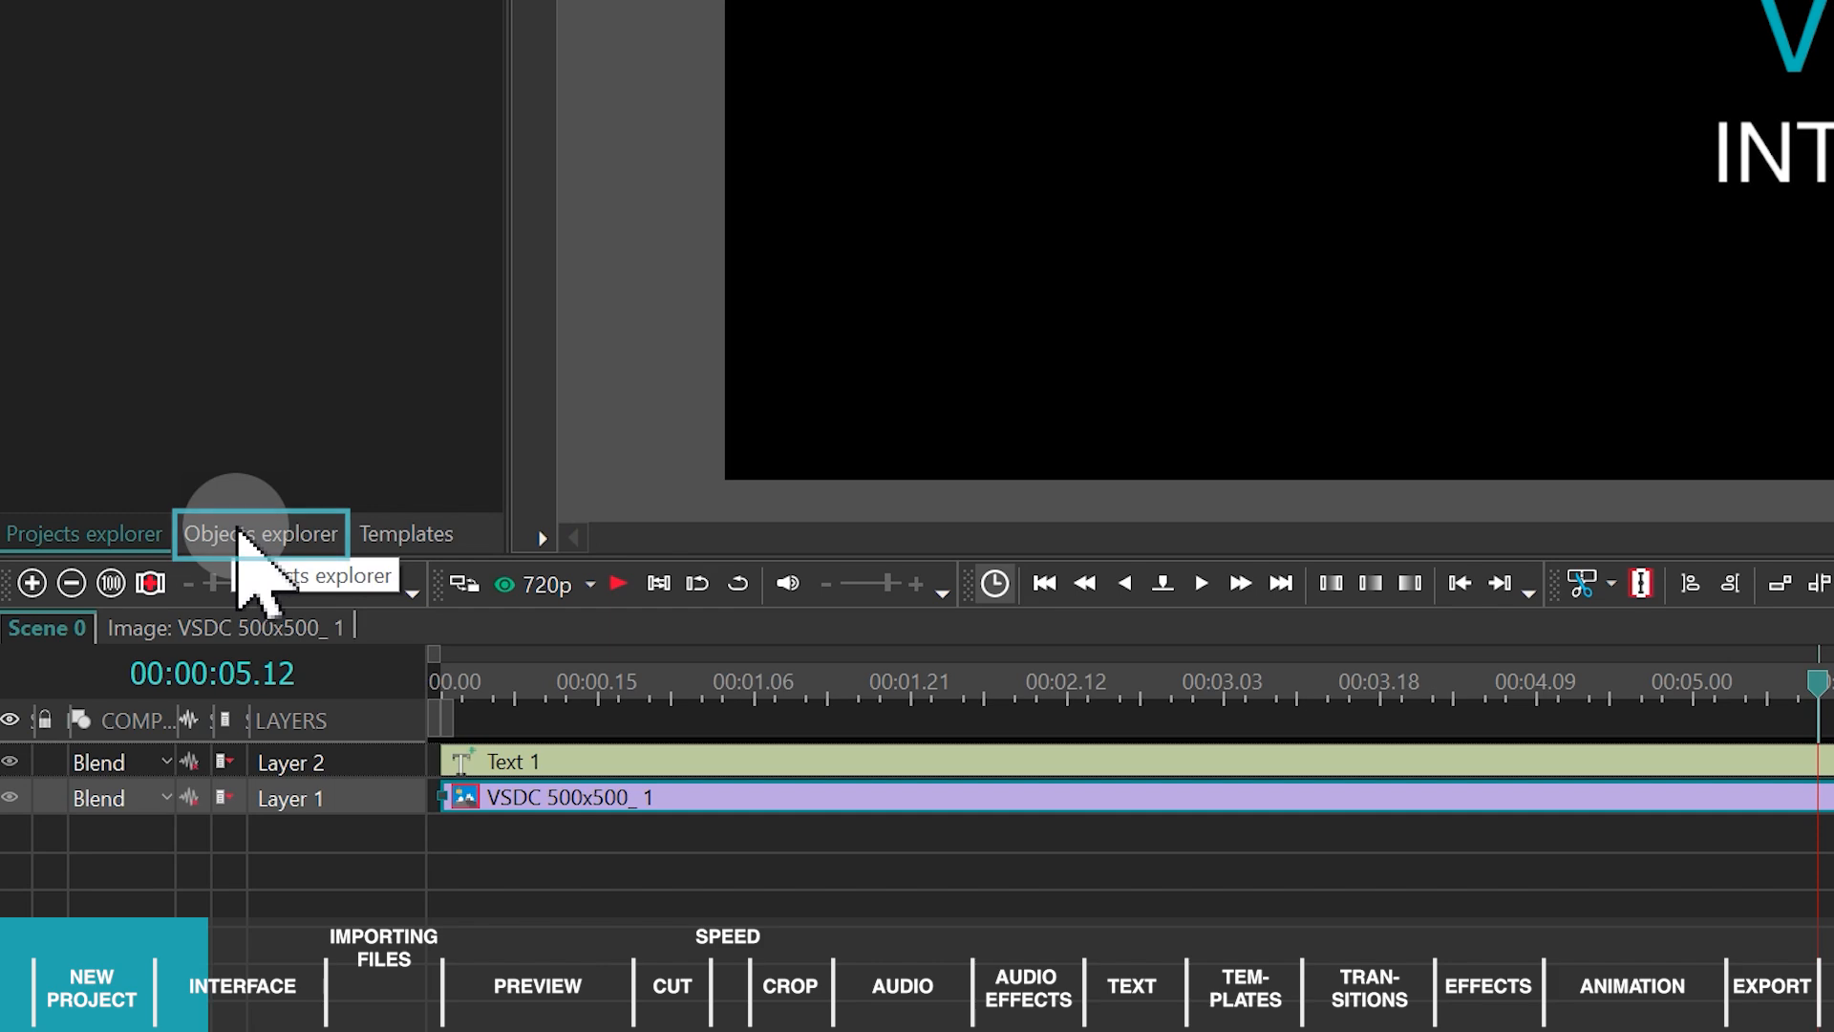
# Select the text object and the logo image in turn from the list of scene objects.
pyautogui.click(240, 535)
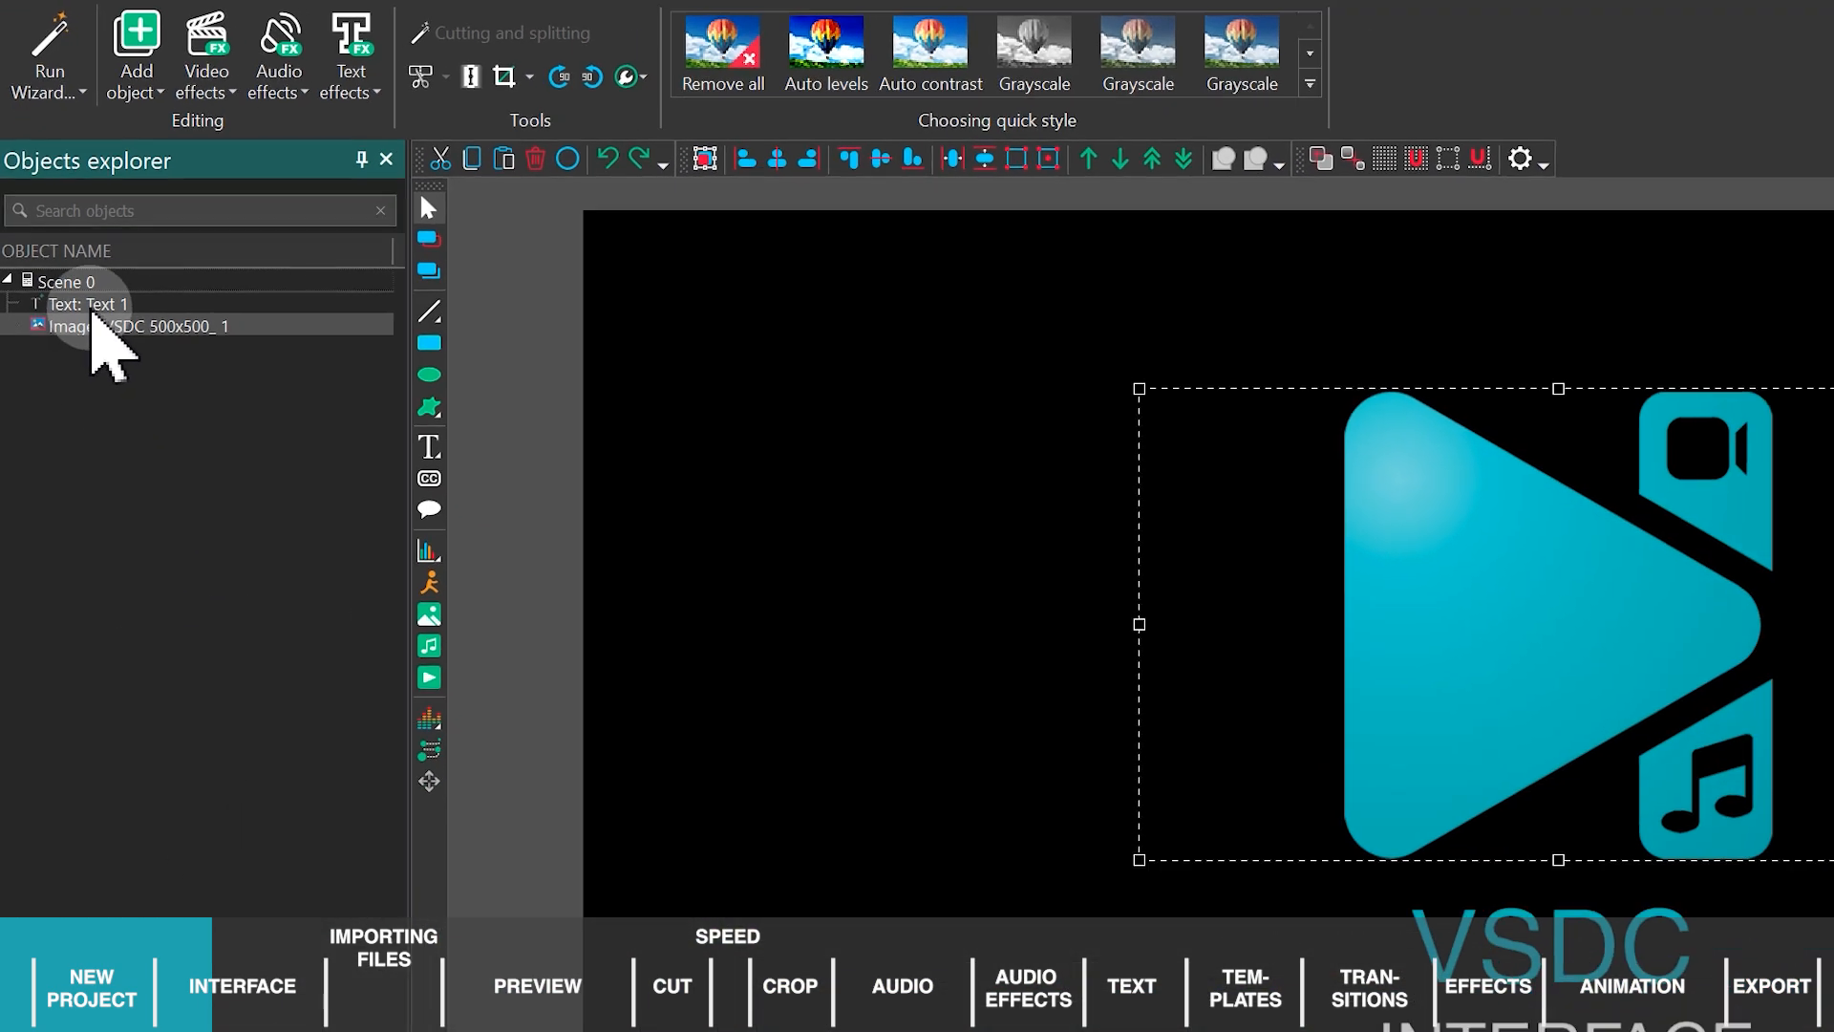
pyautogui.click(100, 381)
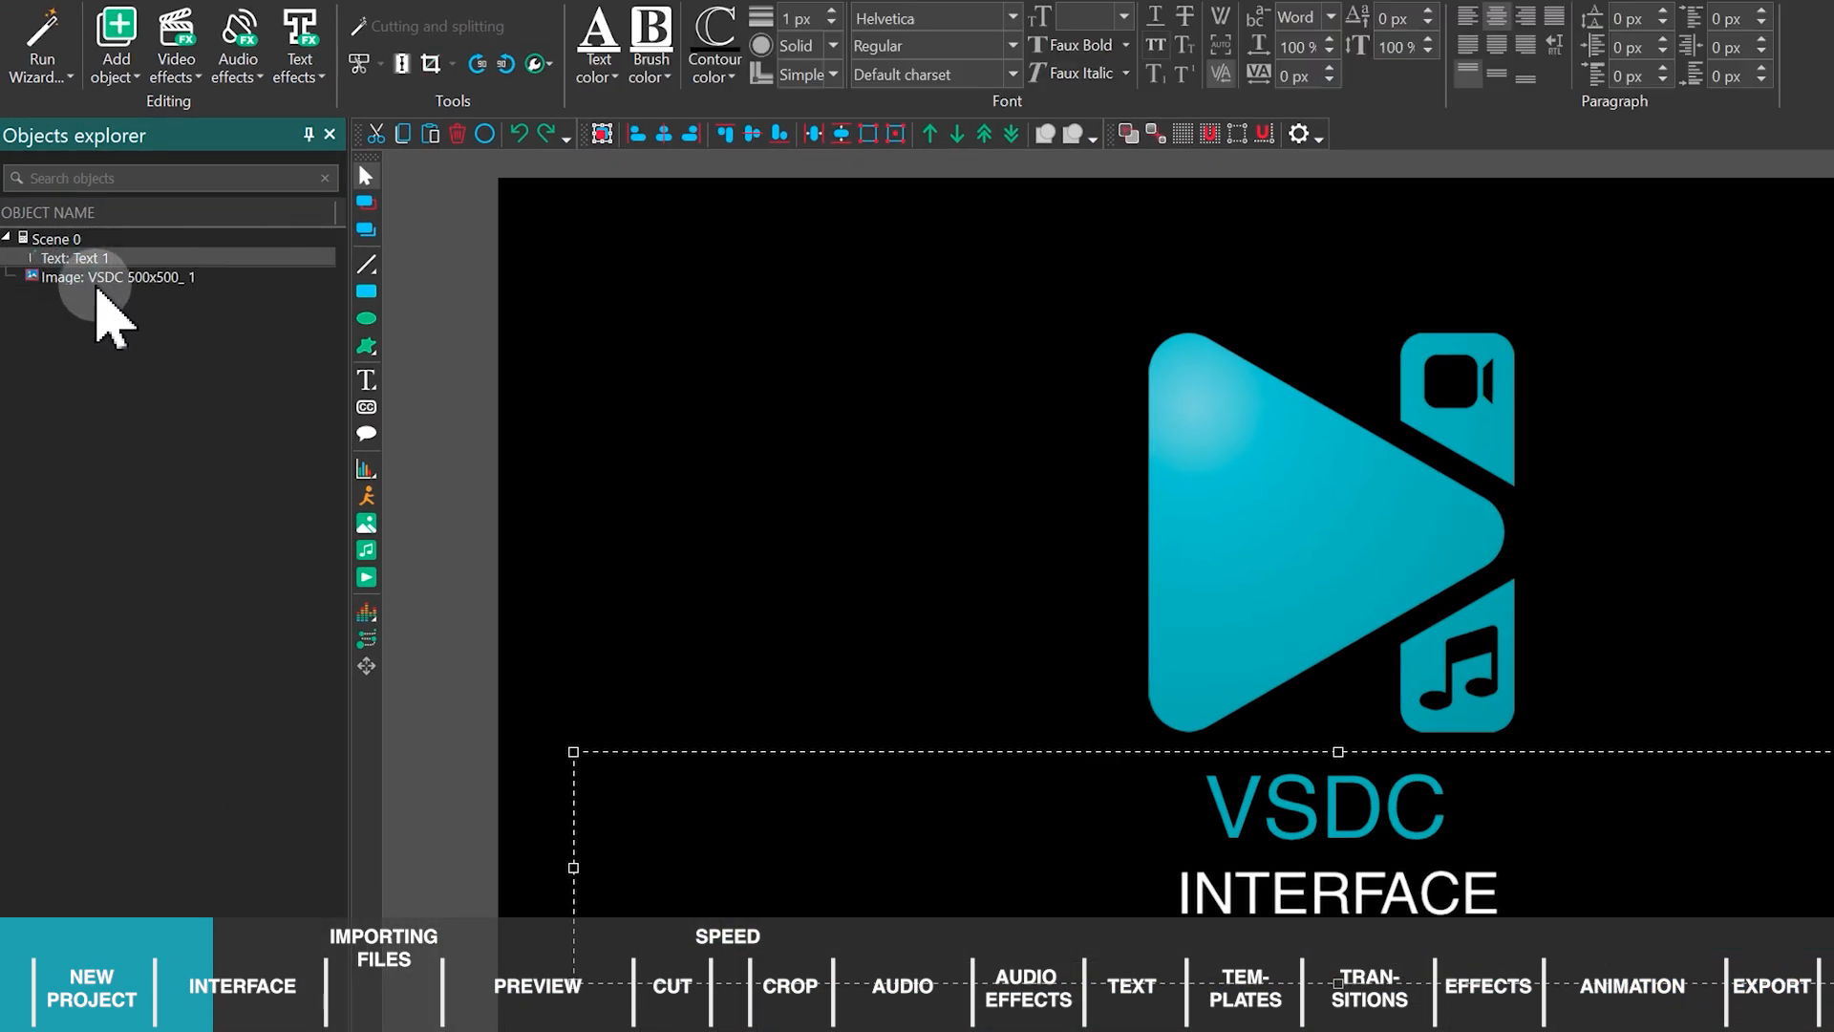
pyautogui.click(100, 278)
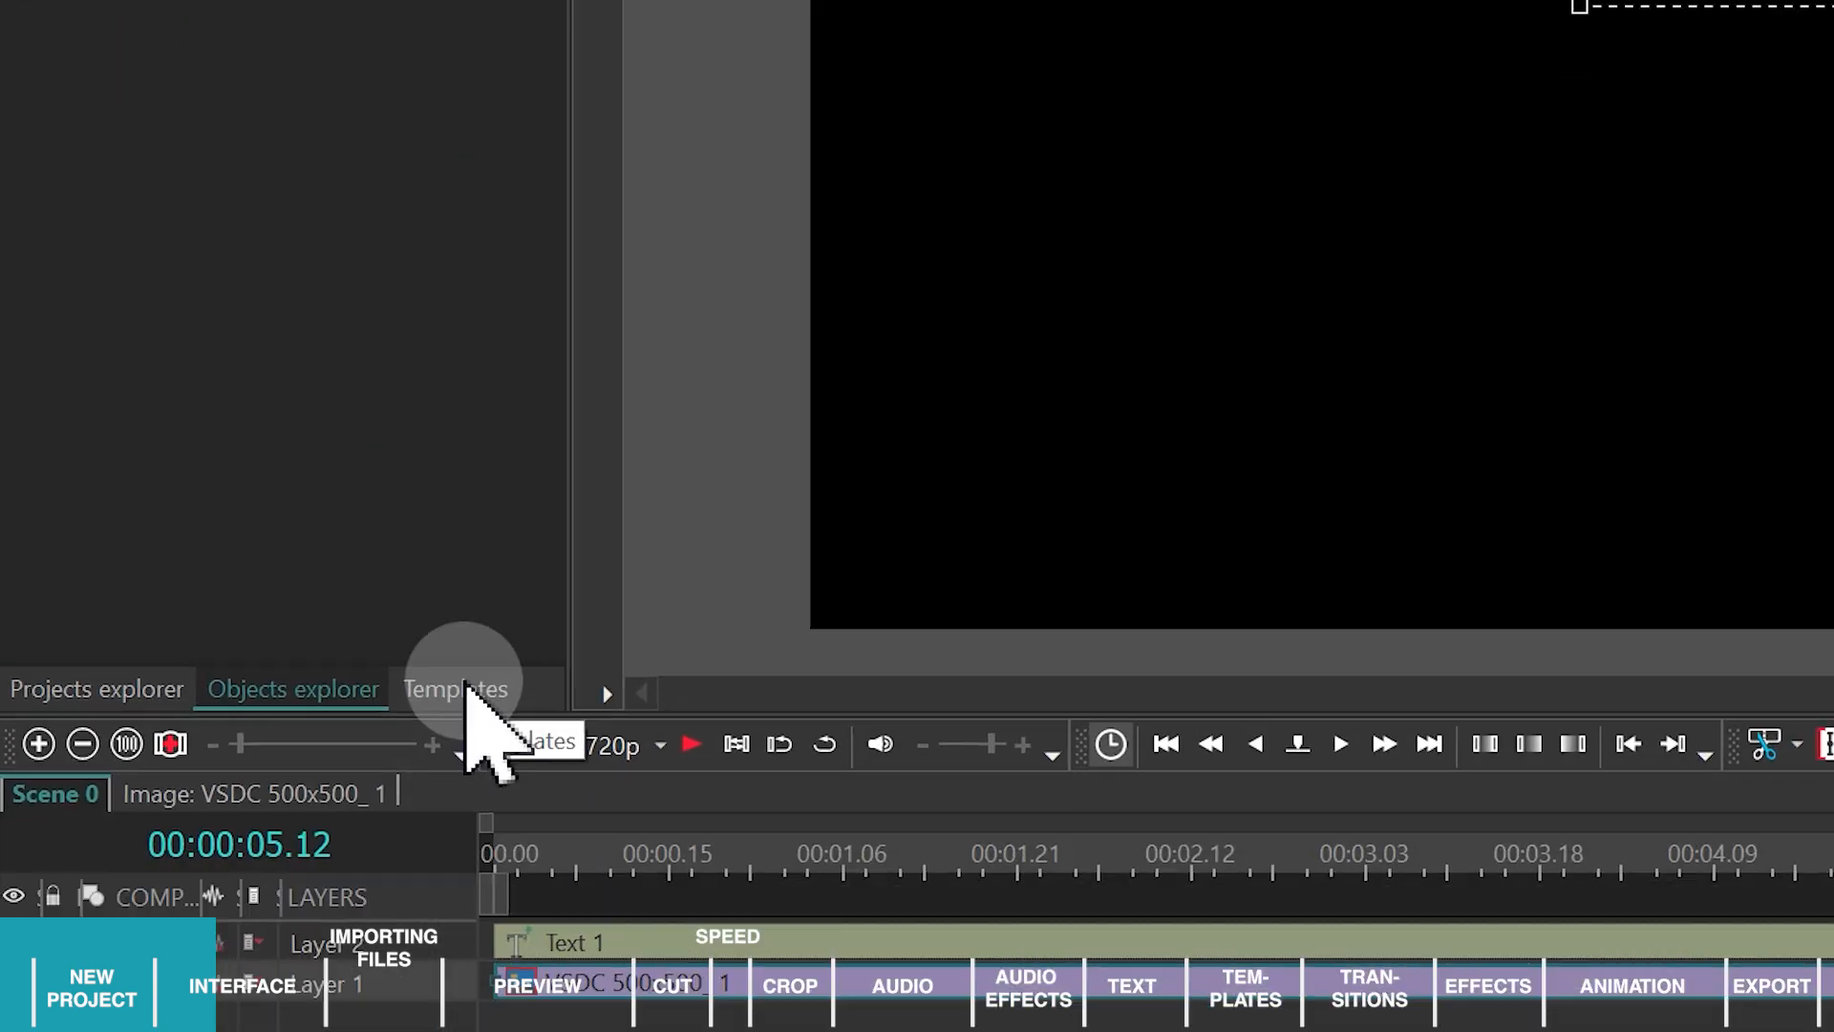
# Add the Blue Gradient background template beneath the existing layers and move its clip to the start of the timeline.
pyautogui.click(465, 688)
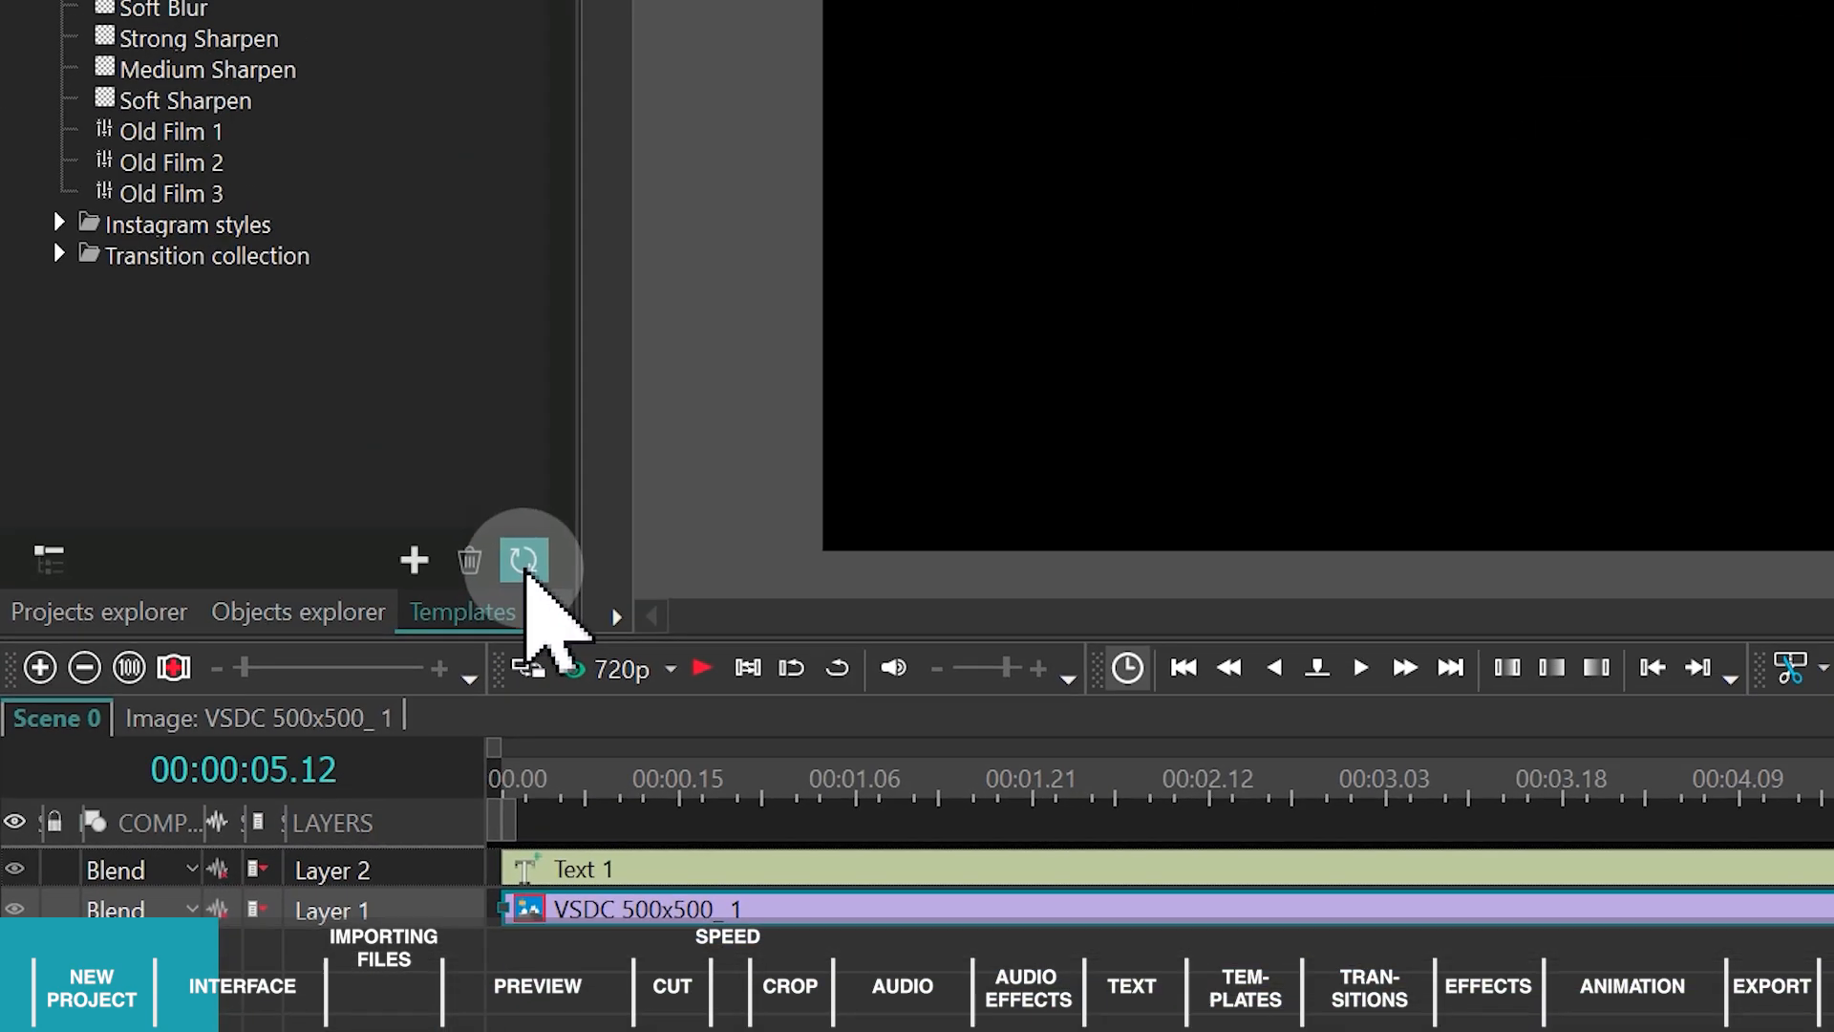
pyautogui.click(117, 188)
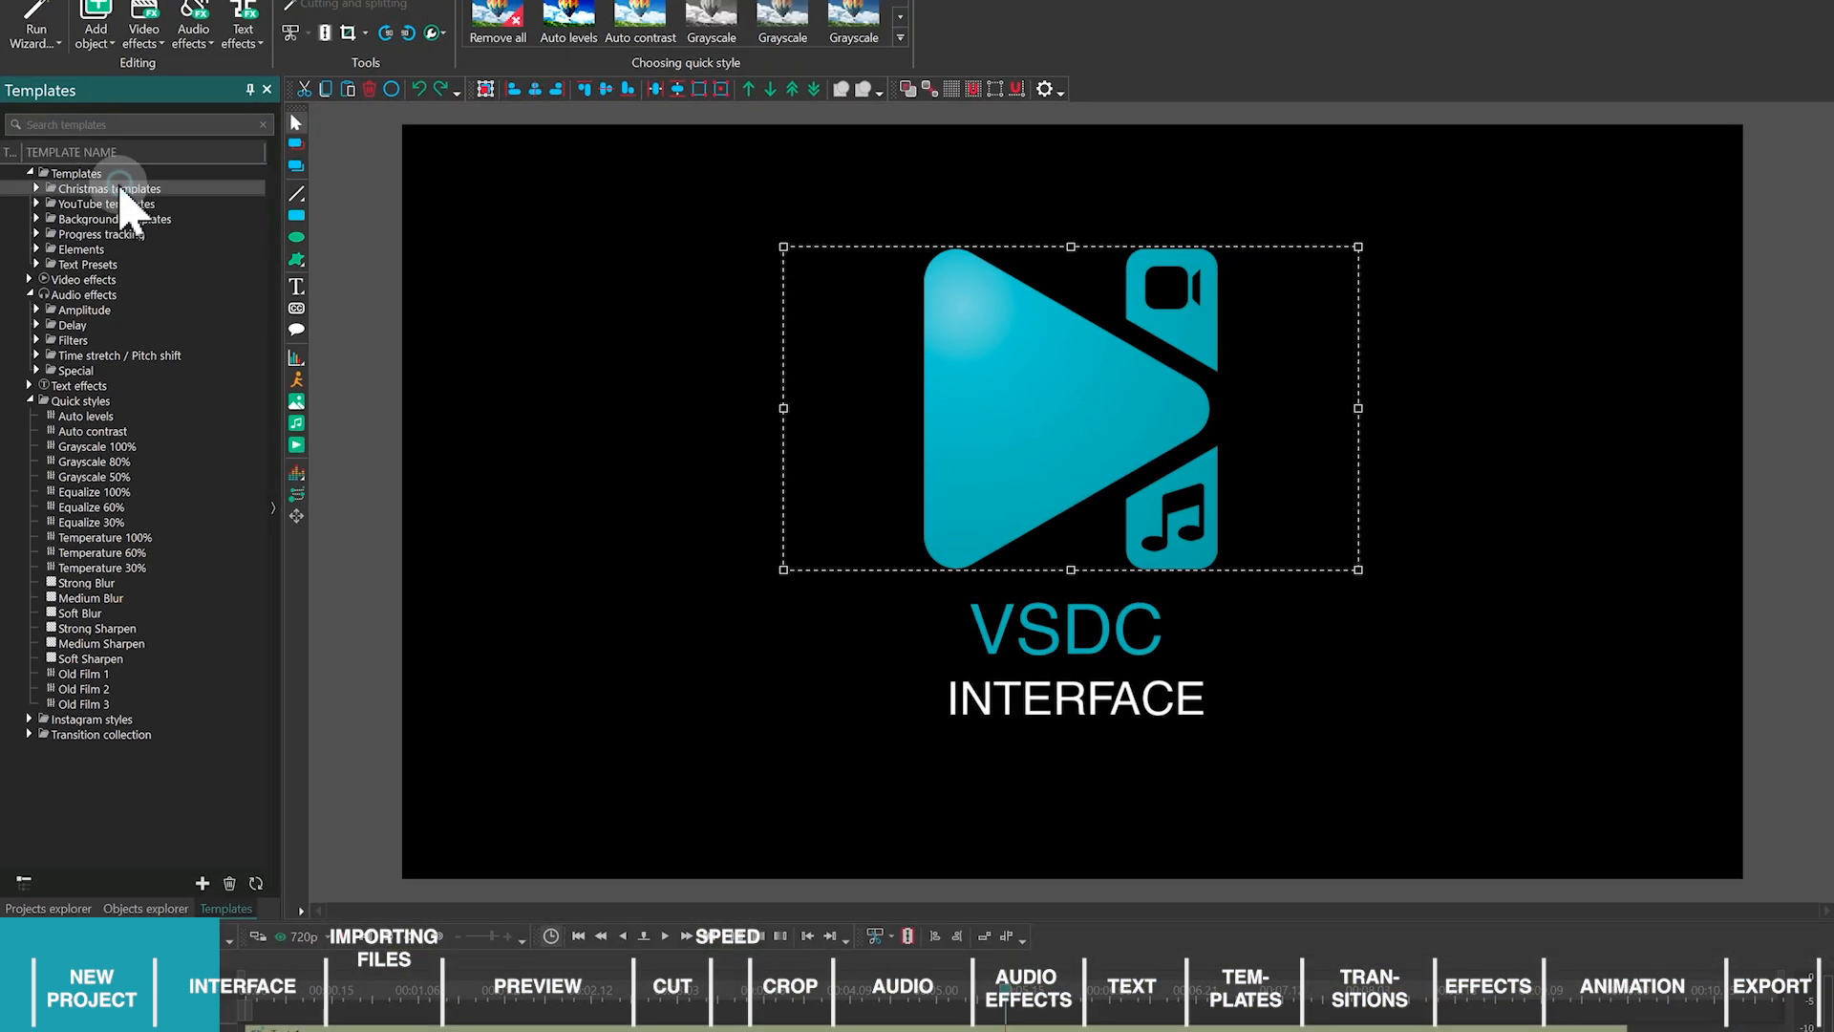
pyautogui.click(256, 491)
pyautogui.click(38, 220)
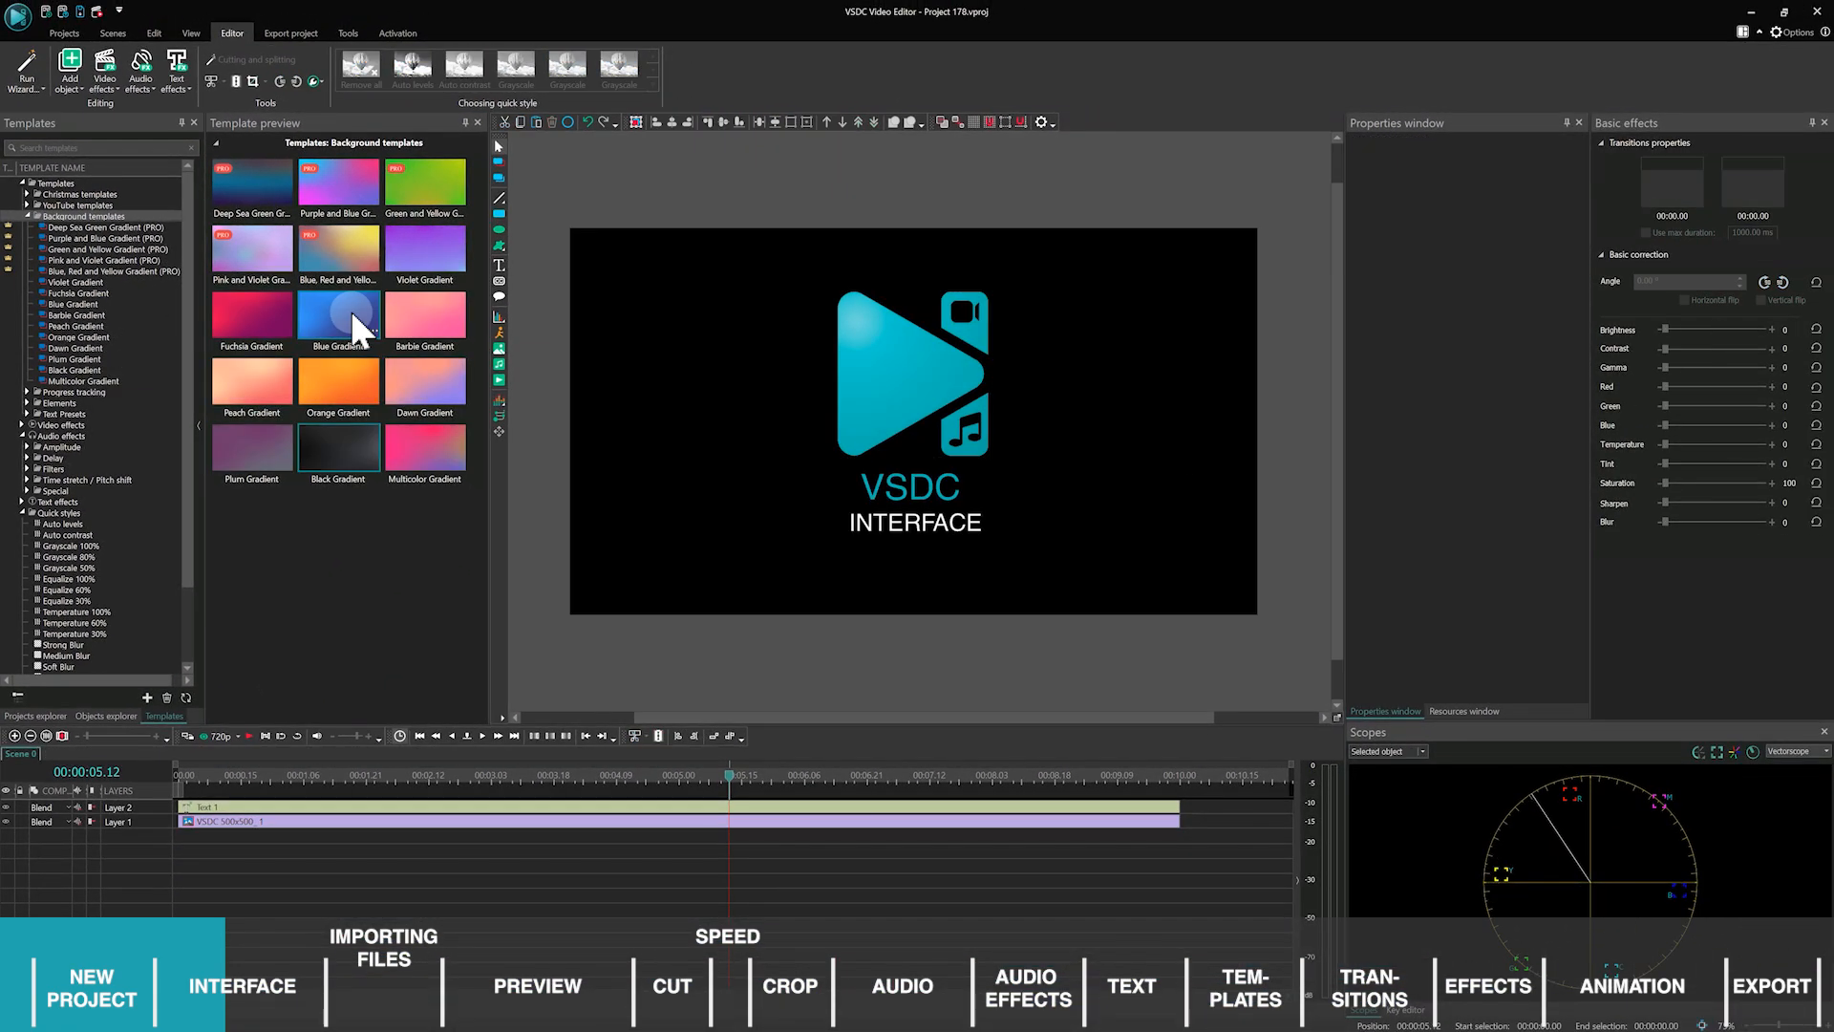
pyautogui.moveTo(351, 311); pyautogui.dragTo(272, 896)
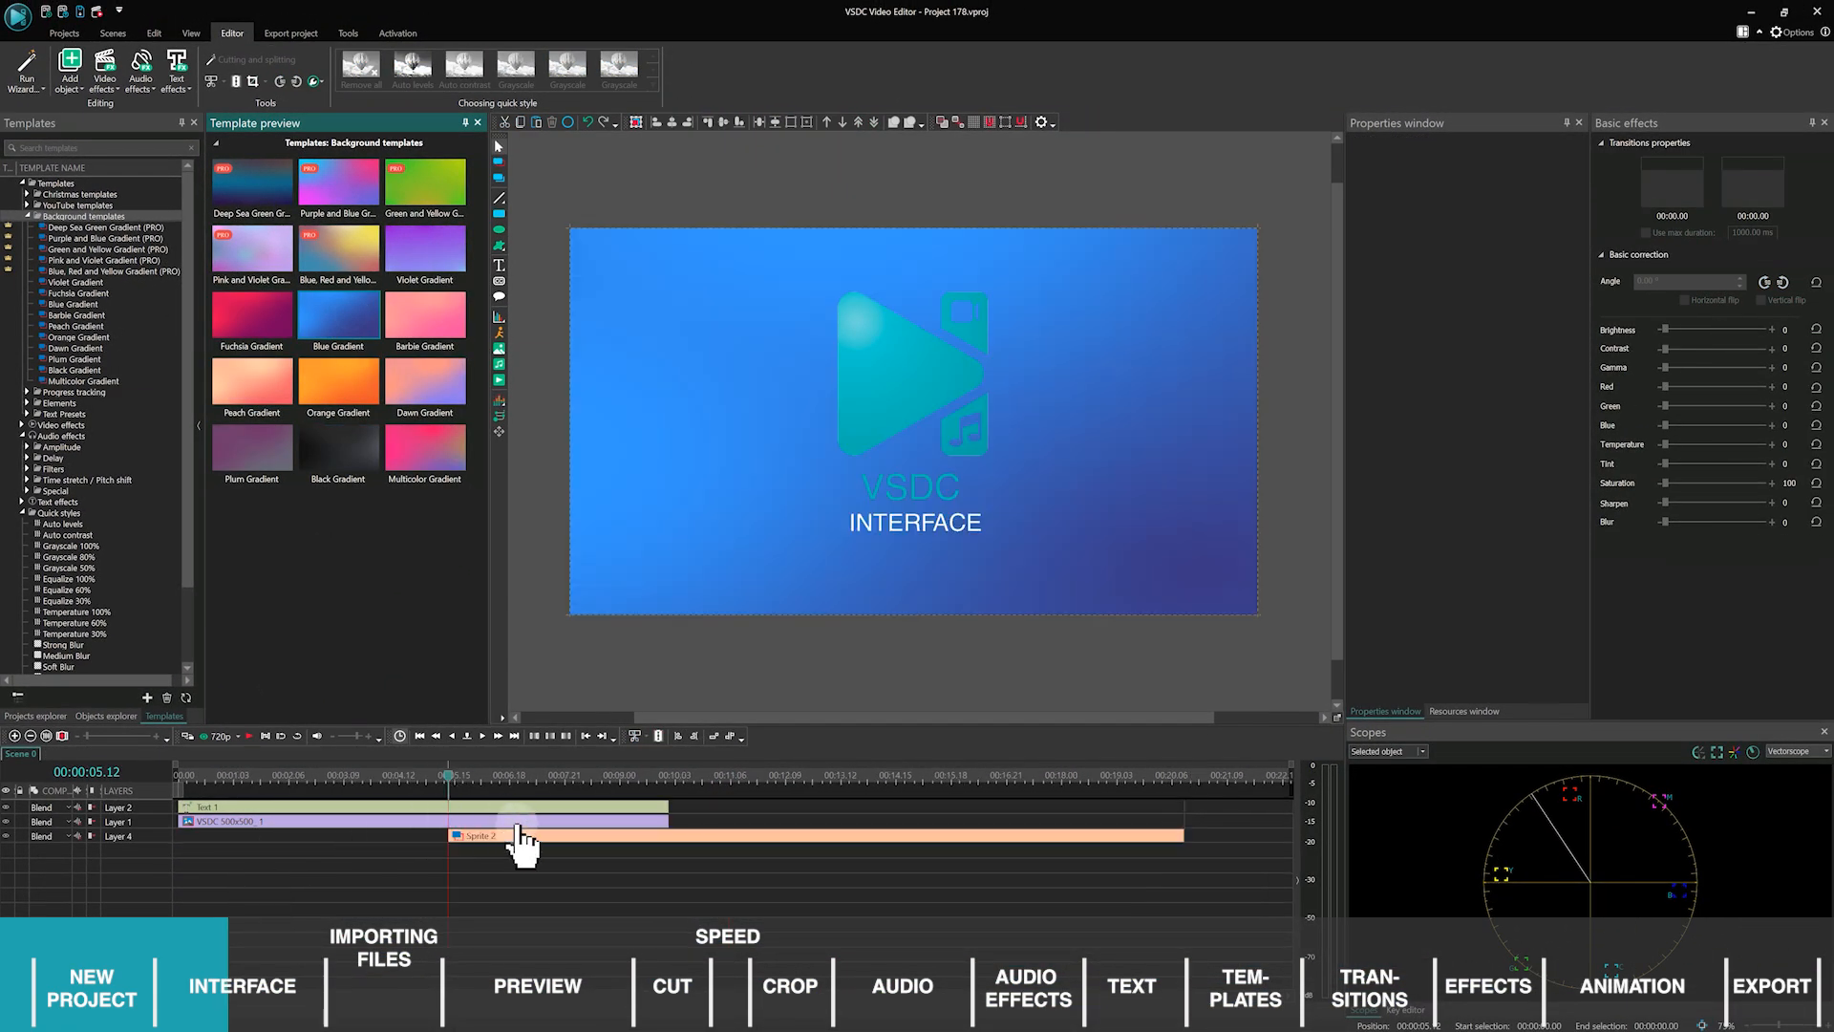
pyautogui.moveTo(520, 841); pyautogui.dragTo(233, 847)
# Show the project's resources, set the logo image's brightness to 60 and adjust its contrast.
pyautogui.click(671, 809)
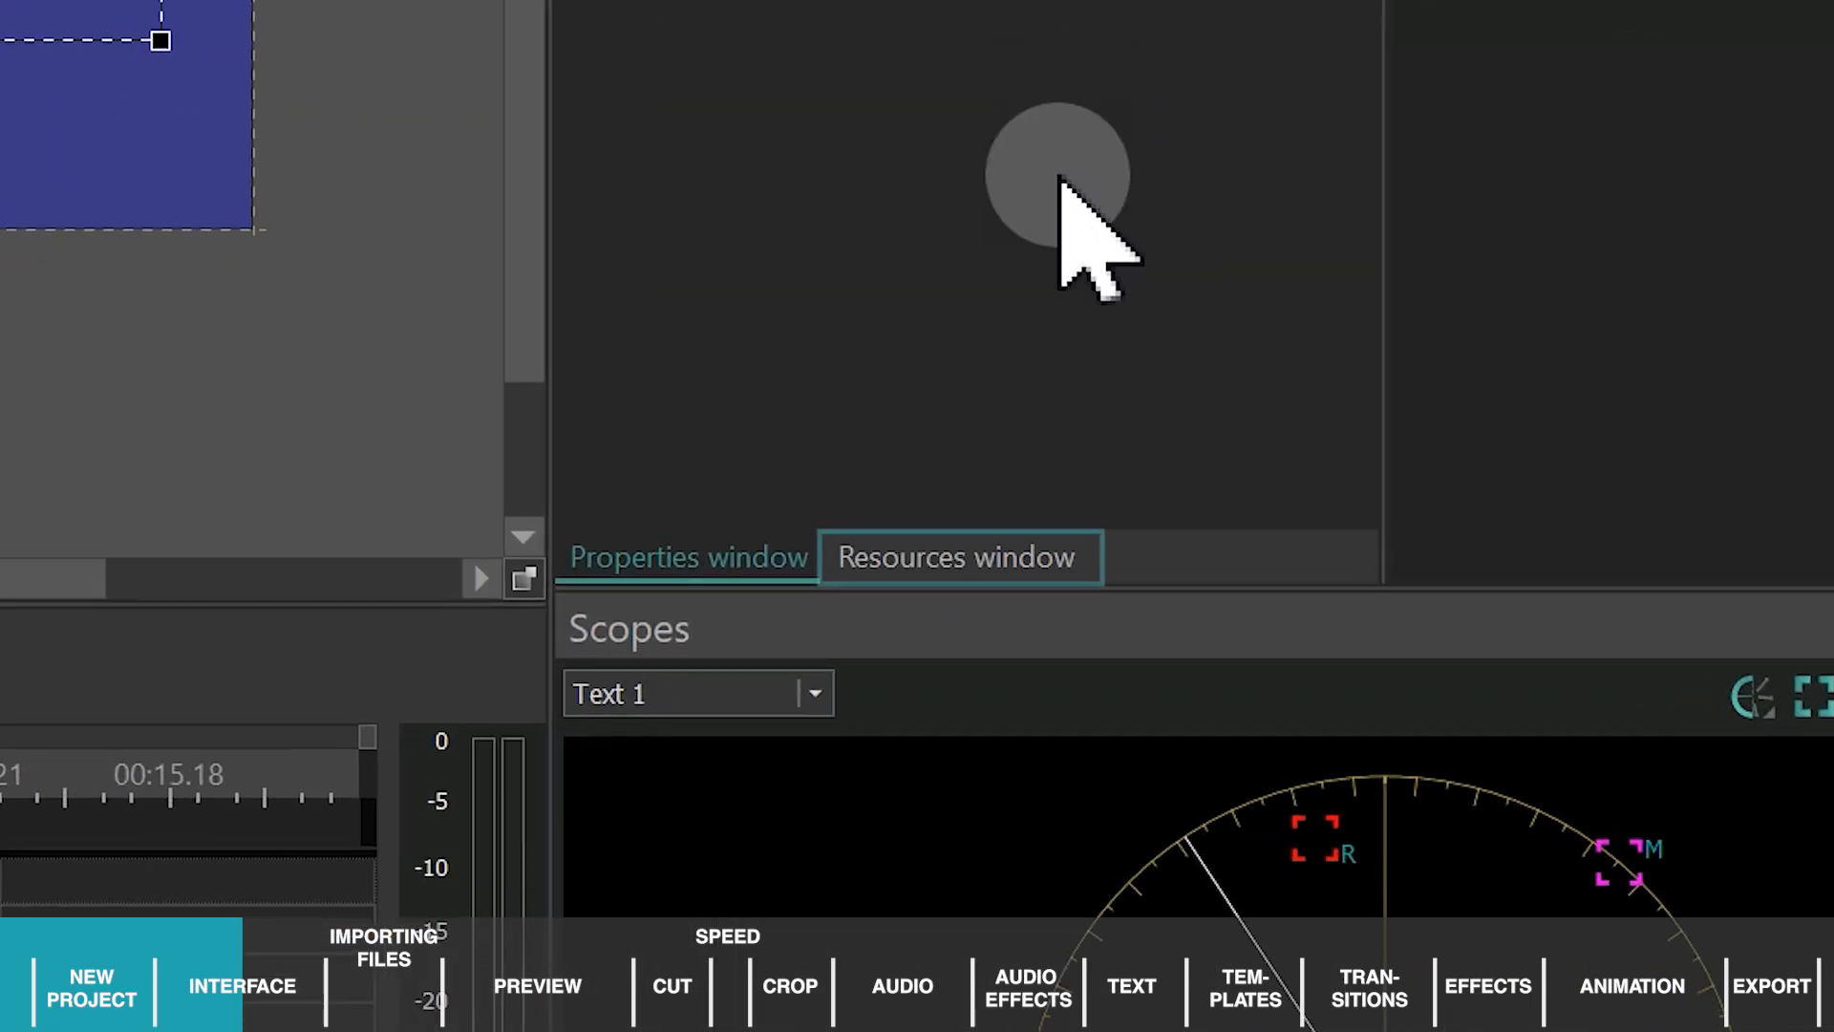
pyautogui.click(932, 558)
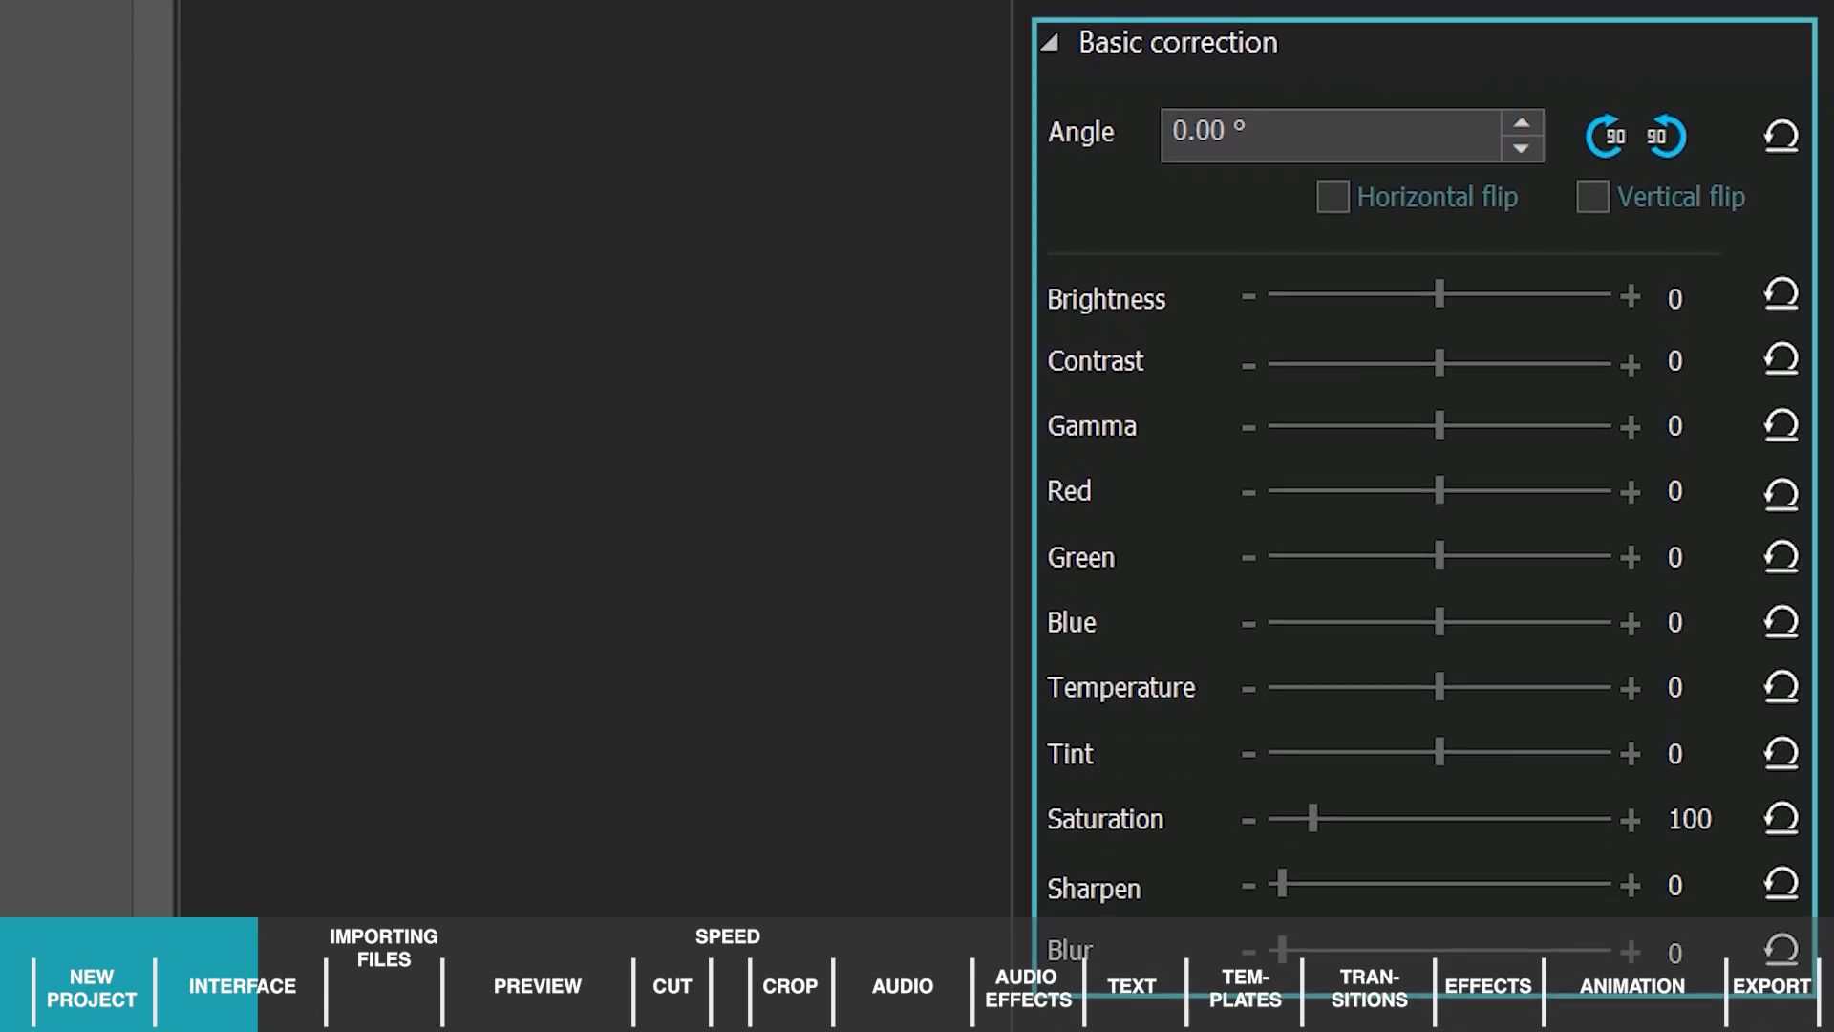
pyautogui.moveTo(1717, 327); pyautogui.dragTo(1720, 329)
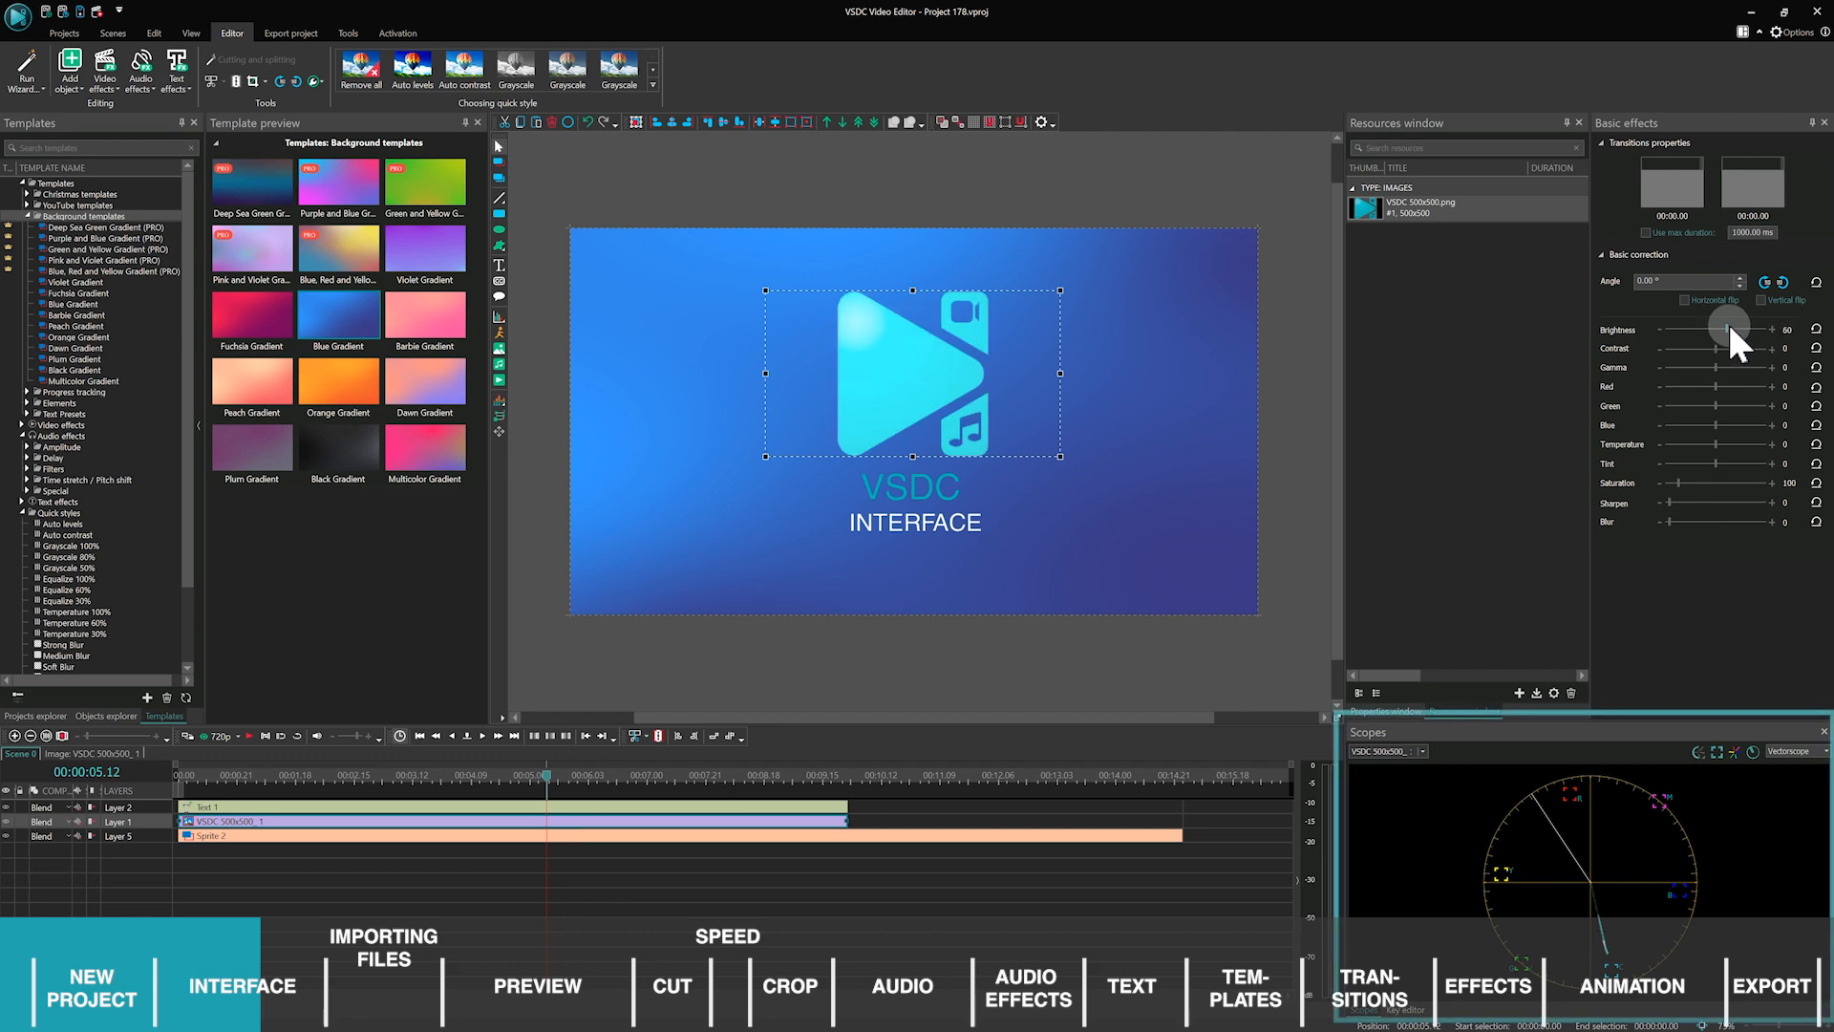
pyautogui.moveTo(1718, 350); pyautogui.dragTo(1712, 369)
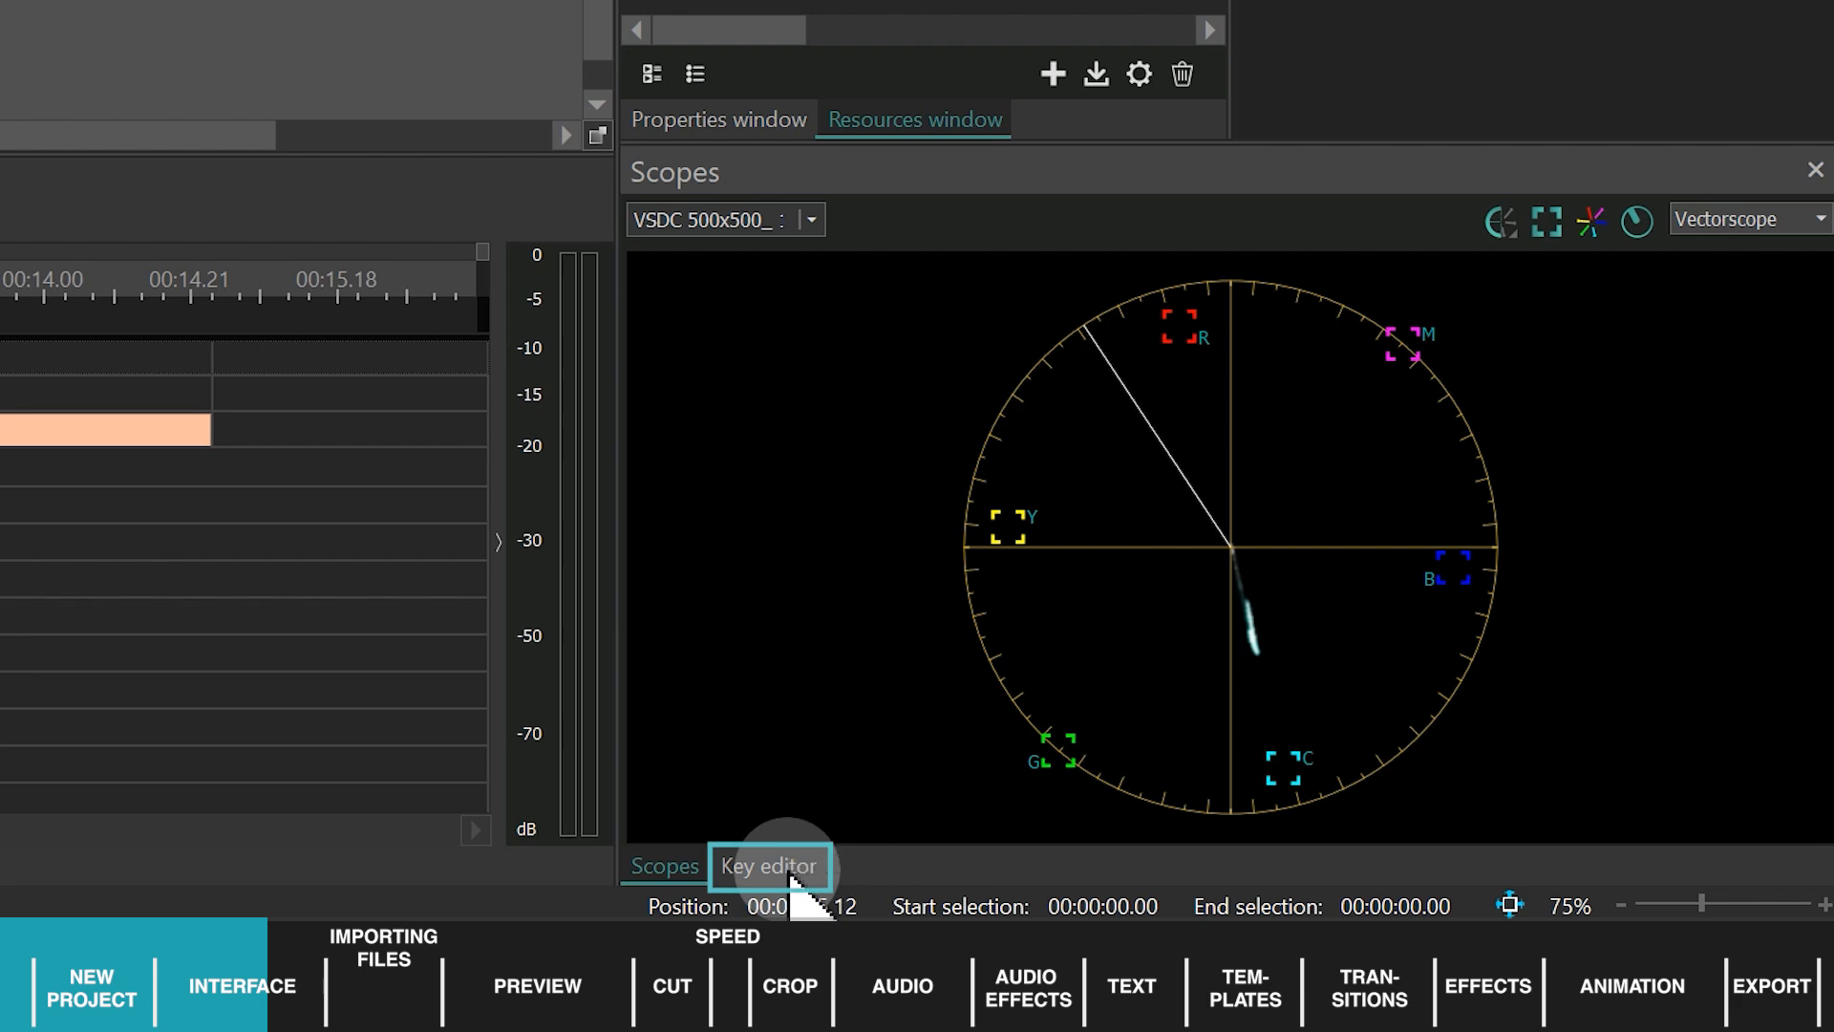
# Keyframe the text object's brush color with a blue key at 00:00:03.05 and a pink key at 00:00:07.10.
pyautogui.click(795, 868)
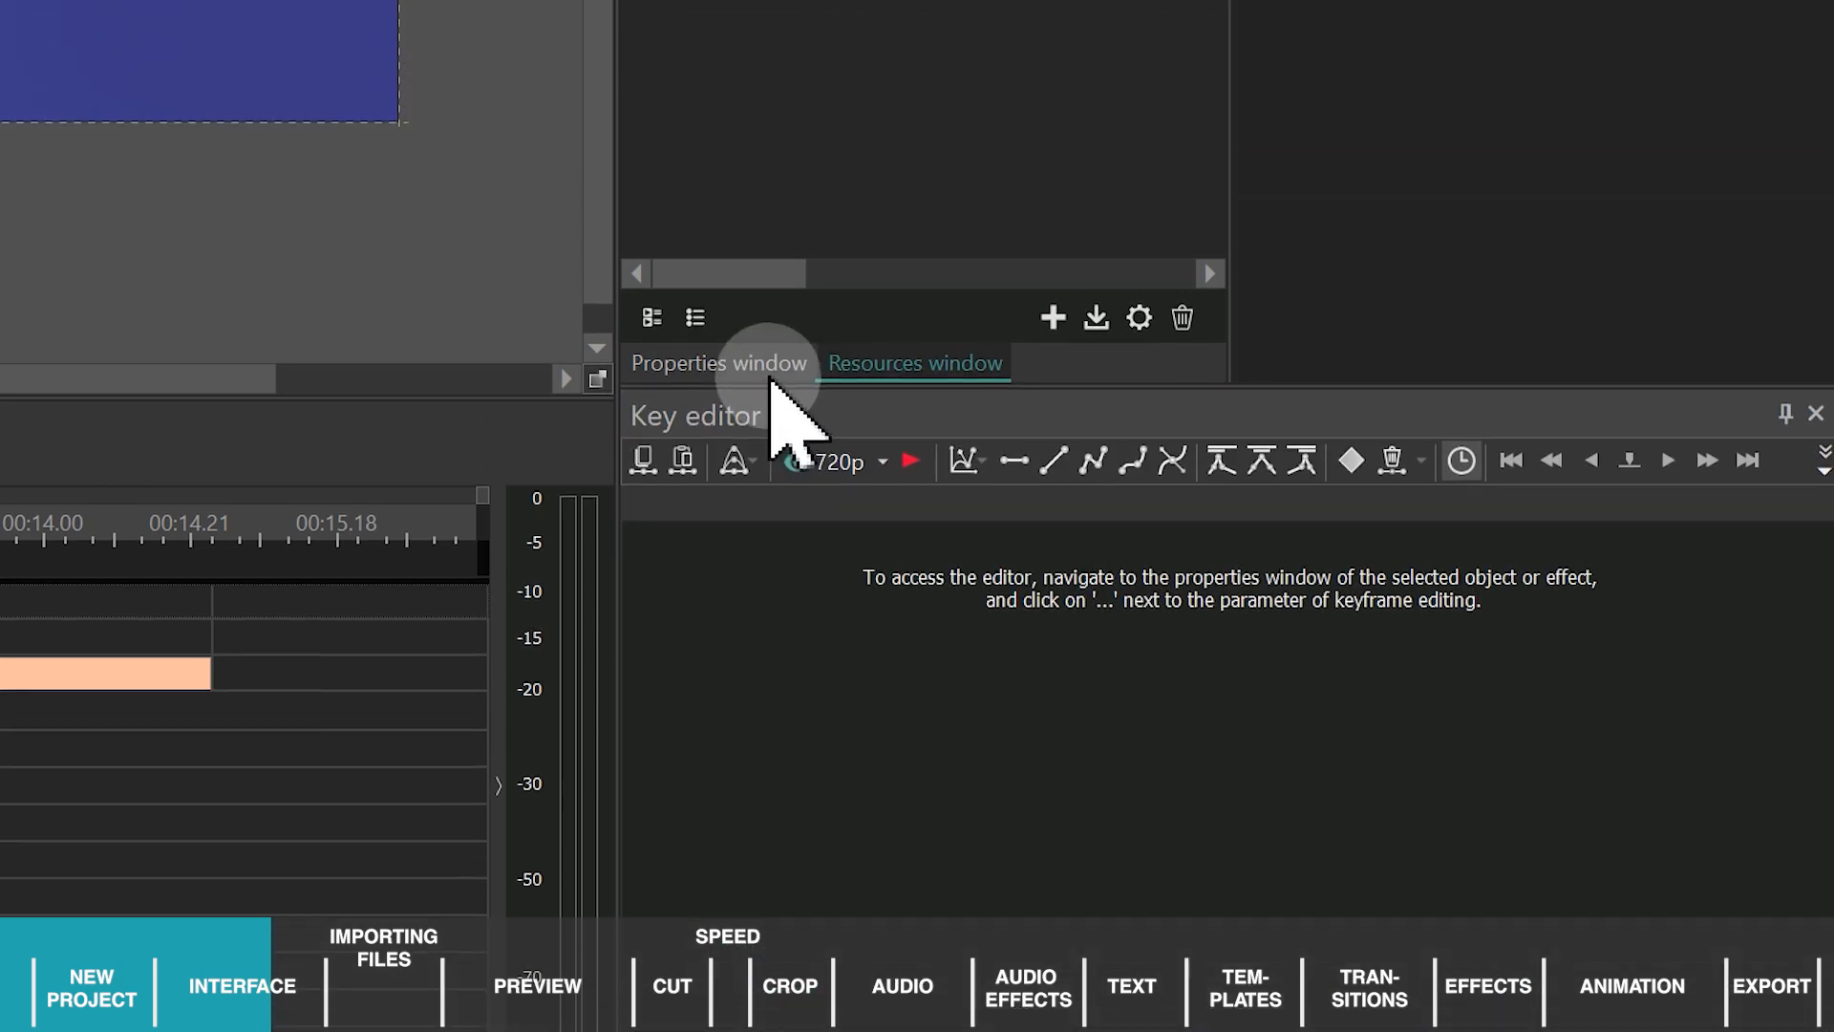
pyautogui.click(765, 122)
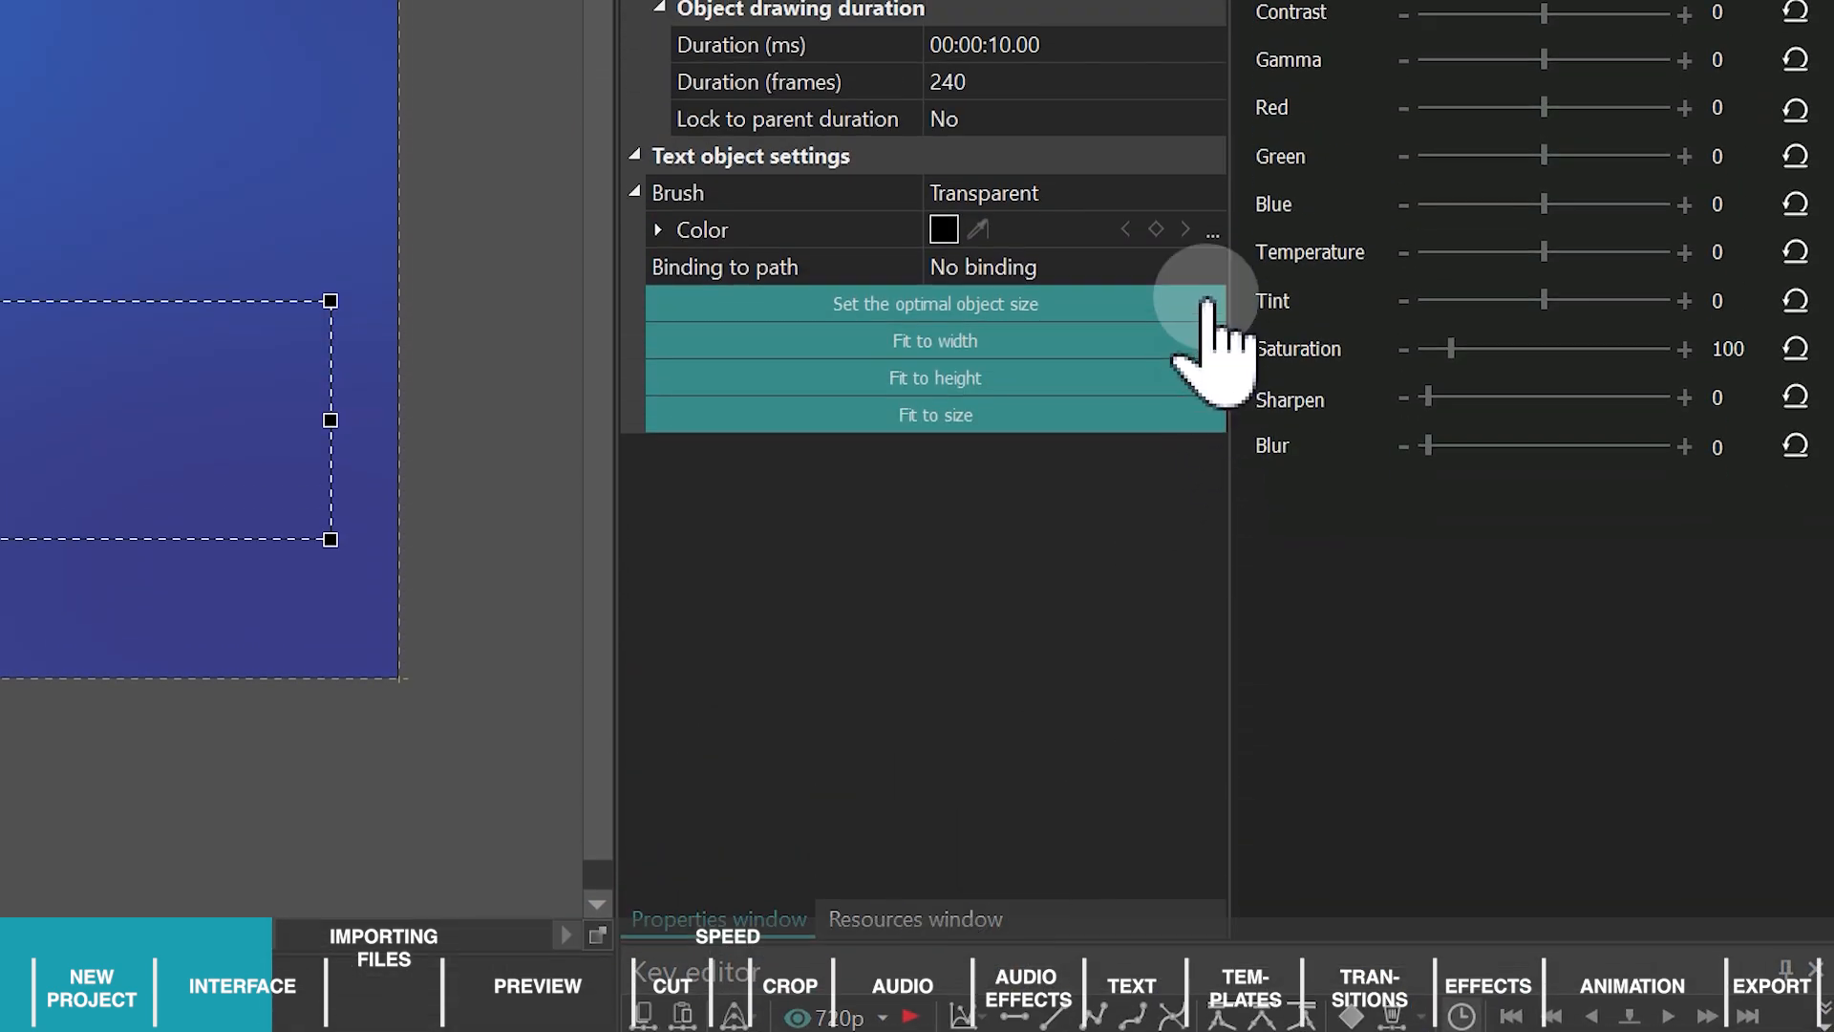
pyautogui.click(1212, 229)
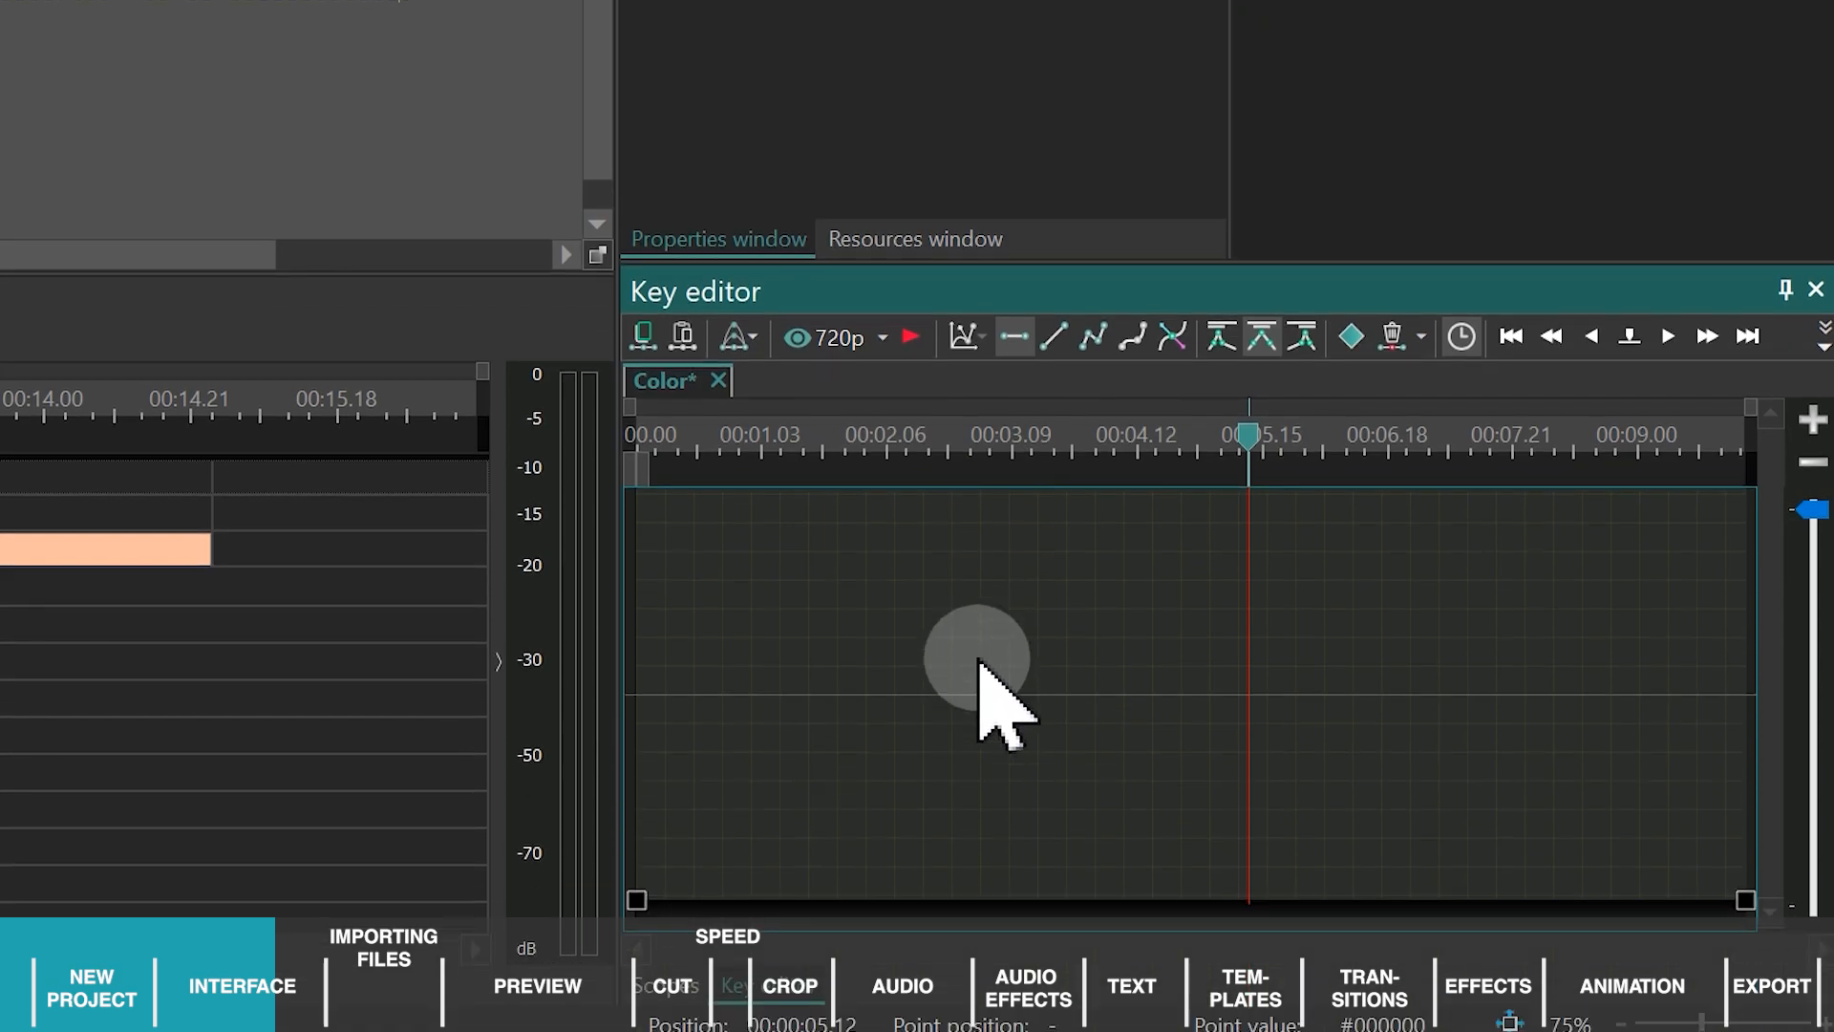
pyautogui.click(993, 449)
pyautogui.click(1353, 338)
pyautogui.click(1461, 454)
pyautogui.click(1353, 340)
pyautogui.moveTo(1463, 900); pyautogui.dragTo(1462, 525)
pyautogui.moveTo(993, 900); pyautogui.dragTo(994, 646)
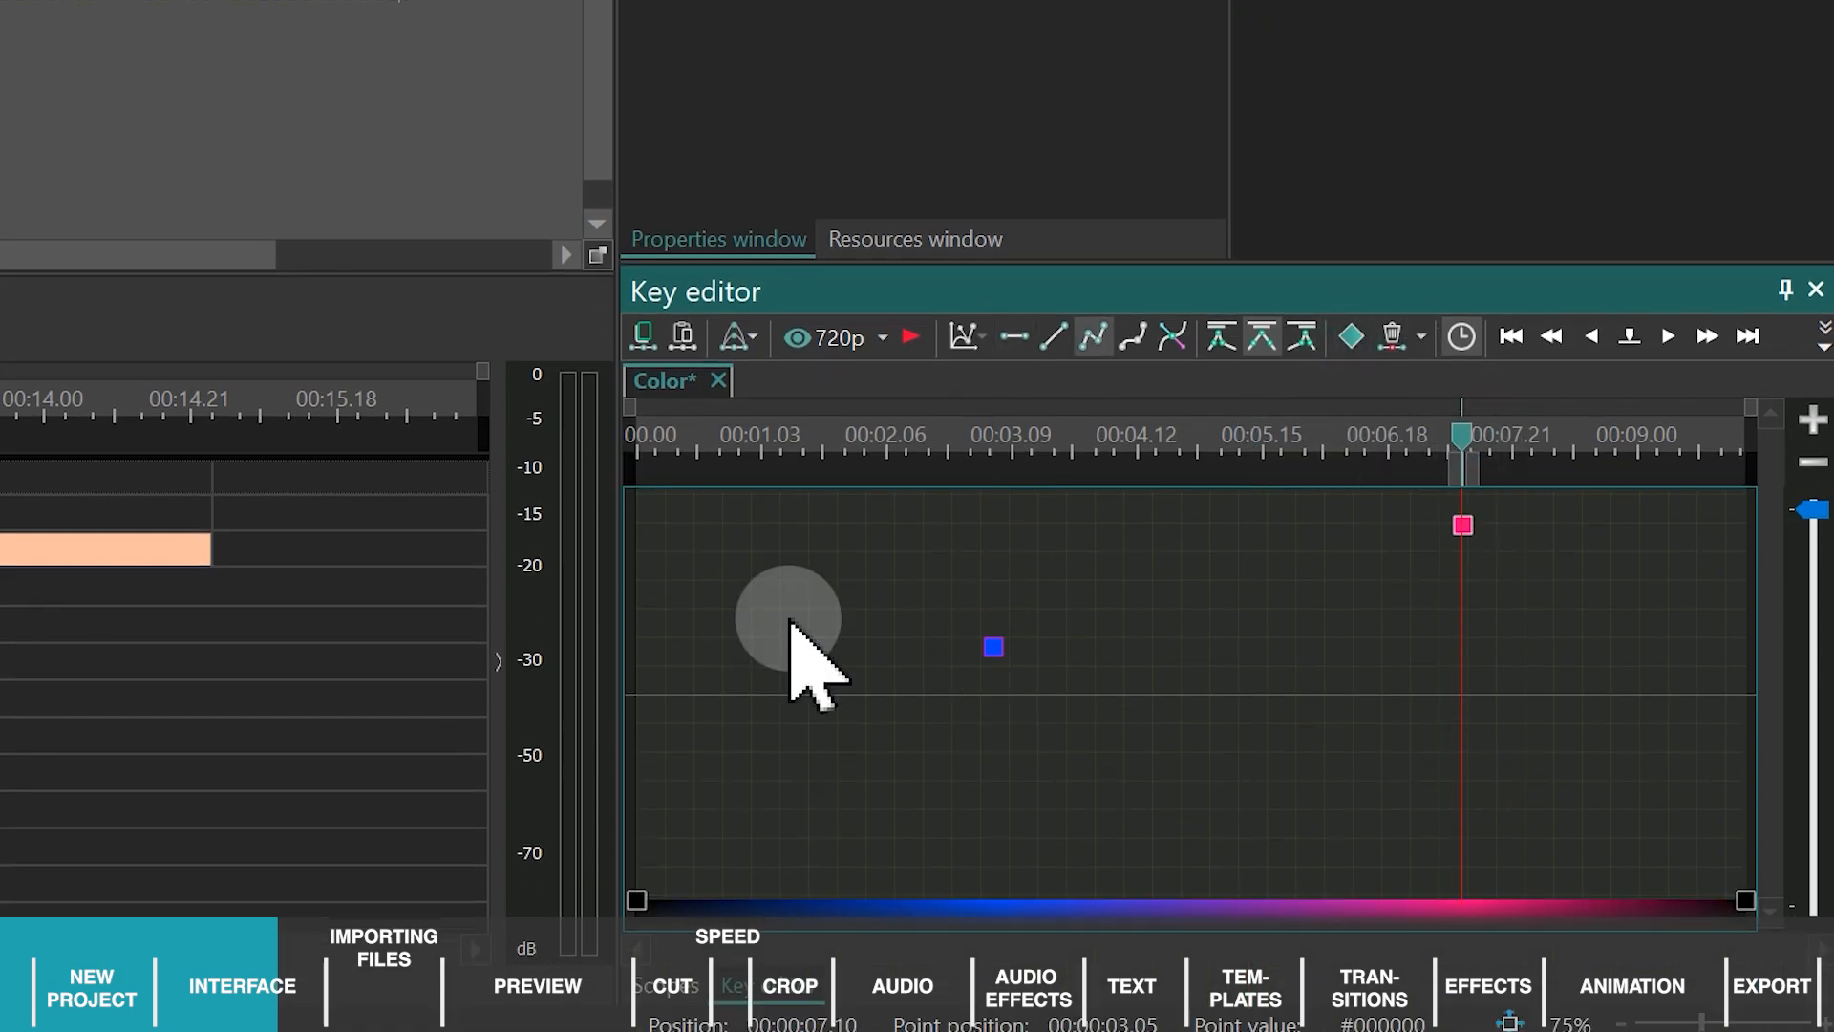
pyautogui.click(989, 440)
# Color grade the logo image by shifting the center points of its Gain and Offset color wheels.
pyautogui.click(298, 837)
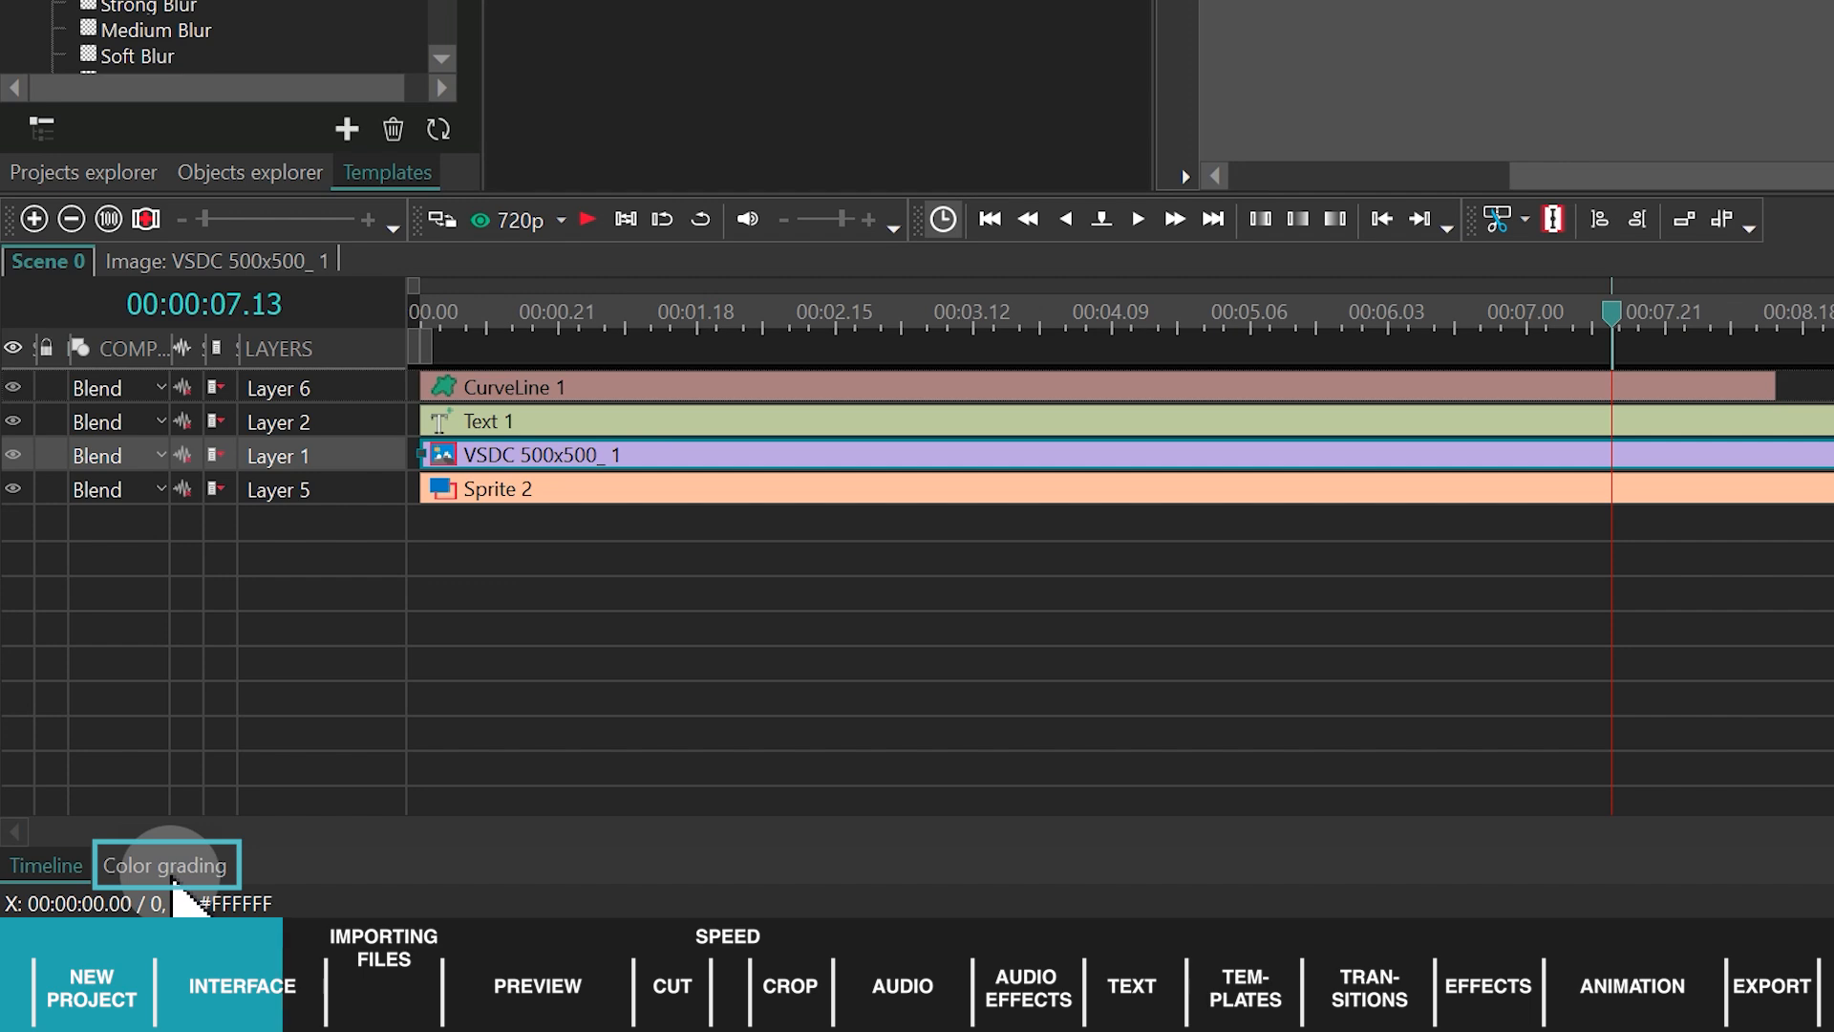
pyautogui.click(172, 874)
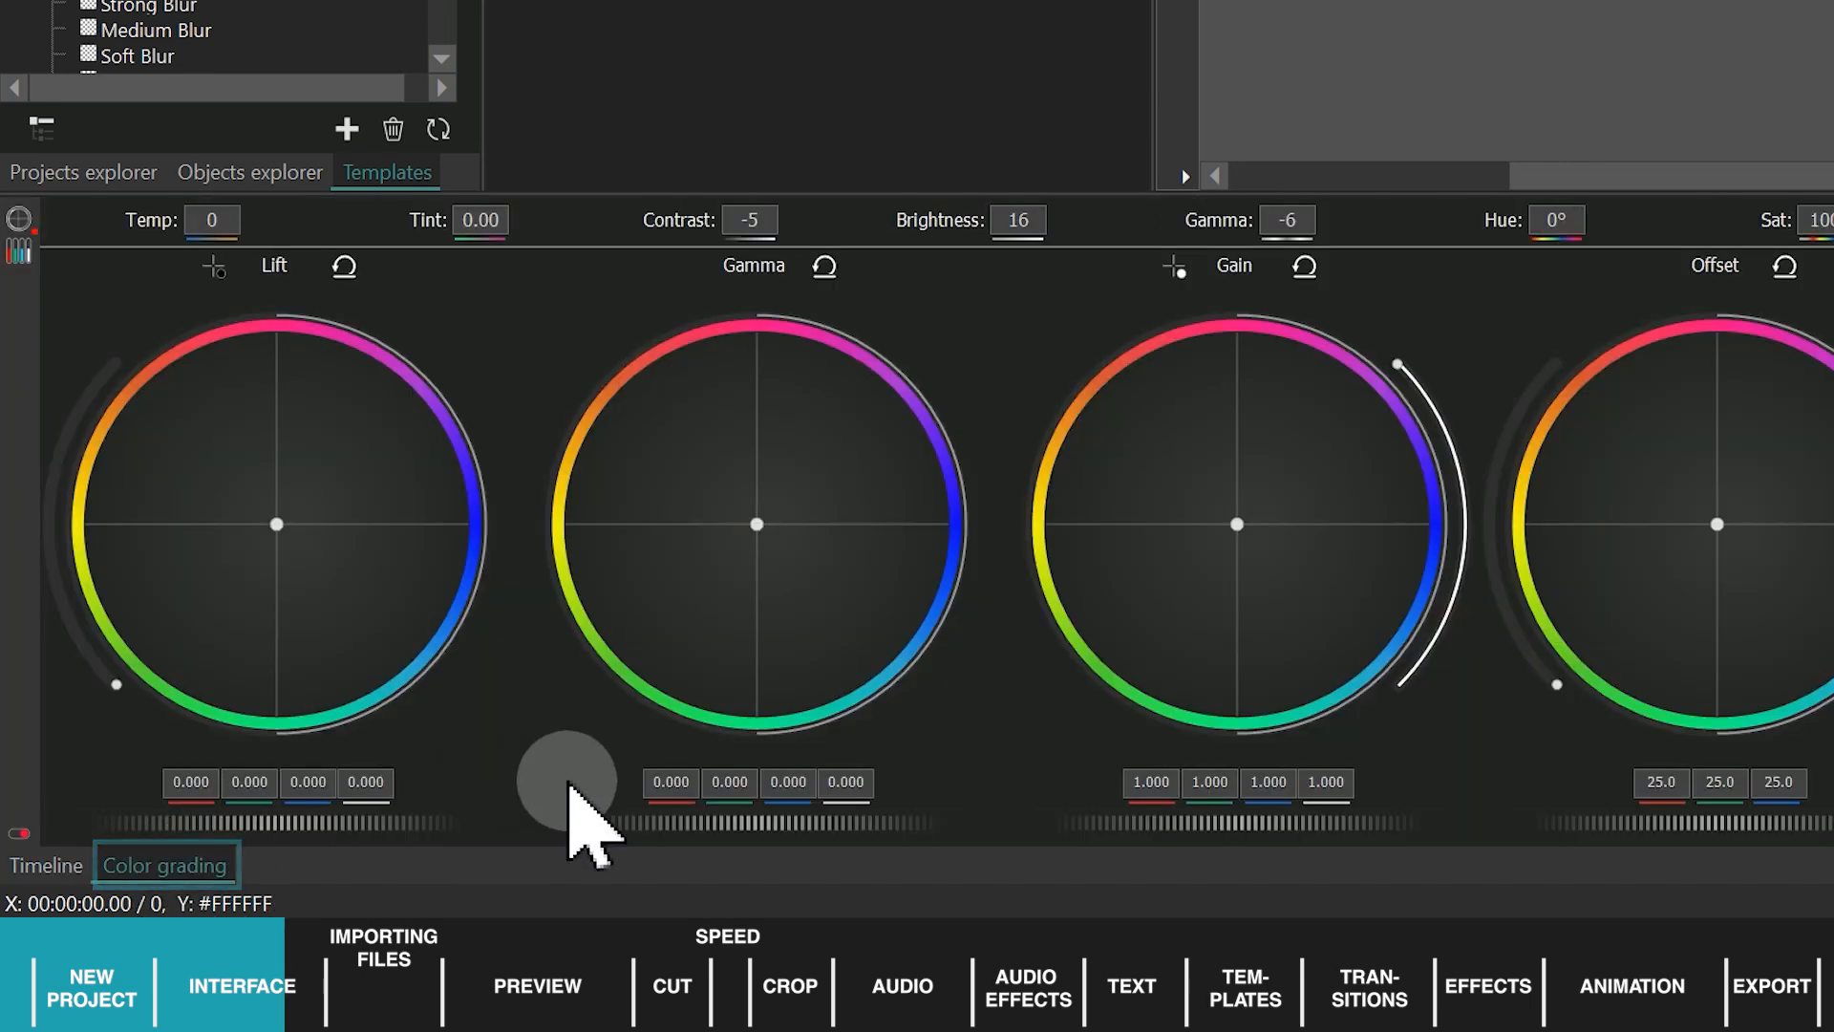
pyautogui.moveTo(525, 865); pyautogui.dragTo(547, 830)
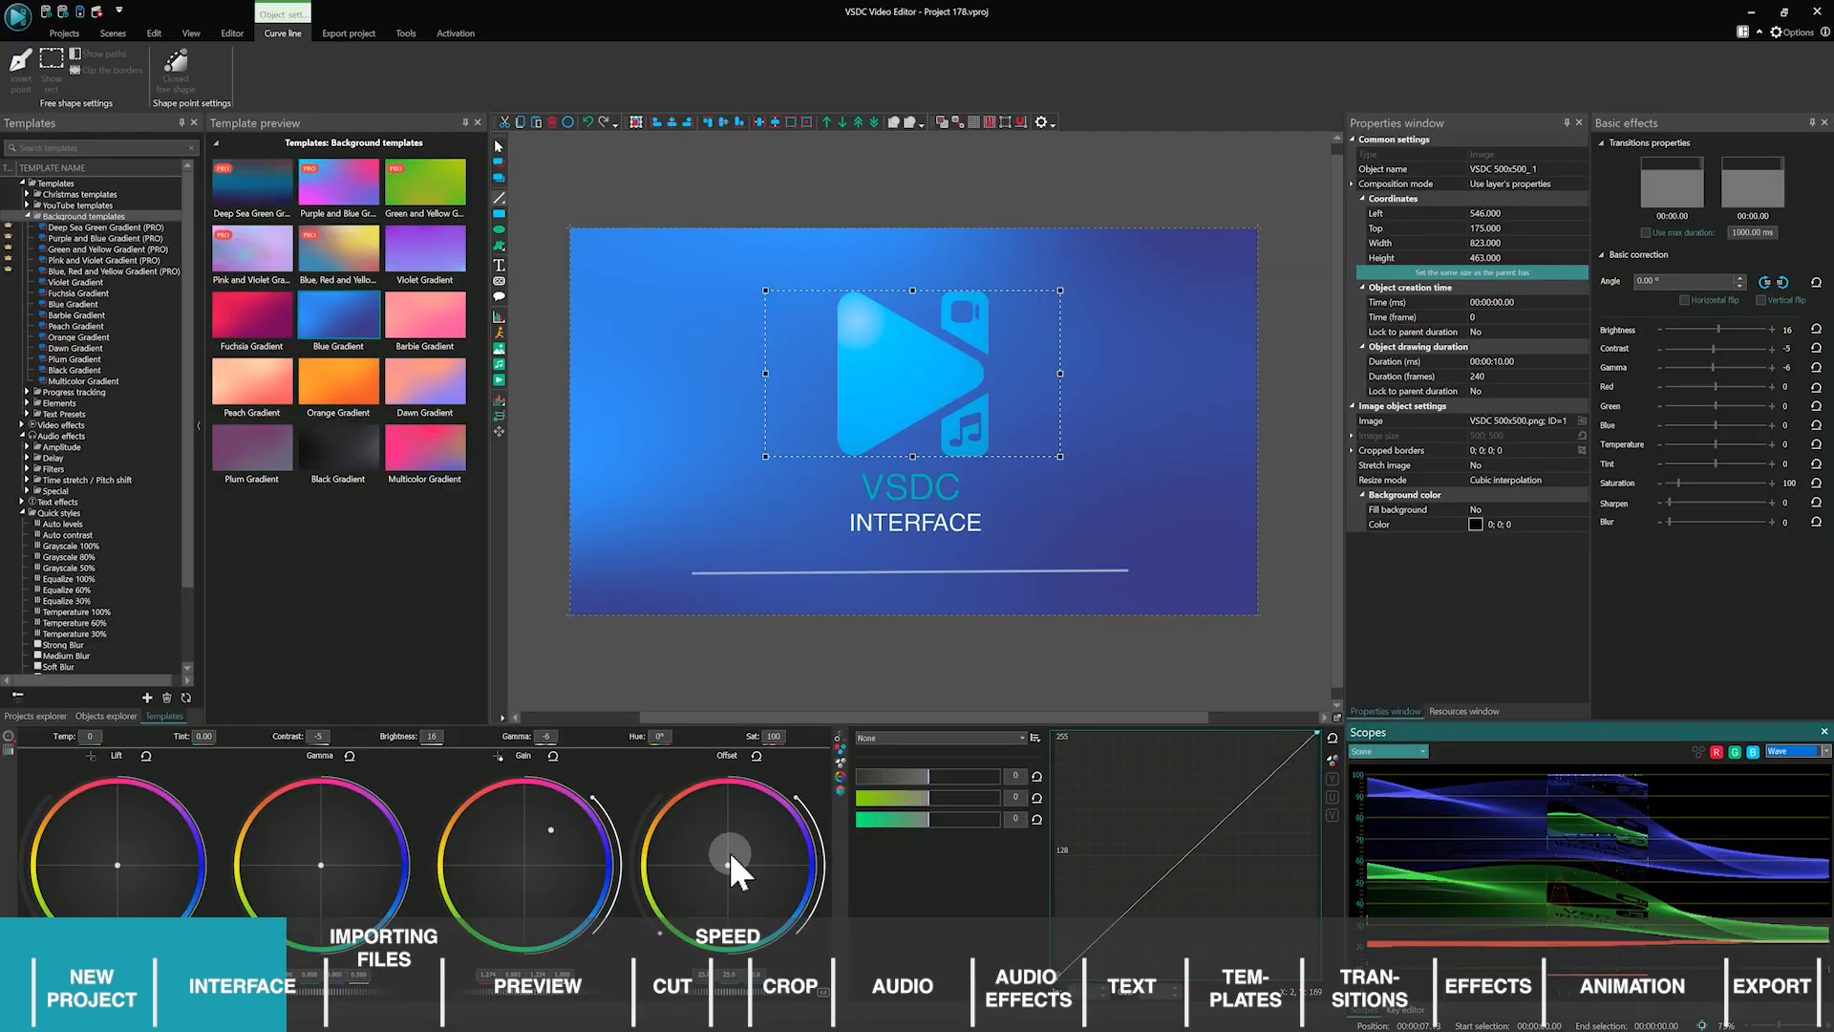
pyautogui.moveTo(730, 857); pyautogui.dragTo(715, 827)
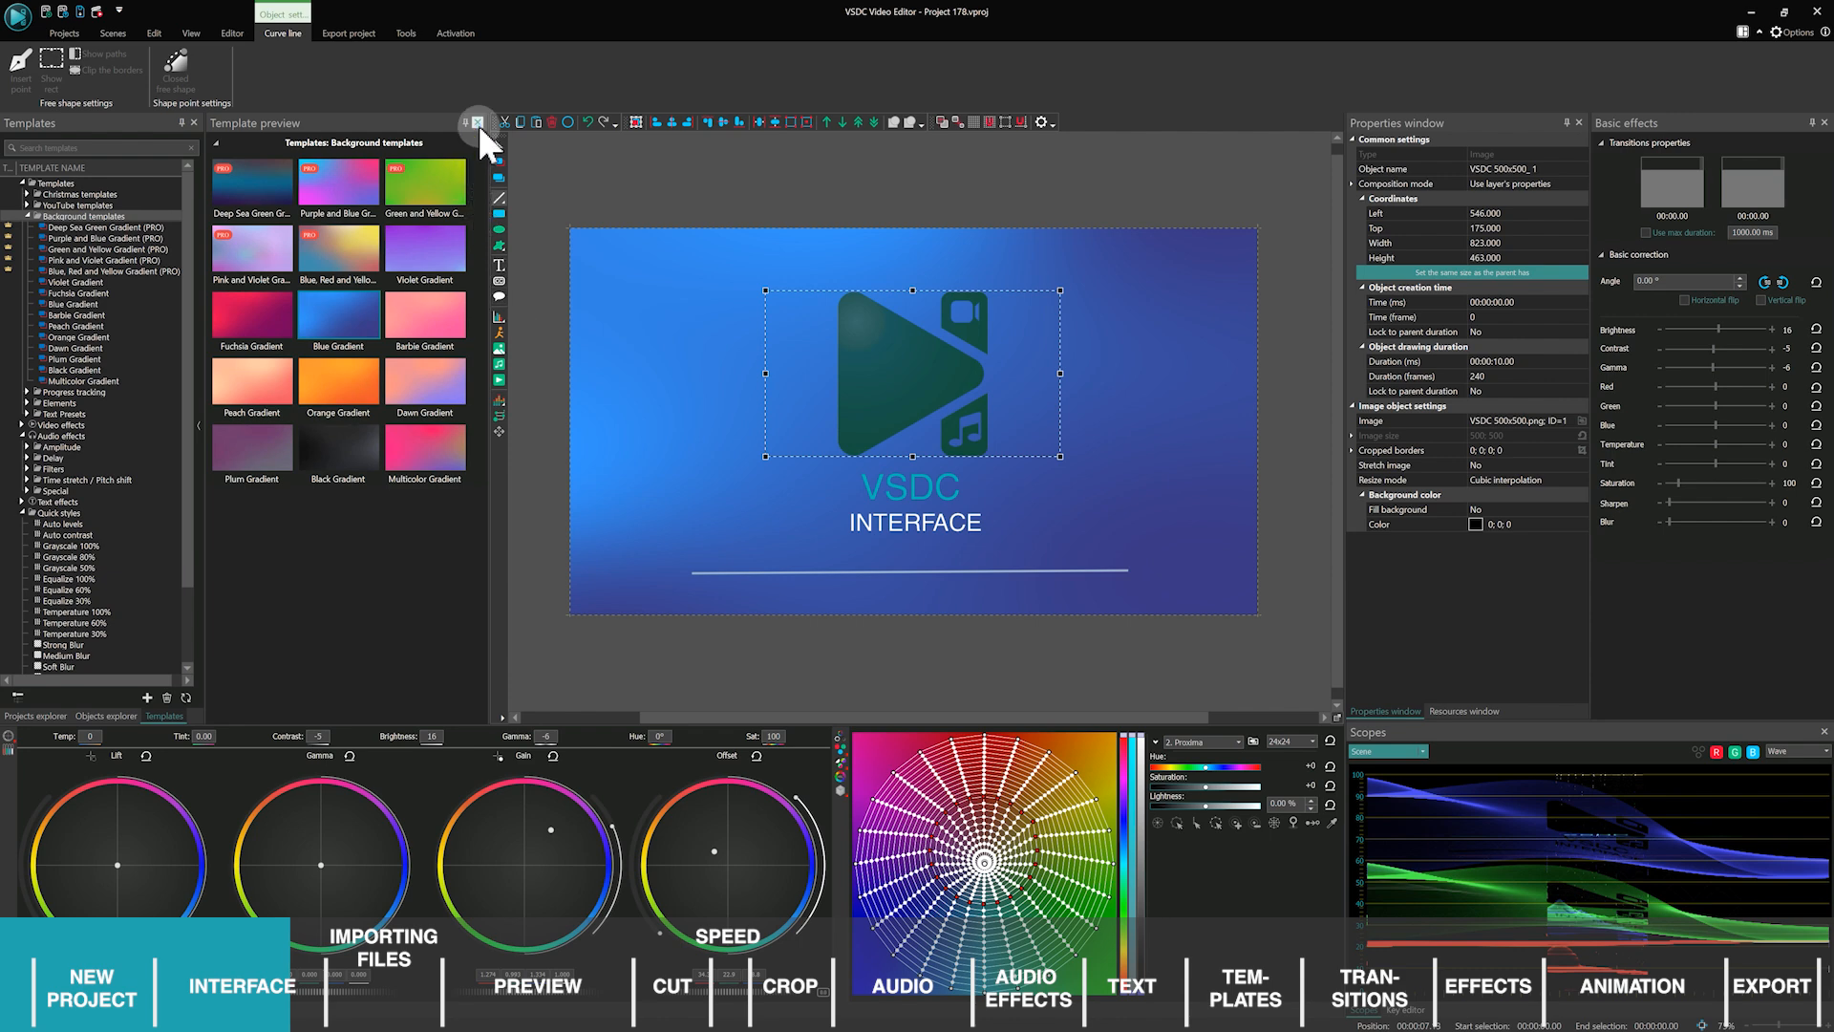
# Close the Template preview, Templates, Projects explorer, Properties, Basic effects, Resources and Scopes windows.
pyautogui.click(478, 123)
pyautogui.click(193, 122)
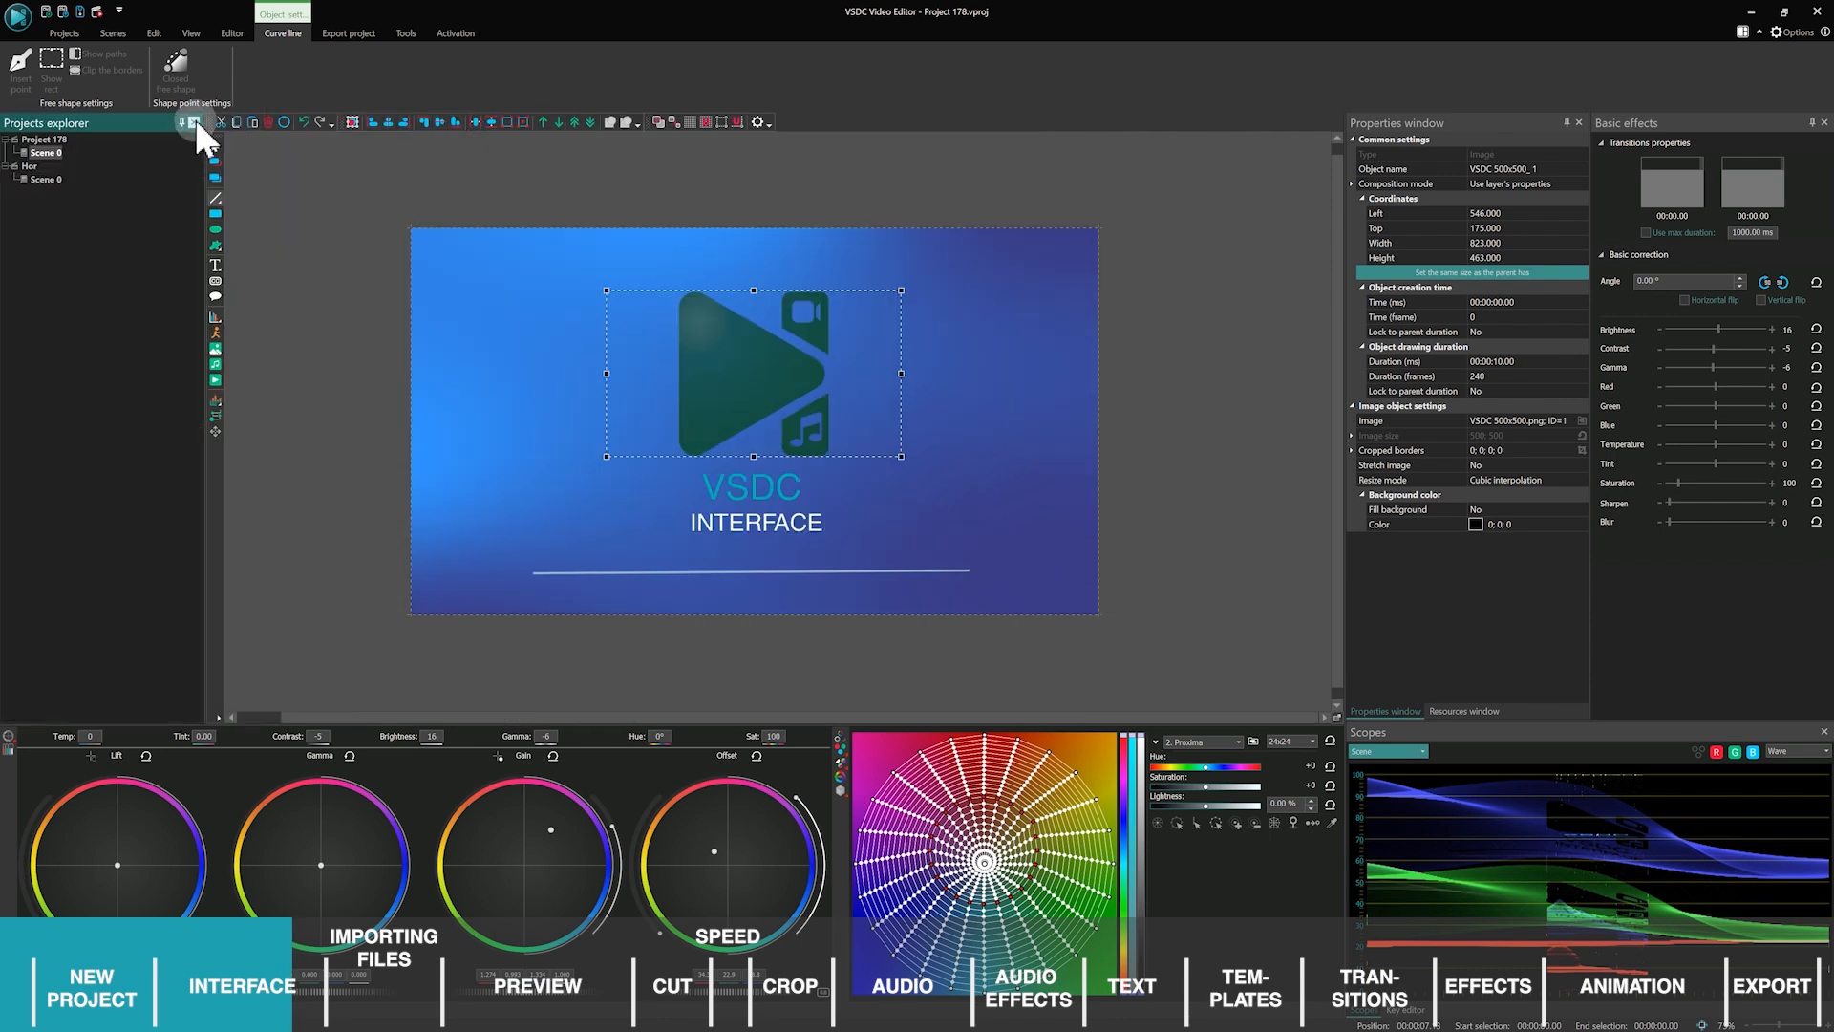
pyautogui.click(194, 122)
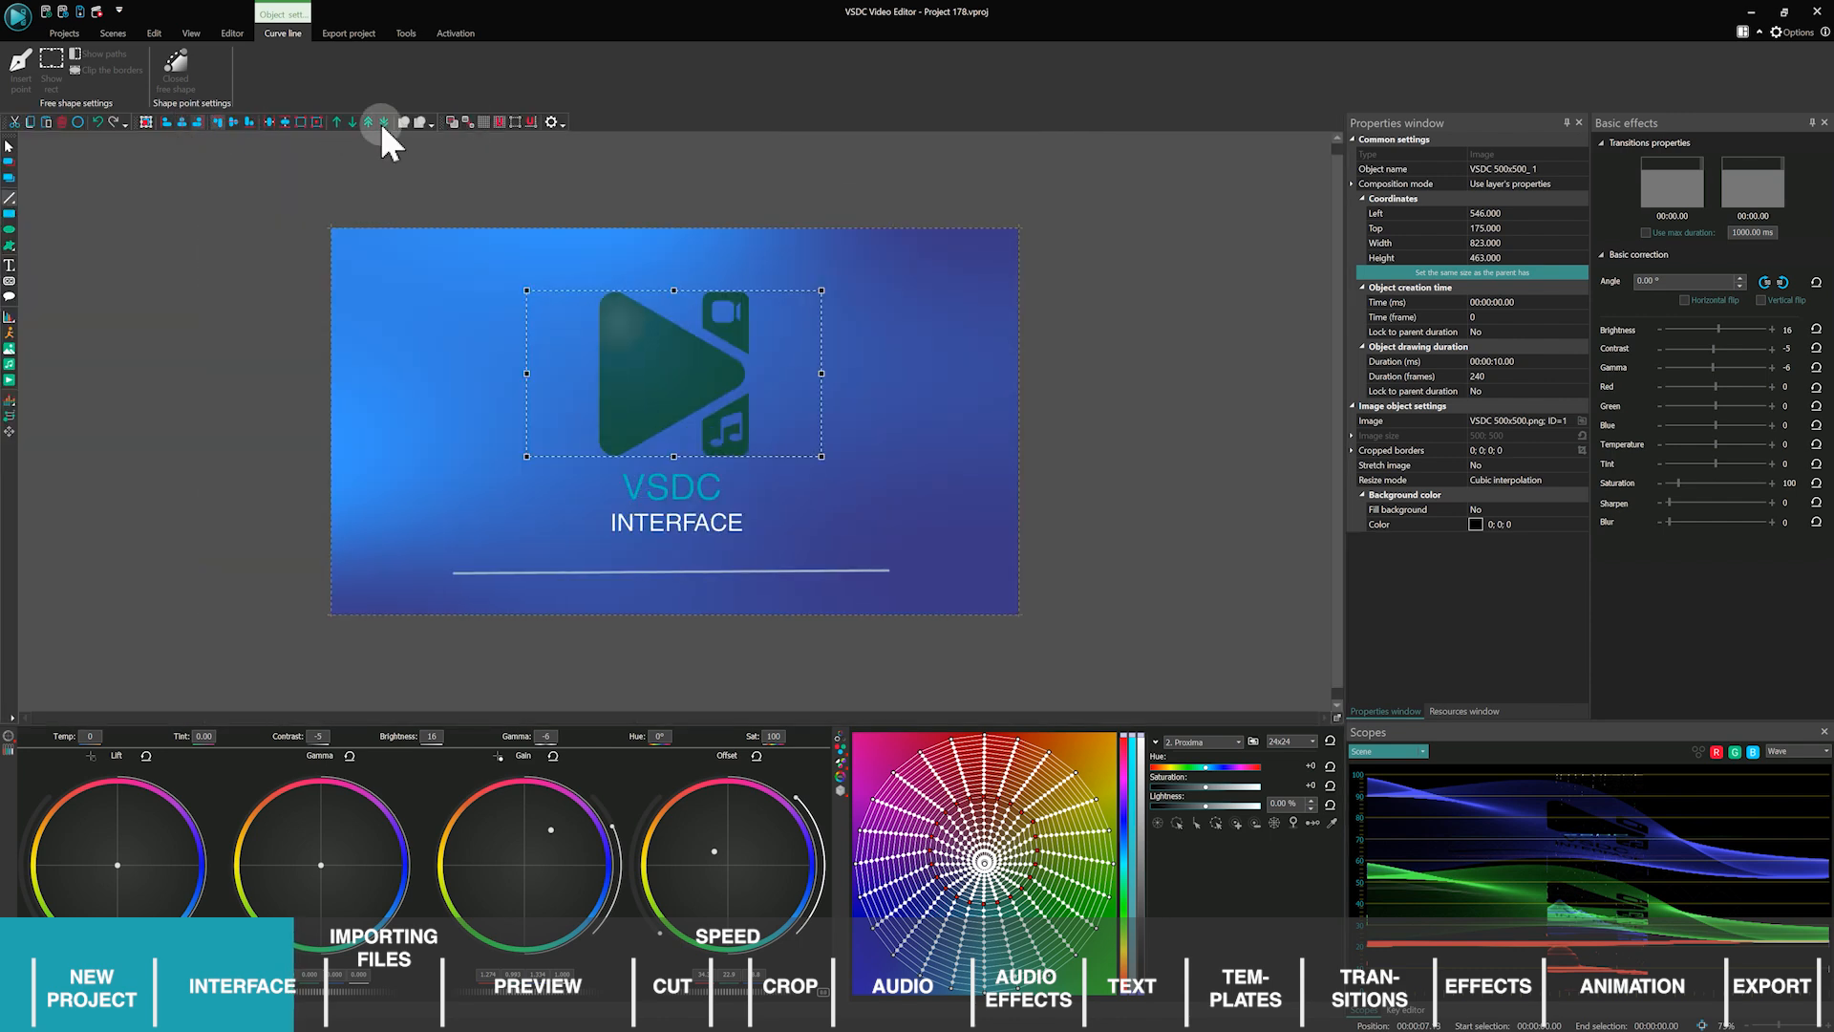
pyautogui.click(1581, 122)
pyautogui.click(1823, 123)
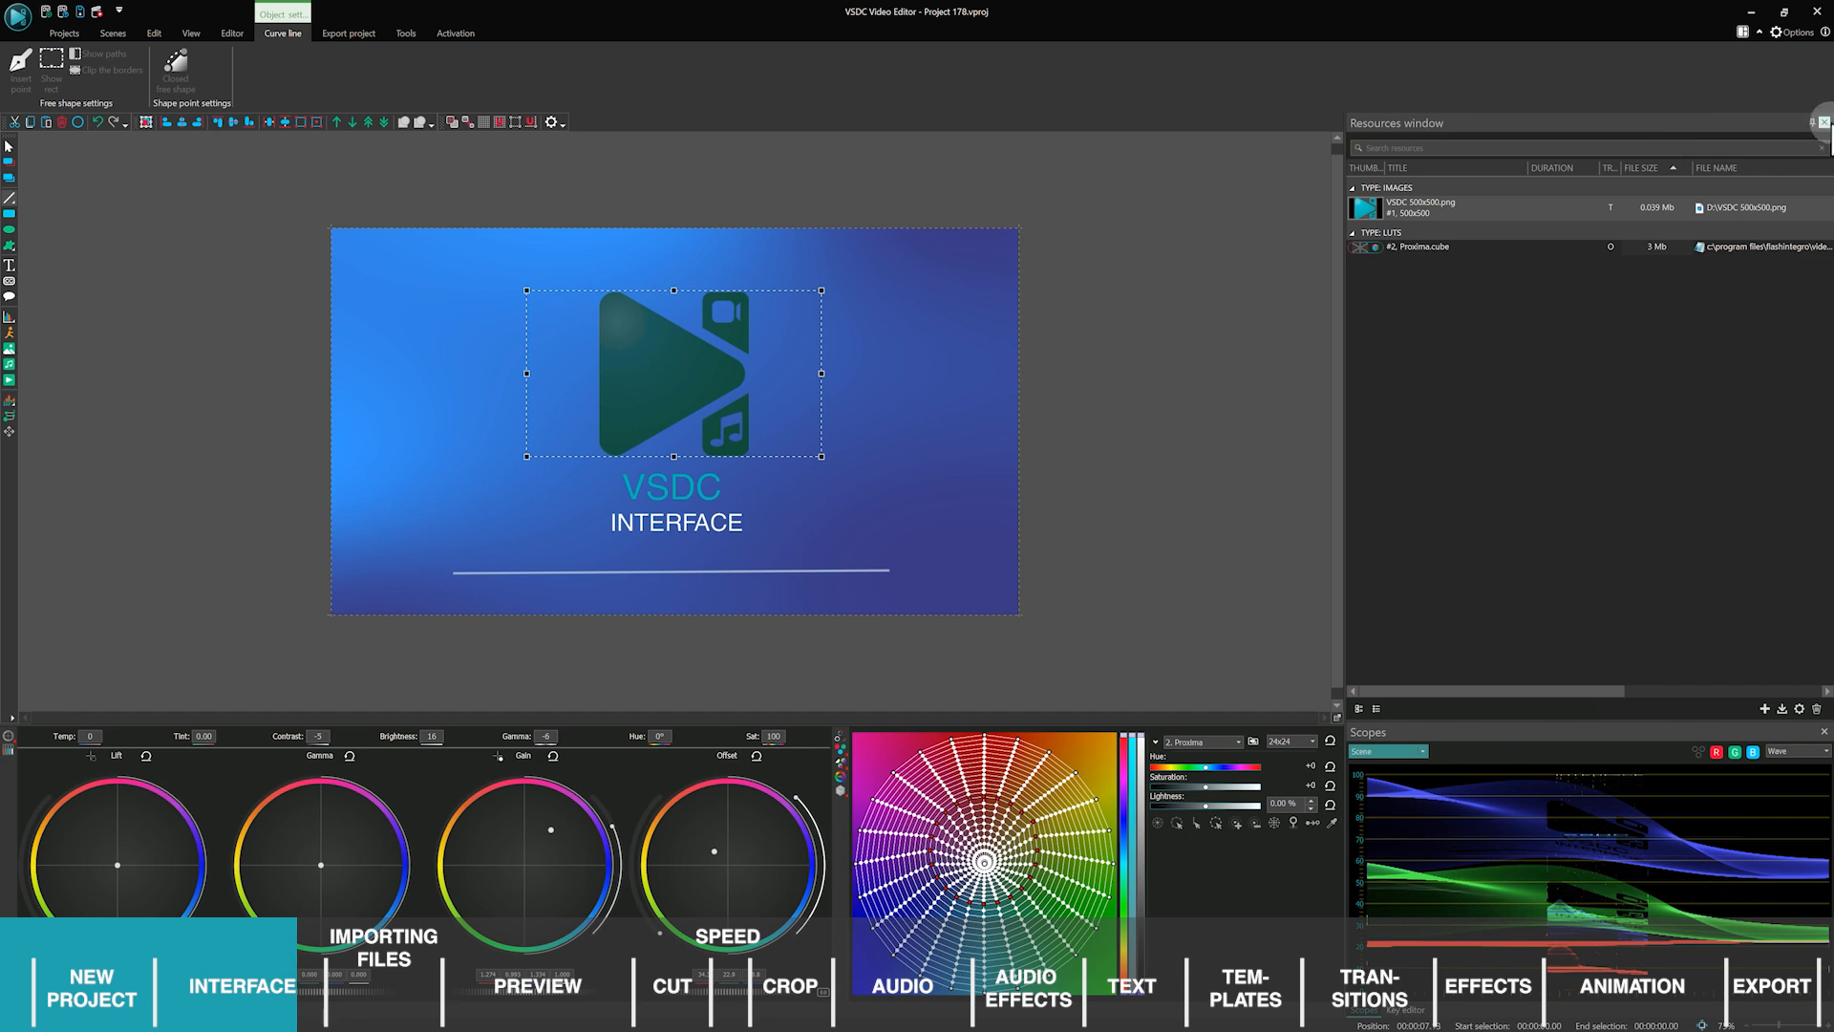
pyautogui.click(1824, 123)
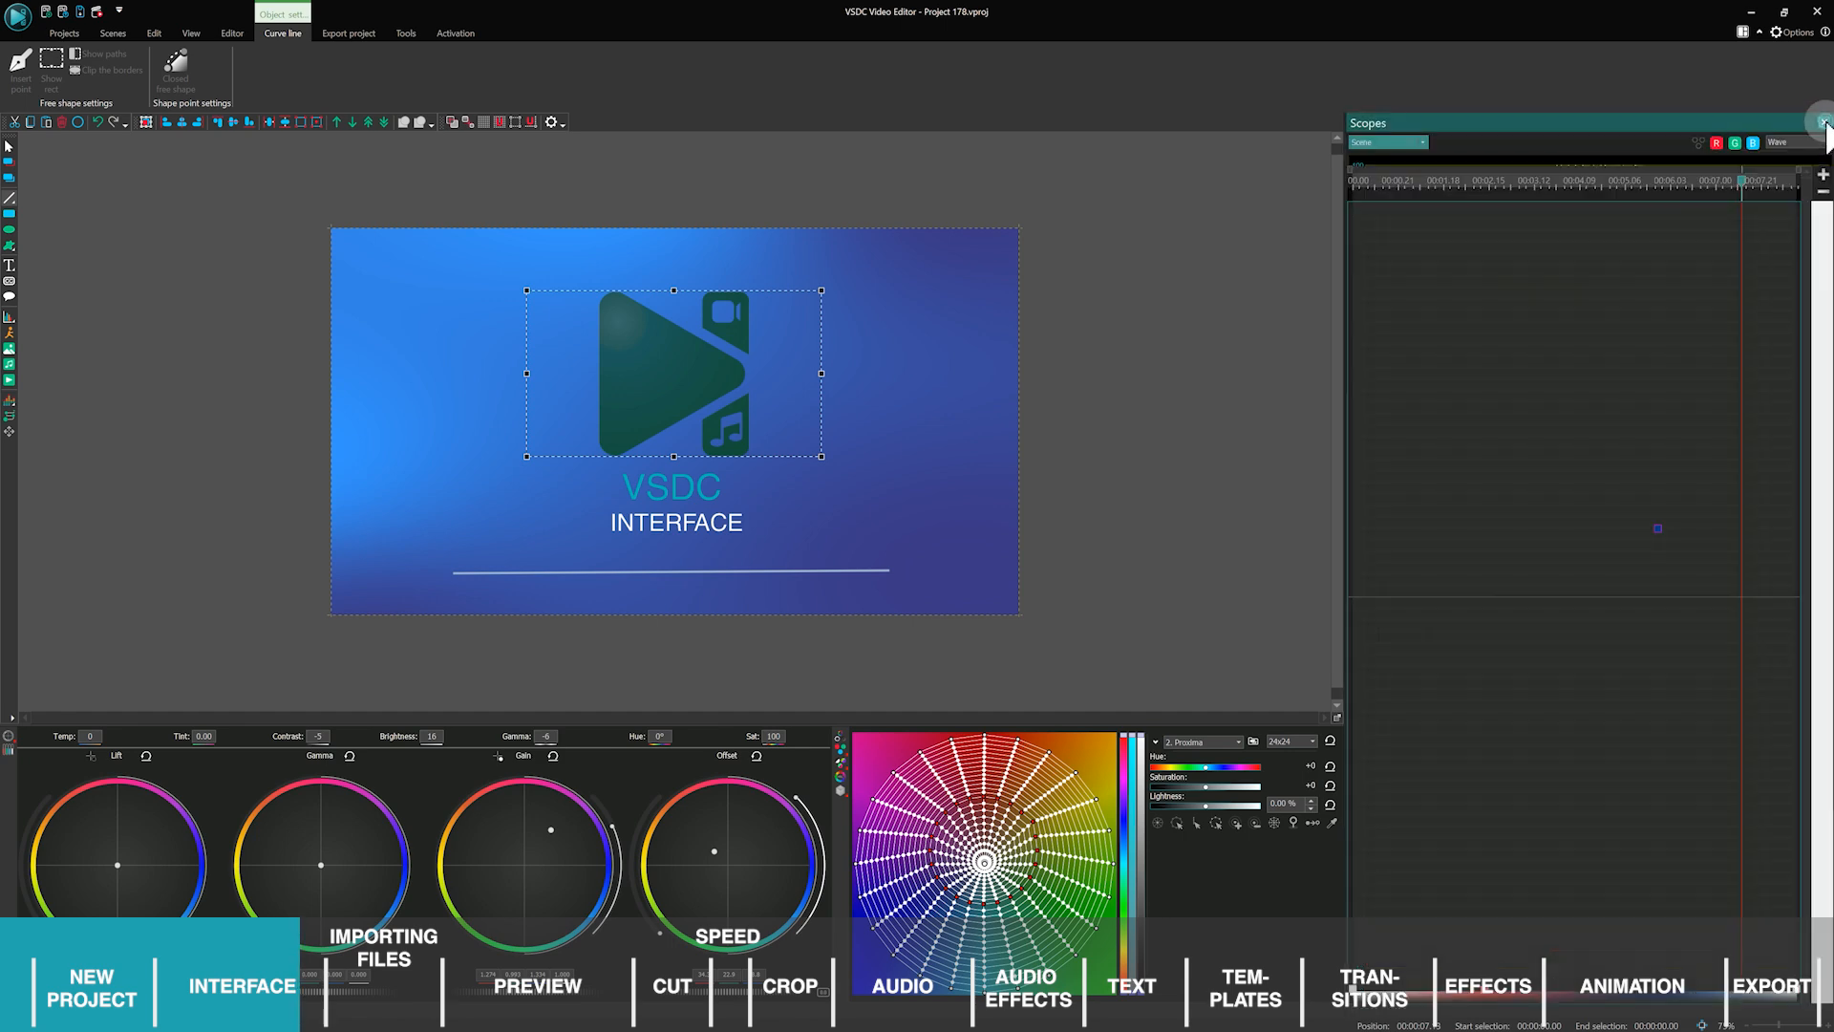
pyautogui.click(1824, 123)
# Show the Basic effects window again, dock it beside the full-height work area and set it to auto-hide.
pyautogui.click(194, 33)
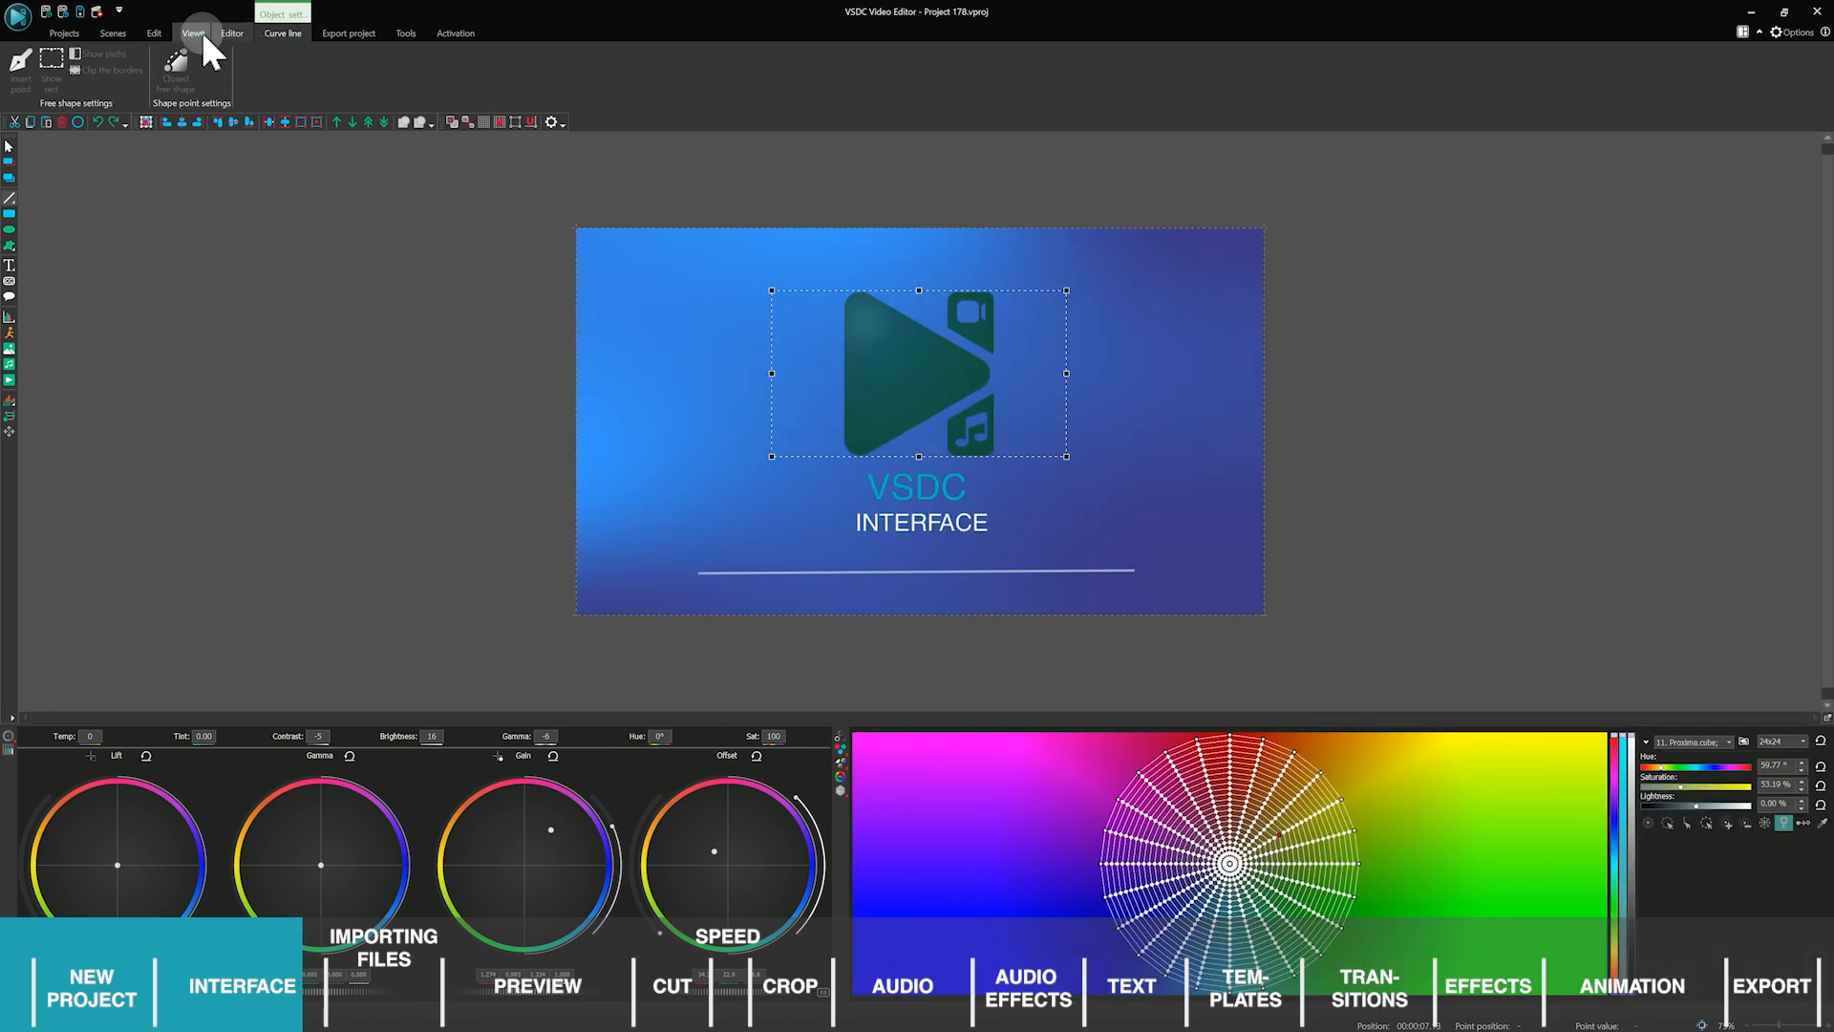
pyautogui.click(259, 67)
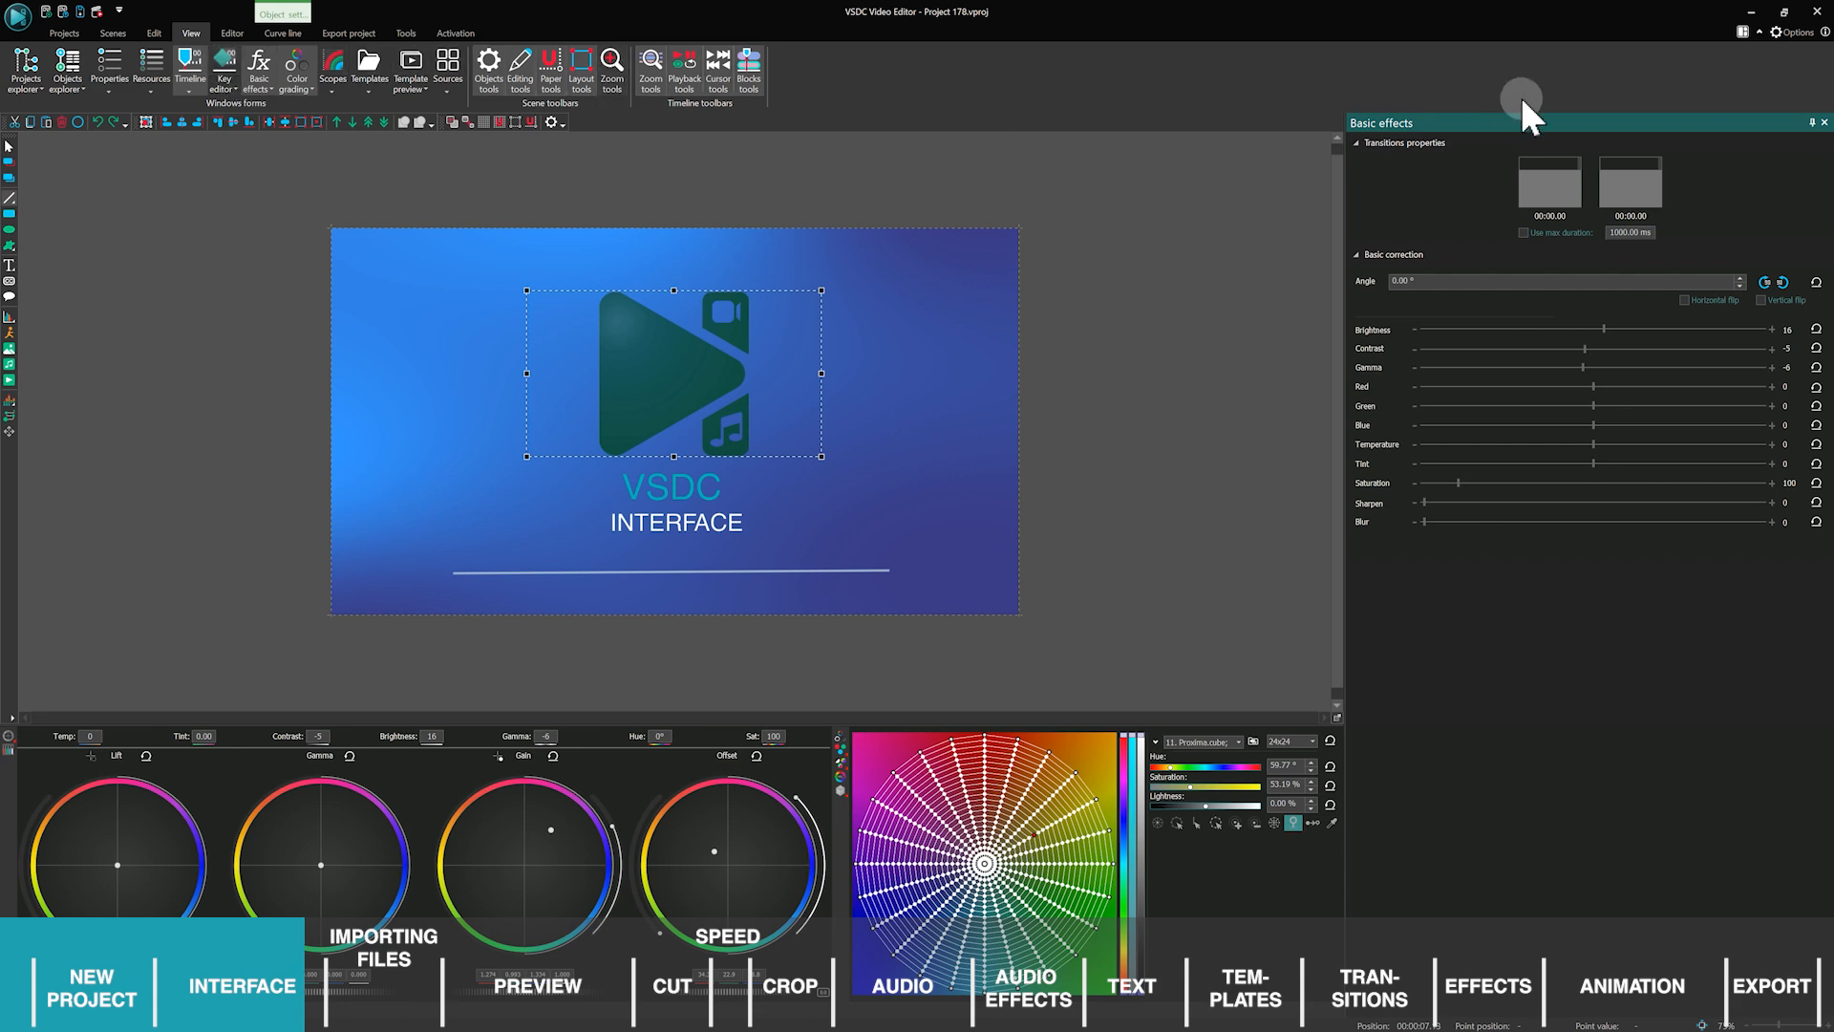
pyautogui.moveTo(1650, 122); pyautogui.dragTo(1765, 492)
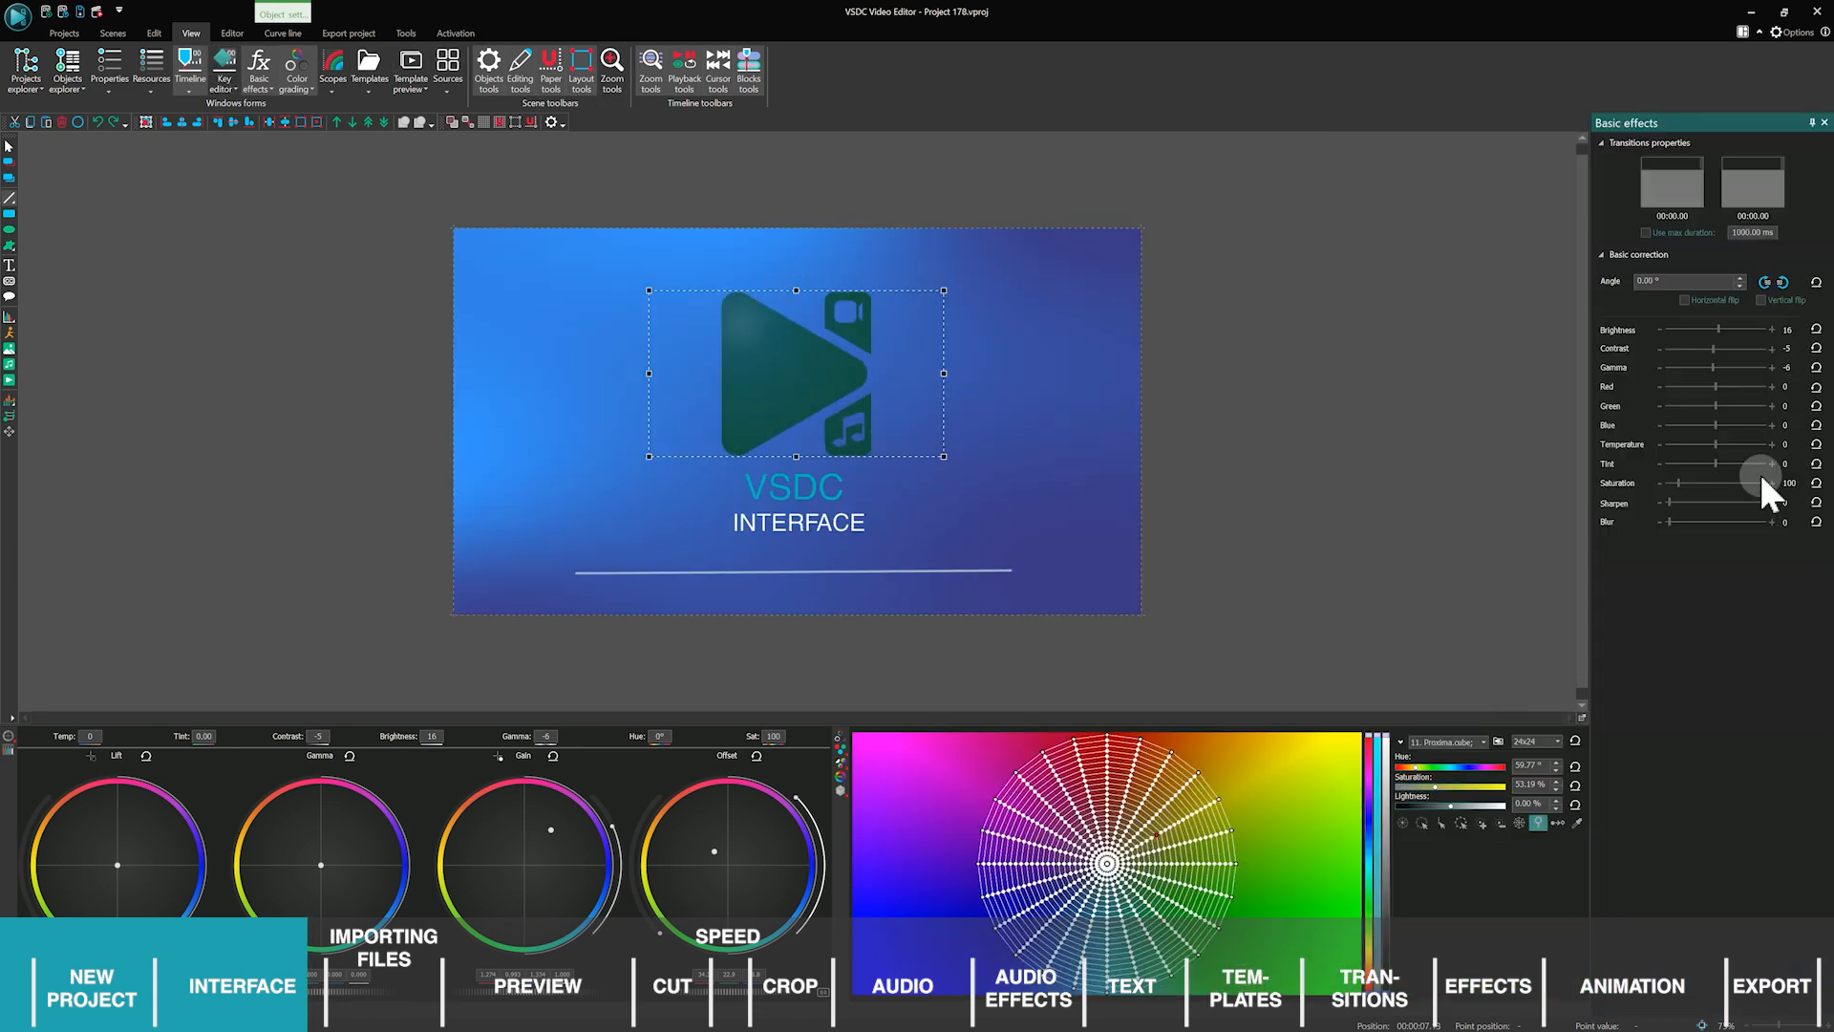
pyautogui.click(1812, 123)
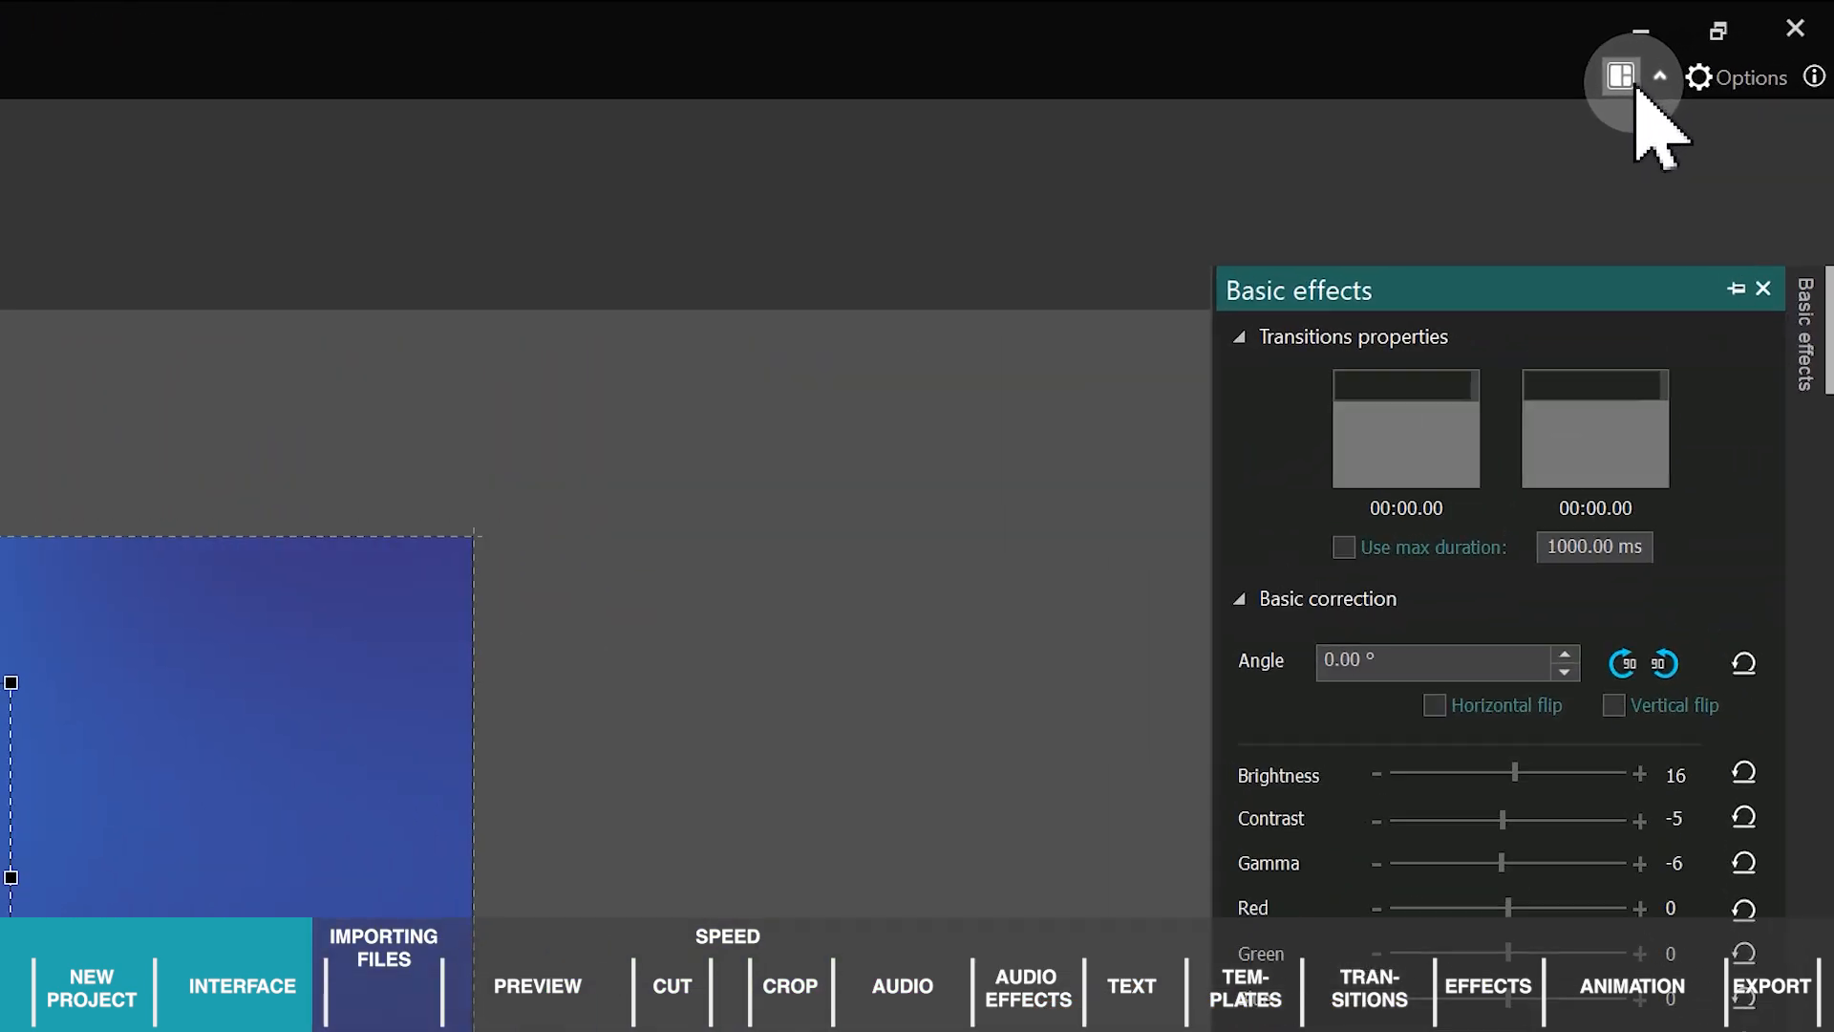
# Apply the Classic workspace layout and enlarge the timeline pane's height.
pyautogui.click(1635, 88)
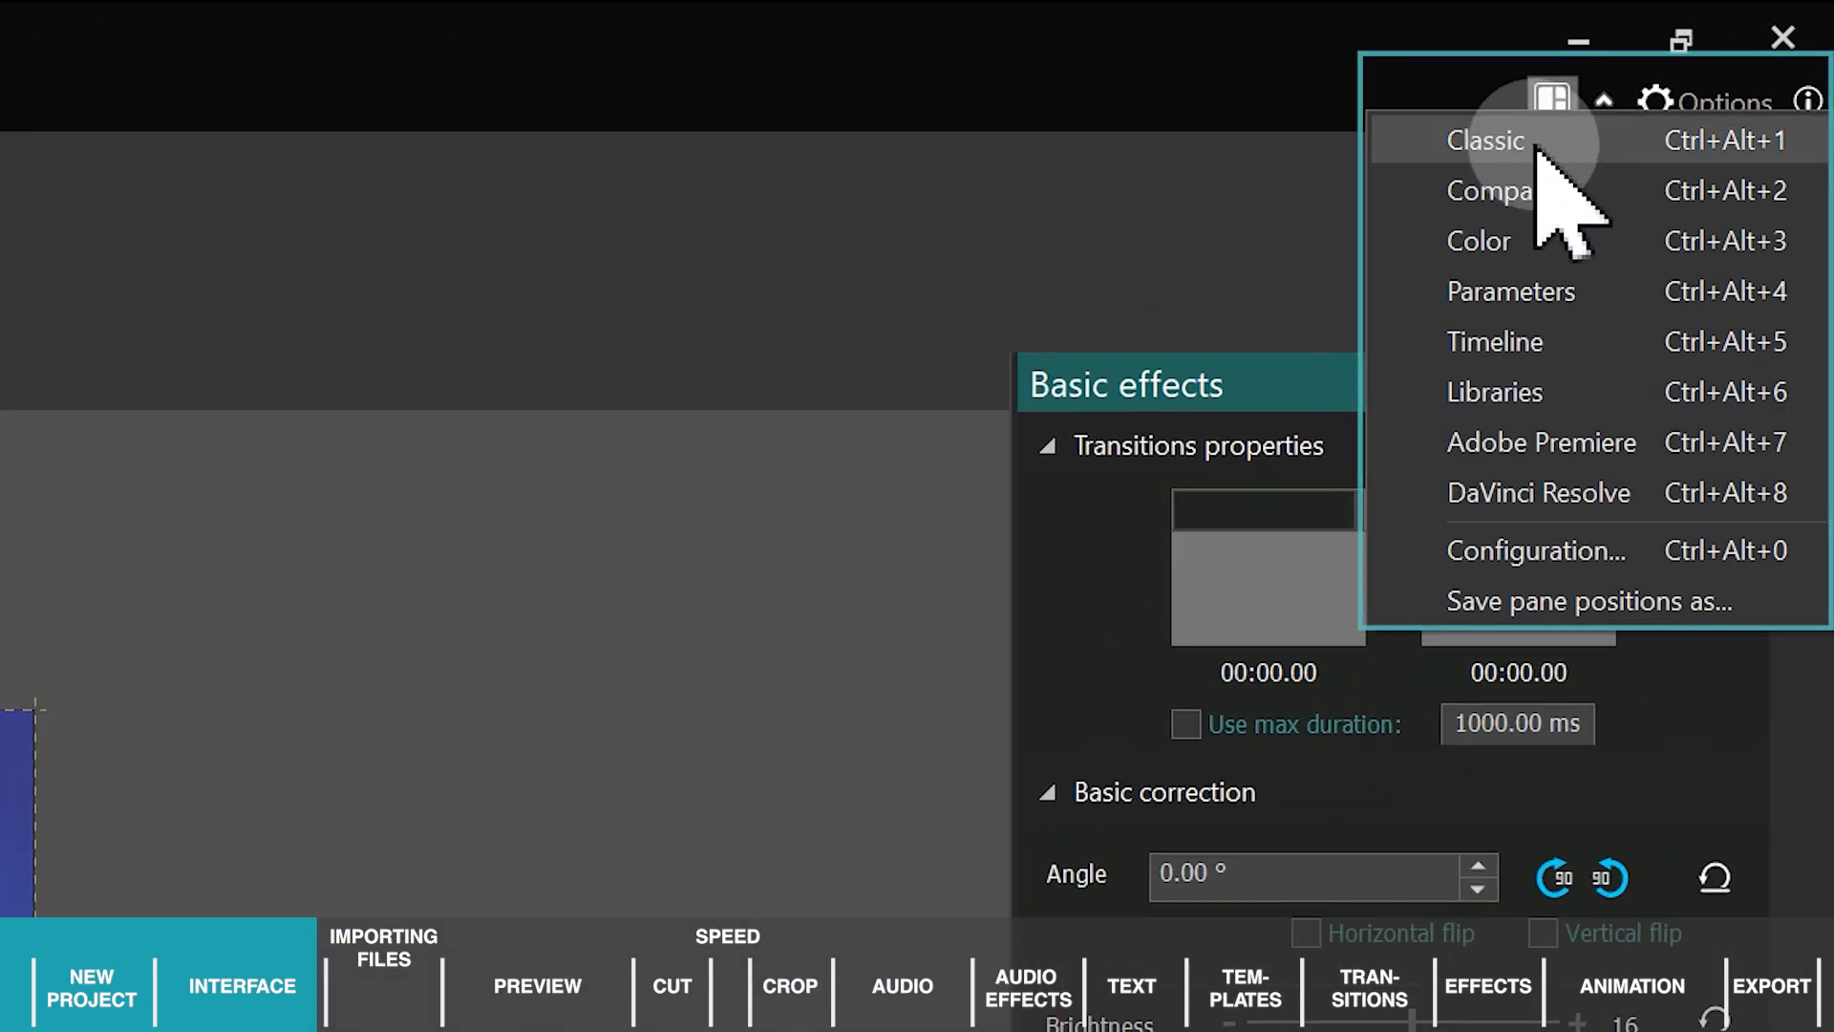
pyautogui.click(1535, 142)
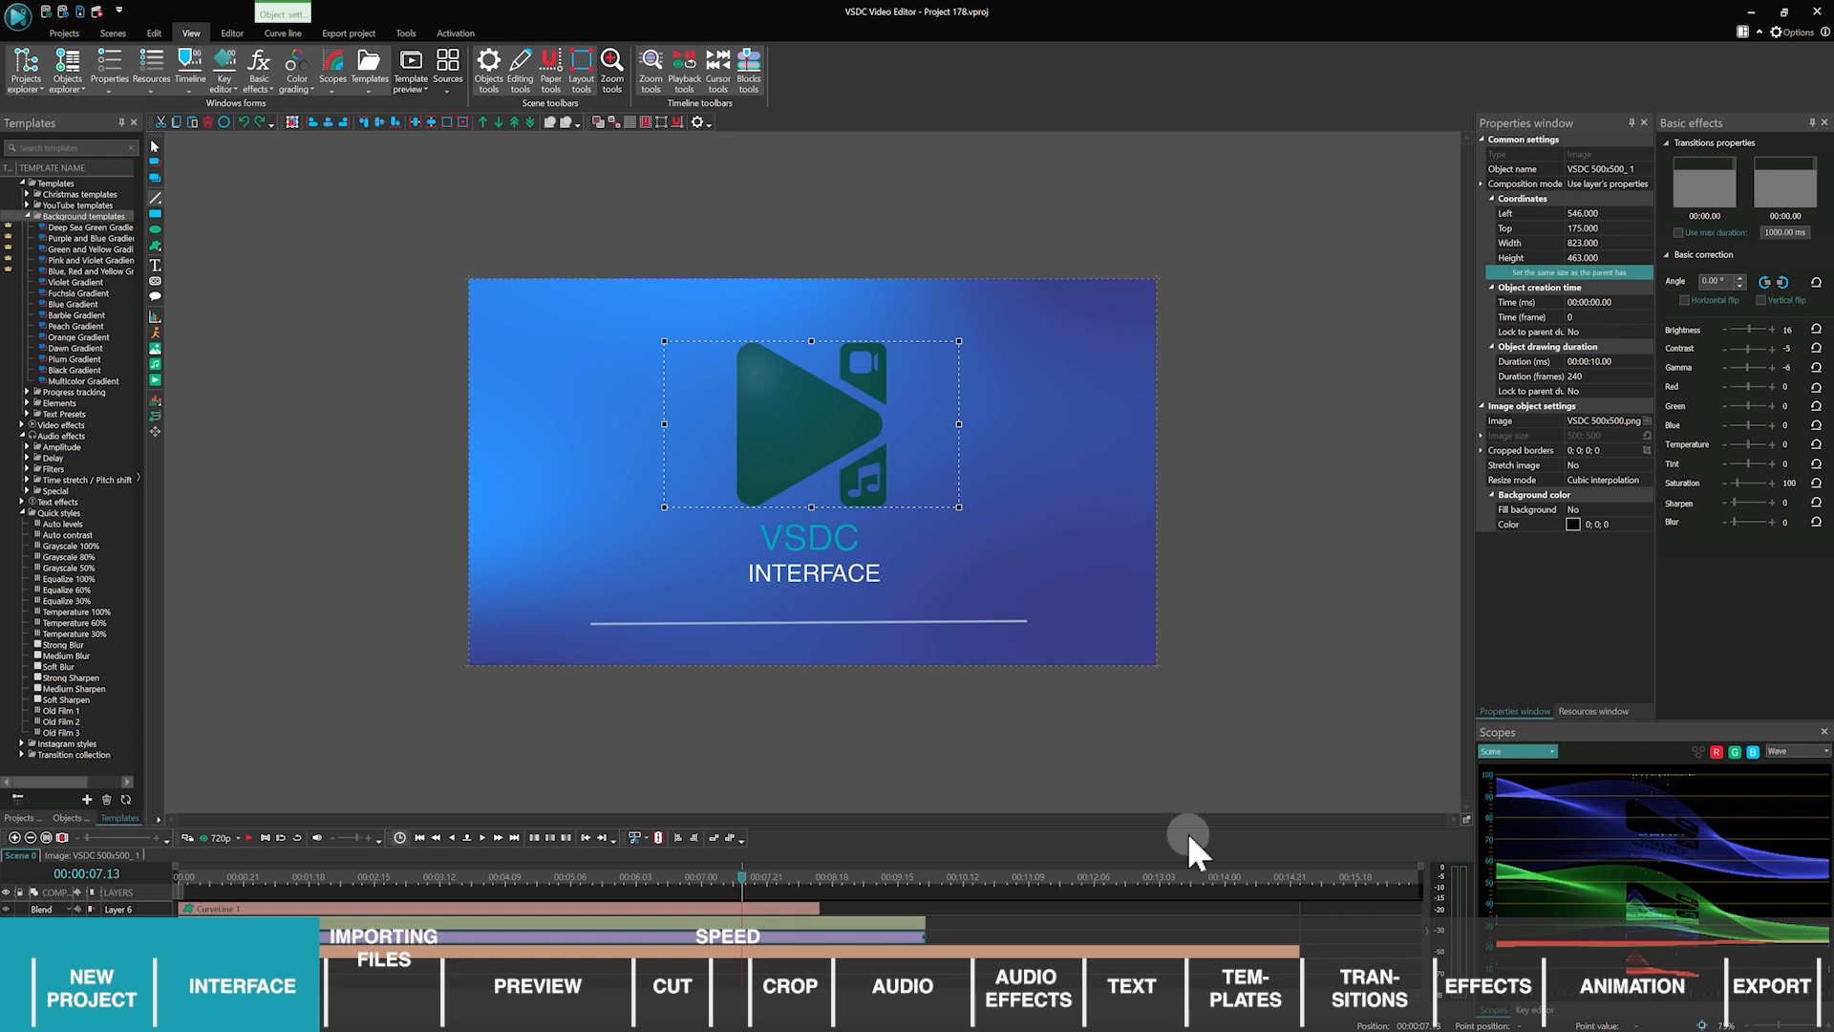
pyautogui.moveTo(1198, 823); pyautogui.dragTo(1219, 712)
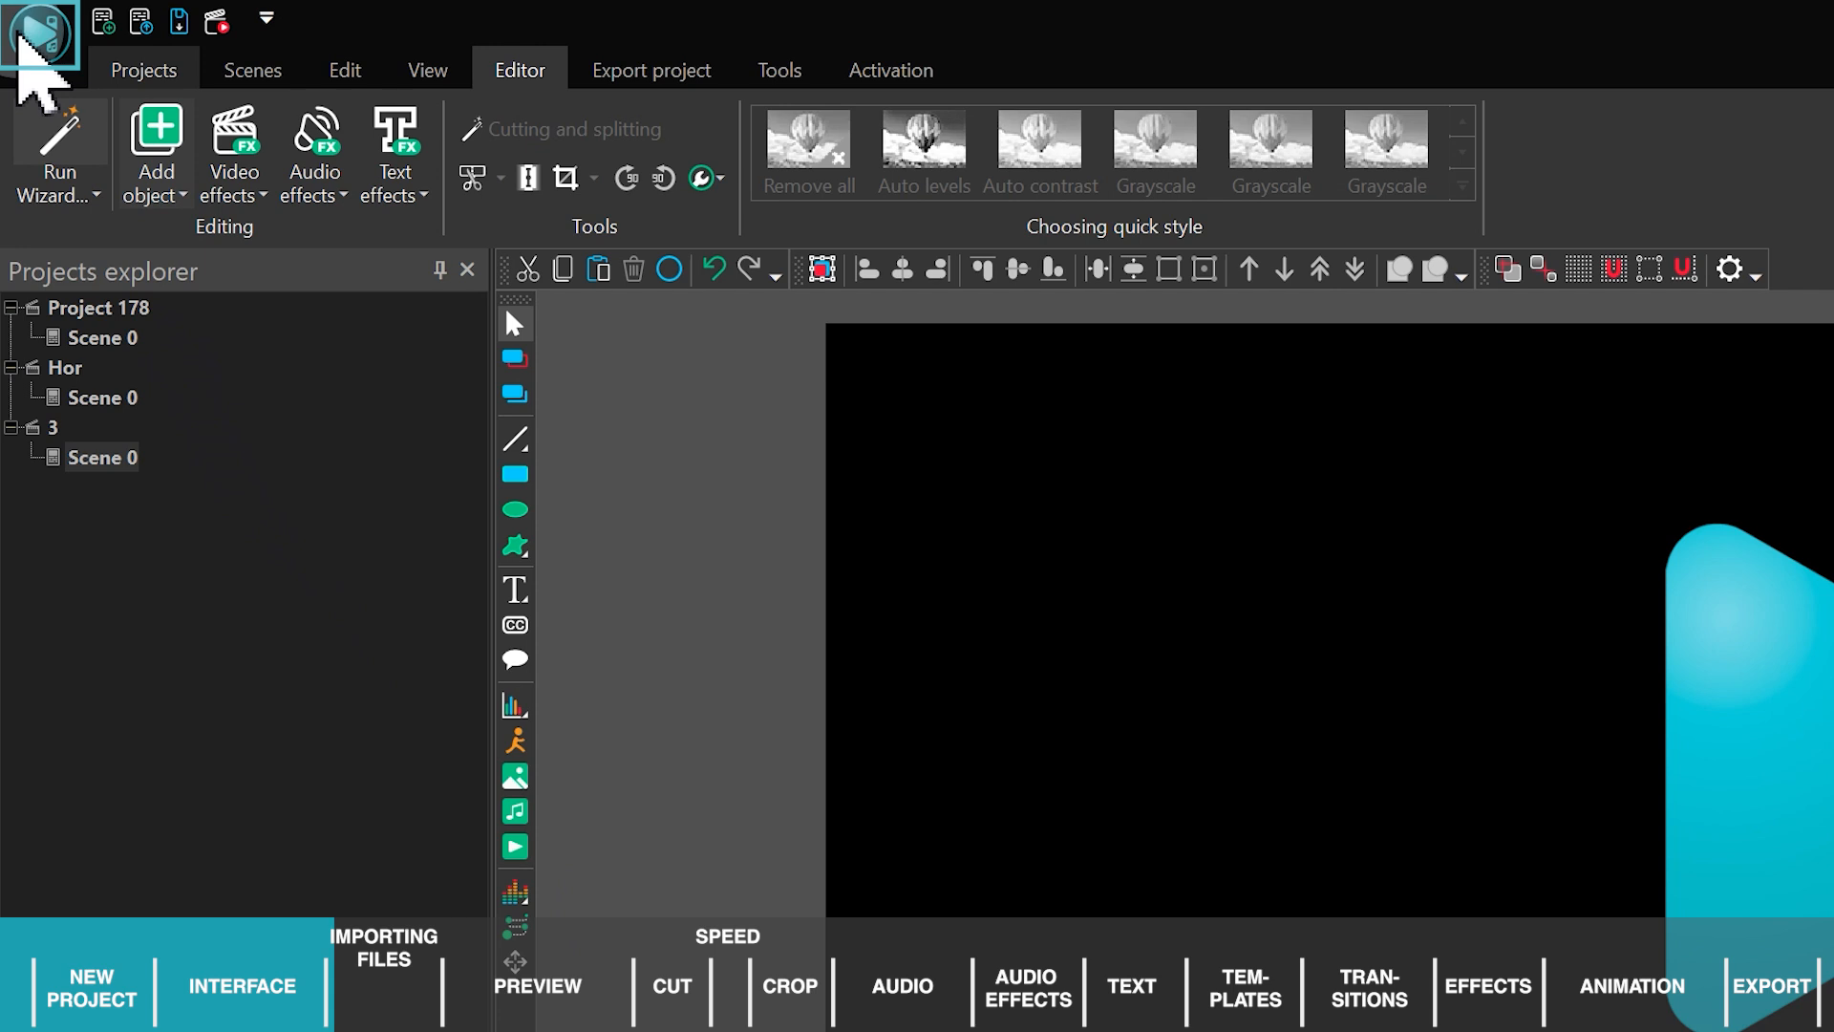
# Save the current project as 3.vproj in the VideoEditor folder, replacing the existing file.
pyautogui.click(38, 36)
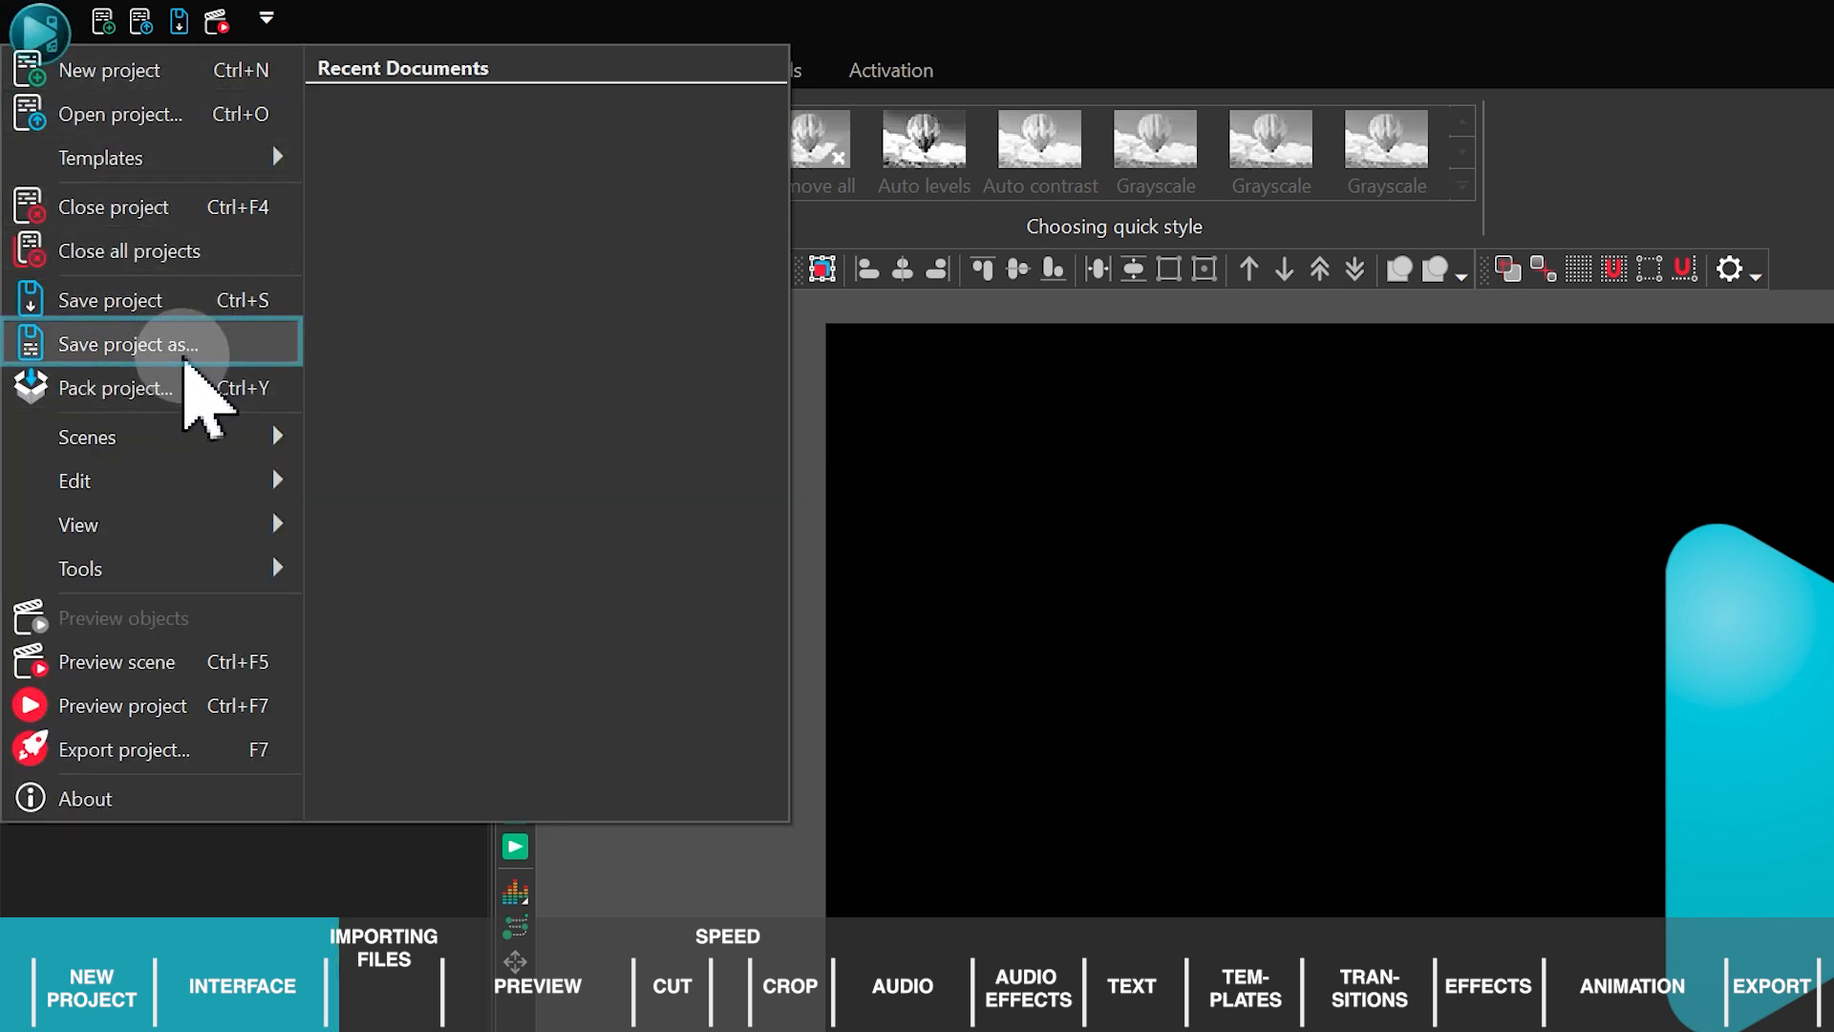
pyautogui.click(185, 361)
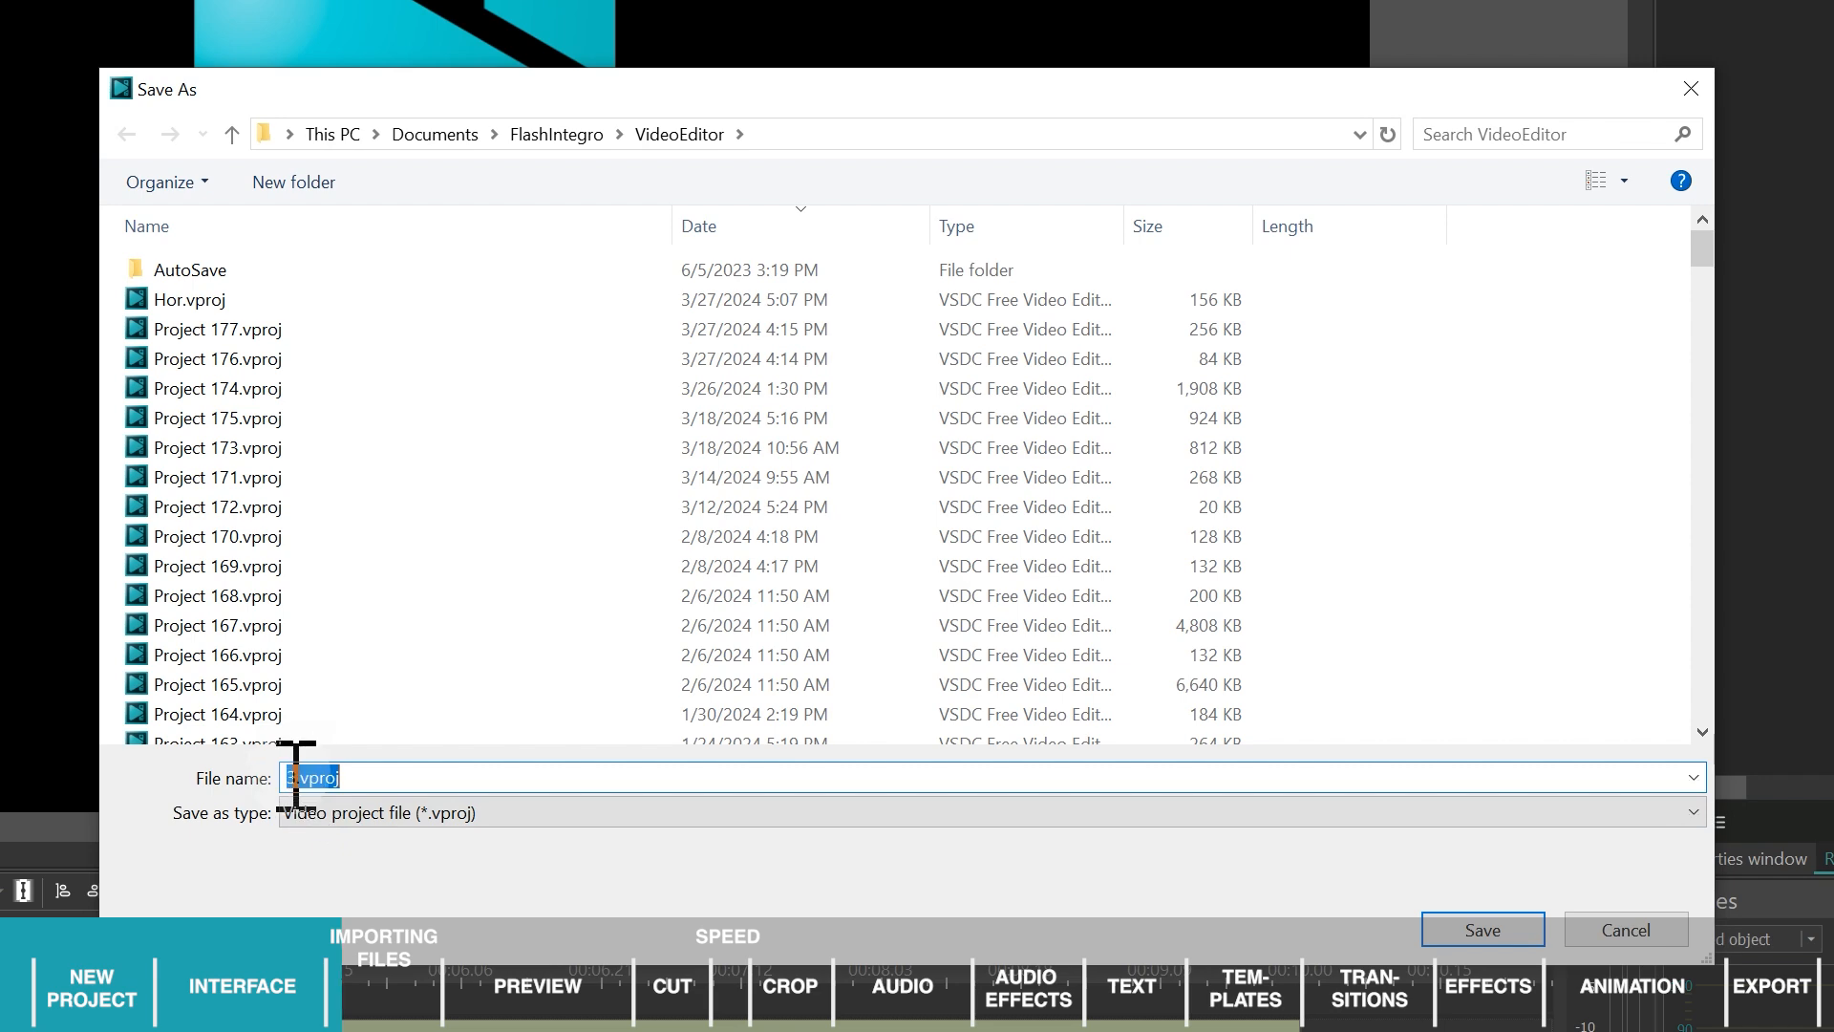
pyautogui.click(1512, 932)
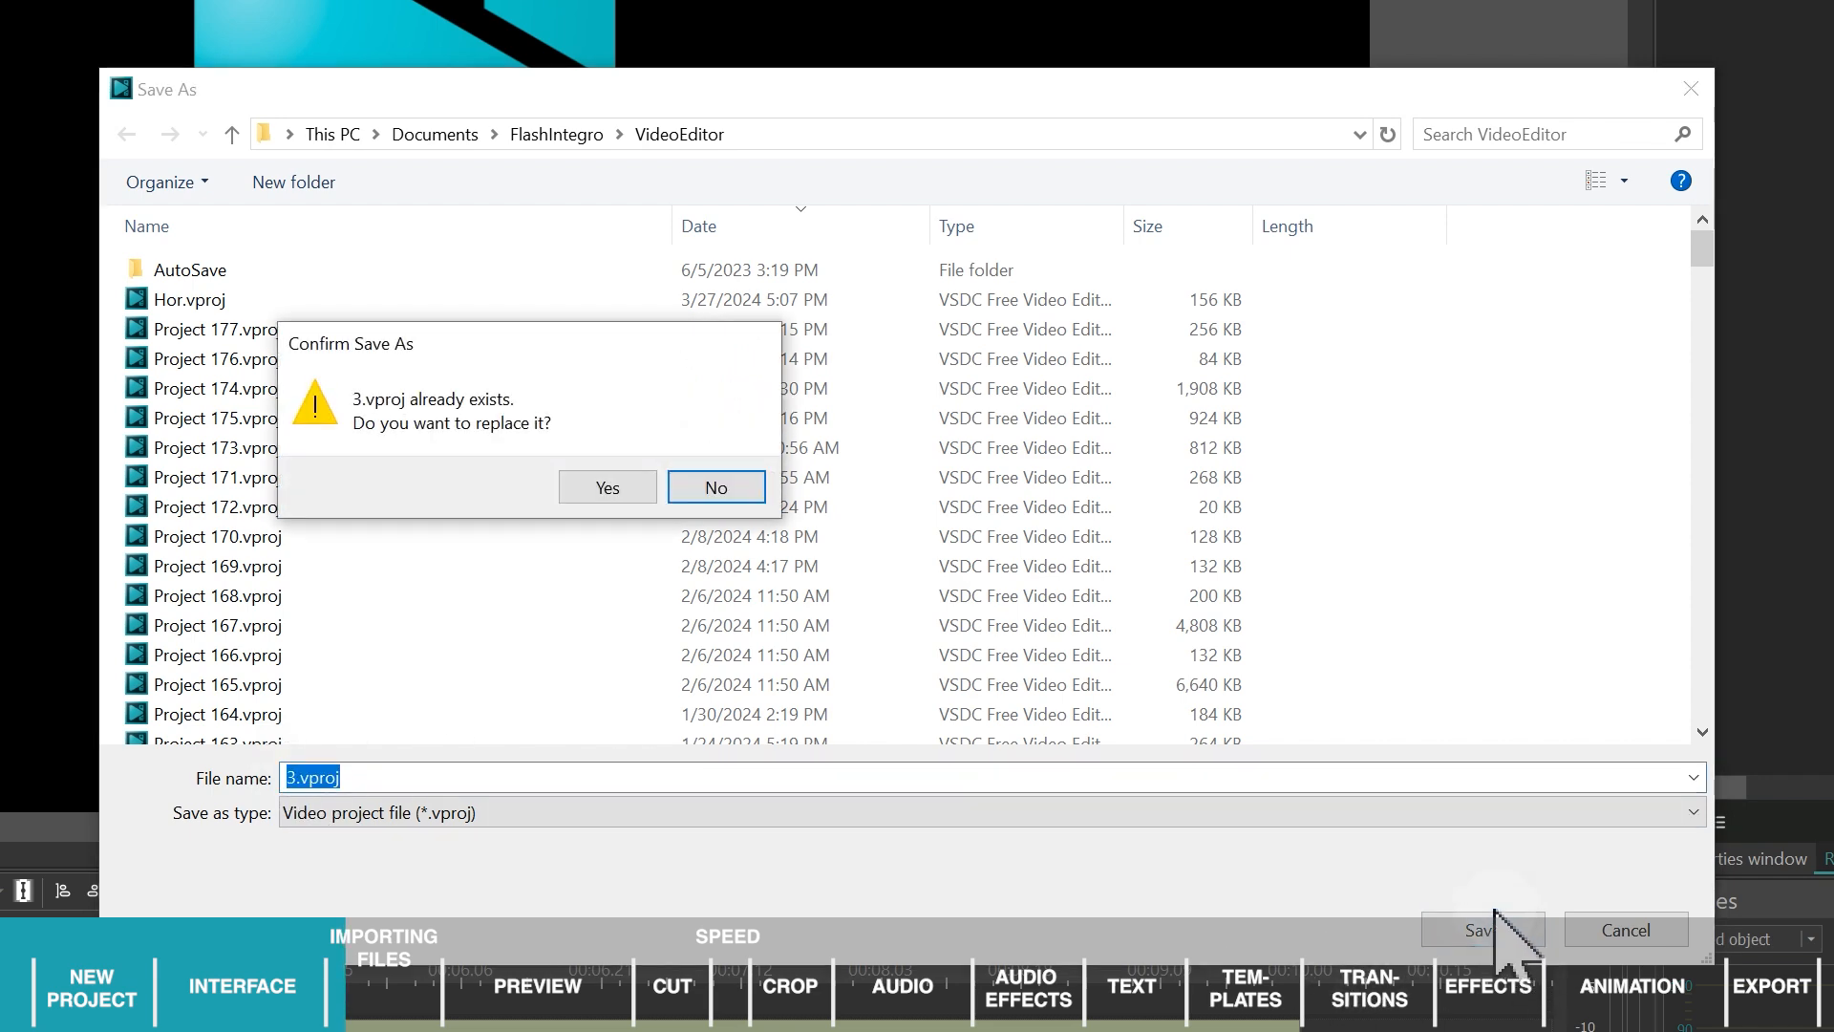
pyautogui.click(600, 488)
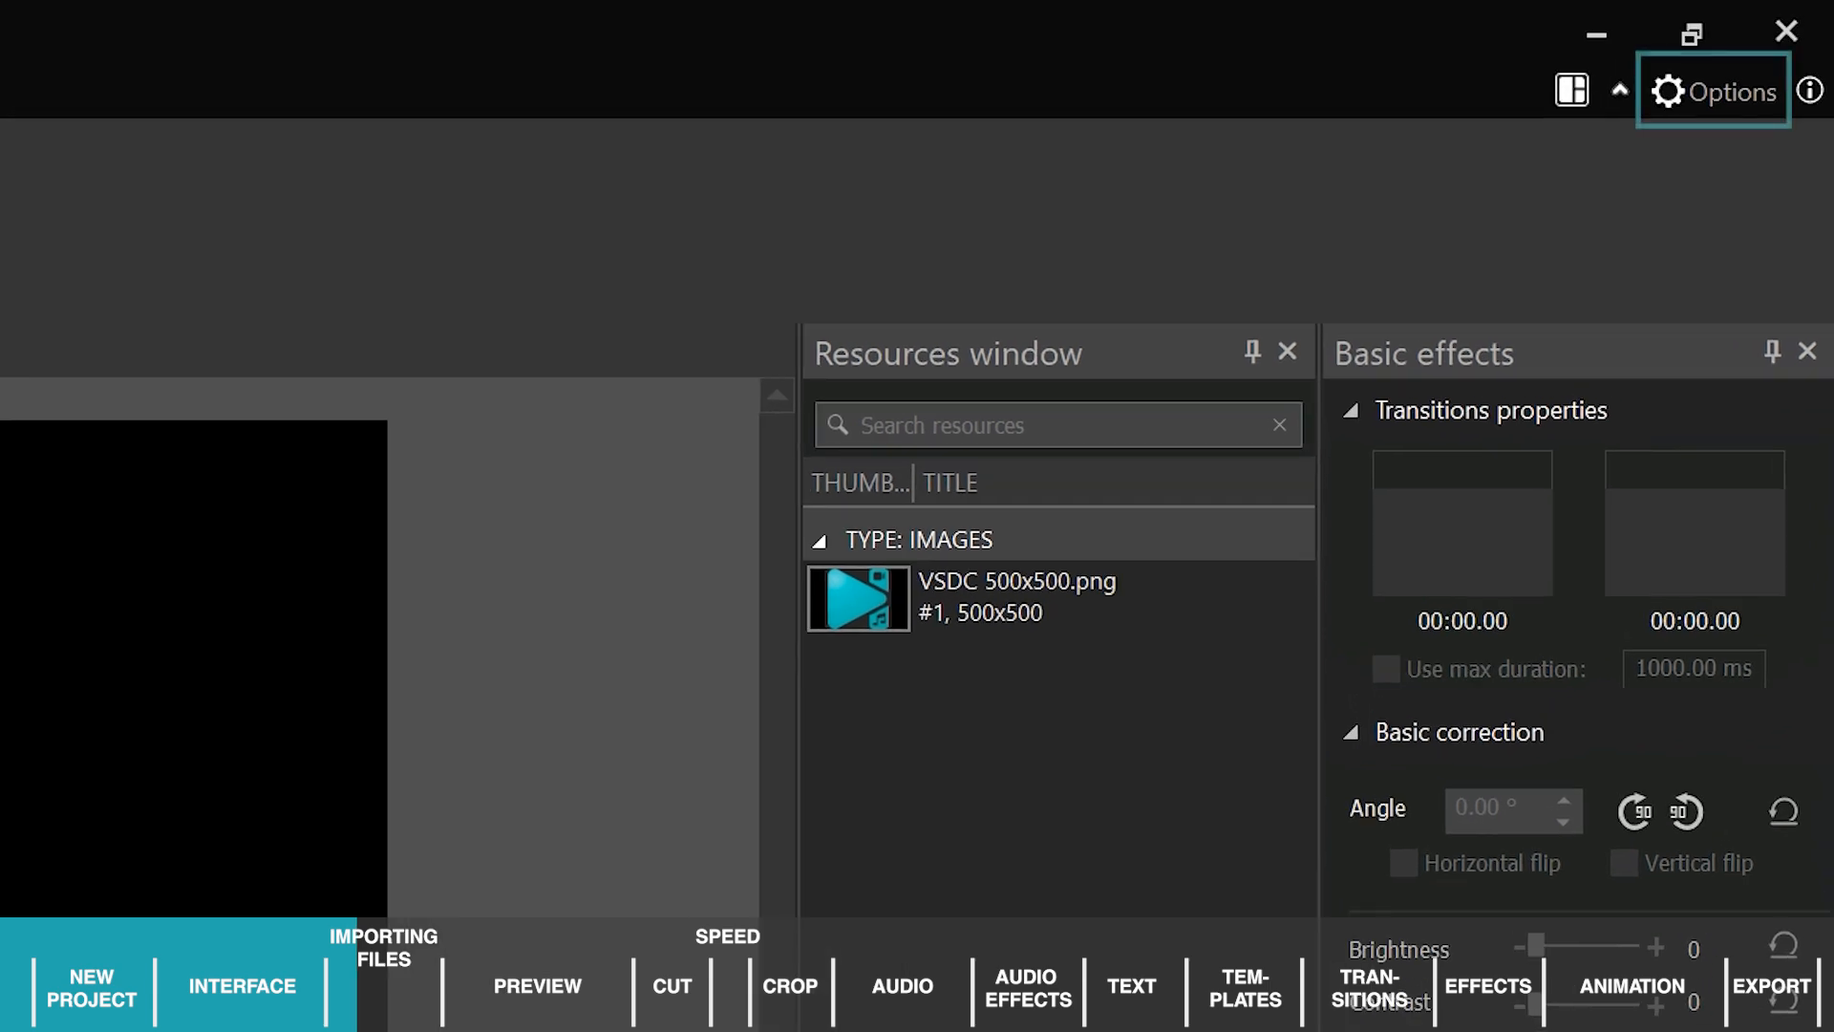
# Set the program's saving options to save the project automatically every 10 minutes.
pyautogui.click(1717, 105)
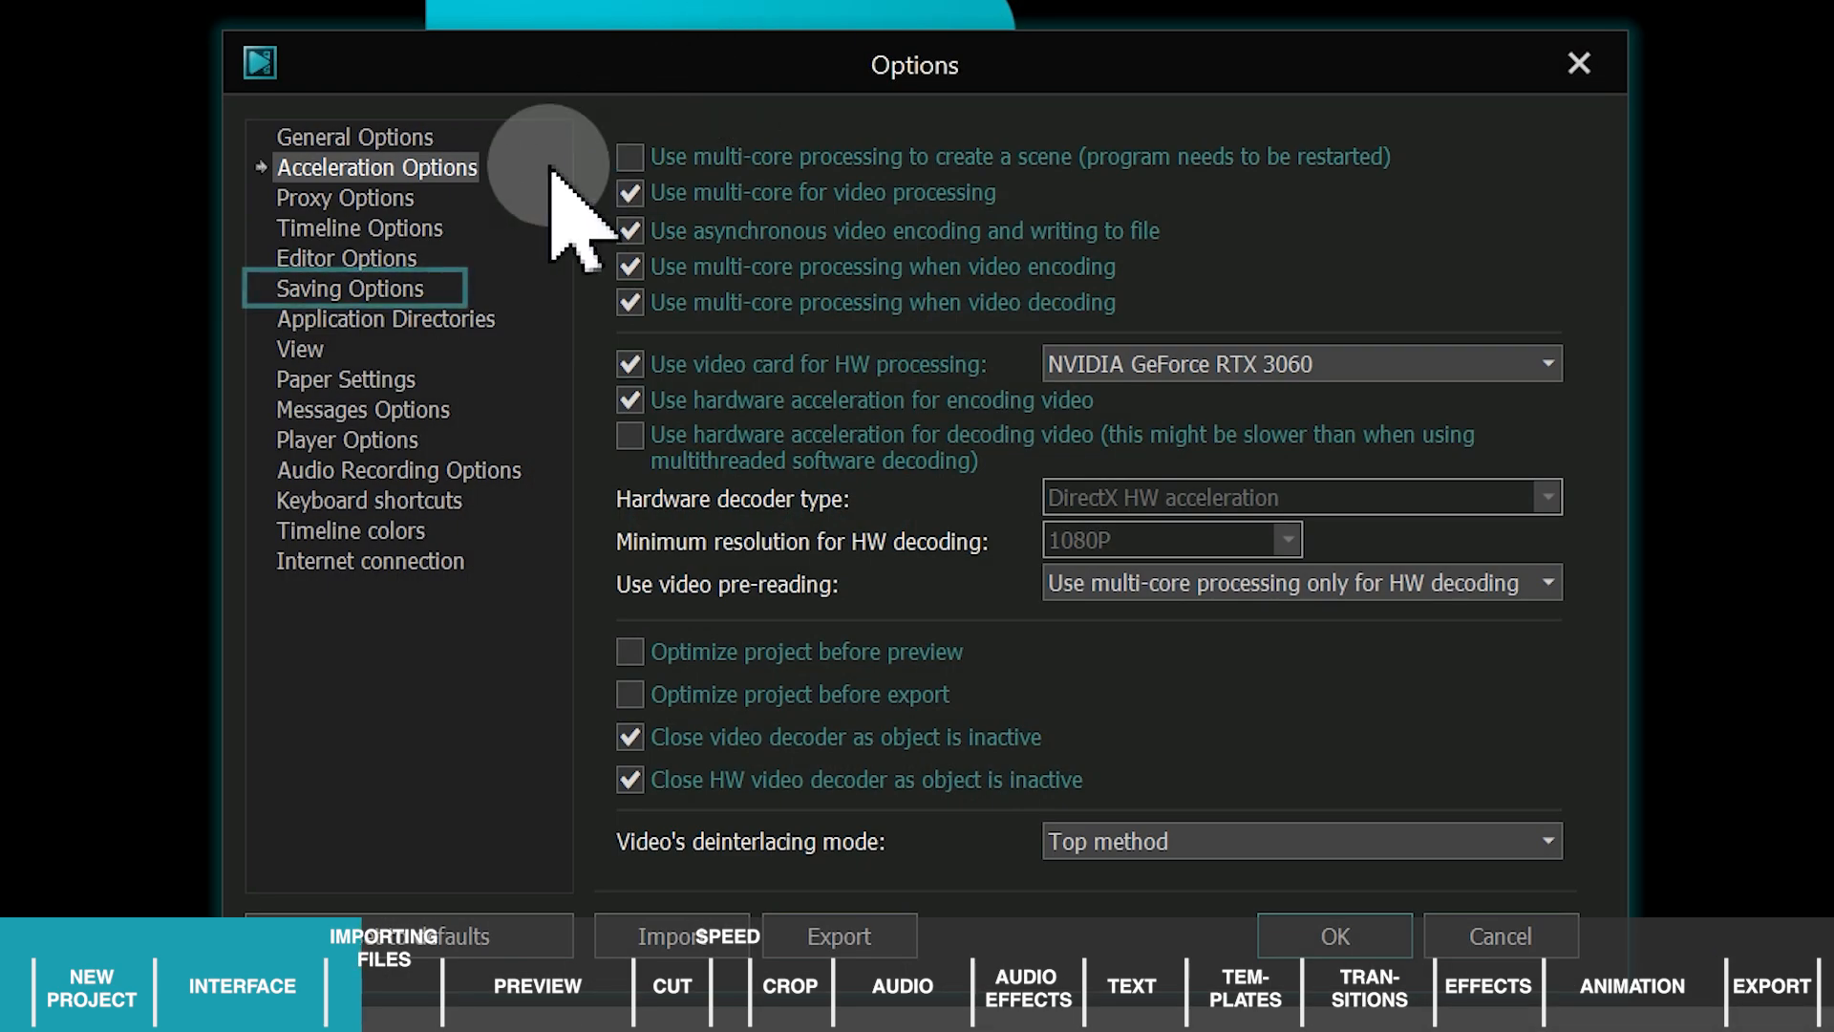
pyautogui.click(392, 295)
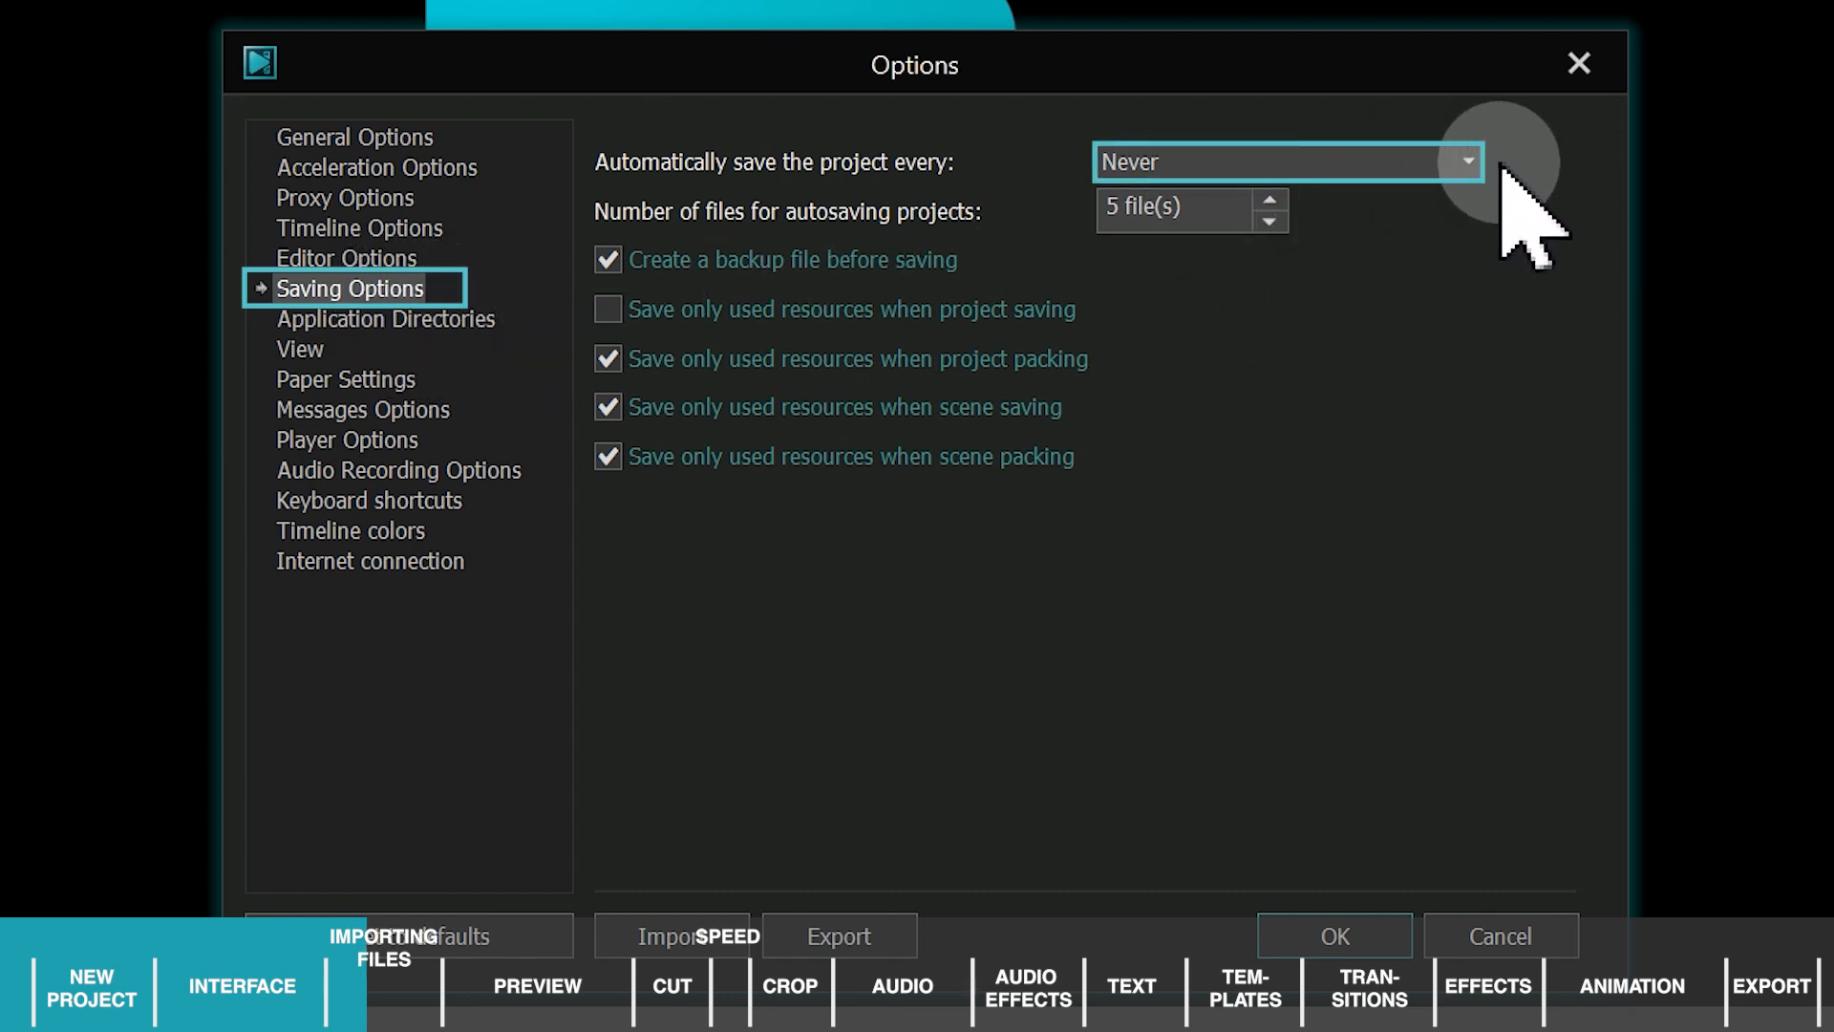
pyautogui.click(1460, 162)
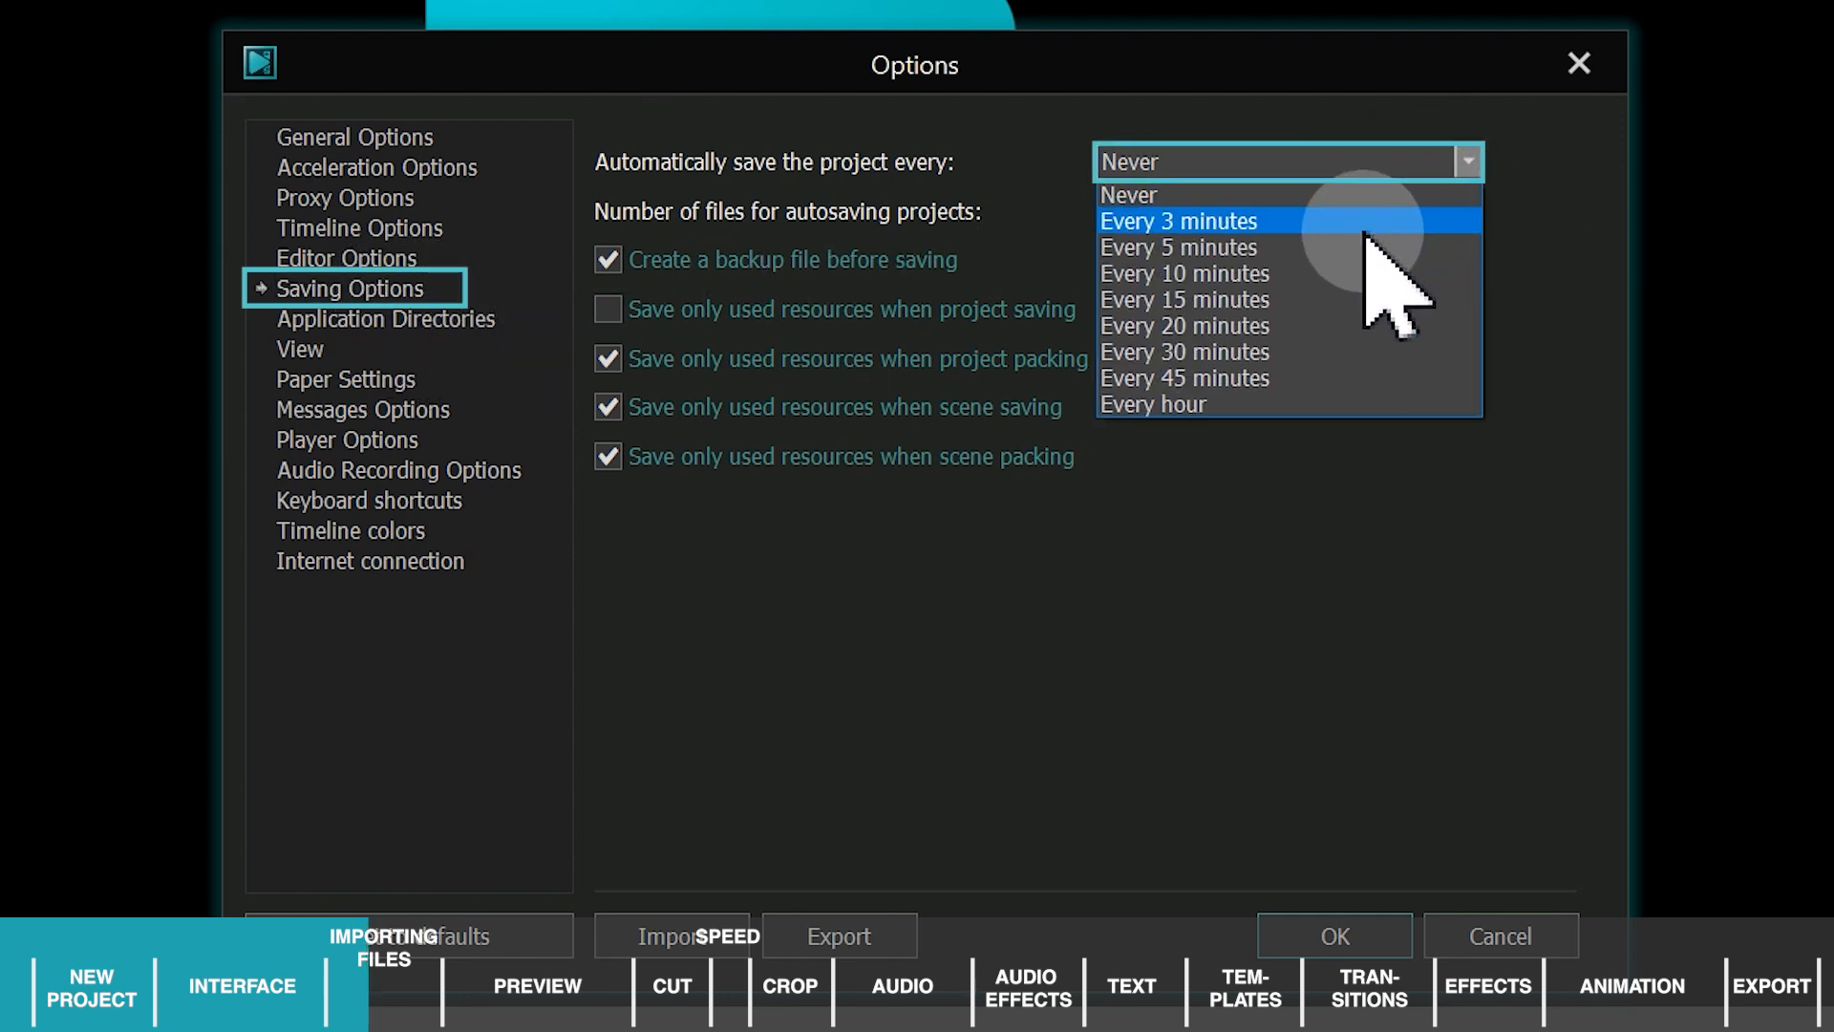
pyautogui.click(1242, 275)
pyautogui.click(1324, 929)
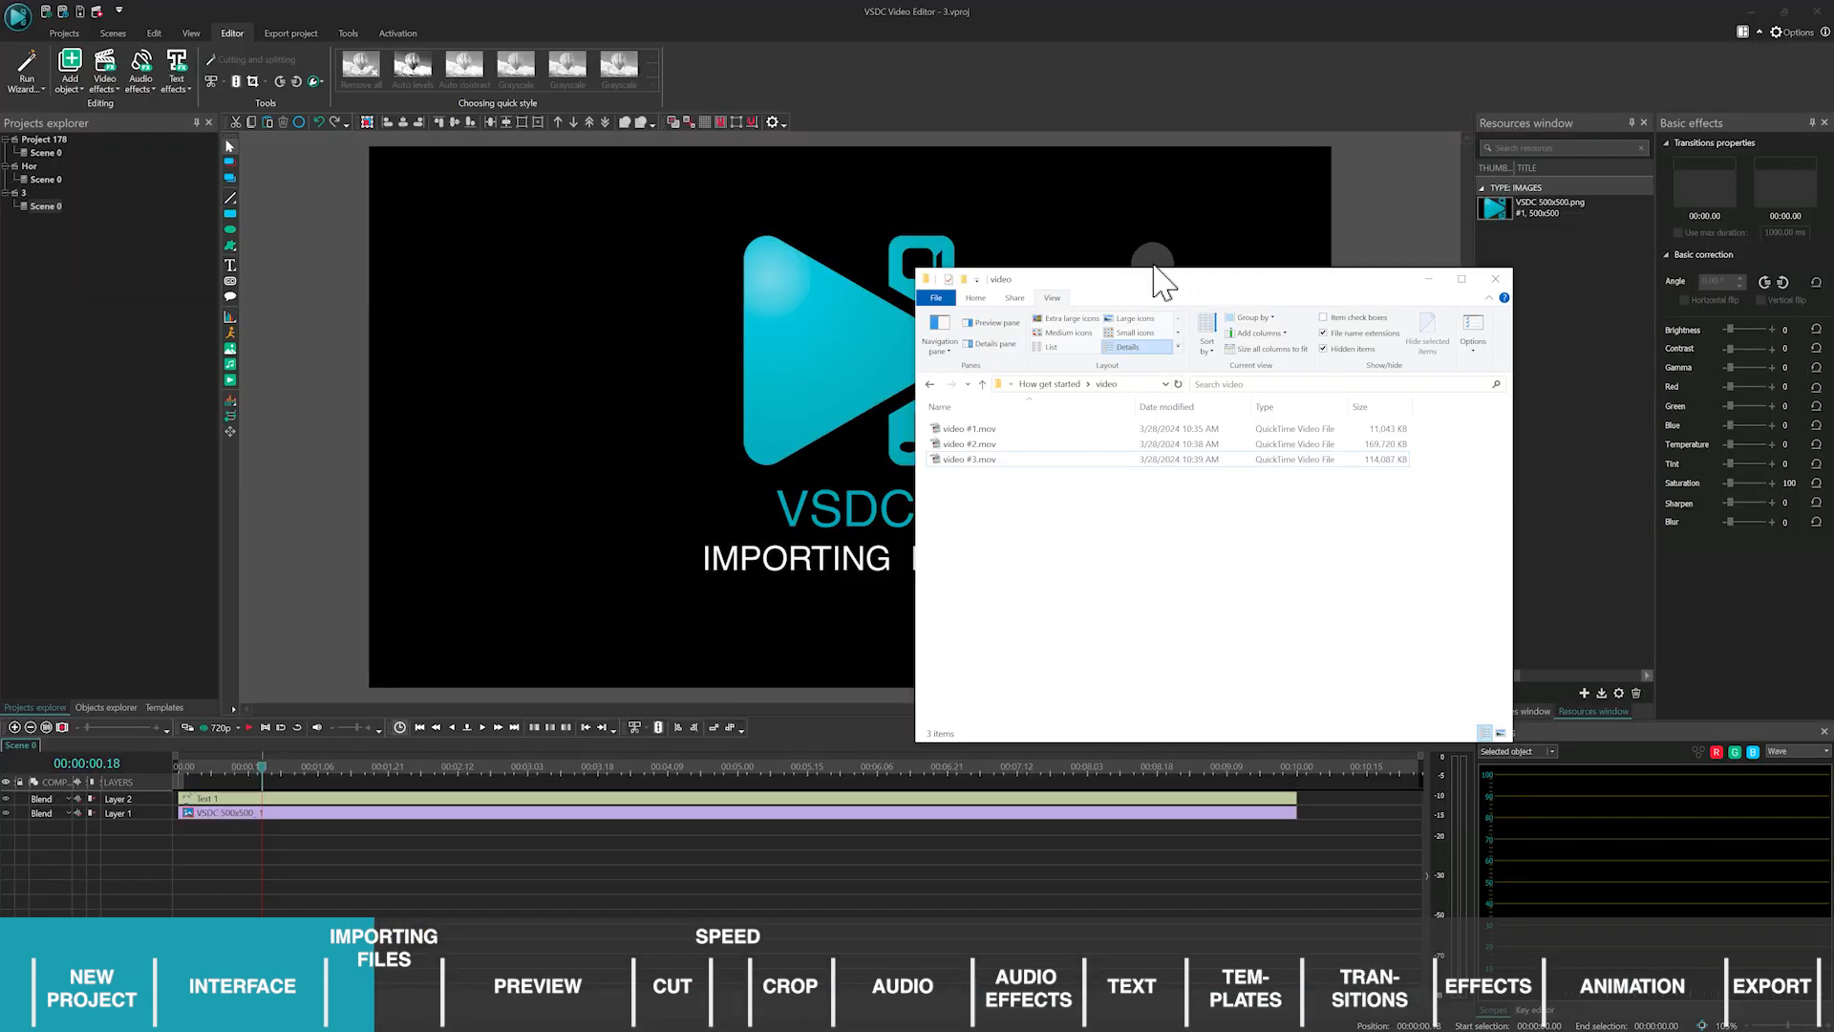
# Import video #1.mov onto the timeline and place its clip directly after the text clip on Layer 2.
pyautogui.moveTo(969, 429); pyautogui.dragTo(441, 830)
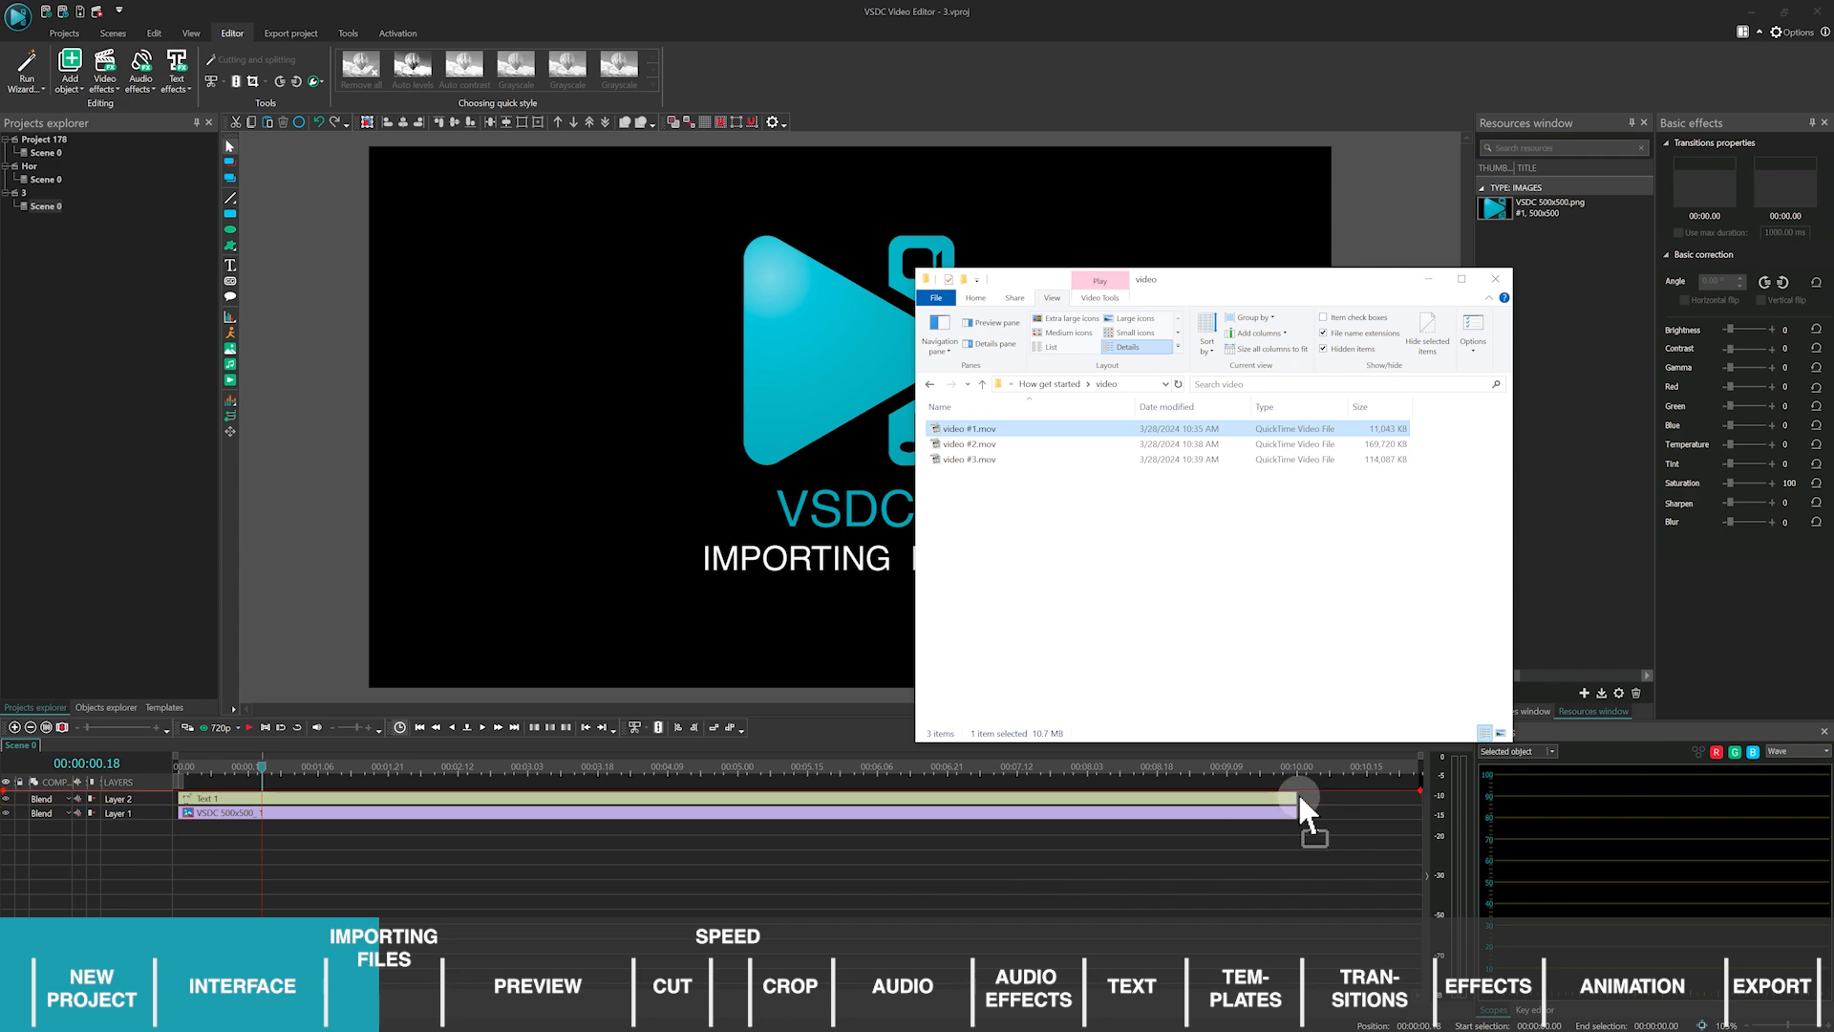
pyautogui.moveTo(1300, 791); pyautogui.dragTo(1300, 791)
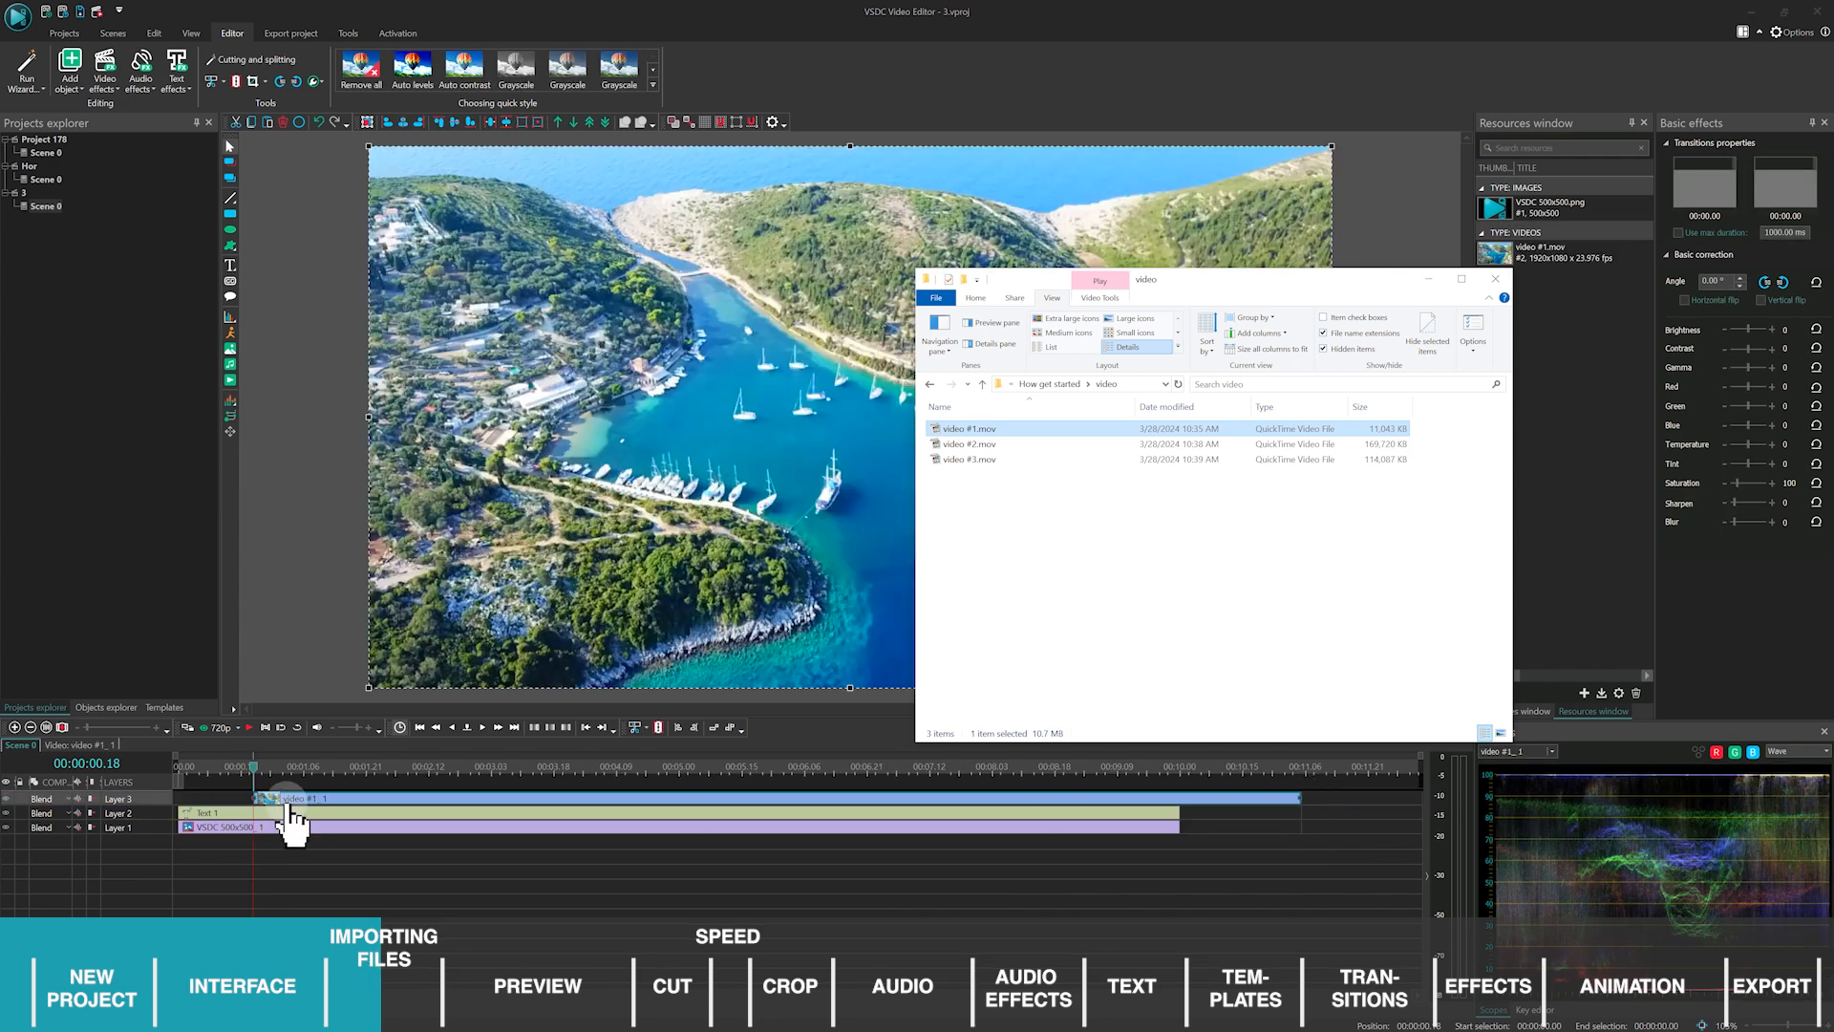
pyautogui.moveTo(289, 796); pyautogui.dragTo(1218, 811)
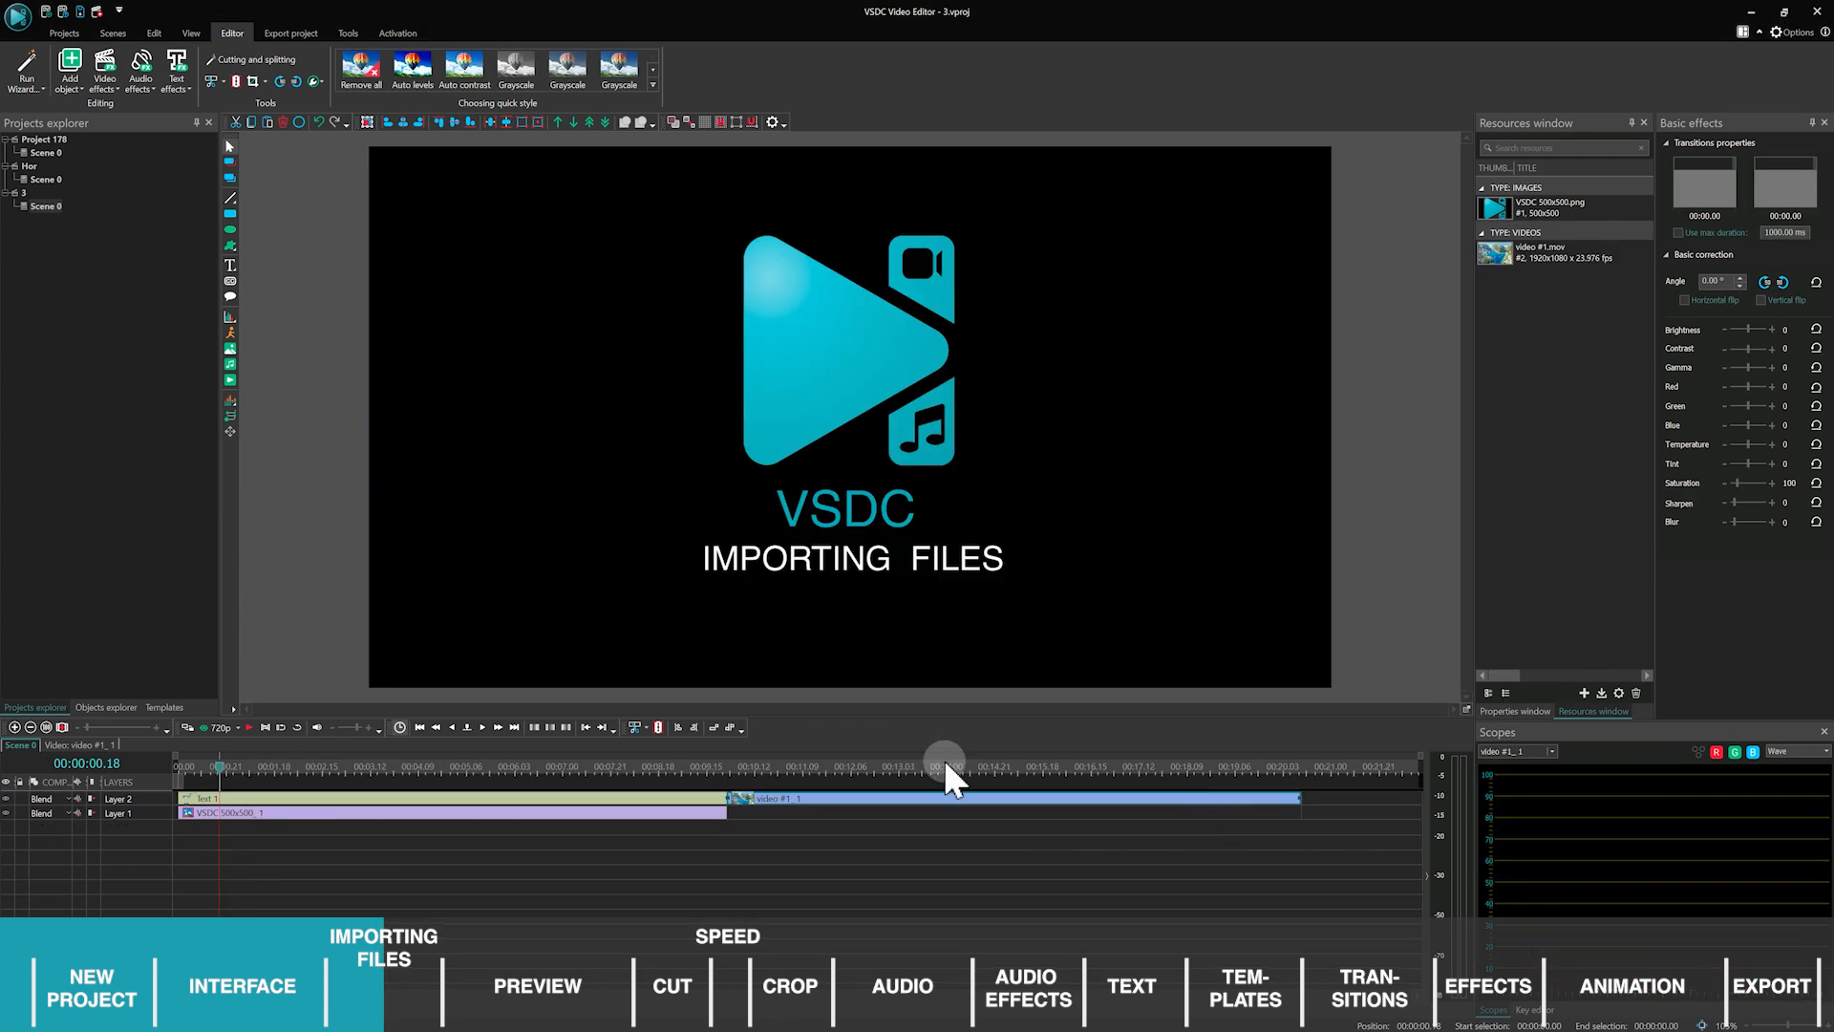
pyautogui.moveTo(683, 768); pyautogui.dragTo(751, 764)
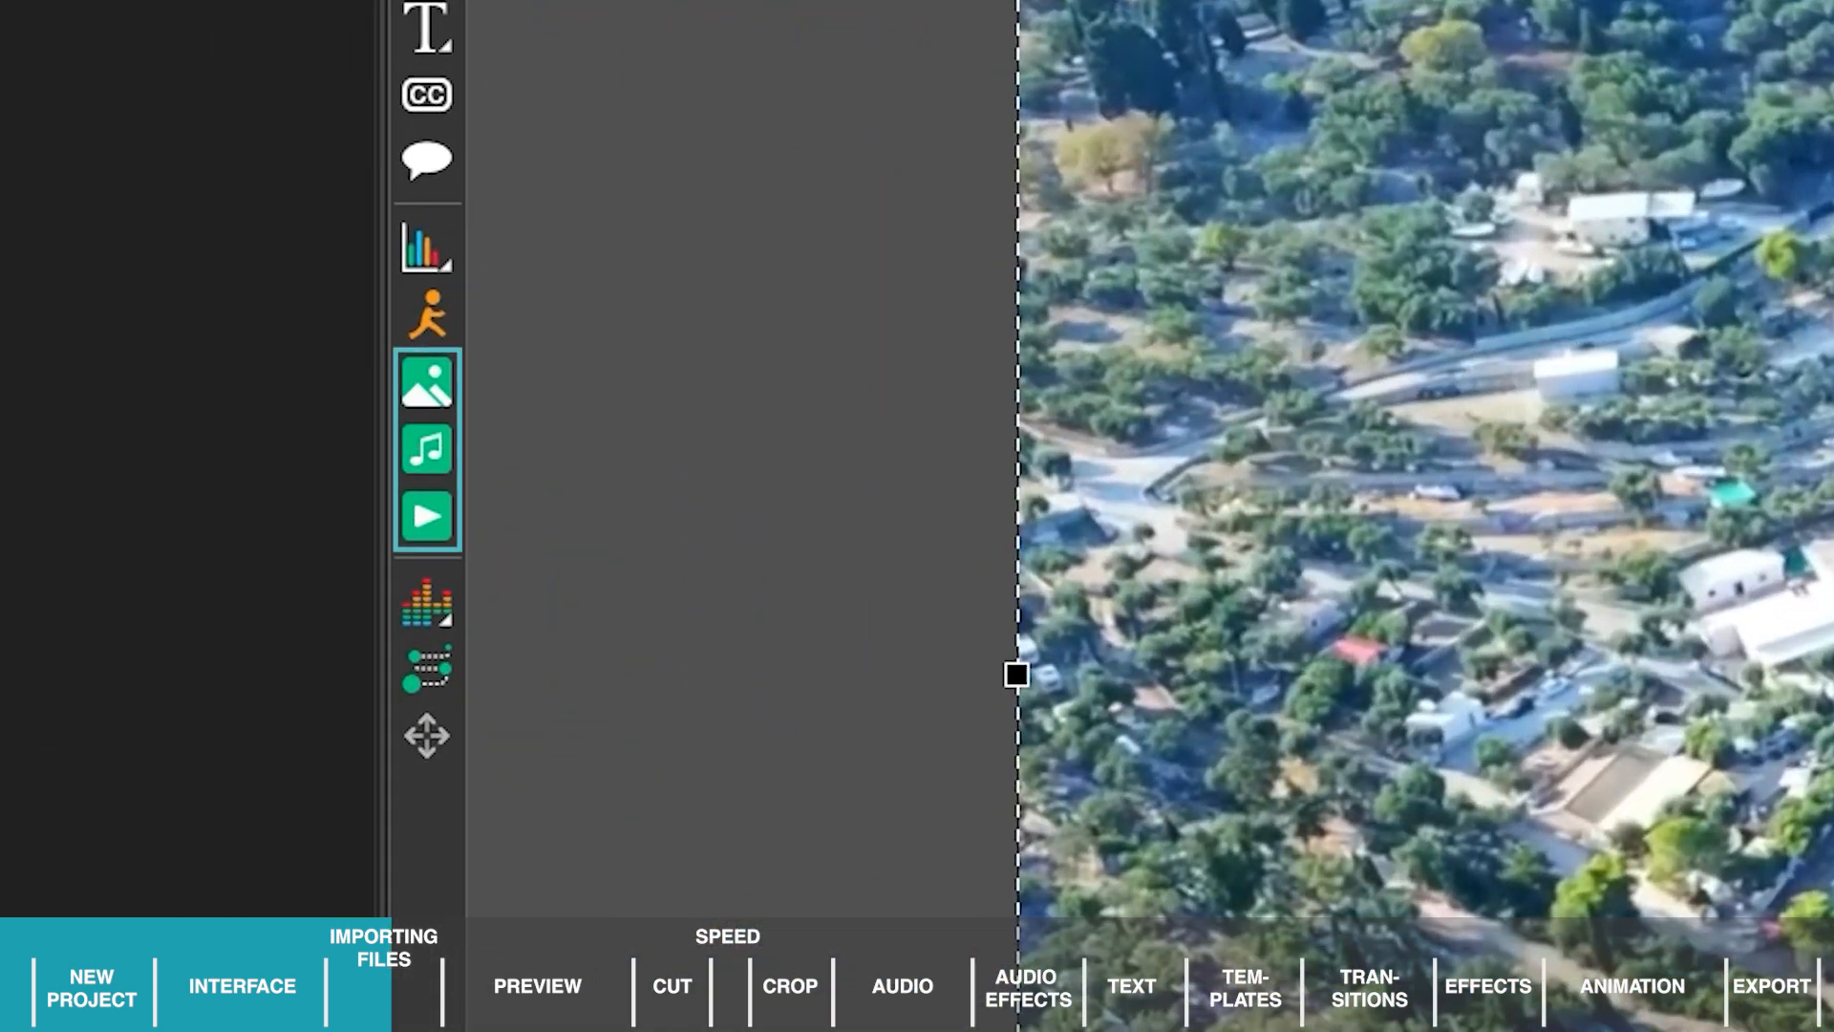
# Add video #2.mov from the cursor position on a new layer and move its clip directly after video #1 on Layer 2.
pyautogui.click(450, 532)
pyautogui.click(454, 334)
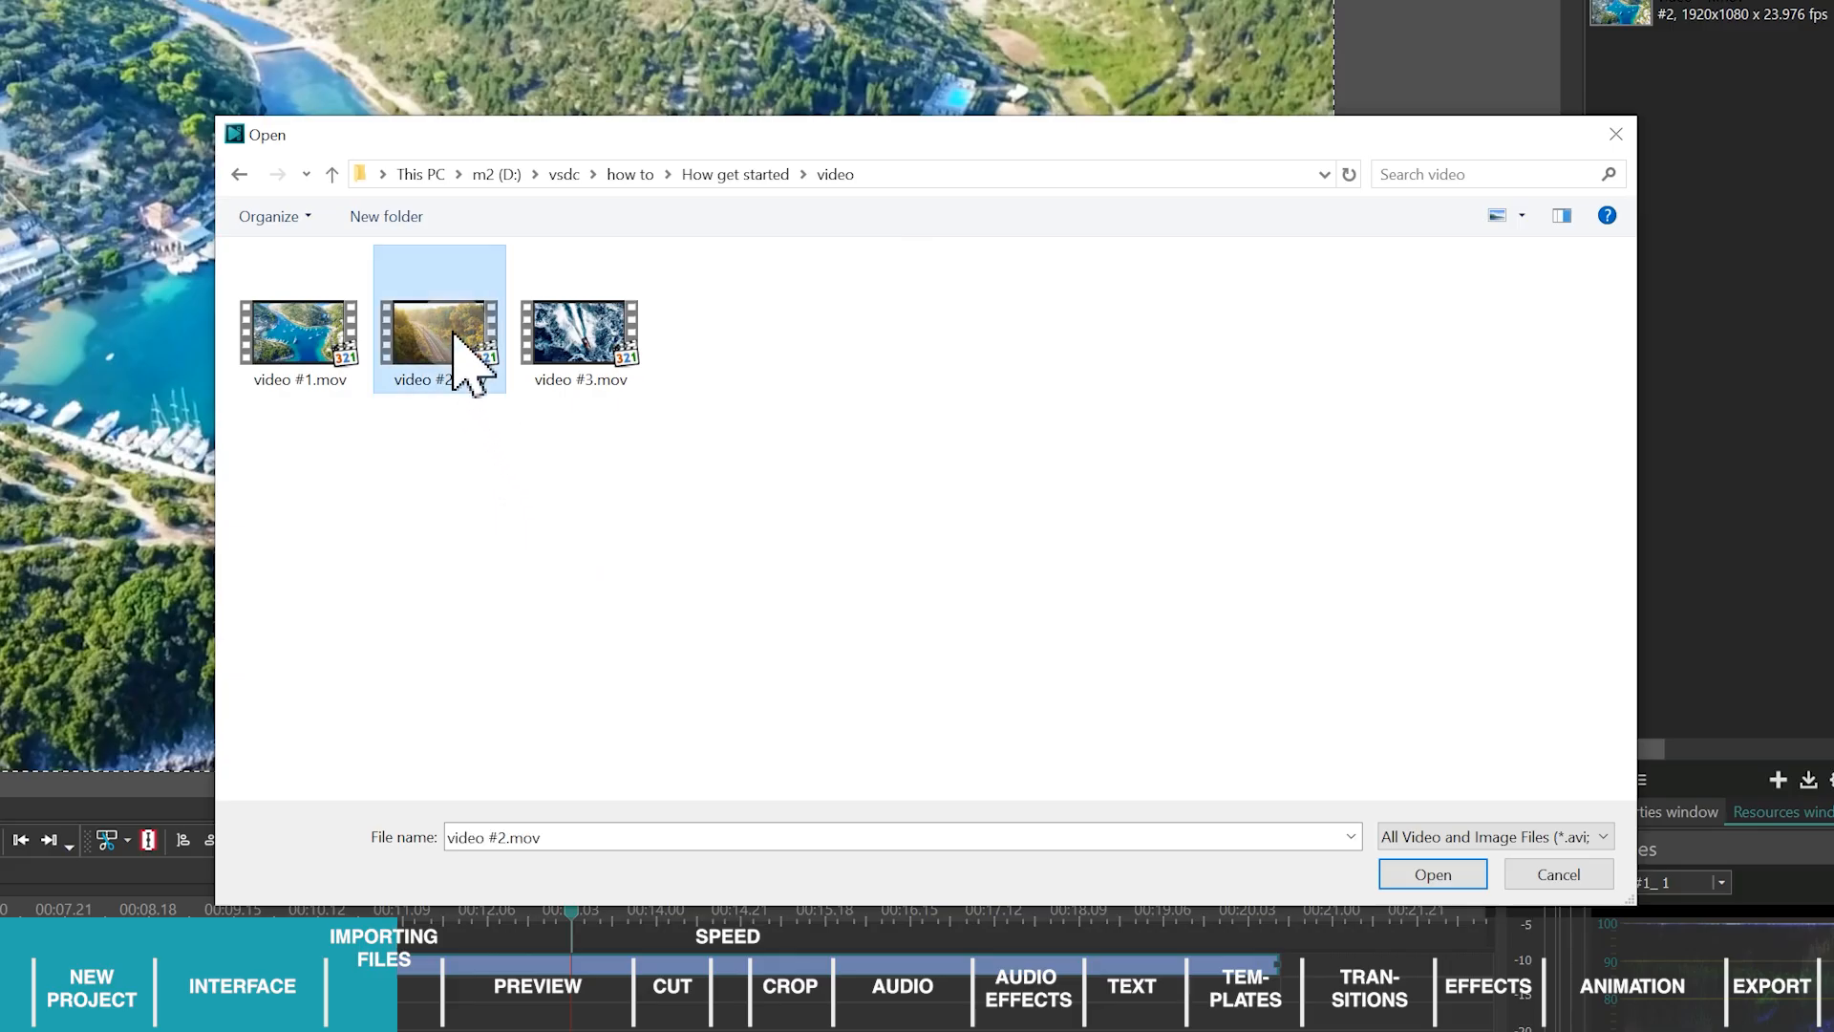
pyautogui.click(1433, 874)
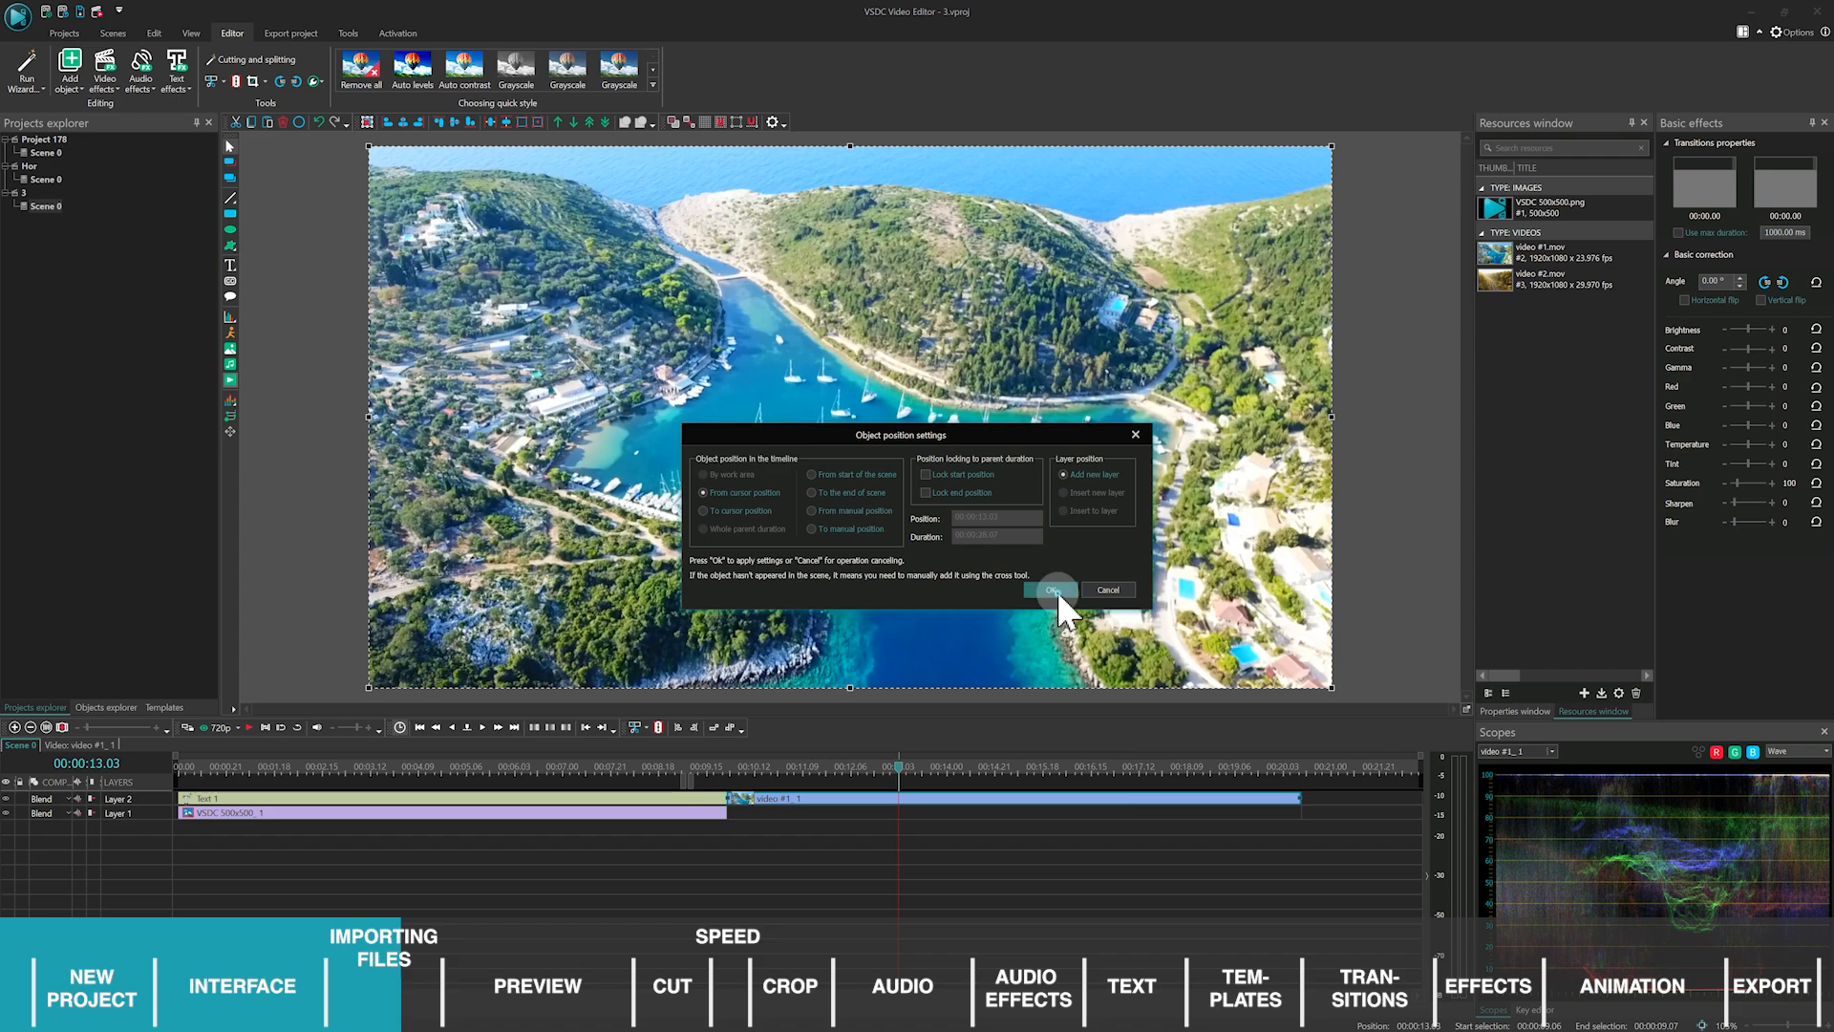
pyautogui.click(1054, 590)
pyautogui.moveTo(616, 804); pyautogui.dragTo(717, 793)
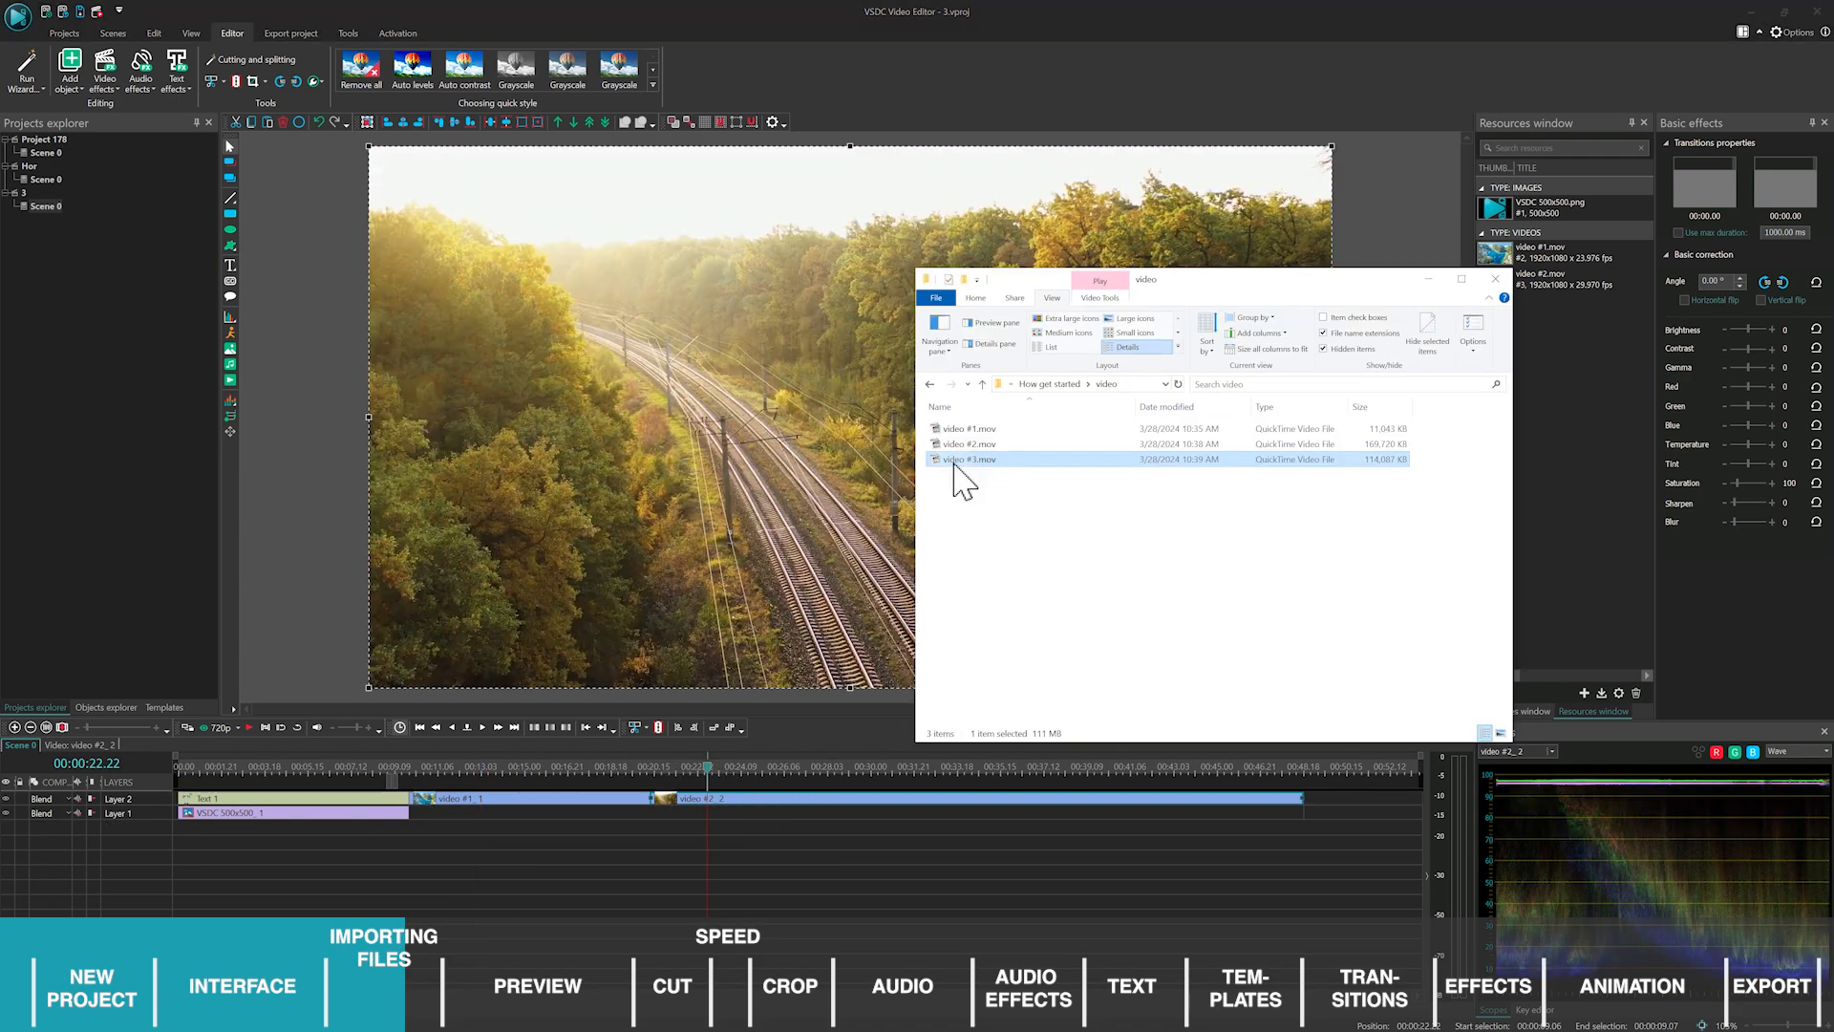
# Import video #3.mov from the video folder into the project's resources.
pyautogui.moveTo(955, 462); pyautogui.dragTo(1581, 456)
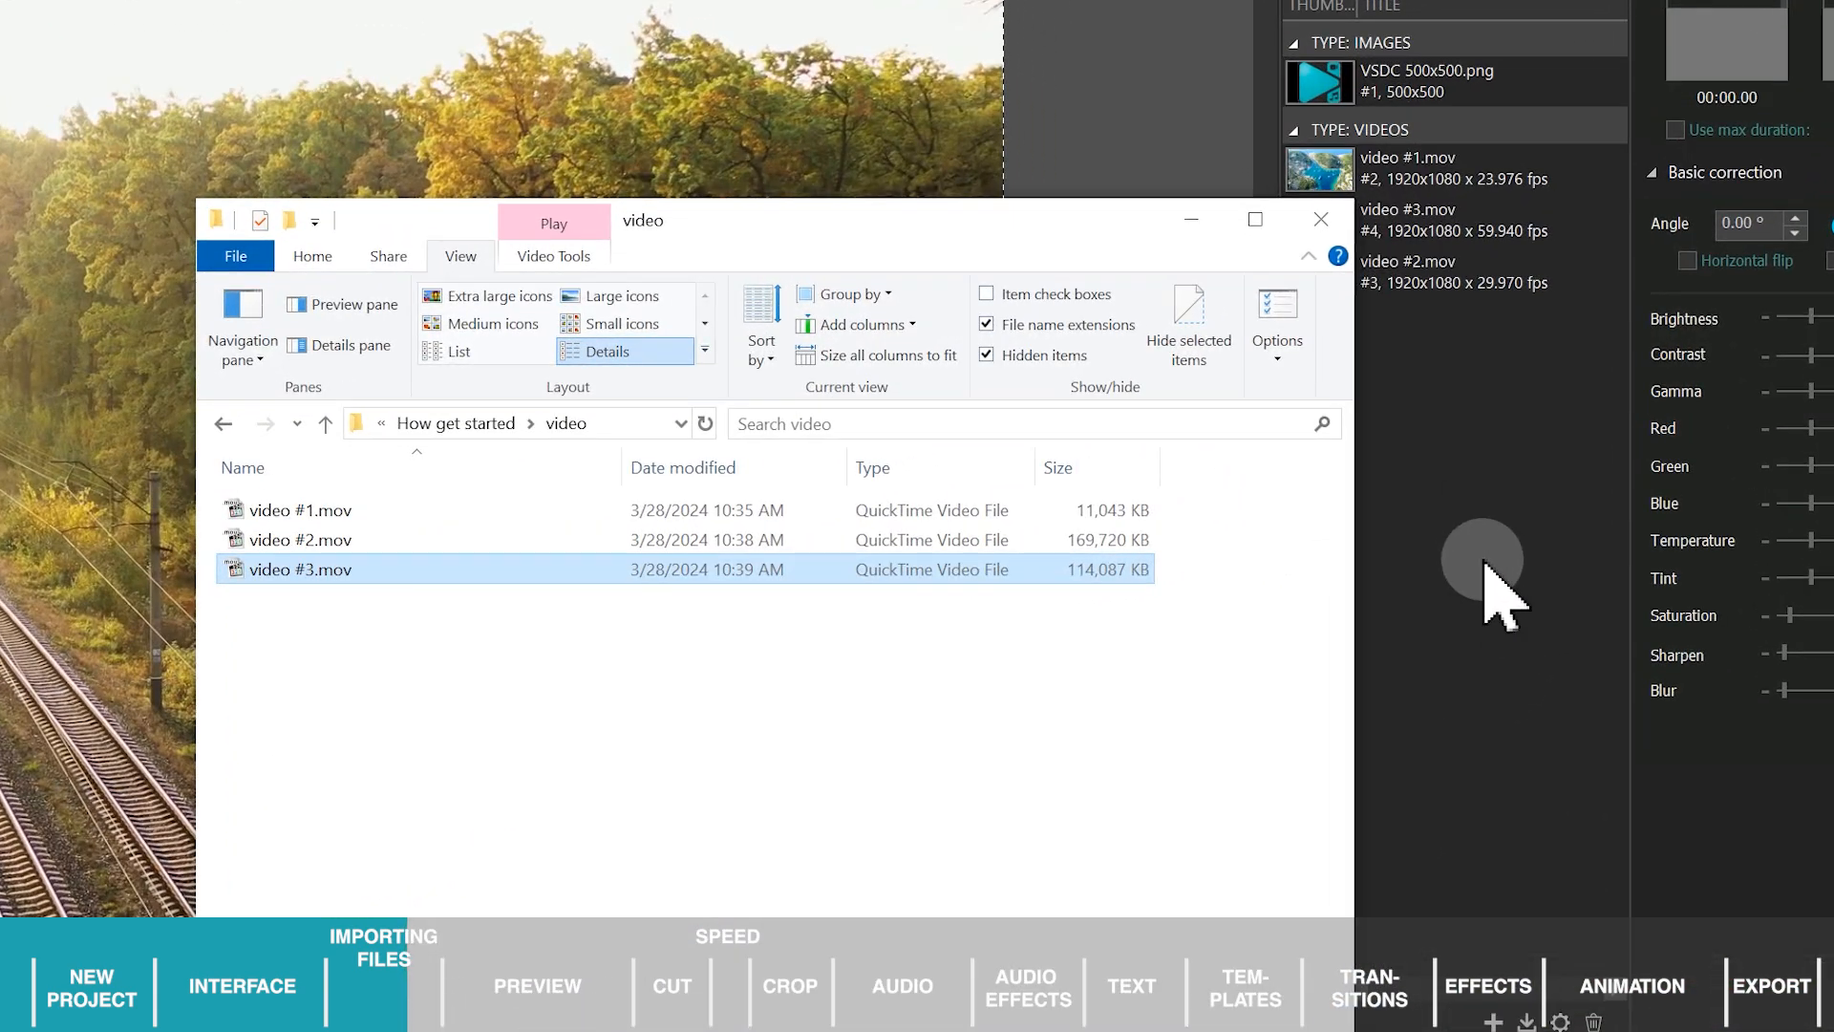
# Open the settings of the video #3.mov resource and play its preview.
pyautogui.click(1483, 553)
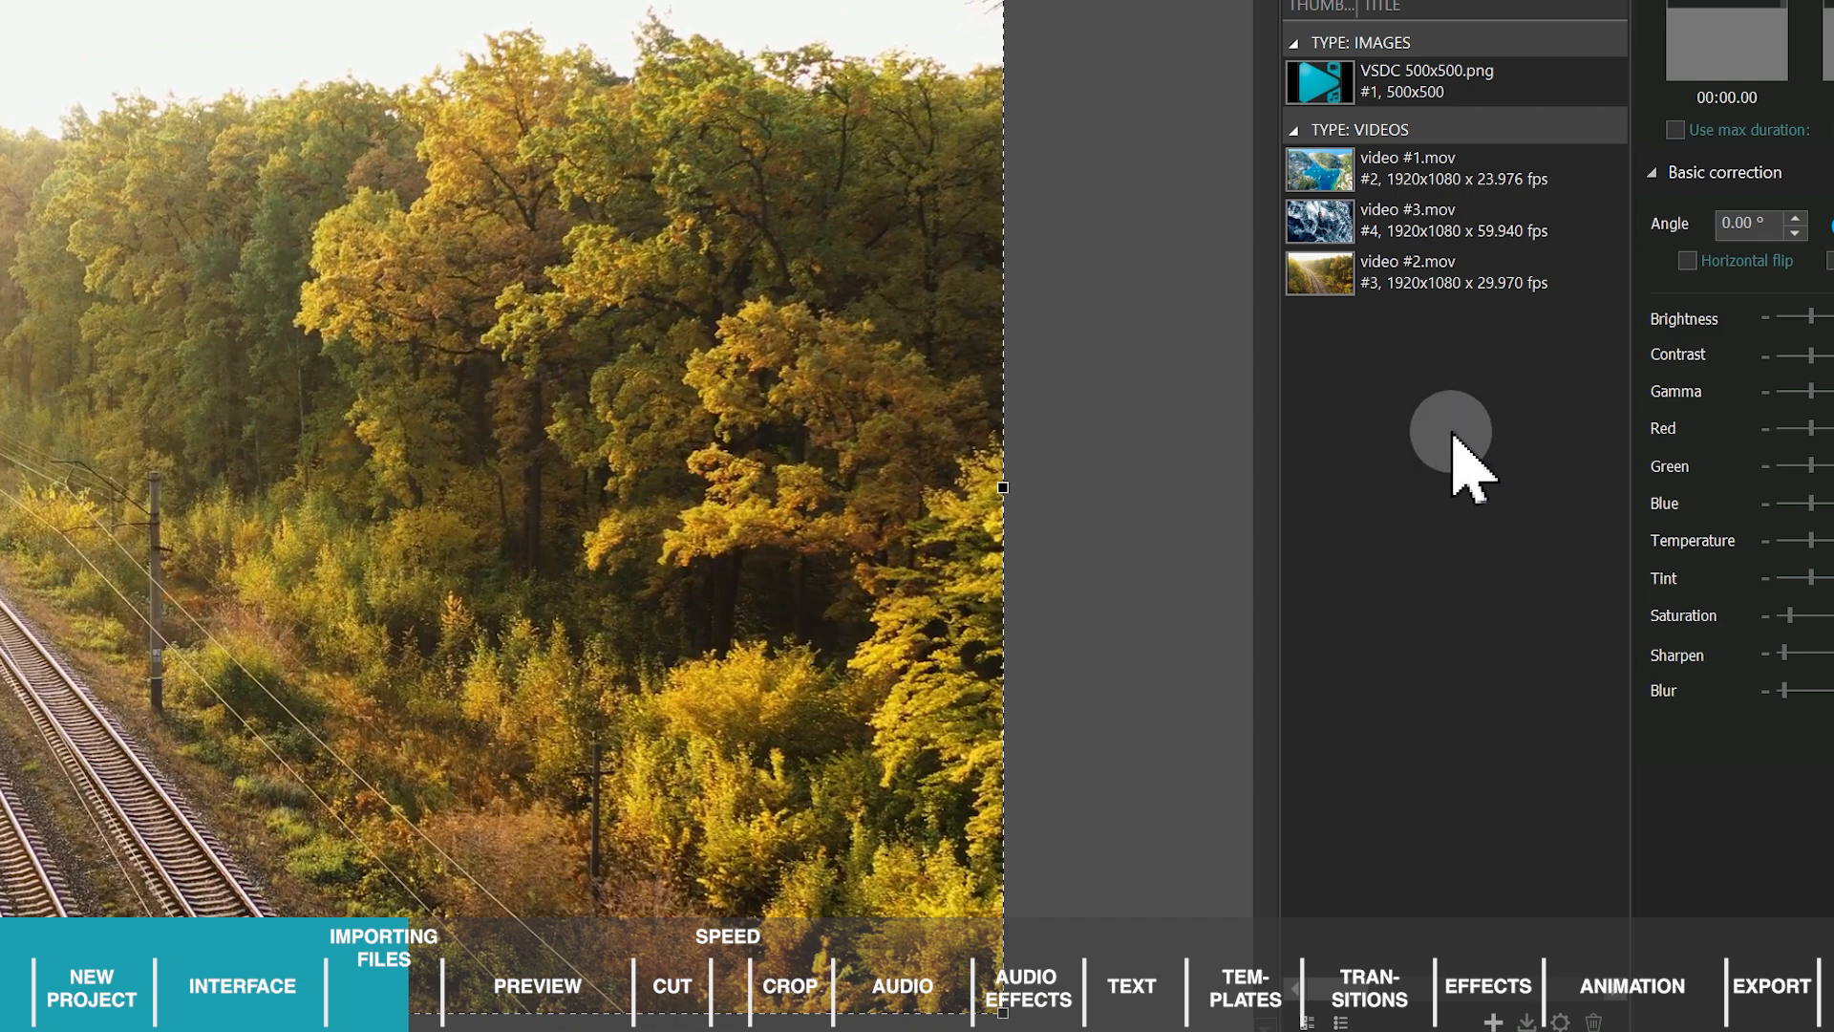
pyautogui.click(1316, 221)
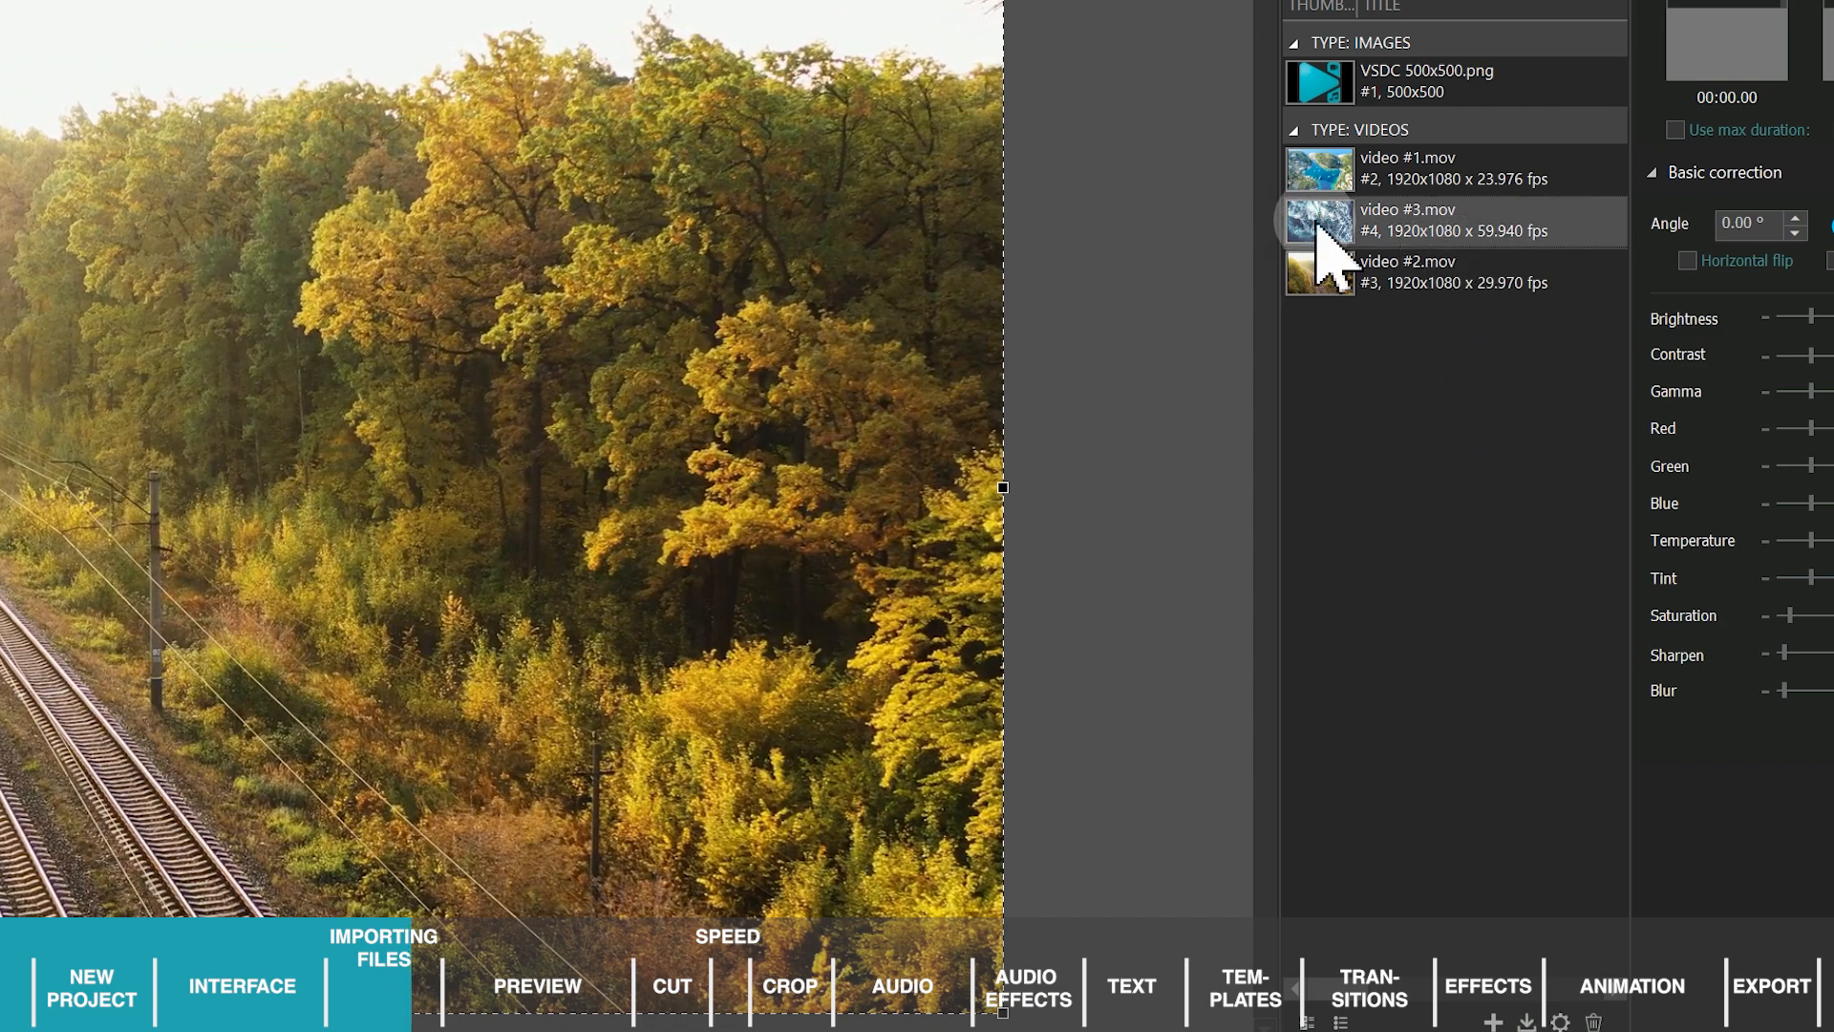
pyautogui.doubleClick(1324, 230)
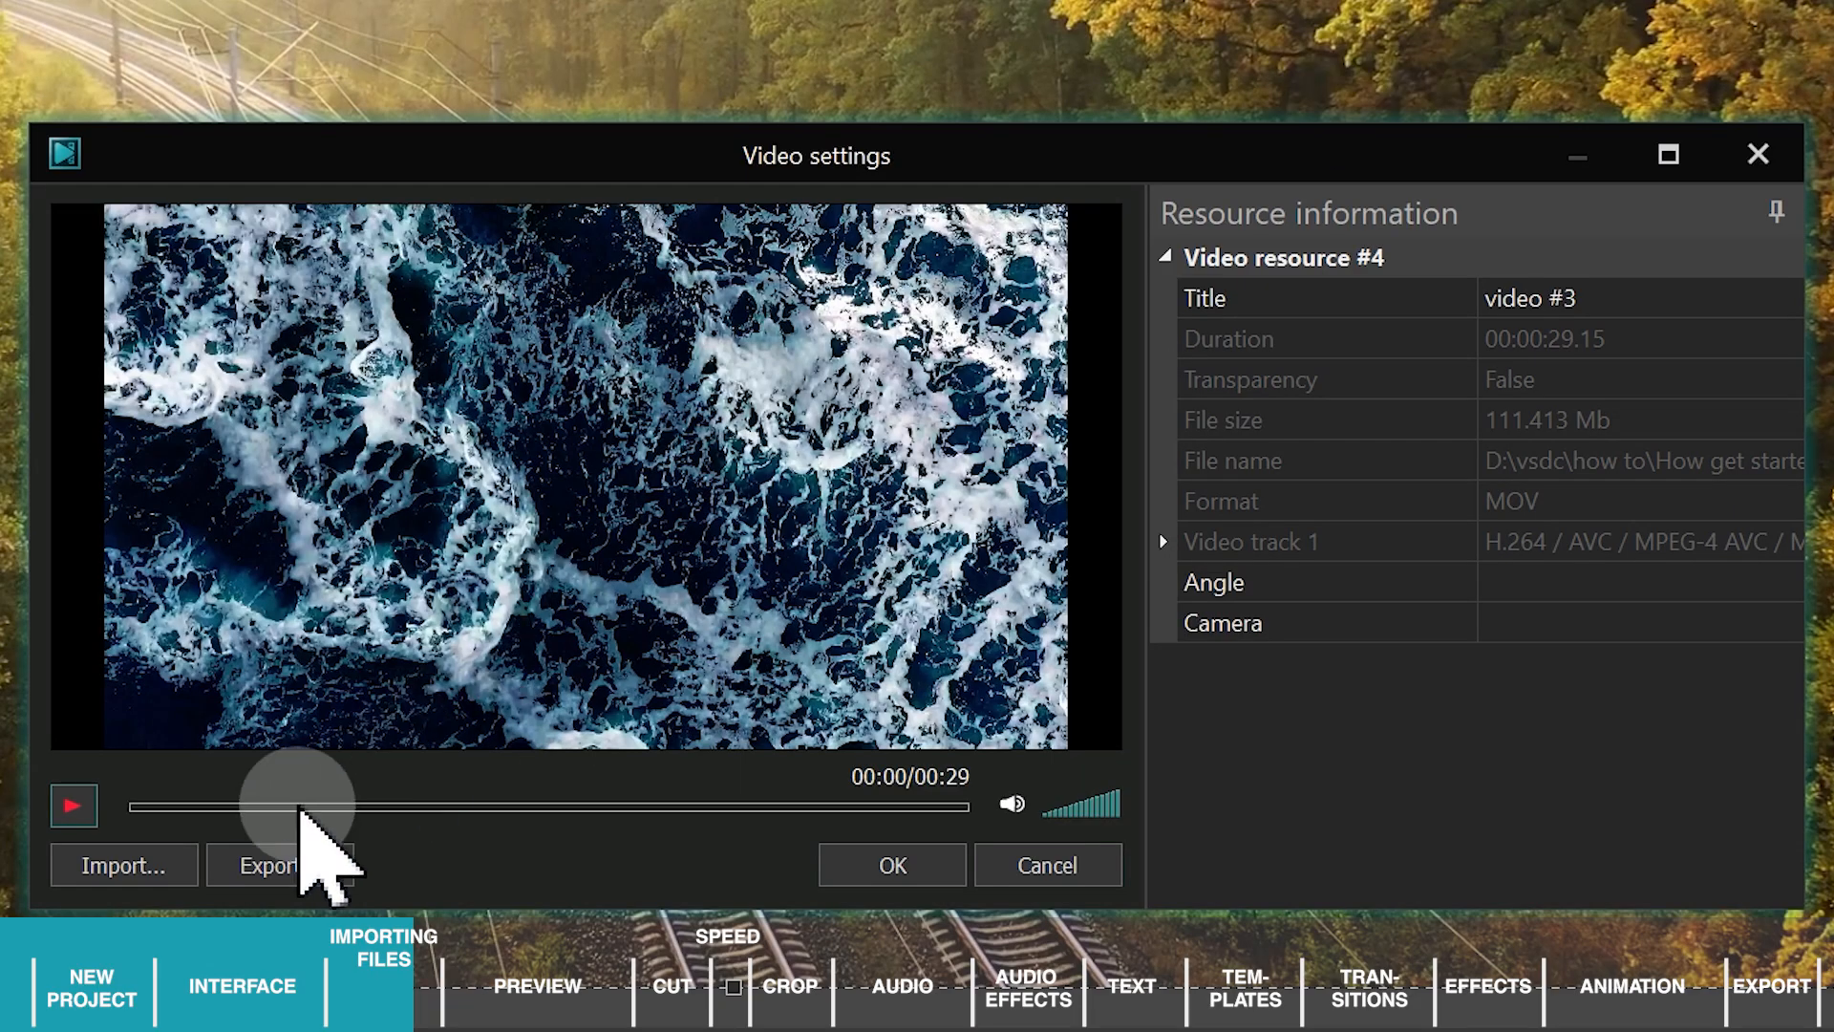
pyautogui.click(77, 807)
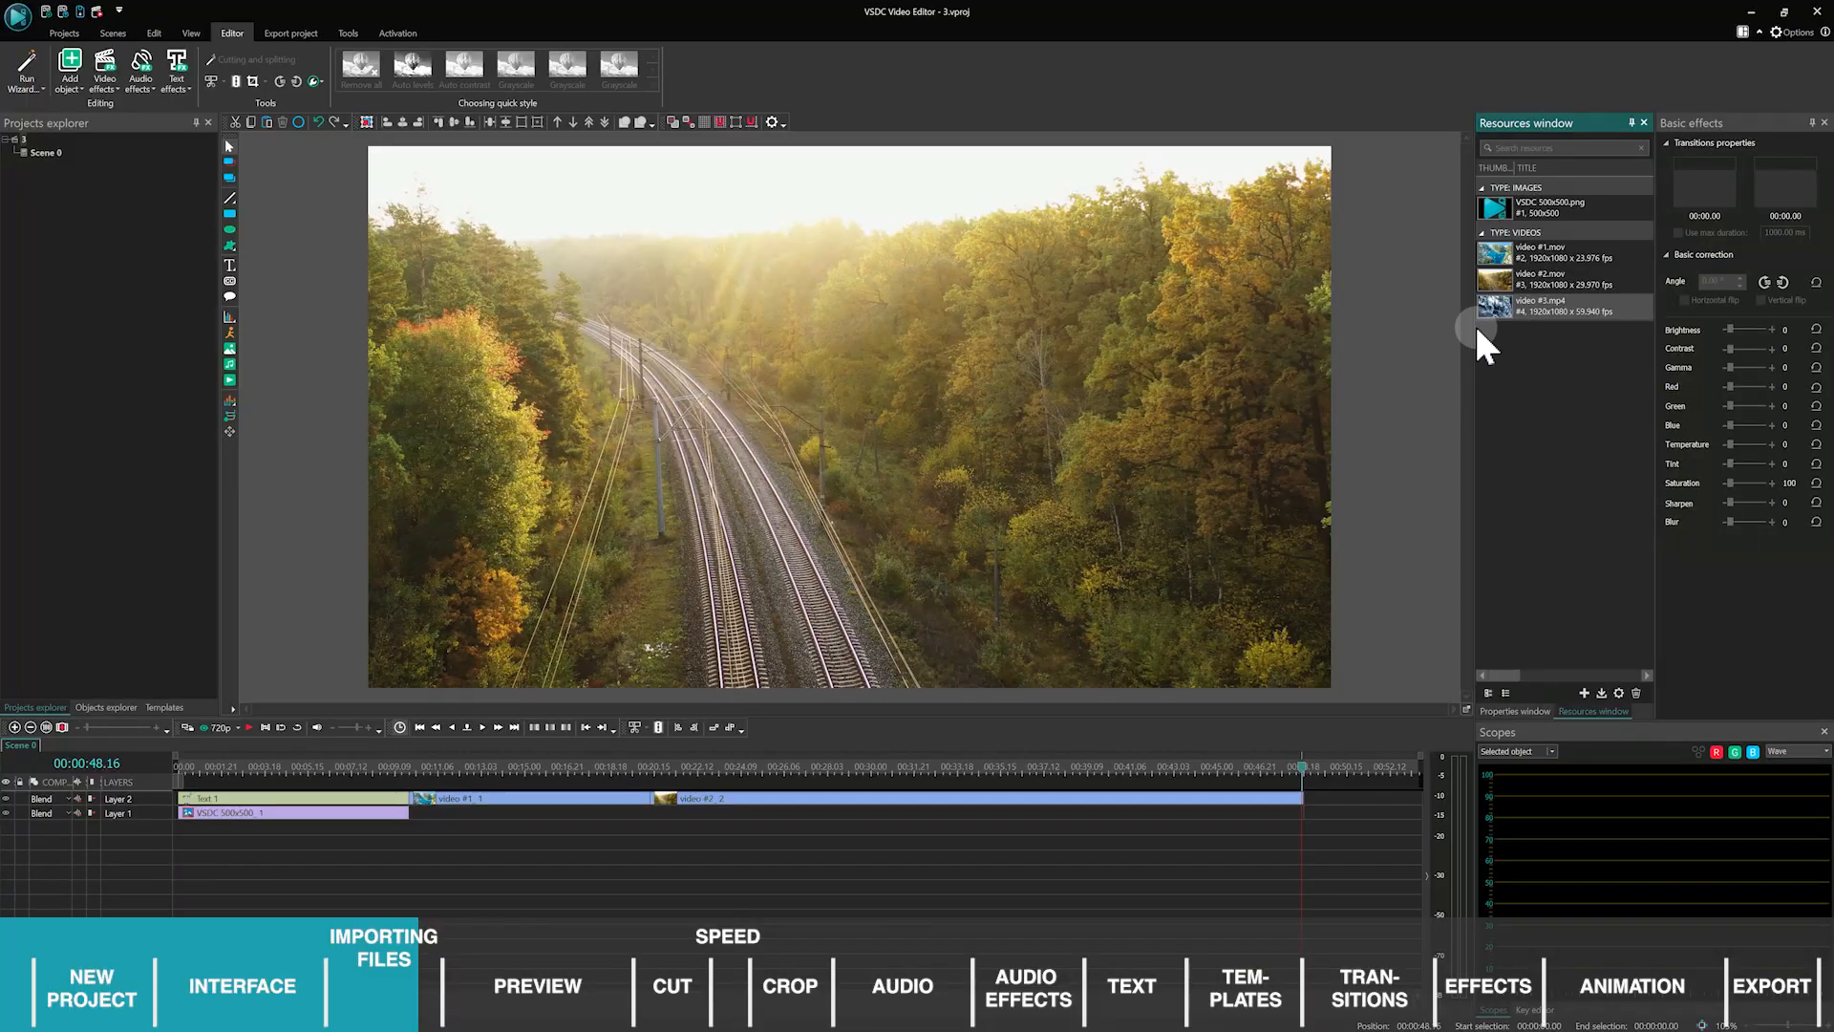
# Add video #3 from the resources to the timeline as video, starting right where the video #2 clip ends.
pyautogui.moveTo(1481, 307); pyautogui.dragTo(1472, 414)
pyautogui.moveTo(1334, 770); pyautogui.dragTo(1322, 800)
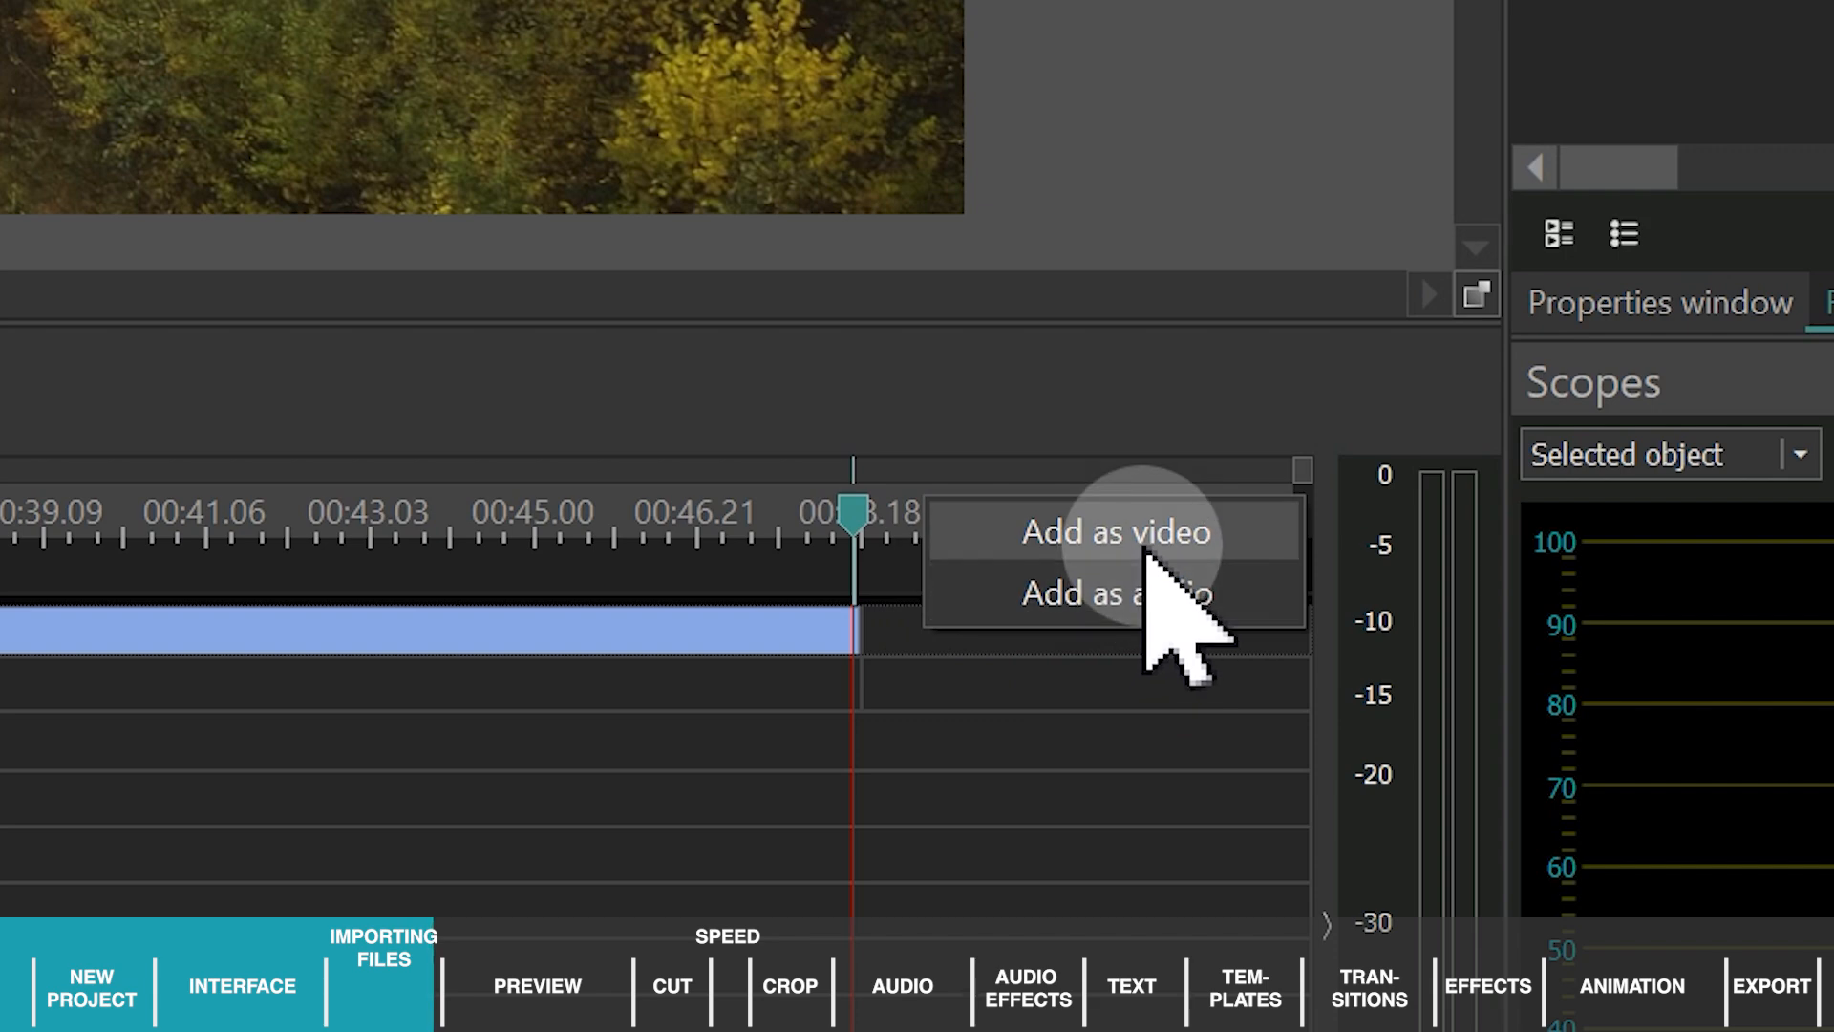
pyautogui.click(1147, 545)
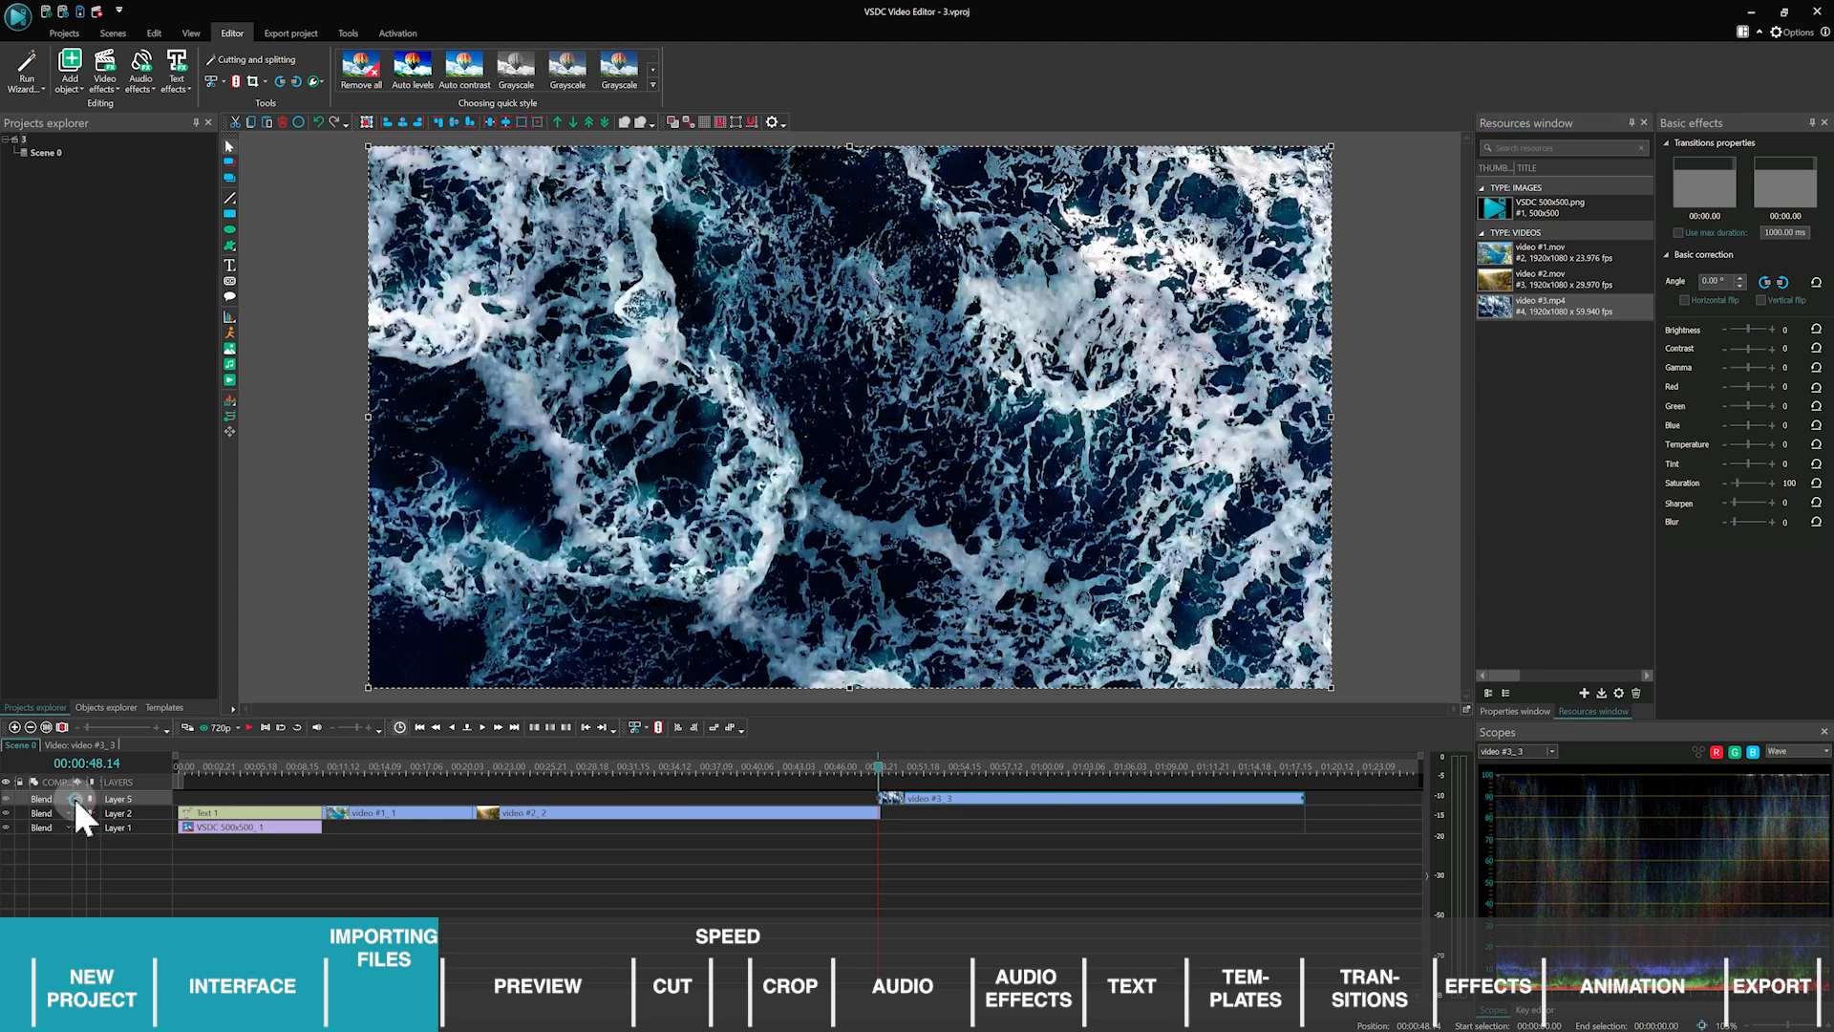
pyautogui.moveTo(72, 804); pyautogui.dragTo(143, 865)
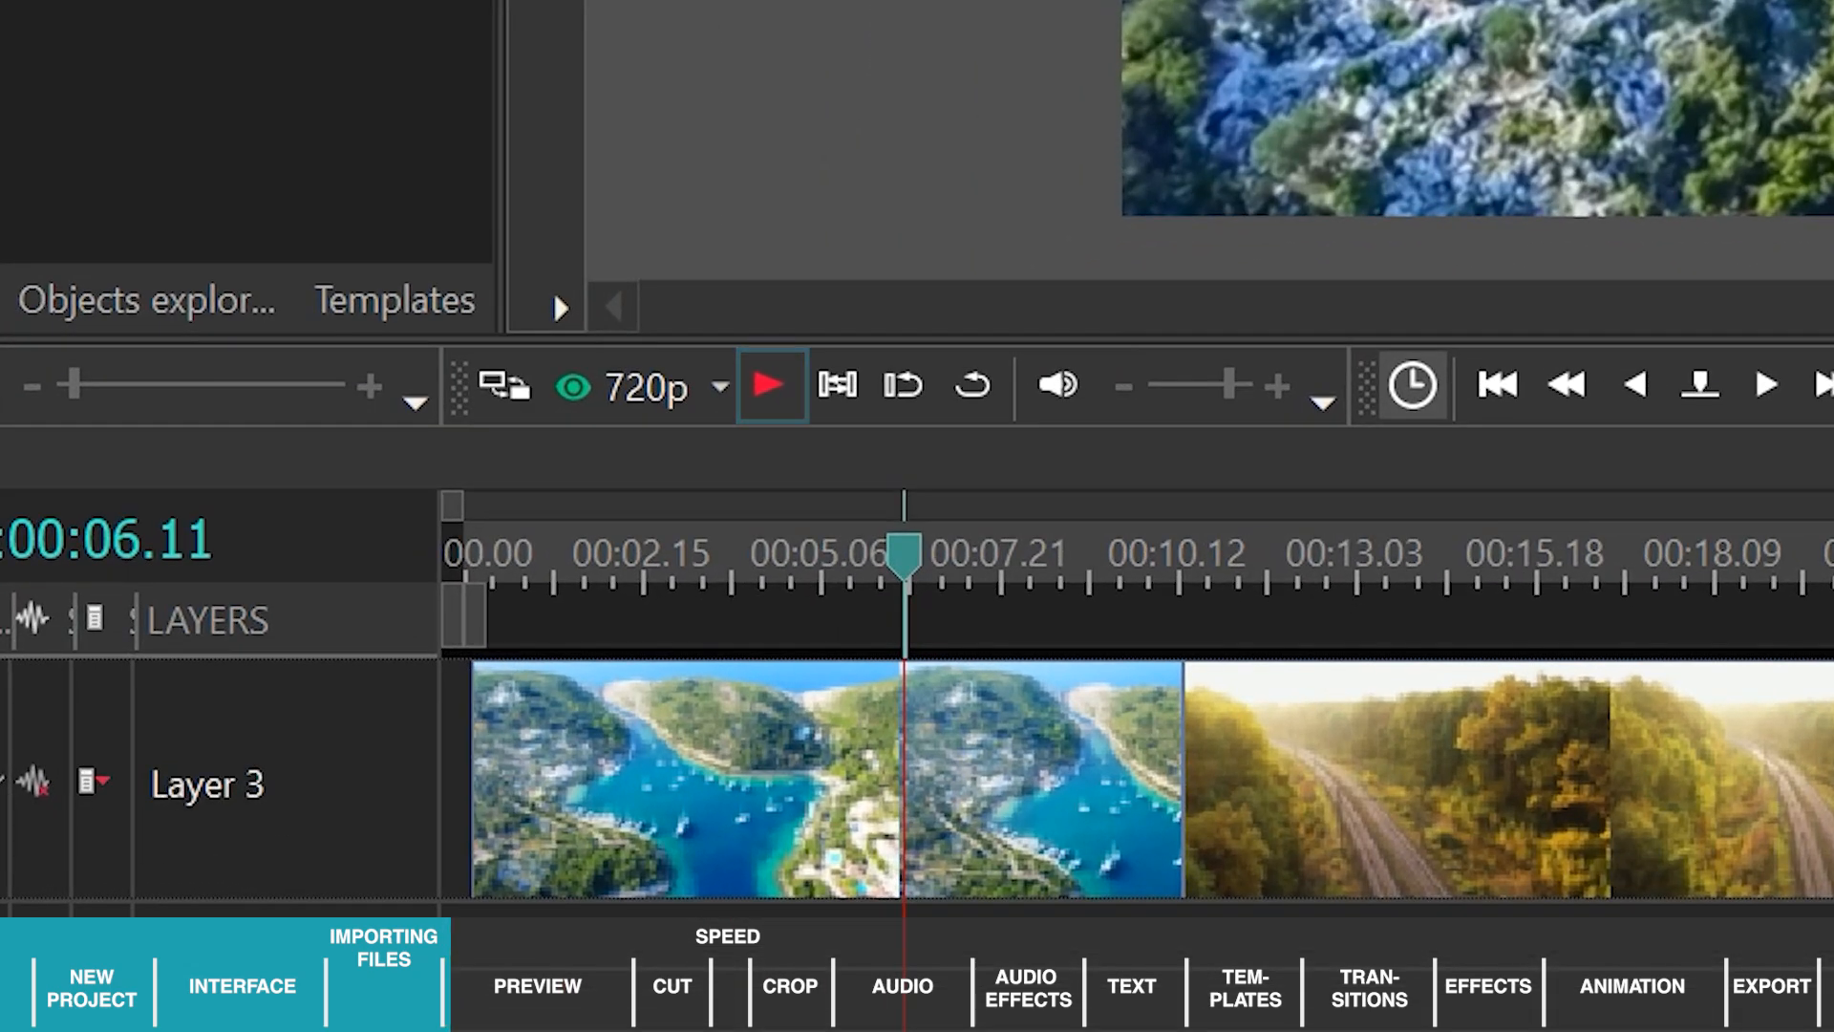
# Play and pause the scene preview over the railway footage, first from the keyboard shortcut and again from the playback controls.
pyautogui.press('space')
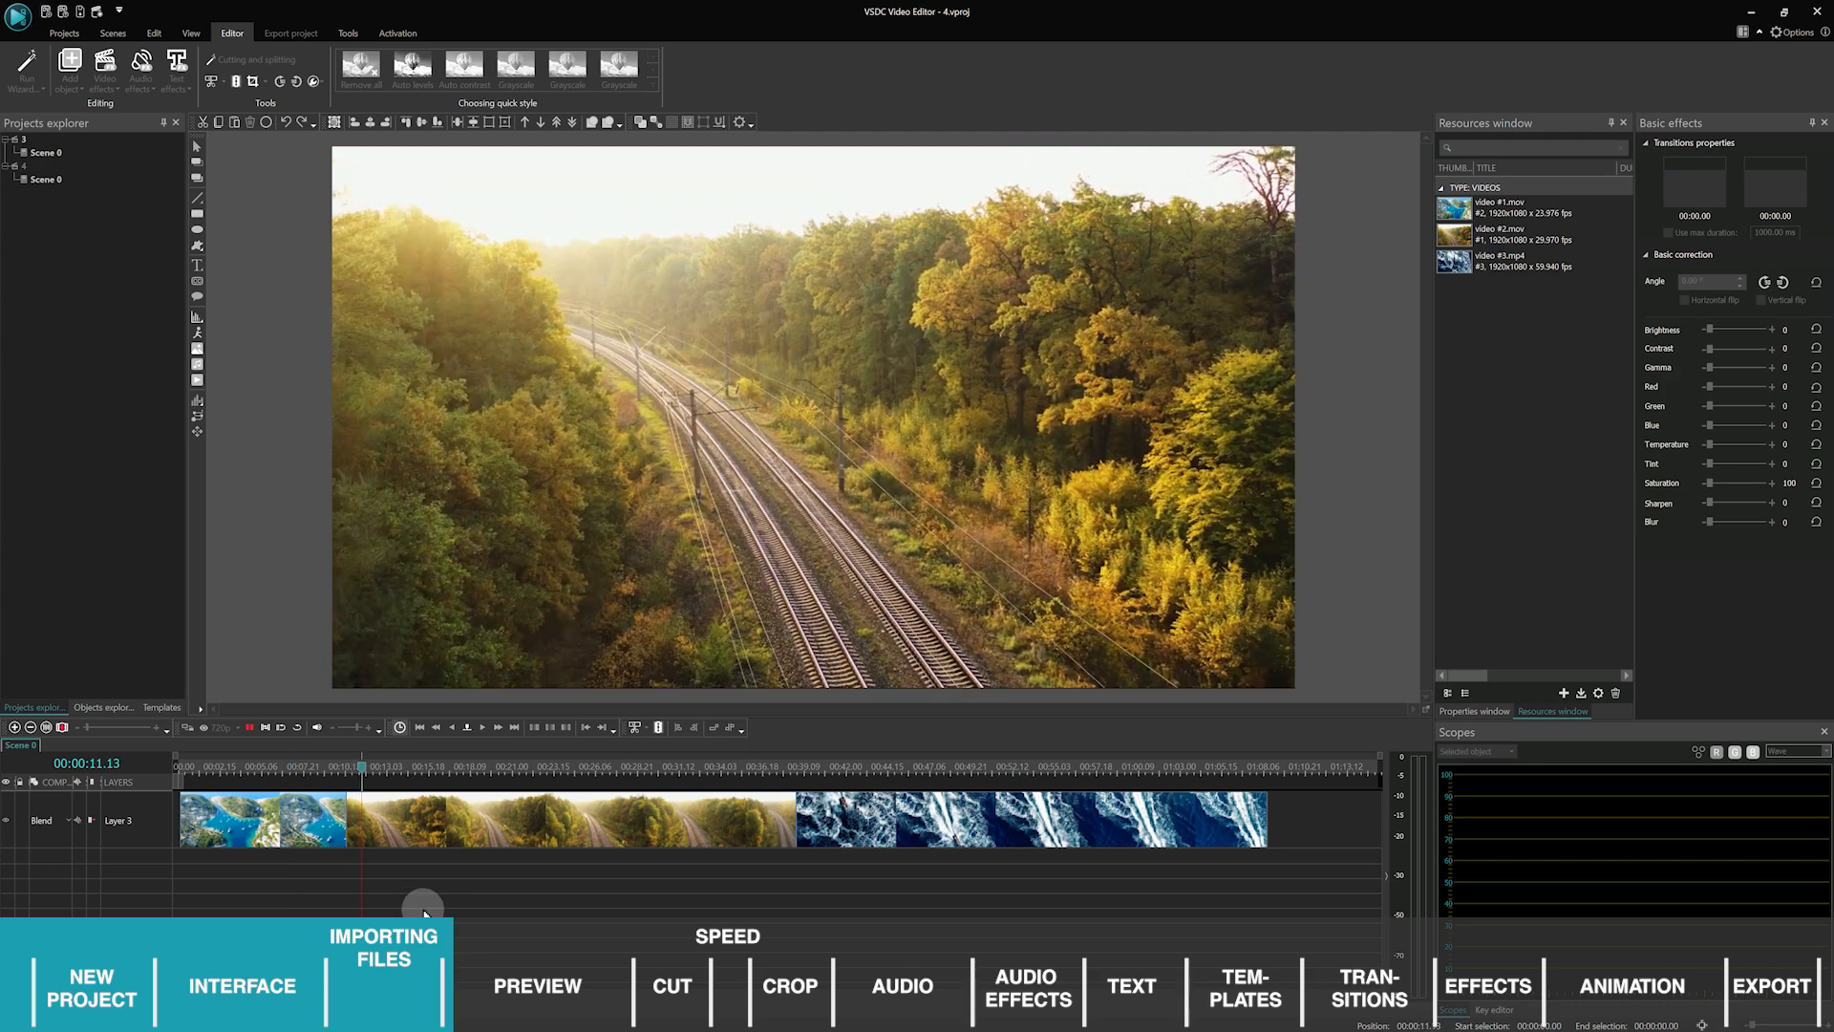
pyautogui.press('space')
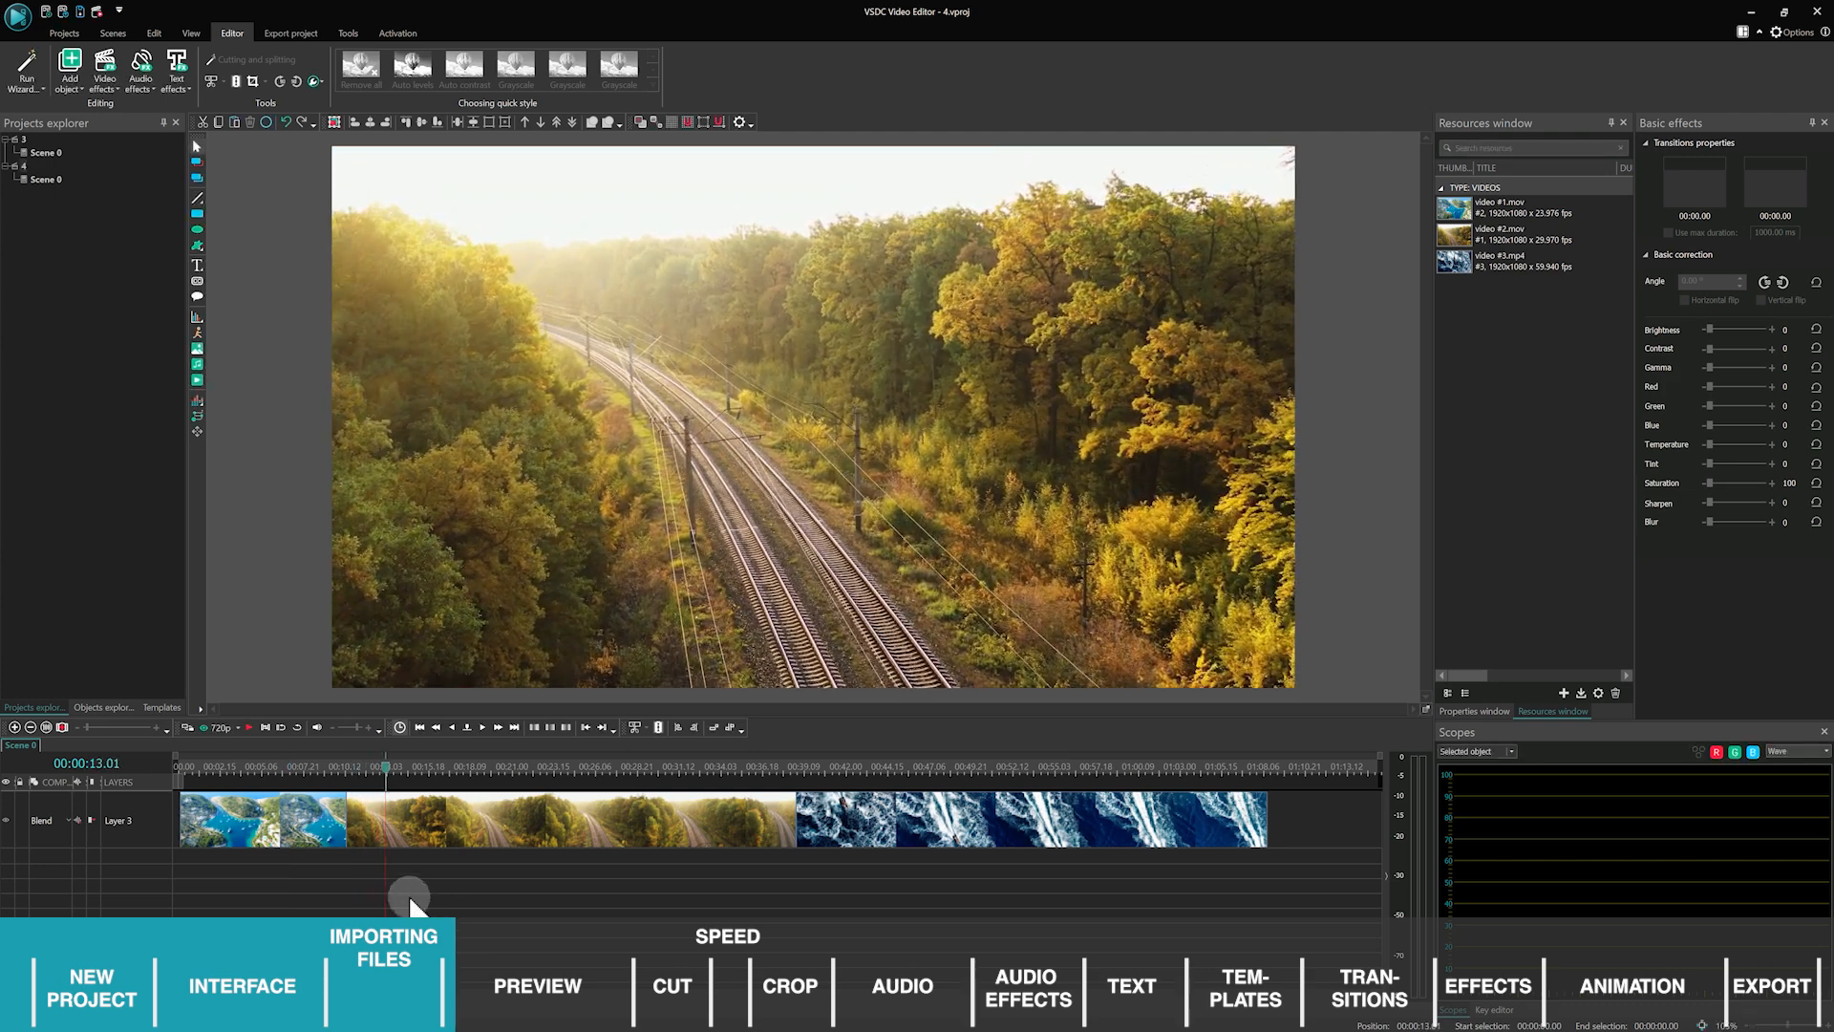
pyautogui.click(251, 726)
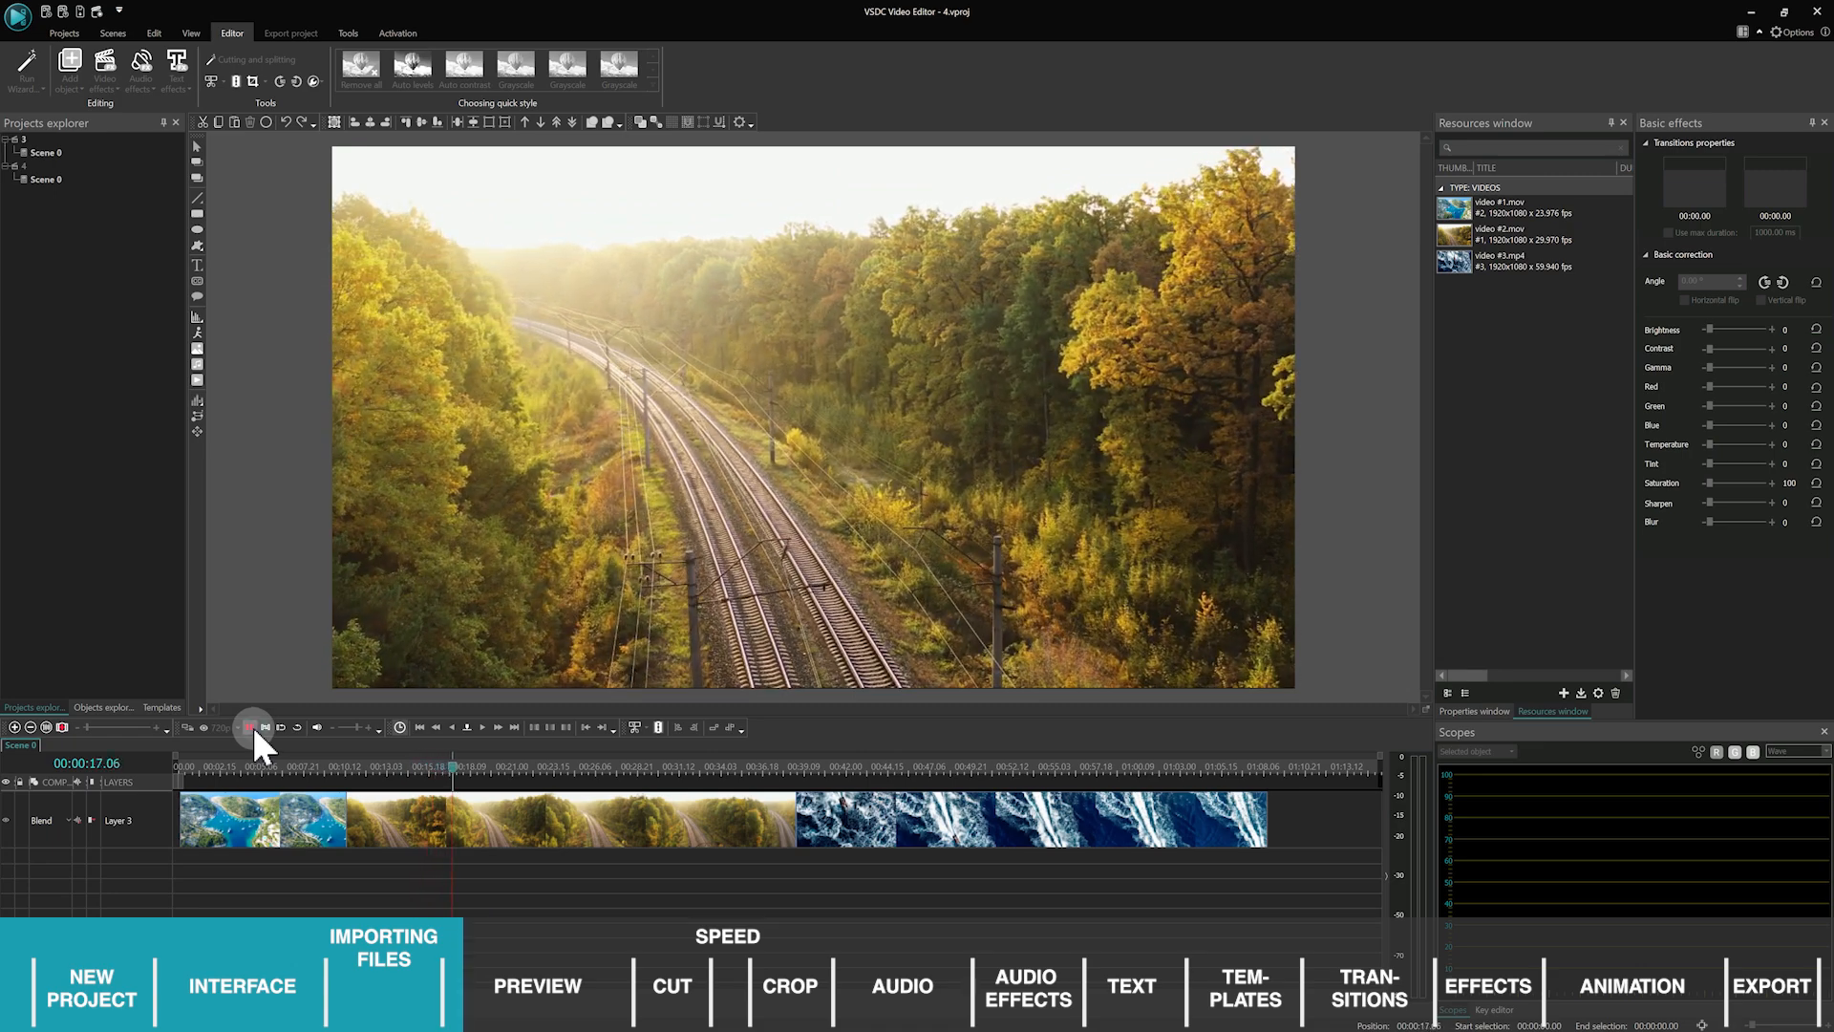
pyautogui.click(250, 726)
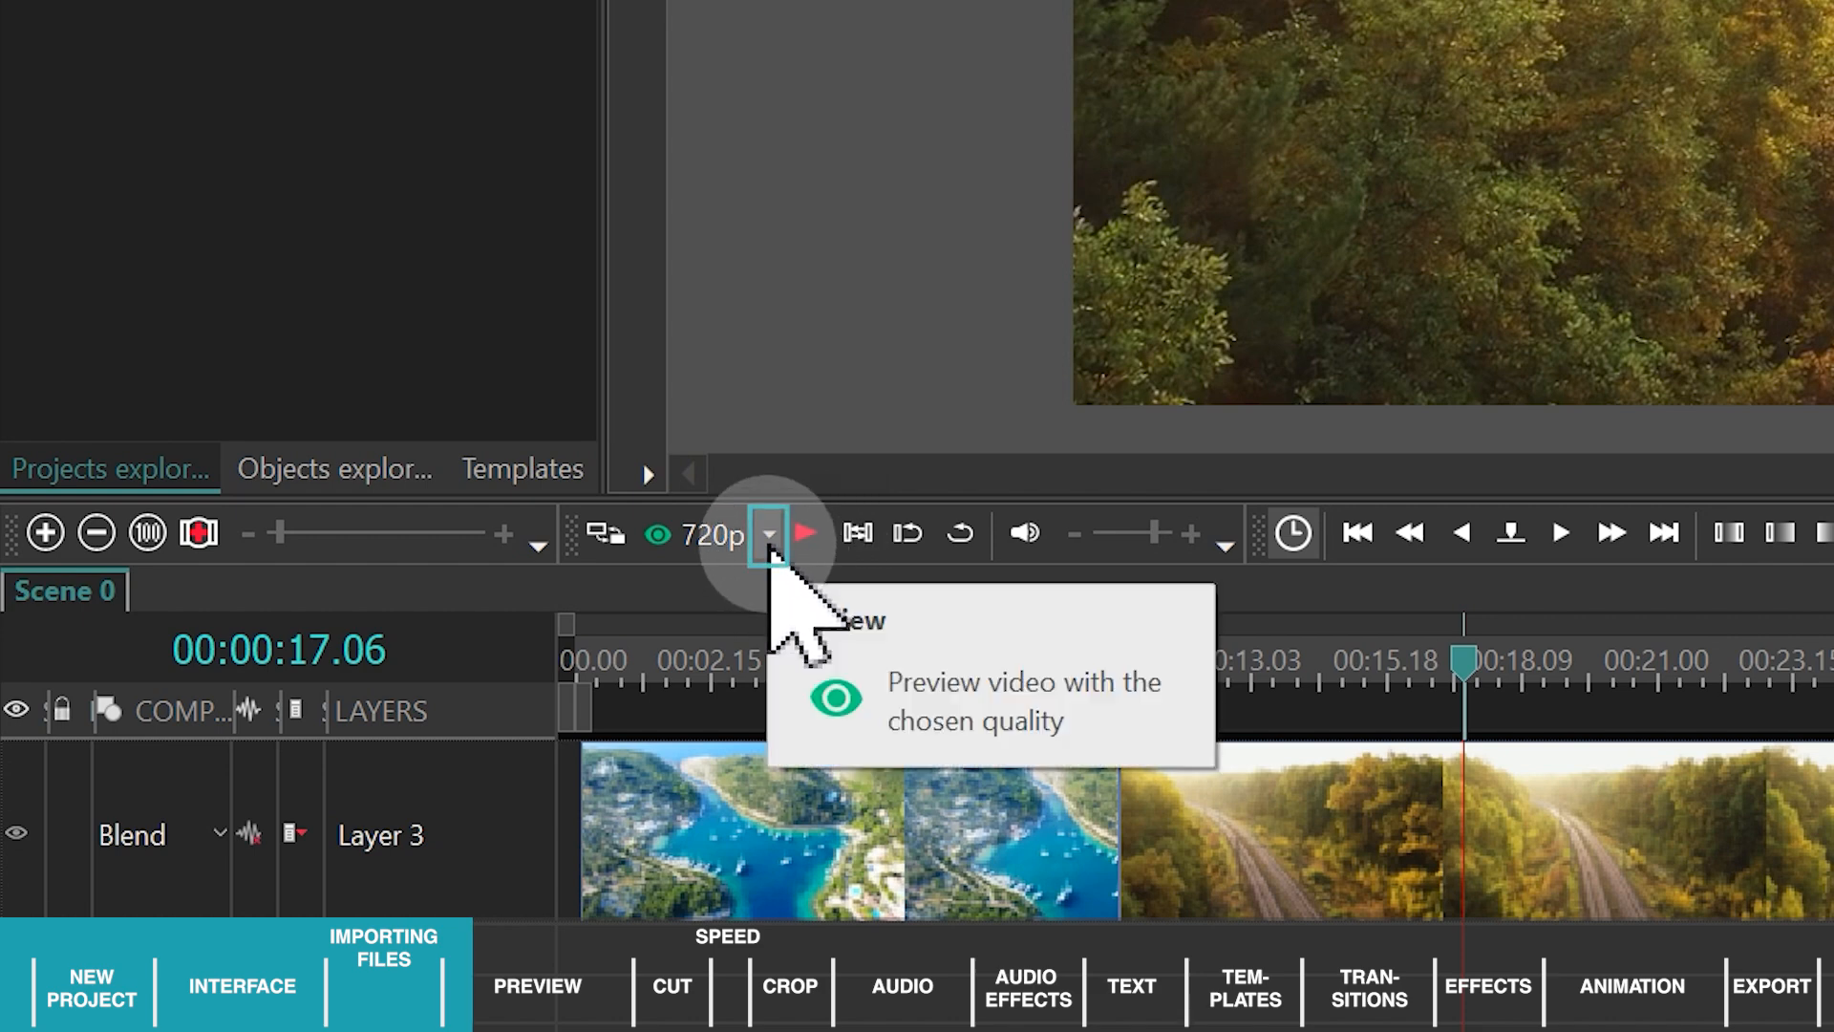
# Set the preview quality to 360p and check the acceleration options and the actions available for the video #3.mp4 resource.
pyautogui.click(769, 538)
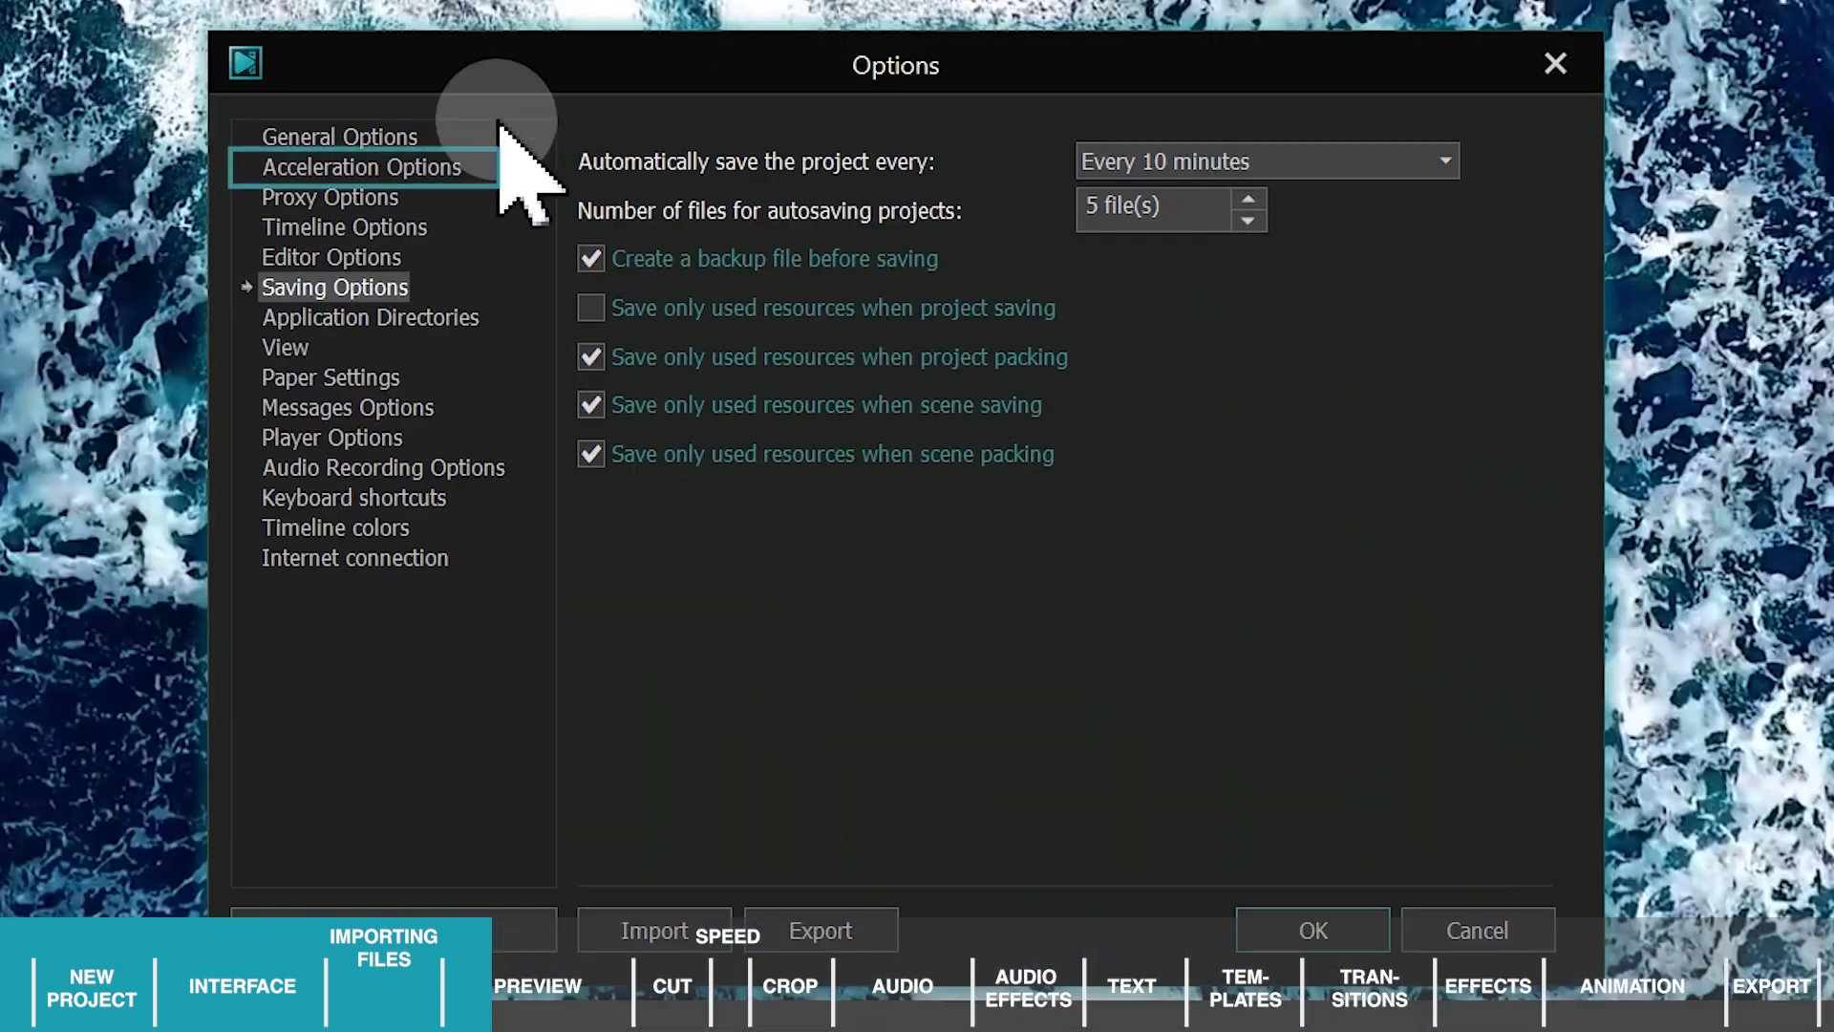
pyautogui.click(355, 168)
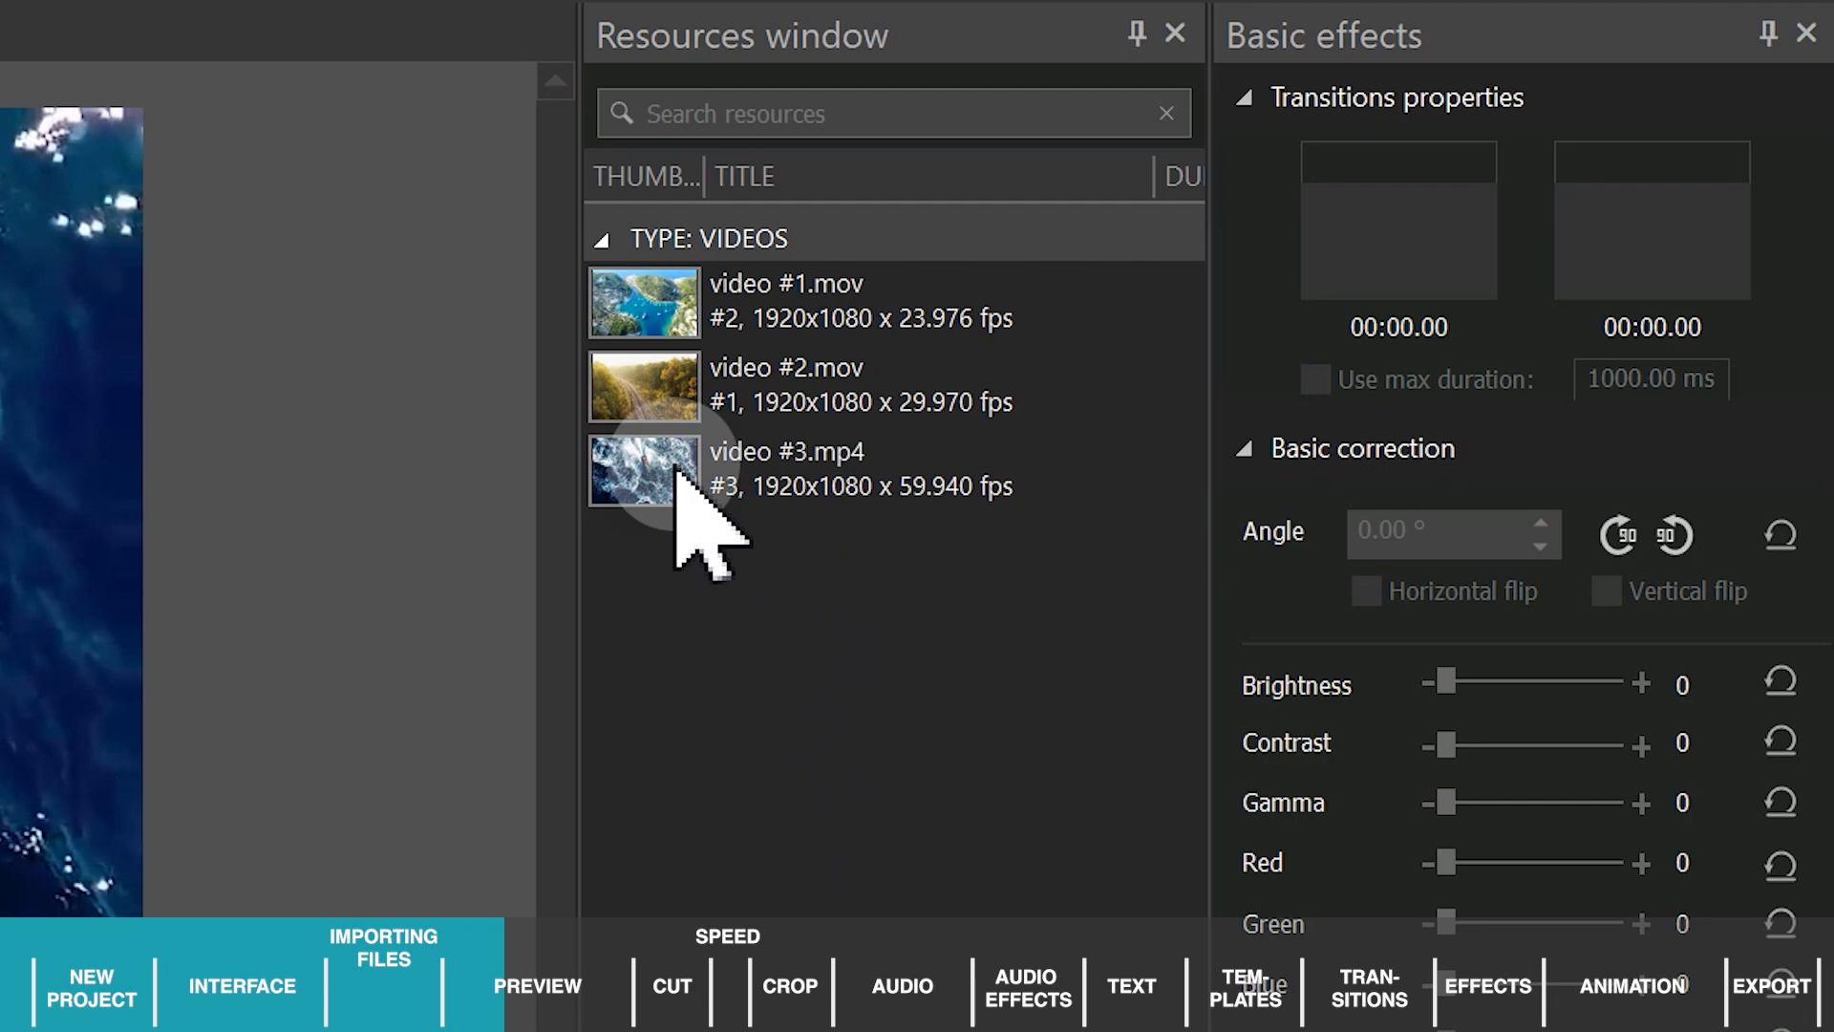
pyautogui.rightClick(674, 472)
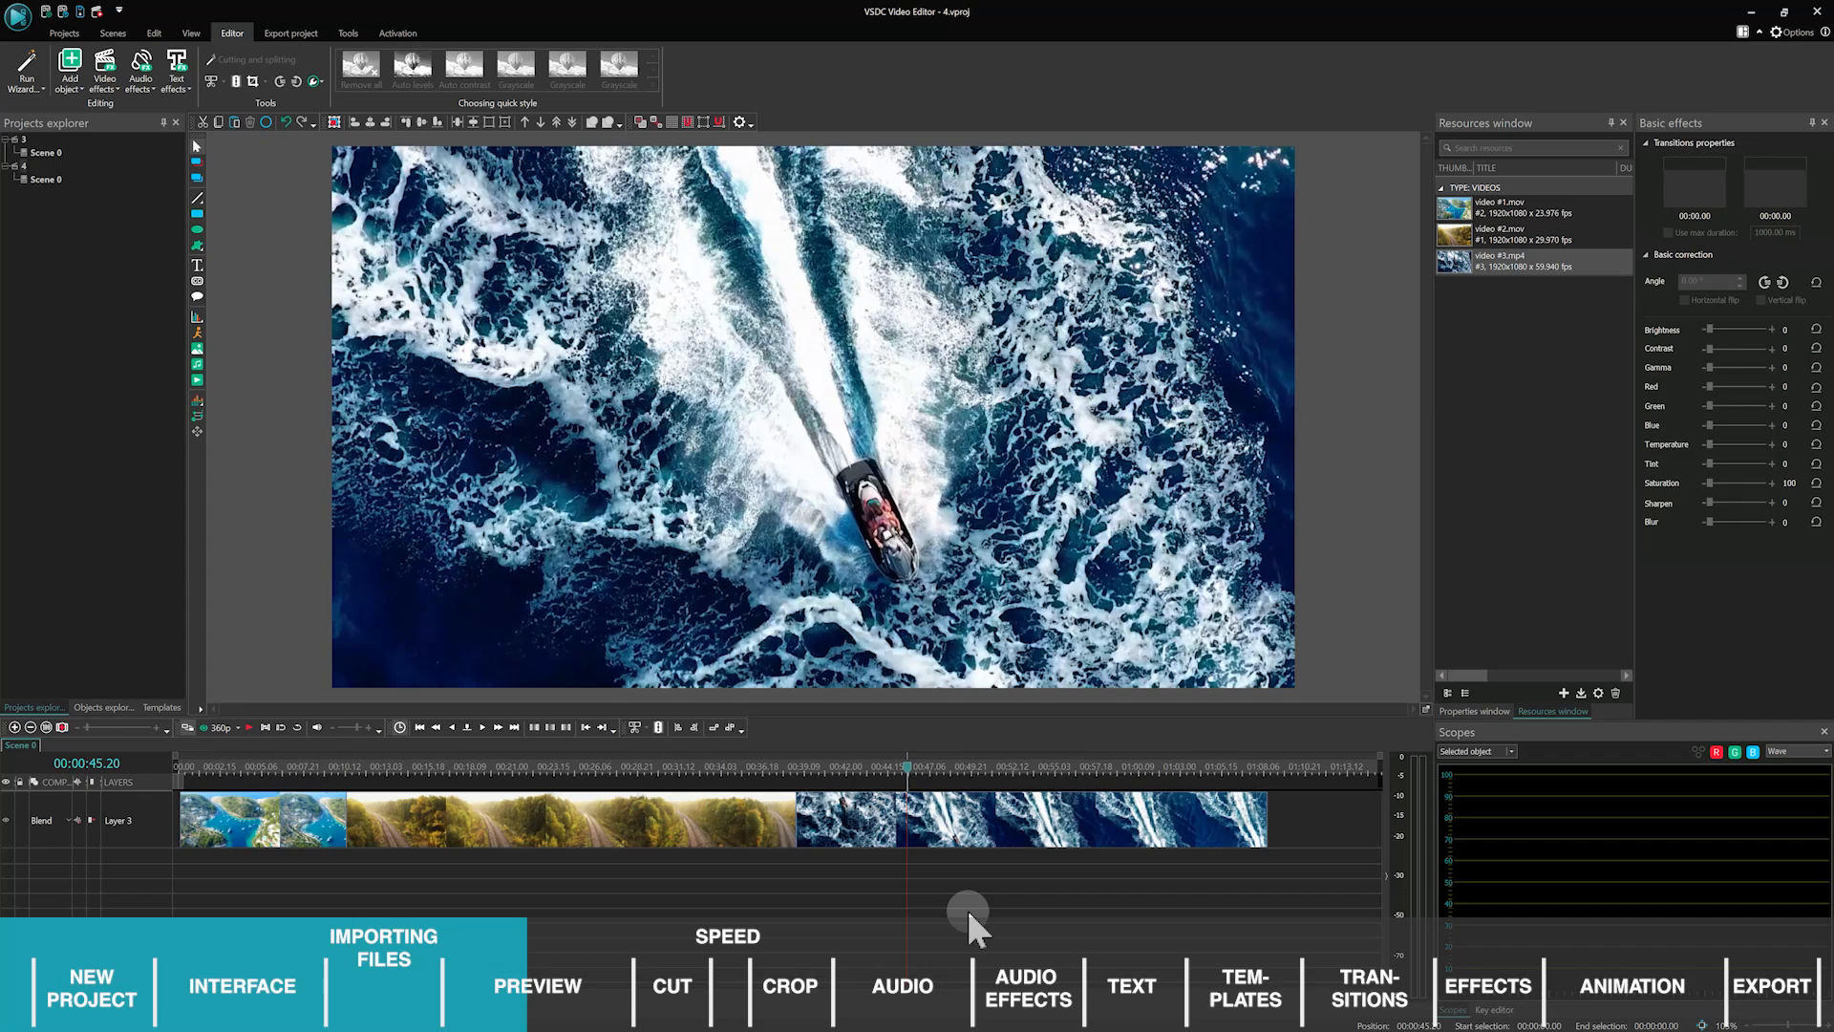
# Step the timeline cursor back frame by frame within the video #3 clip.
pyautogui.press('Left')
pyautogui.press('Left')
pyautogui.press('Left')
pyautogui.press('Left')
pyautogui.press('Left')
pyautogui.press('Left')
pyautogui.press('Left')
pyautogui.press('Left')
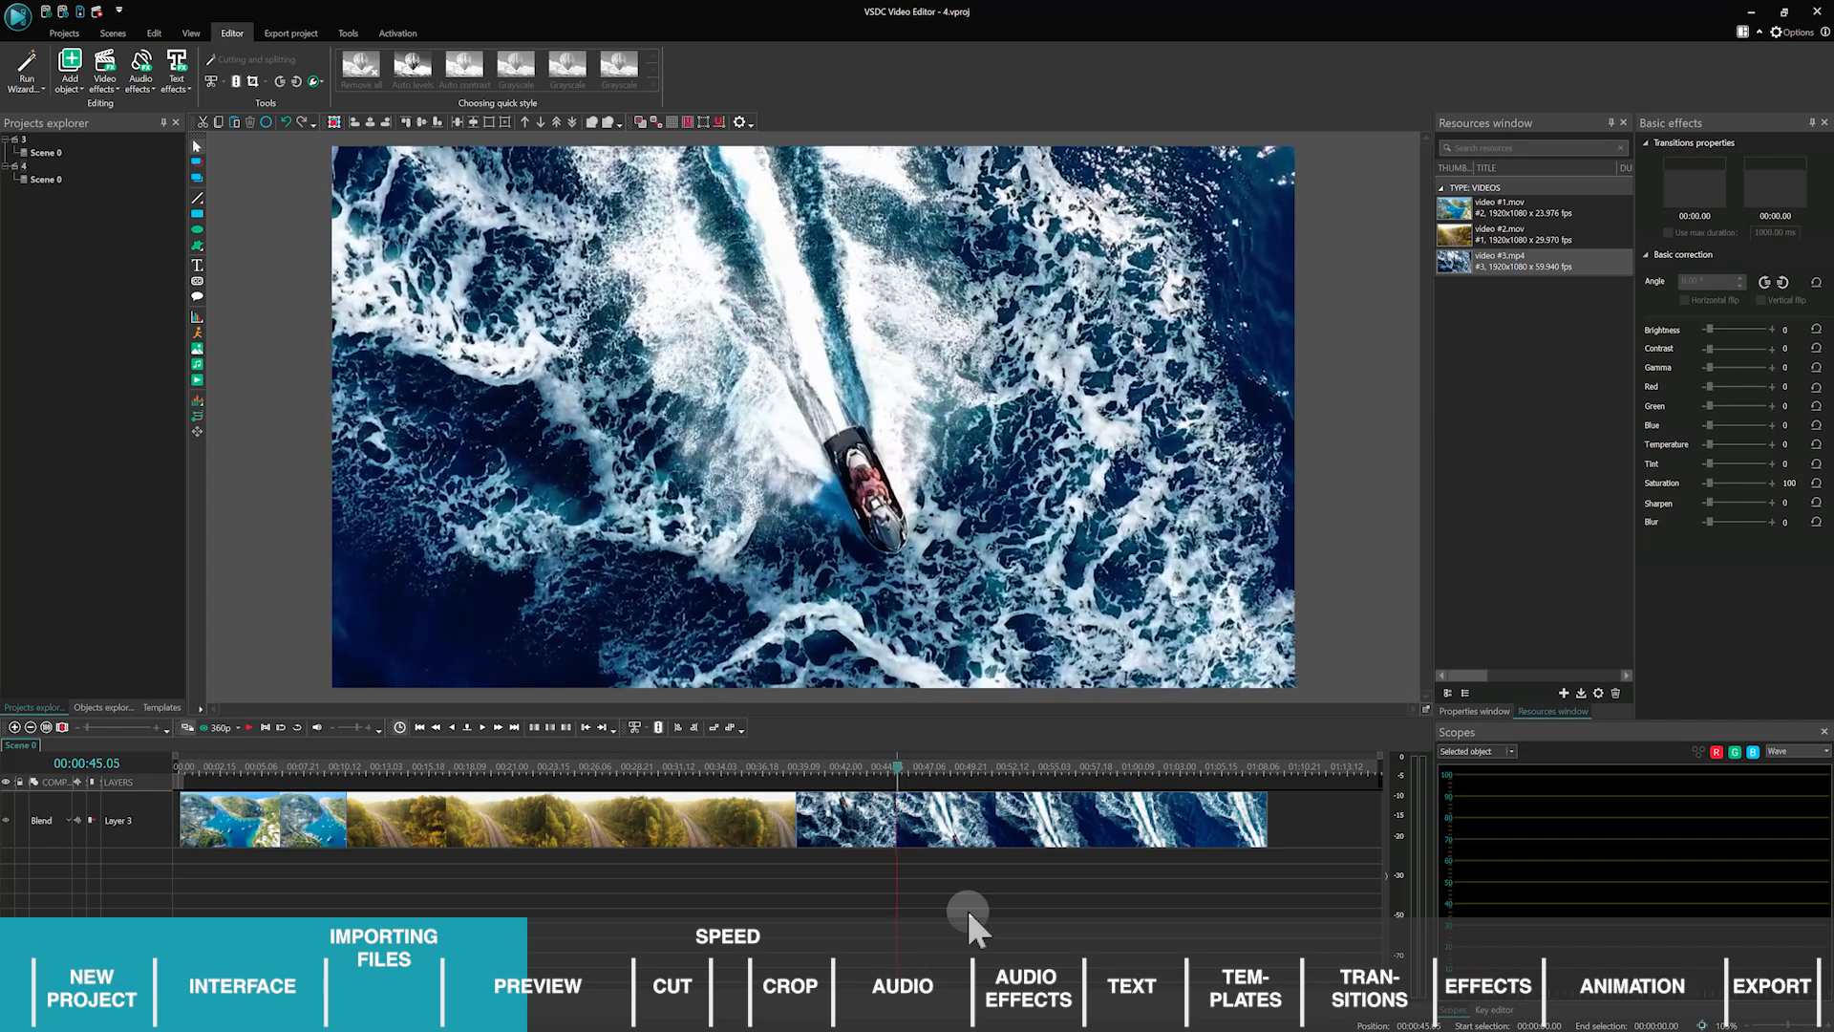
pyautogui.press('Left')
pyautogui.press('Left')
pyautogui.press('Left')
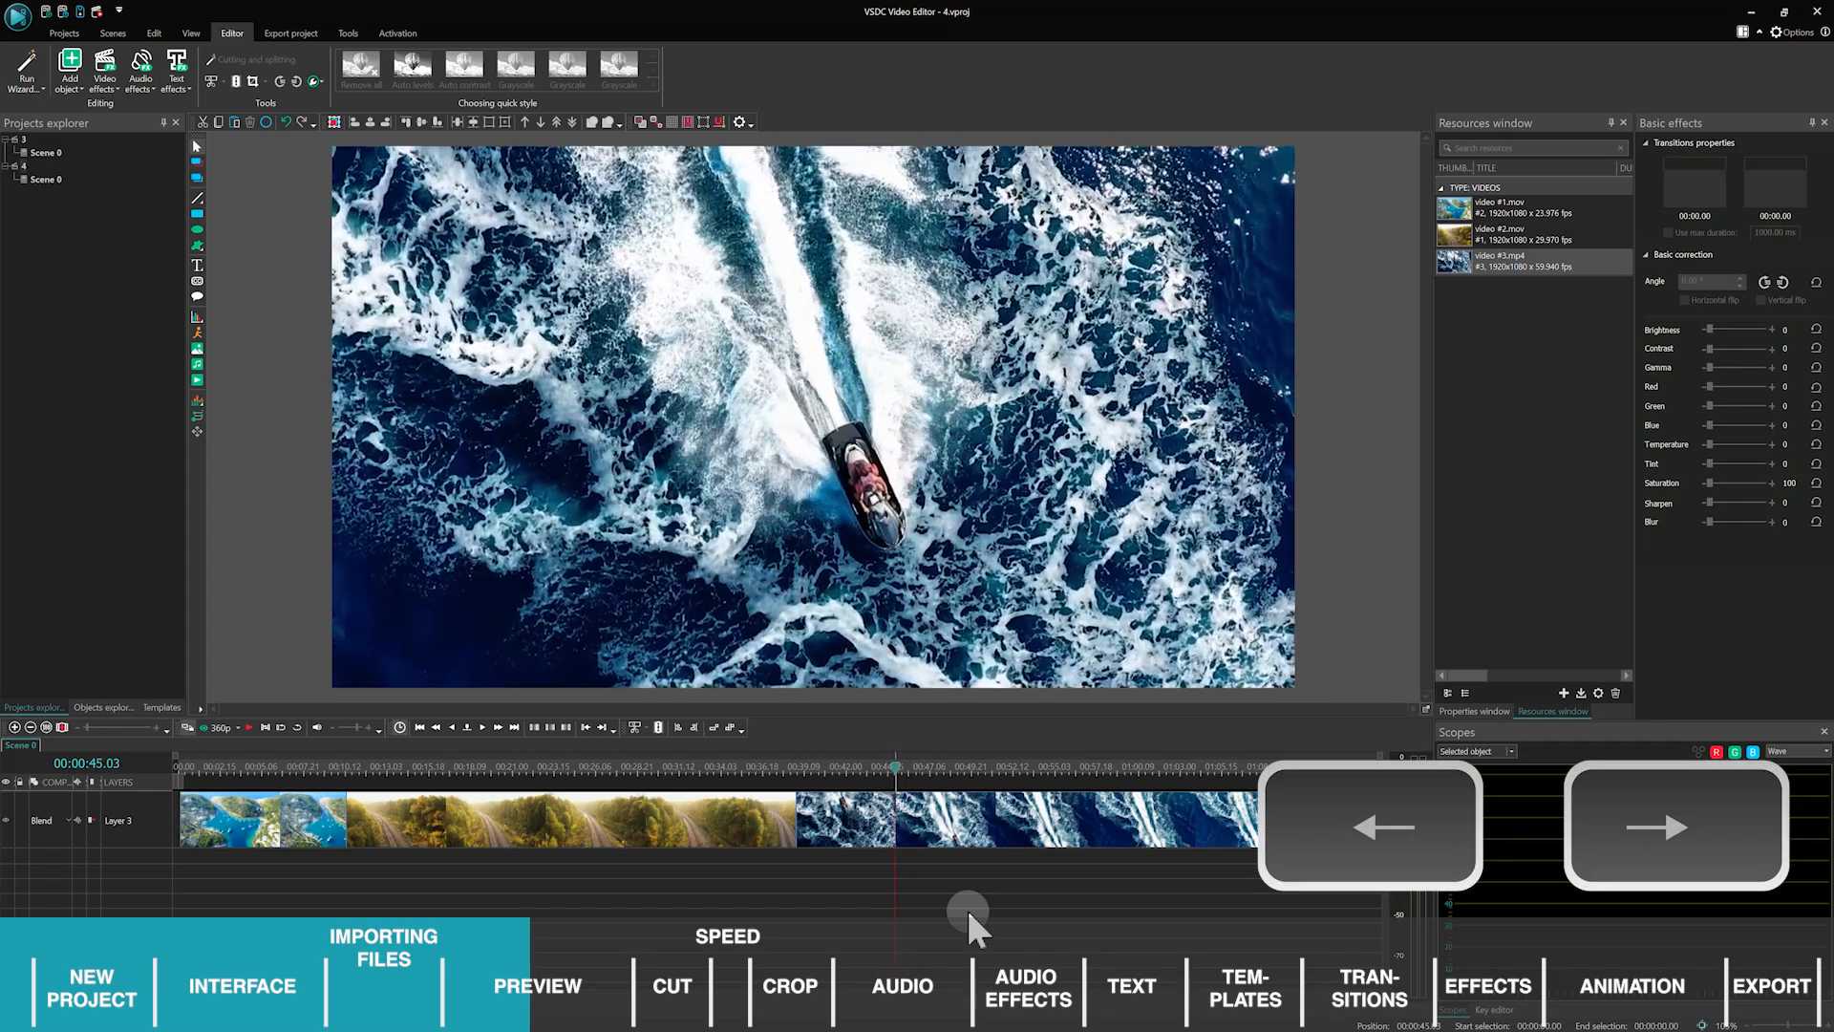
pyautogui.press('Left')
pyautogui.press('Left')
pyautogui.press('Left')
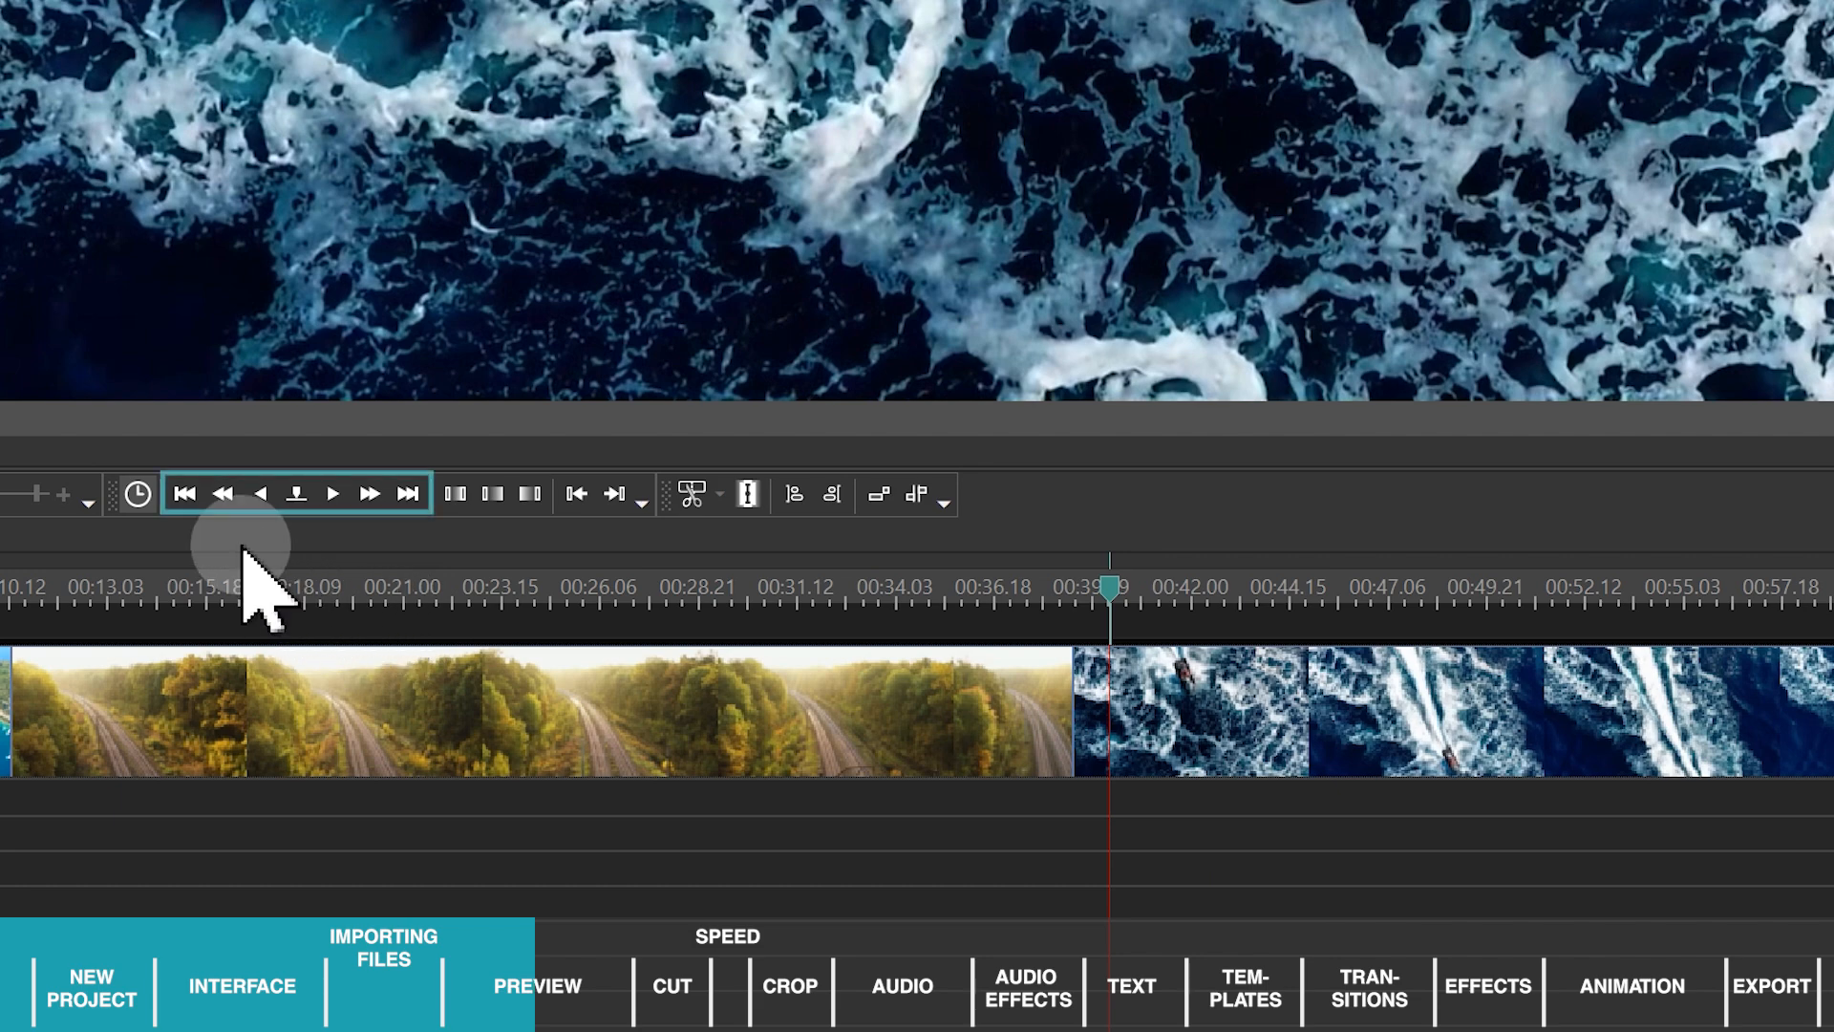
# Try the cursor navigation controls, moving backward and forward through the clips and jumping to the scene's end and start.
pyautogui.click(230, 505)
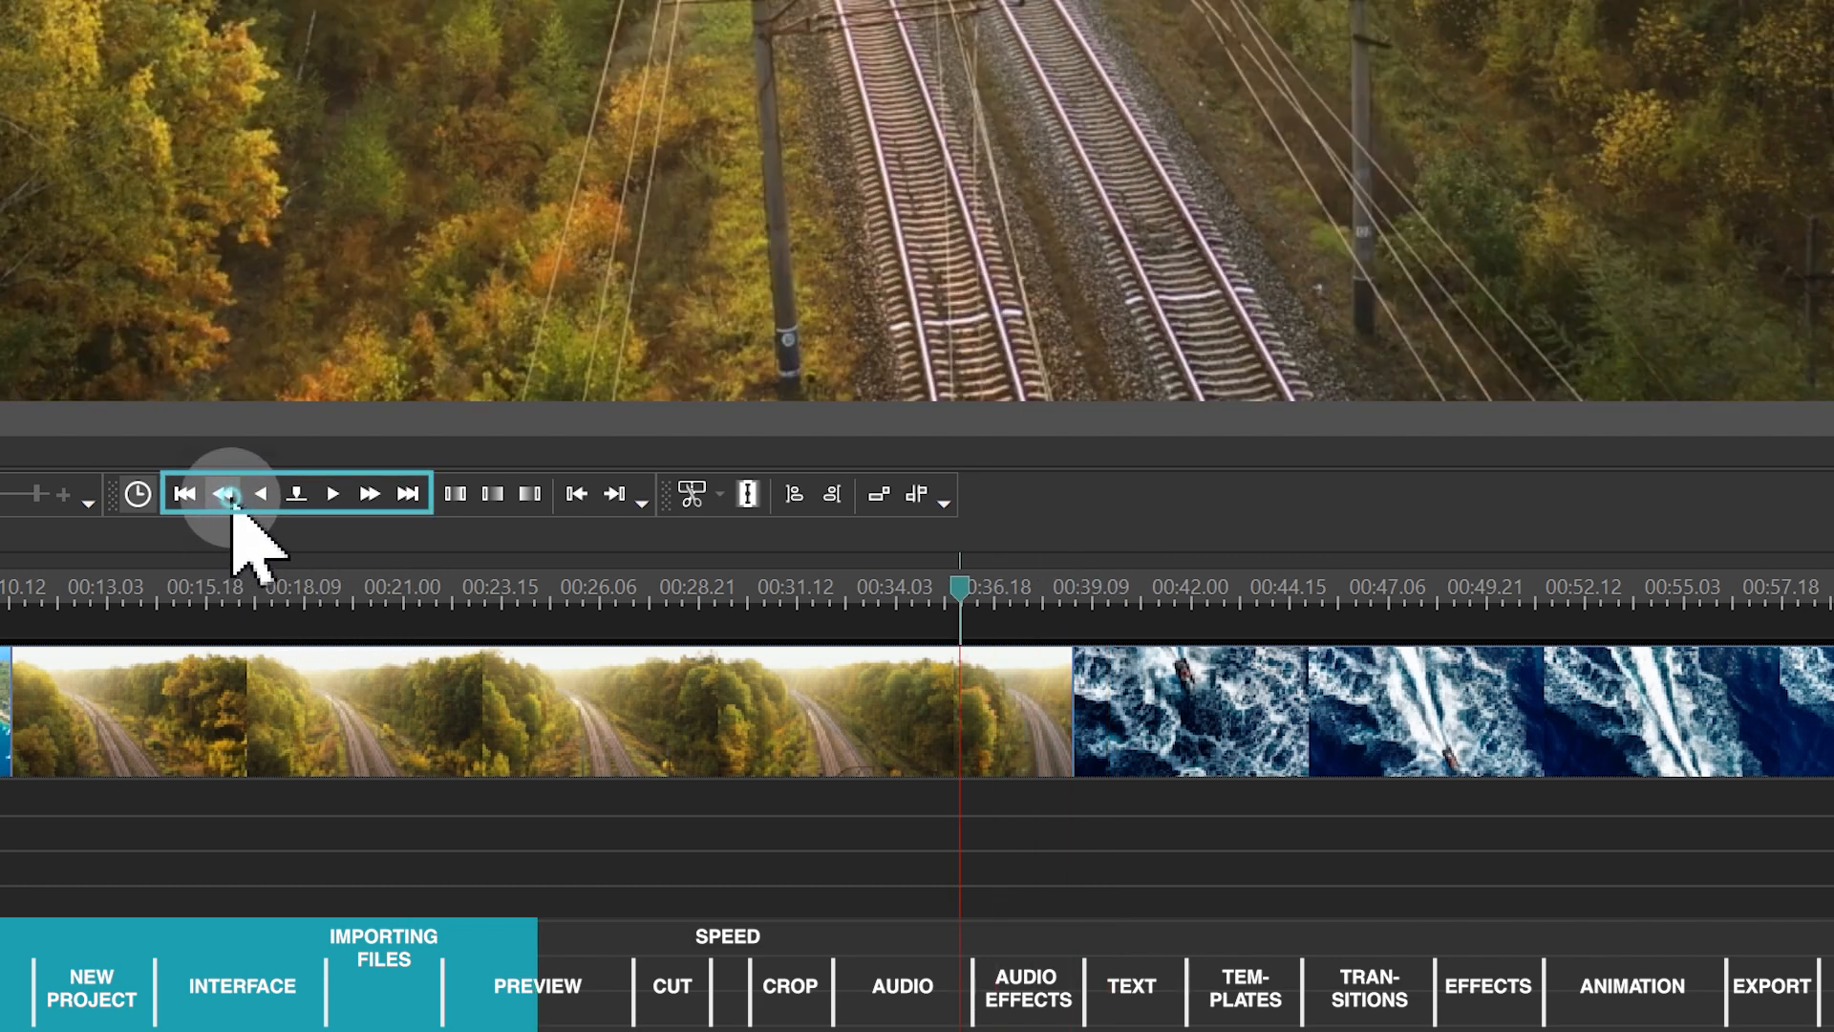
pyautogui.click(332, 495)
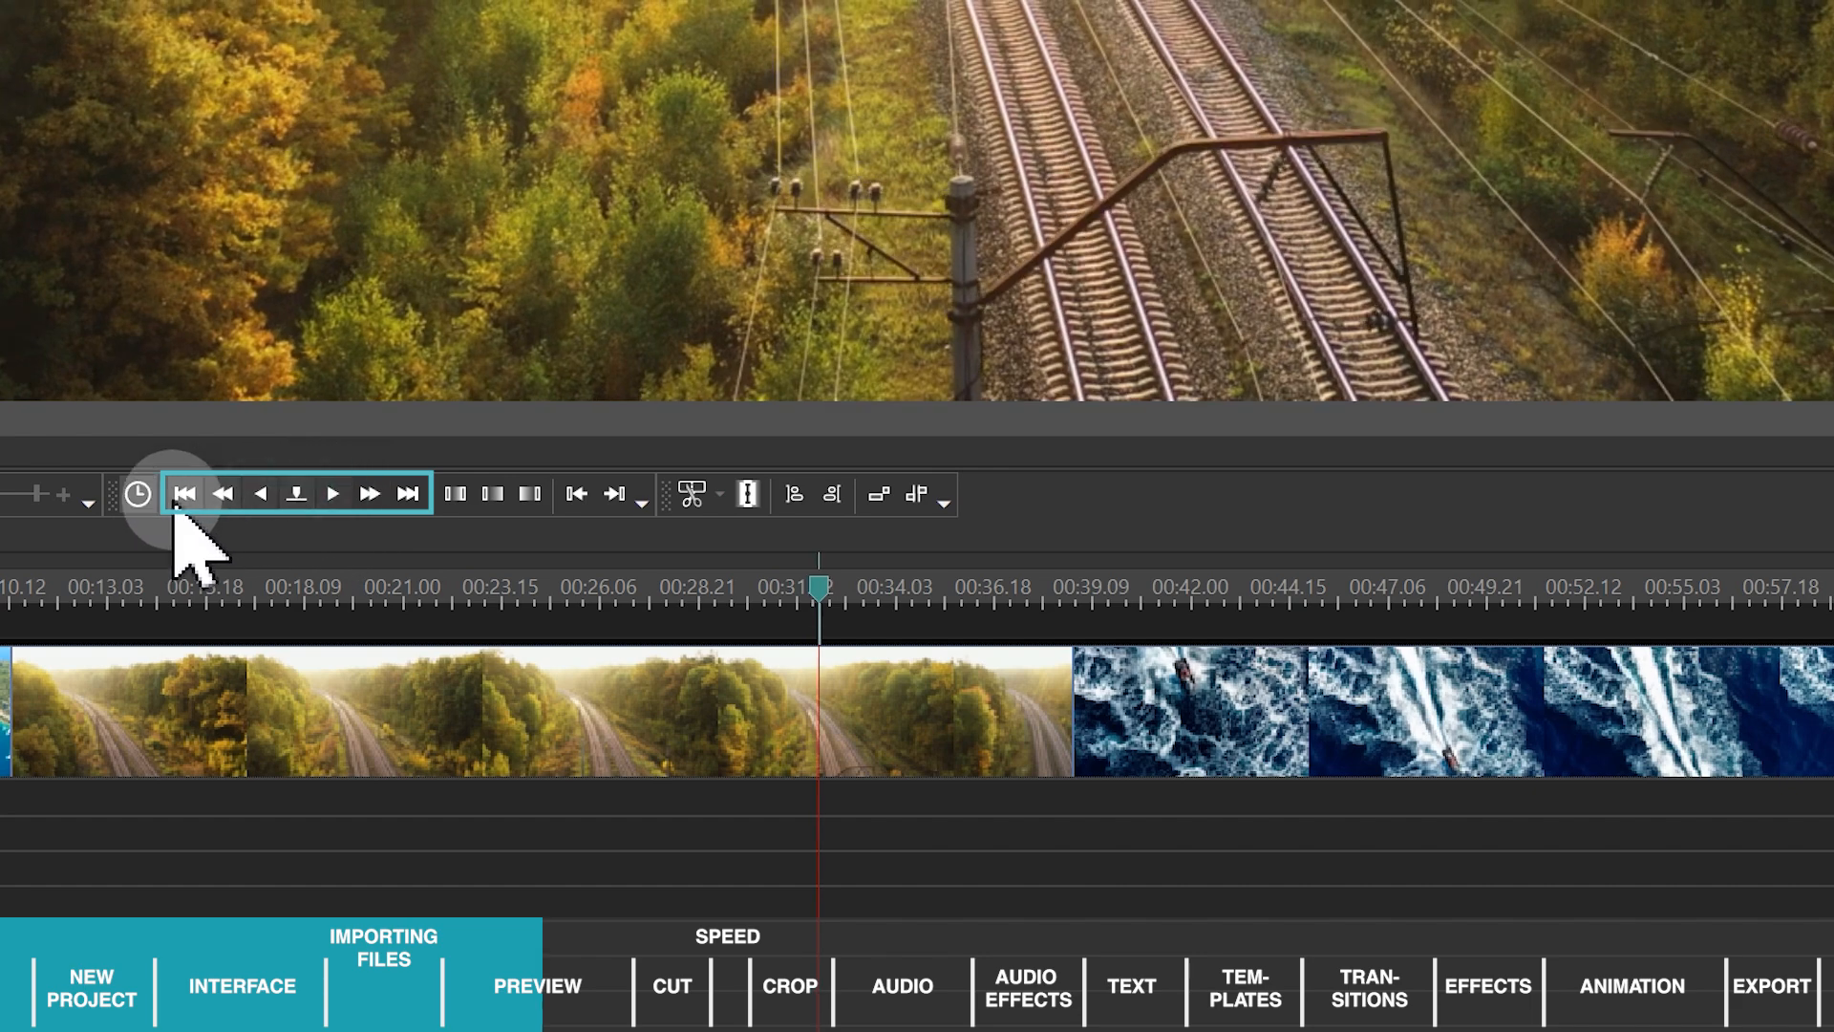
pyautogui.click(276, 499)
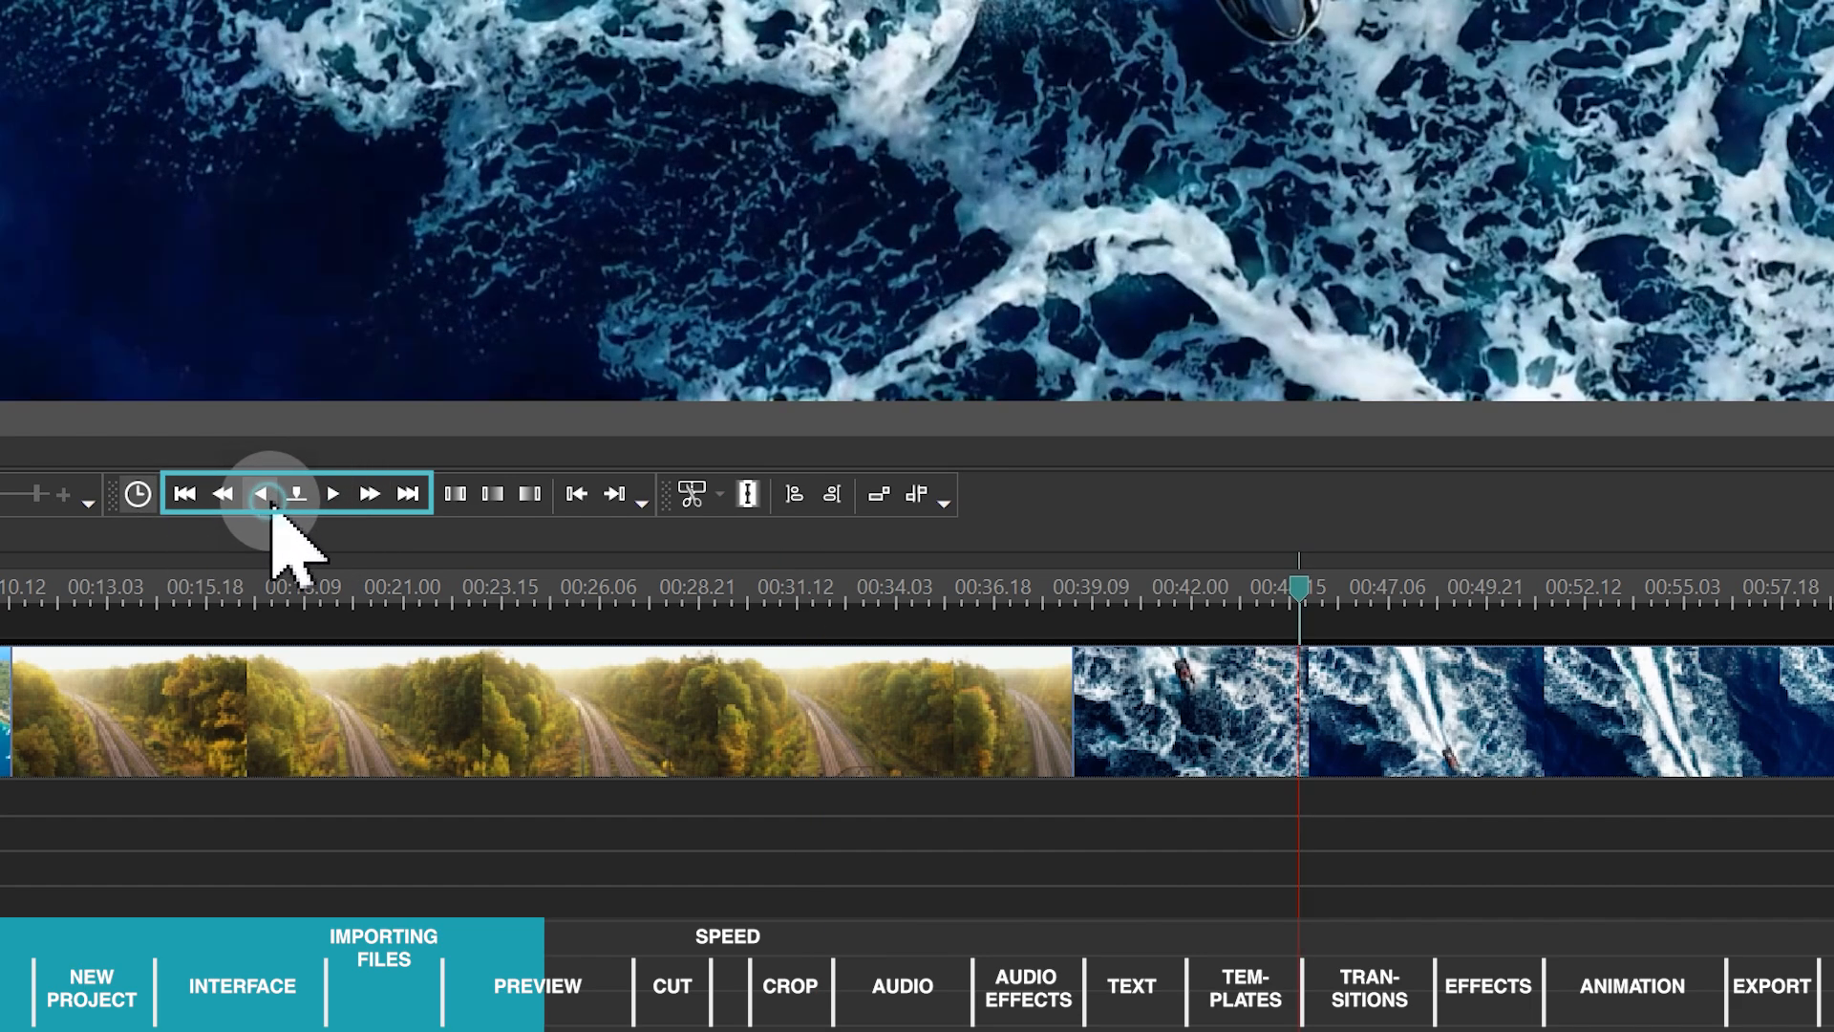
pyautogui.click(411, 504)
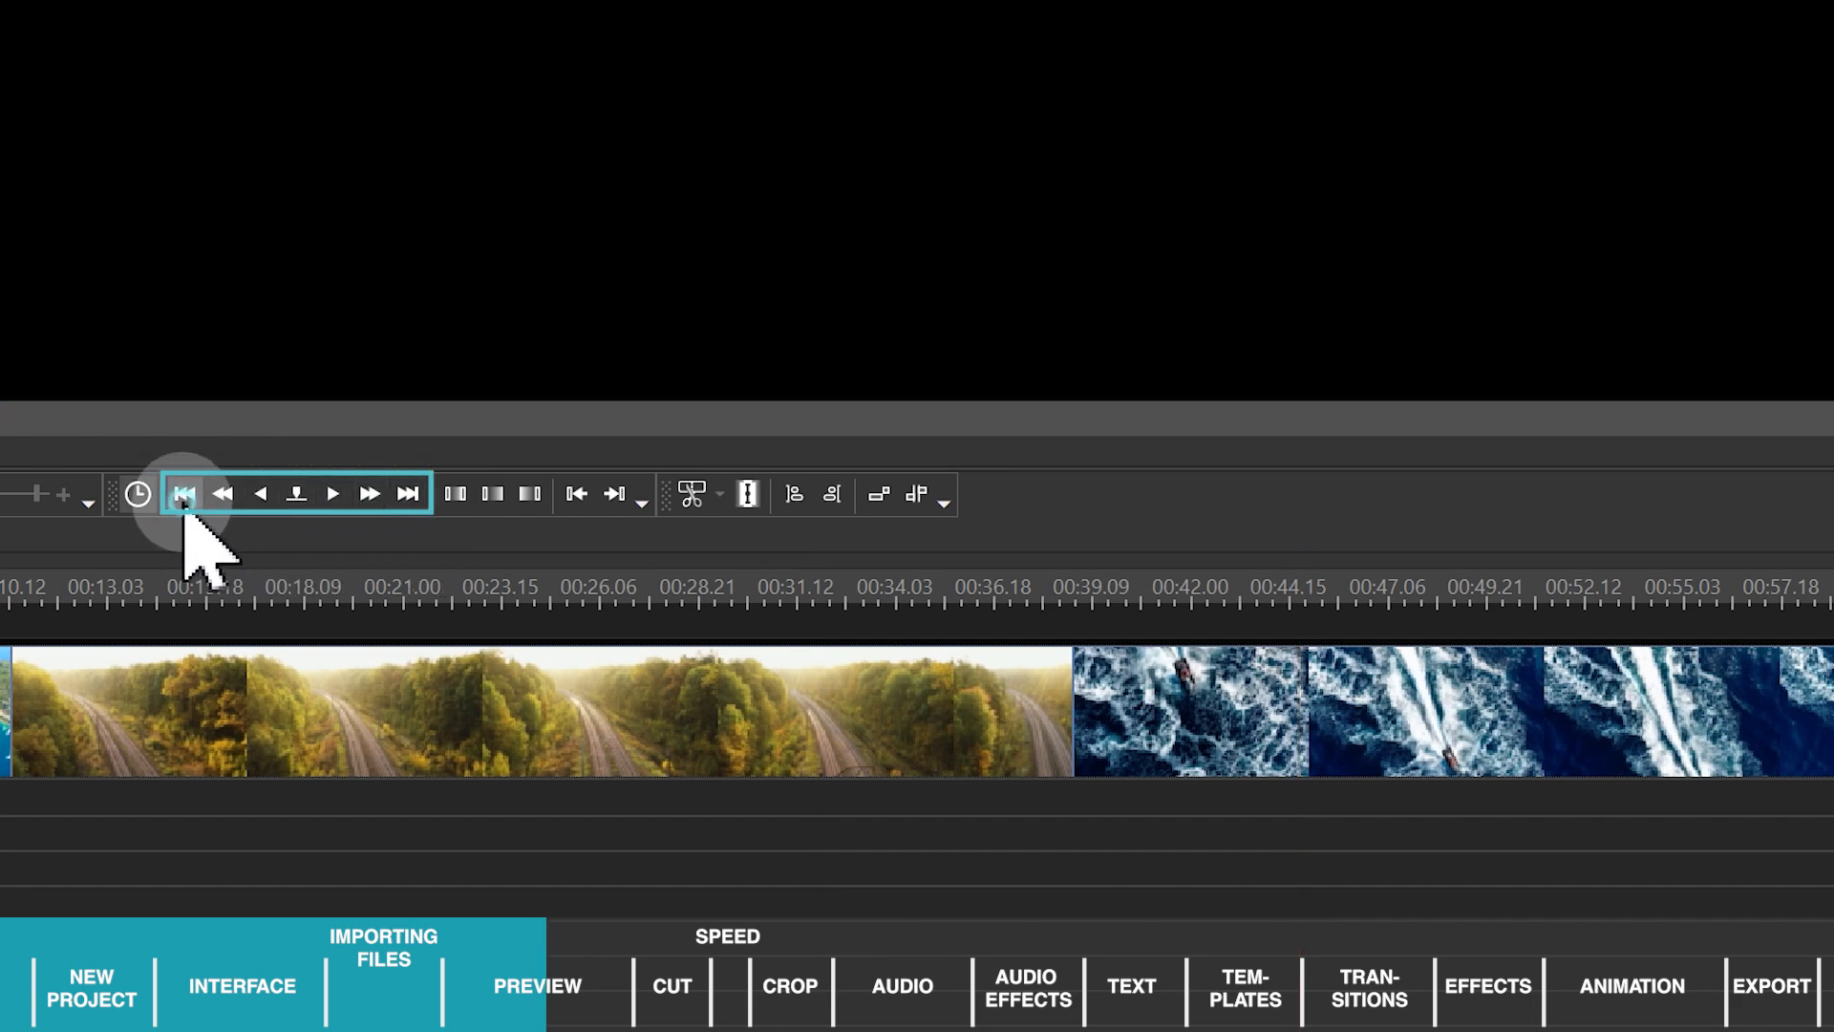
pyautogui.click(182, 502)
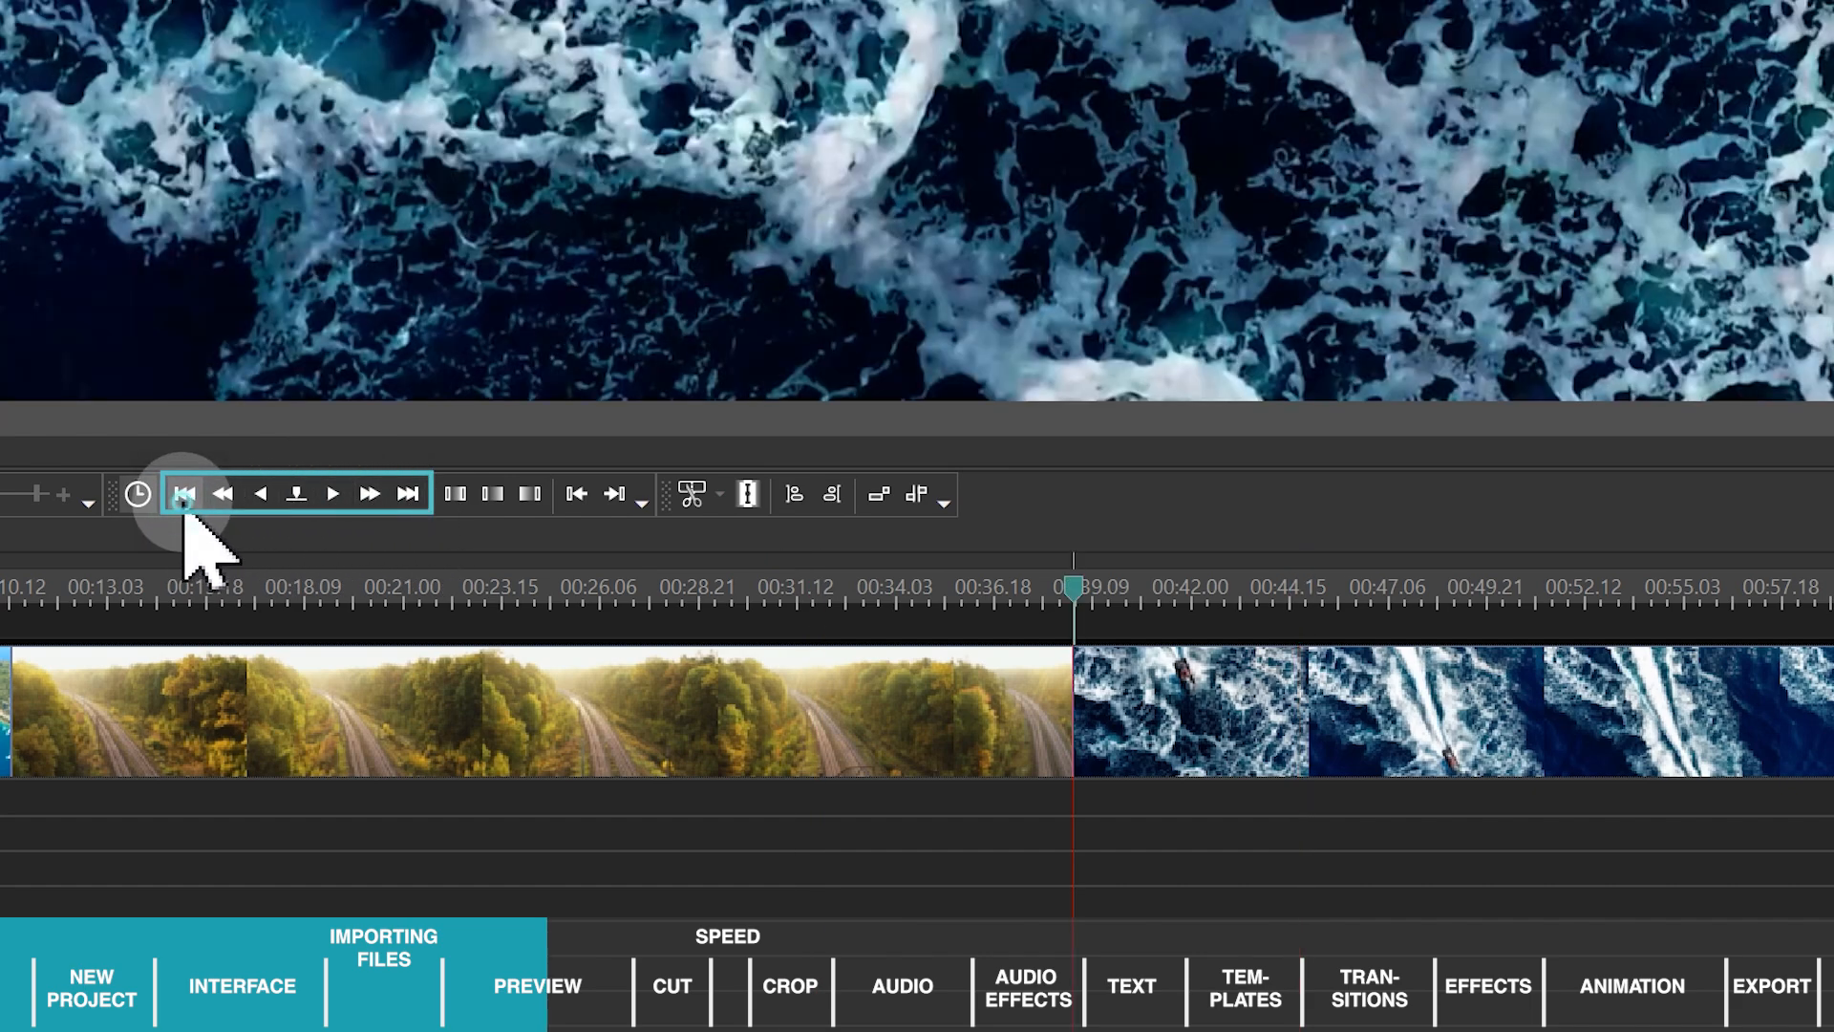
pyautogui.click(183, 501)
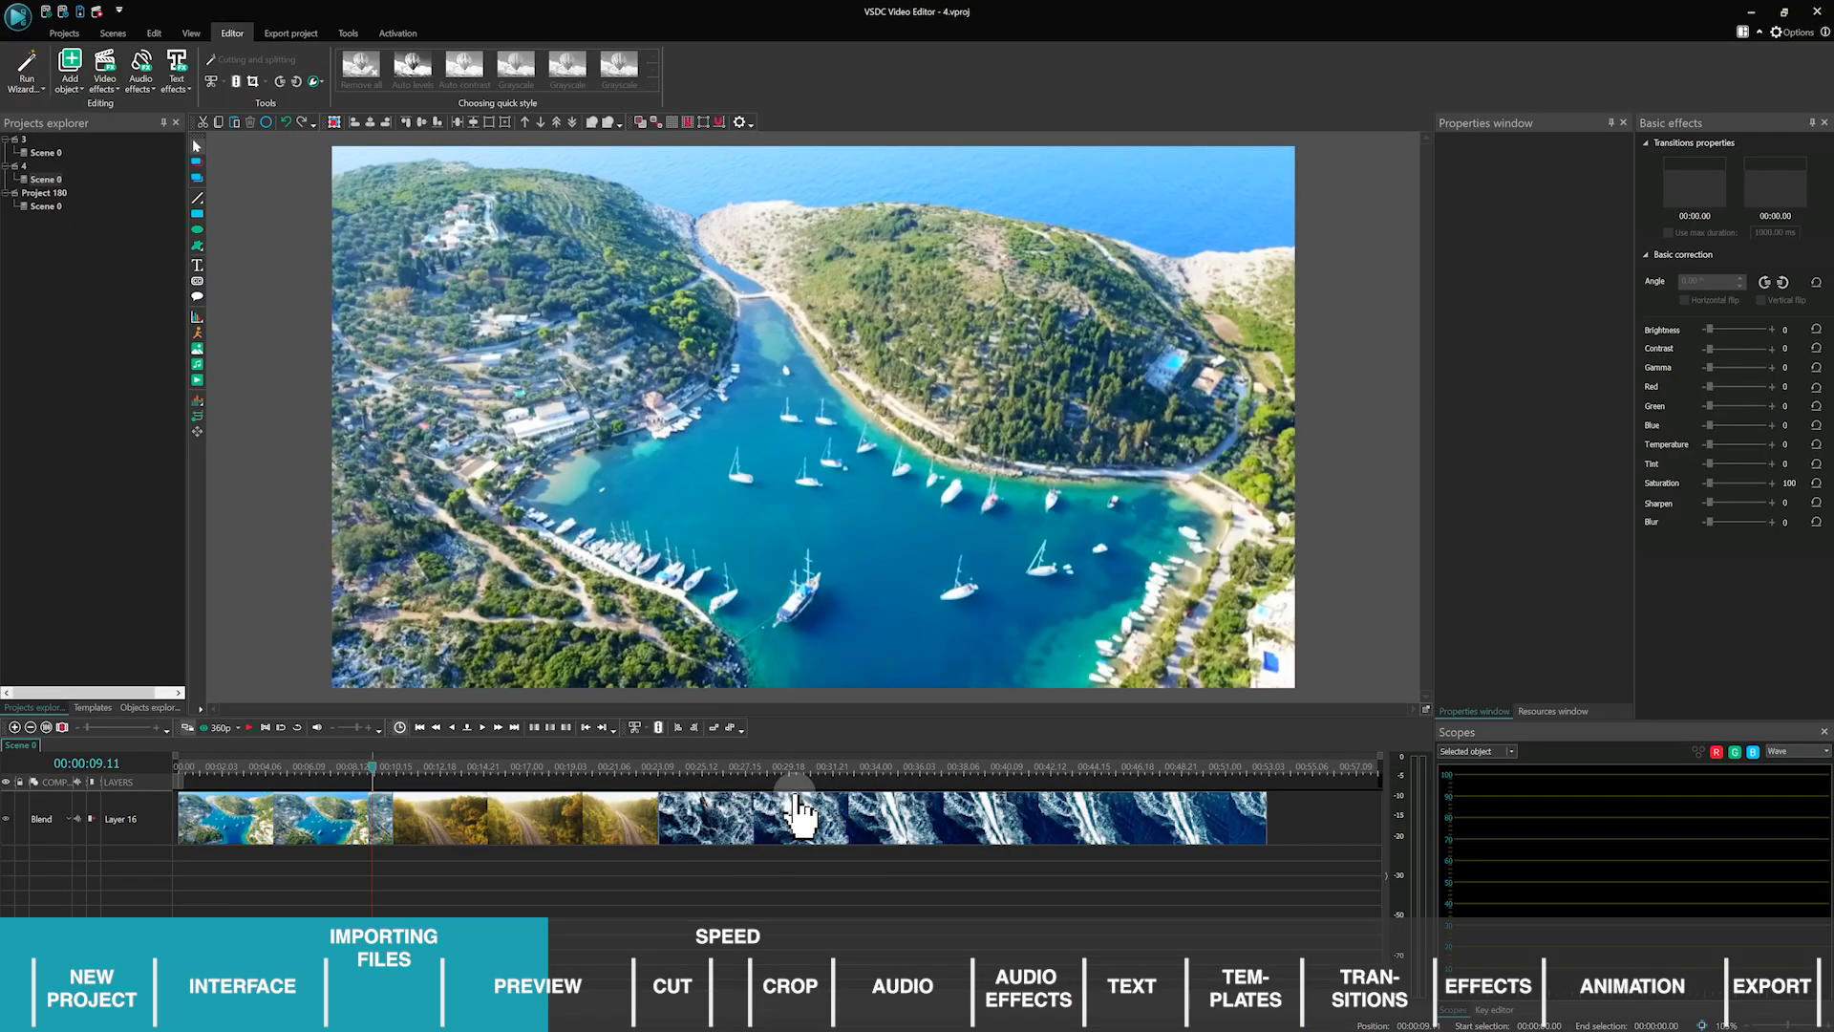
# Move the video #3 clip to a separate layer below Layer 16 and shift it earlier to overlap the end of video #2.
pyautogui.moveTo(798, 812)
pyautogui.mouseDown()
pyautogui.moveTo(798, 860)
pyautogui.moveTo(724, 855)
pyautogui.moveTo(831, 861)
pyautogui.moveTo(812, 818)
pyautogui.mouseUp()
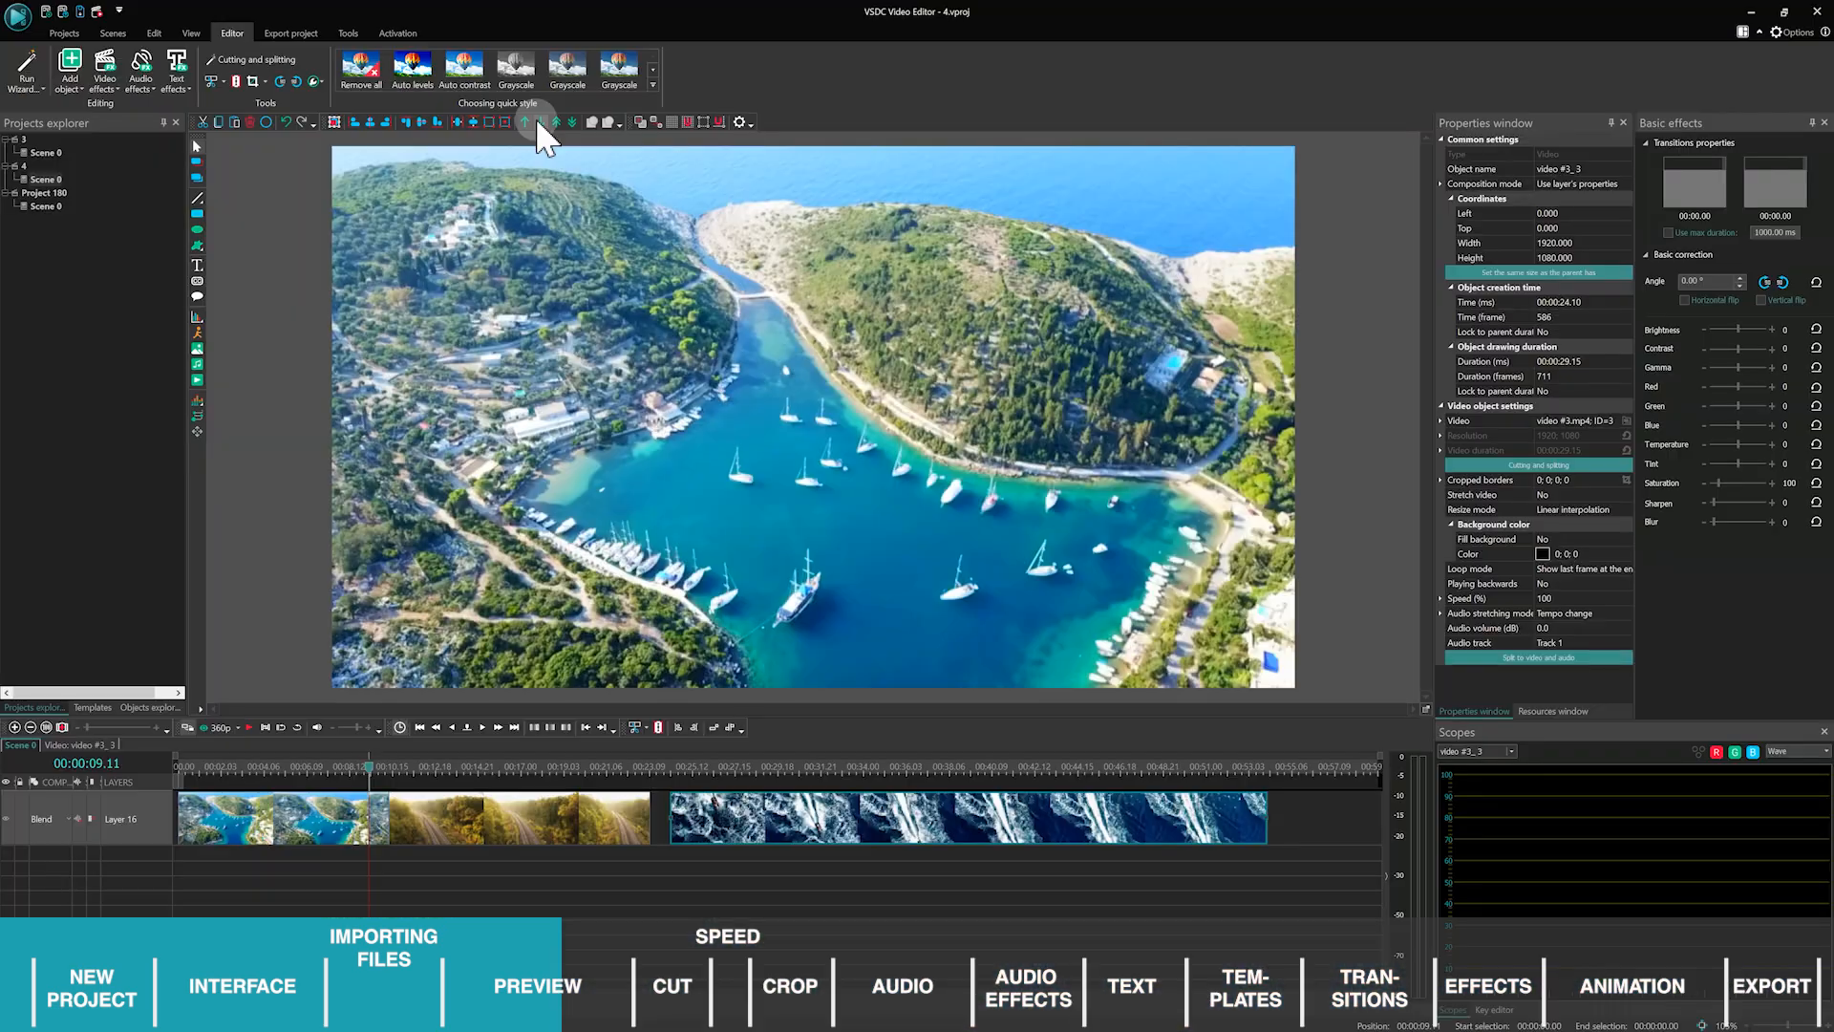
pyautogui.click(538, 122)
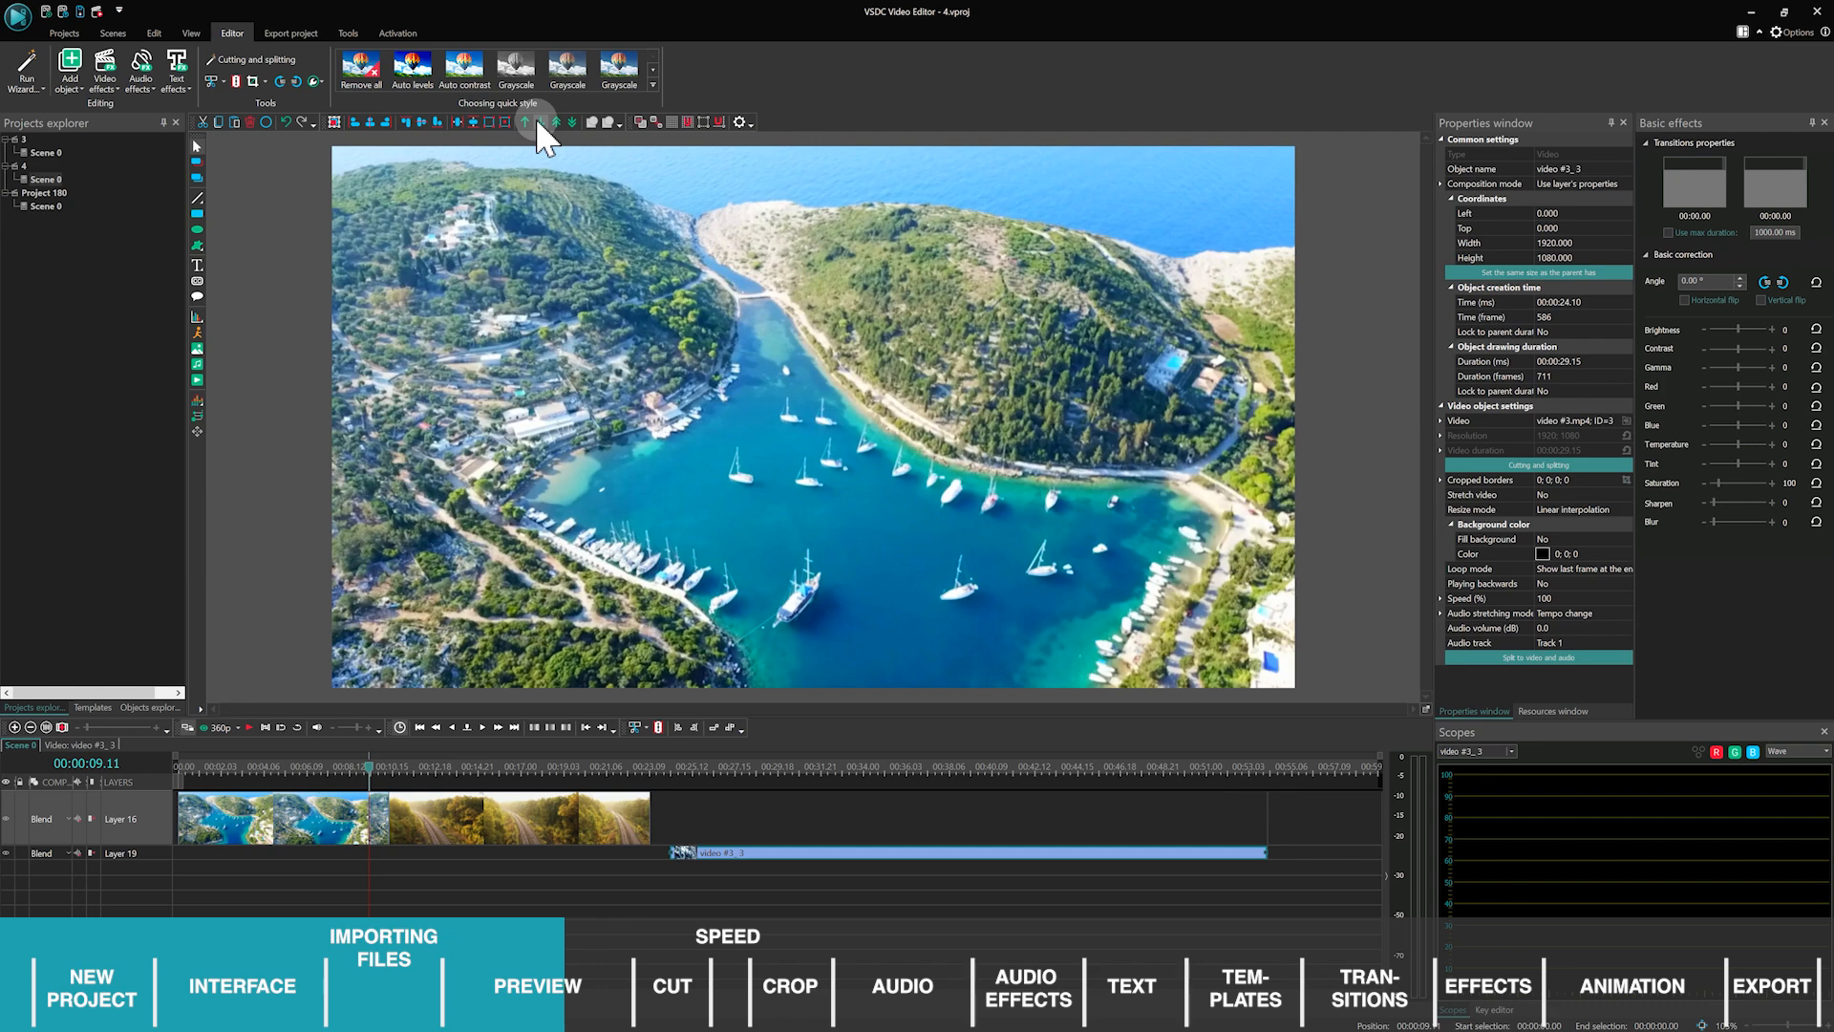
pyautogui.moveTo(731, 870); pyautogui.dragTo(616, 864)
# Place the timeline cursor at 00:00:19.01 and play the preview of the overlapping clips.
pyautogui.click(605, 769)
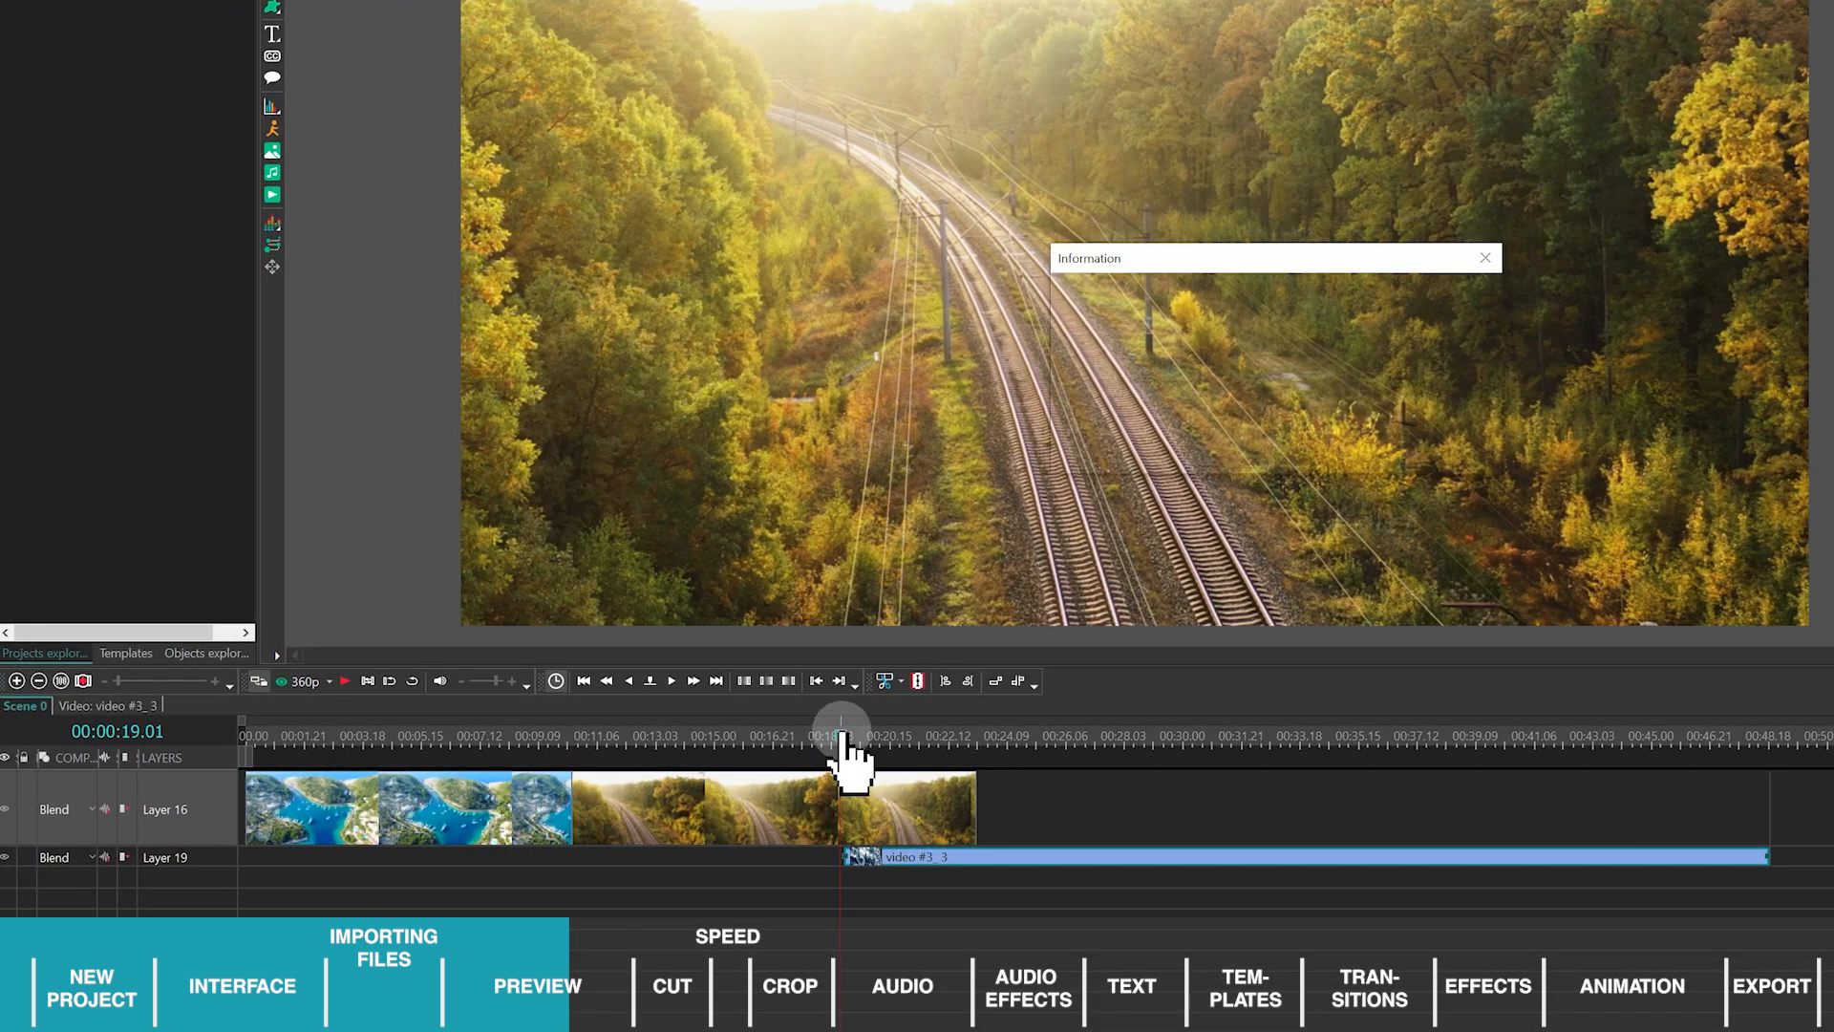
pyautogui.press('space')
pyautogui.press('space')
# Increase the height of Layer 19 to show its thumbnails and zoom in on the timeline scale.
pyautogui.moveTo(82, 866); pyautogui.dragTo(82, 914)
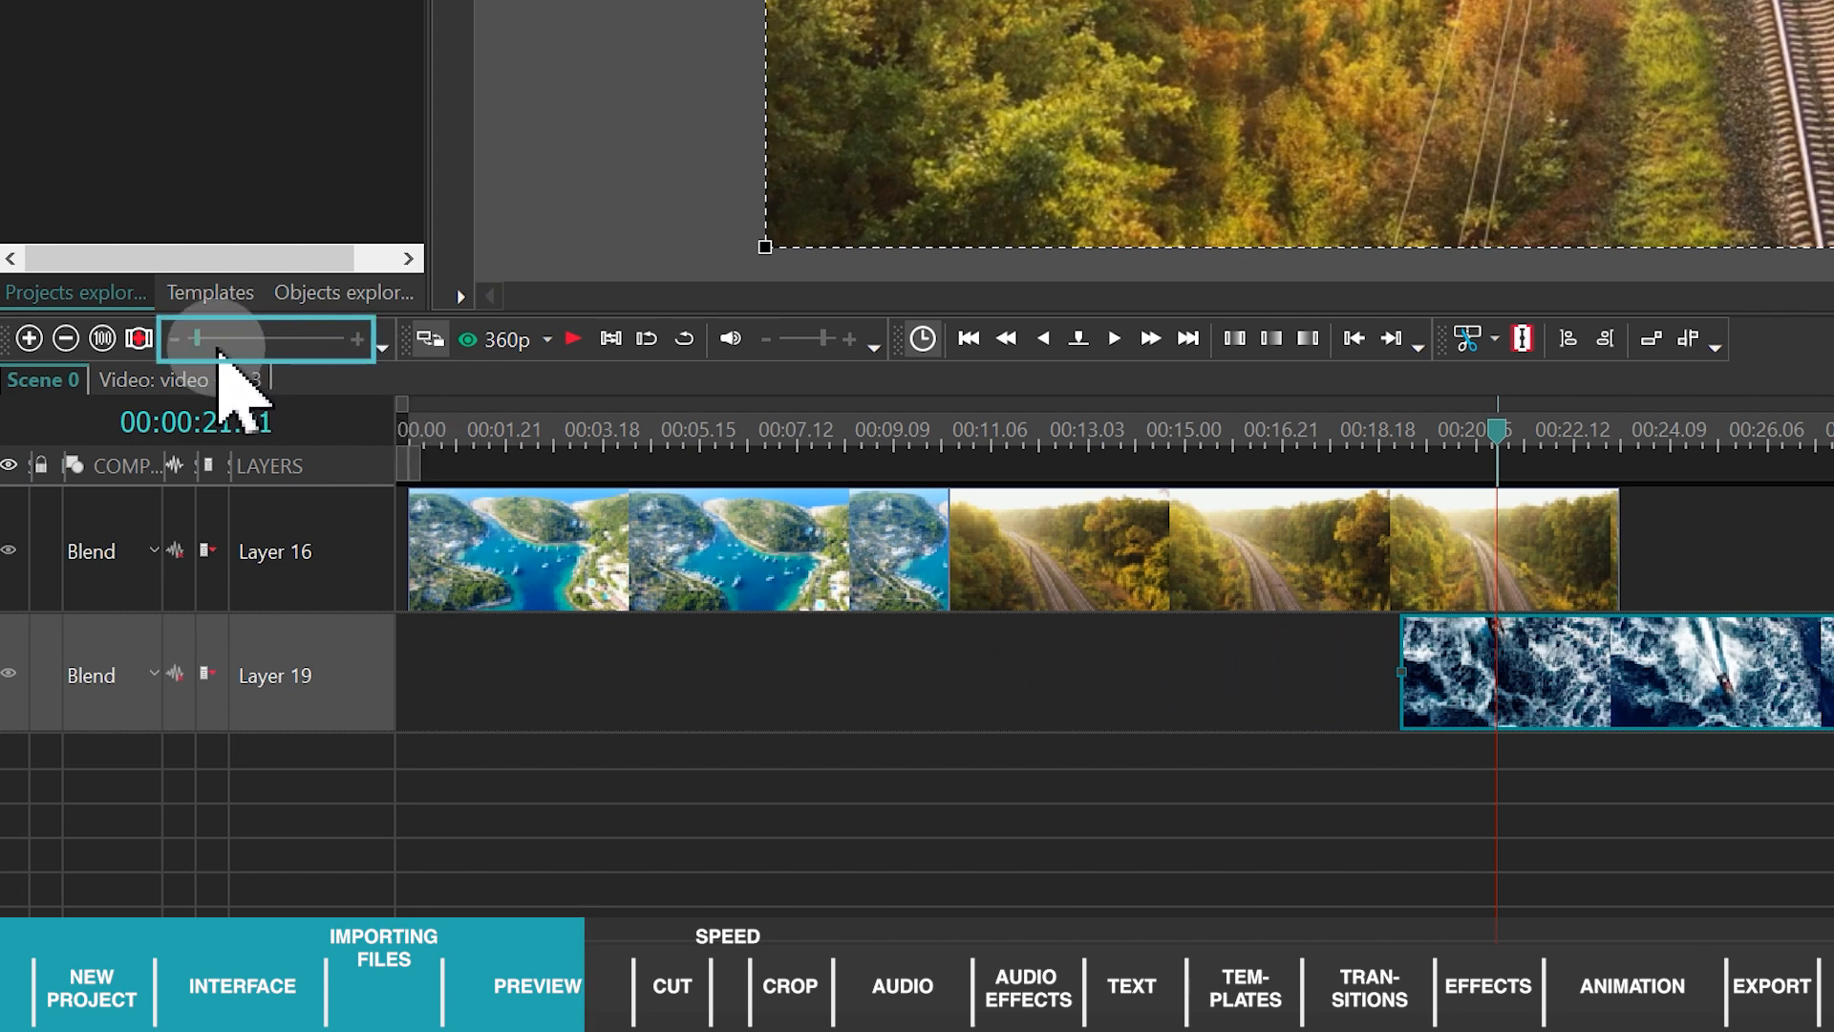
pyautogui.moveTo(201, 341); pyautogui.dragTo(294, 344)
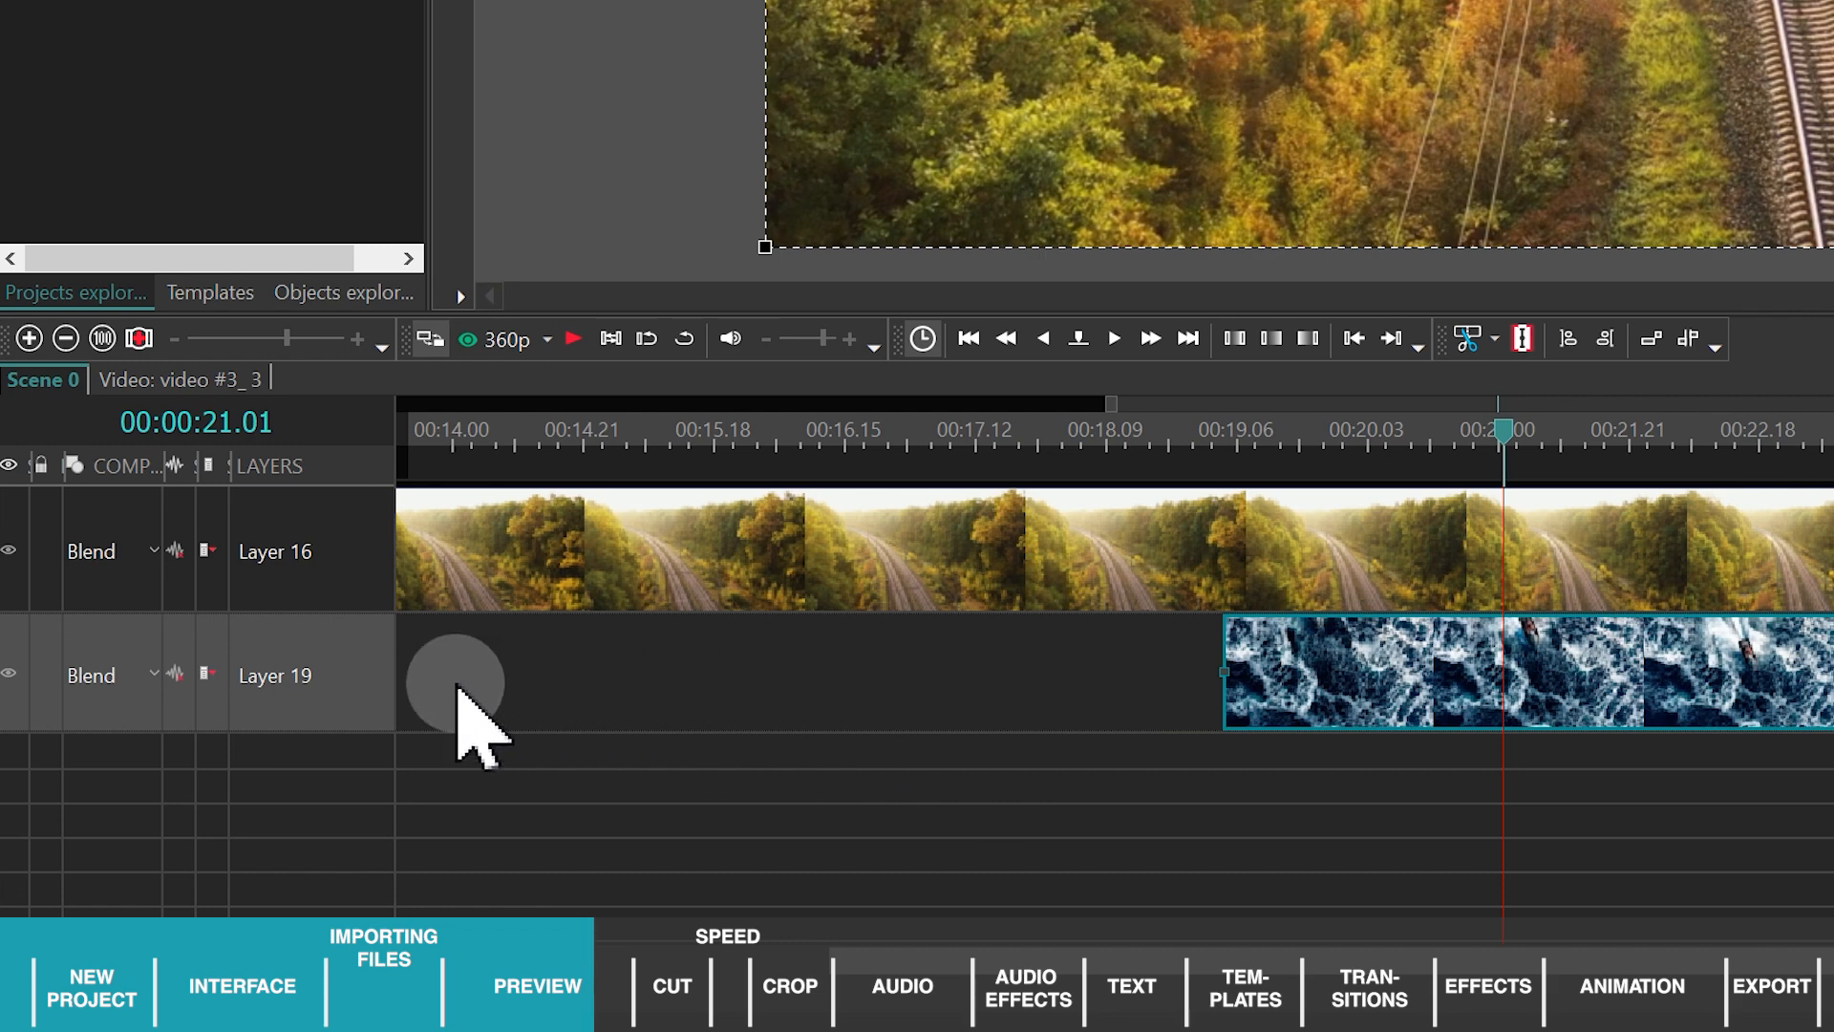
# Show the audio waveform on Layer 19, make the layer taller, and set the waveform's fixed height to 63%.
pyautogui.click(189, 678)
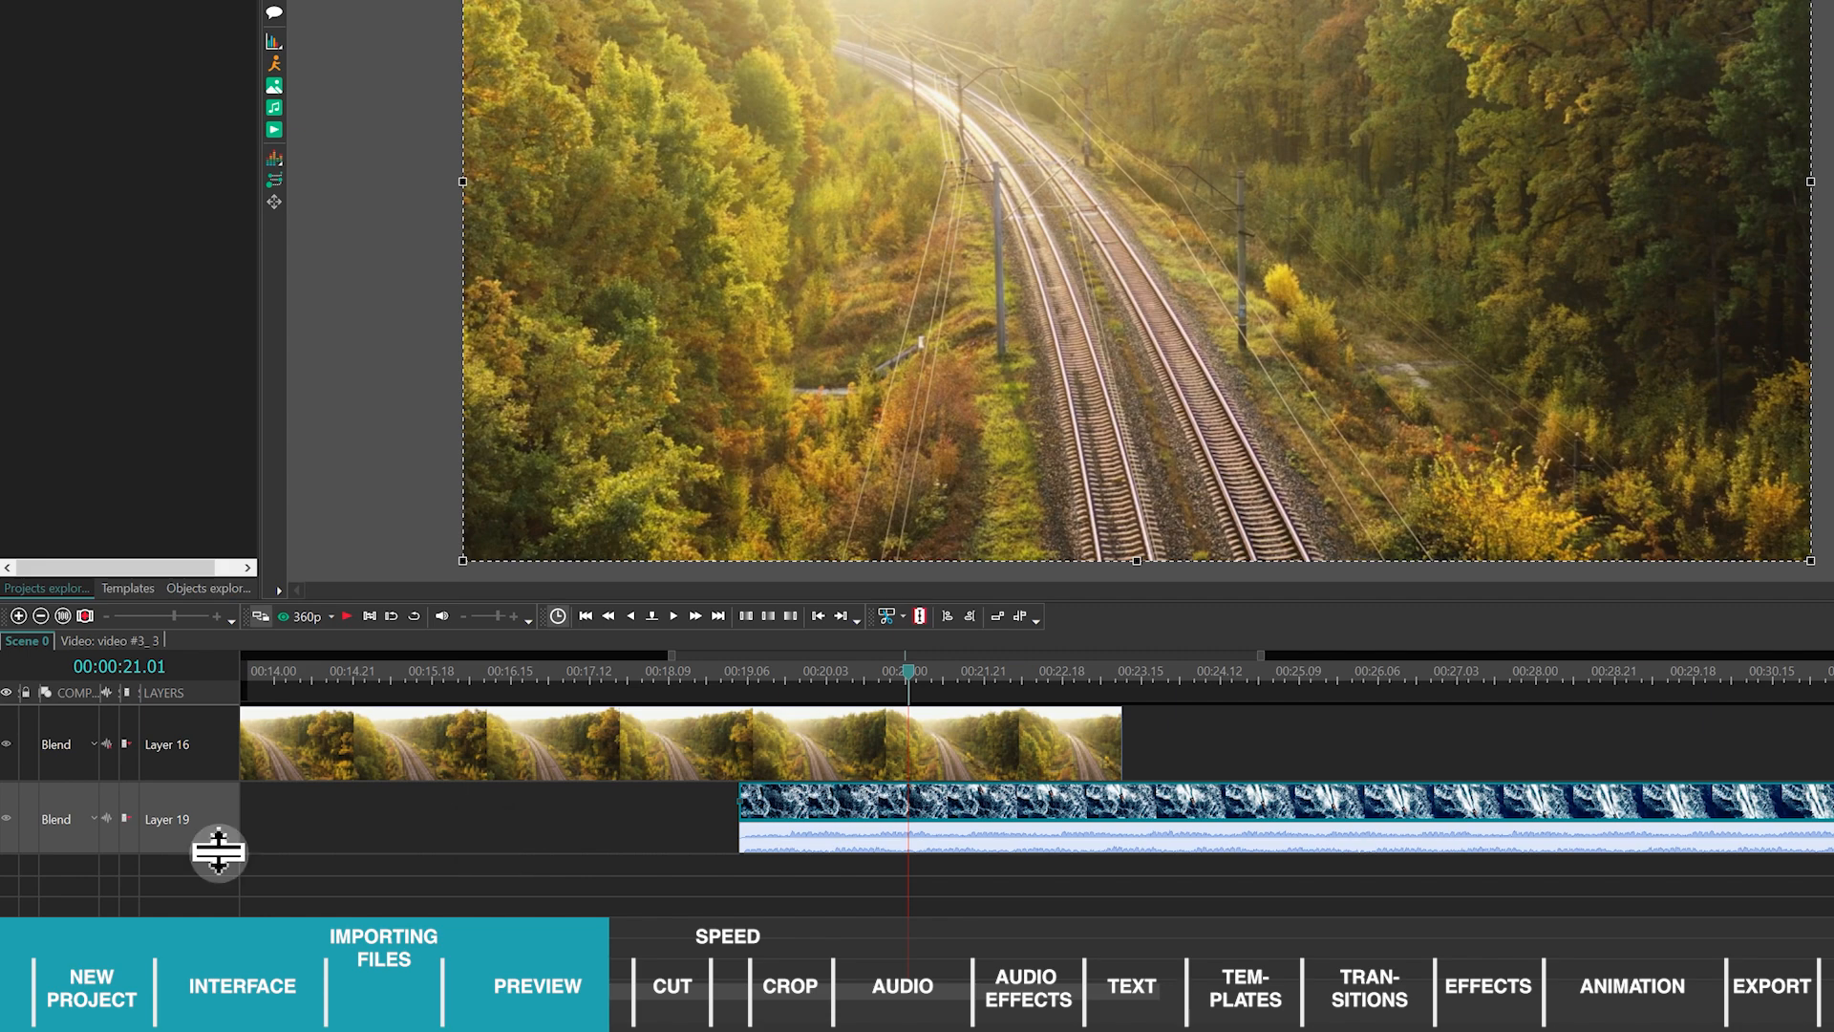
pyautogui.moveTo(213, 854); pyautogui.dragTo(213, 913)
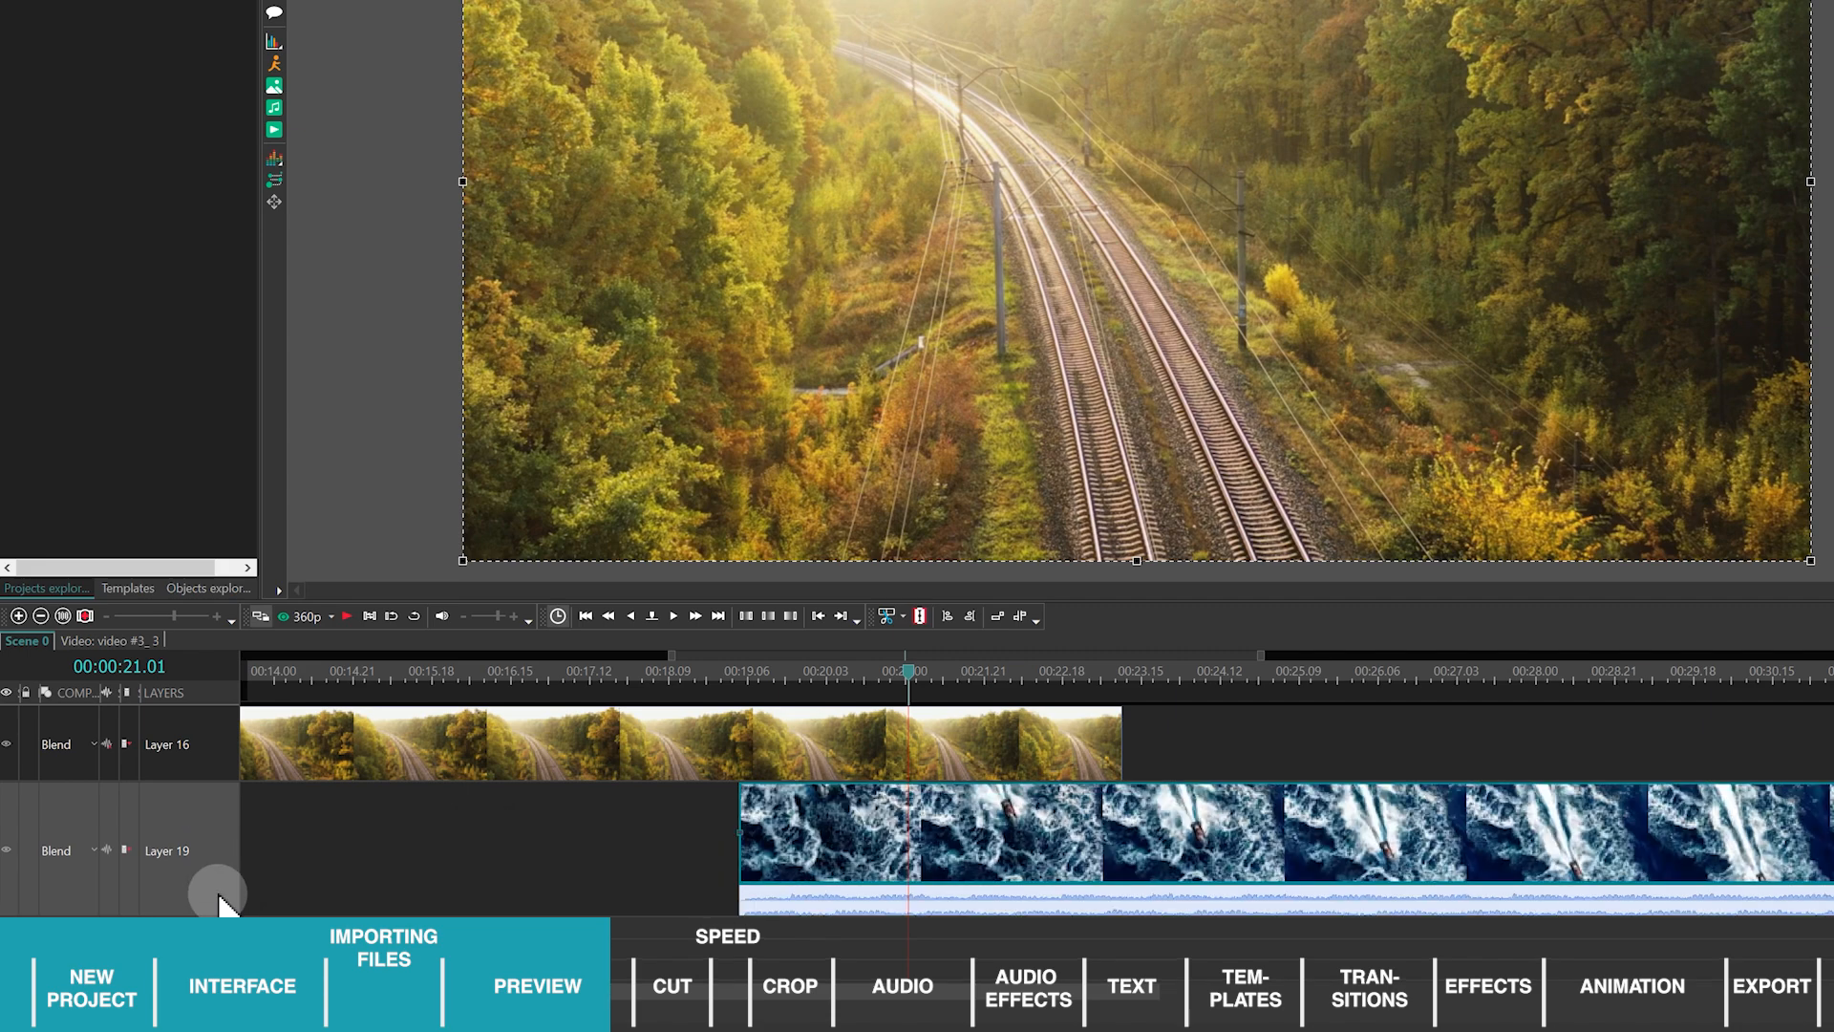
pyautogui.click(107, 850)
pyautogui.click(108, 849)
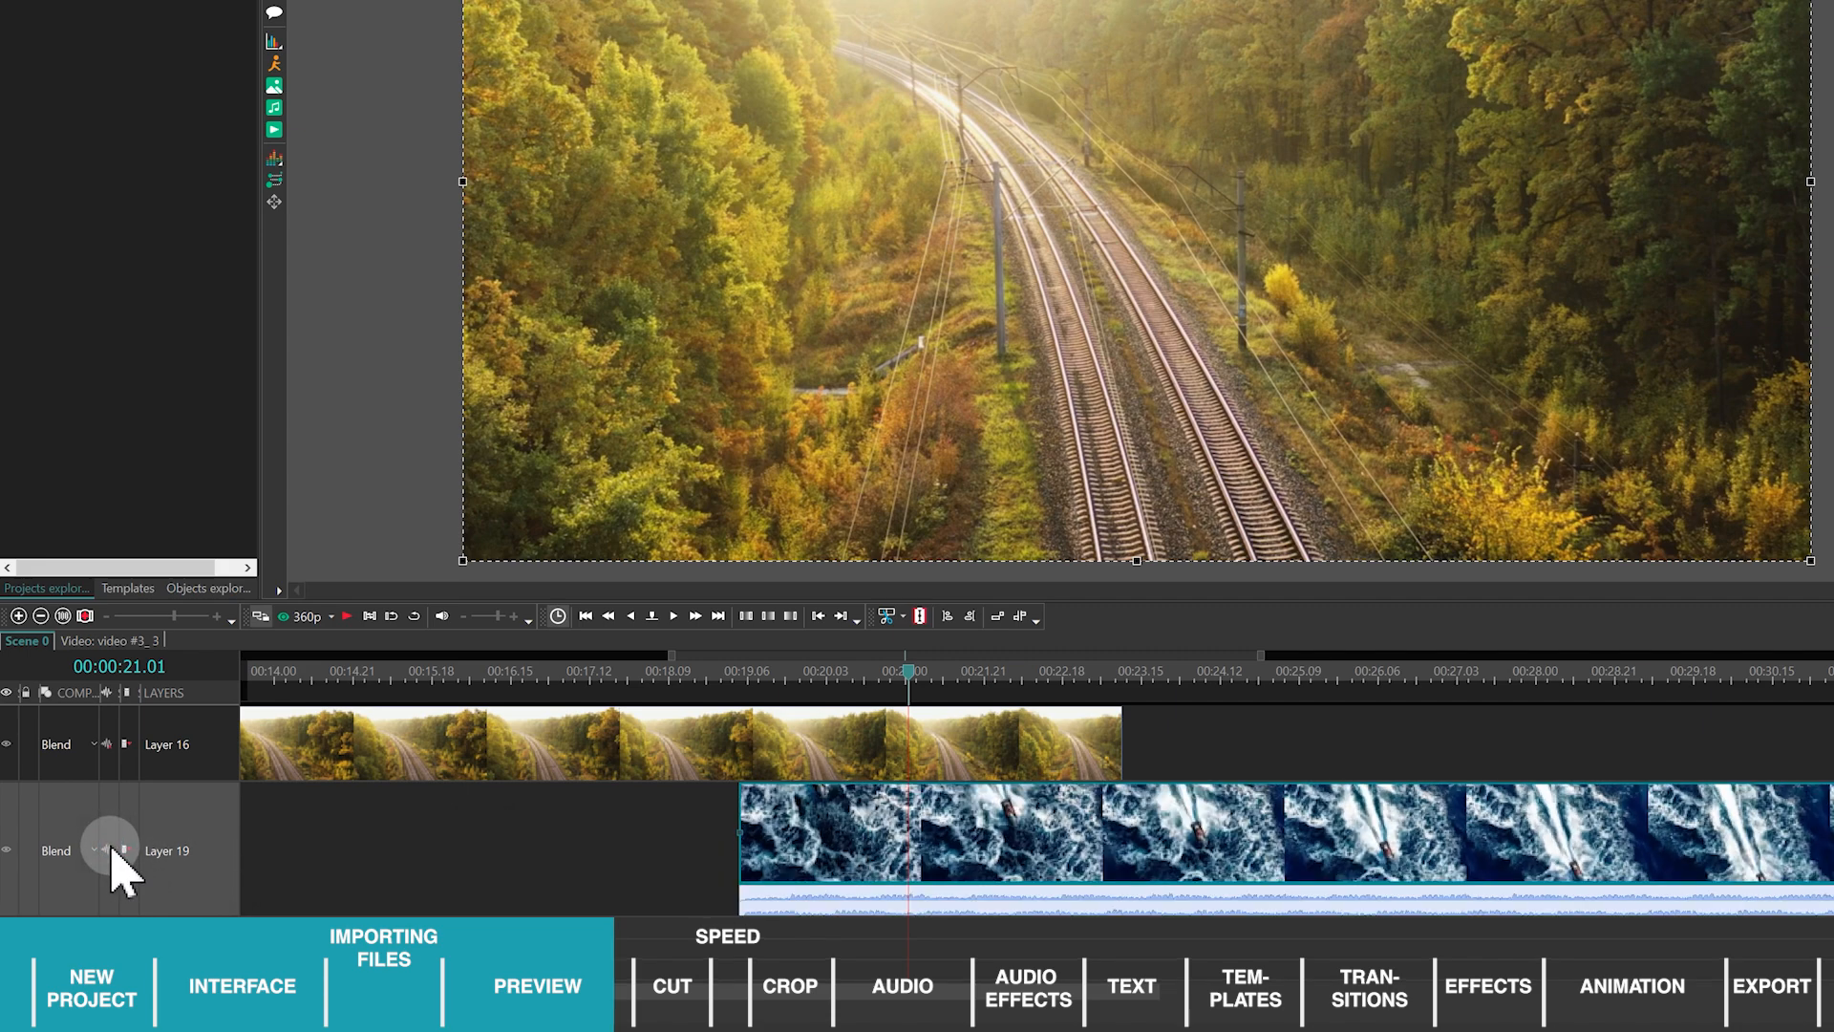
pyautogui.click(112, 850)
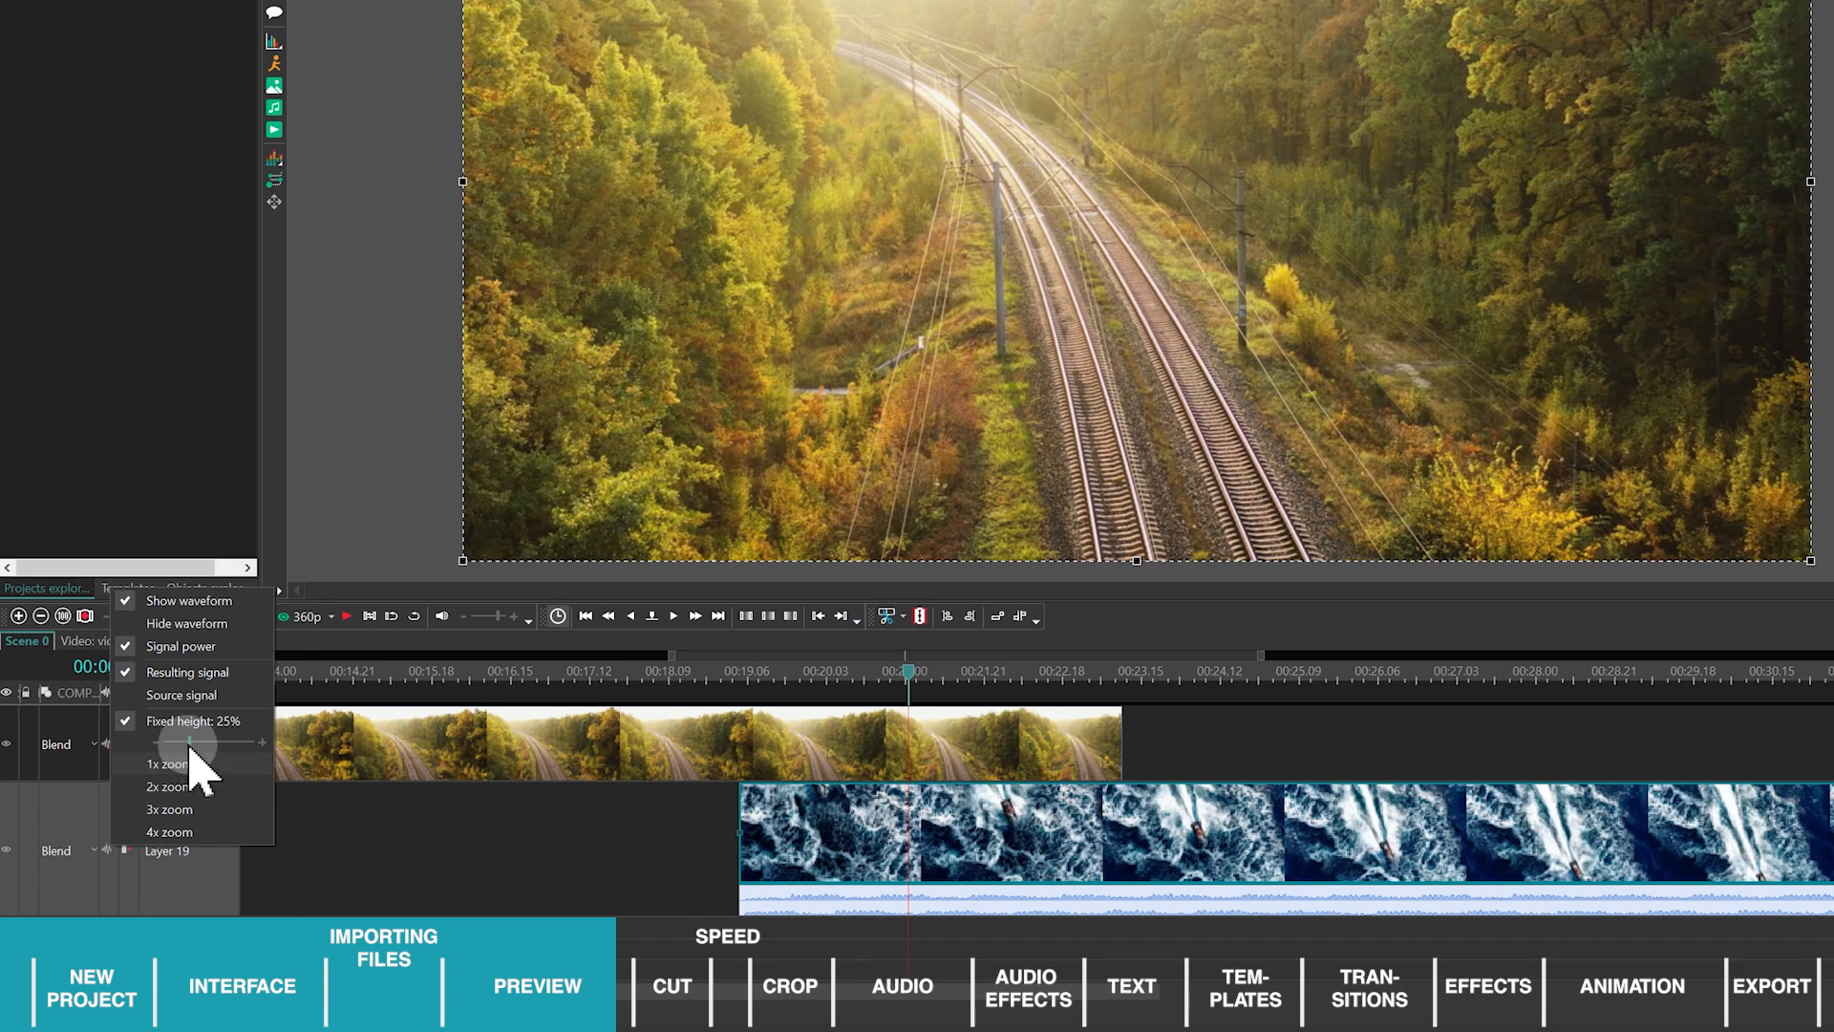
pyautogui.moveTo(190, 743); pyautogui.dragTo(226, 762)
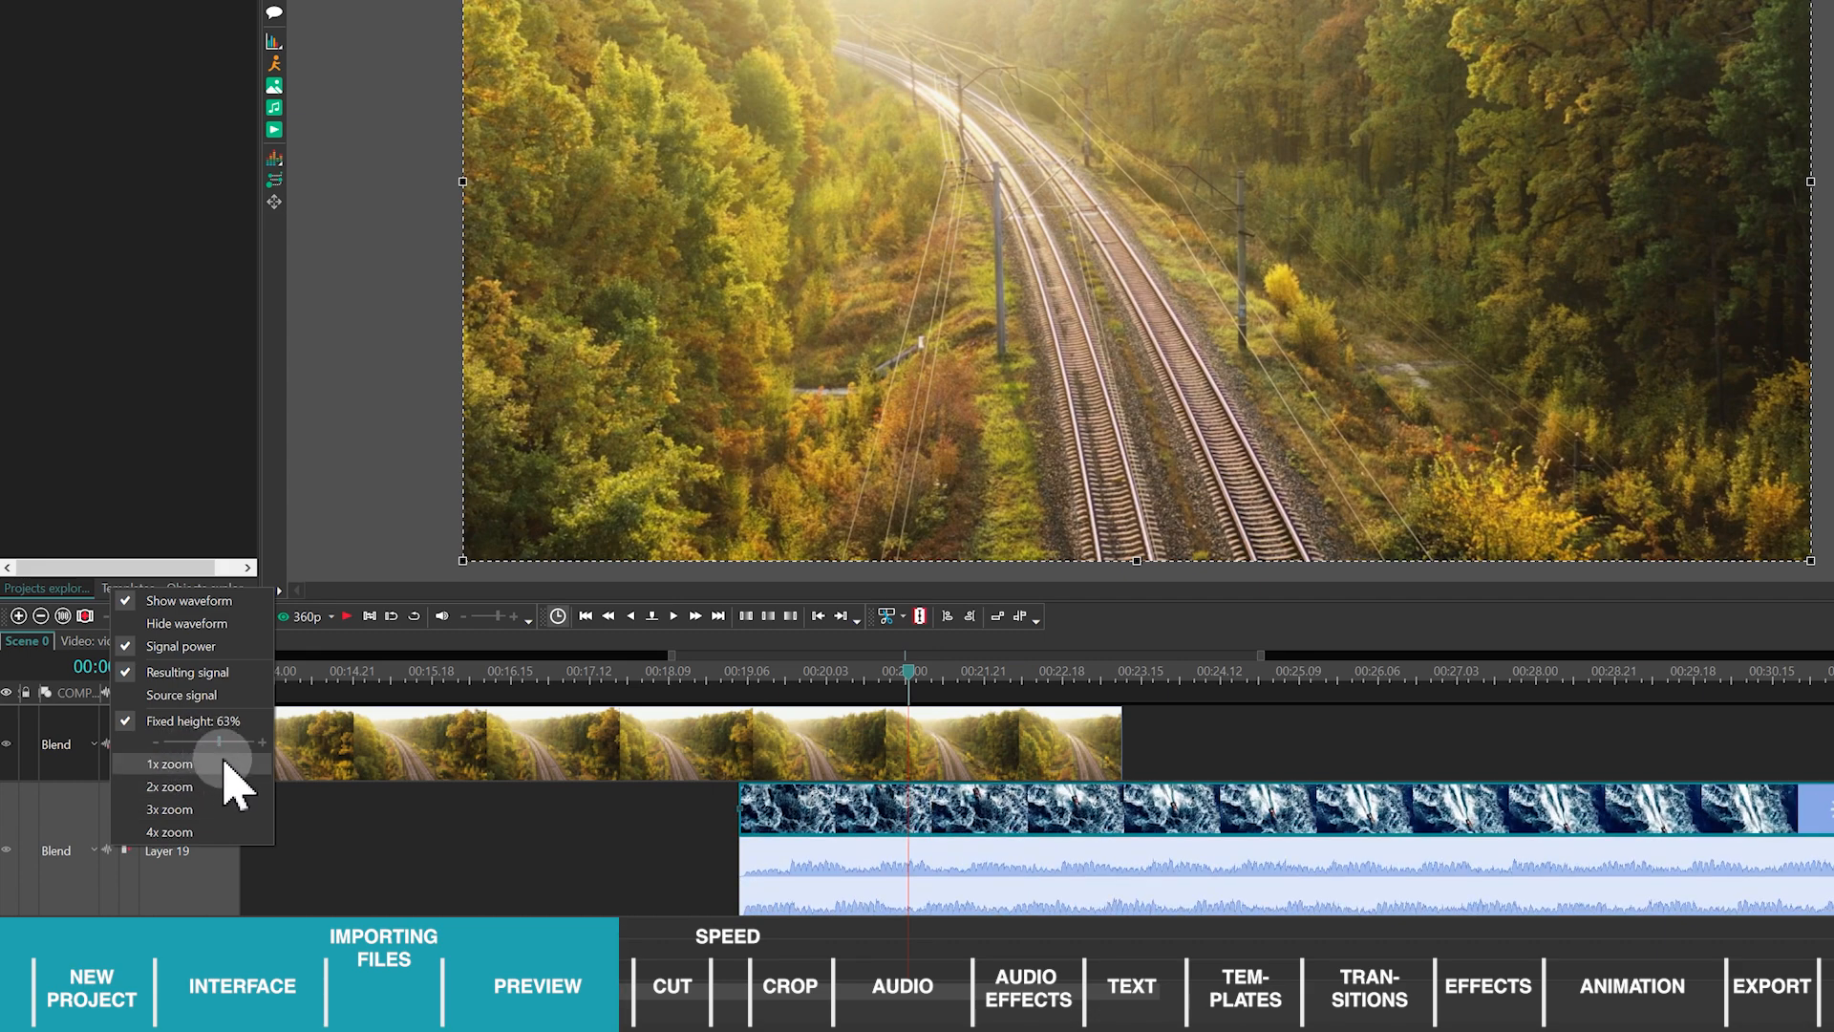
pyautogui.click(398, 829)
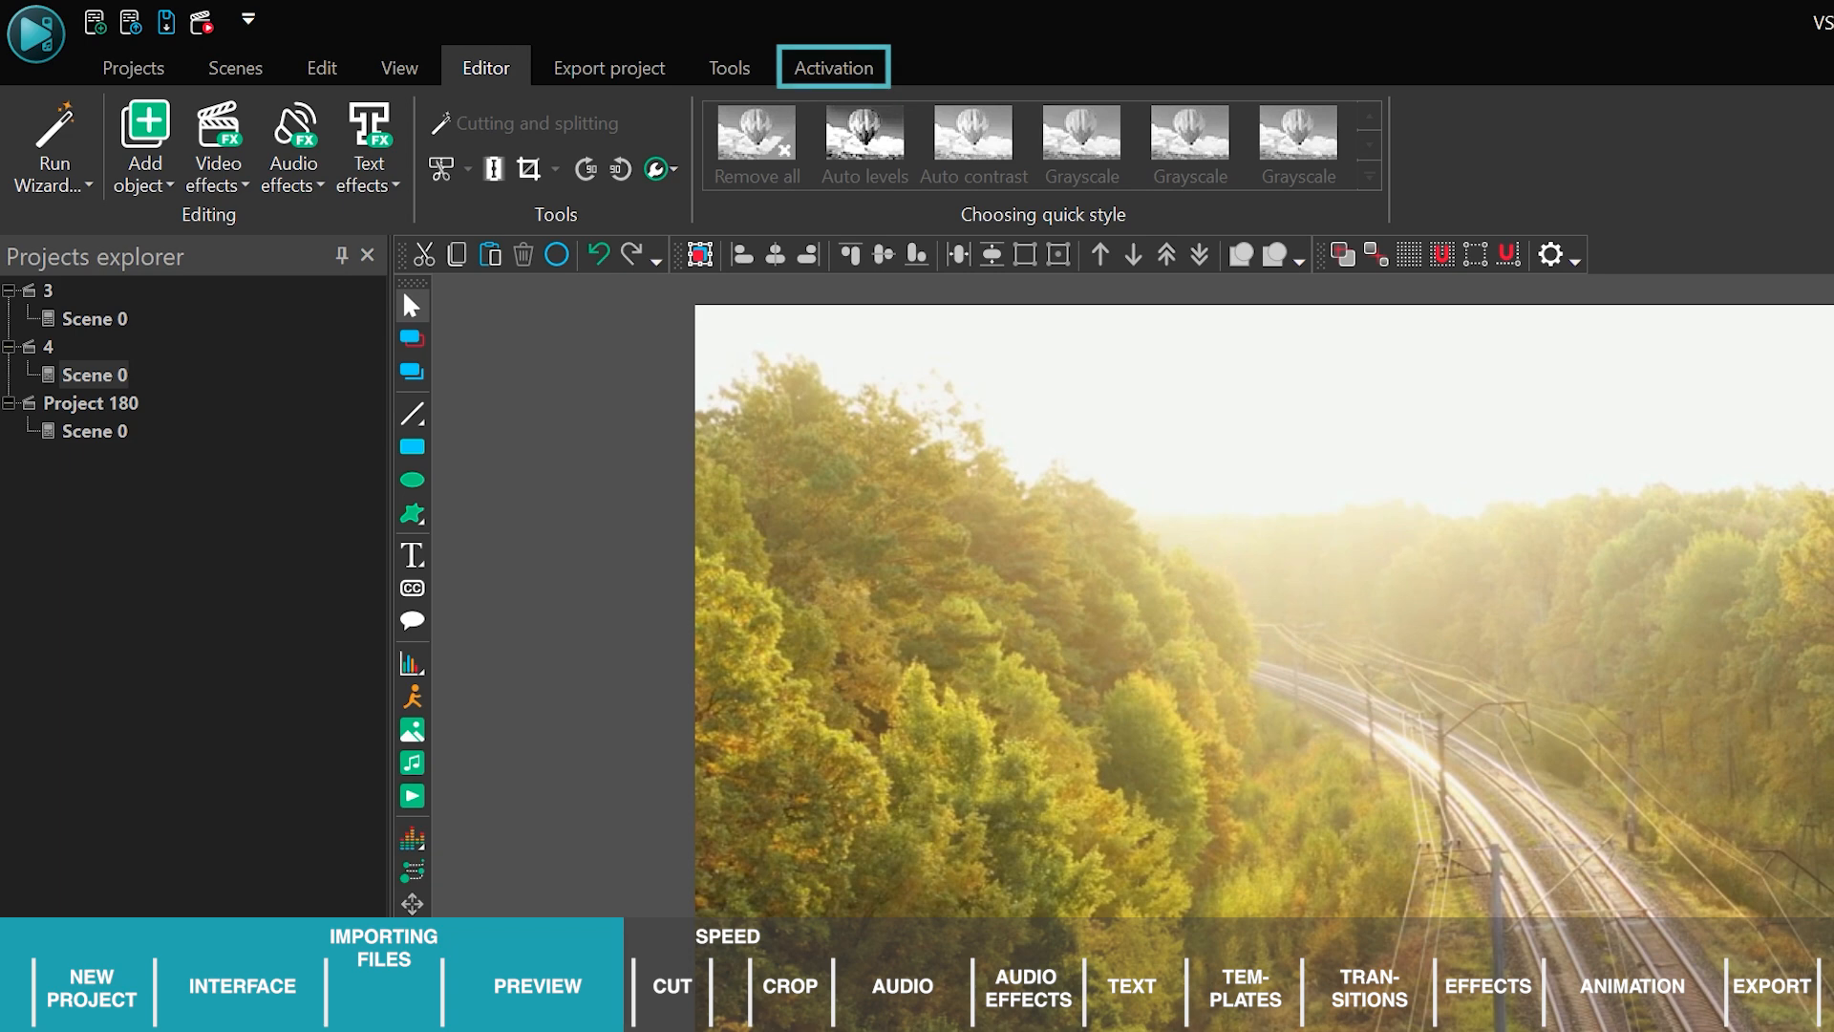
# Open the program's activation options.
pyautogui.click(839, 73)
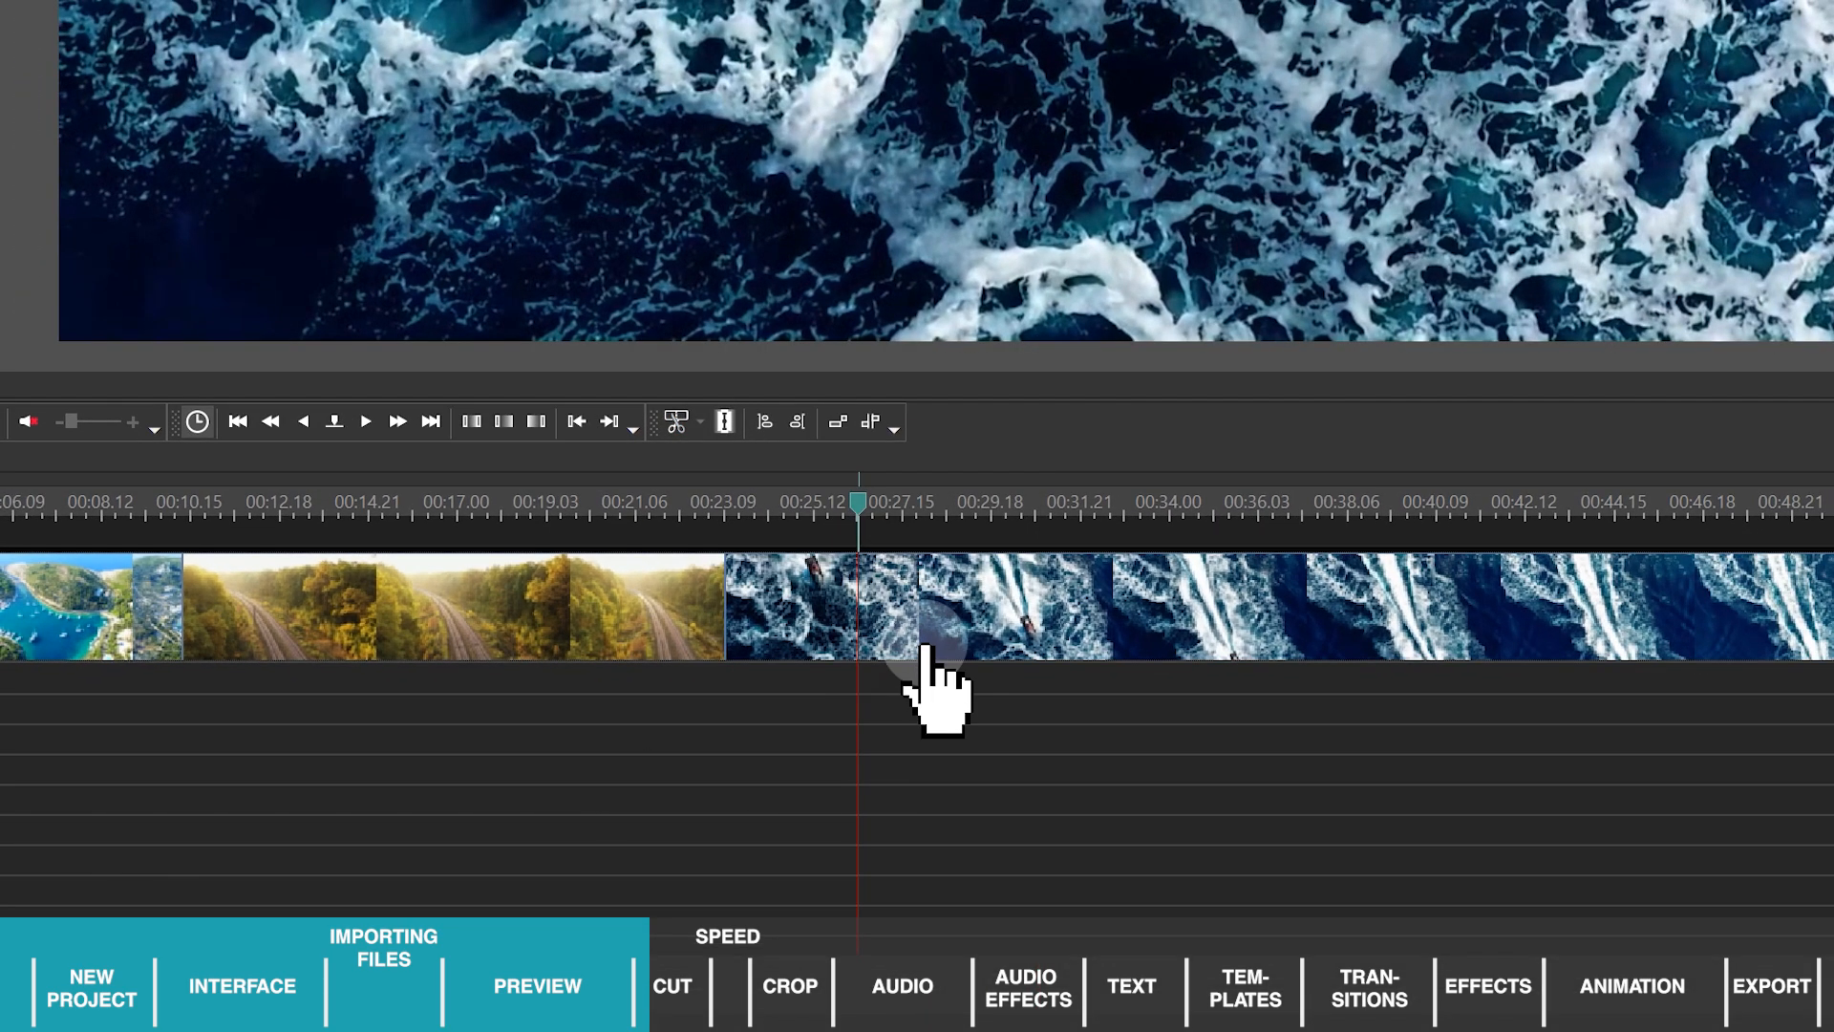
# Split the ocean clip on the timeline into two parts at about 00:00:27.15.
pyautogui.click(923, 638)
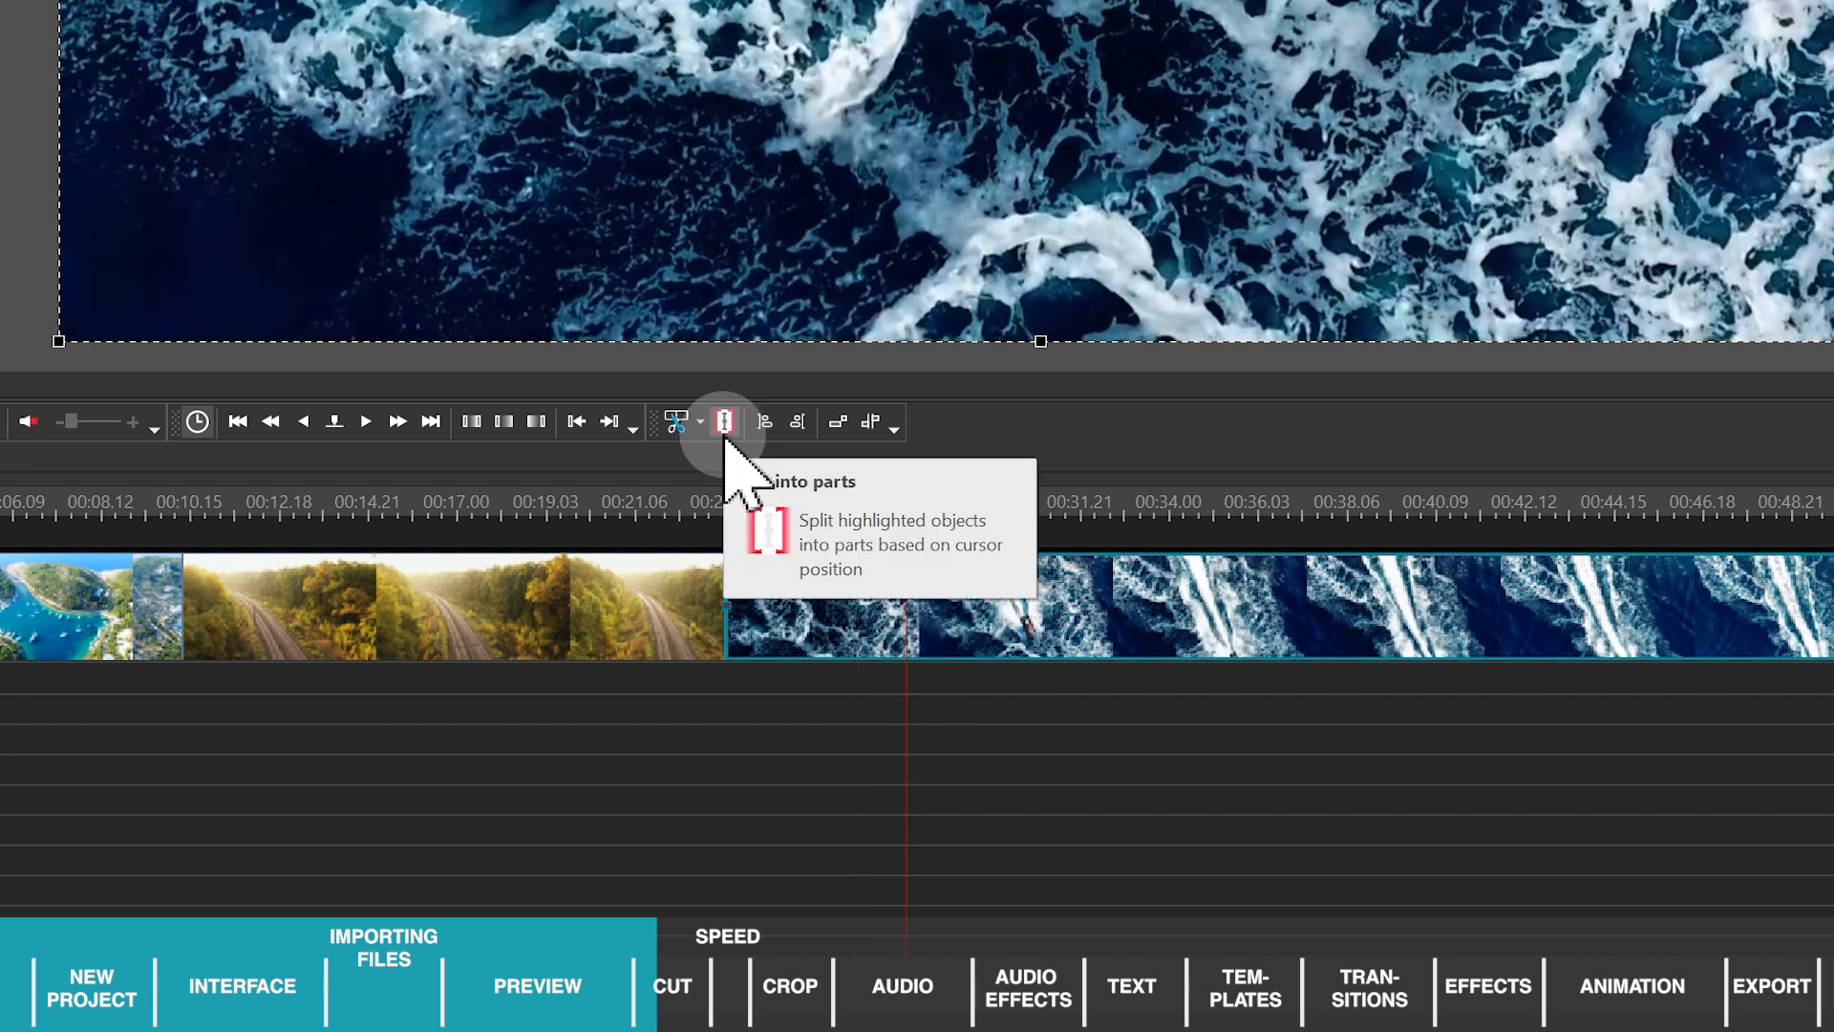
pyautogui.click(724, 431)
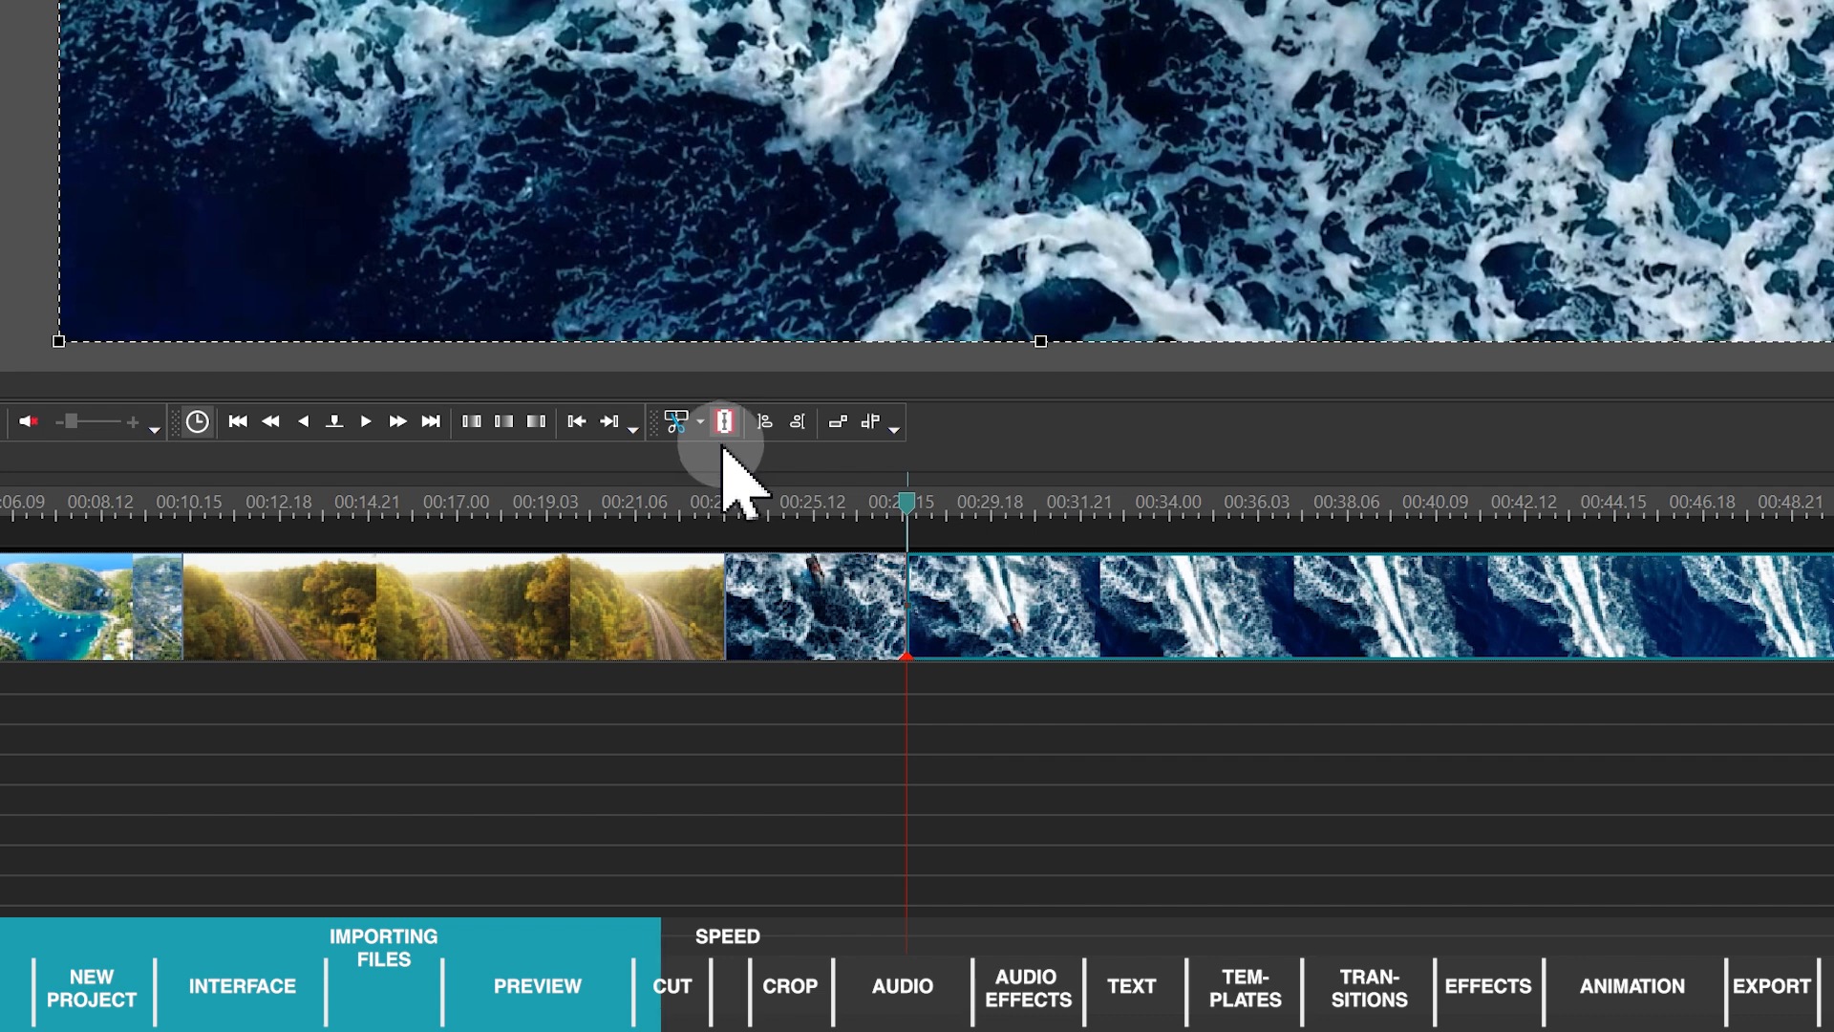
# Delete the short part of the ocean clip before the cut and undo the deletion.
pyautogui.click(820, 612)
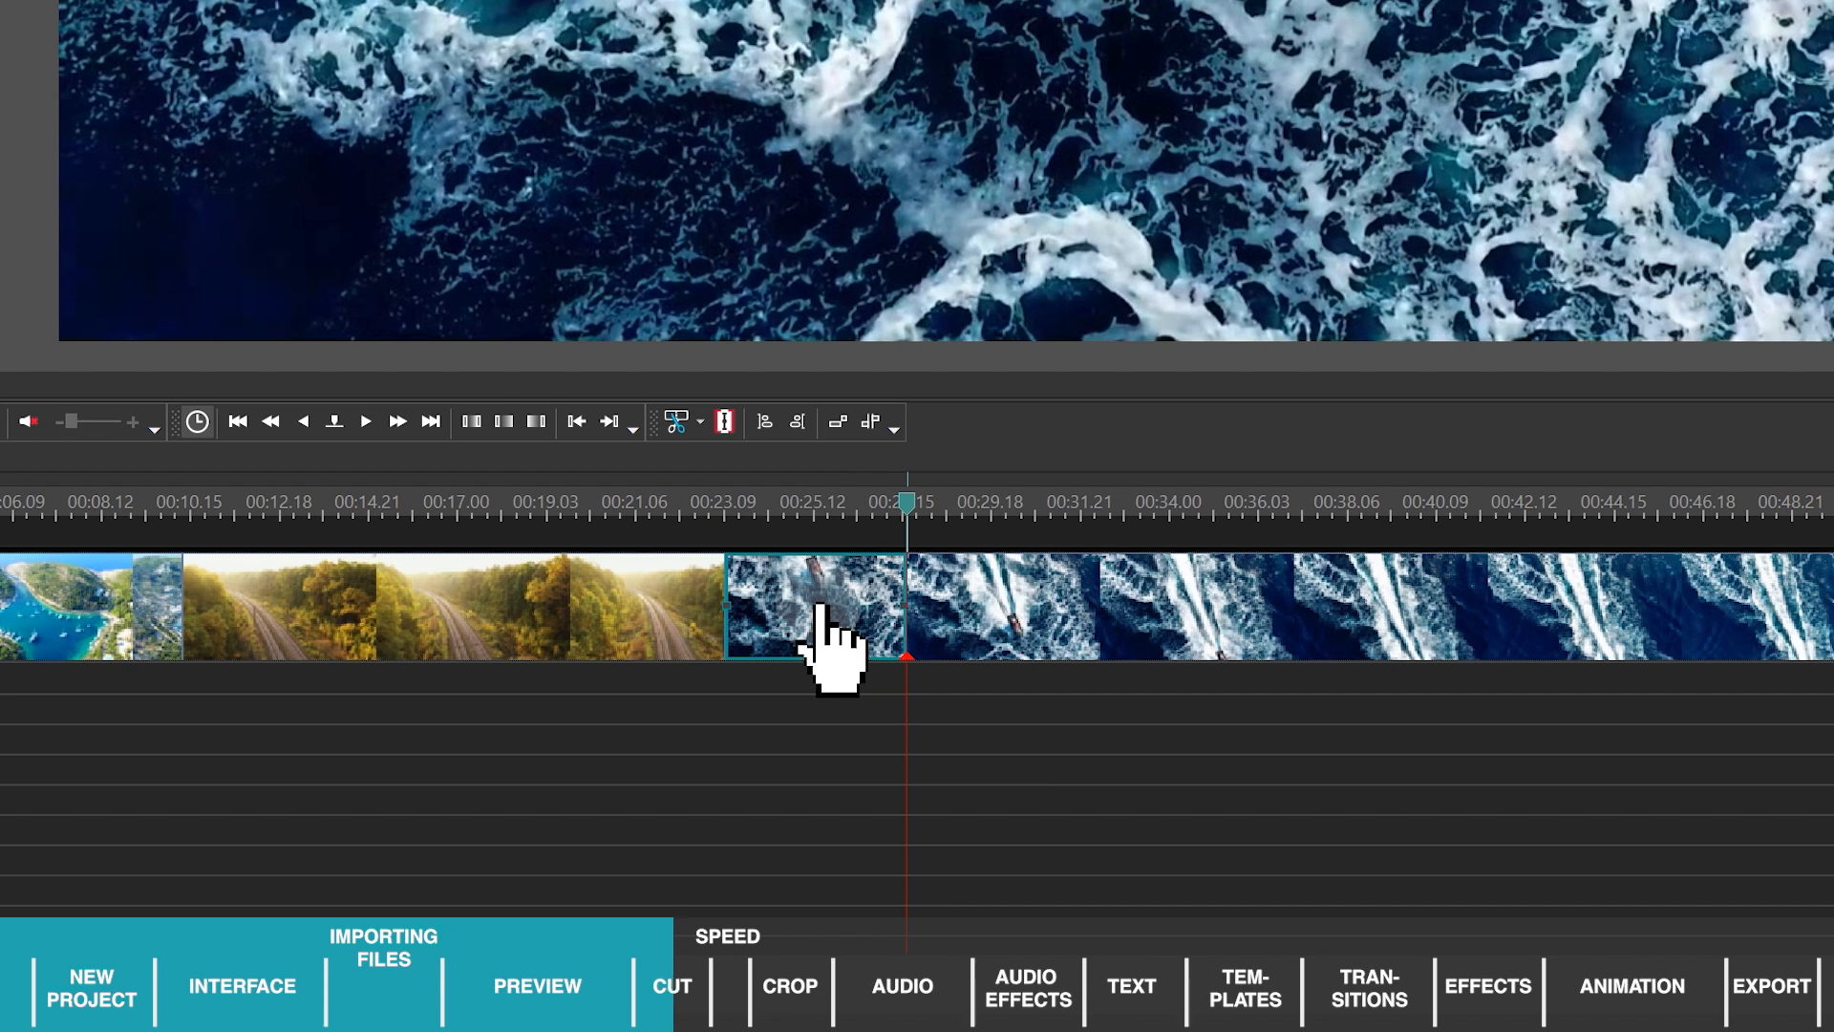
pyautogui.press('Delete')
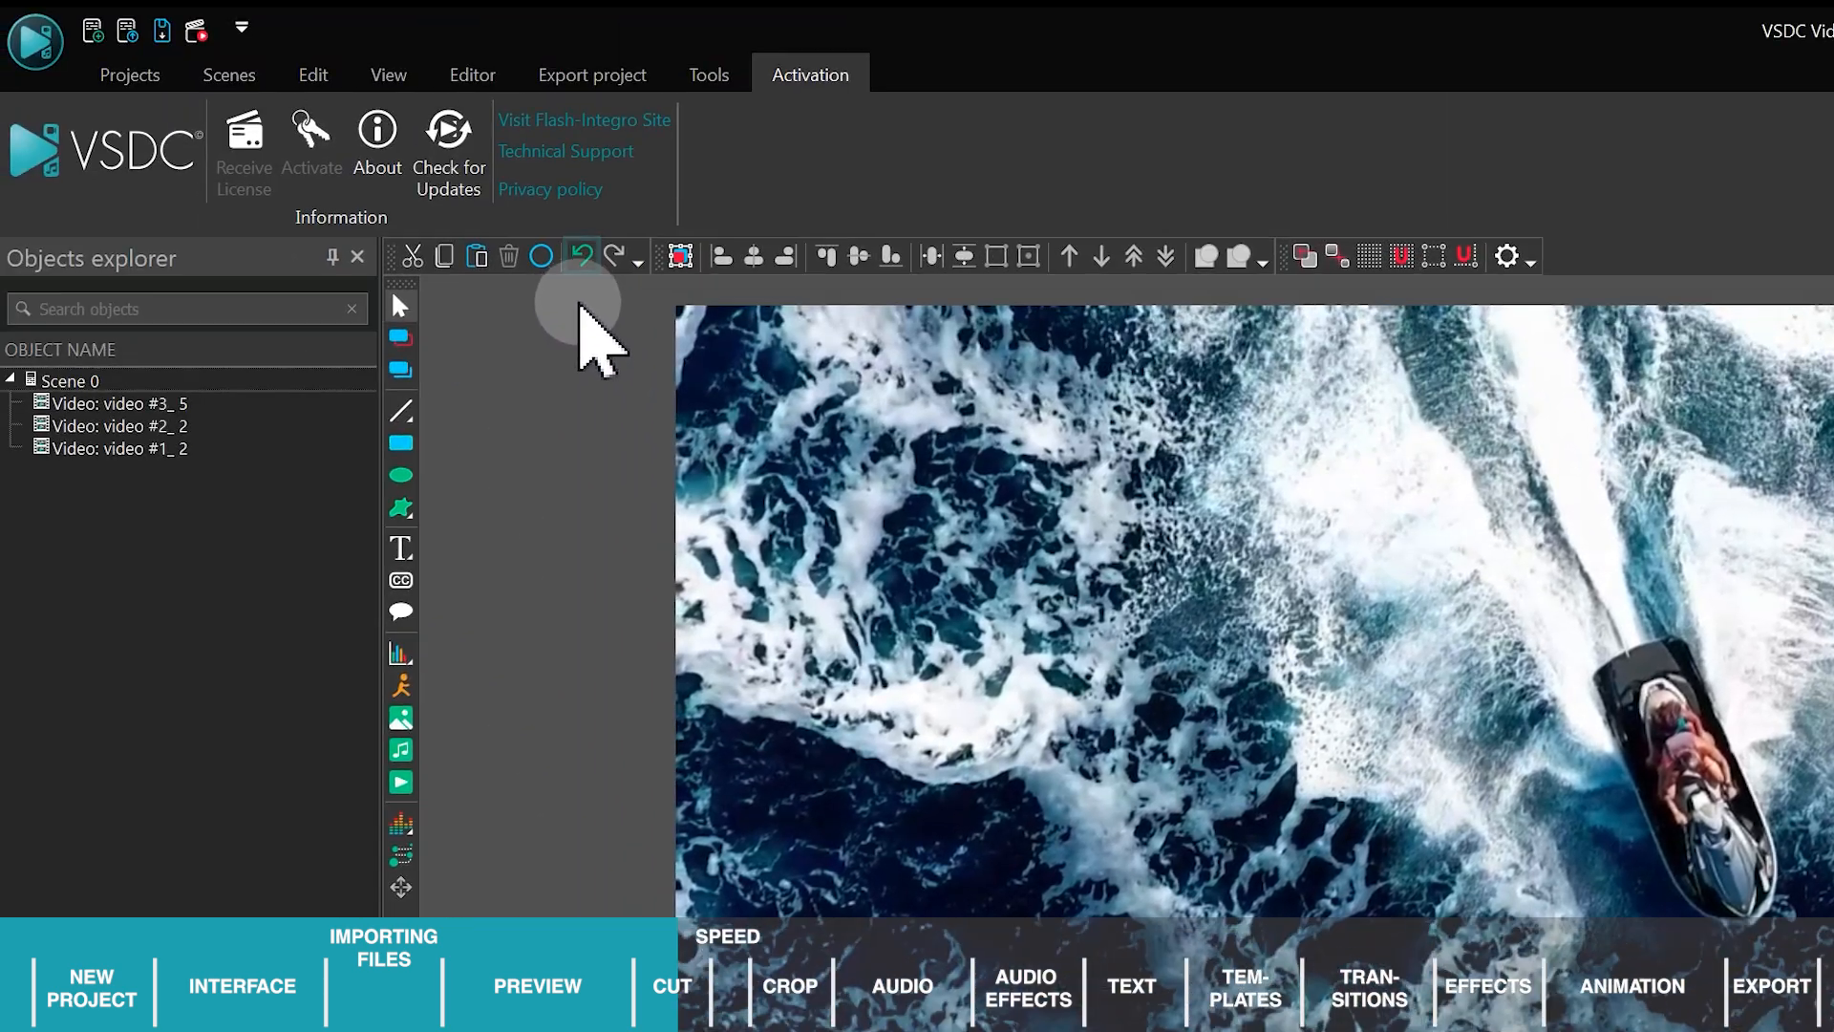
pyautogui.click(578, 282)
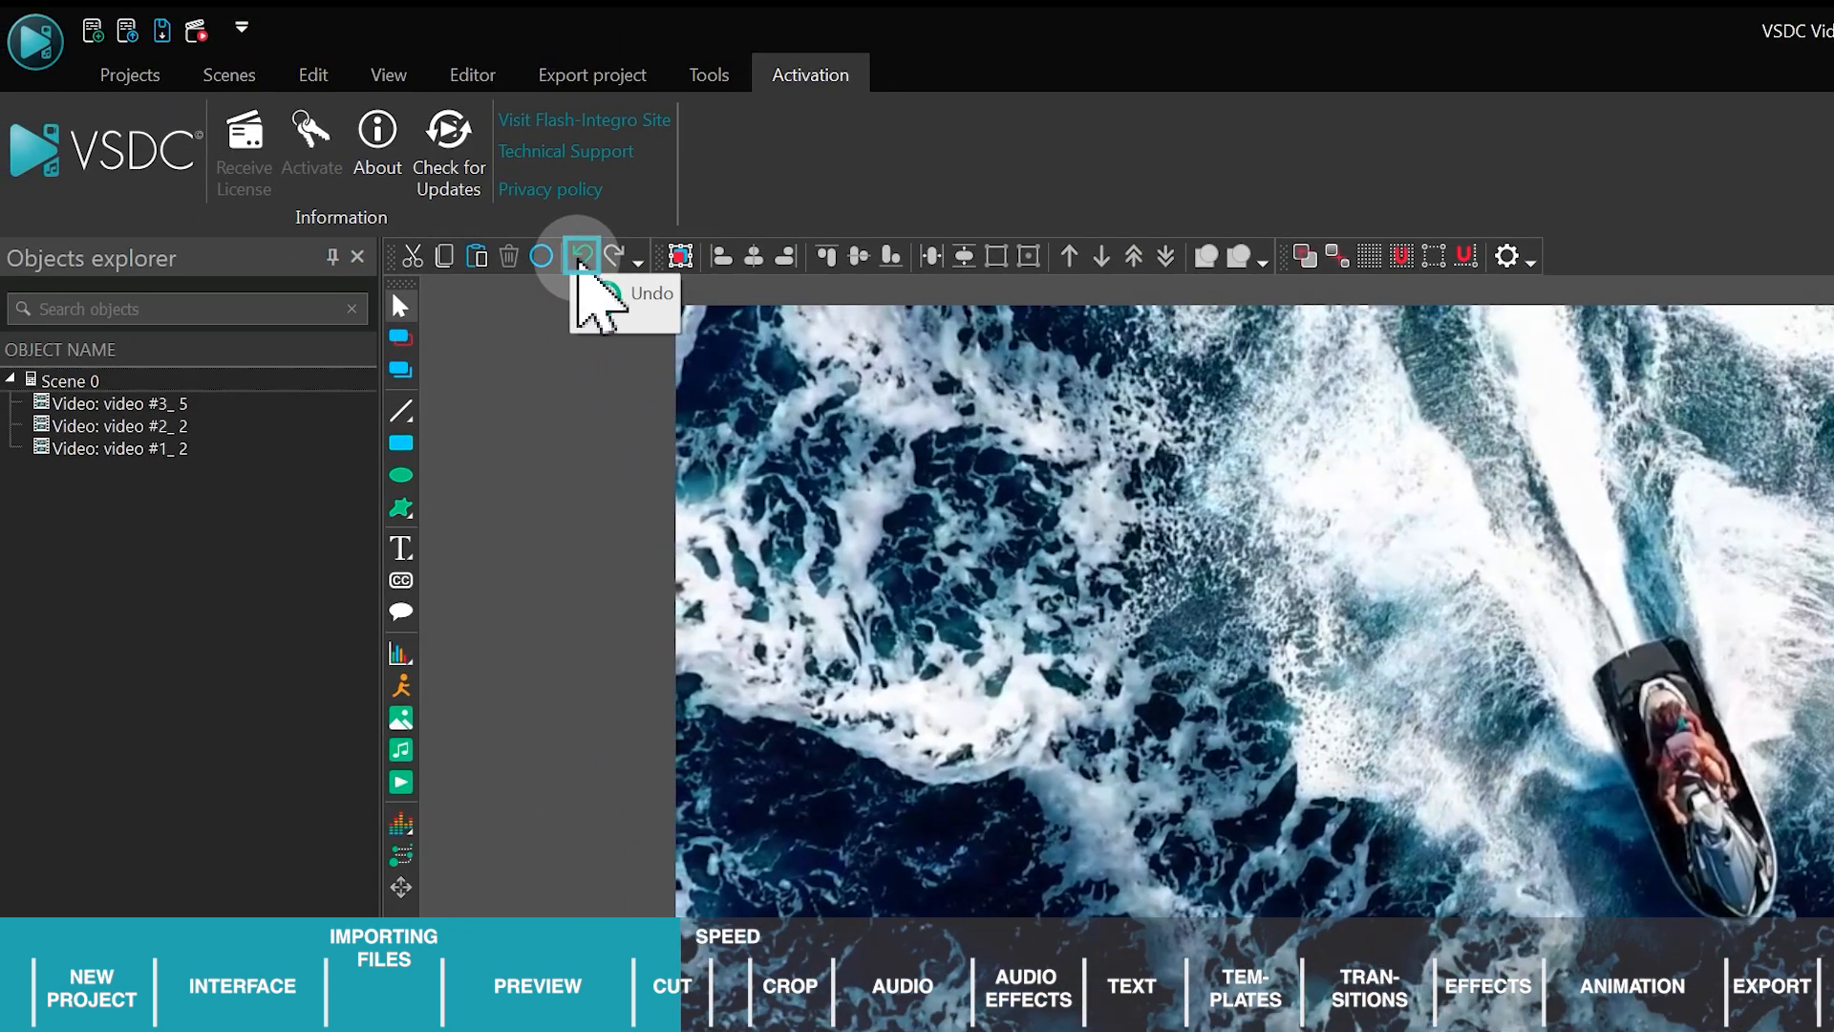
pyautogui.click(579, 267)
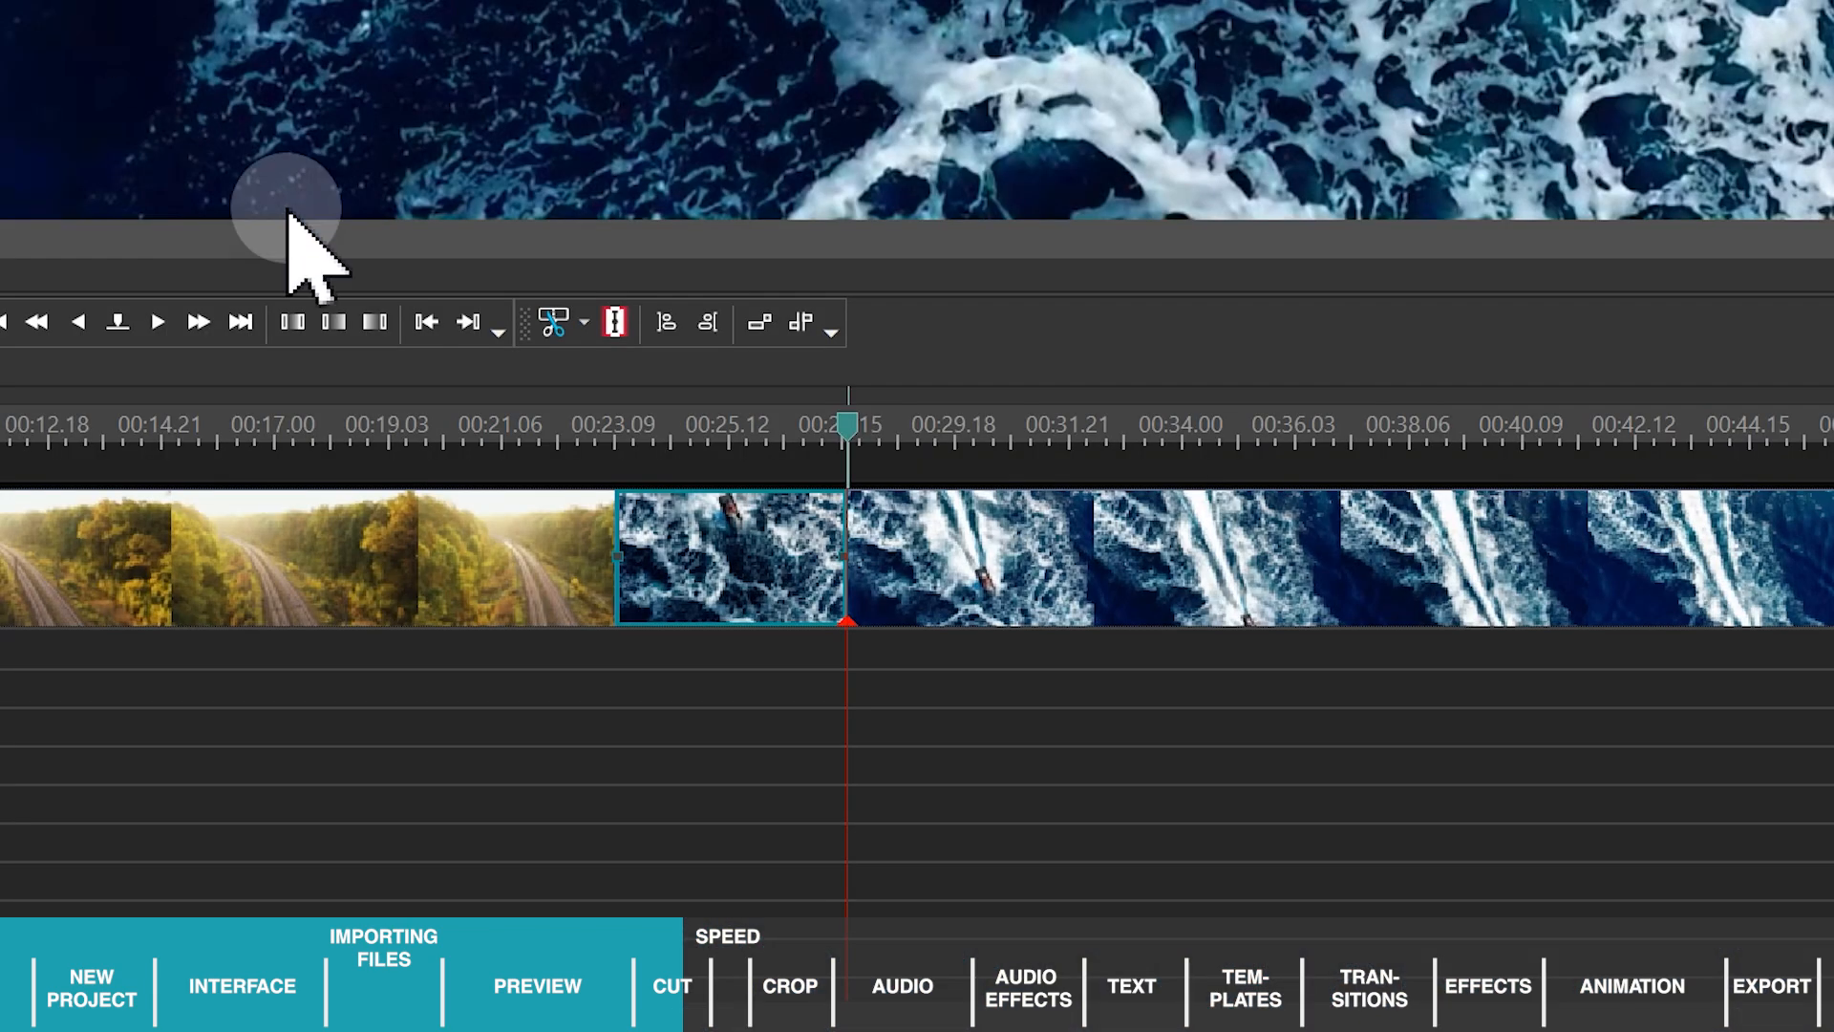
# Trim the start of the ocean clip's second part to 00:00:31.08 and reposition the timeline cursor.
pyautogui.click(942, 592)
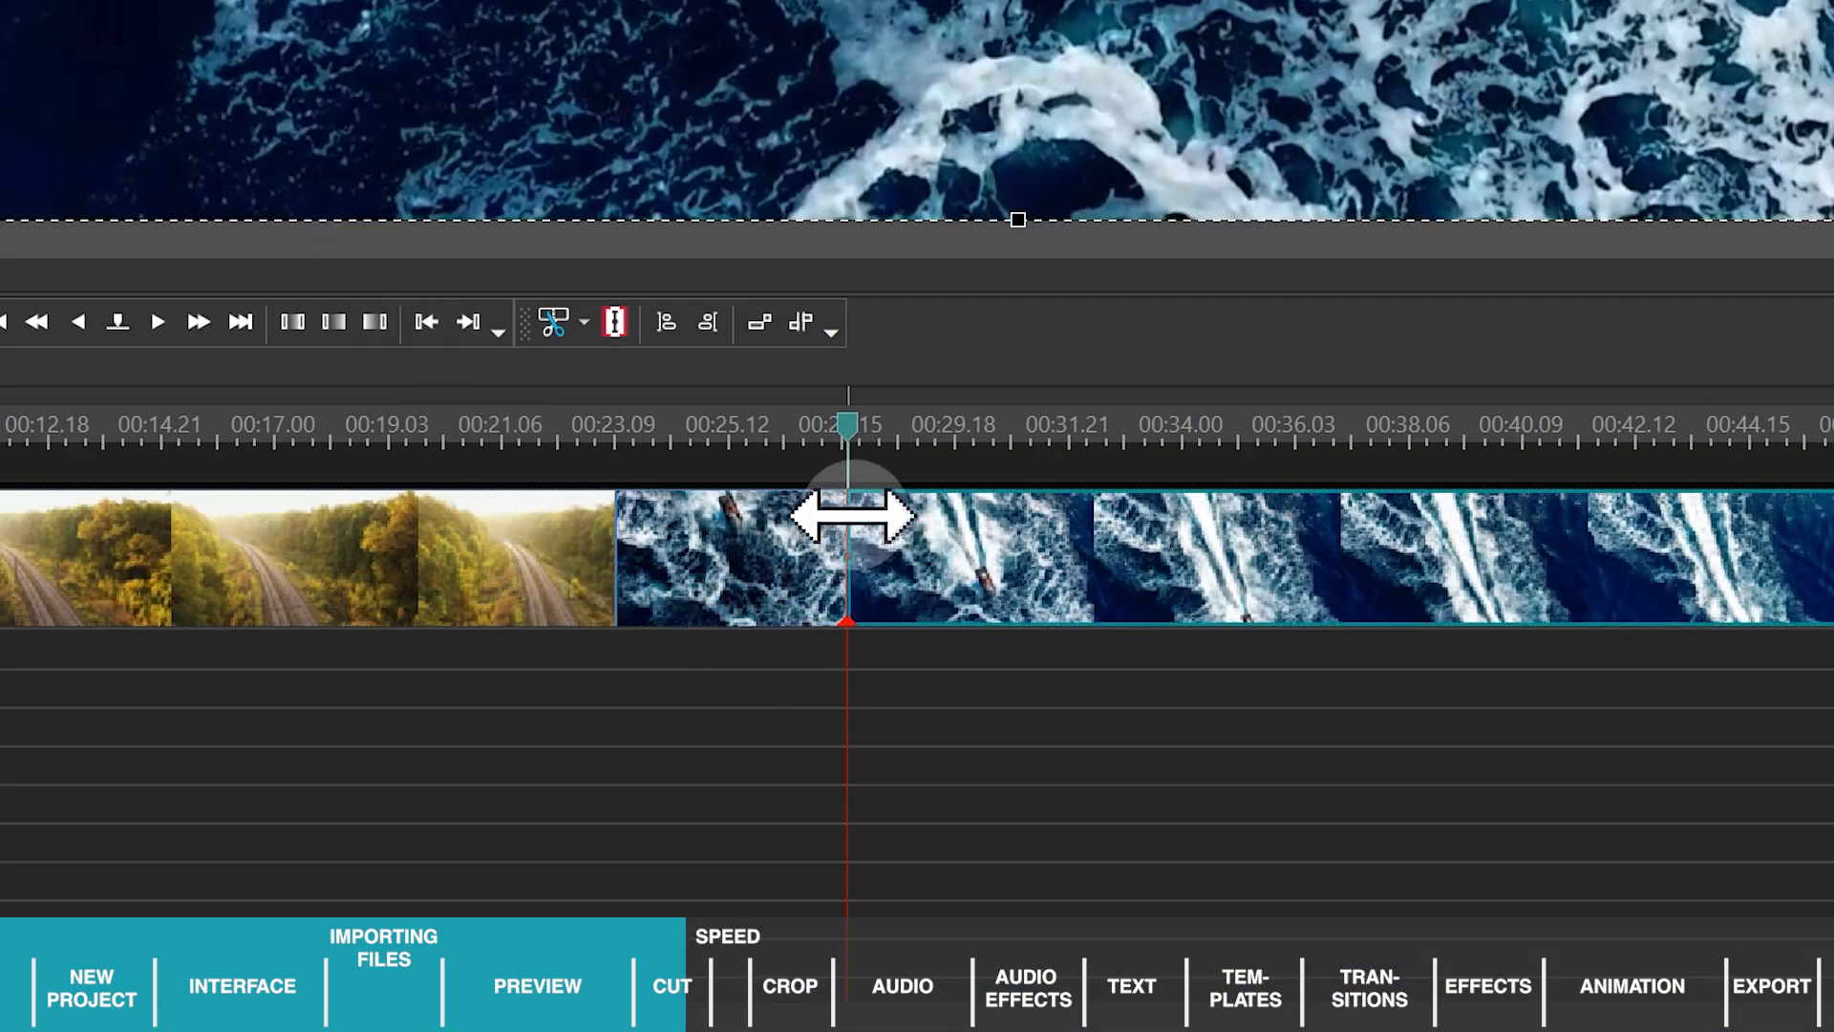
pyautogui.moveTo(846, 523); pyautogui.dragTo(1038, 489)
pyautogui.click(1041, 415)
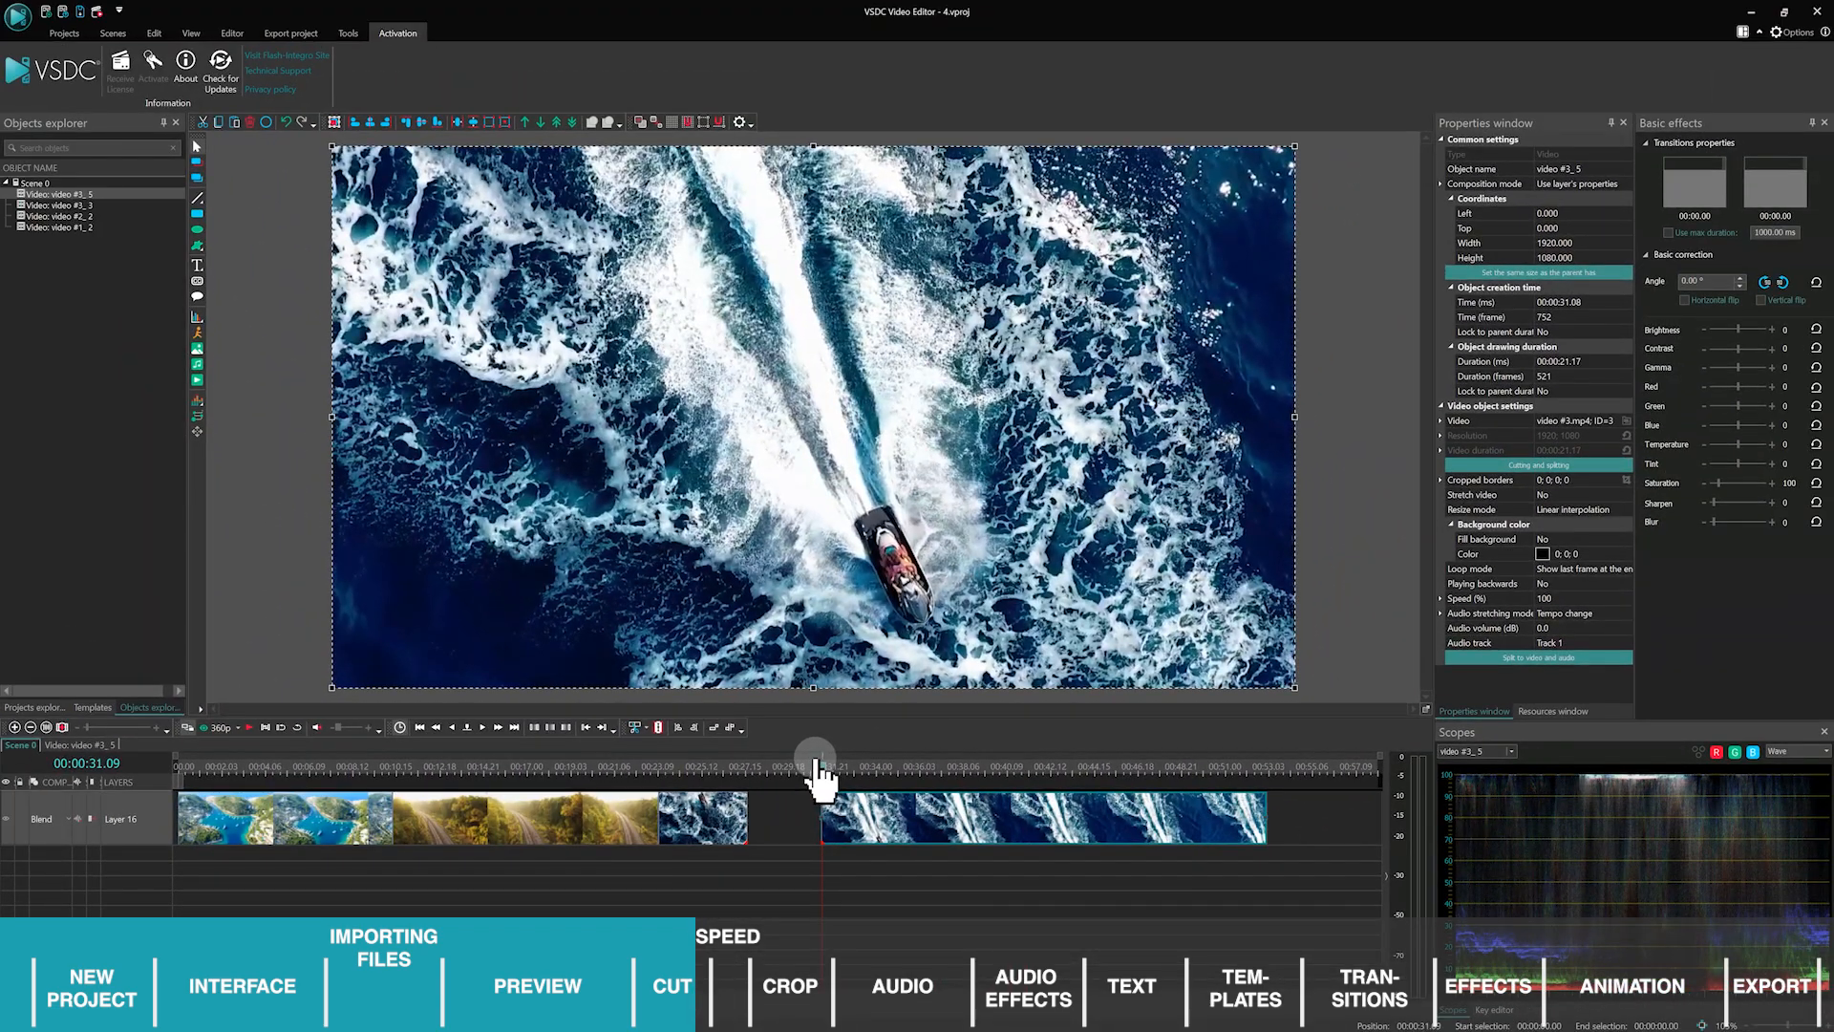
pyautogui.click(1117, 768)
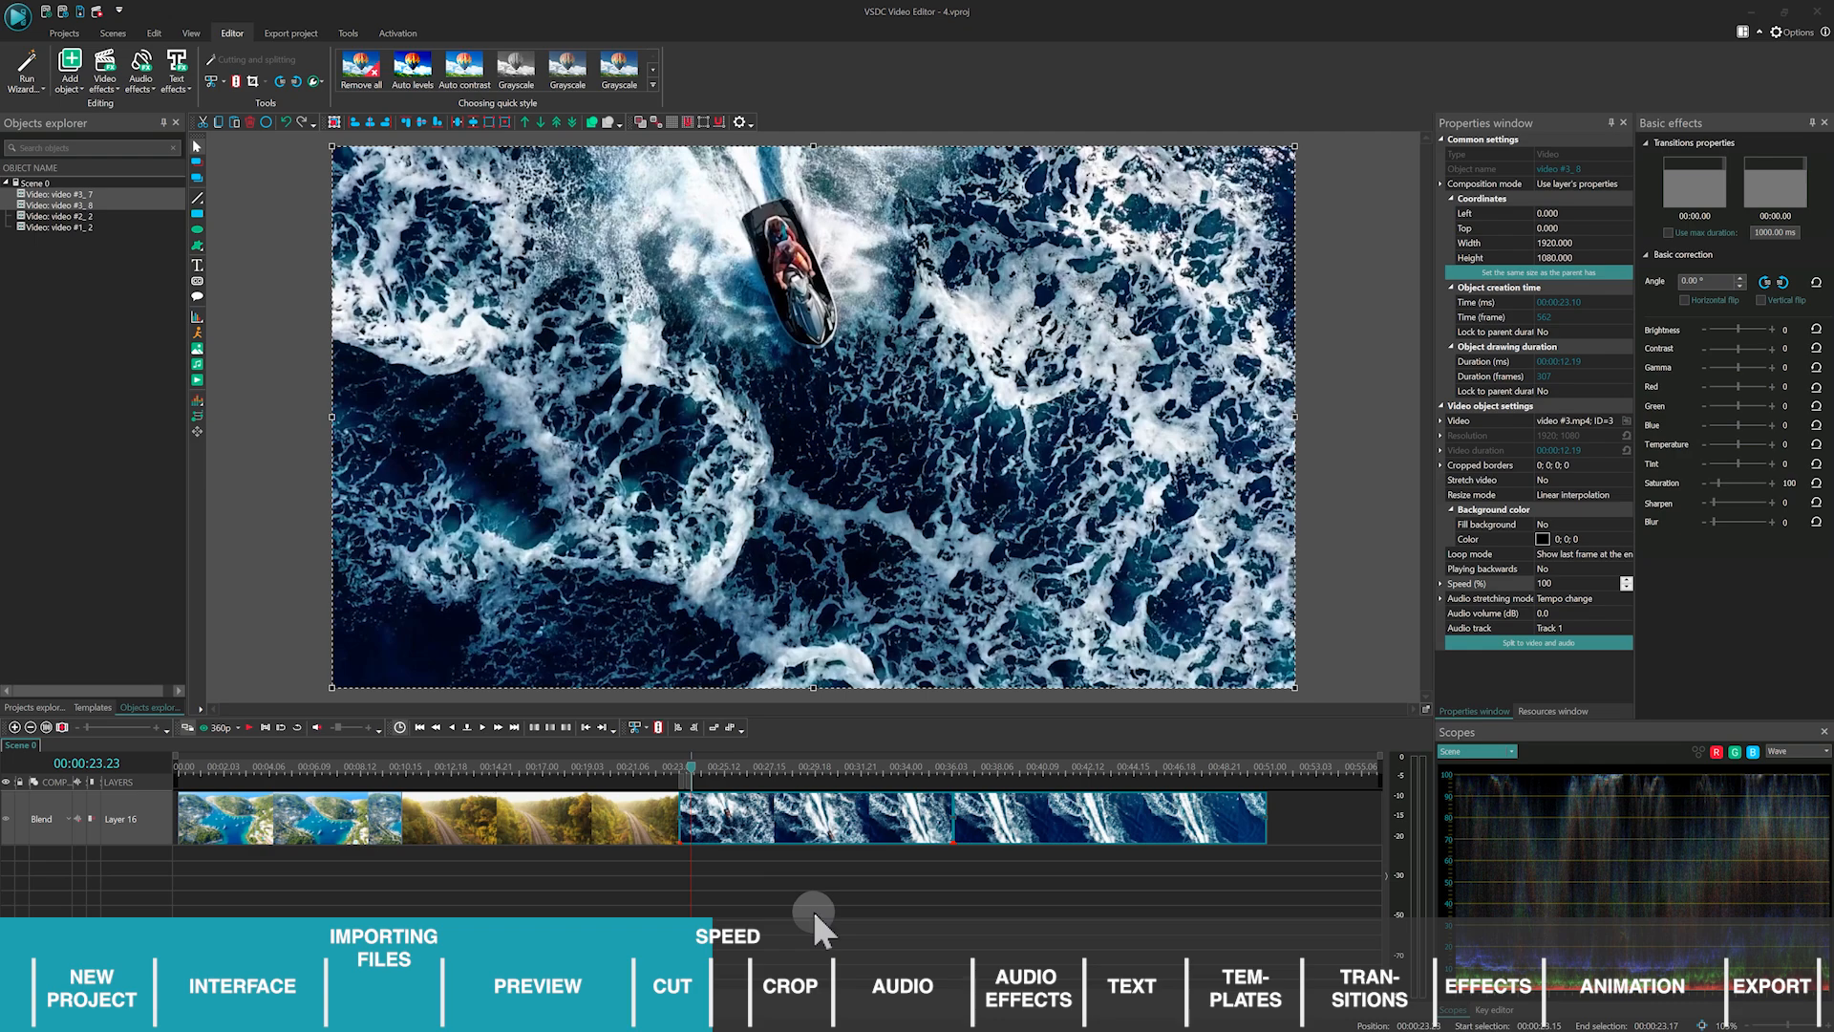
# Select only the first ocean clip and set its playback speed to 200%.
pyautogui.click(814, 910)
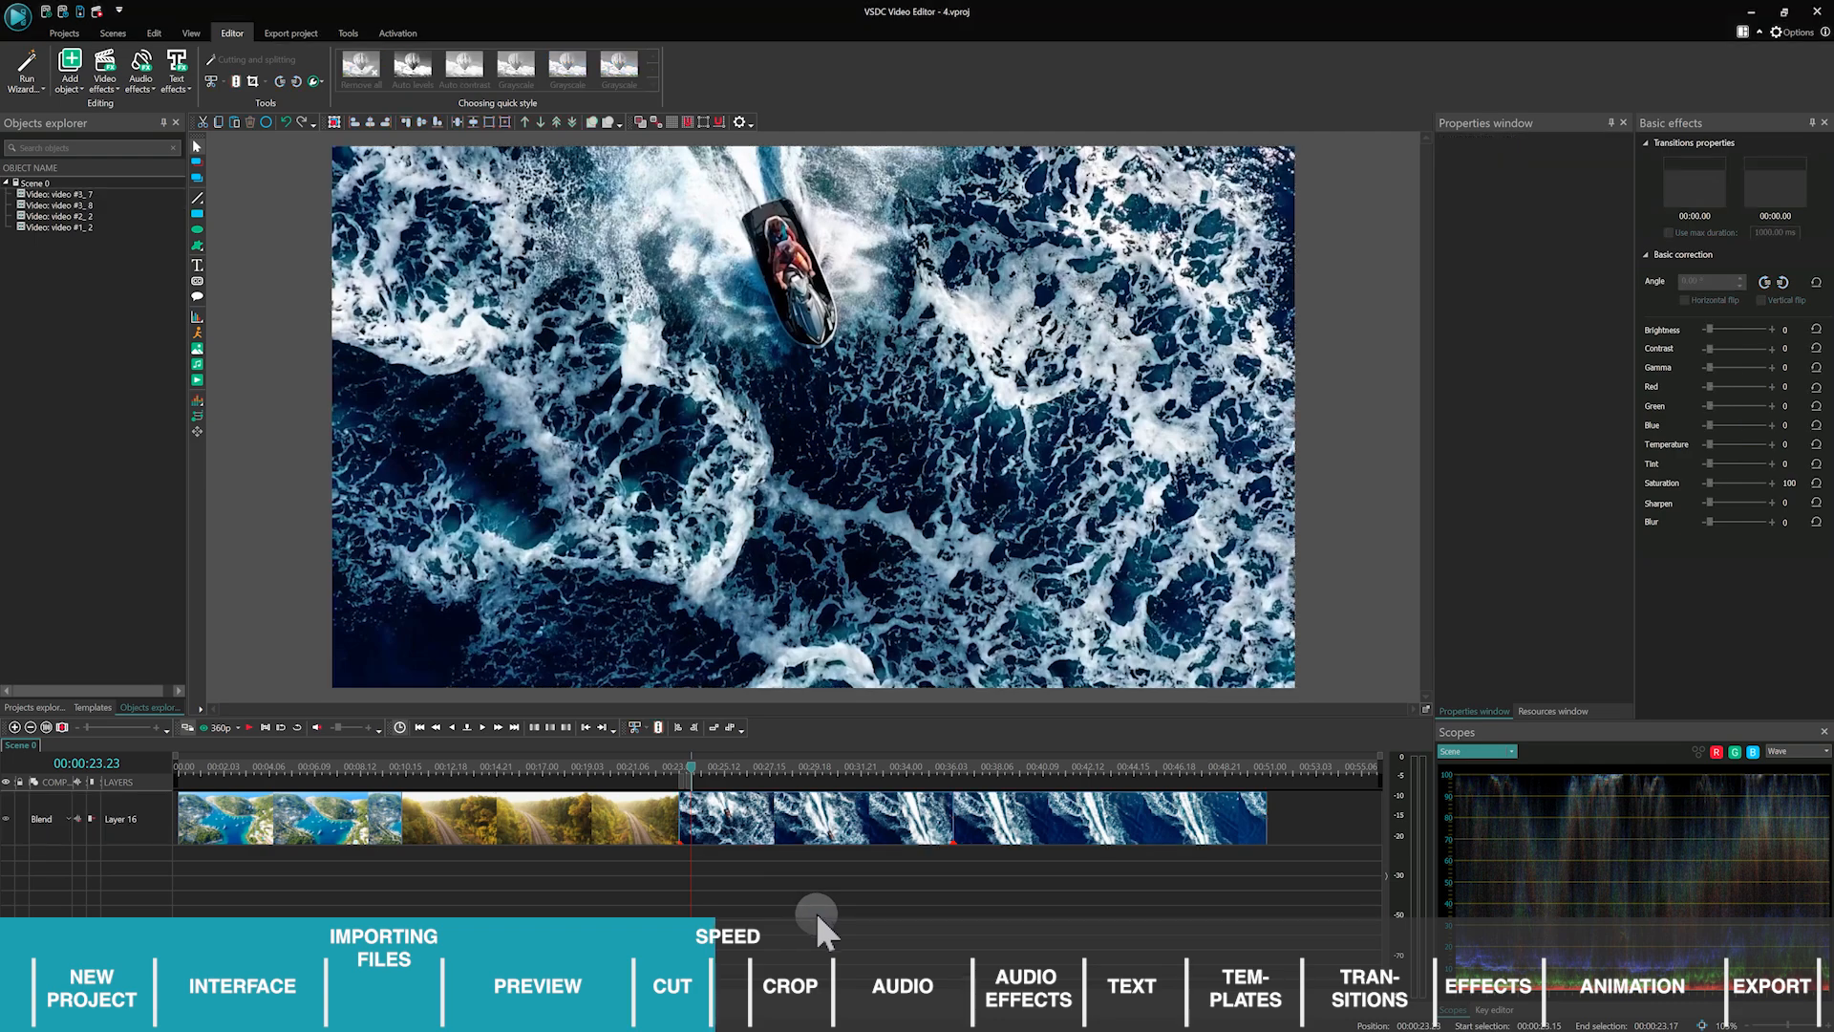
pyautogui.click(778, 826)
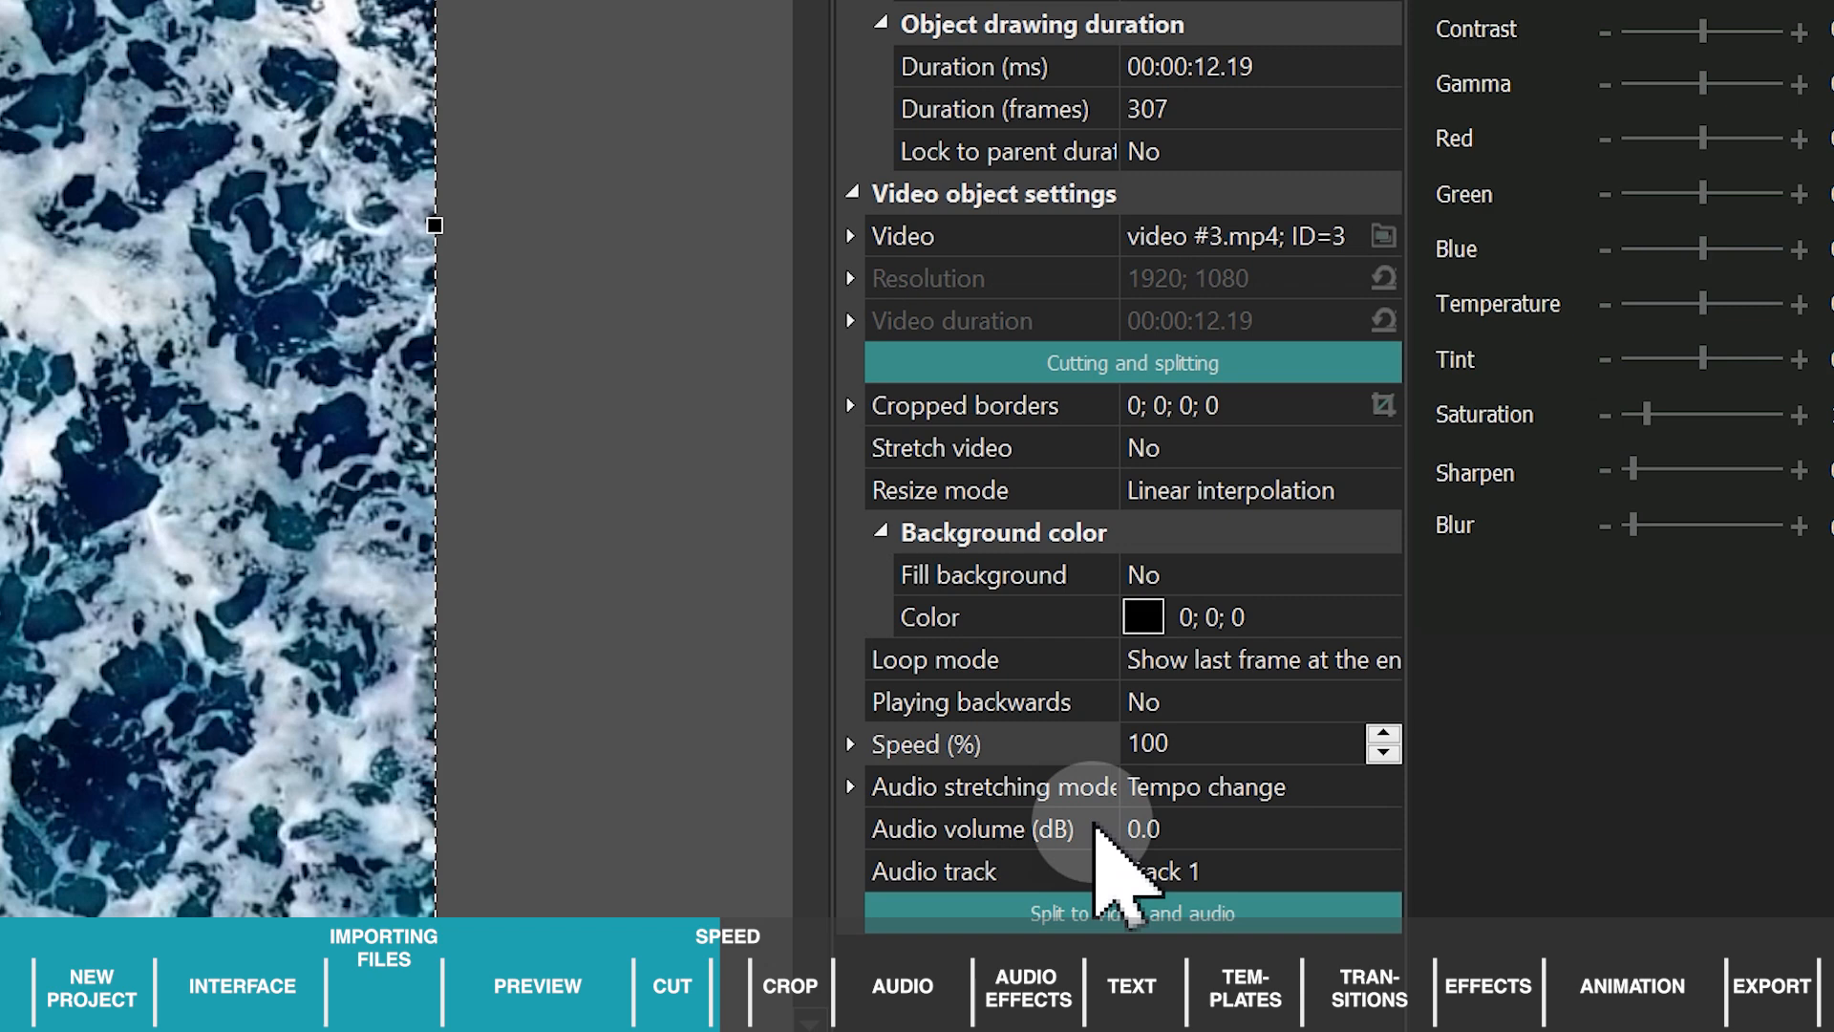
pyautogui.click(1575, 603)
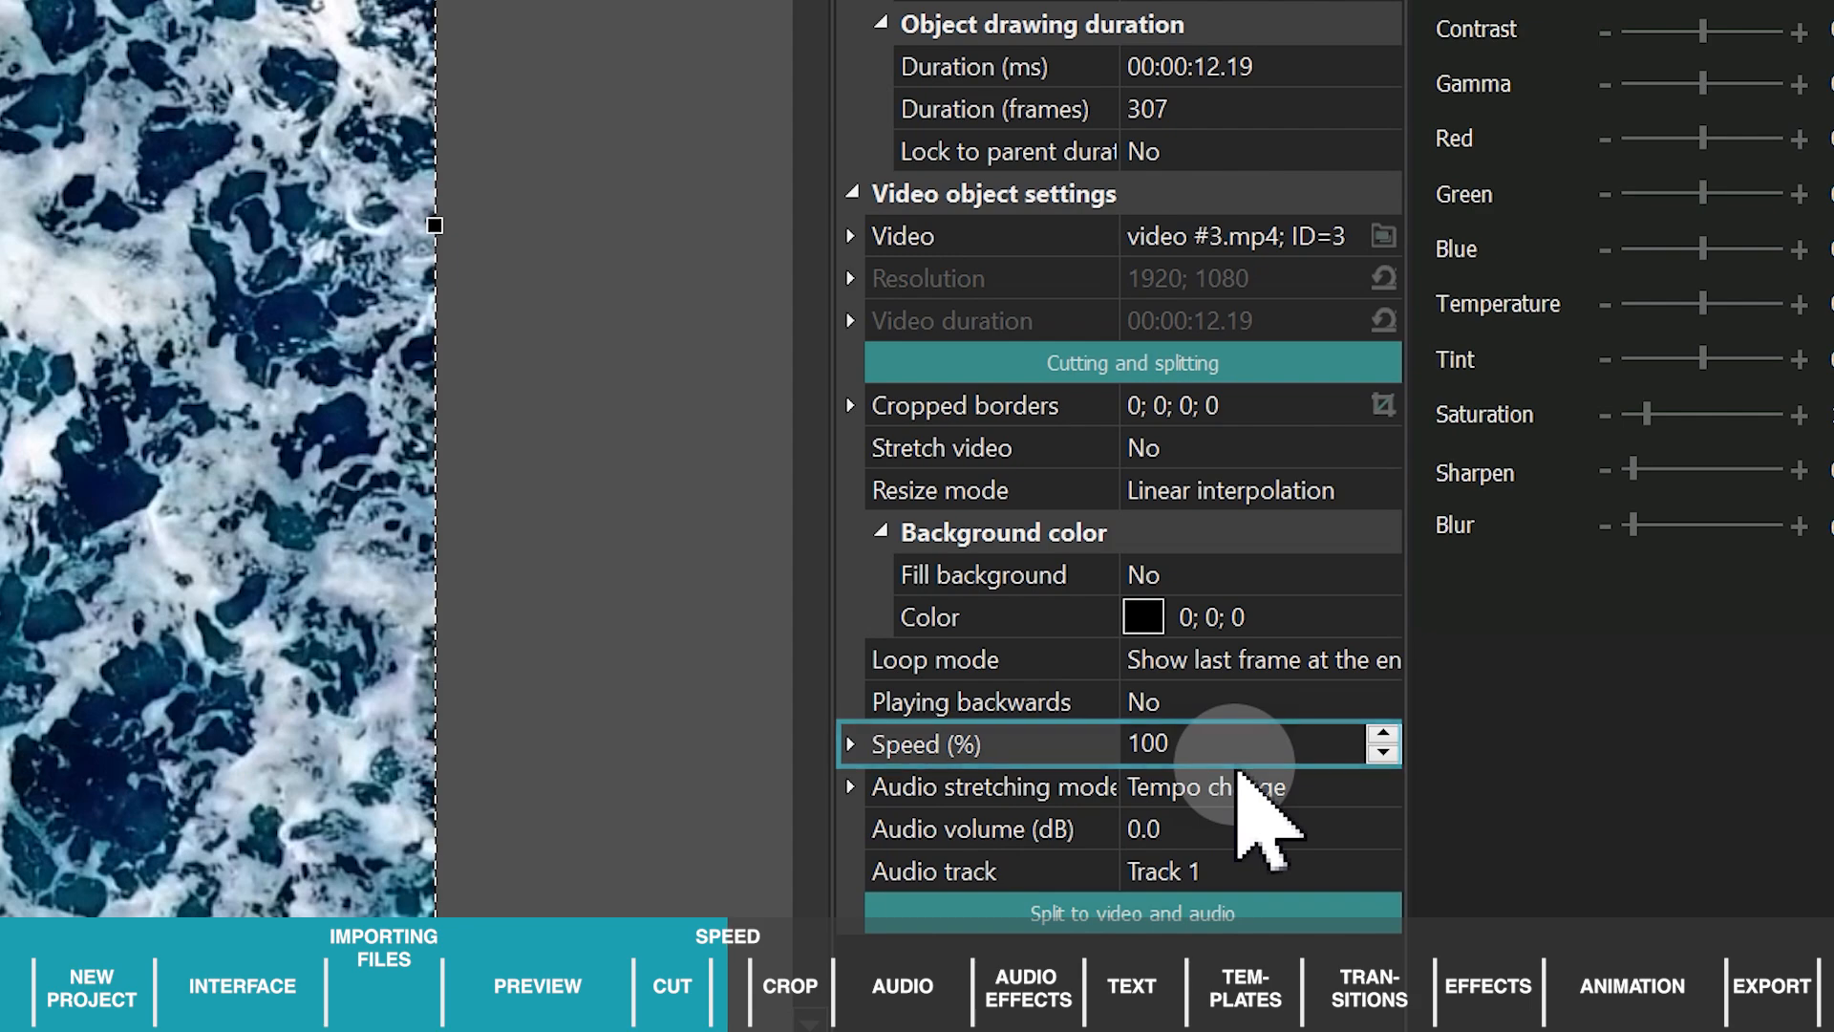
pyautogui.doubleClick(1261, 741)
pyautogui.write('2')
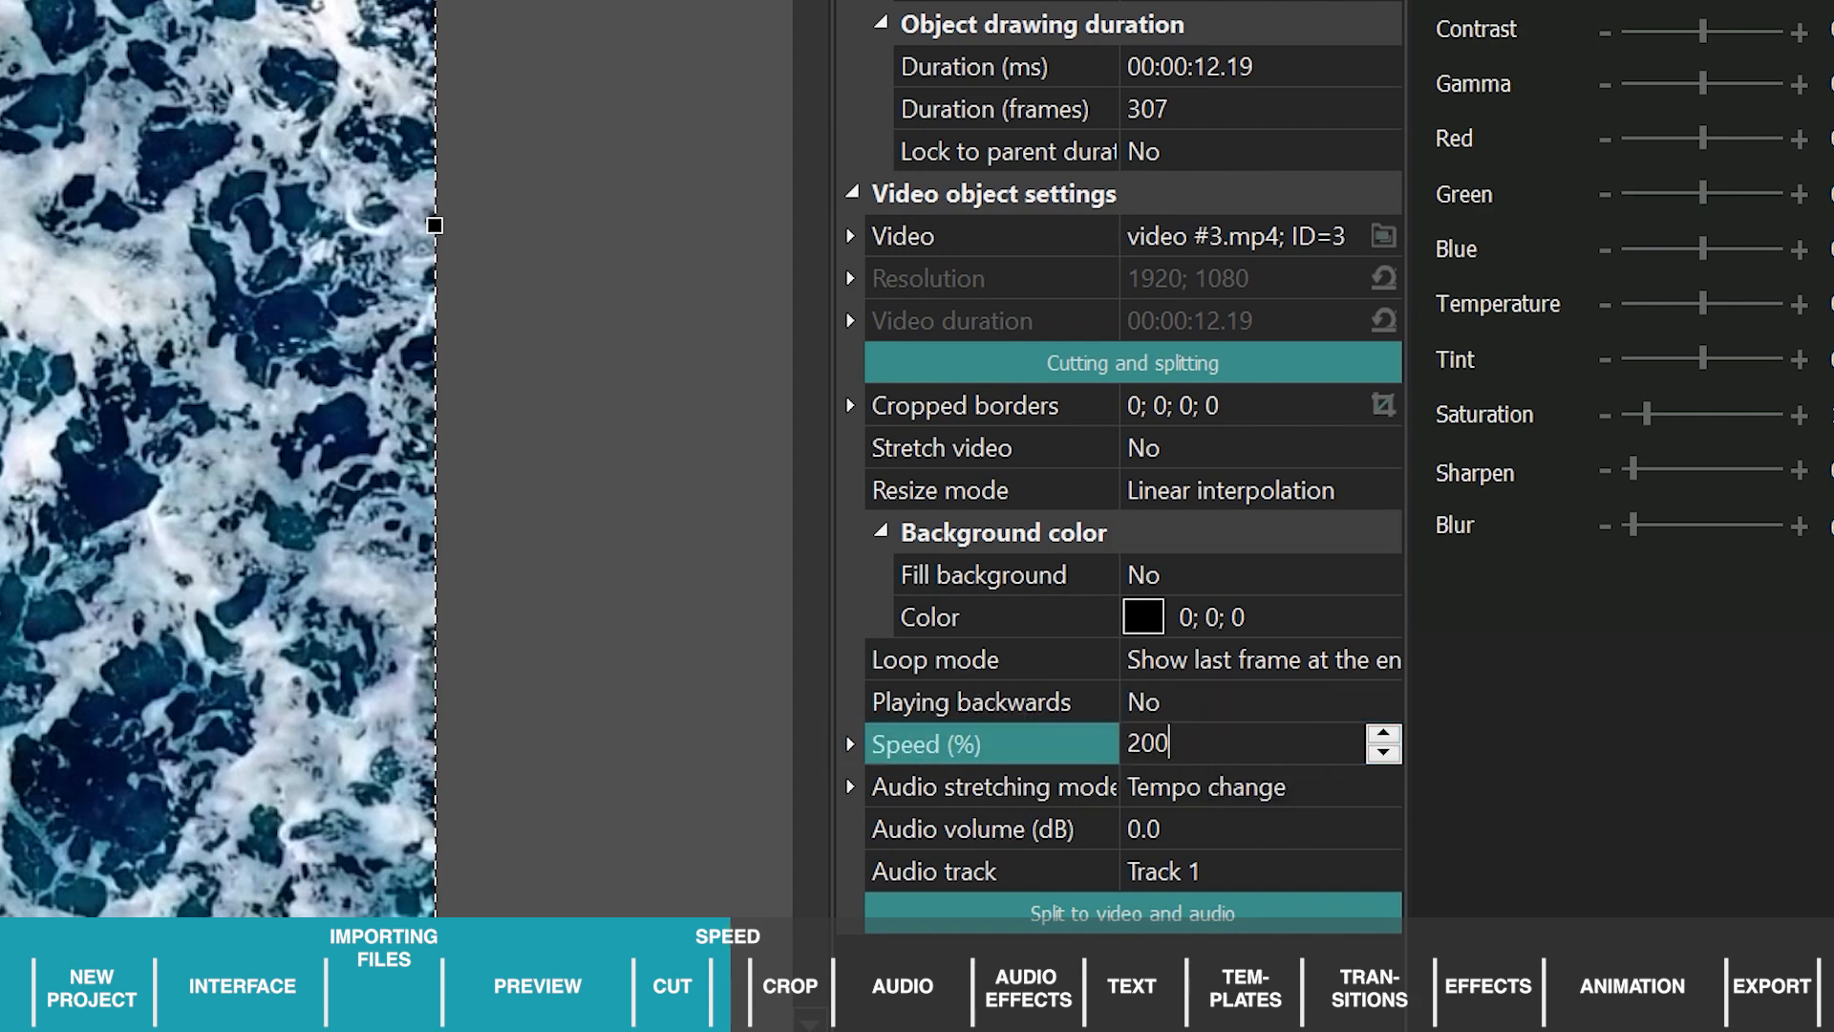
pyautogui.press('Return')
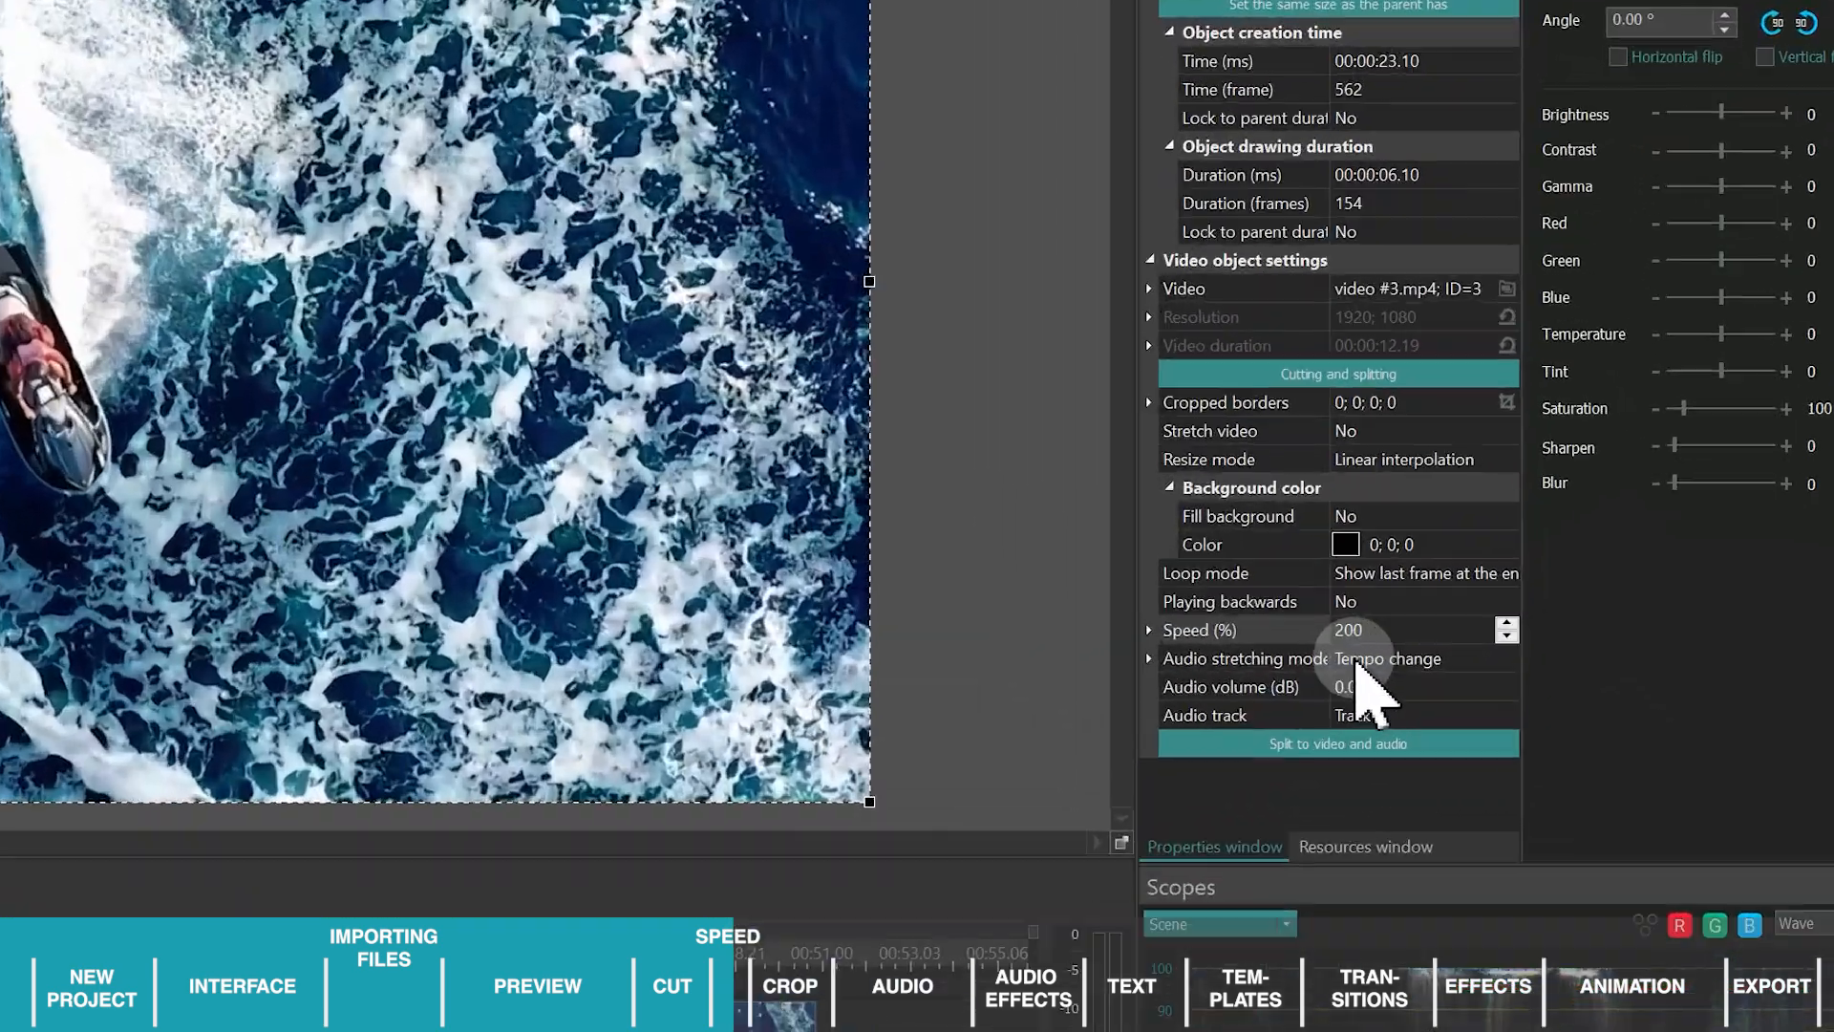
# Set the ocean clip's speed to 50% and choose Optical flow as its reframing mode.
pyautogui.click(1480, 598)
pyautogui.write('50')
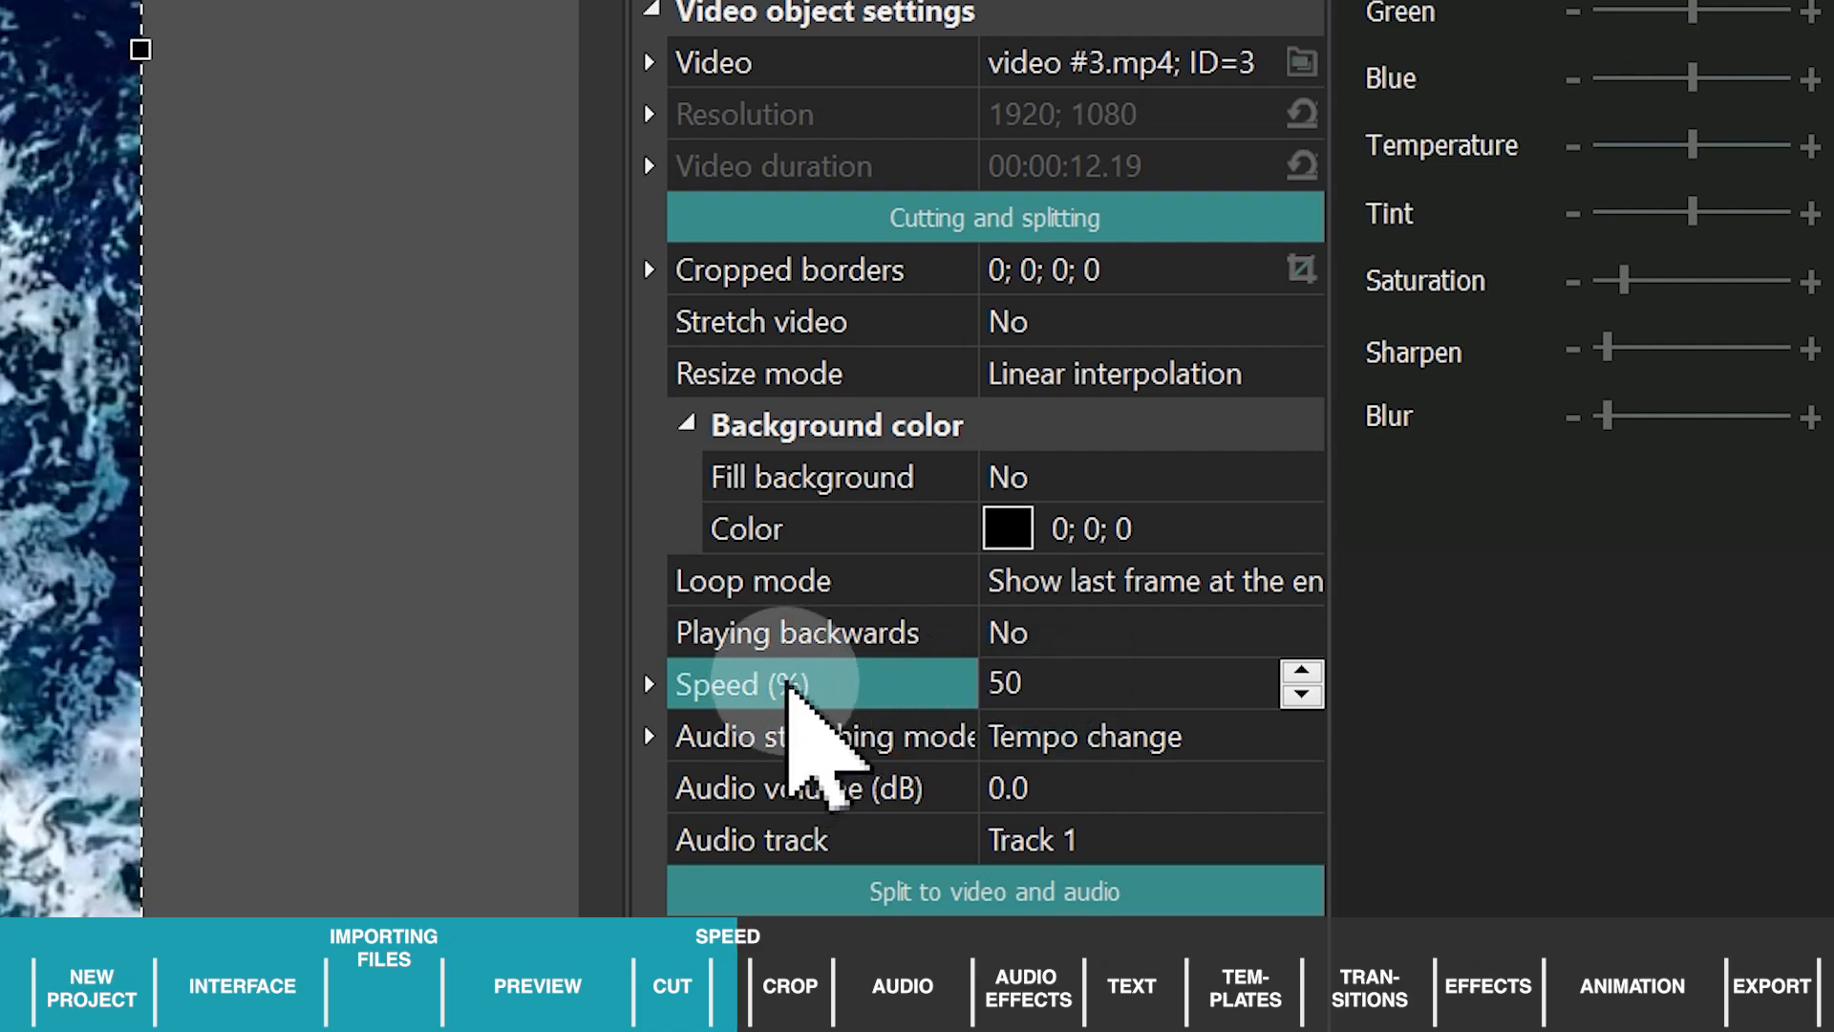
pyautogui.press('Return')
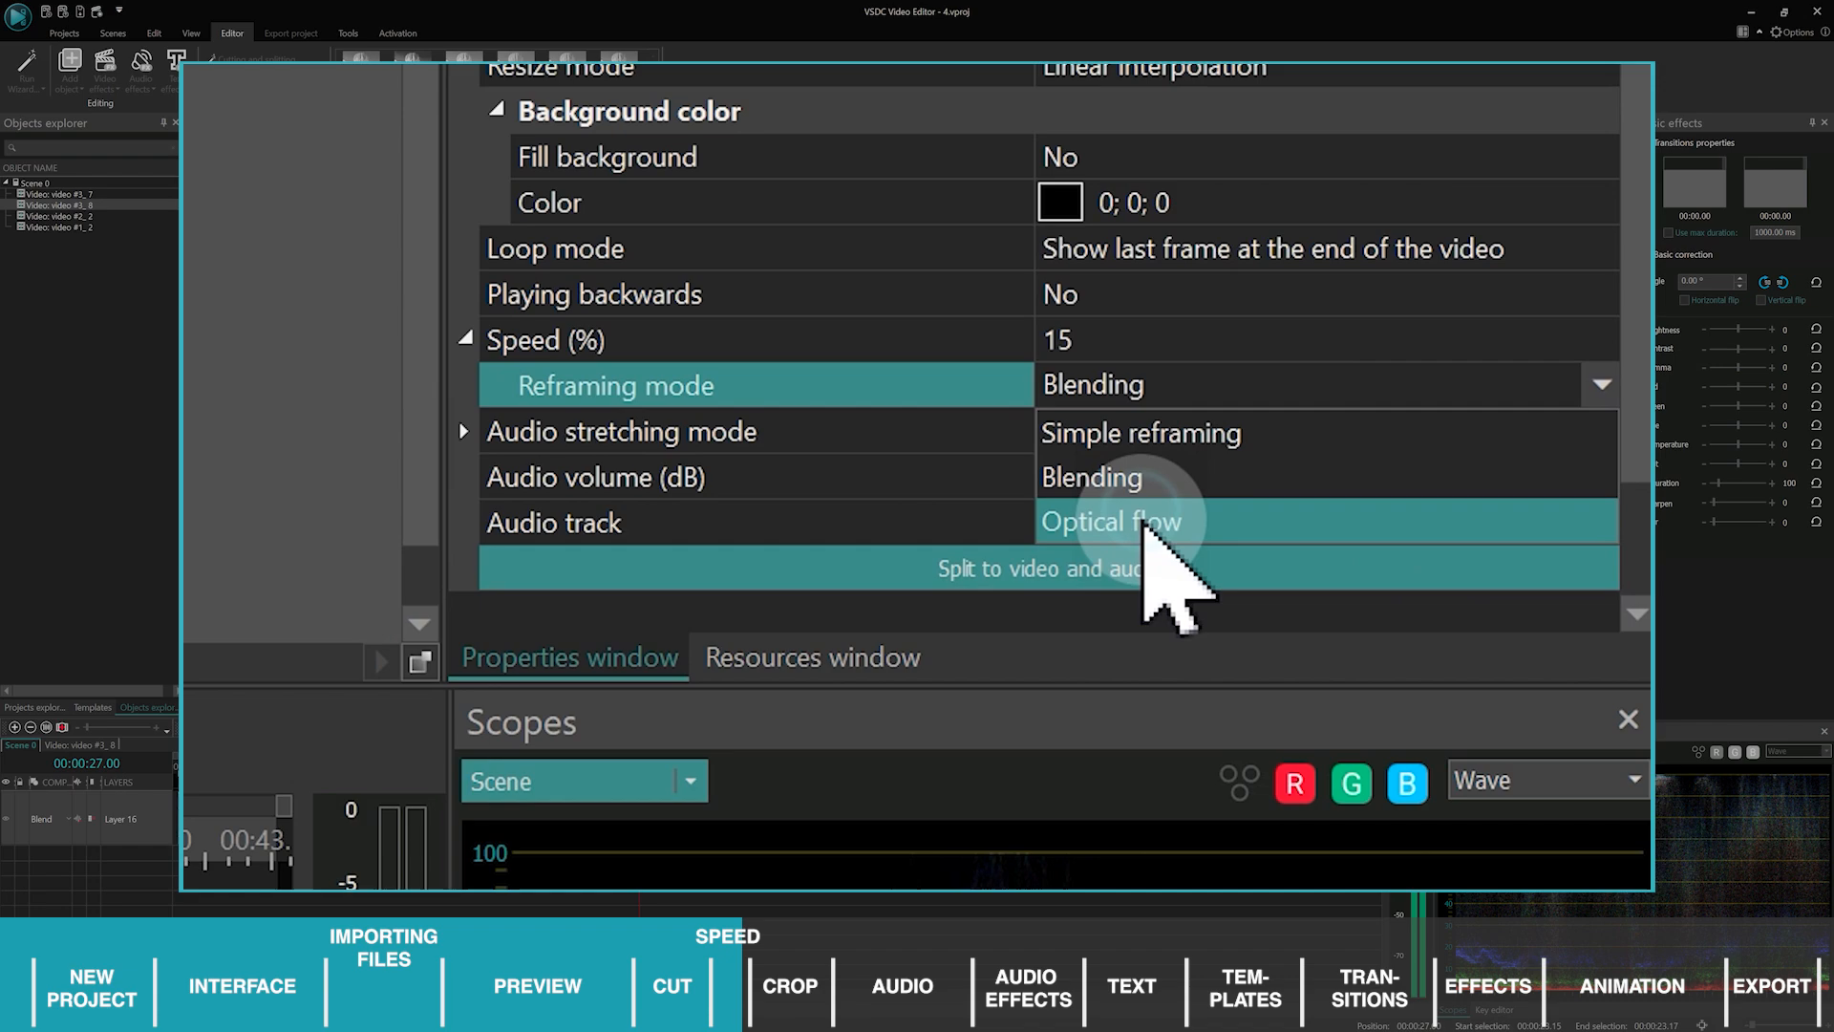
pyautogui.click(1474, 657)
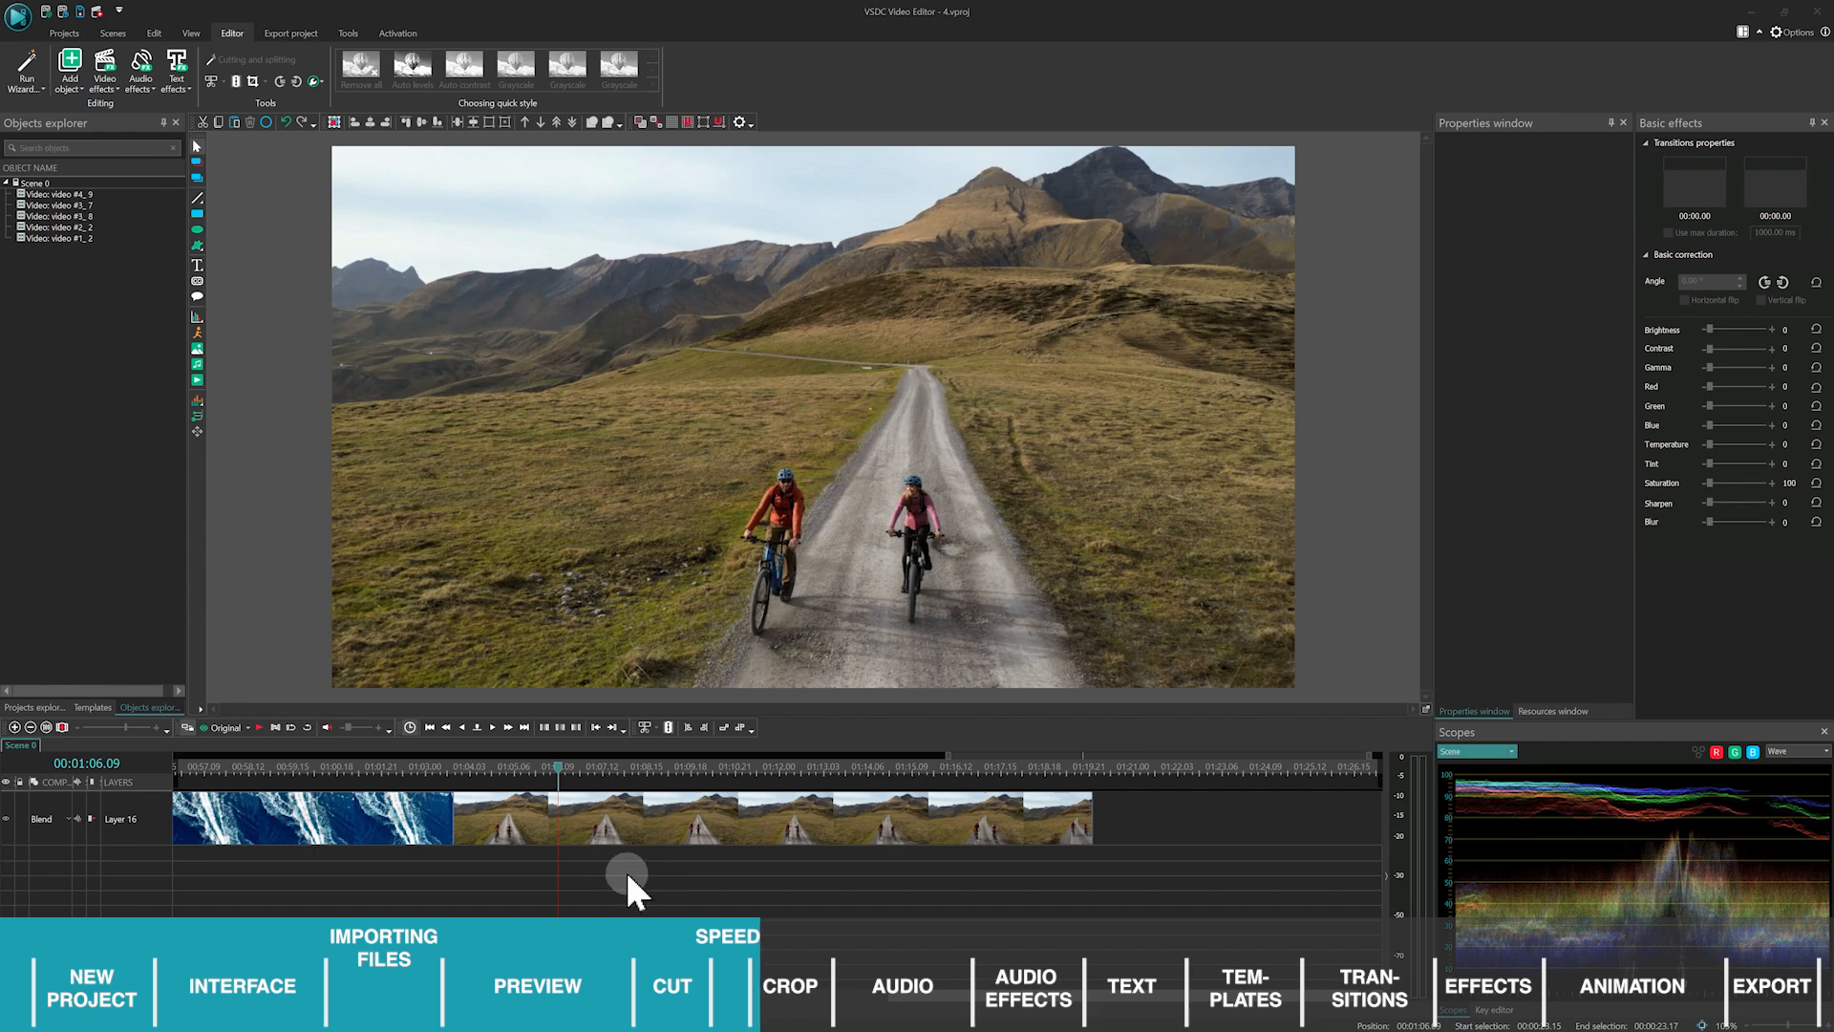
# Crop the cyclists clip to a 962x541 area around both riders, positioned at 515, 510.
pyautogui.click(628, 827)
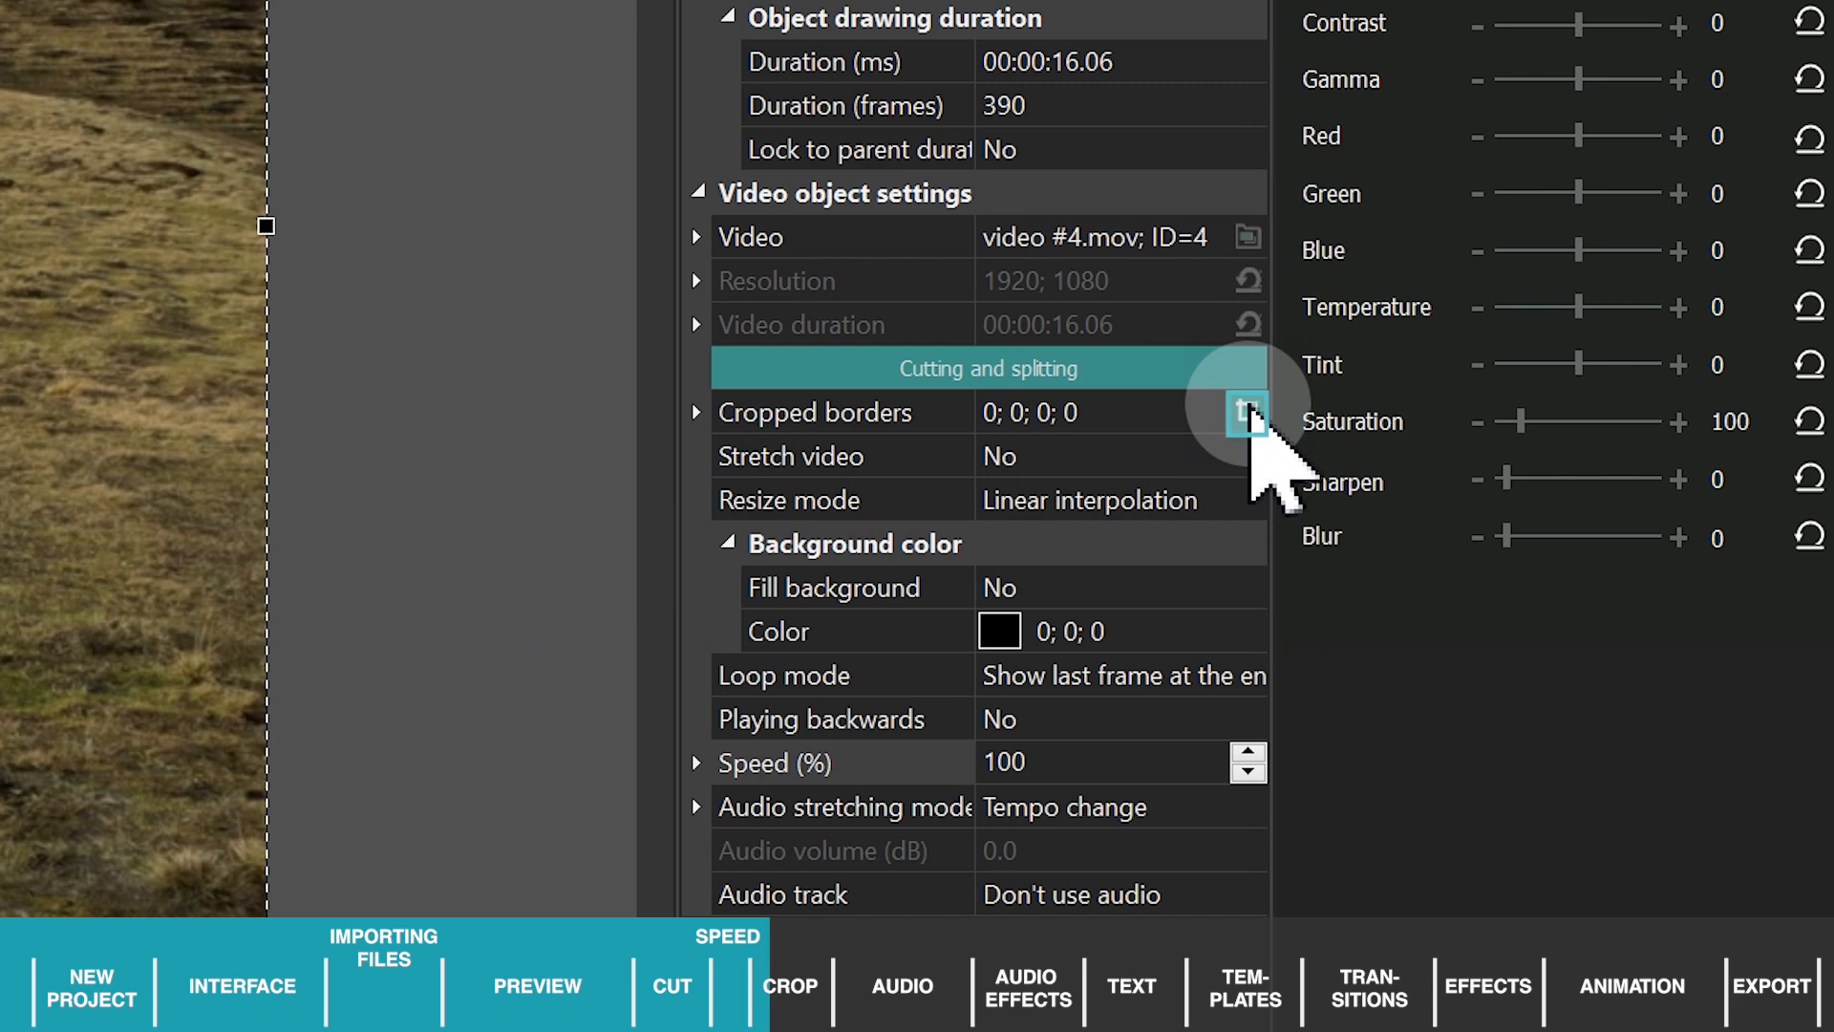
pyautogui.click(1248, 411)
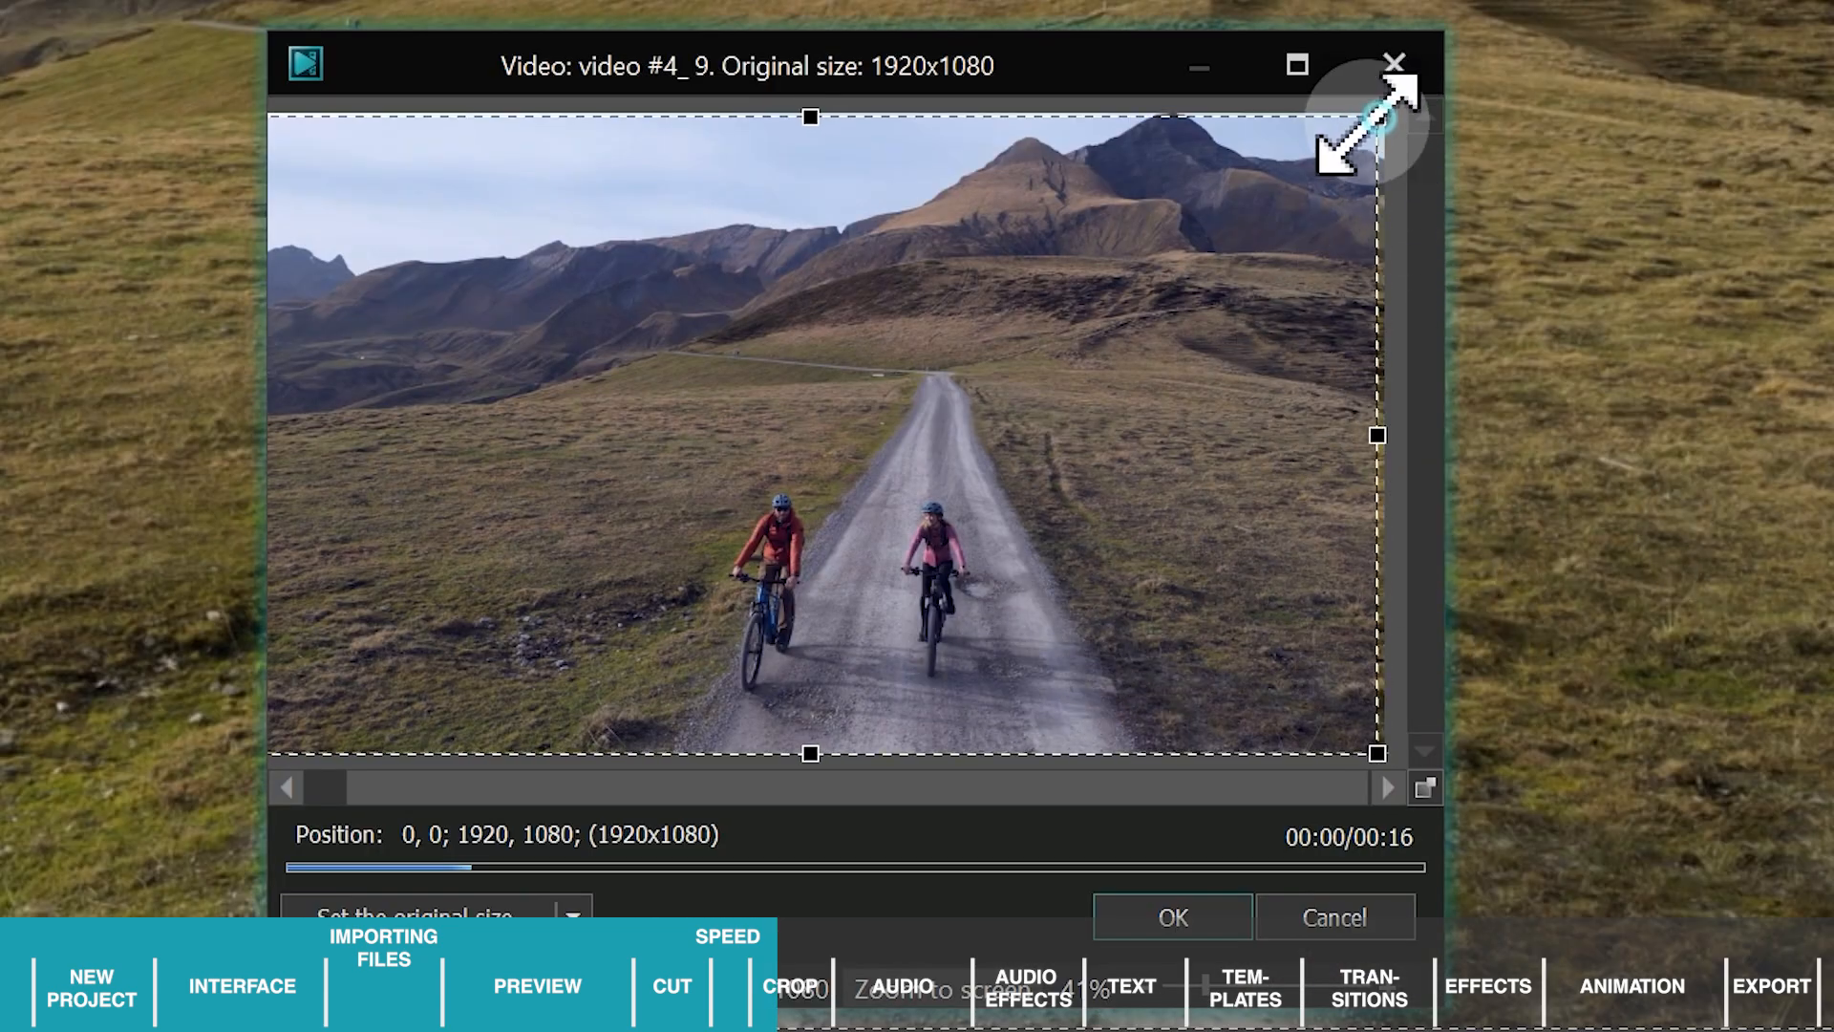
pyautogui.moveTo(1376, 115); pyautogui.dragTo(819, 500)
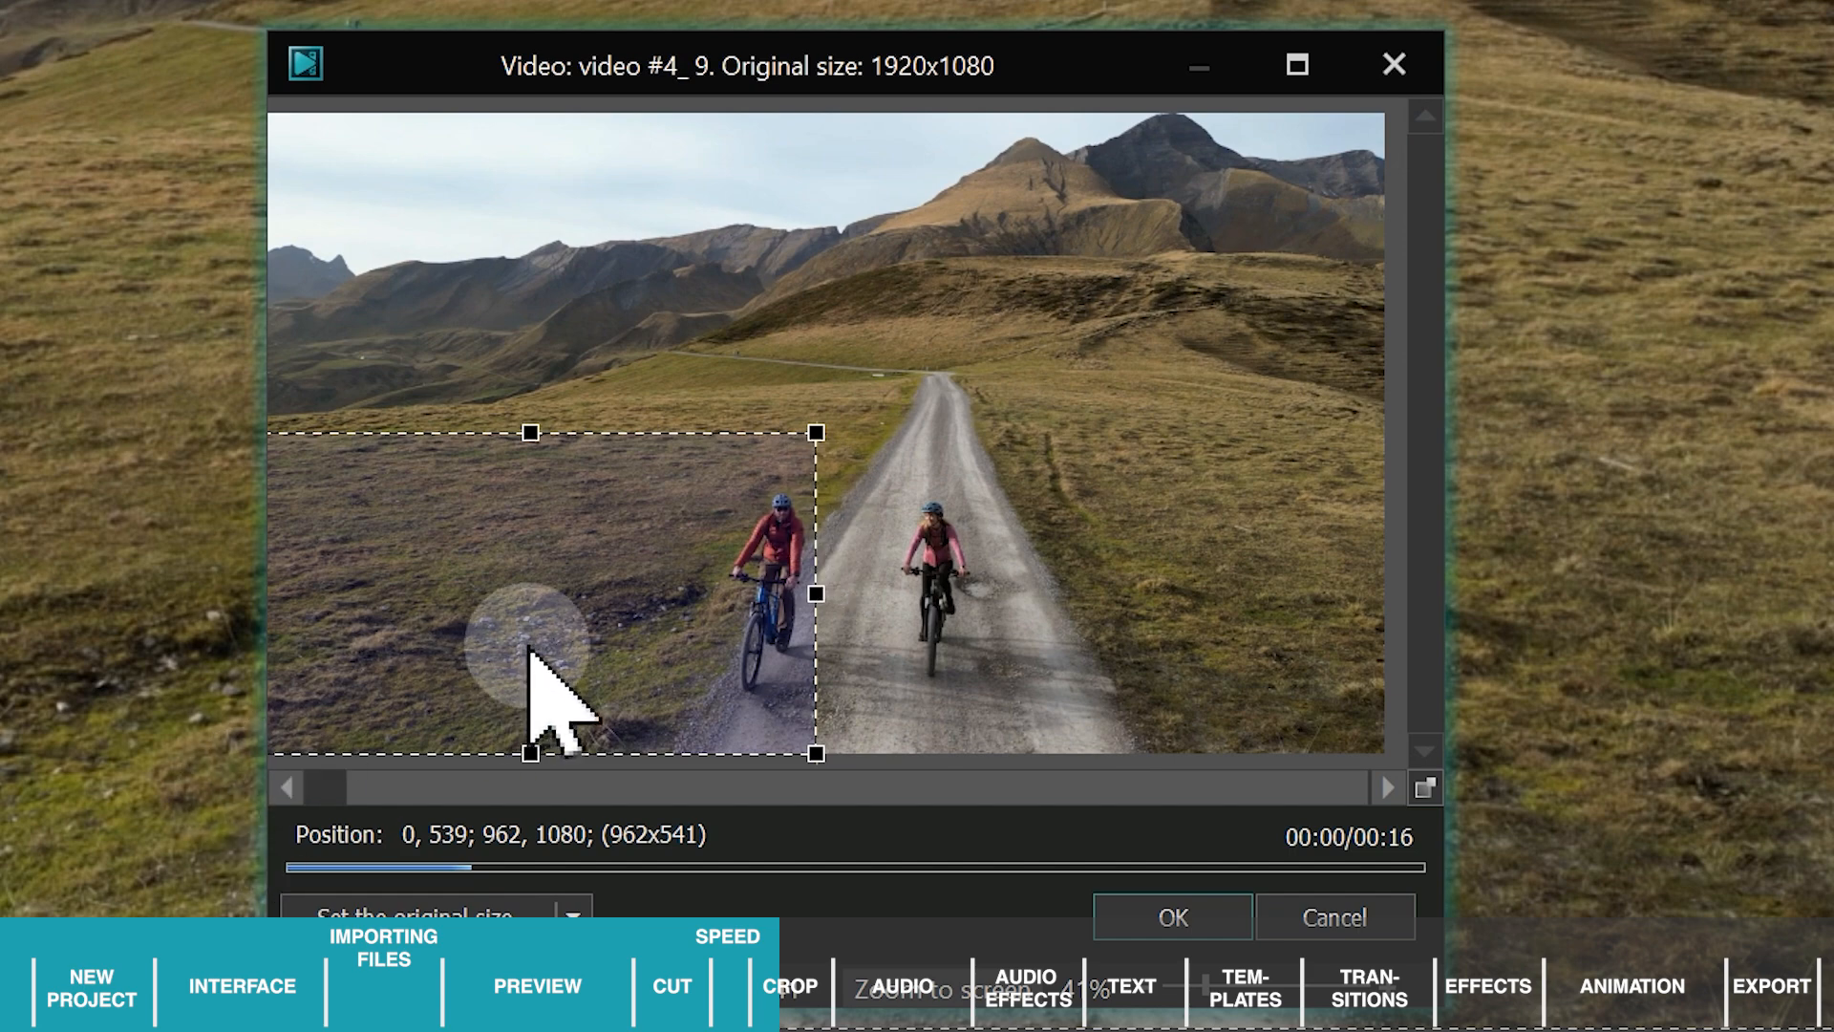
pyautogui.moveTo(532, 647); pyautogui.dragTo(843, 627)
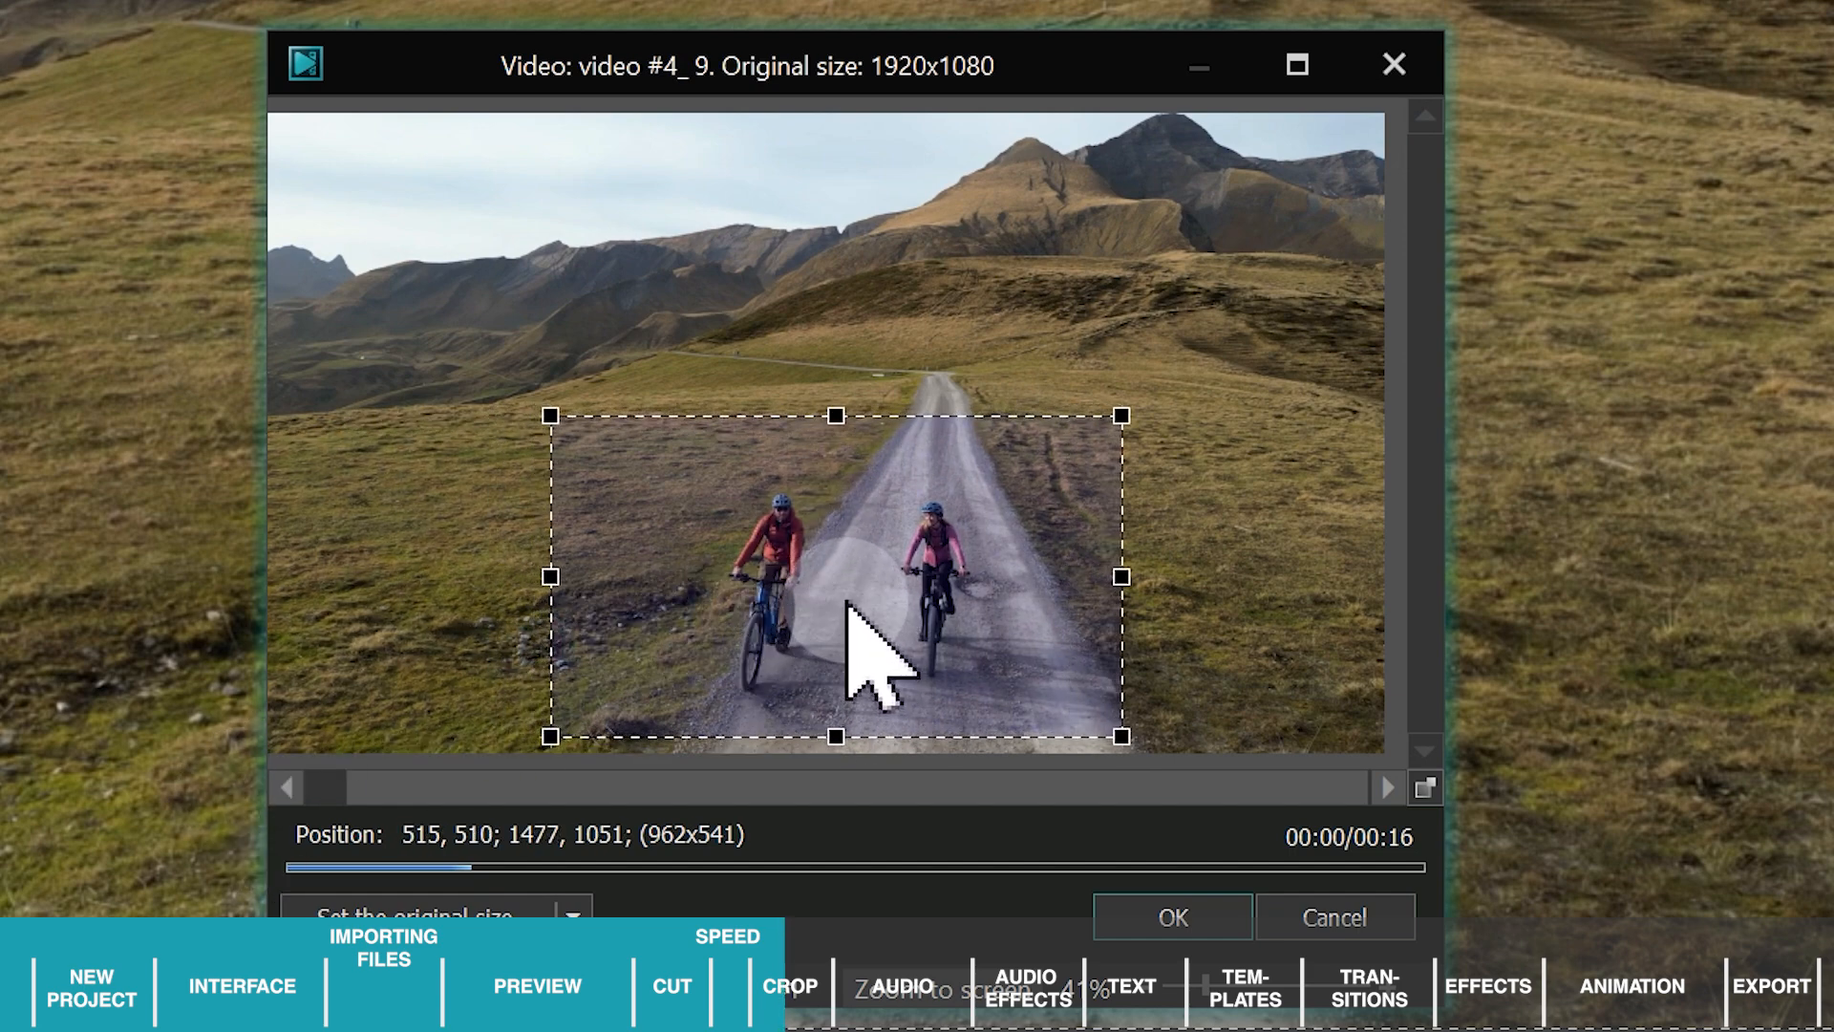
pyautogui.click(1180, 912)
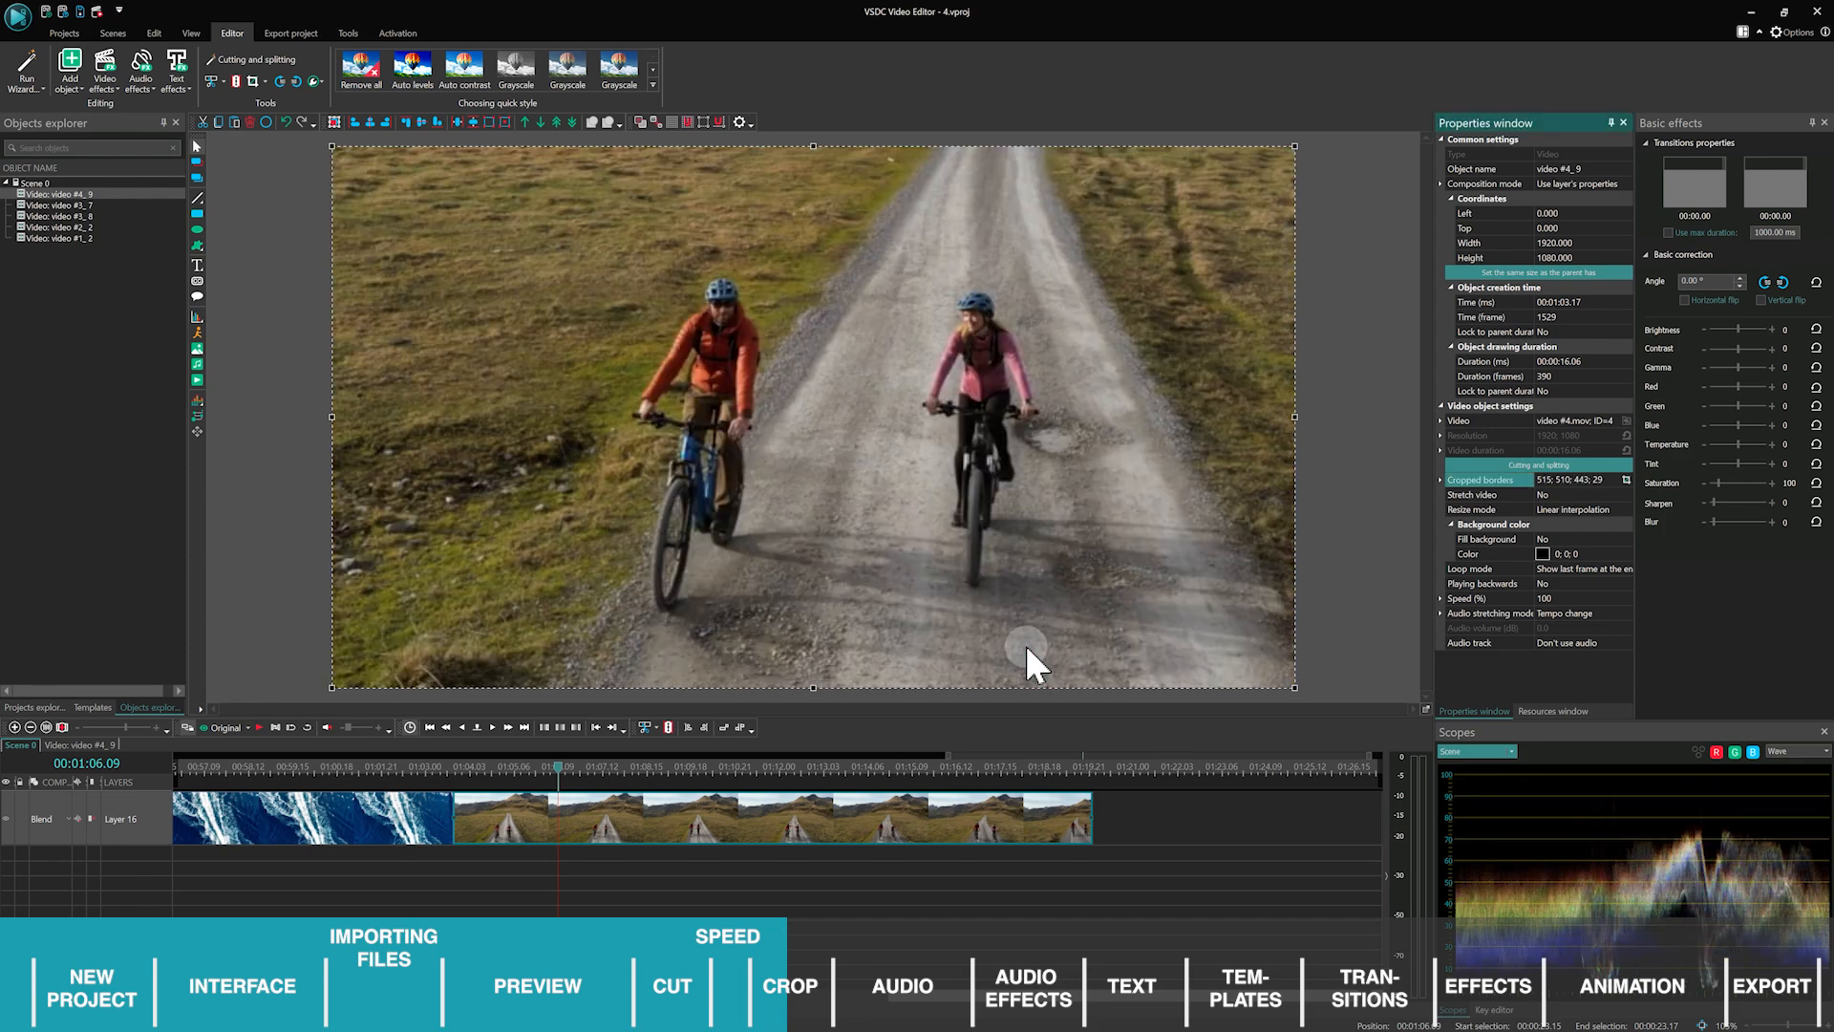
# Recrop the cyclists clip to a narrower 597x622 area around the riders, positioned at 722, 422.
pyautogui.click(1627, 479)
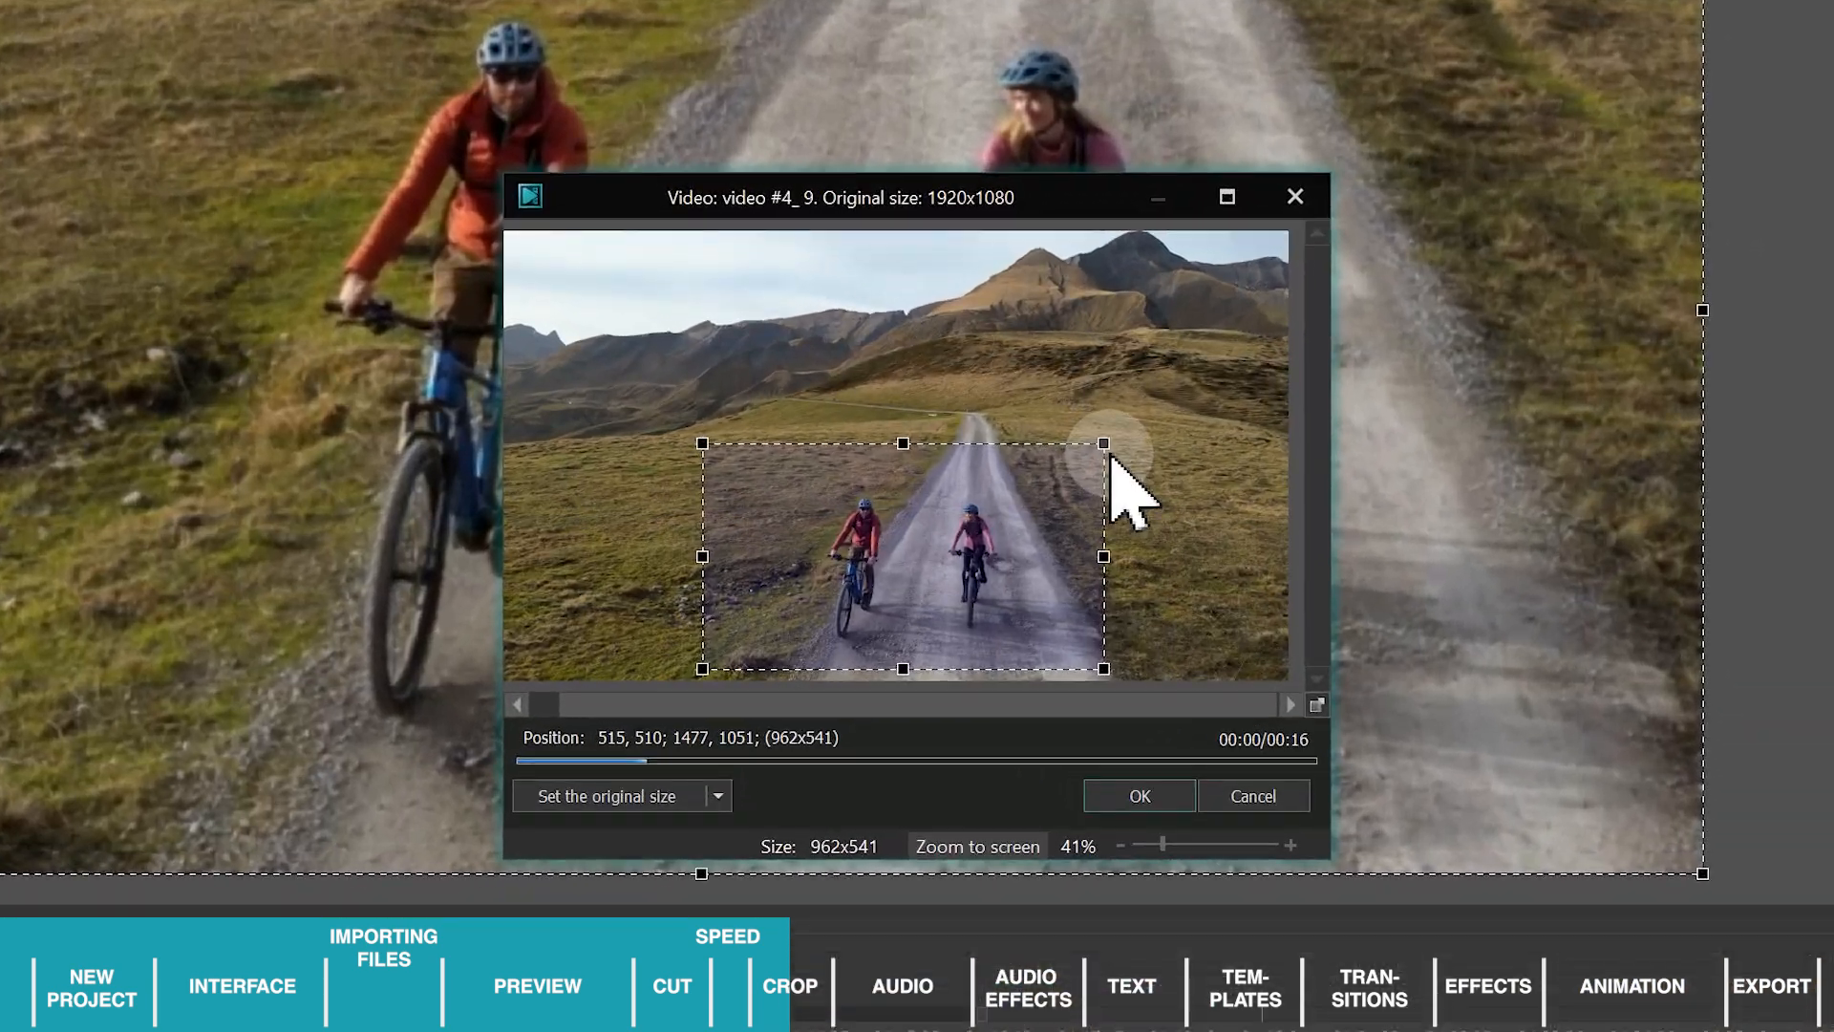
pyautogui.moveTo(1105, 445); pyautogui.dragTo(952, 409)
pyautogui.moveTo(861, 522); pyautogui.dragTo(971, 561)
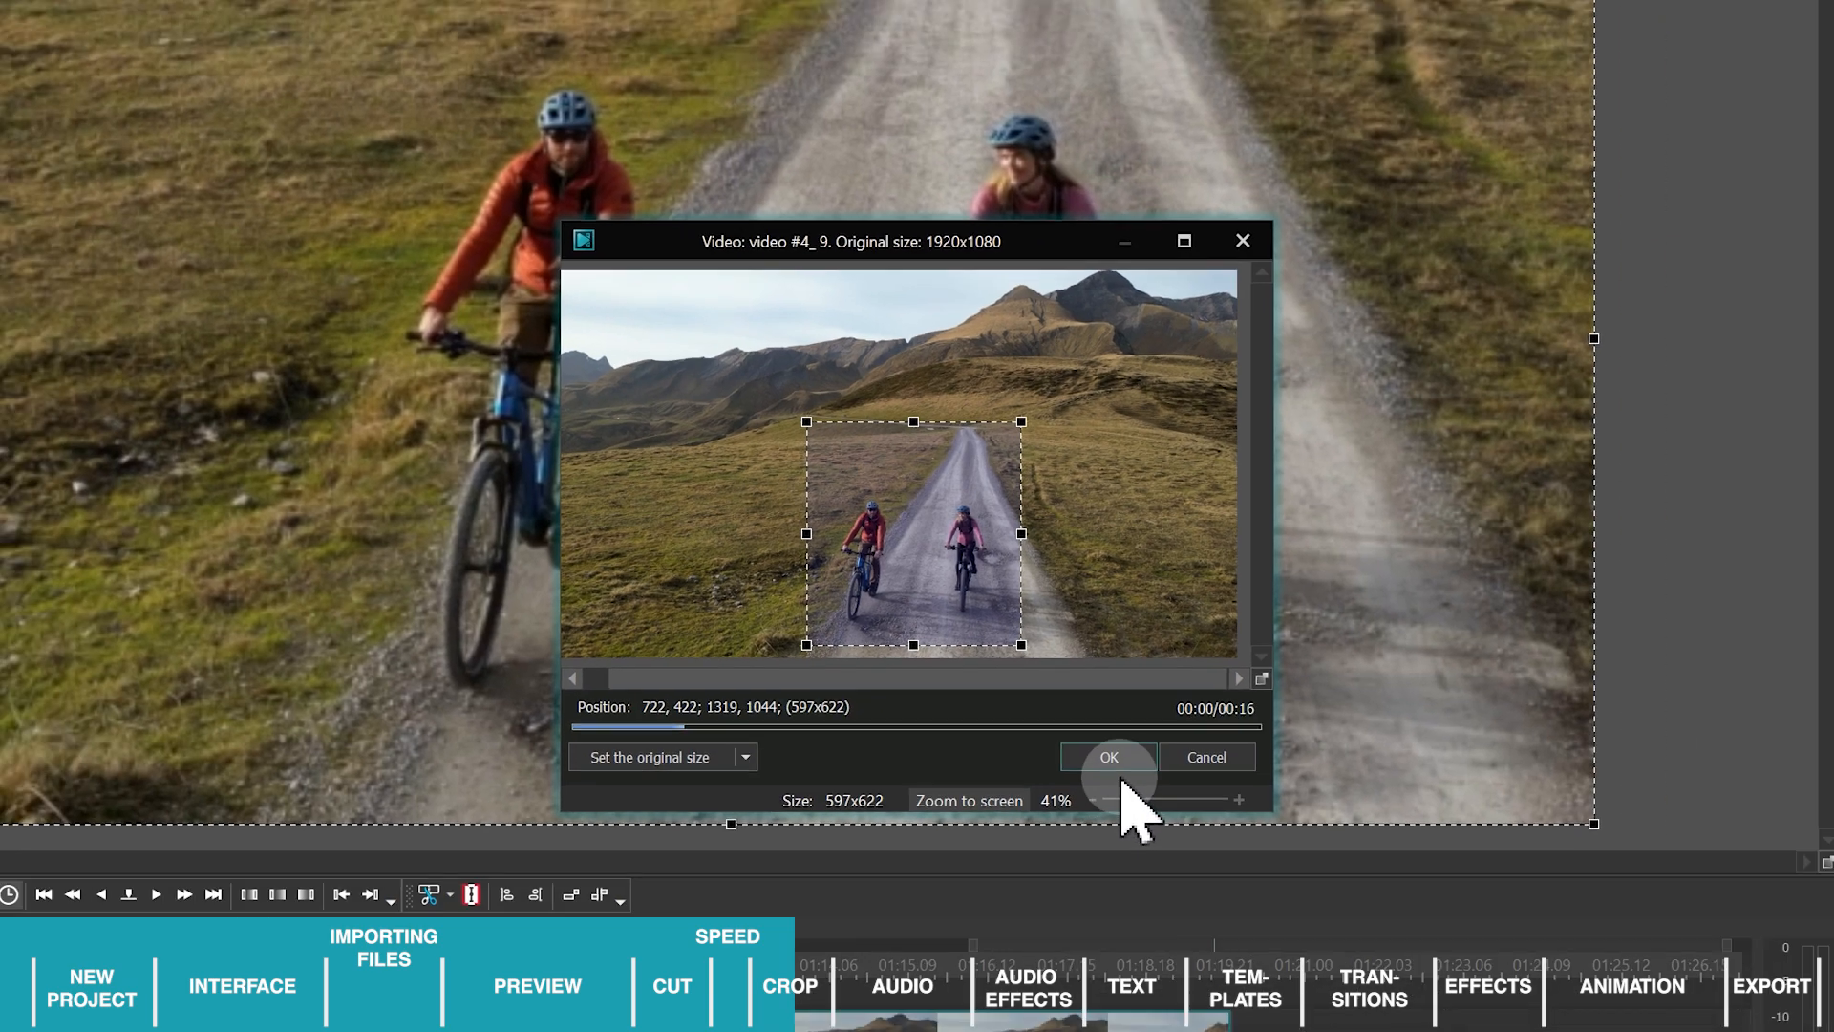
pyautogui.click(1140, 796)
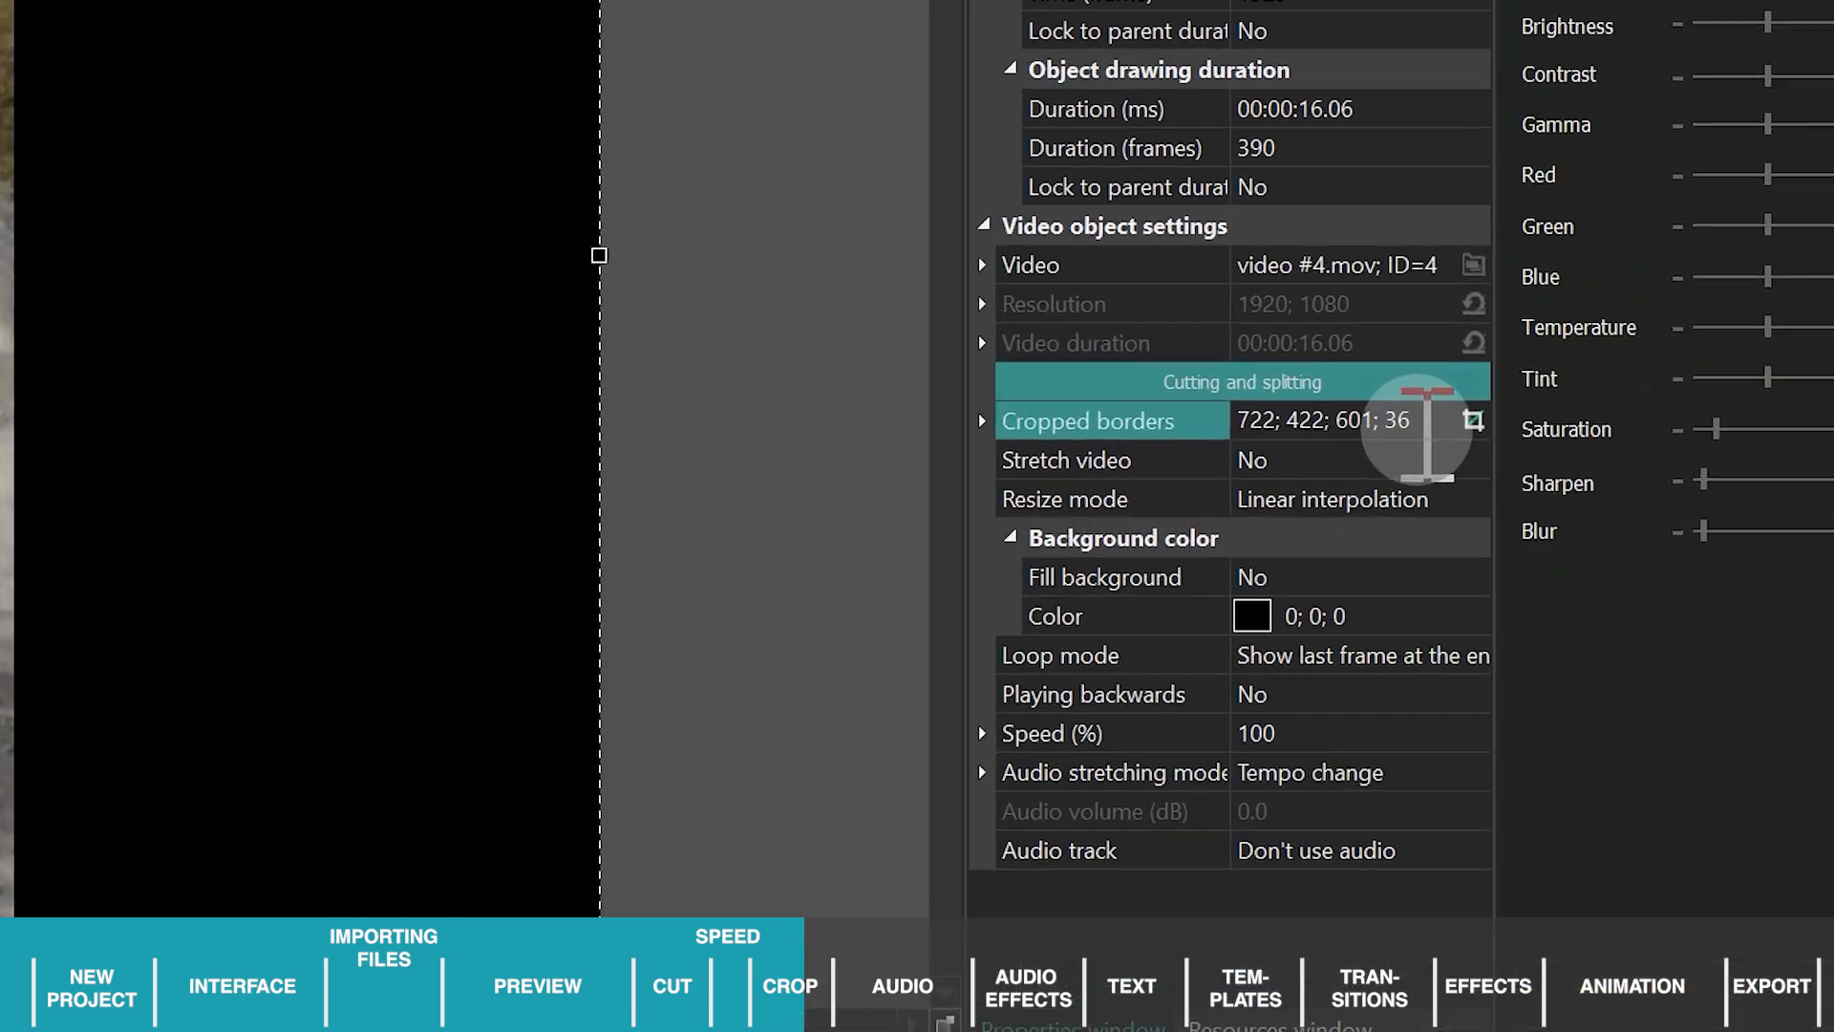
# Reset the cyclists clip's cropped borders to 0 and undo the reset.
pyautogui.click(1426, 435)
pyautogui.write('0')
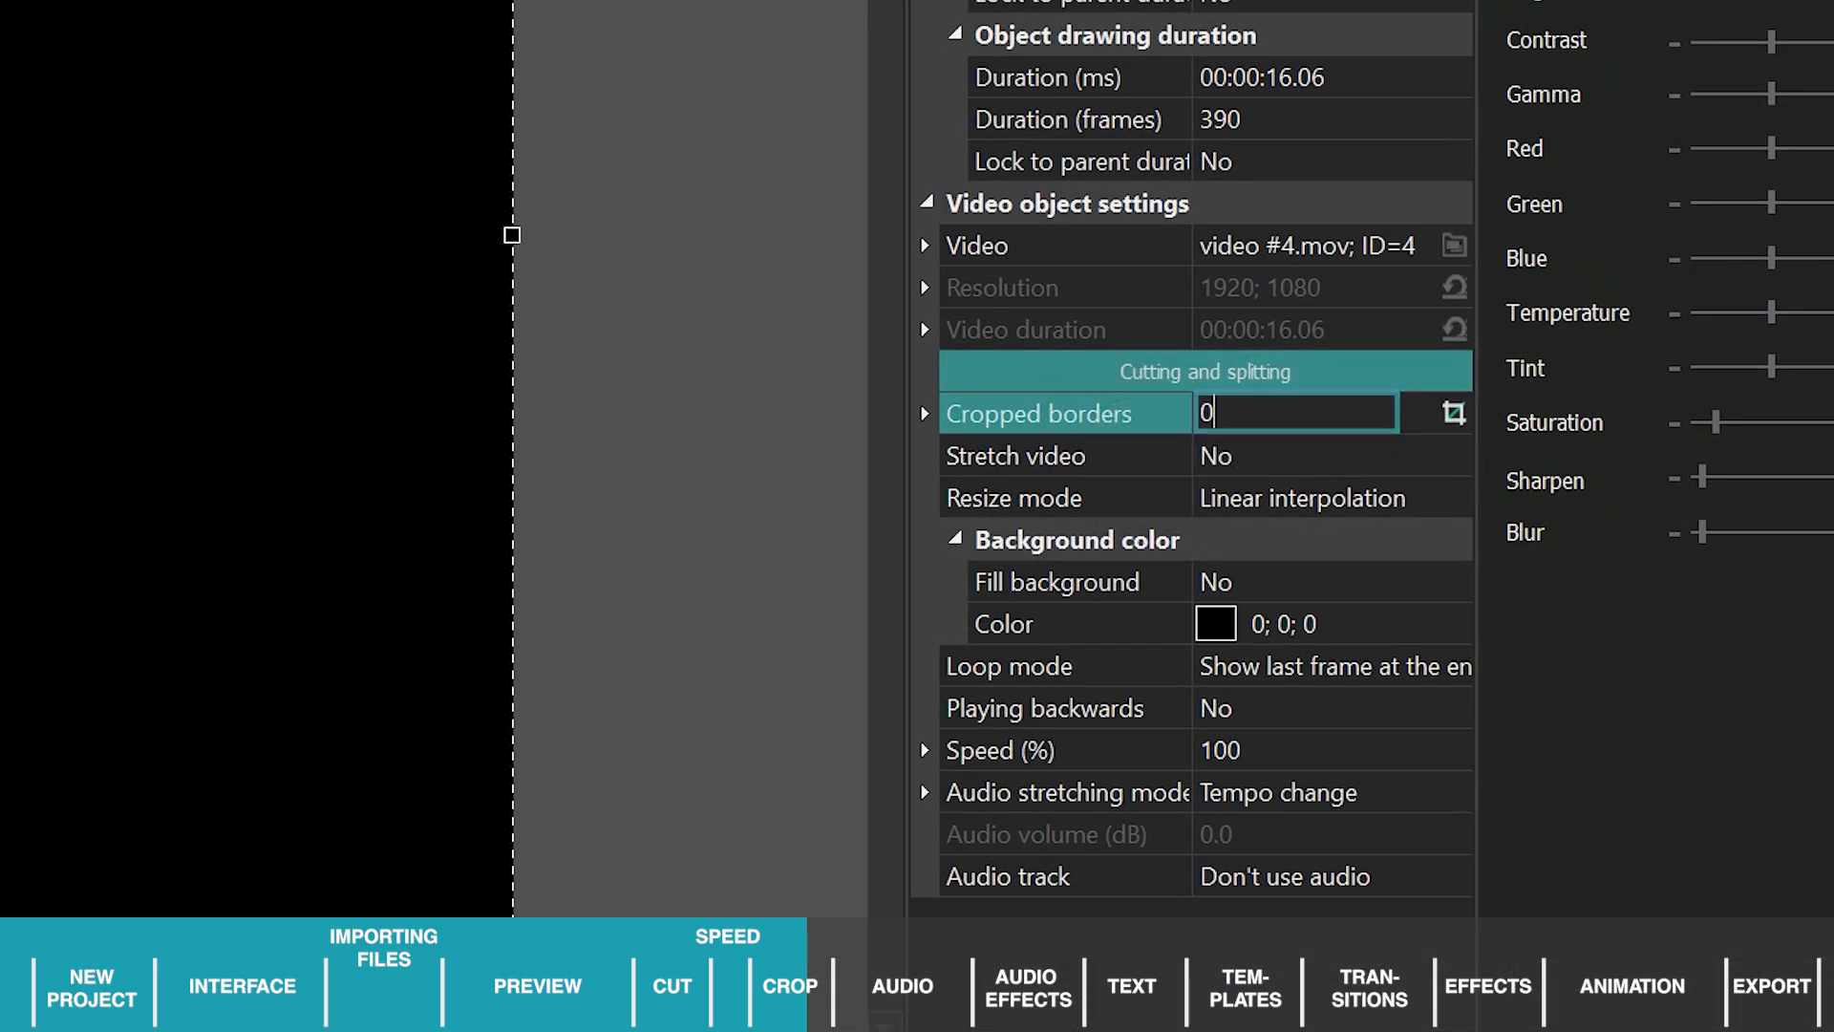
pyautogui.press('Return')
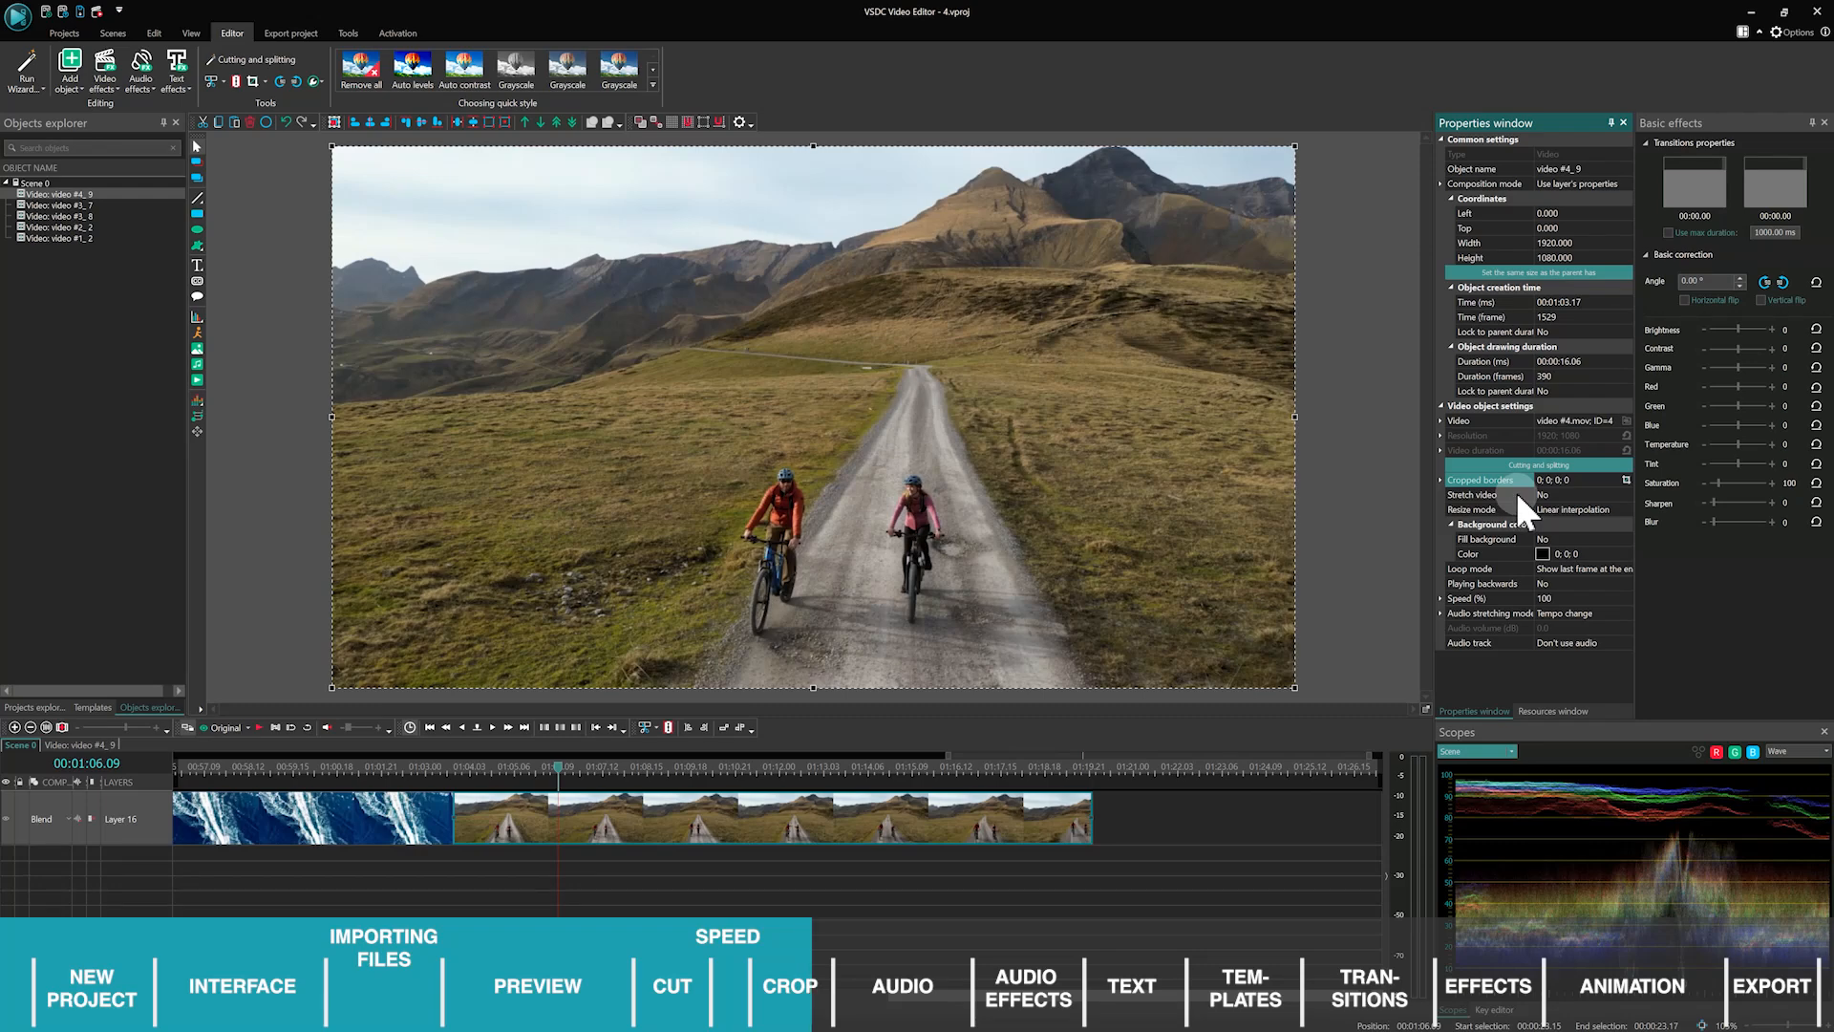
pyautogui.hotkey('ctrl', 'z')
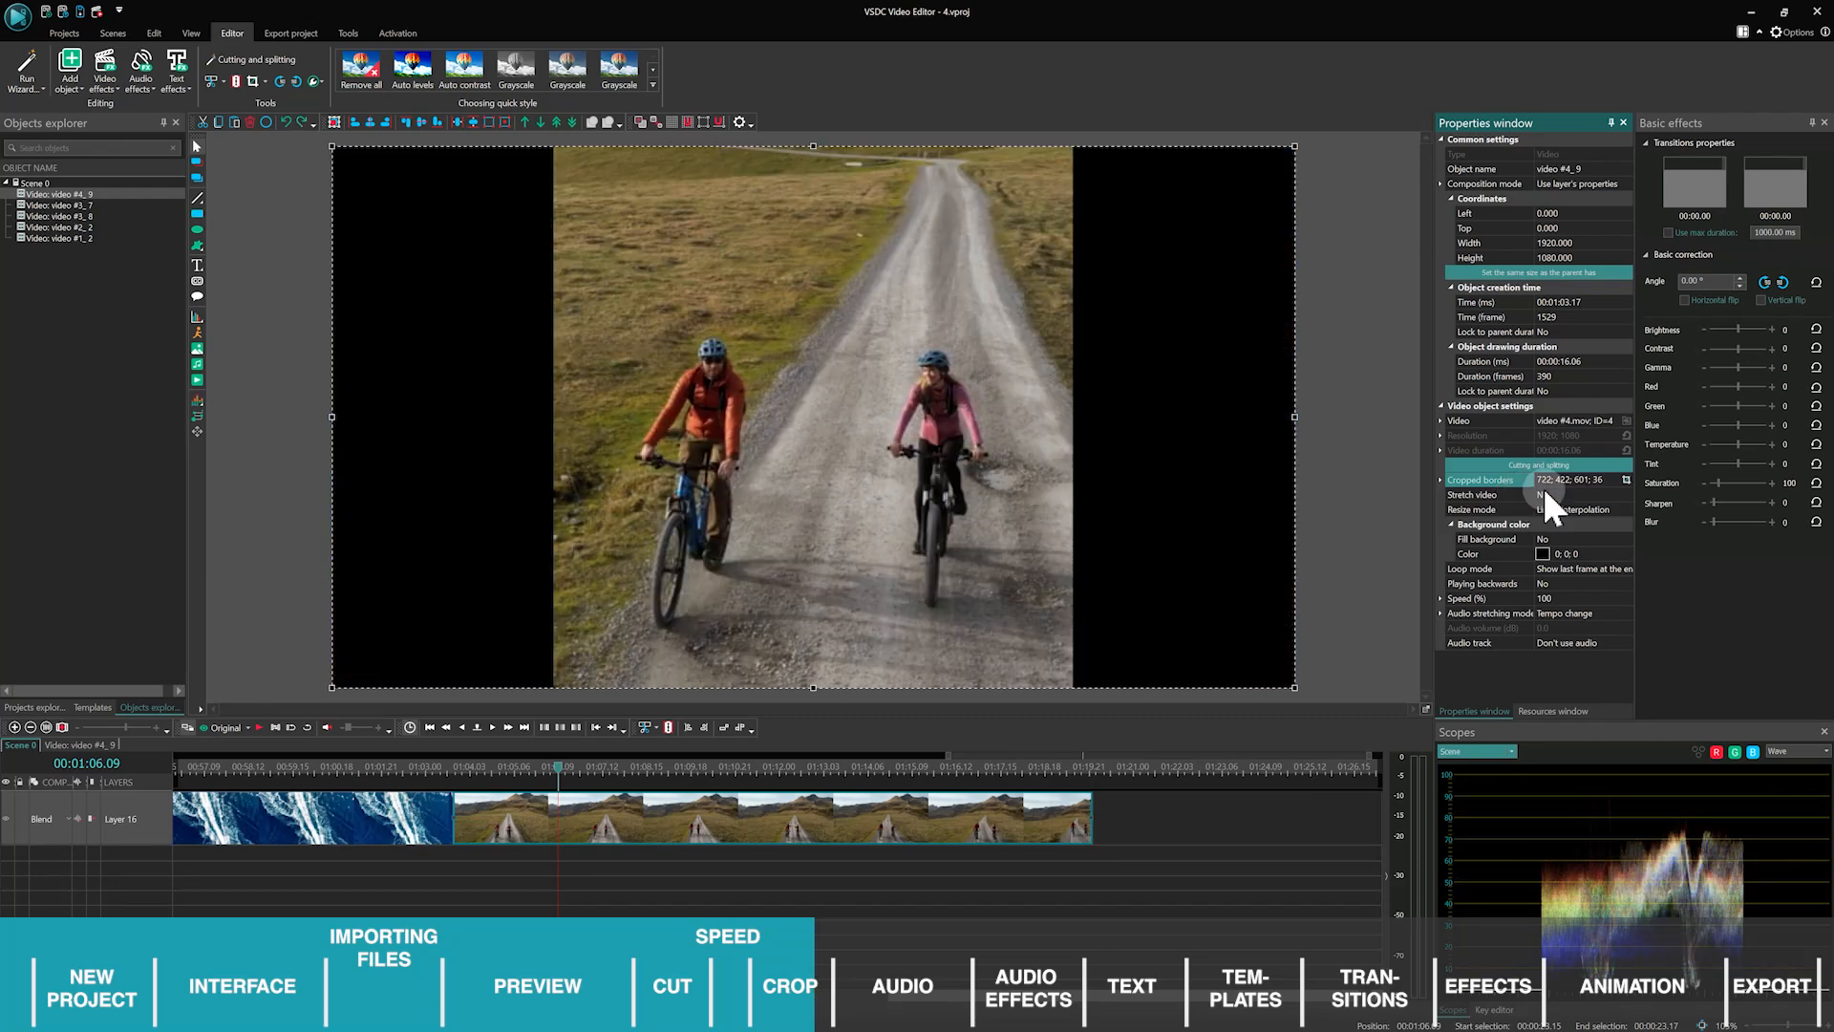
# Copy the cropped borders values 722; 422; 601; 36 from the cyclists clip to the adjacent ocean clip.
pyautogui.moveTo(1610, 484); pyautogui.dragTo(1532, 487)
pyautogui.click(374, 818)
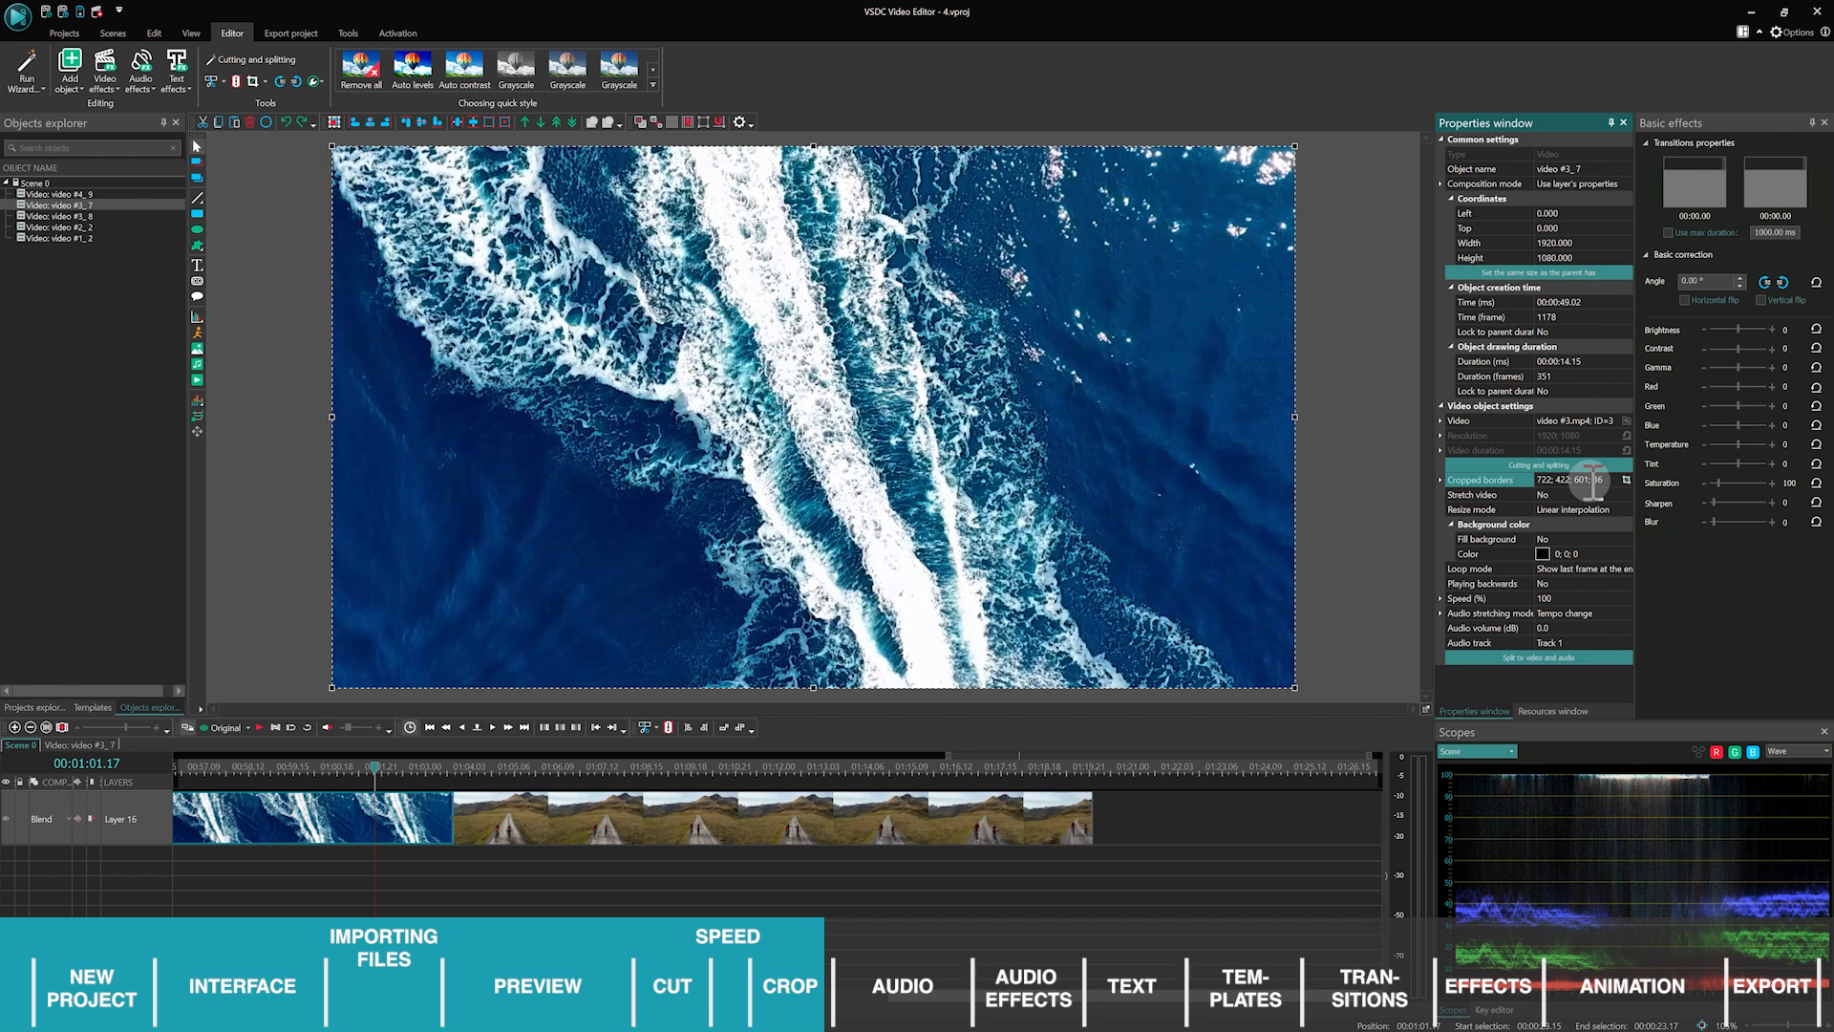
pyautogui.click(1592, 479)
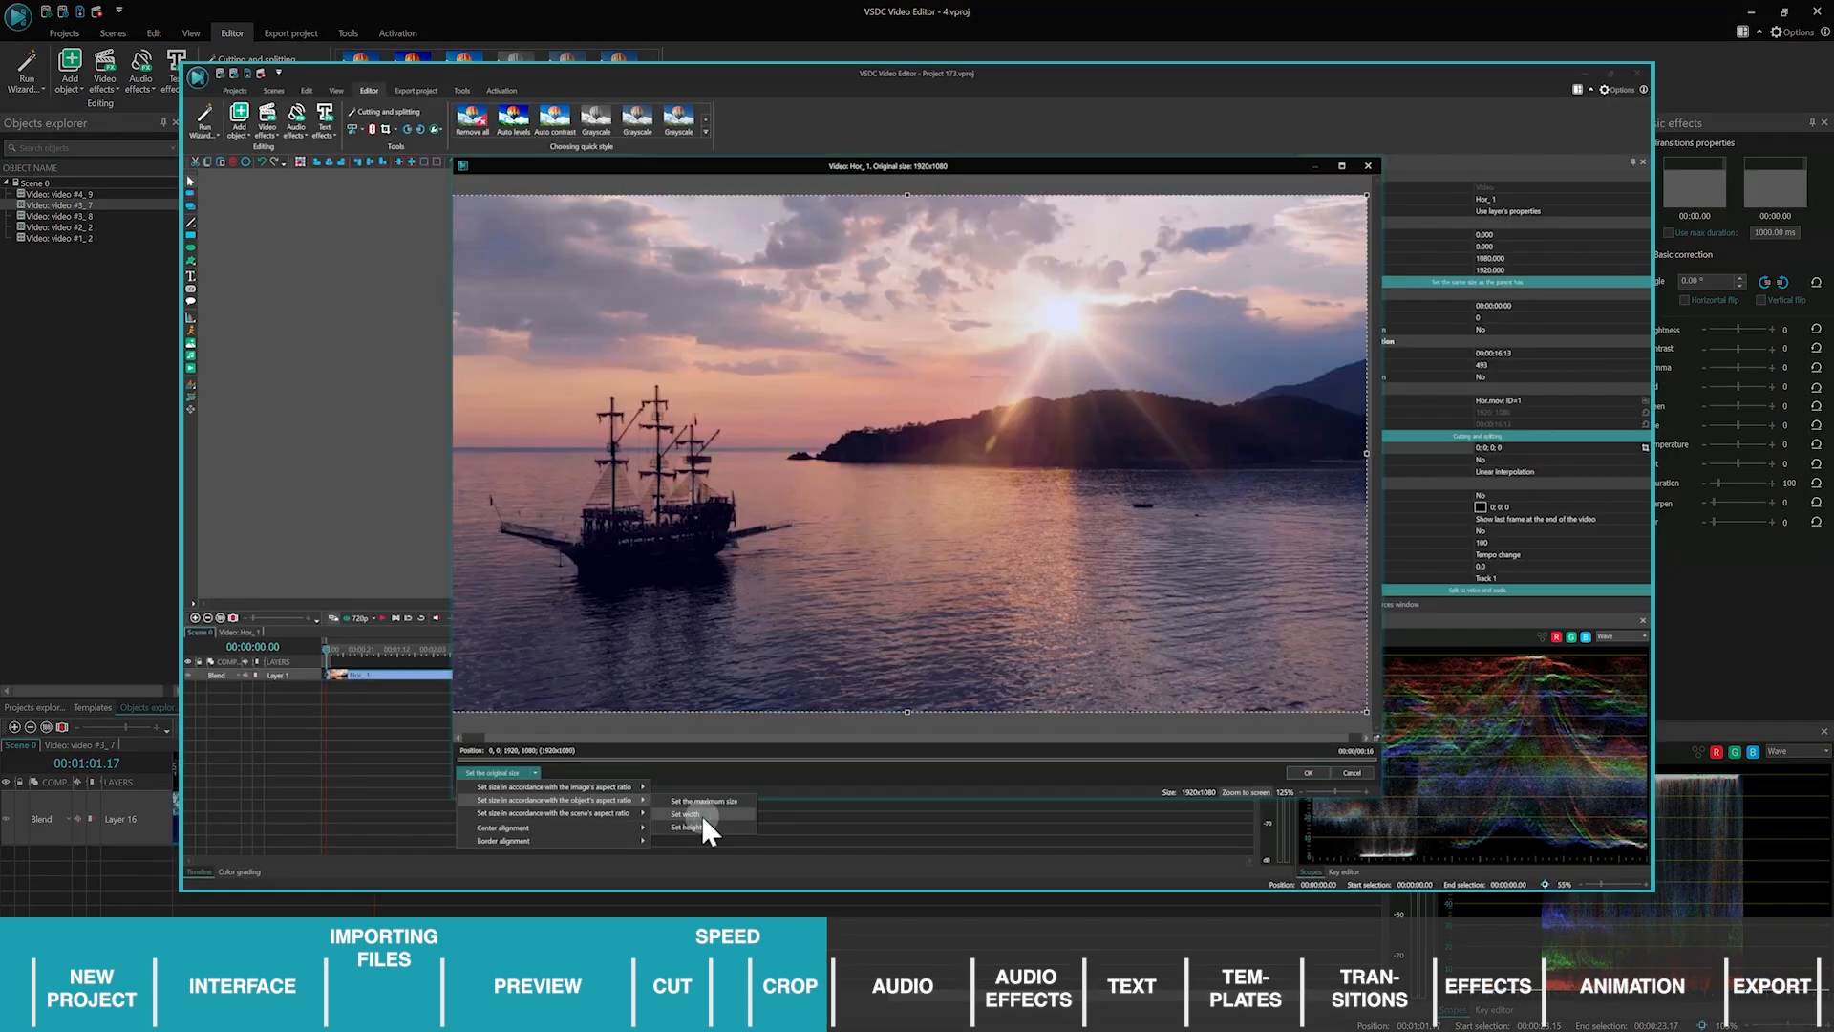
# Set the ship video's crop width according to the object's aspect ratio, move the crop area over the ship and apply it.
pyautogui.click(702, 816)
pyautogui.moveTo(659, 483); pyautogui.dragTo(703, 497)
pyautogui.click(1303, 771)
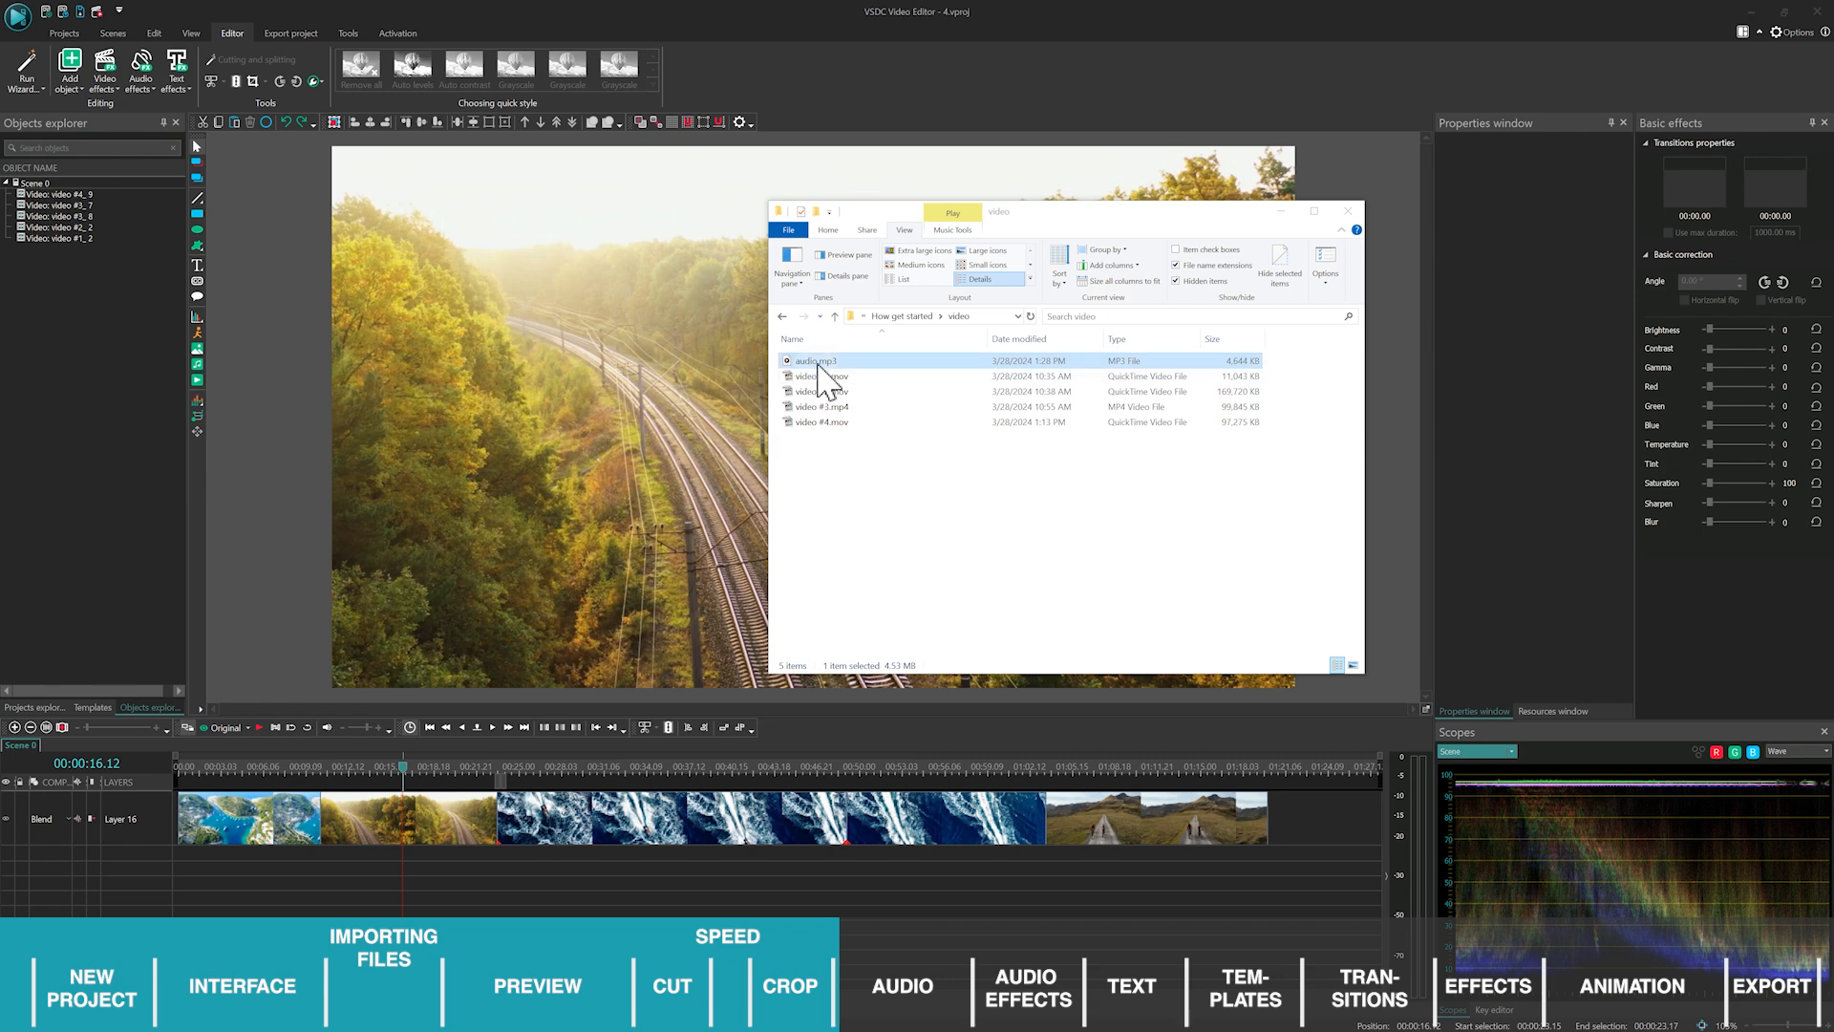
# Add audio.mp3 to the timeline below the video clips and cut off its part after 00:01:19.16.
pyautogui.moveTo(818, 364); pyautogui.dragTo(278, 841)
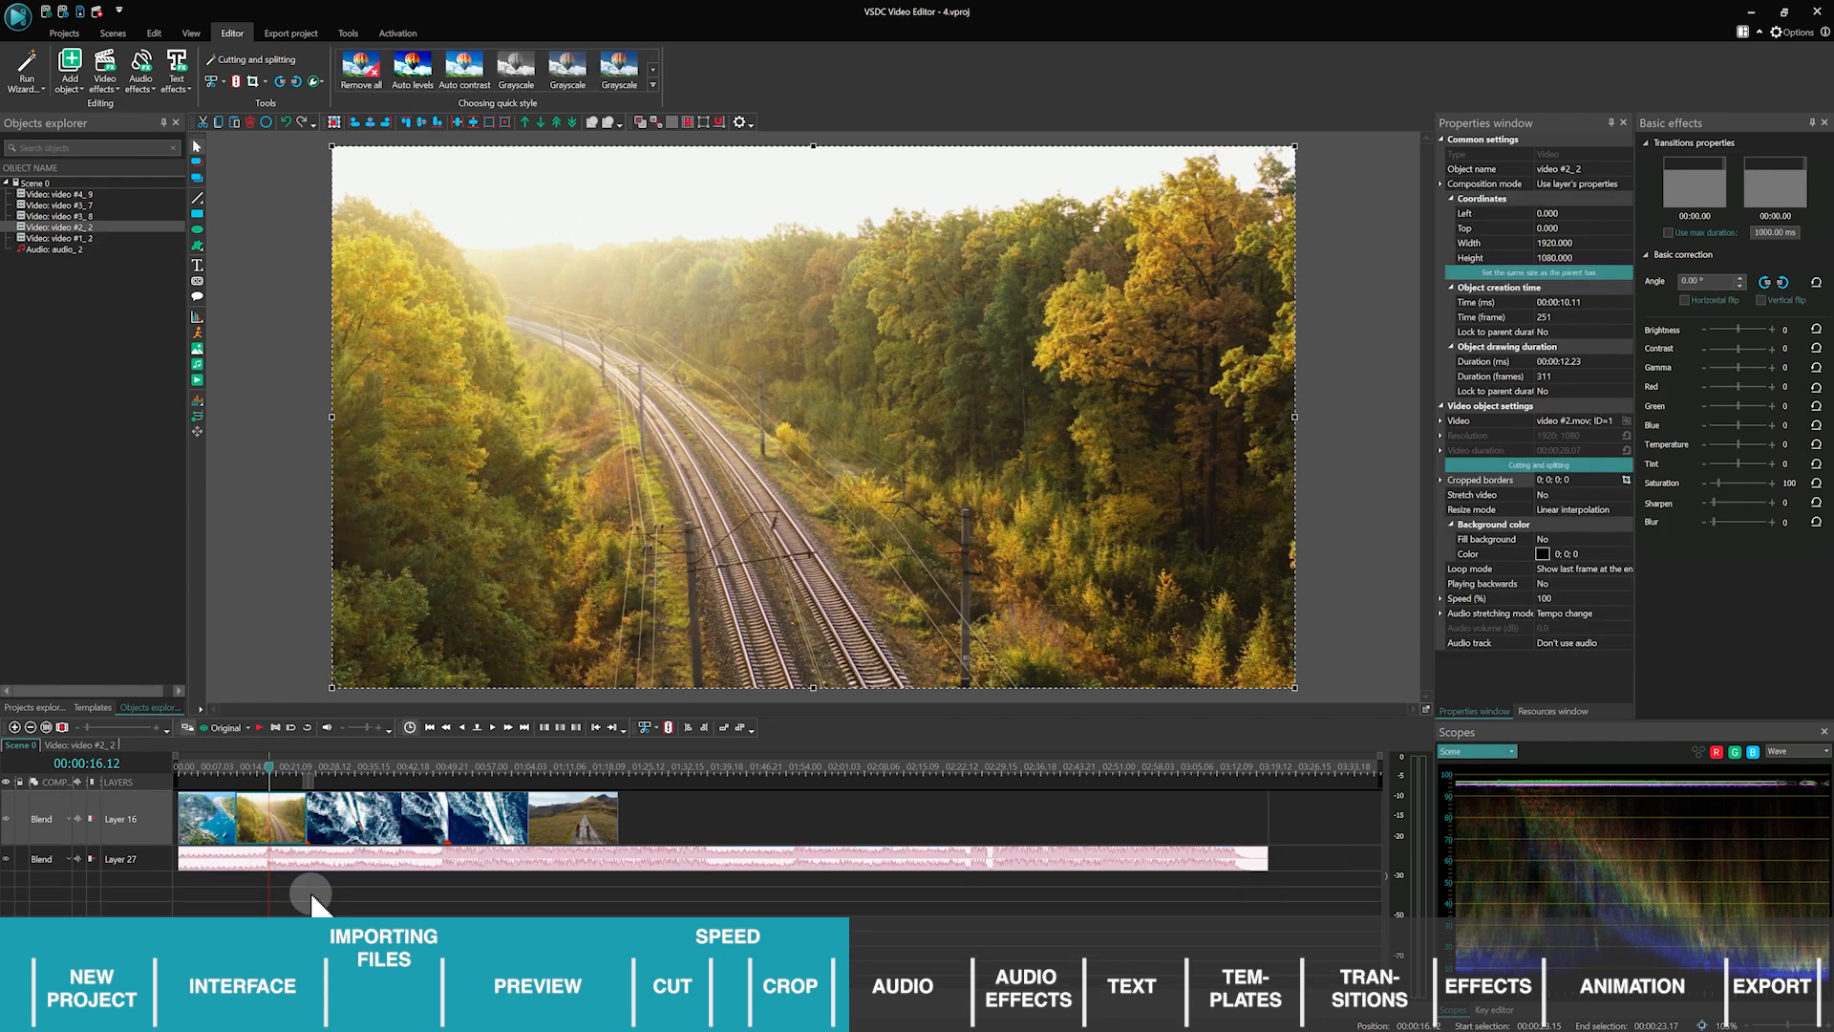
pyautogui.click(616, 766)
pyautogui.click(606, 860)
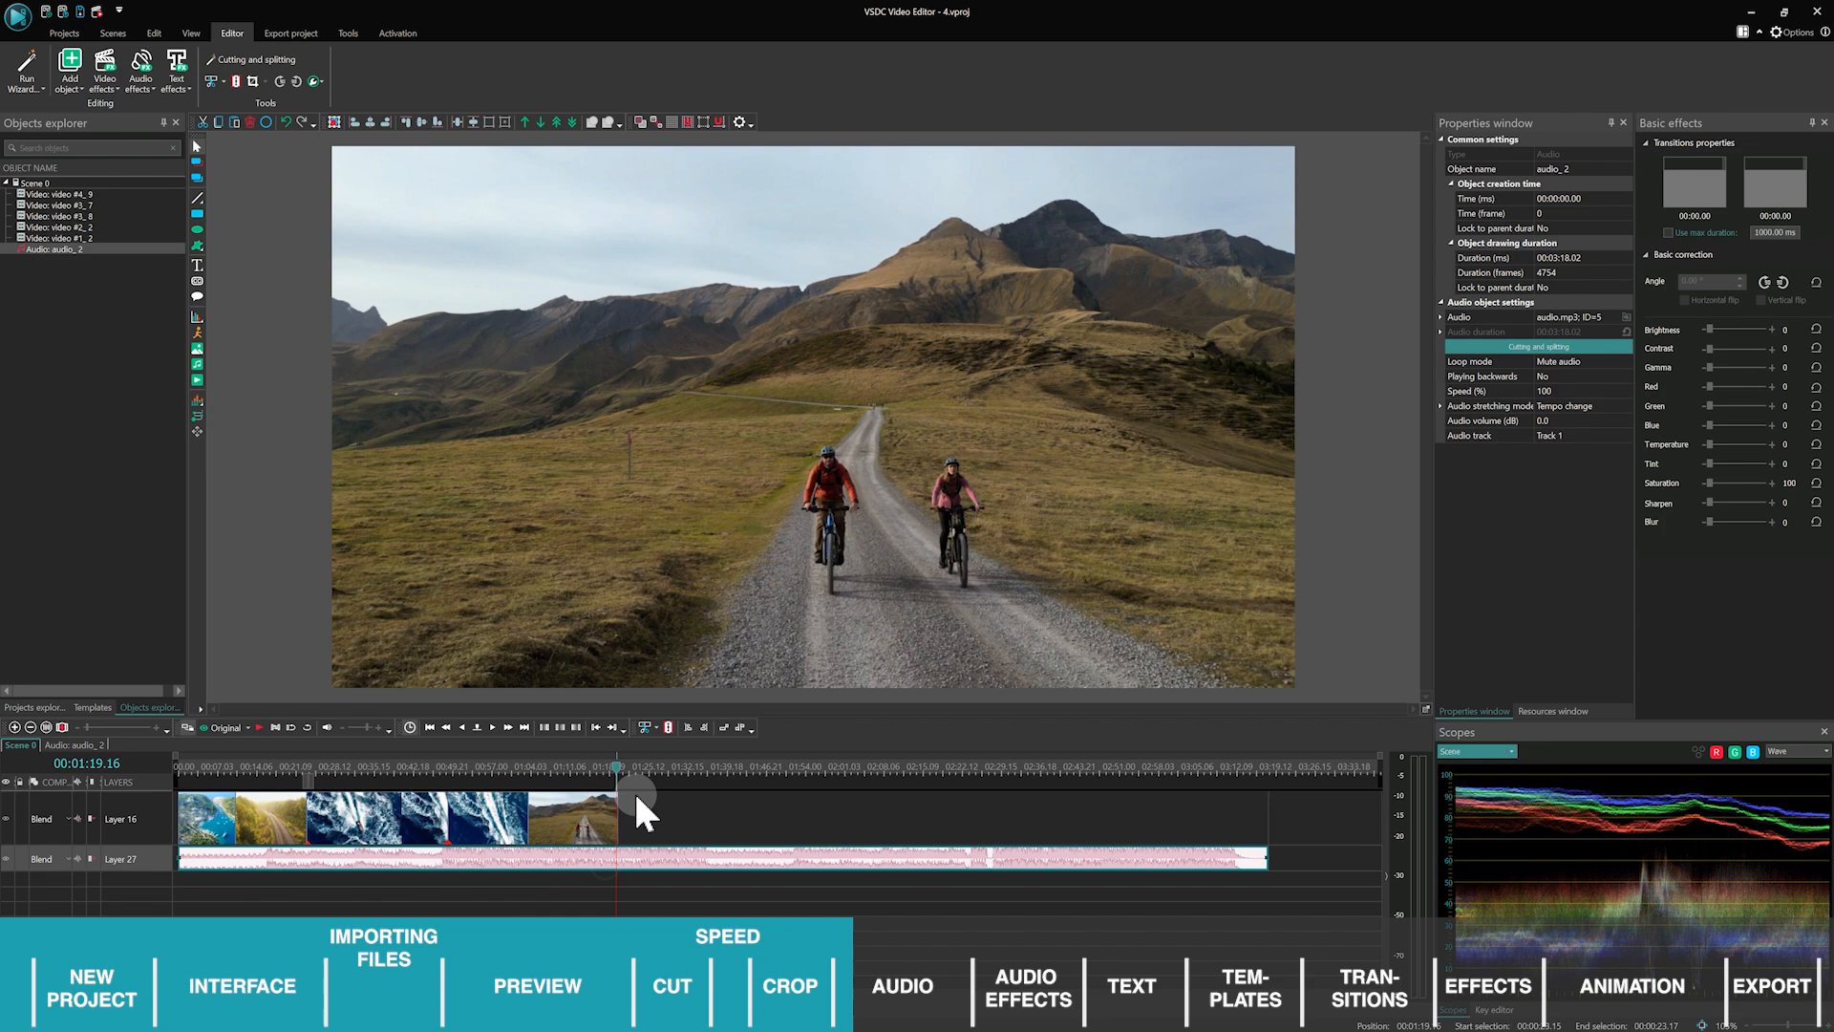
pyautogui.click(667, 728)
pyautogui.click(665, 856)
pyautogui.press('Delete')
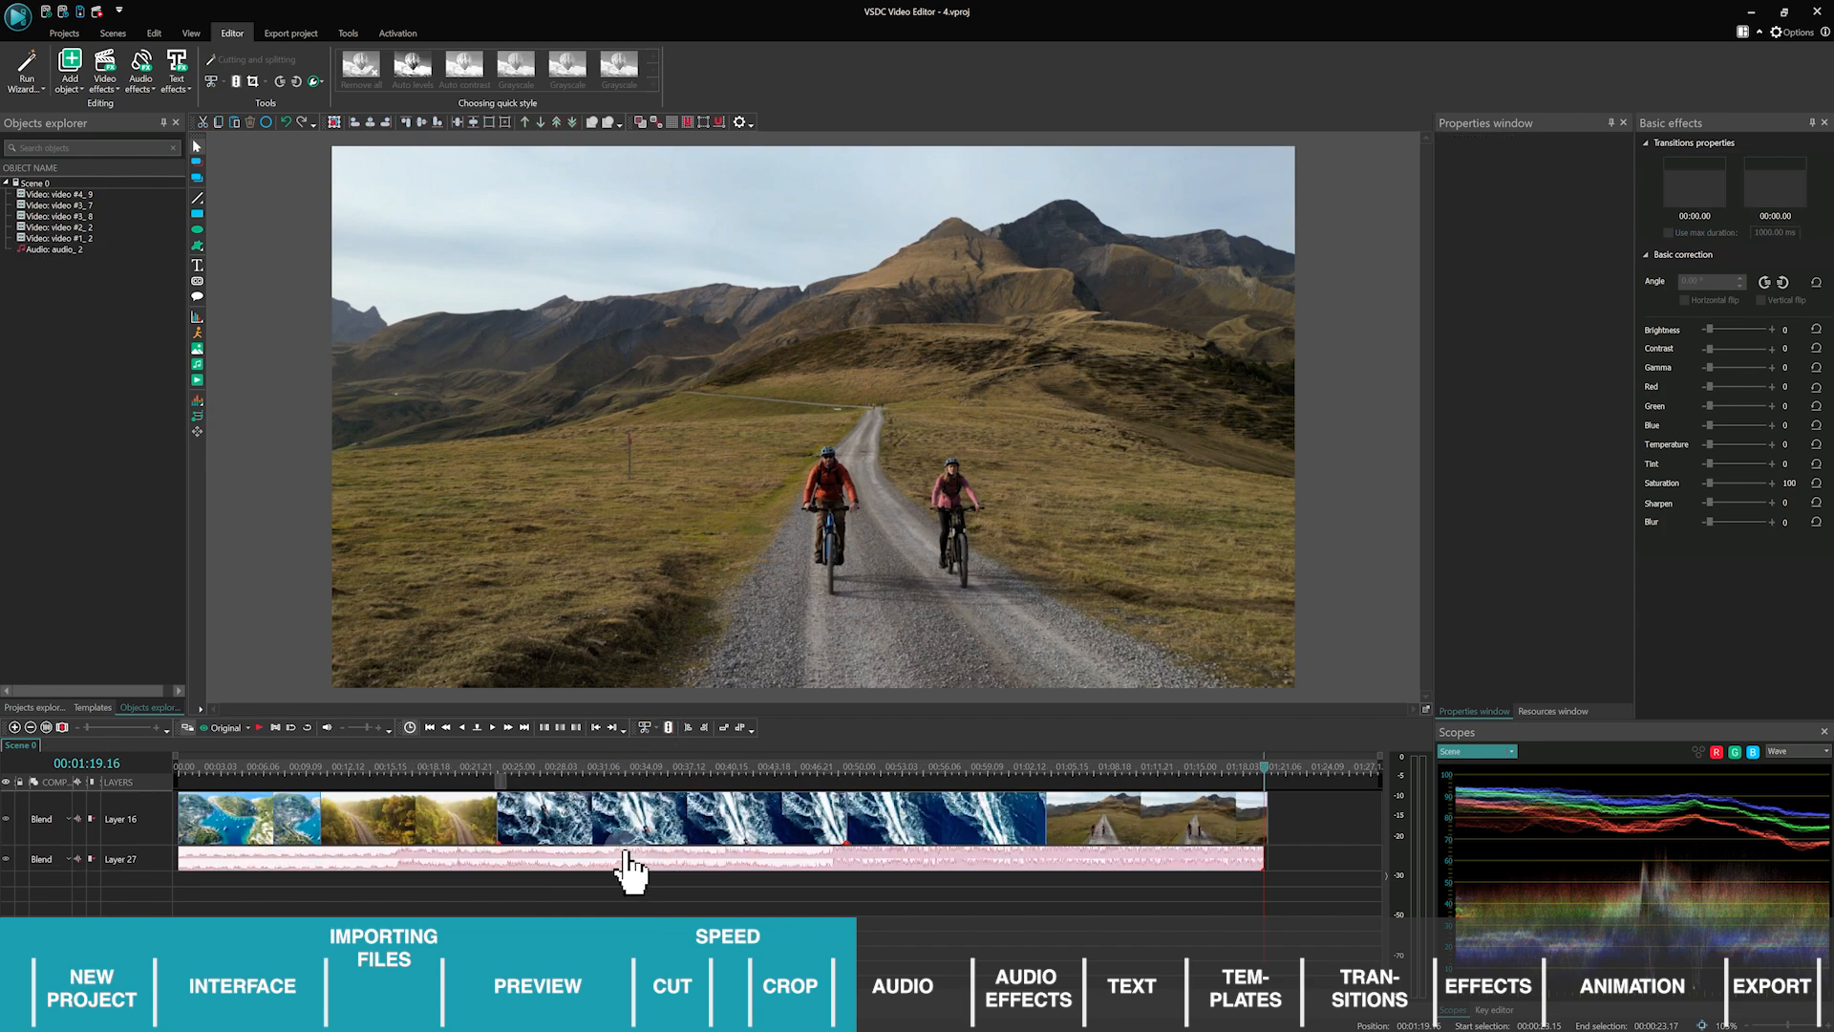
# Show the audio waveform on Layer 16.
pyautogui.click(76, 817)
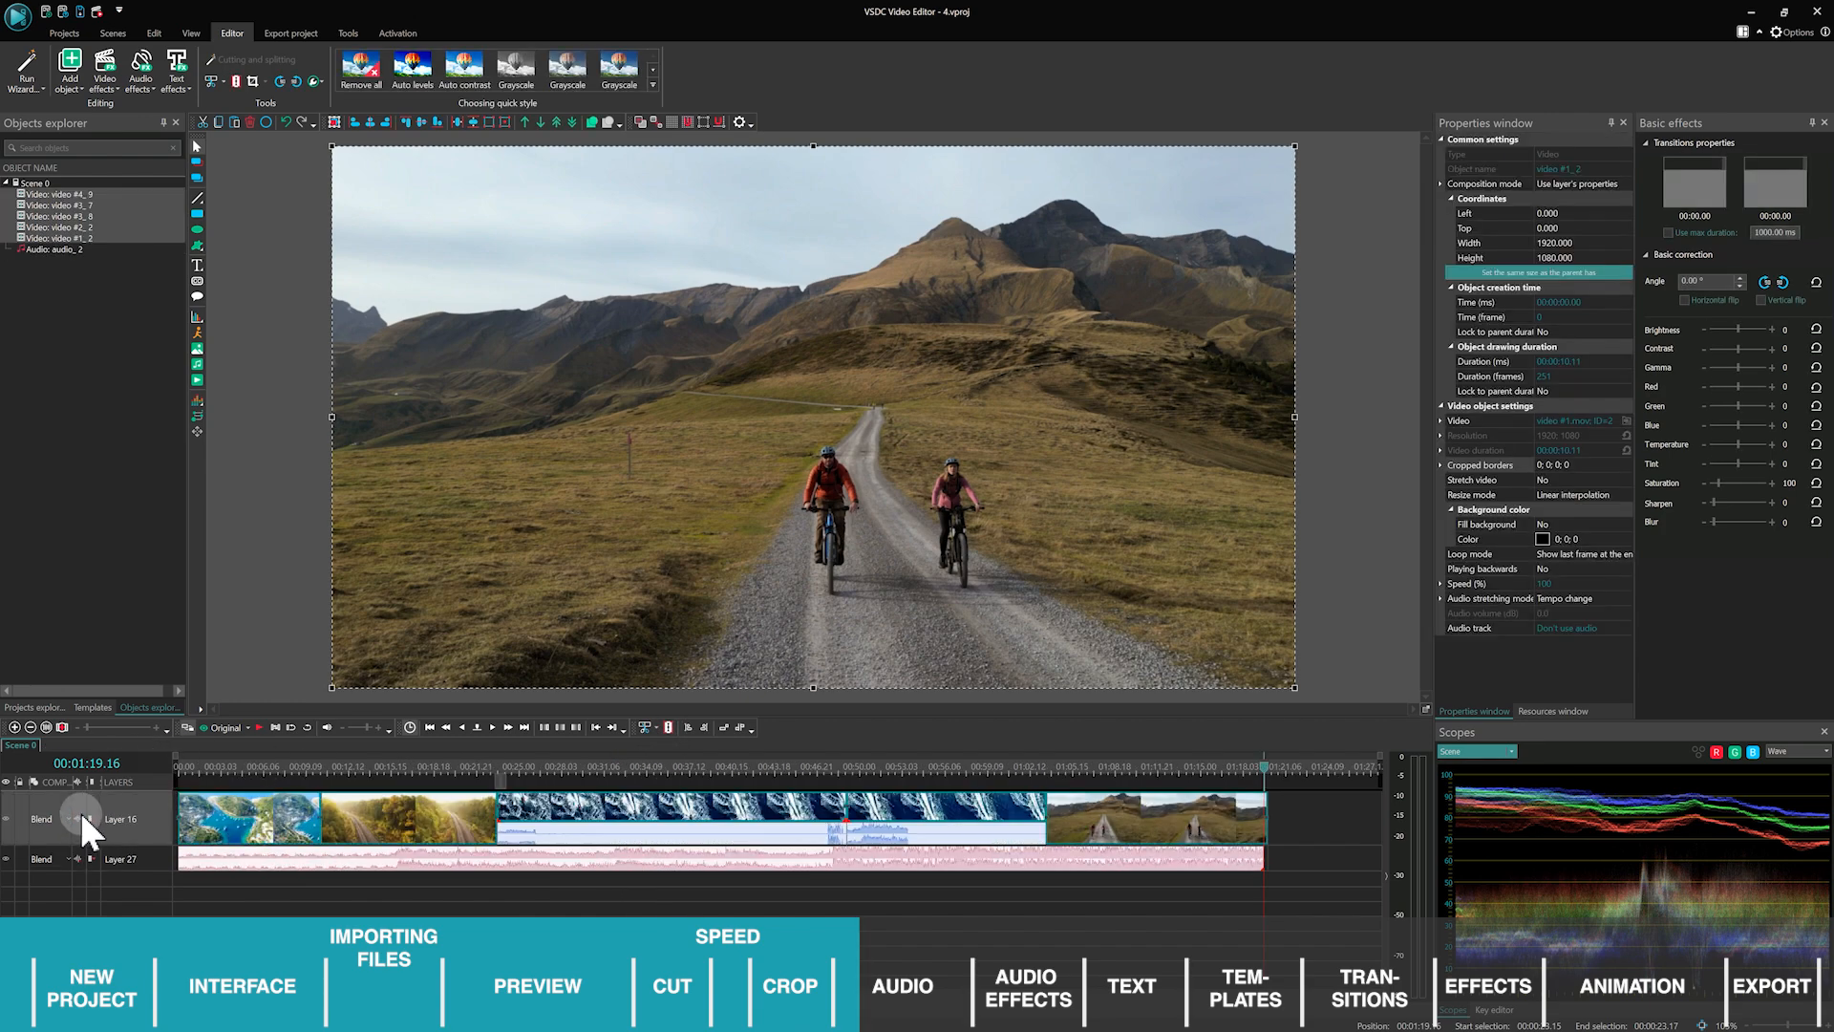
# Set the audio volume of the music clip below the ocean video to -10 dB.
pyautogui.click(640, 767)
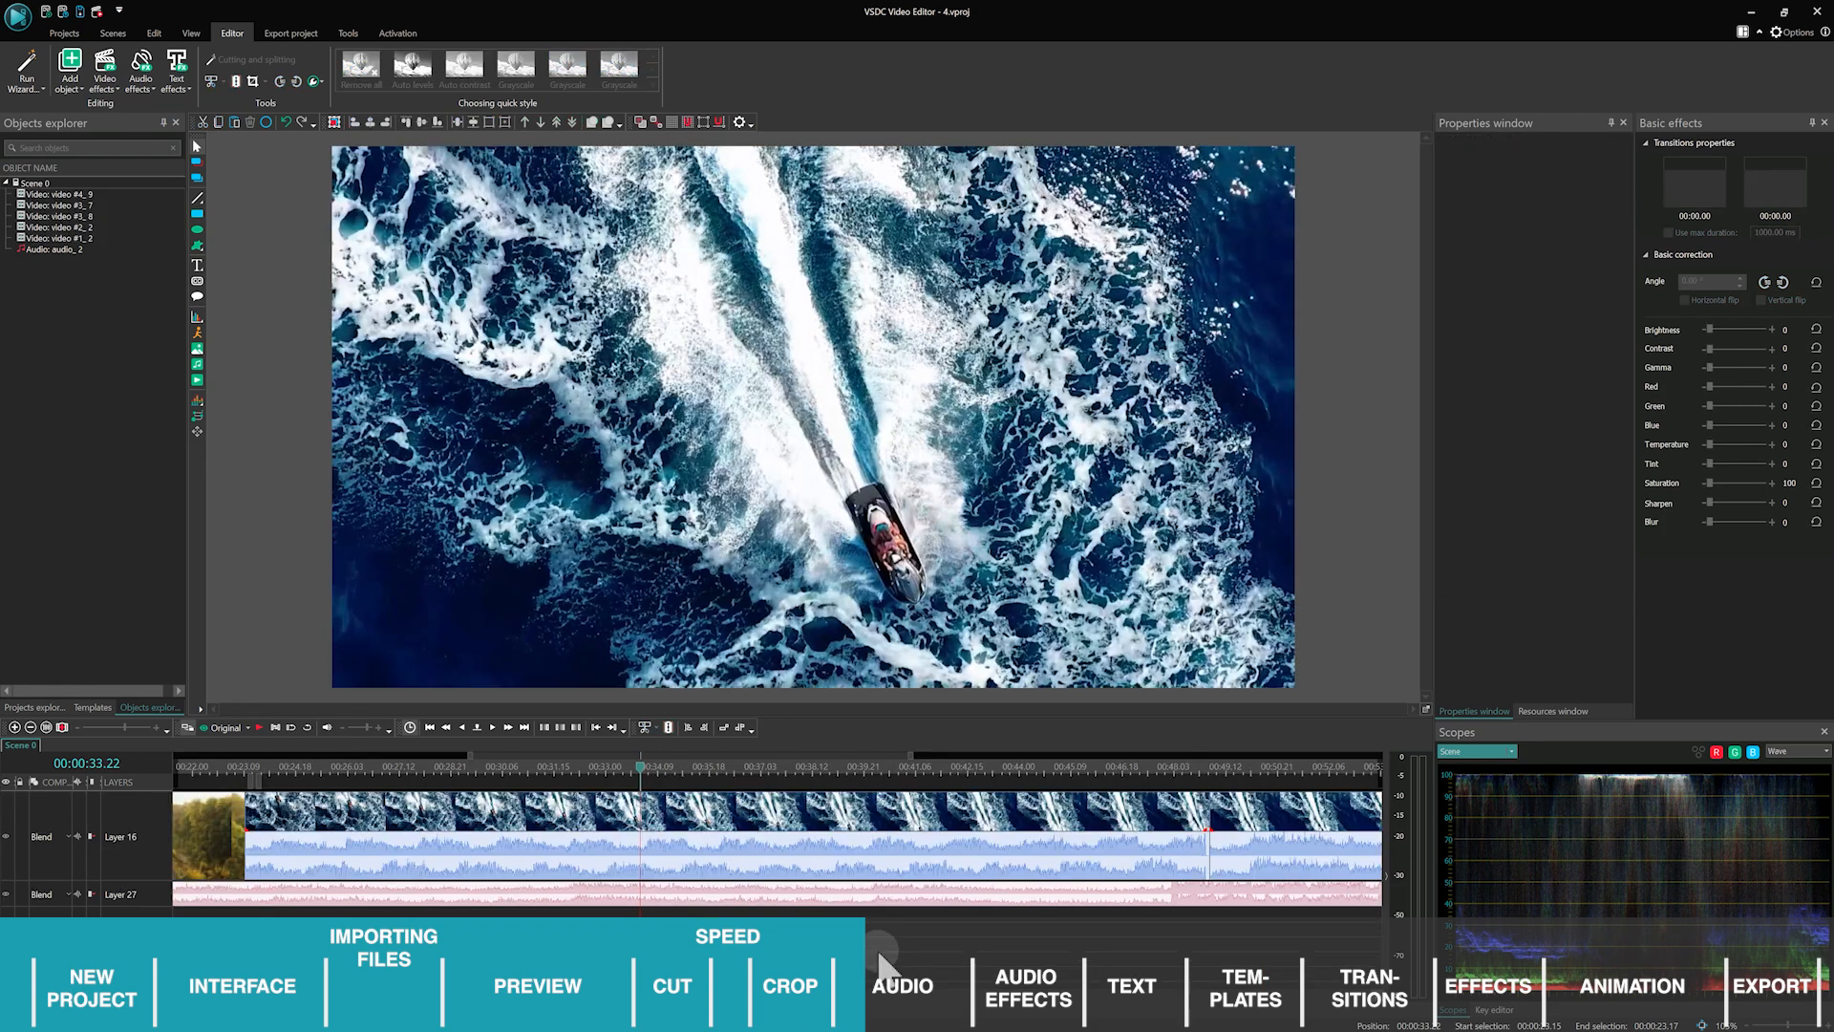
pyautogui.click(860, 831)
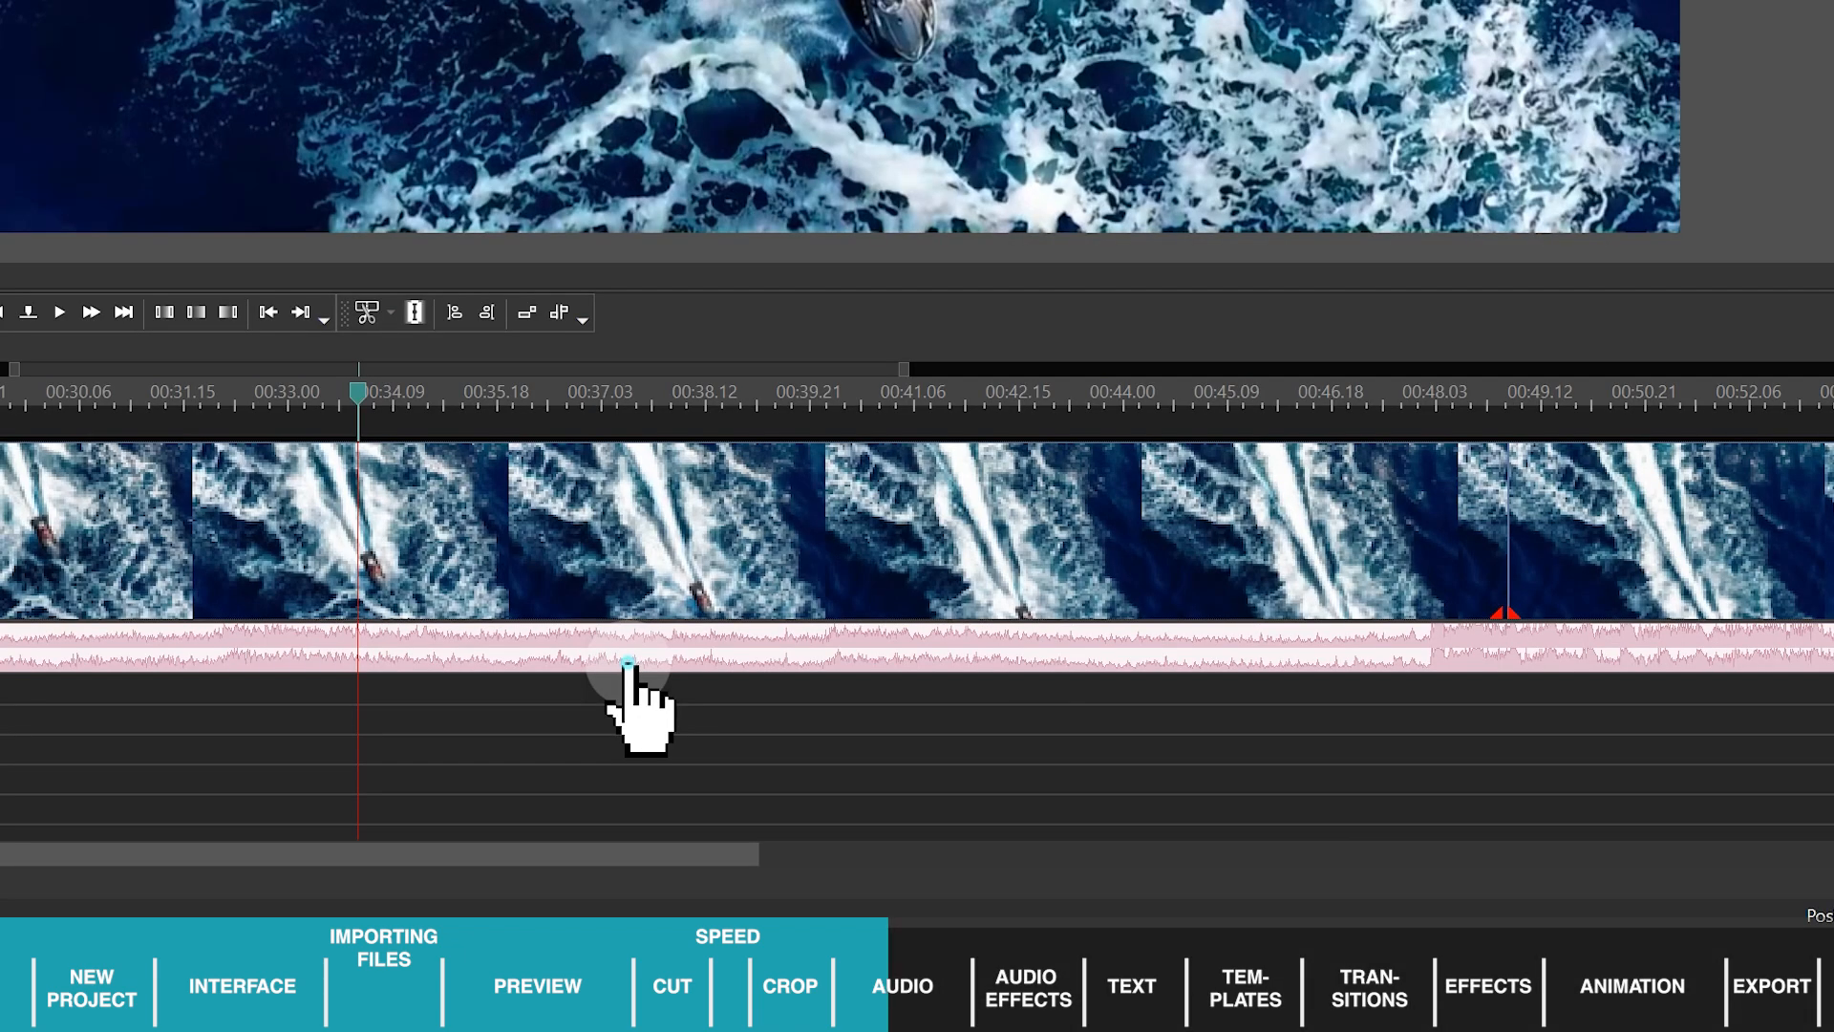
pyautogui.click(628, 661)
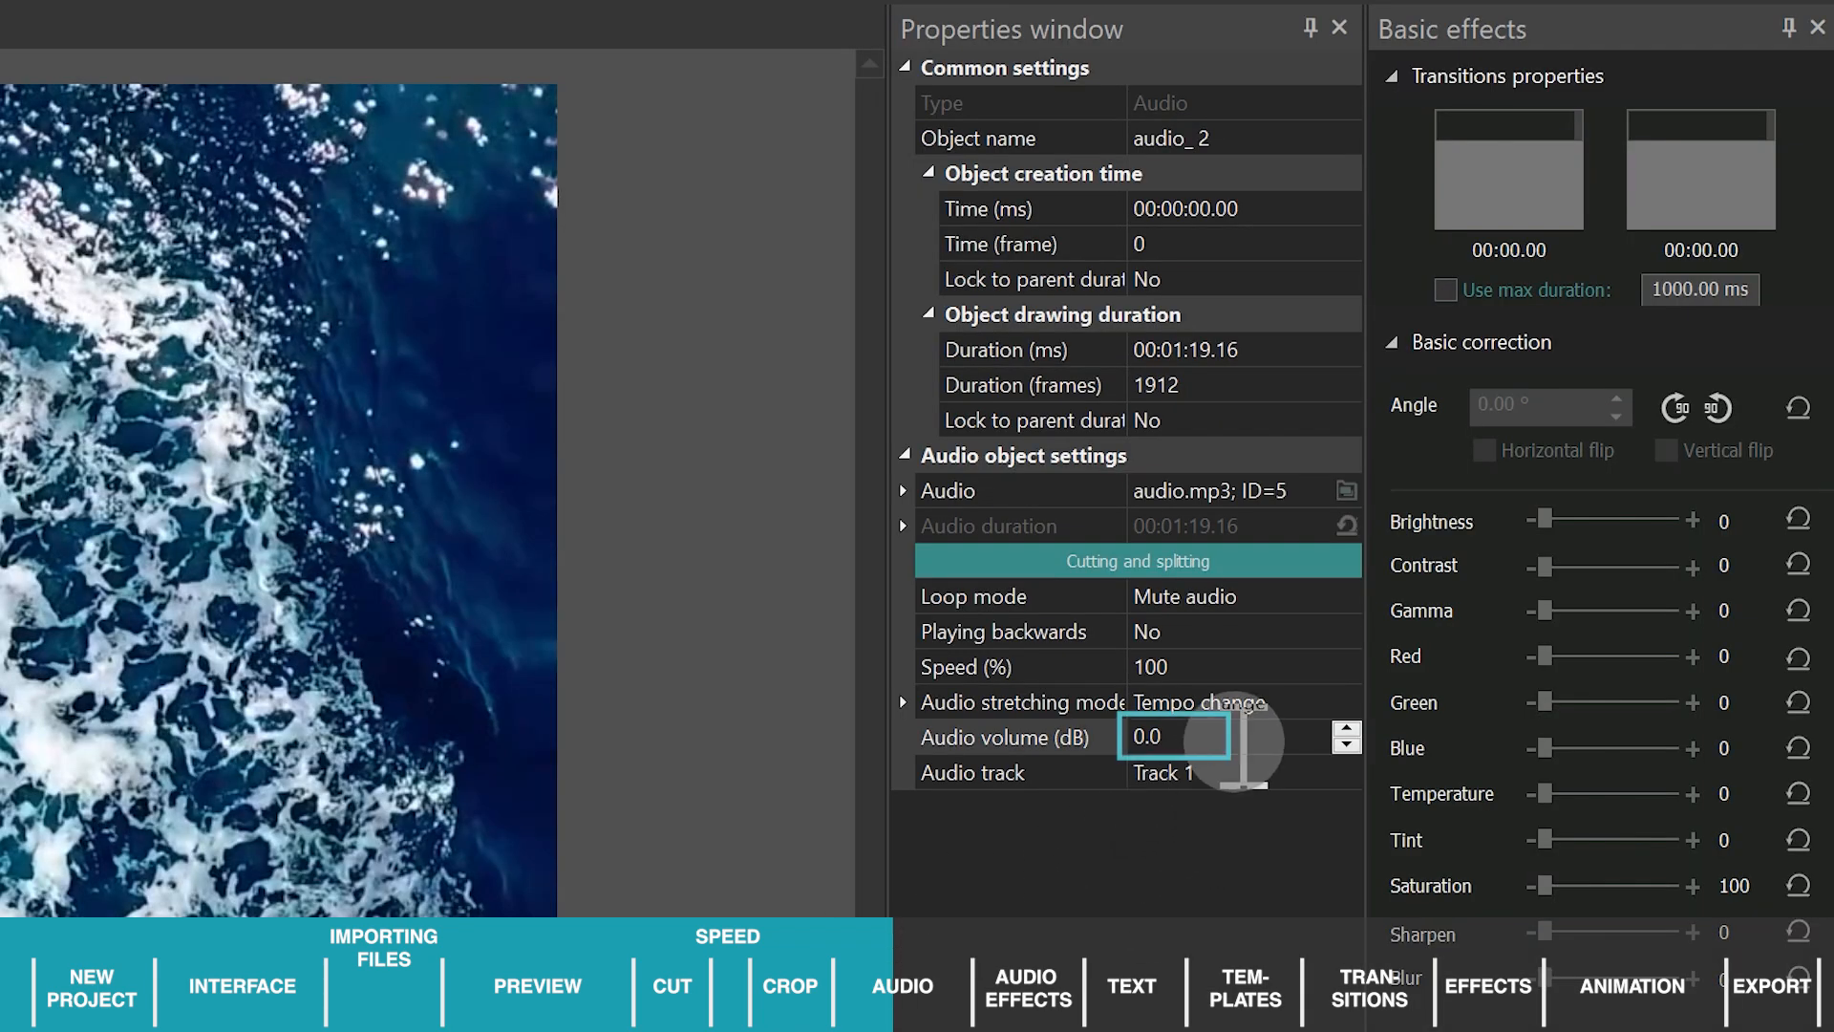
pyautogui.click(1174, 737)
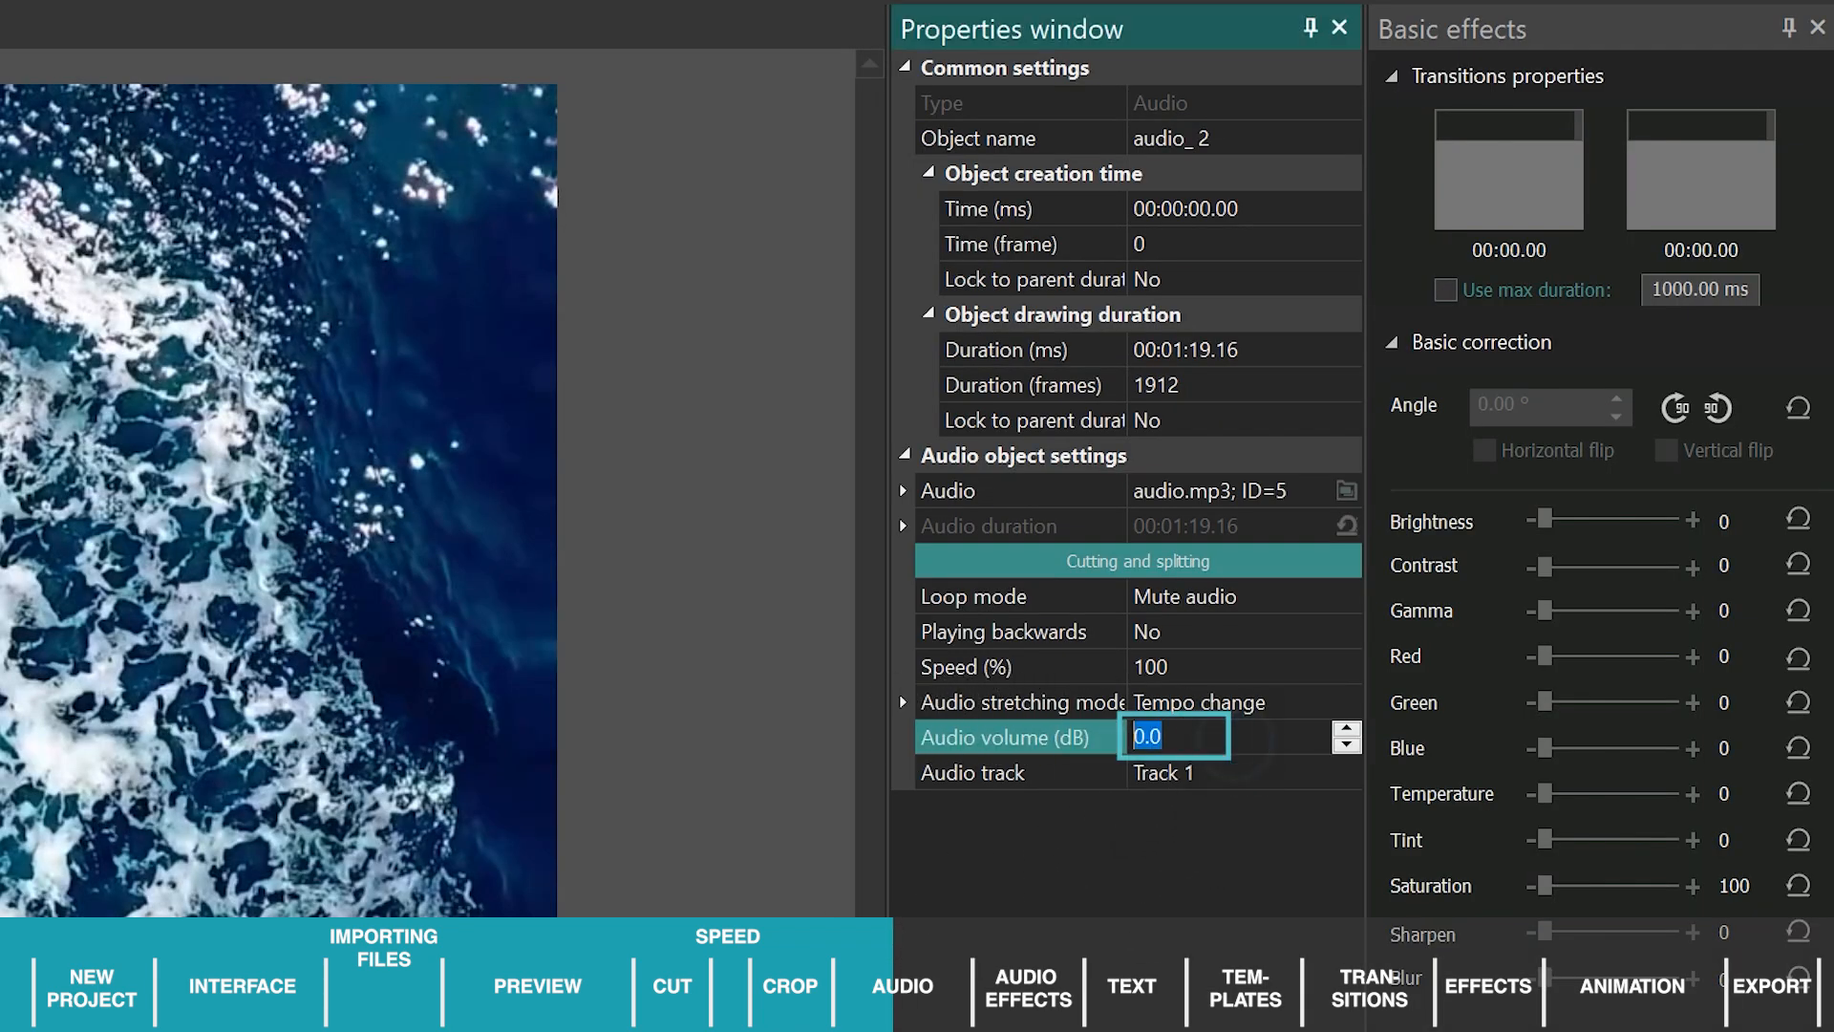
pyautogui.write('-10')
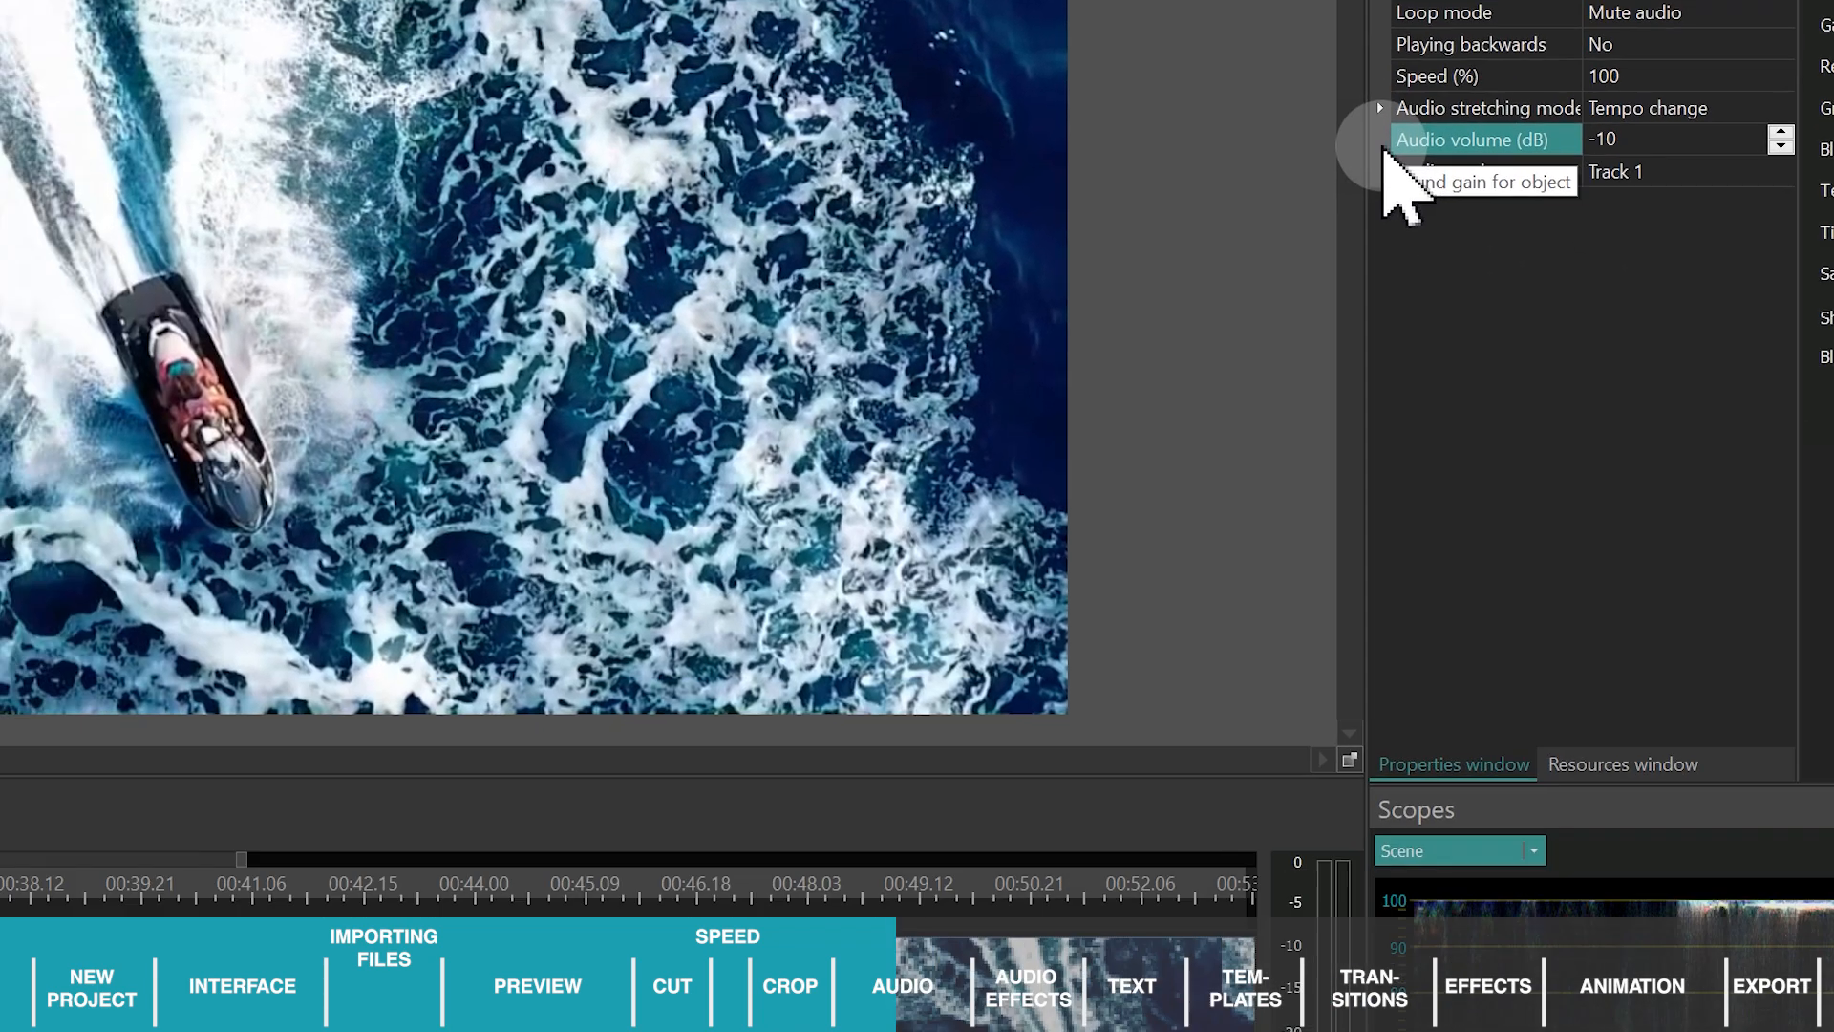
# Play the scene to check the music's level on the audio meter, and collapse and restore the meter.
pyautogui.click(442, 893)
pyautogui.press('space')
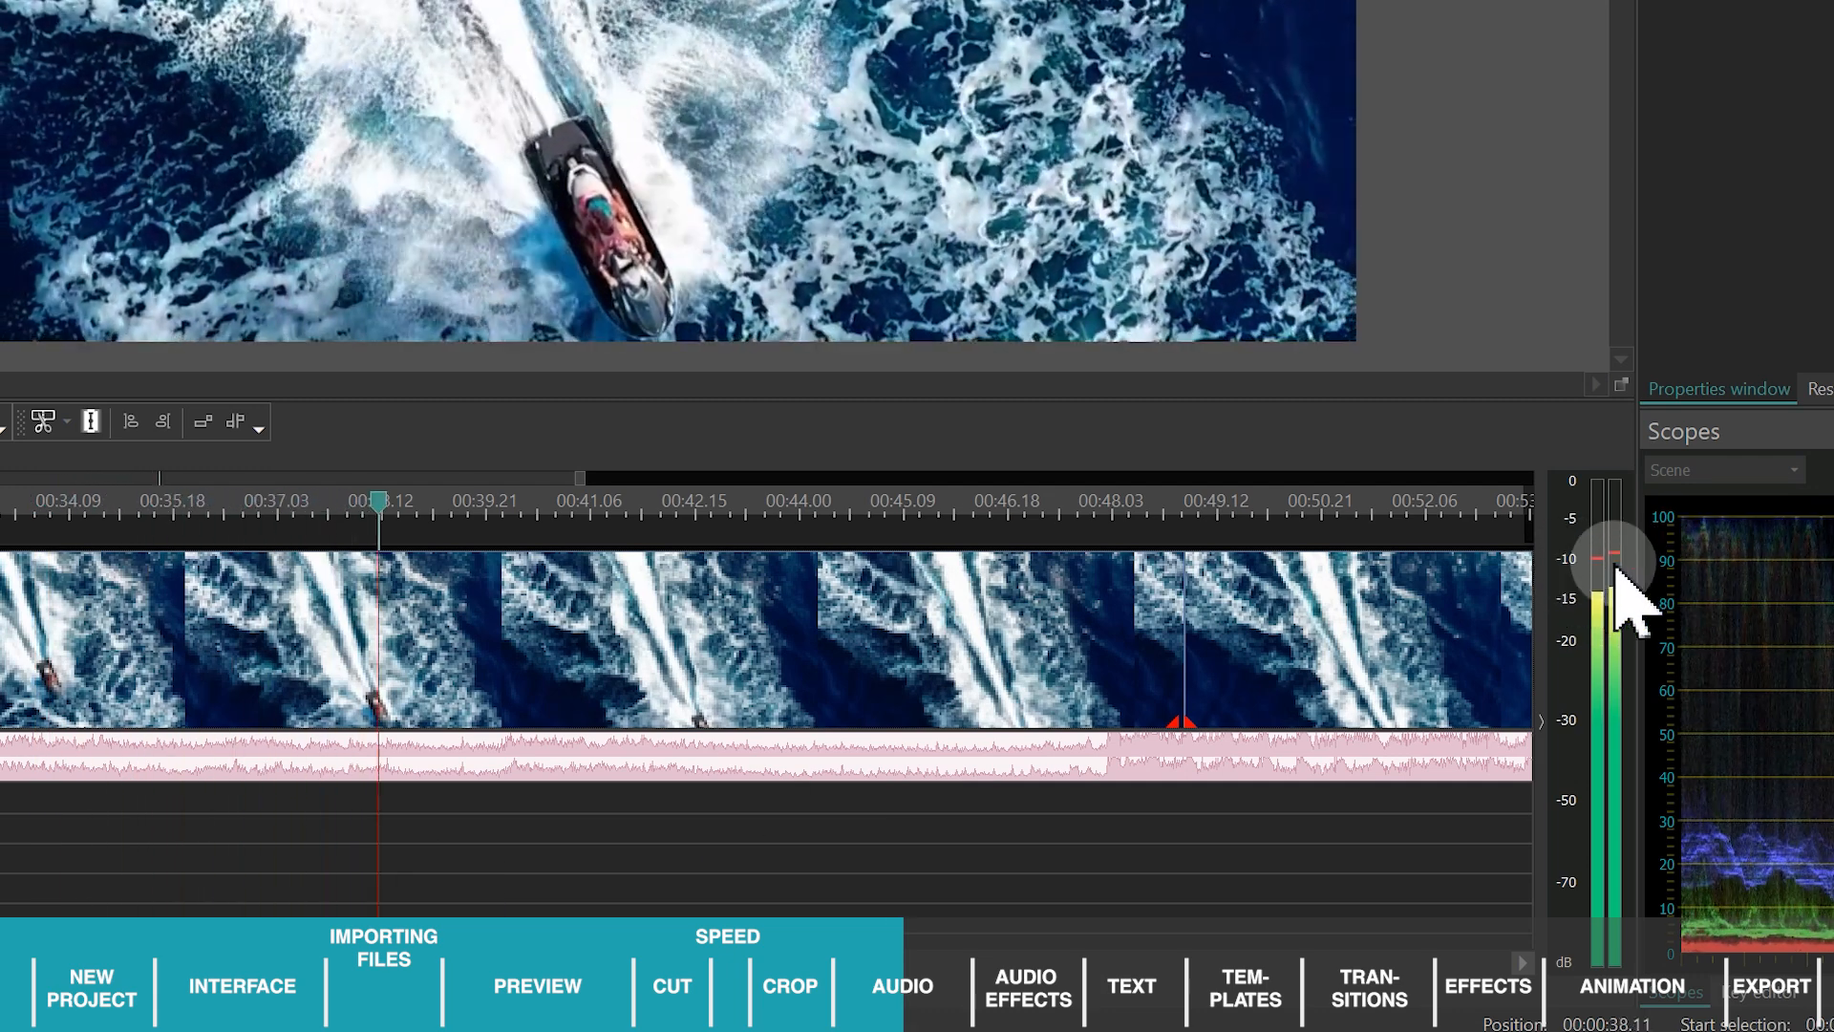
pyautogui.press('space')
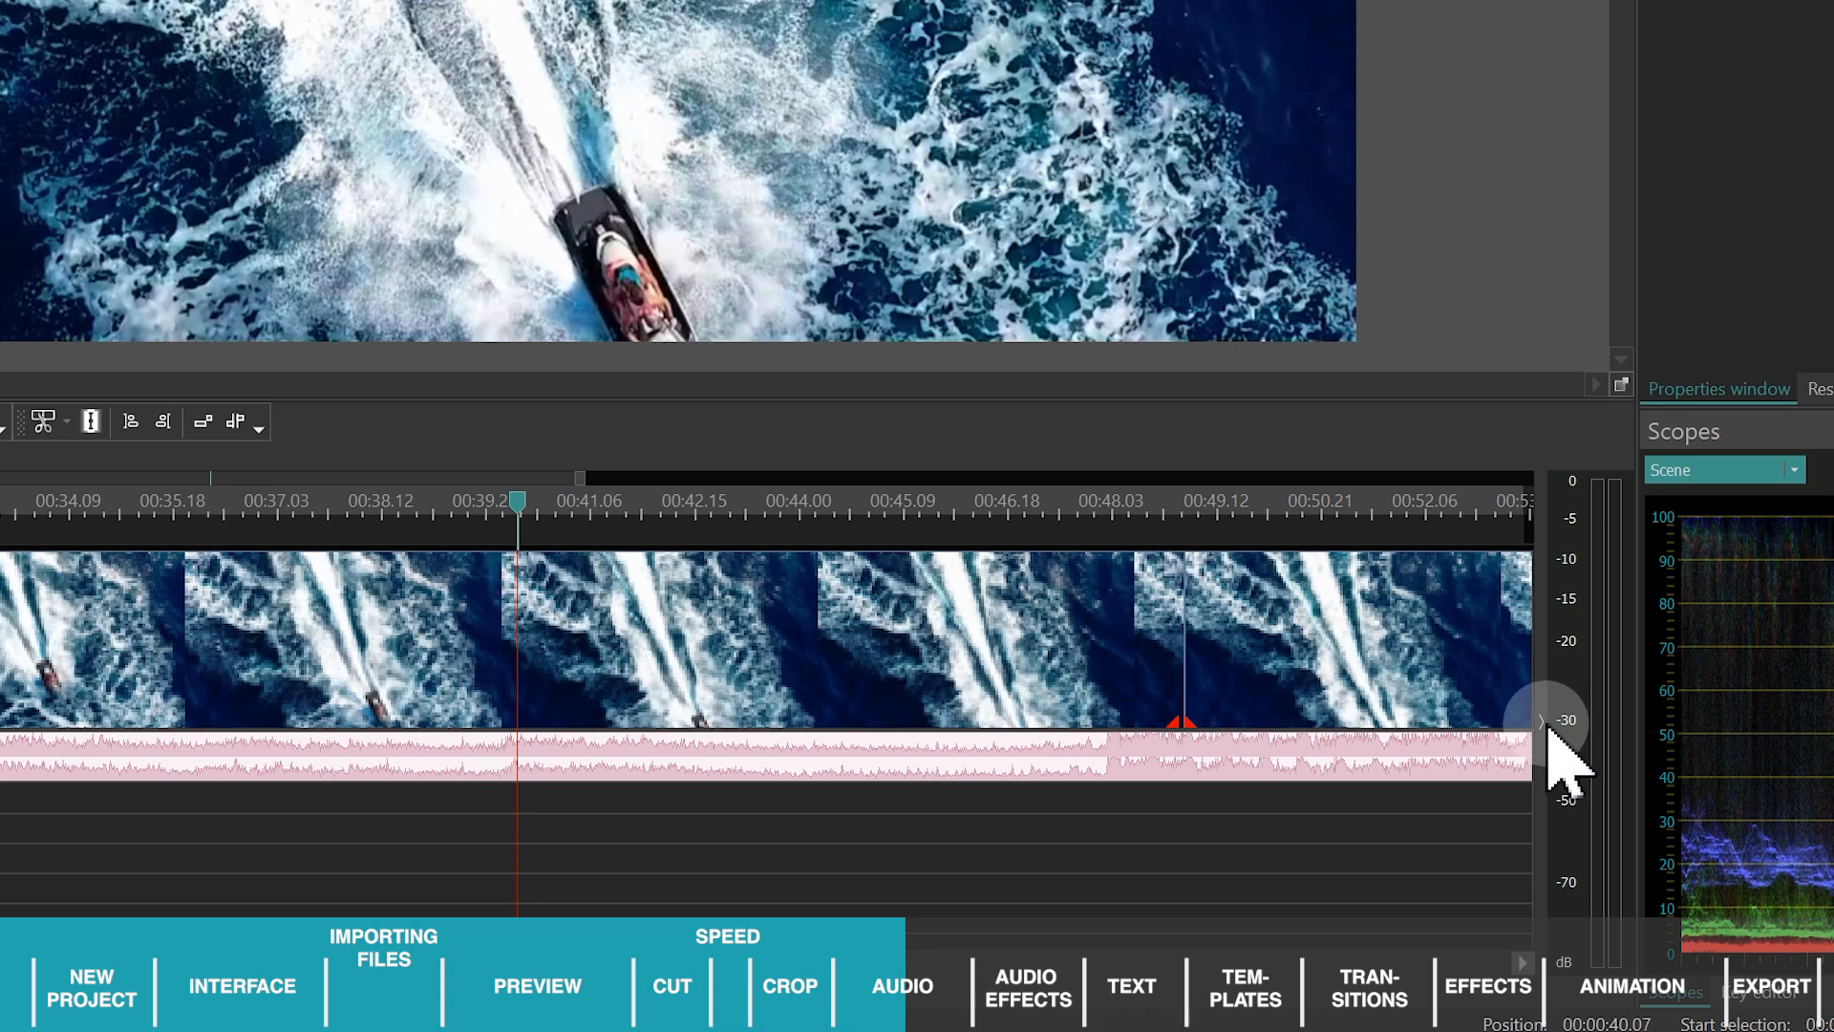
pyautogui.click(1545, 723)
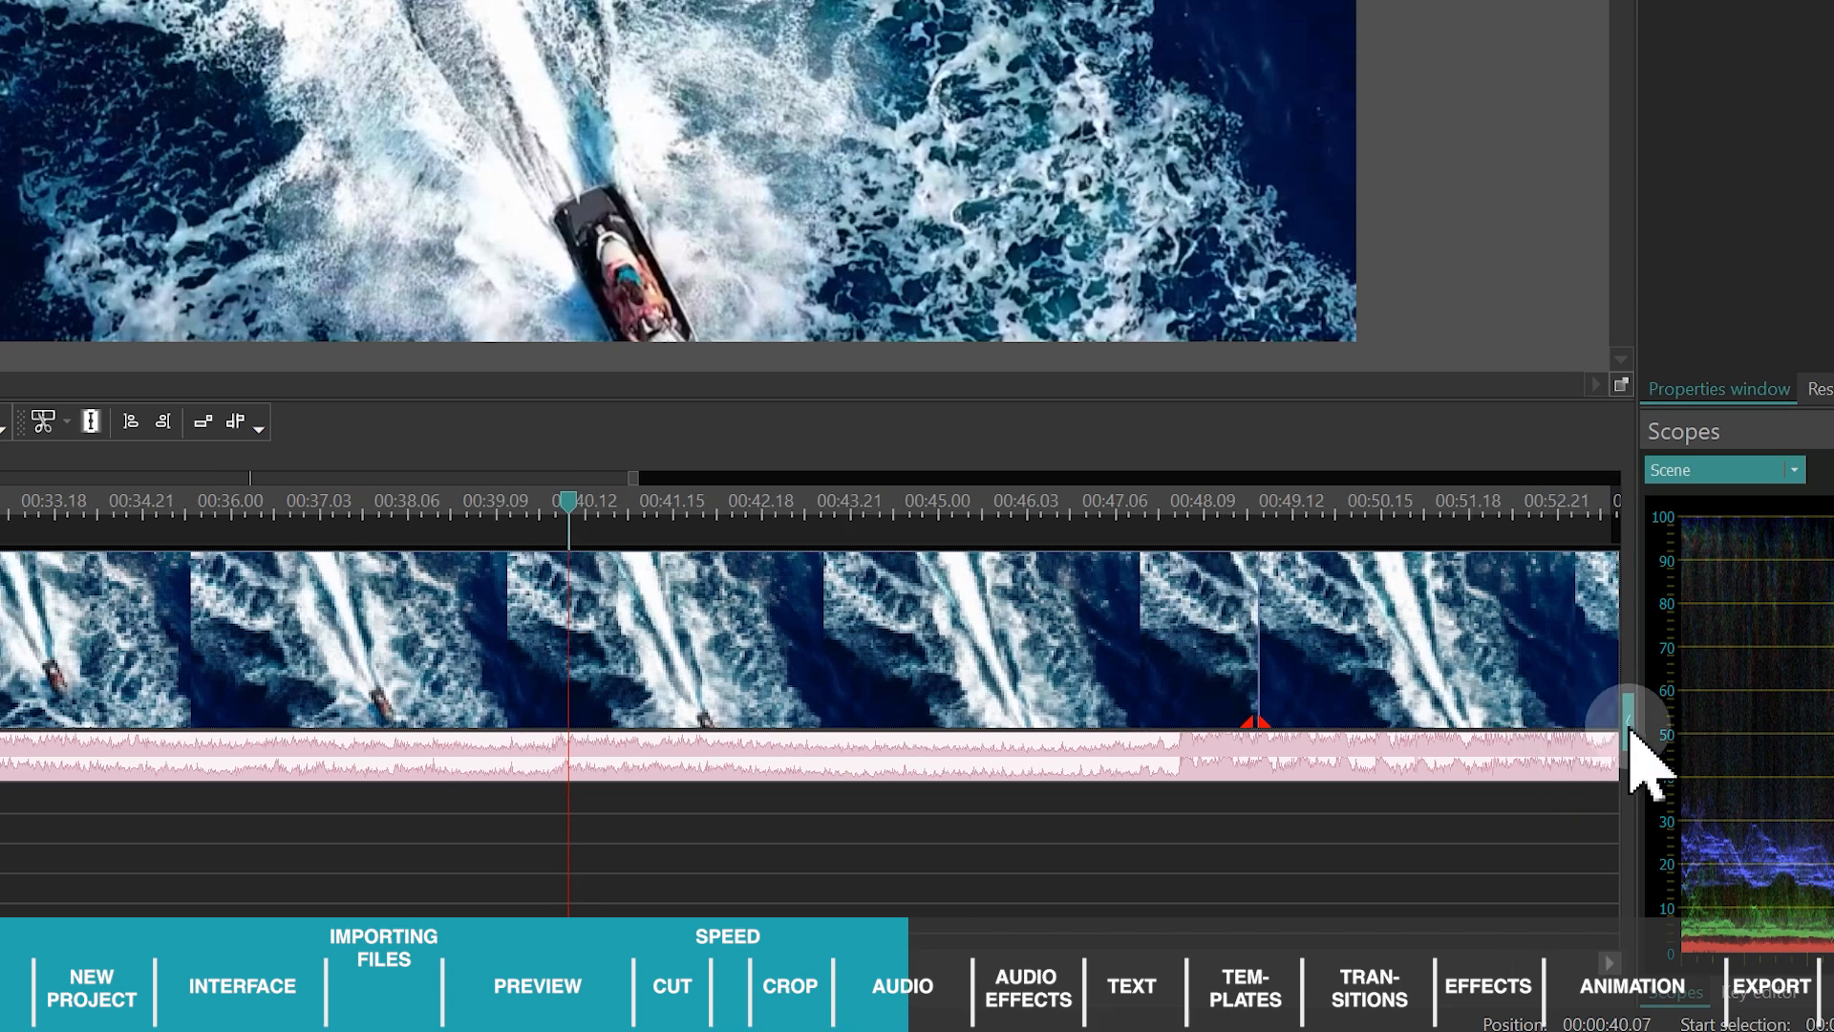
pyautogui.click(1630, 726)
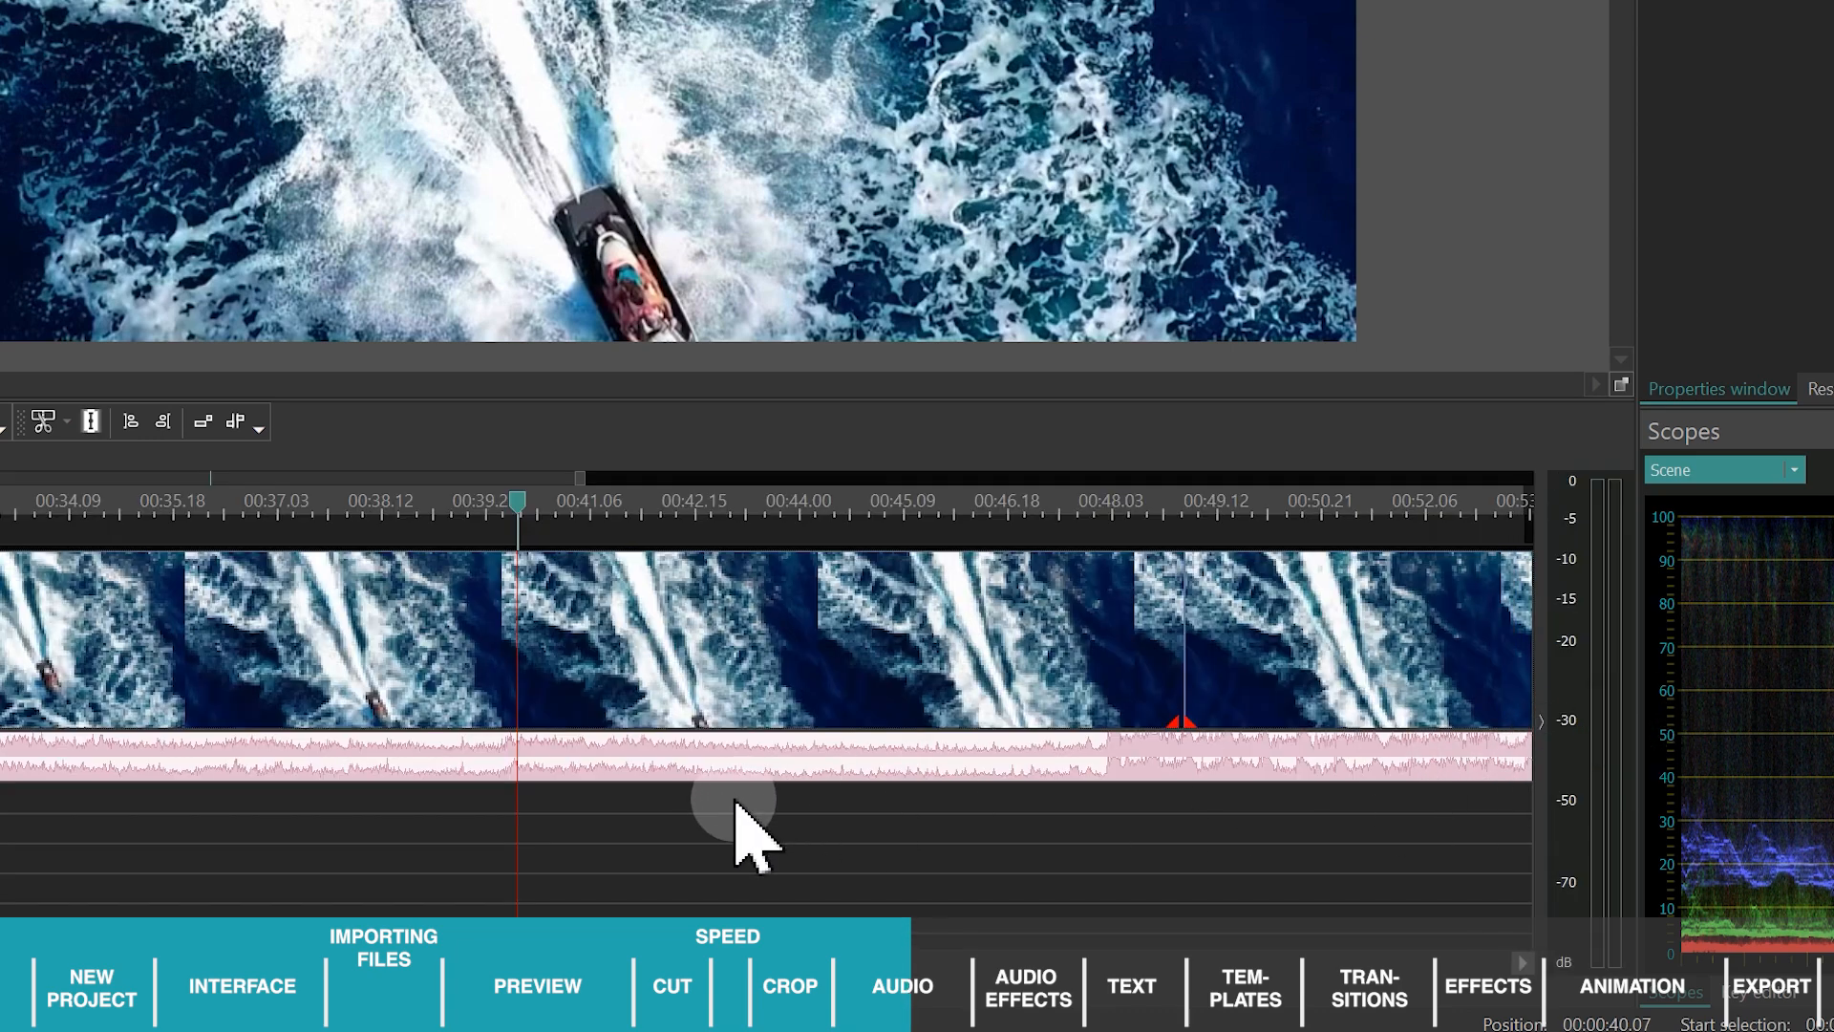
# Set the music clip's audio volume to -25 dB and play the scene to check its level on the meter.
pyautogui.click(711, 757)
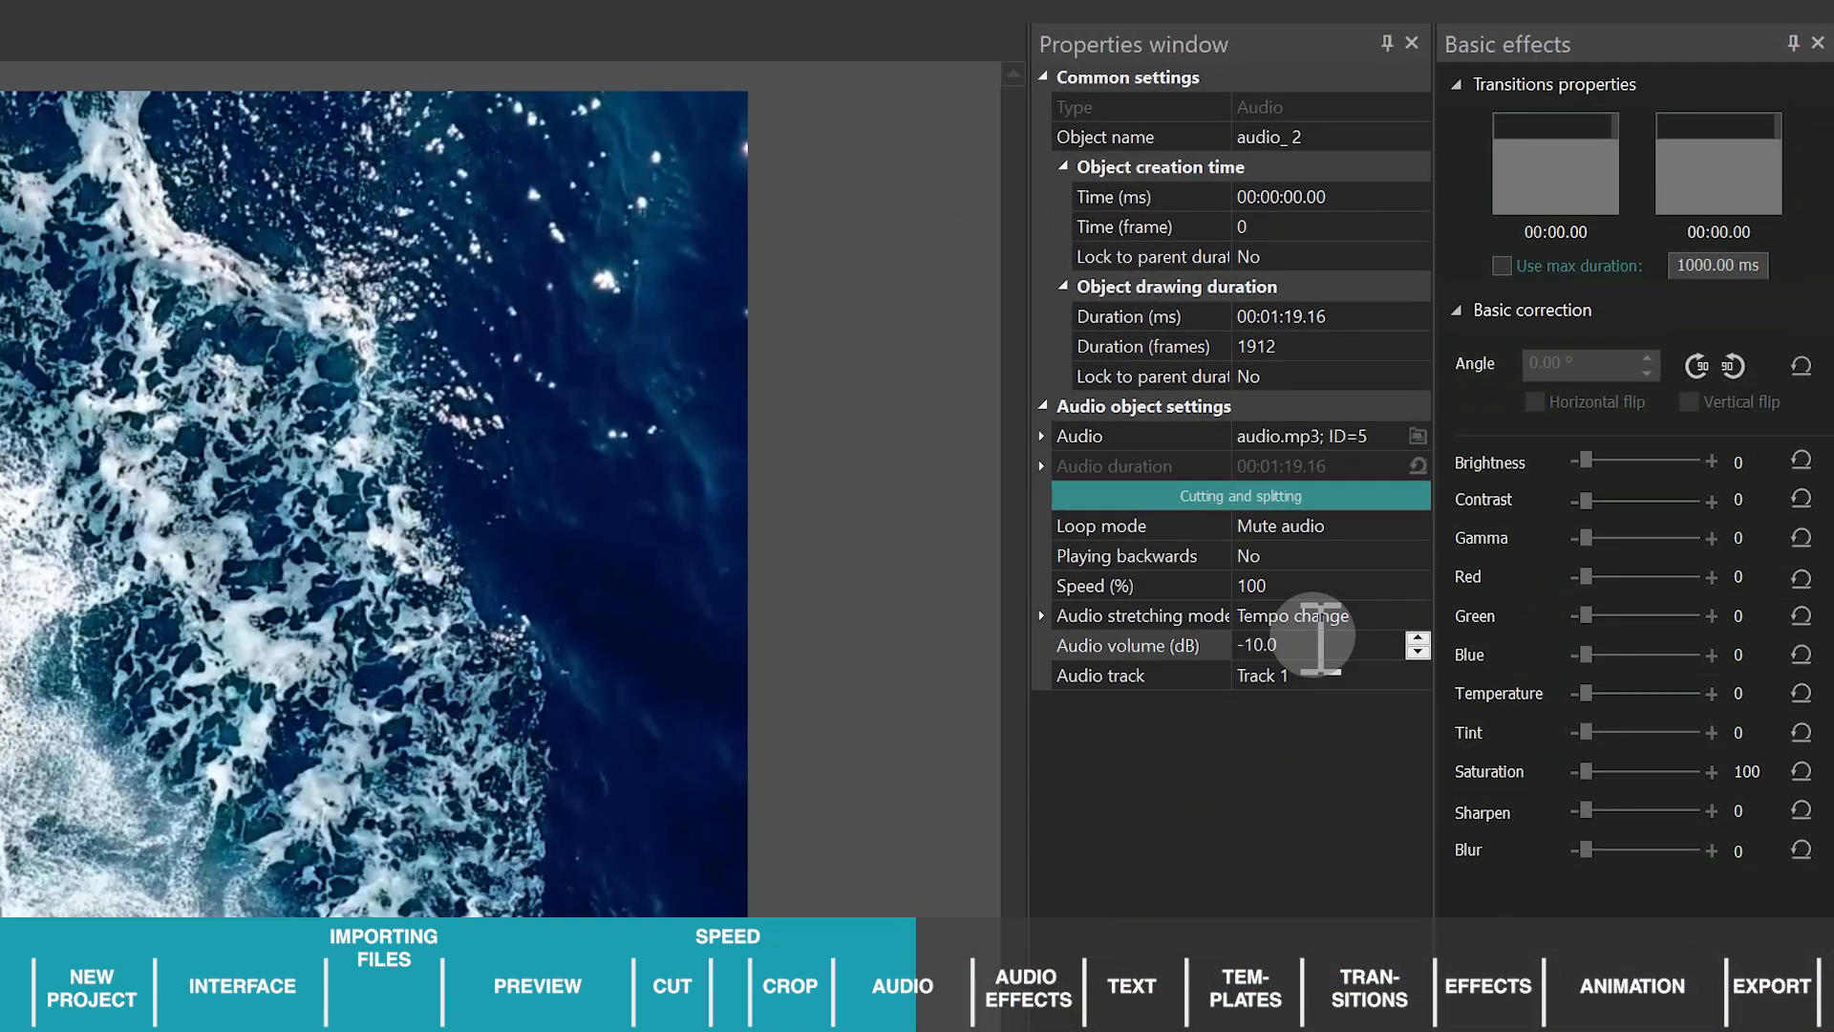
pyautogui.click(1242, 645)
pyautogui.write('-25')
pyautogui.click(1098, 705)
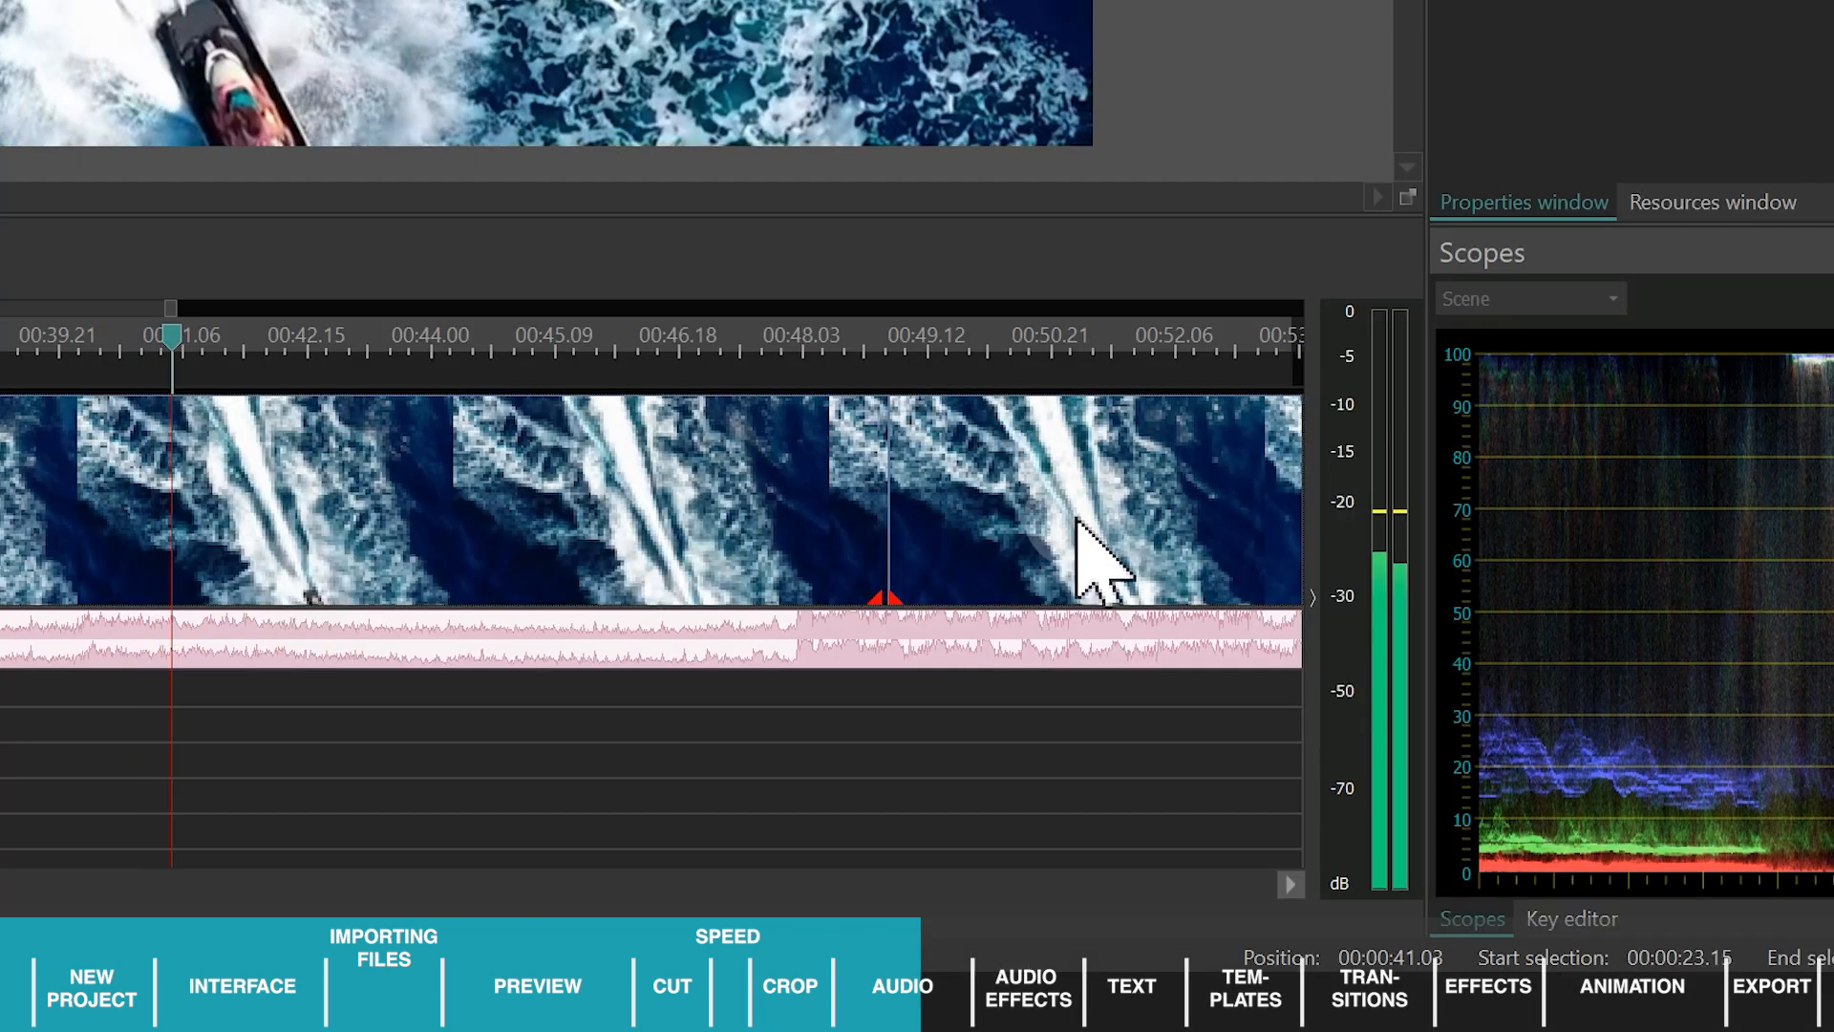
pyautogui.click(1397, 511)
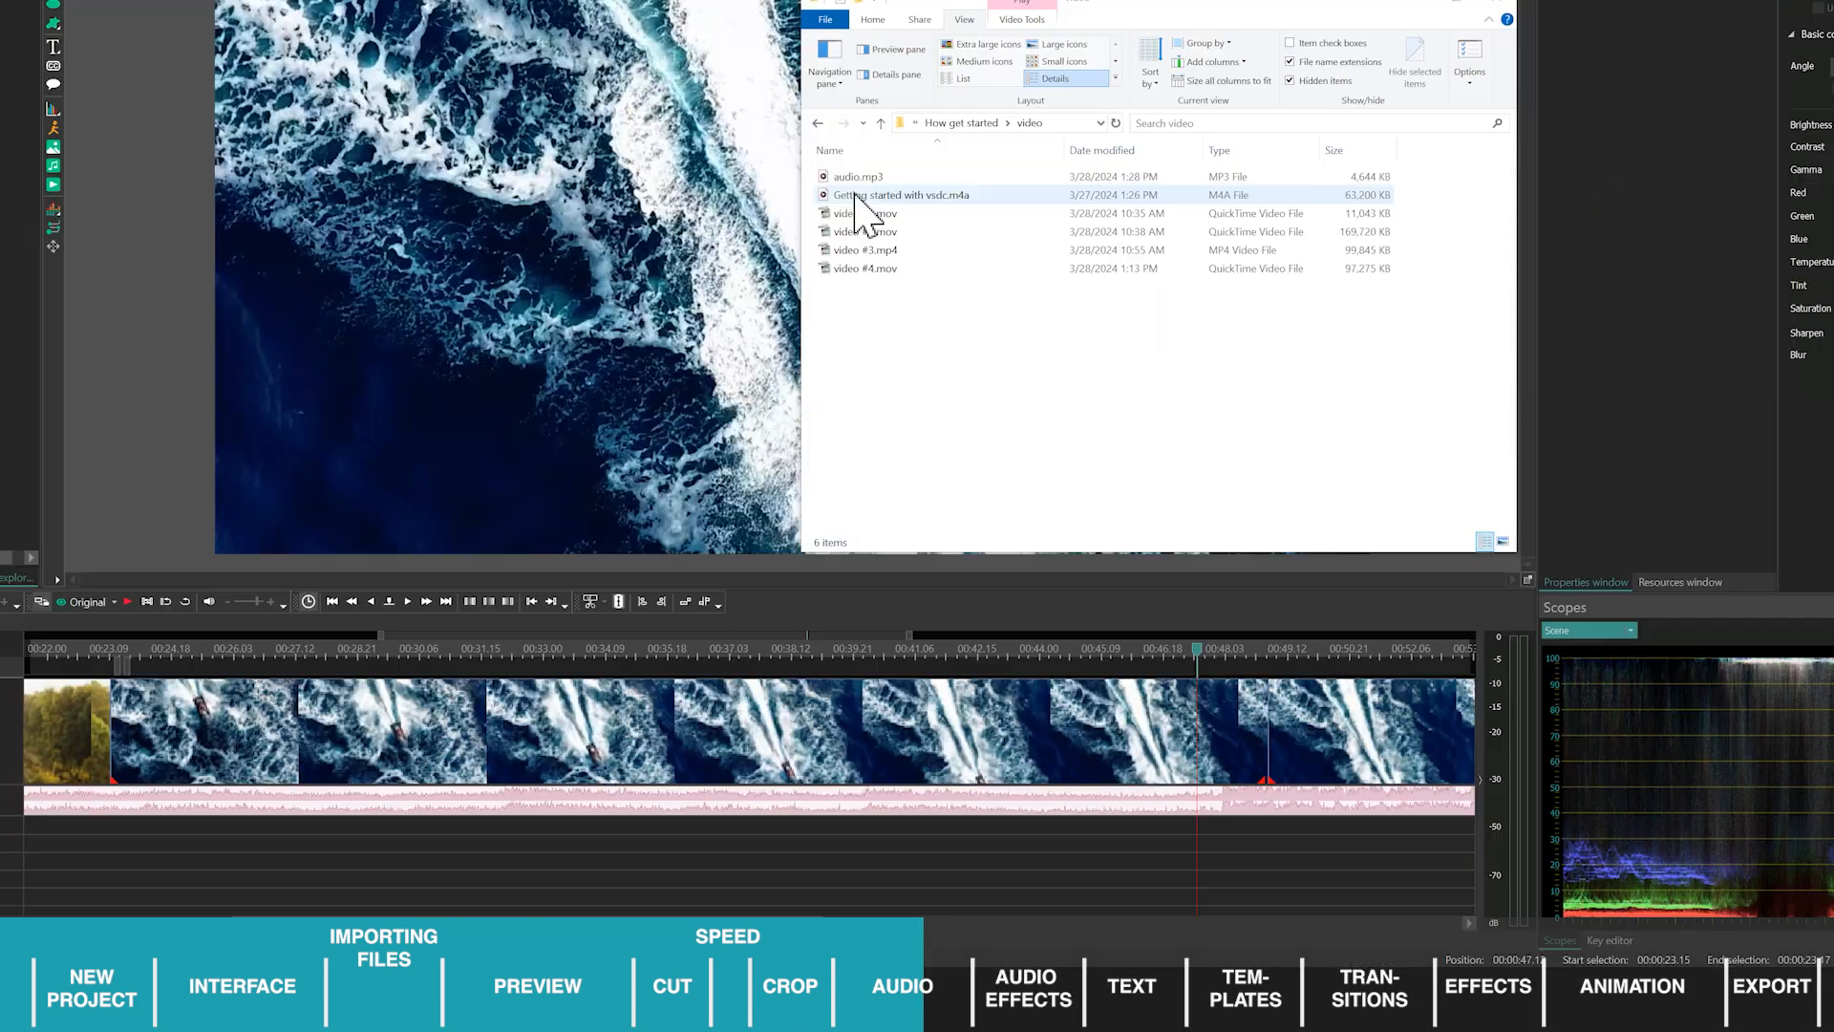
# Add Getting started with vsdc.m4a to the timeline below the music clip and increase the height of its layer.
pyautogui.moveTo(855, 195); pyautogui.dragTo(440, 854)
pyautogui.moveTo(1366, 837); pyautogui.dragTo(345, 841)
pyautogui.moveTo(12, 846); pyautogui.dragTo(12, 892)
# Split the voice-over clip at about 00:00:31 and delete the part before the cut.
pyautogui.click(450, 653)
pyautogui.click(487, 652)
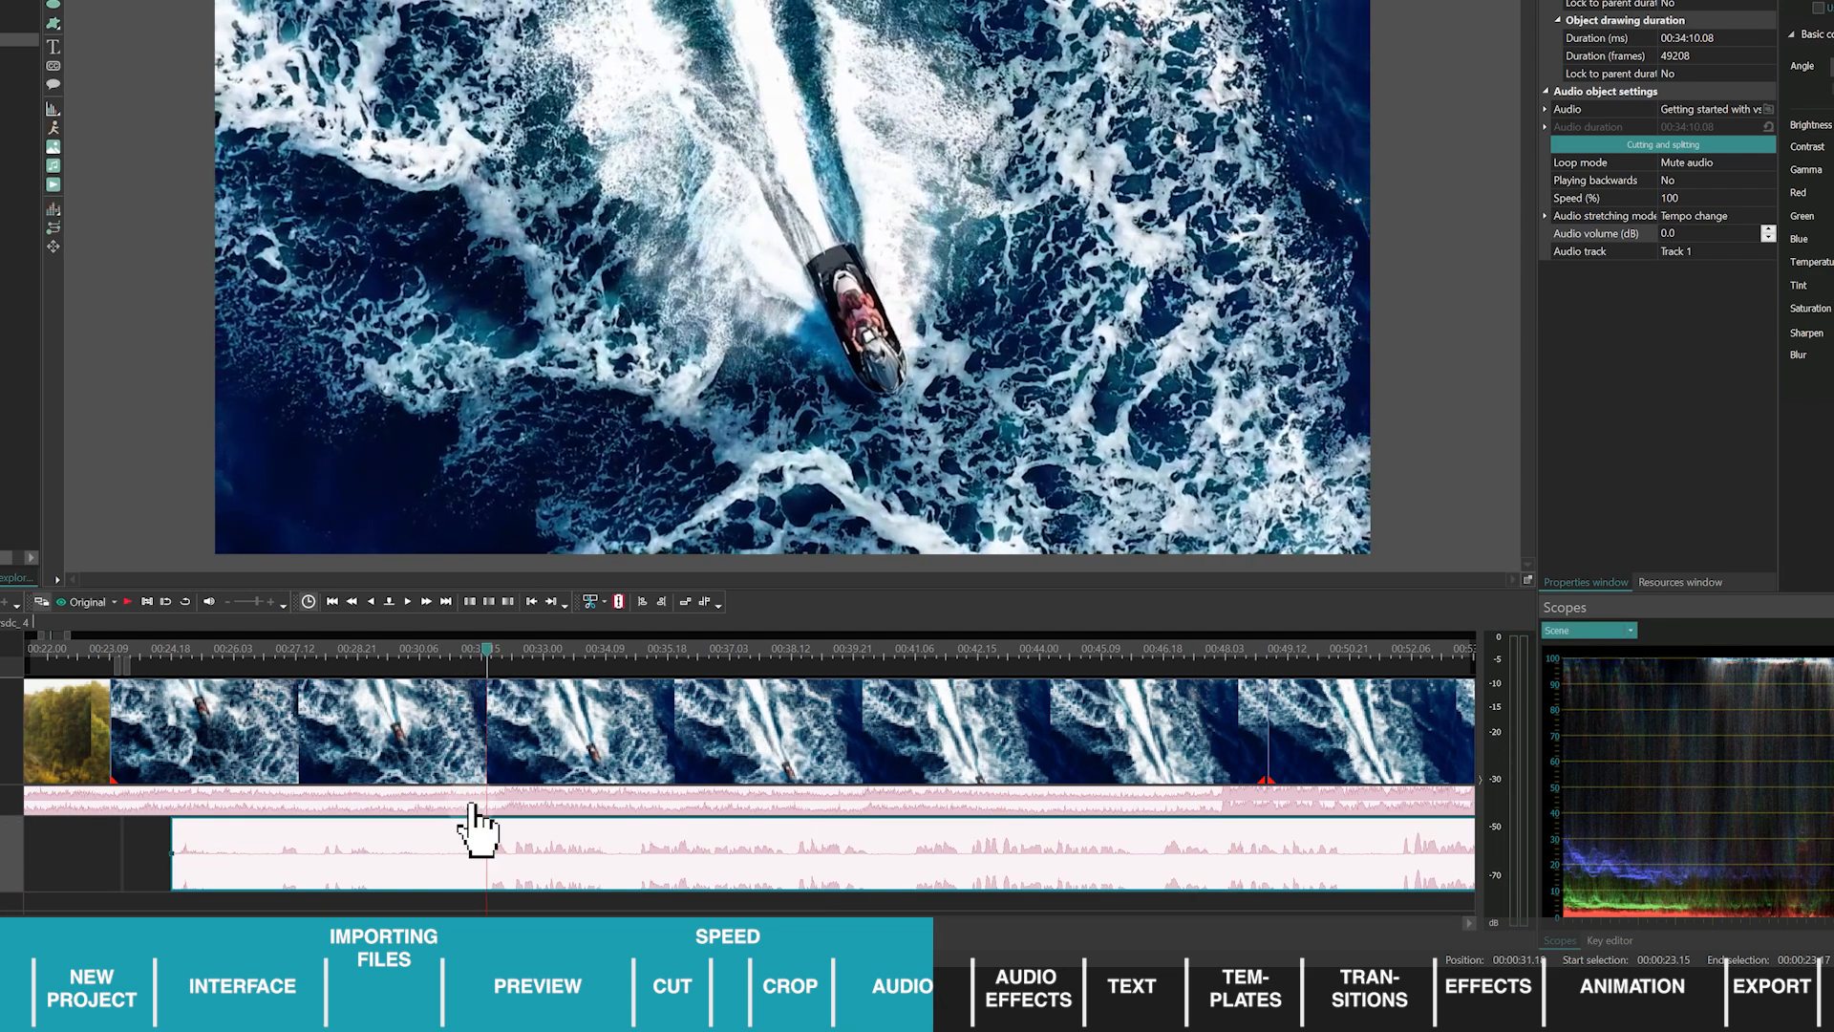
pyautogui.click(619, 602)
pyautogui.press('Delete')
# Play the voice-over and cut it at about 00:00:34, selecting the part after the cut.
pyautogui.press('space')
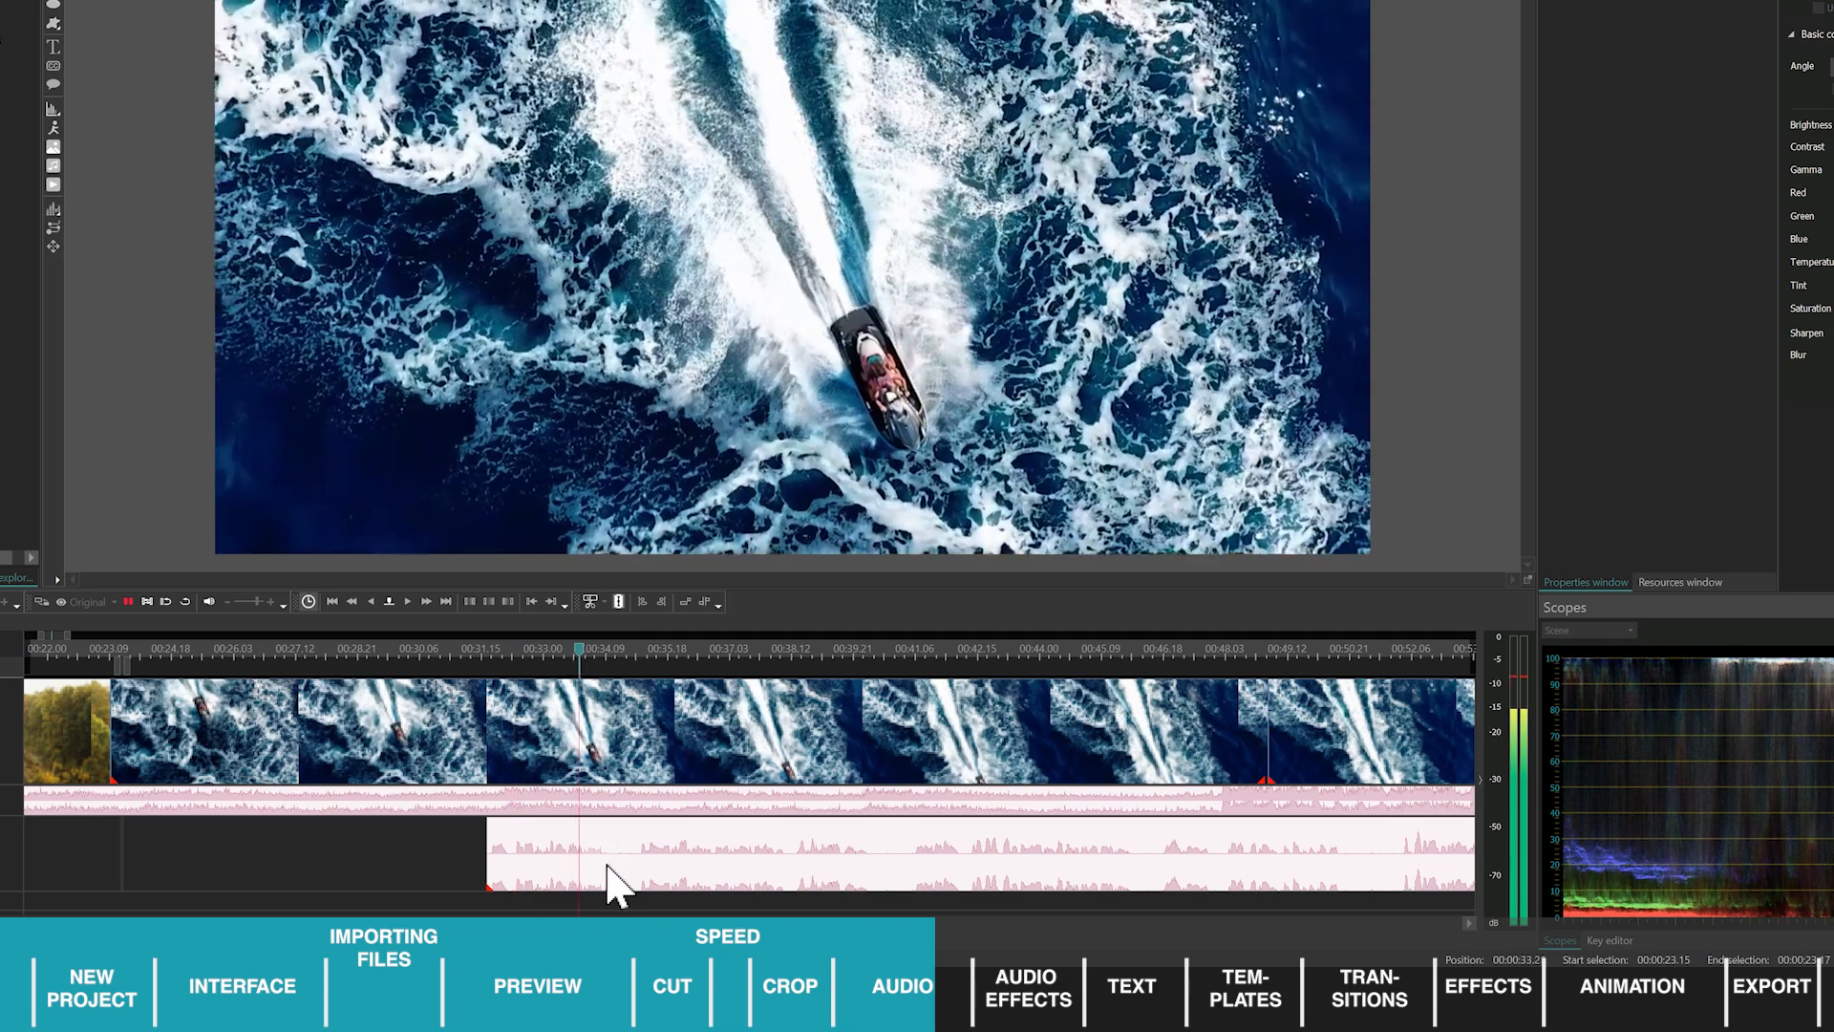
pyautogui.press('space')
pyautogui.click(609, 862)
pyautogui.click(619, 602)
pyautogui.click(625, 855)
# Listen on, cut the voice-over at about 00:00:39 and shift the remaining part slightly later to leave a short gap.
pyautogui.press('space')
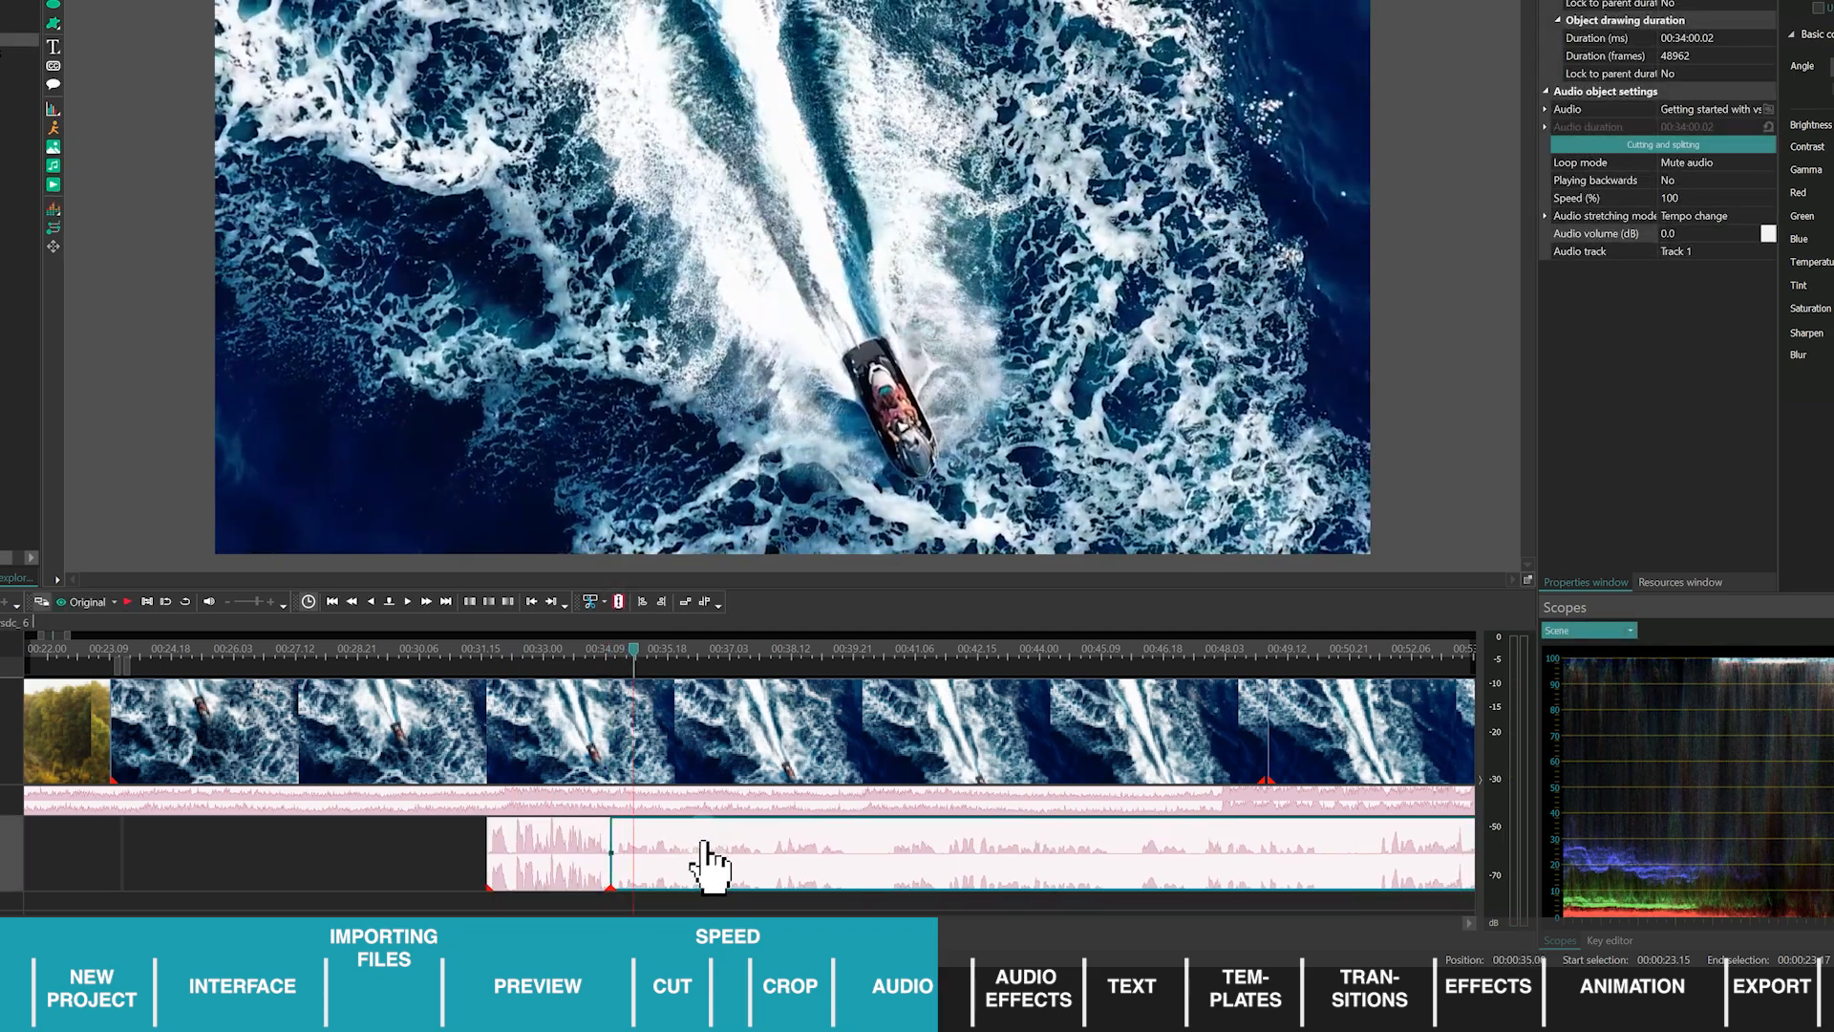
pyautogui.press('space')
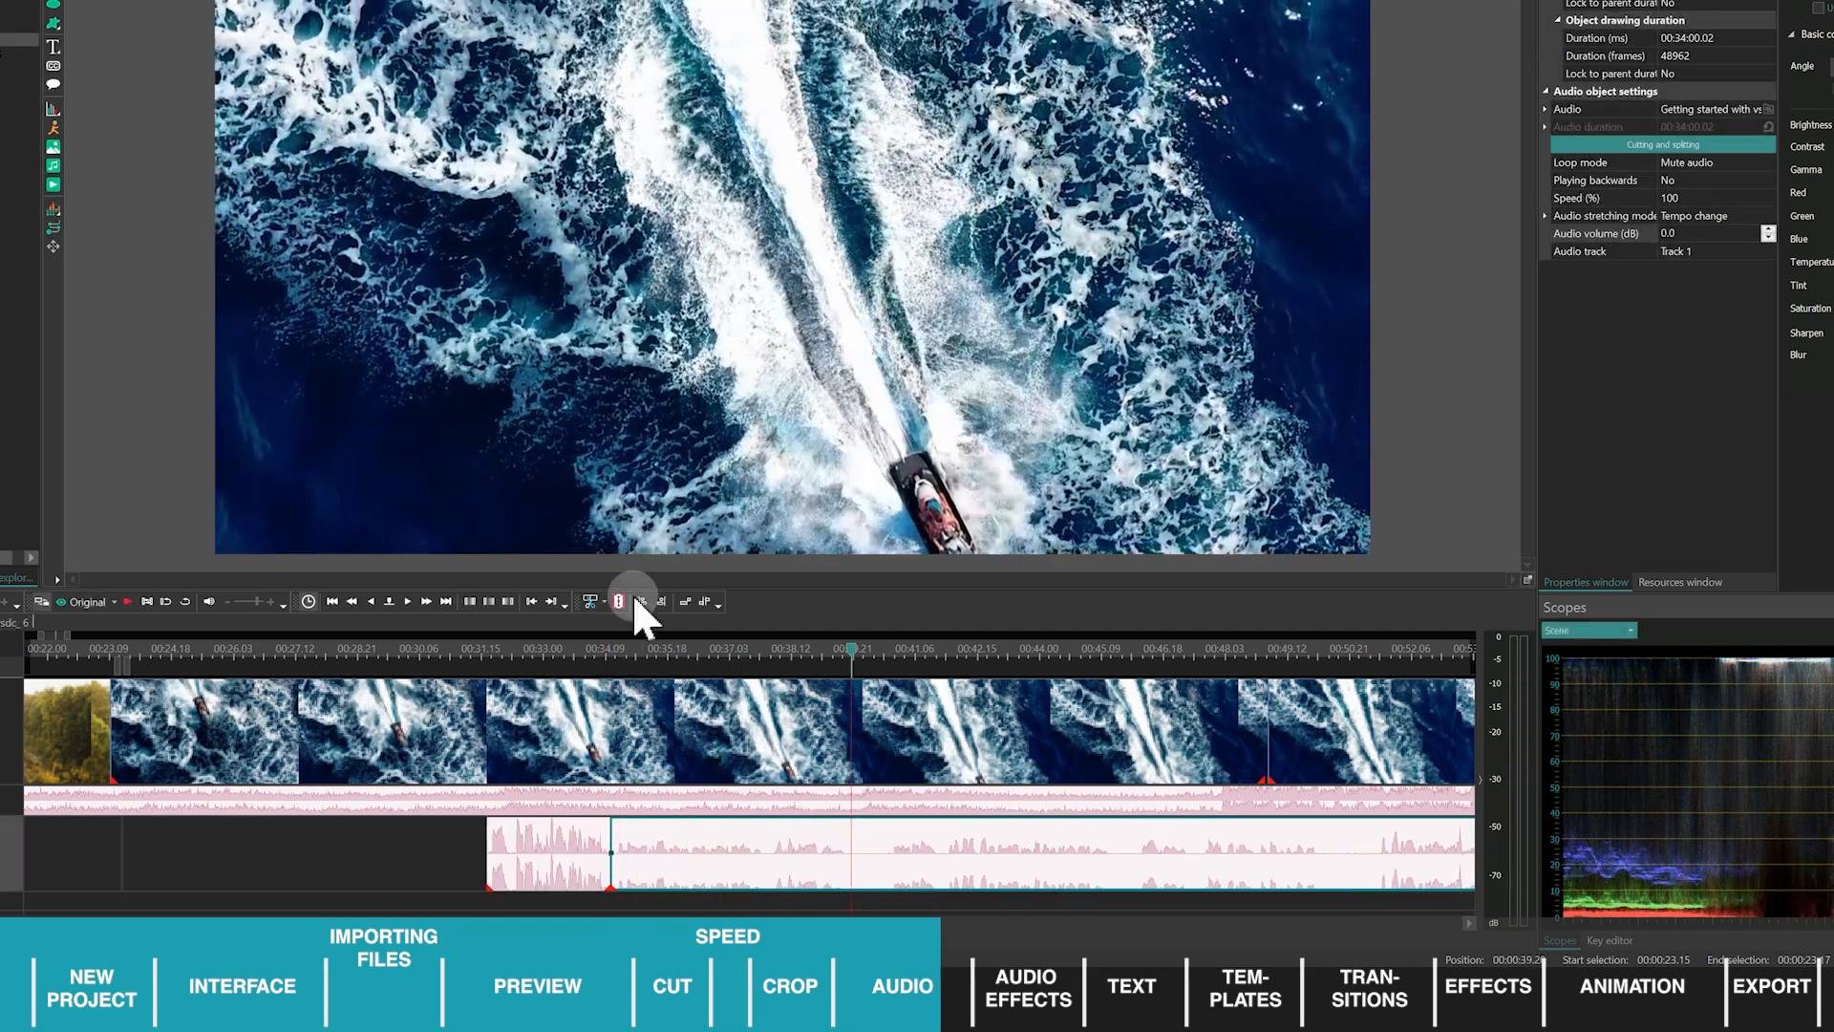
pyautogui.click(618, 602)
pyautogui.click(914, 870)
pyautogui.press('space')
pyautogui.press('space')
pyautogui.moveTo(854, 852); pyautogui.dragTo(870, 850)
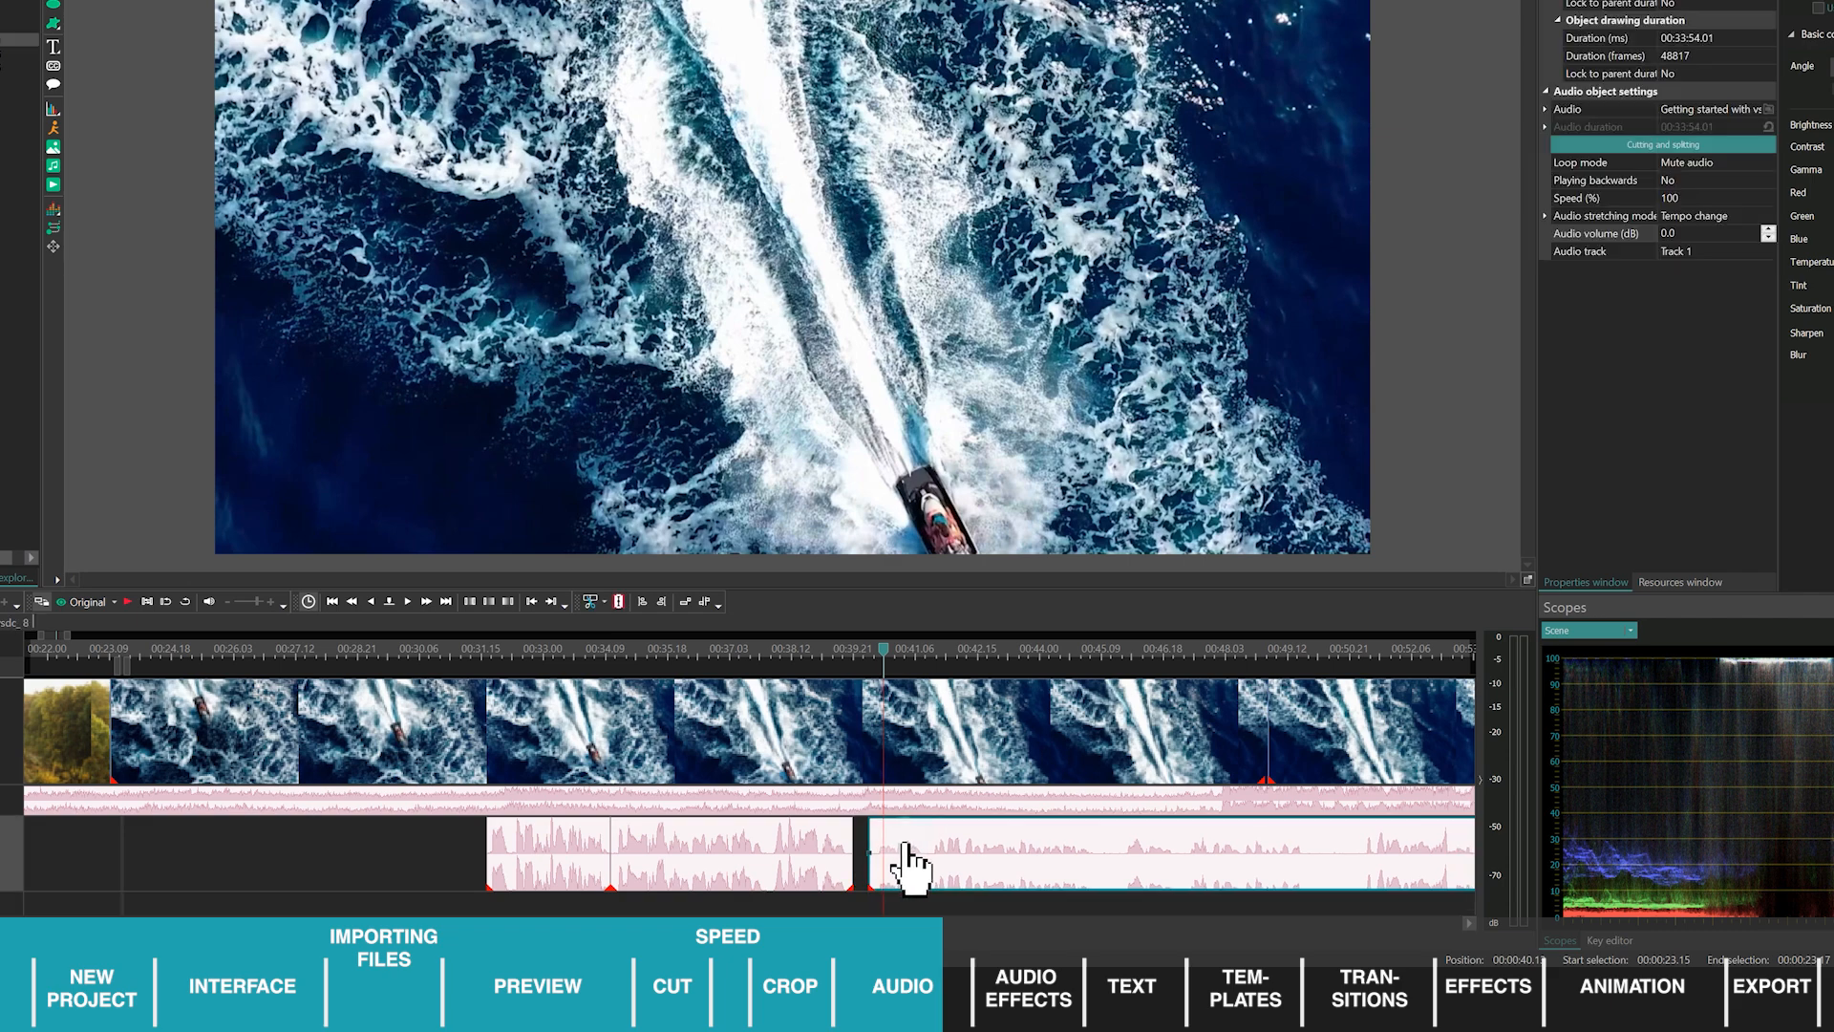
# Play the next voice-over phrase, split the clip at its end and delete the remaining recording.
pyautogui.press('space')
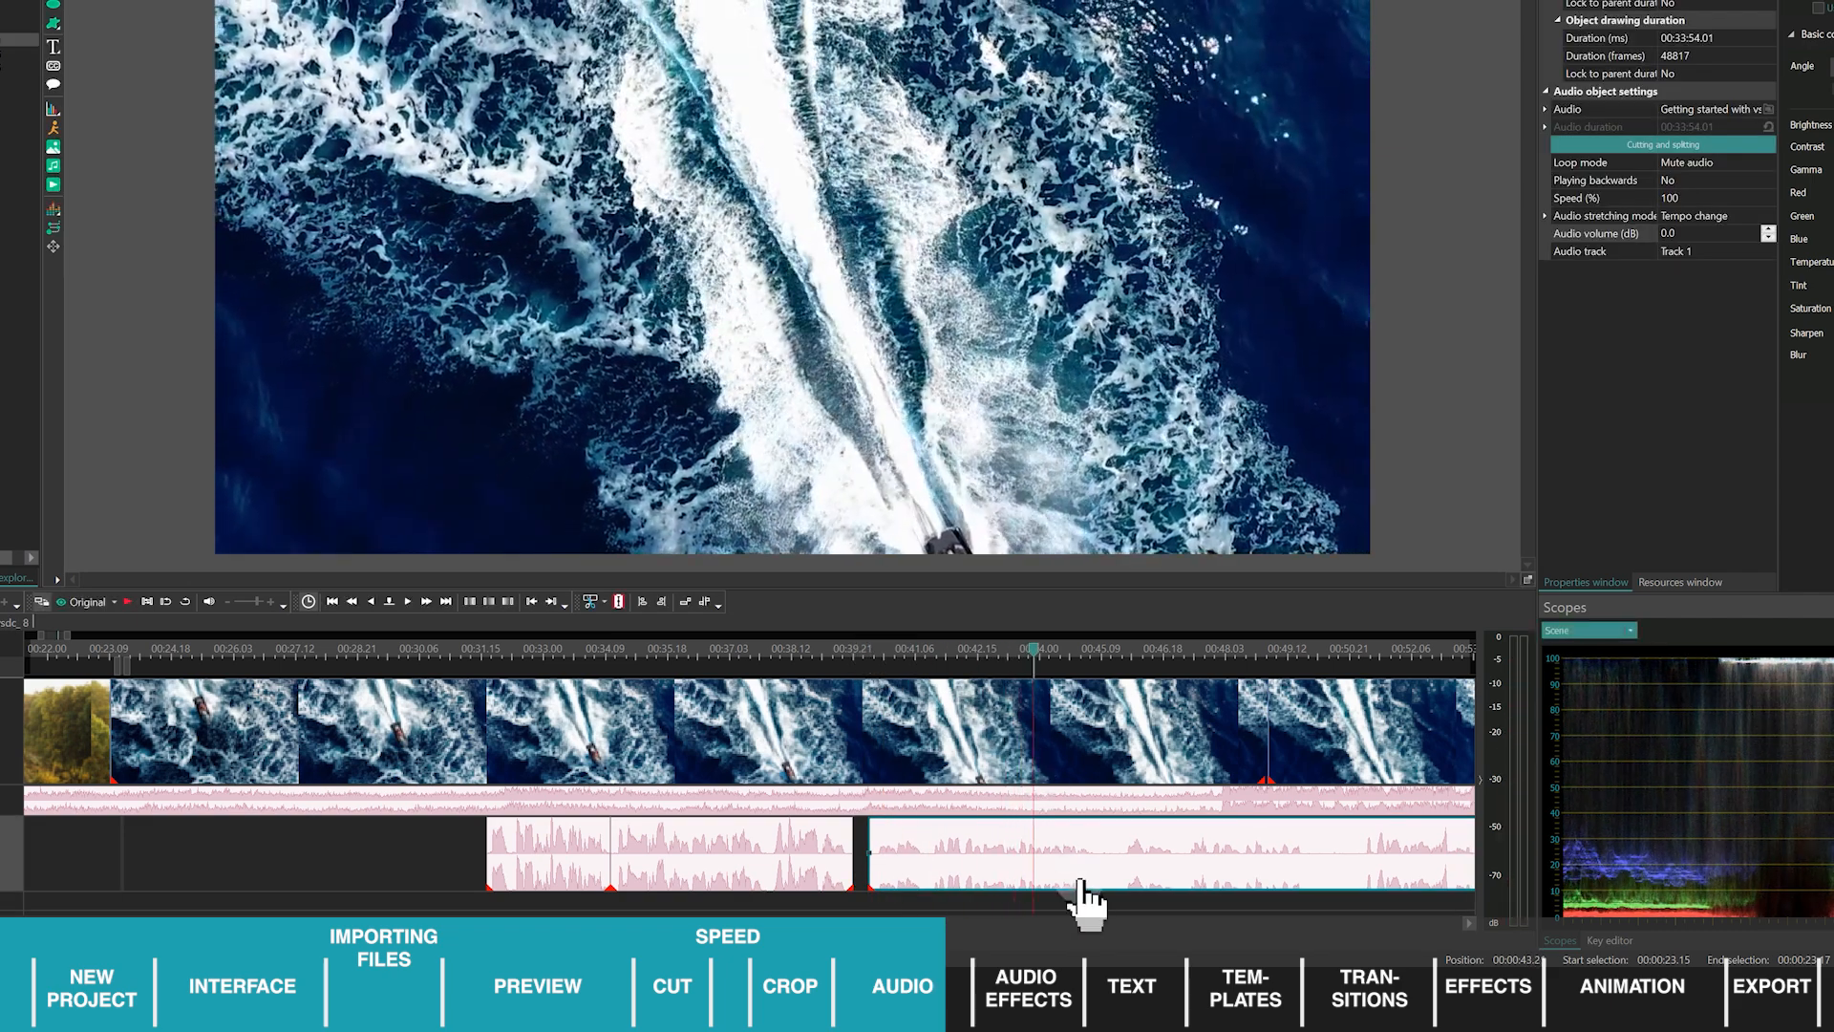
pyautogui.press('space')
pyautogui.click(618, 602)
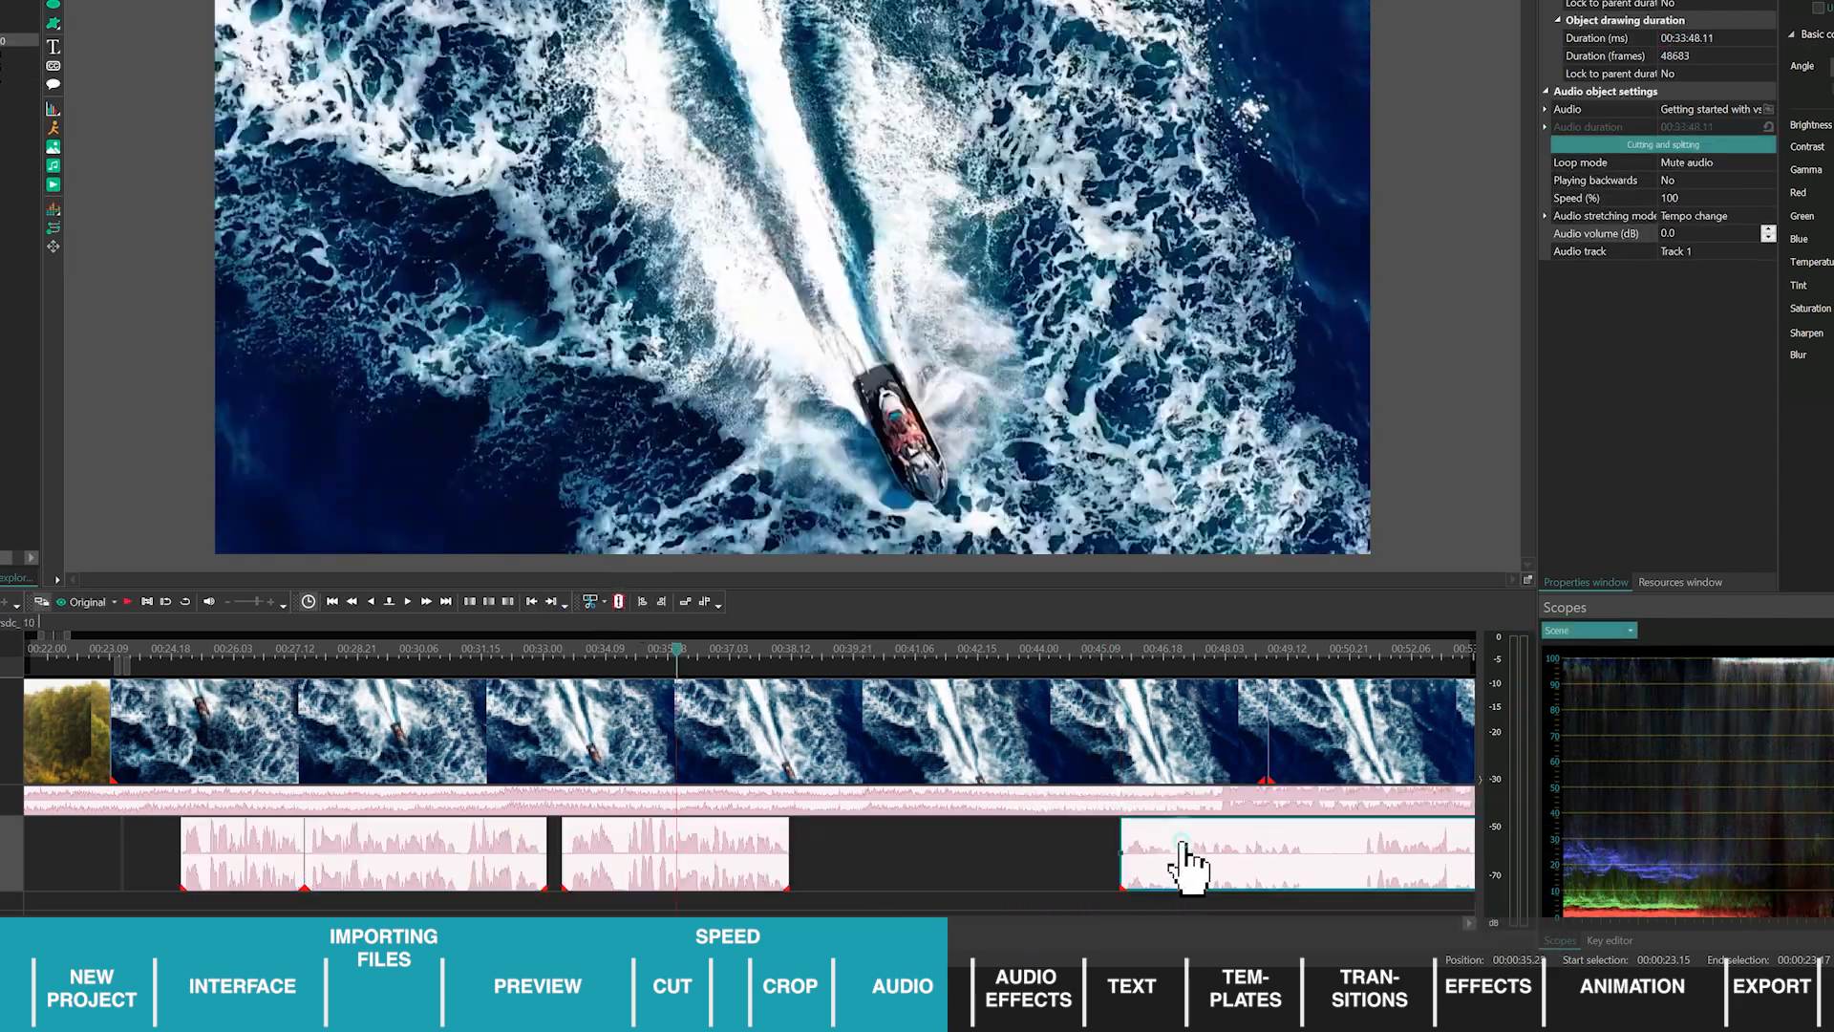
pyautogui.press('Delete')
# Normalize the three voice-over segments to a level of 80%, changing their Volume property.
pyautogui.click(496, 851)
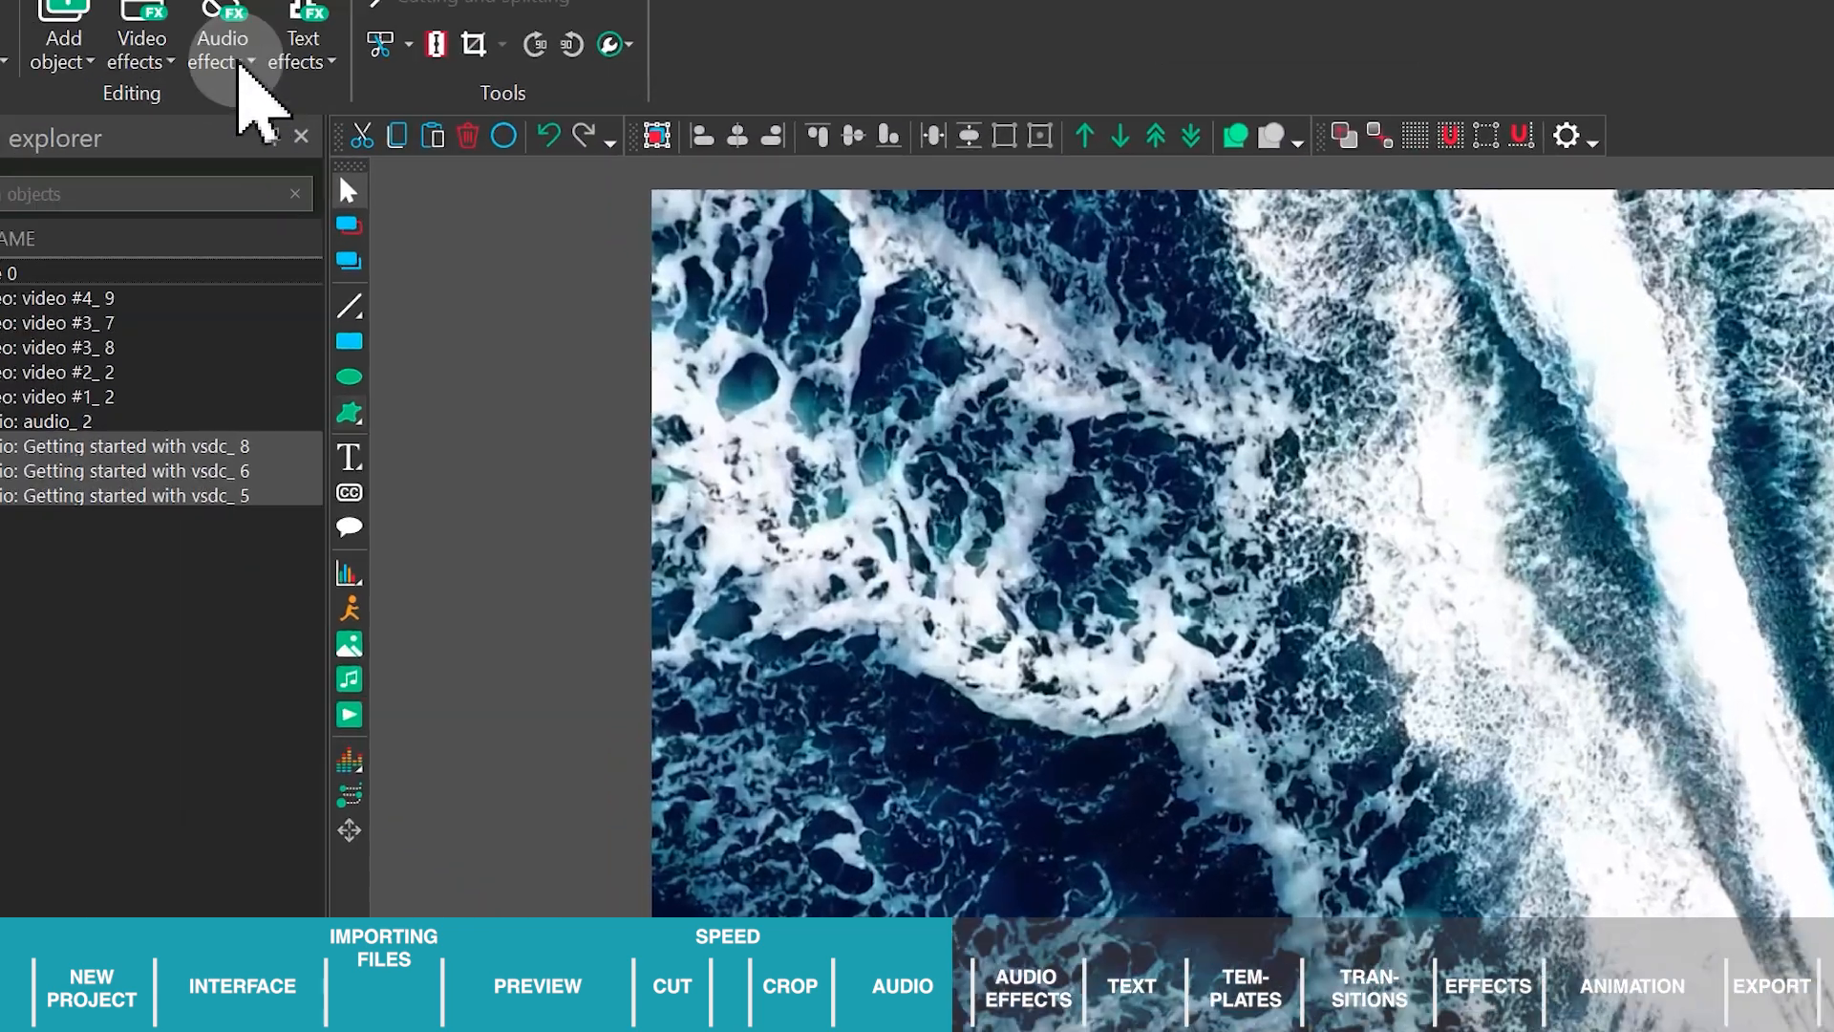
pyautogui.click(244, 65)
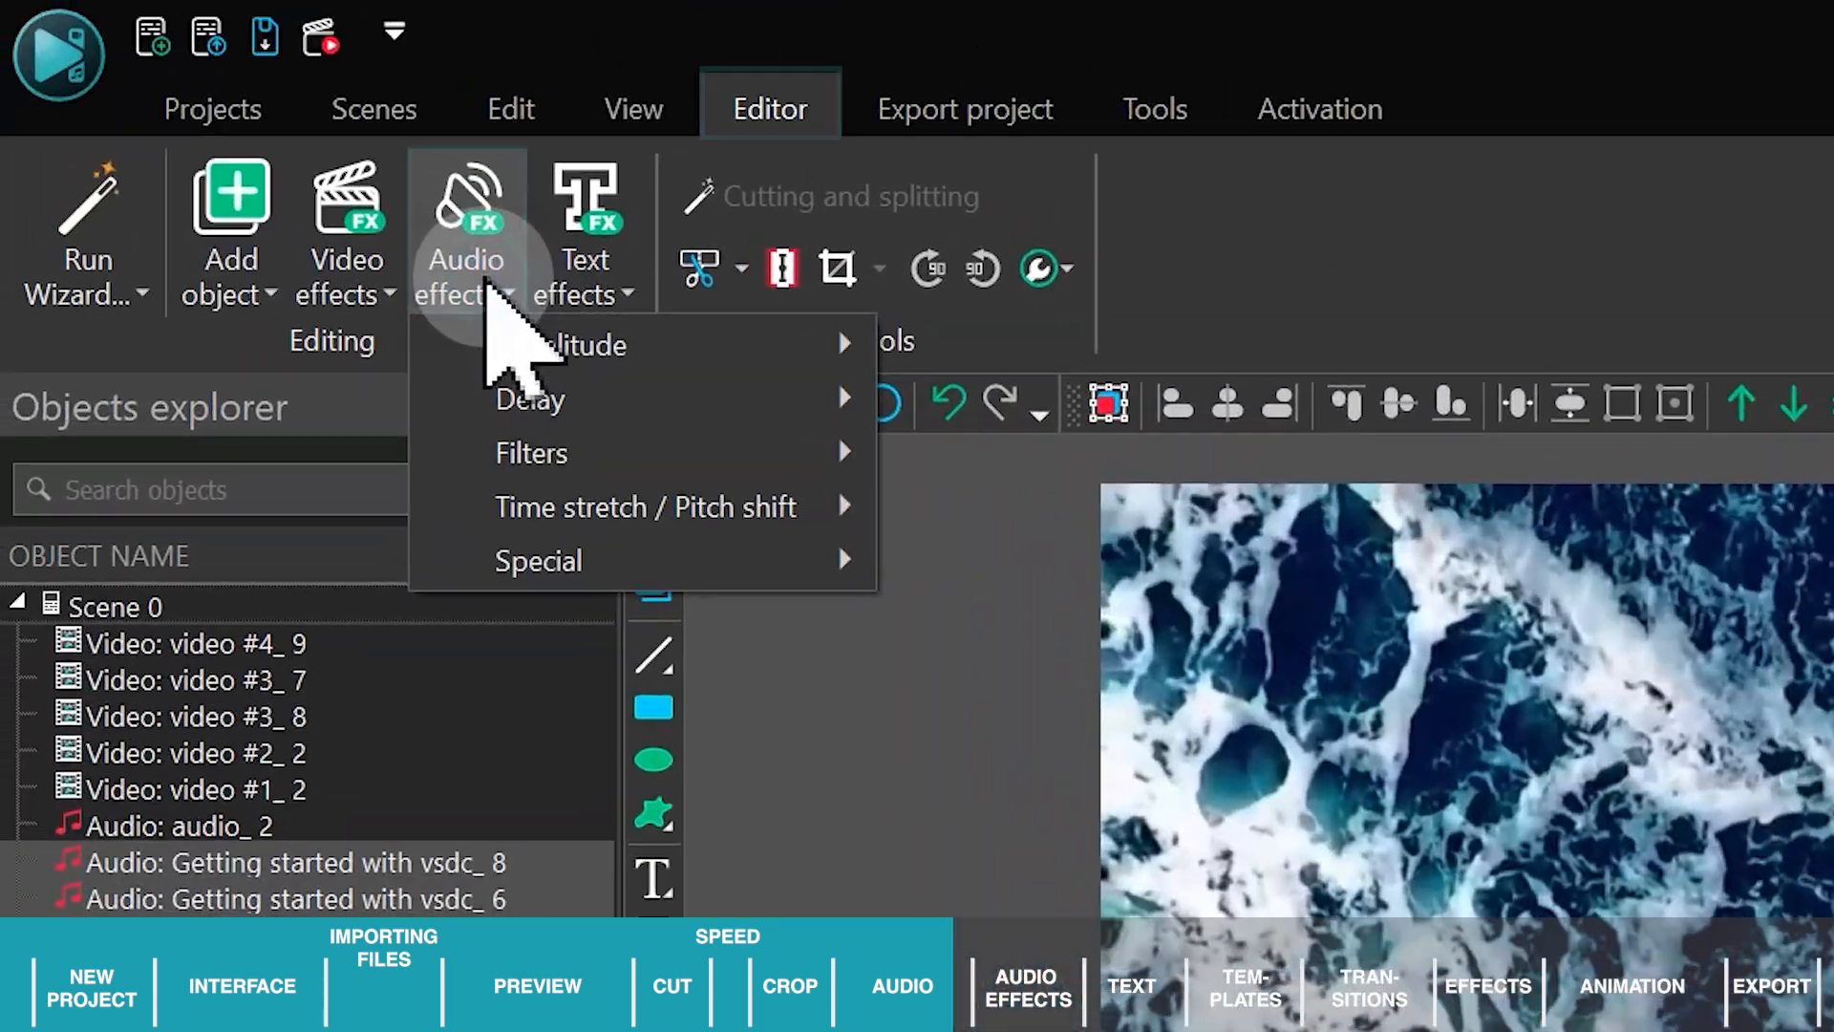
pyautogui.moveTo(550, 344)
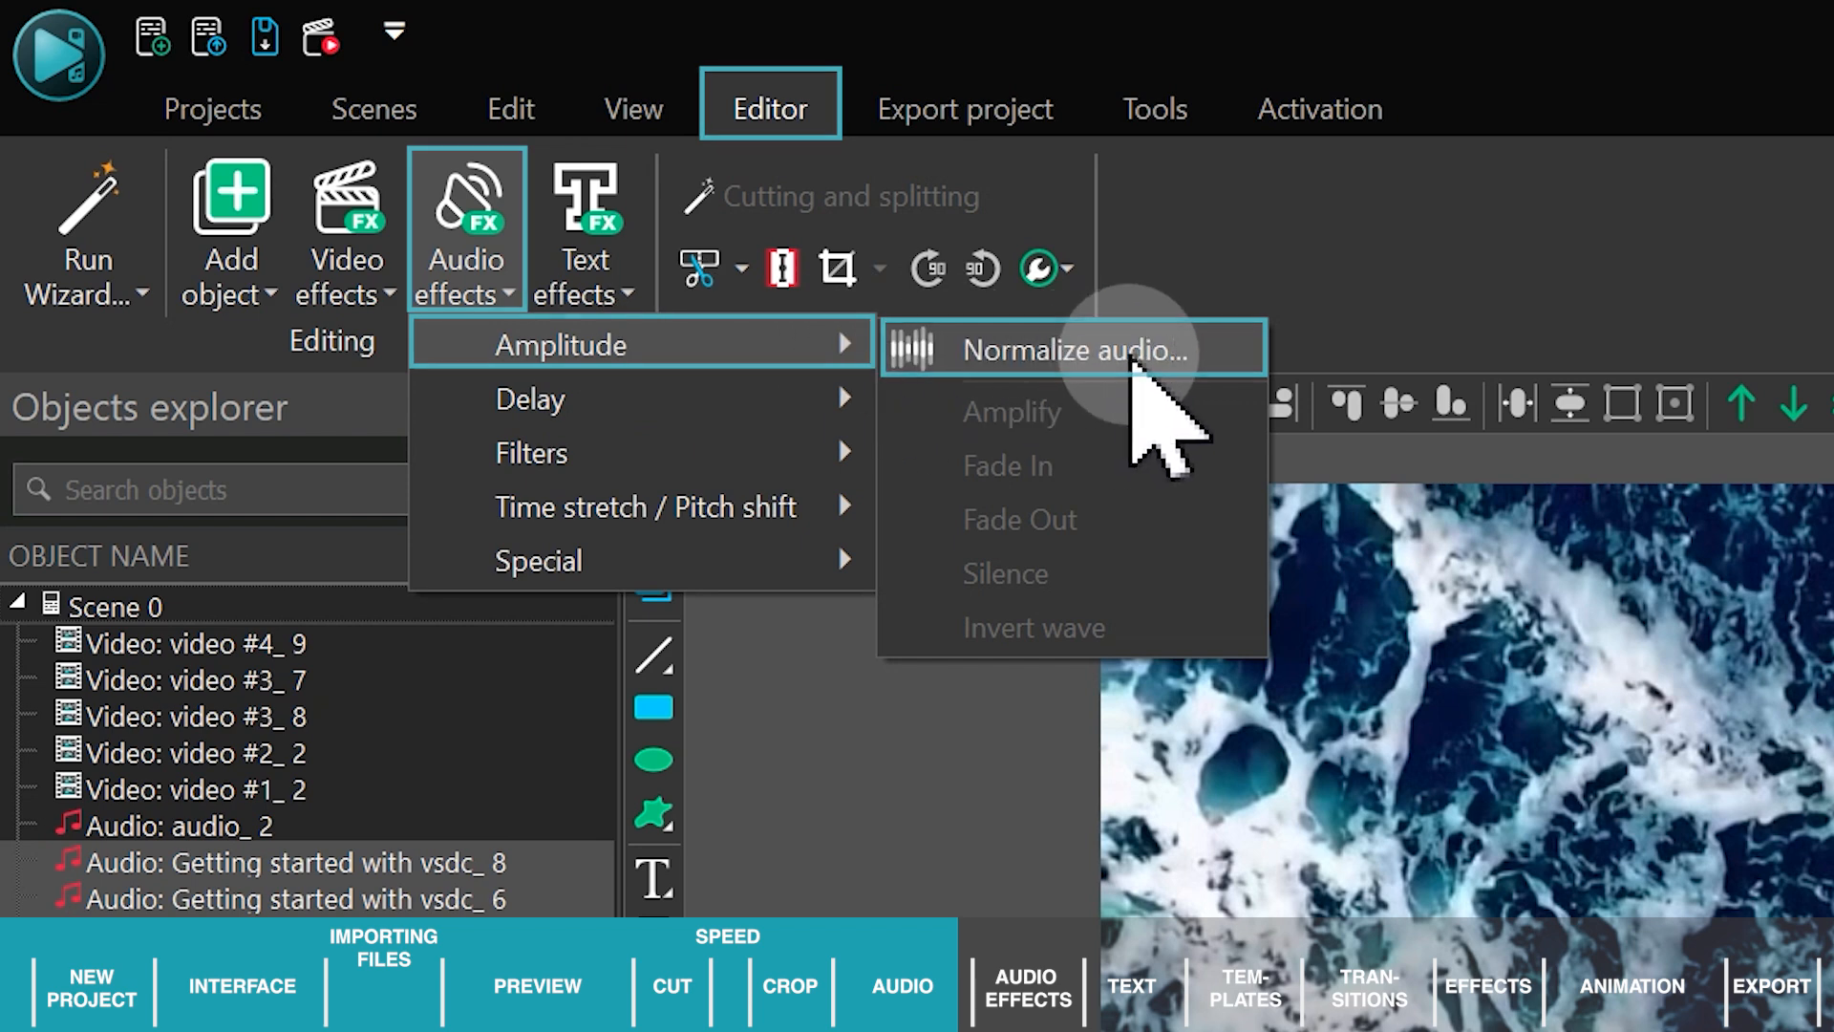
pyautogui.click(1132, 355)
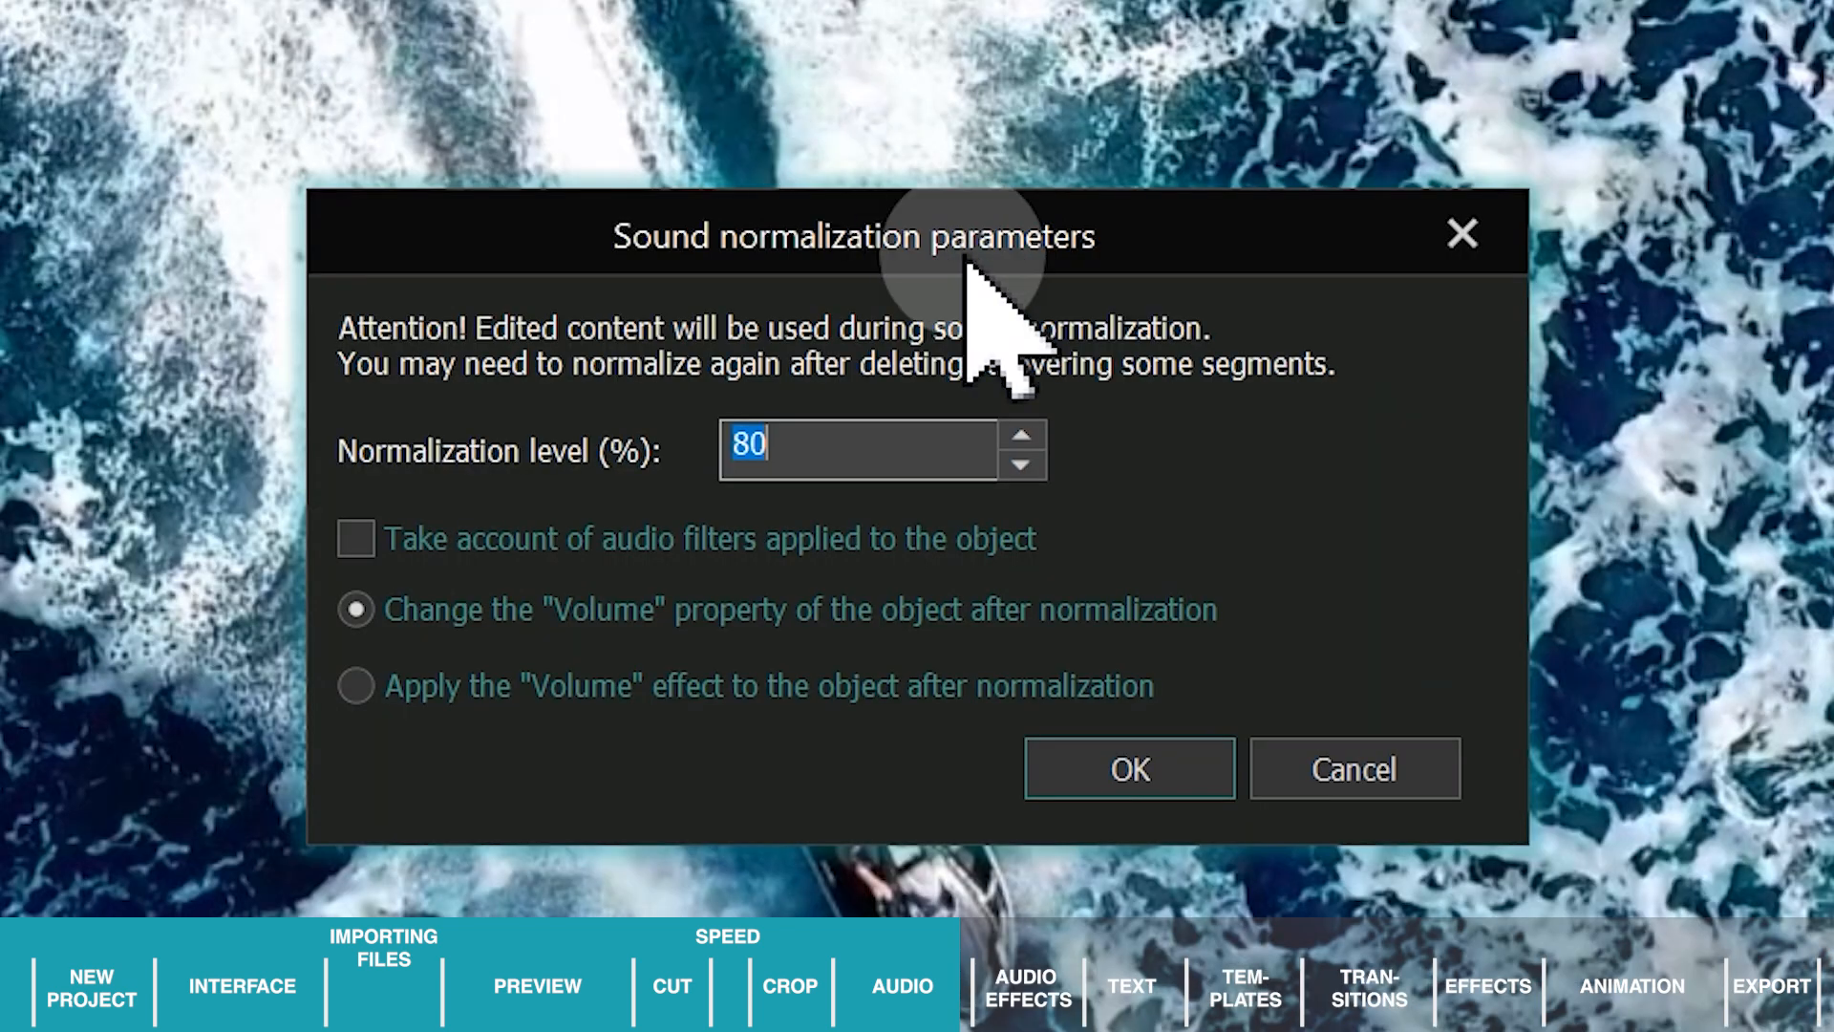
pyautogui.click(879, 454)
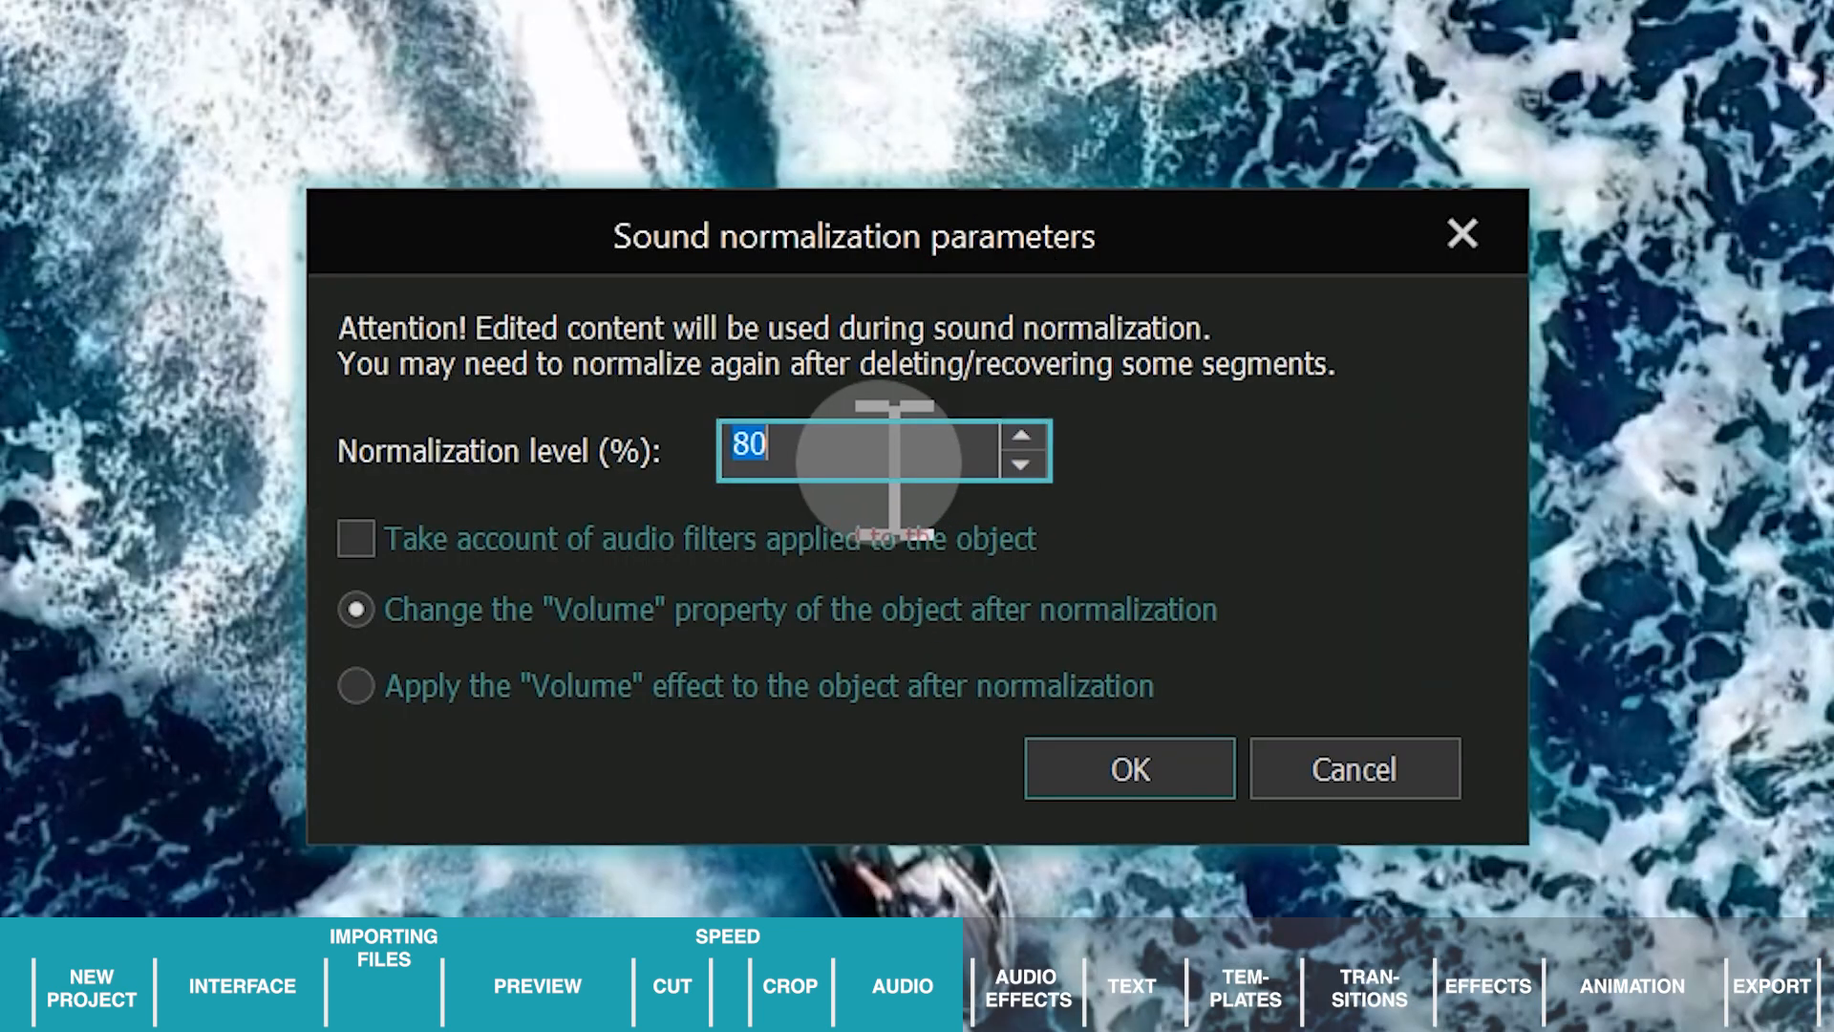
pyautogui.click(1130, 770)
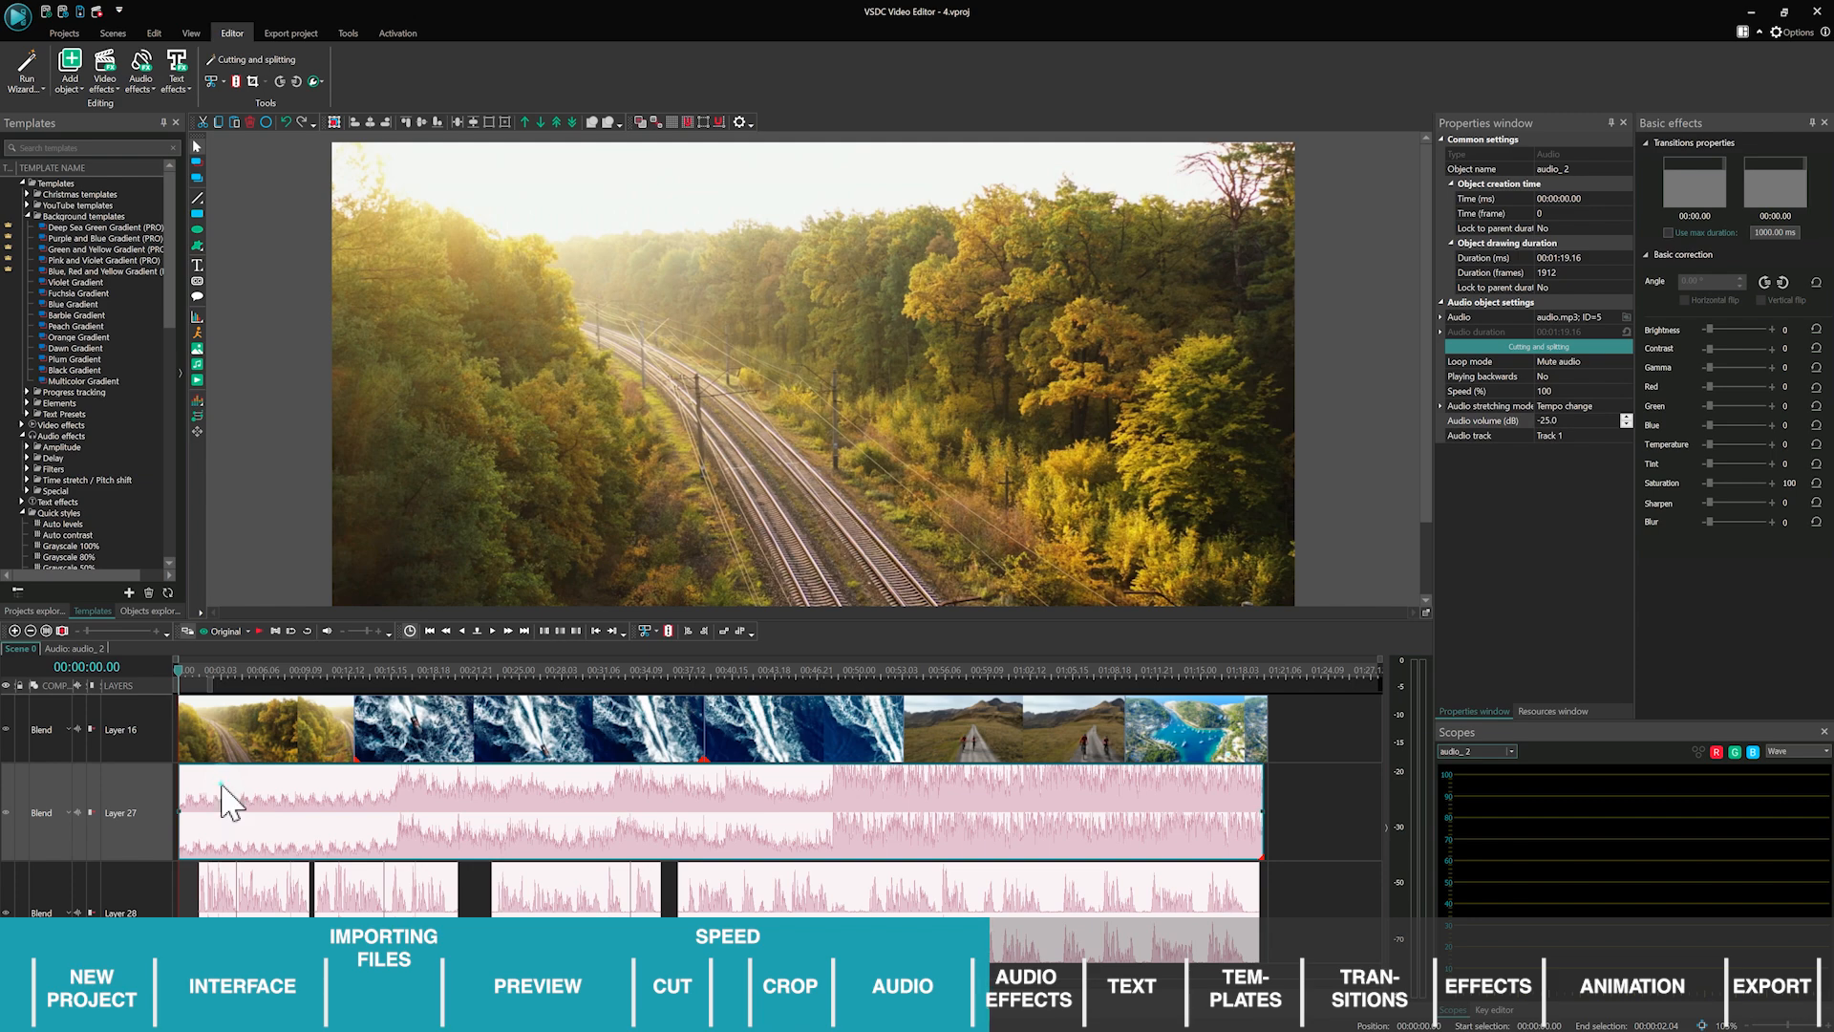
# Open the music clip's own timeline and add a Fade In effect from the start of the scene on a new layer.
pyautogui.doubleClick(222, 787)
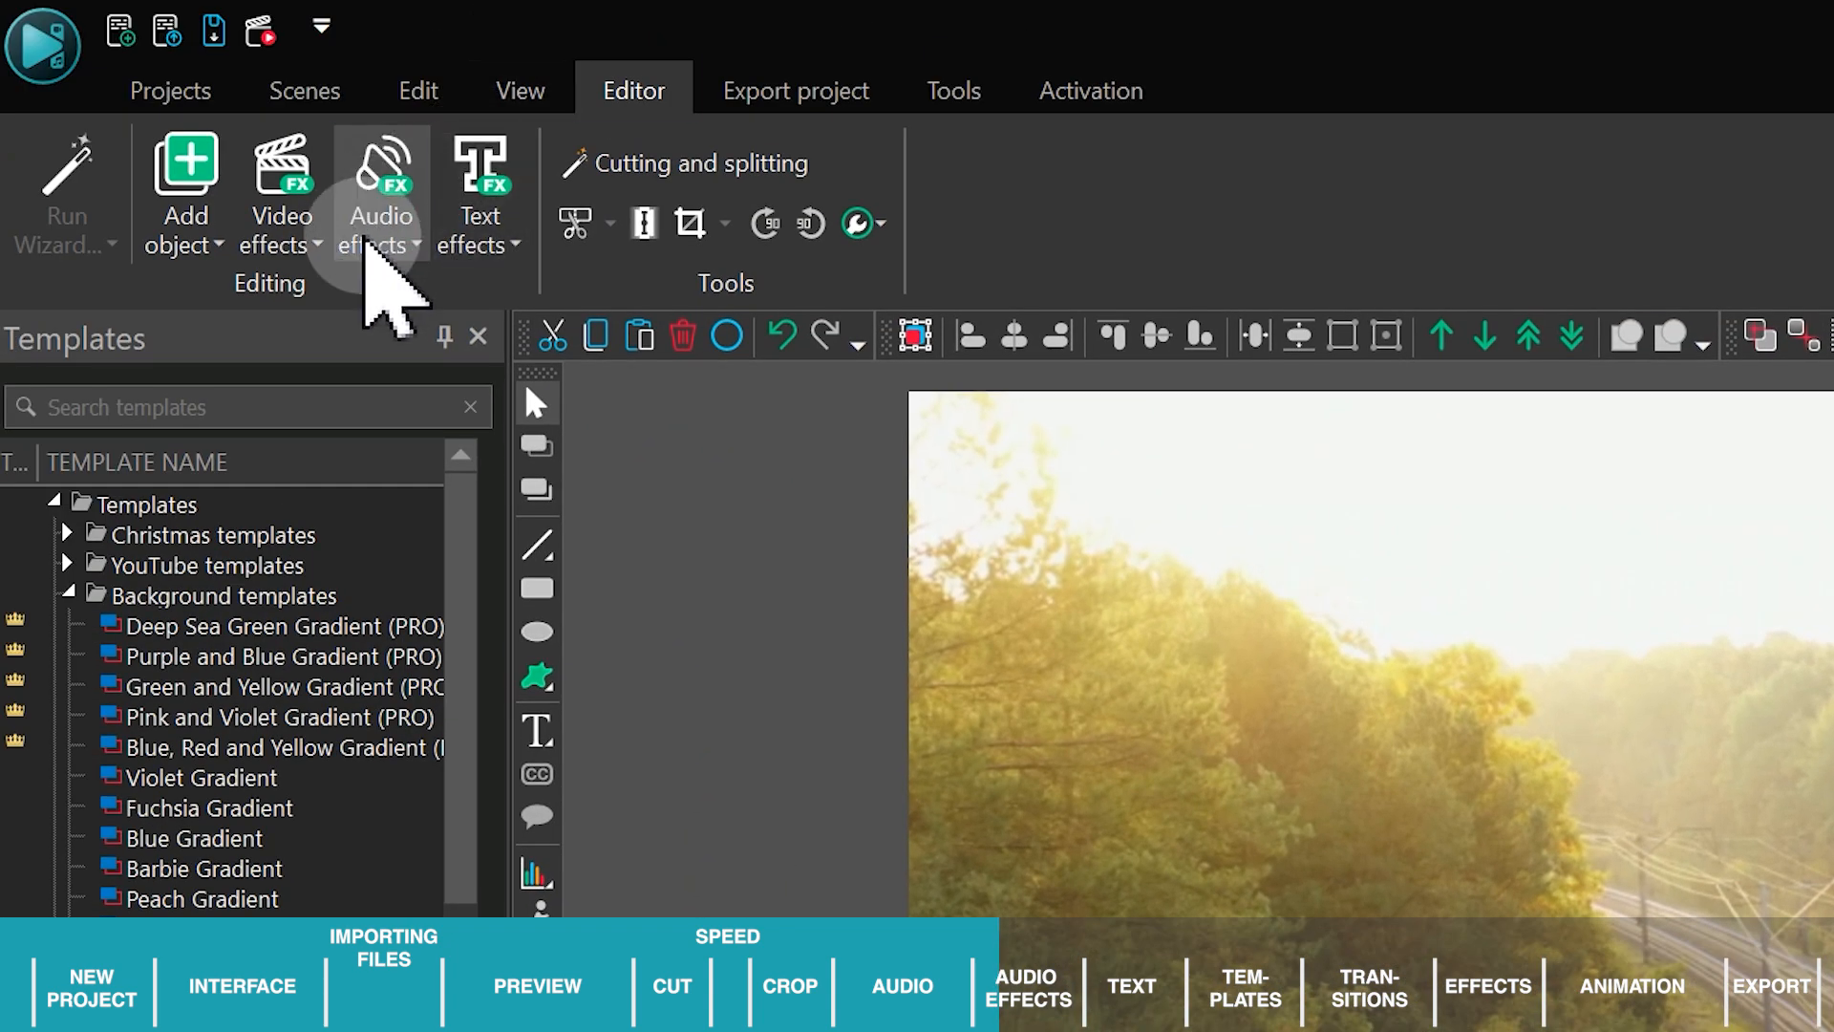
pyautogui.click(368, 238)
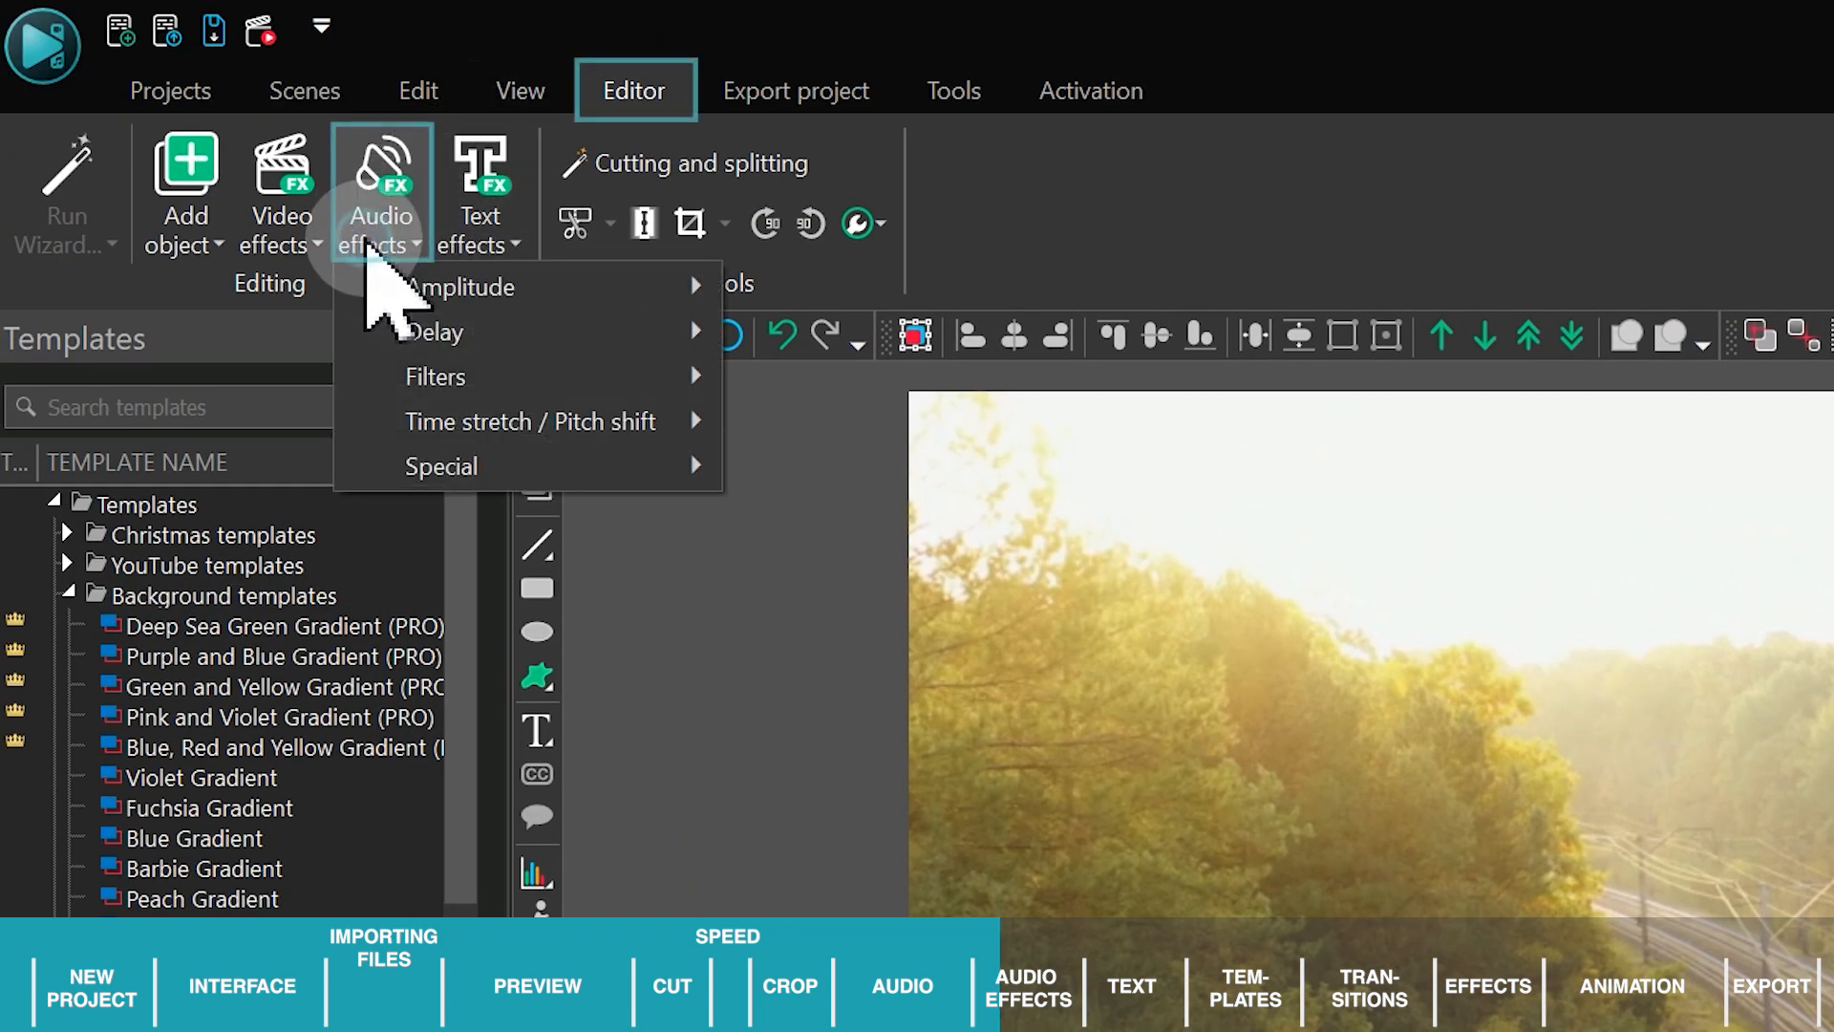
pyautogui.click(521, 289)
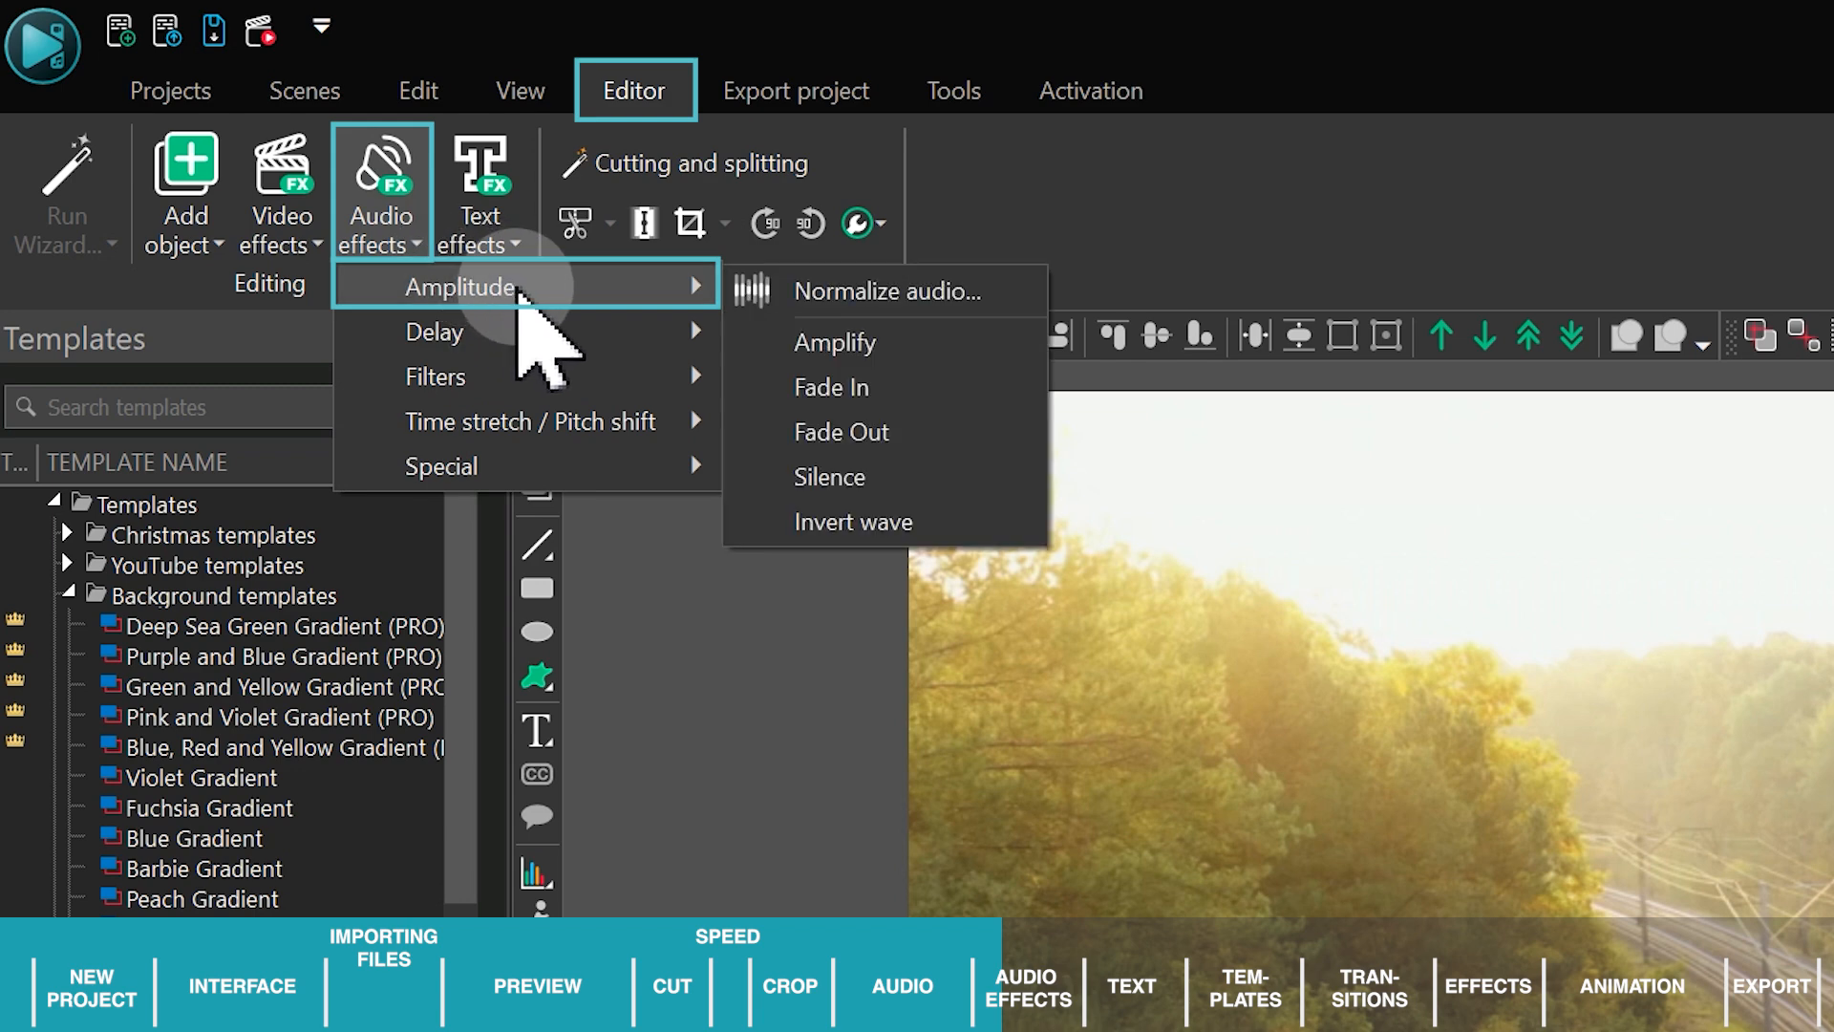
pyautogui.click(981, 396)
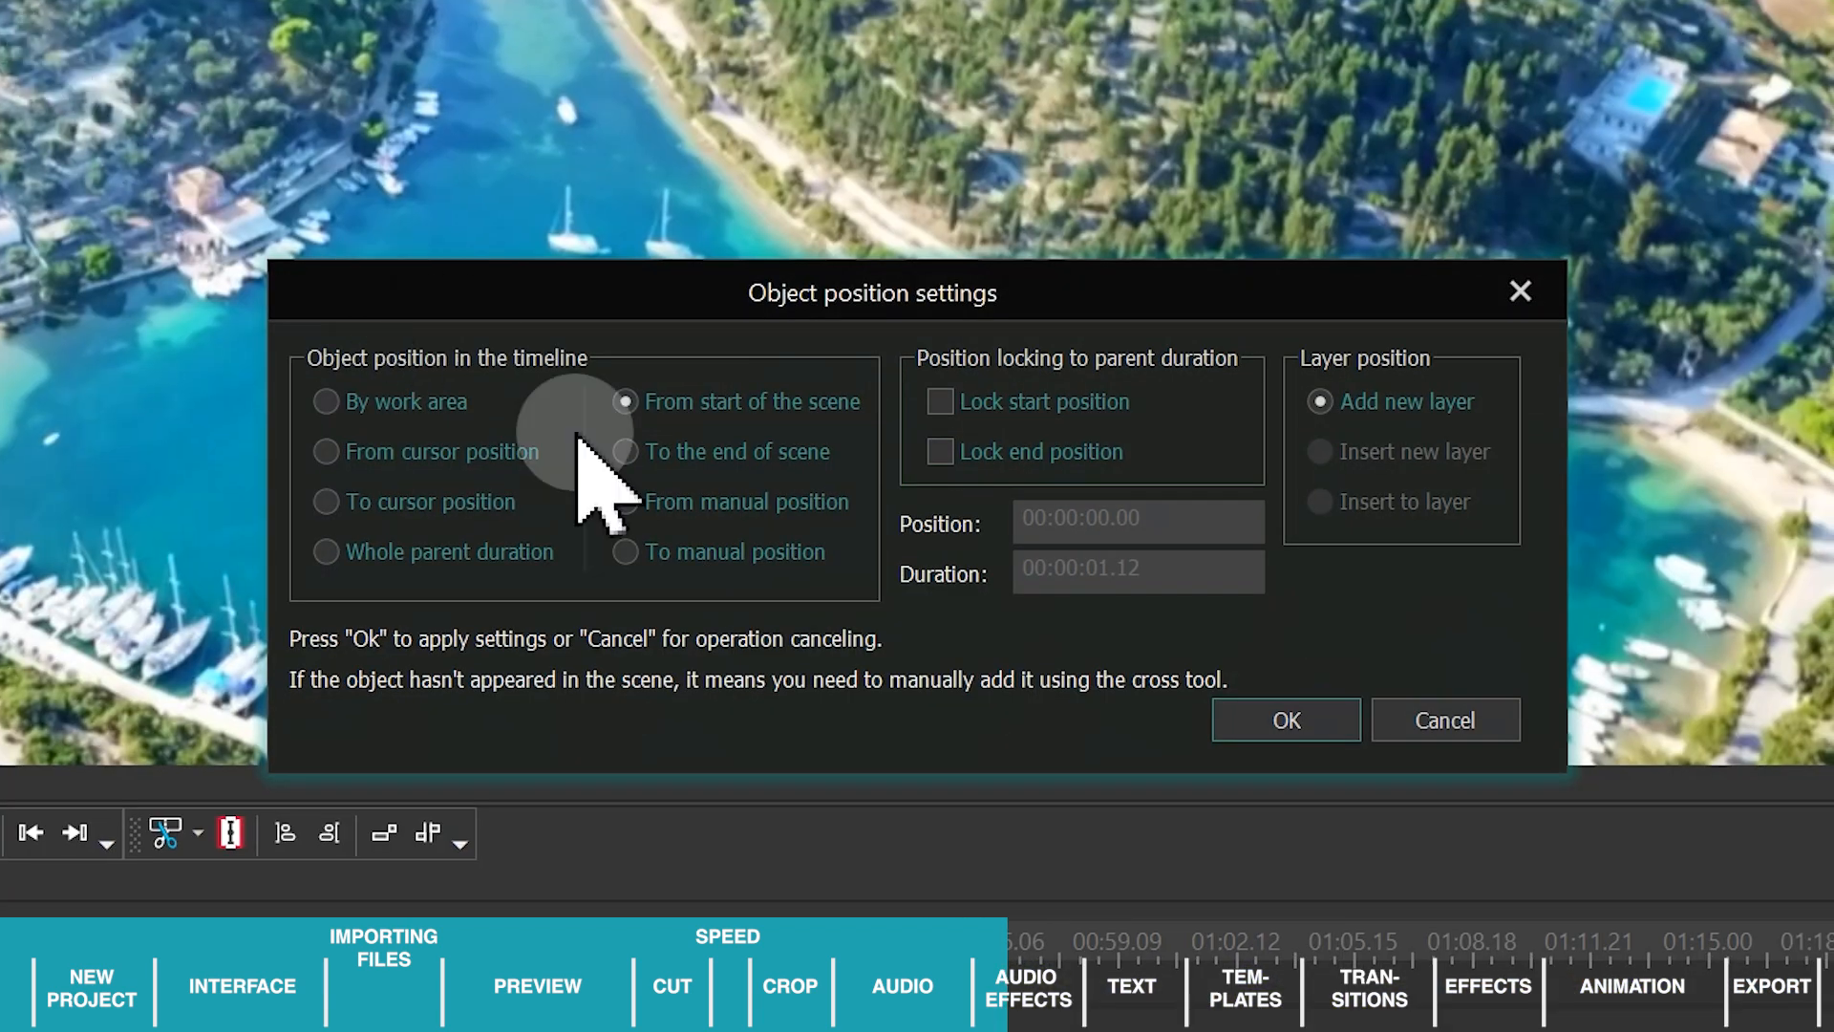
pyautogui.click(1285, 723)
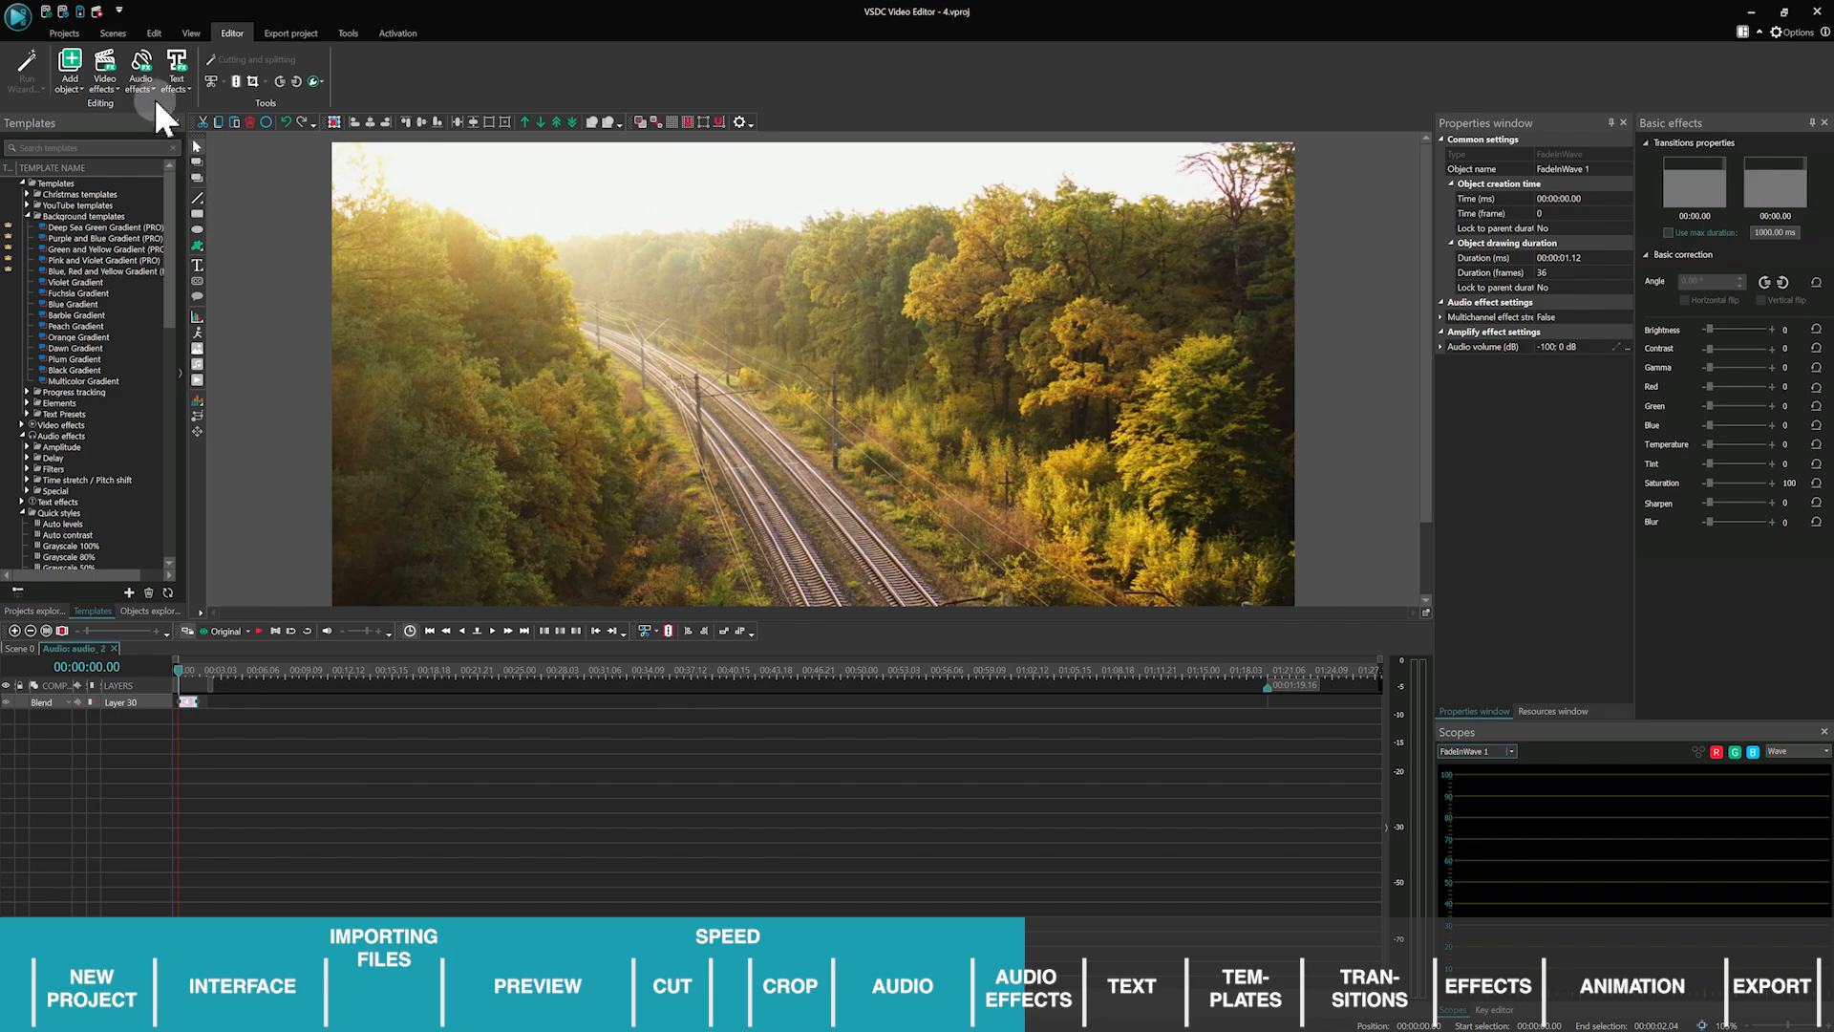
# Add a Fade Out effect to the music at the end of the scene with start and end locked, and return to Scene 0.
pyautogui.click(151, 80)
pyautogui.moveTo(179, 108)
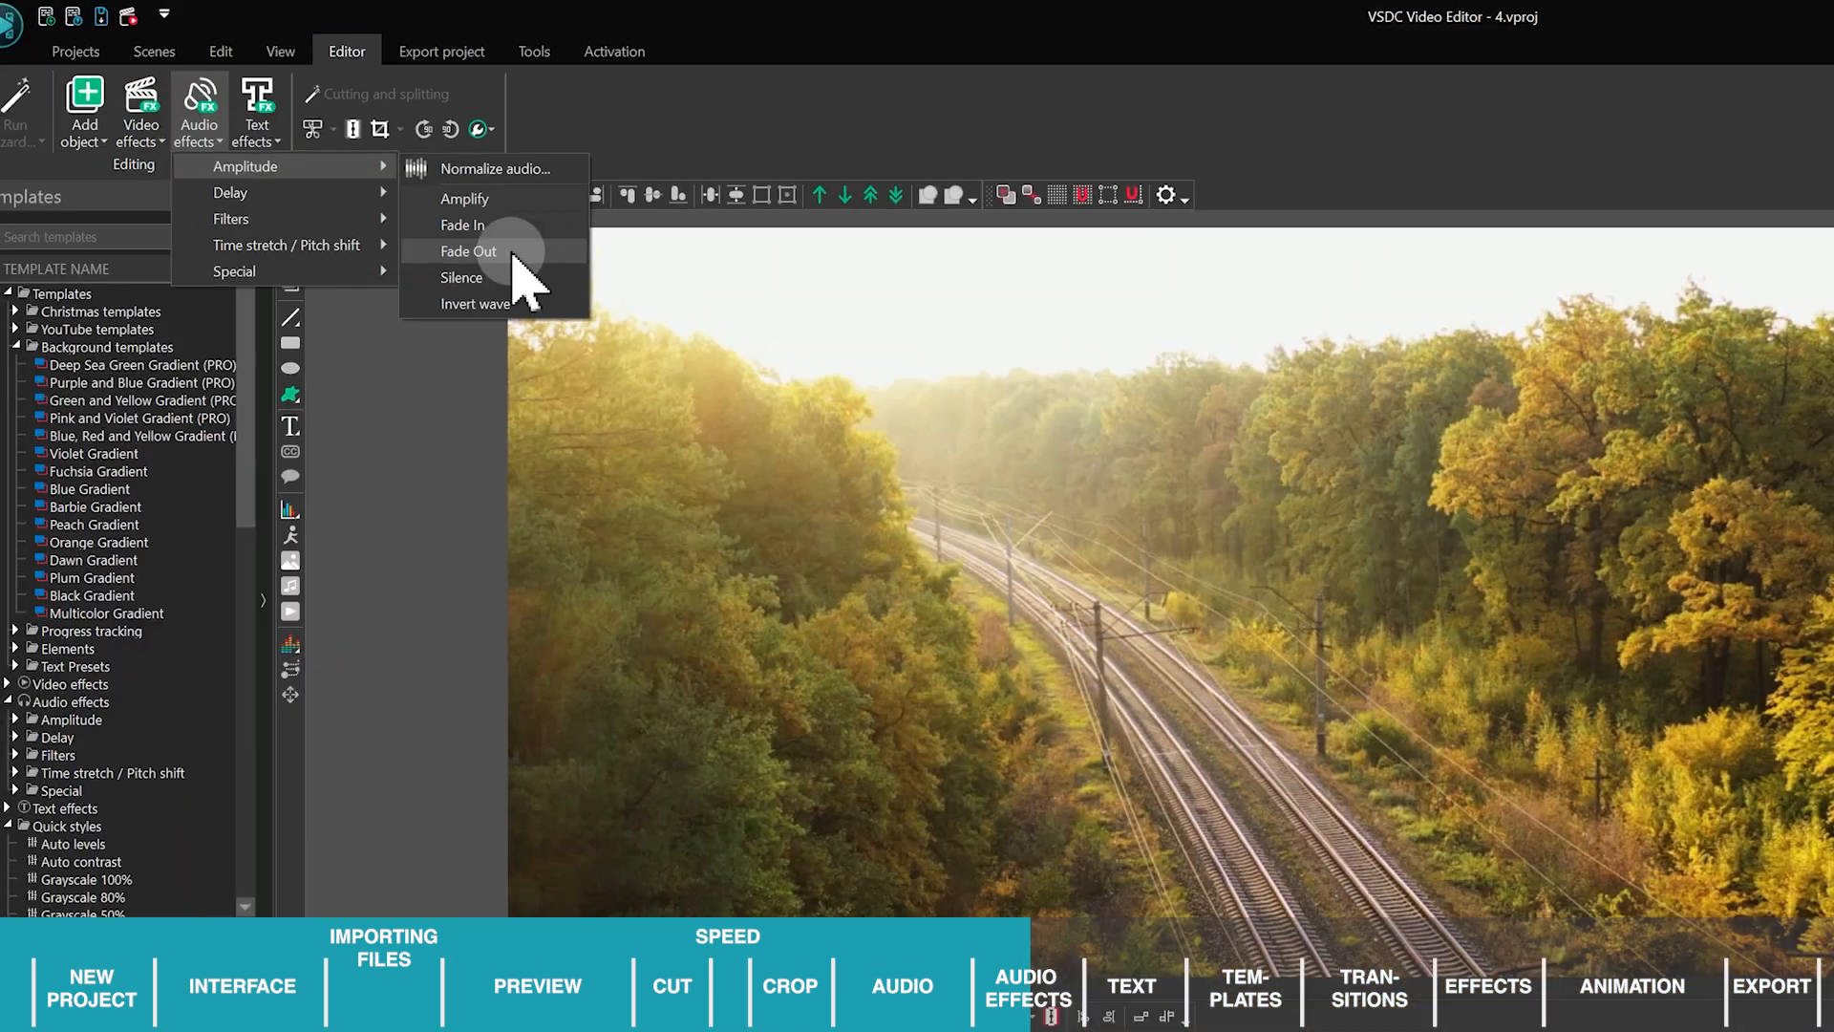
pyautogui.click(1206, 623)
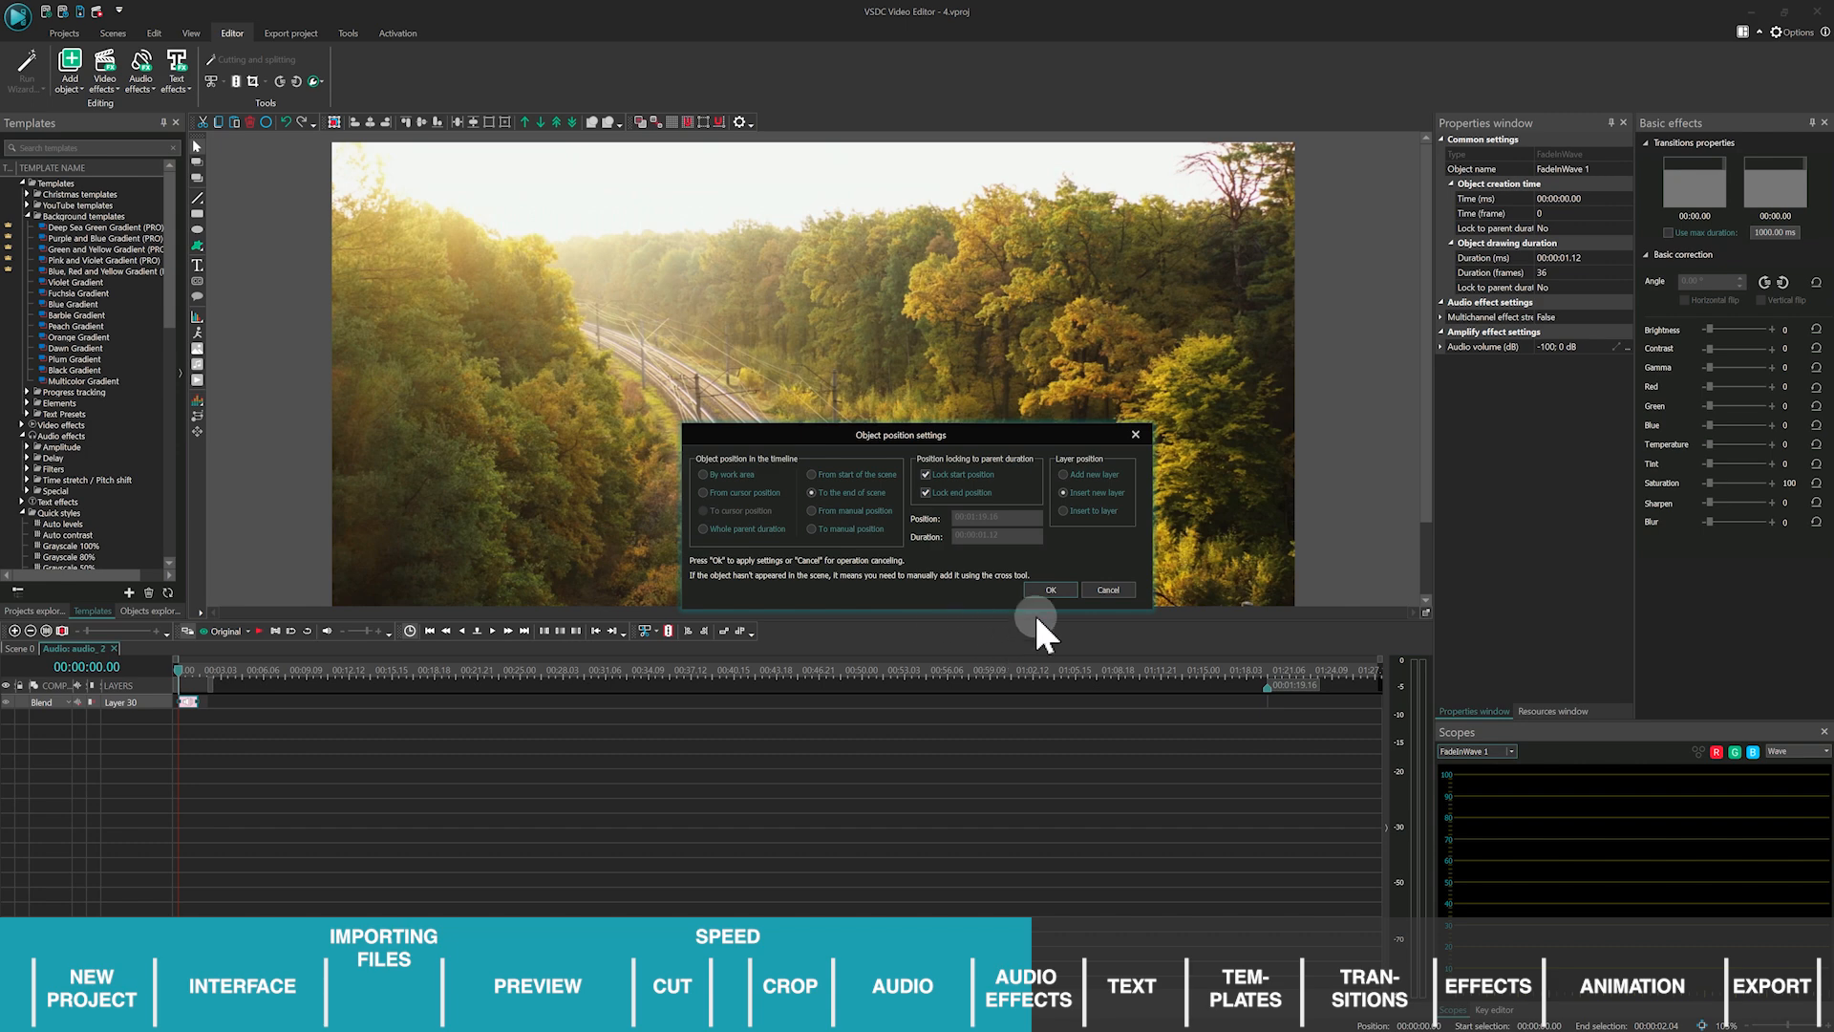
pyautogui.click(1050, 591)
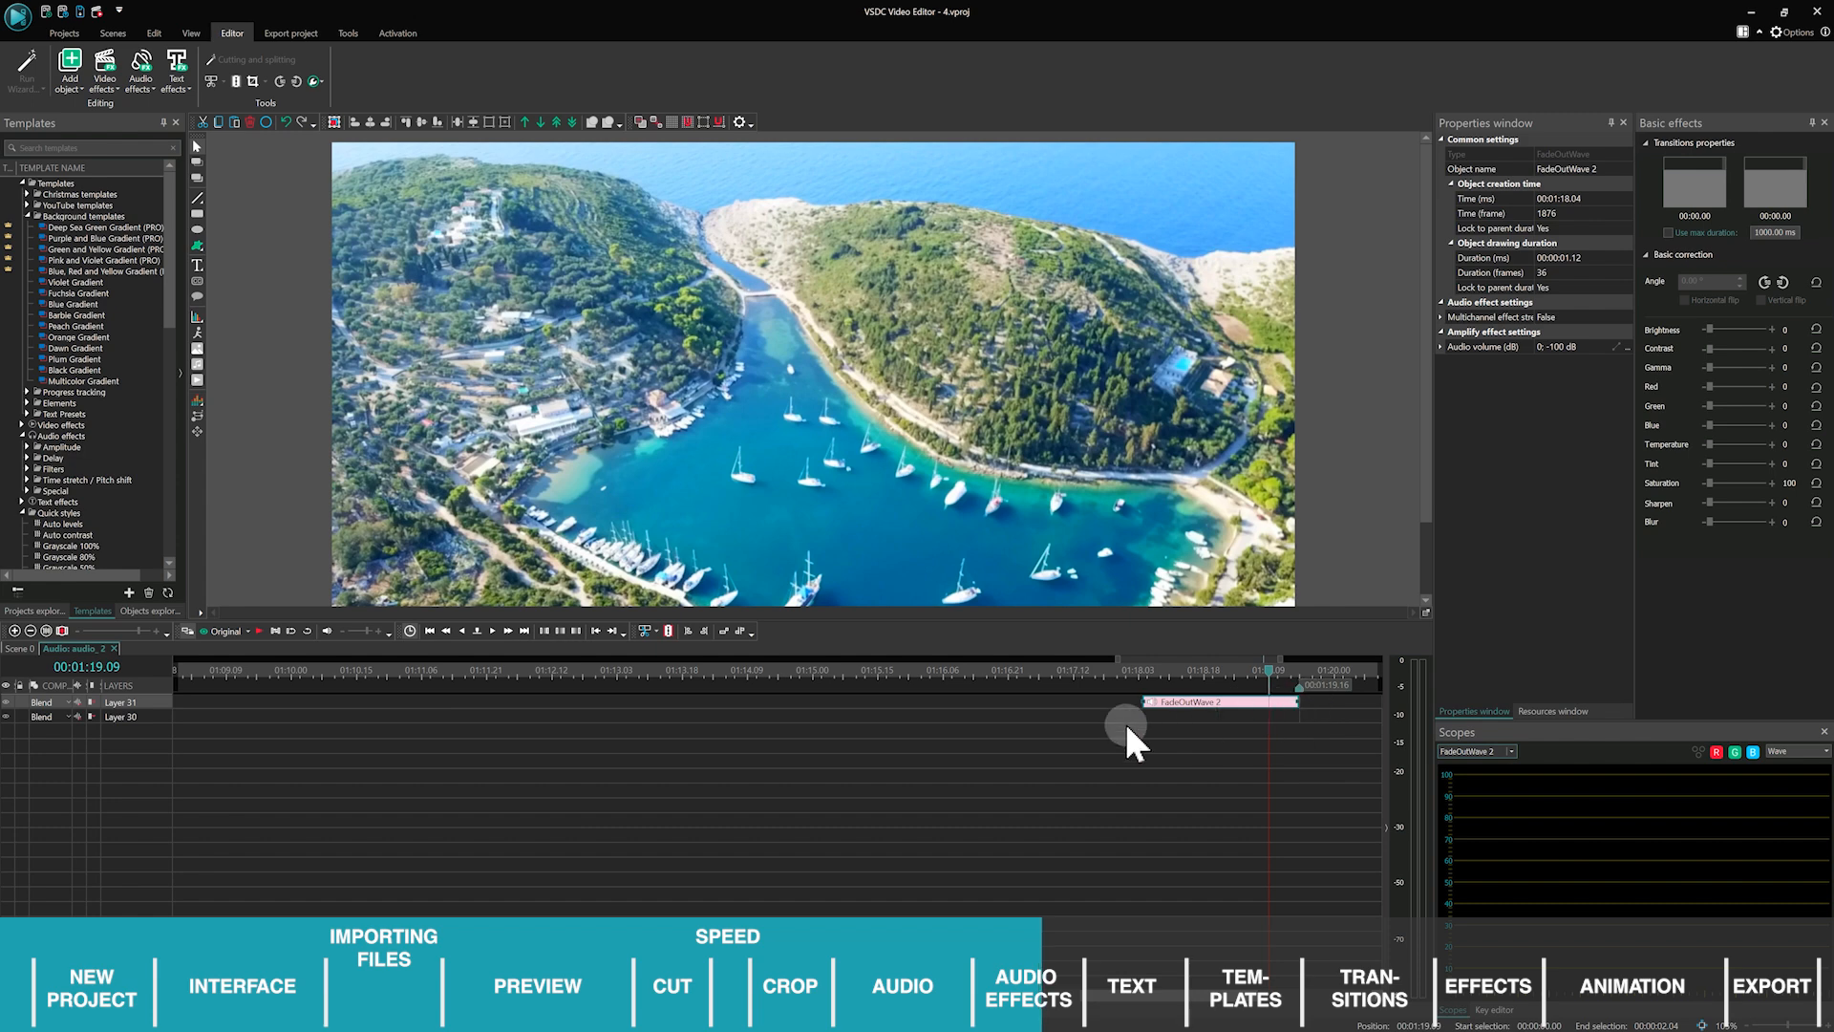
pyautogui.click(707, 785)
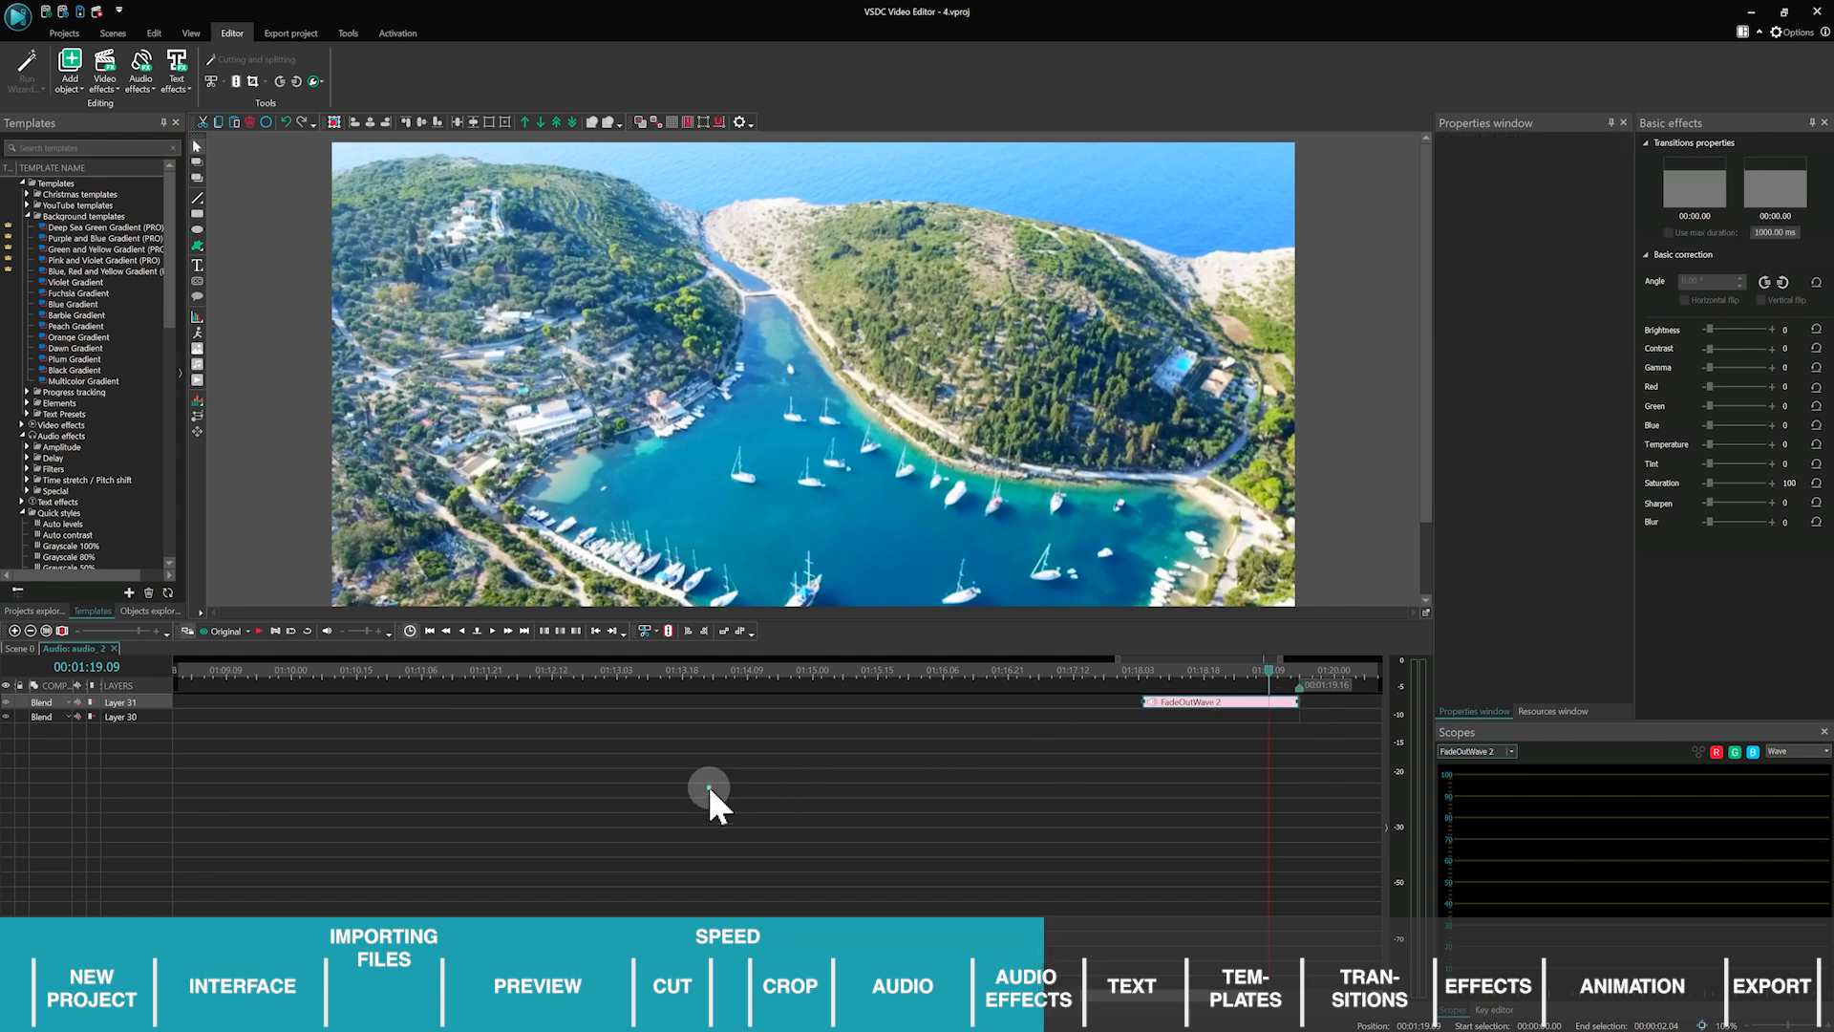
pyautogui.click(21, 648)
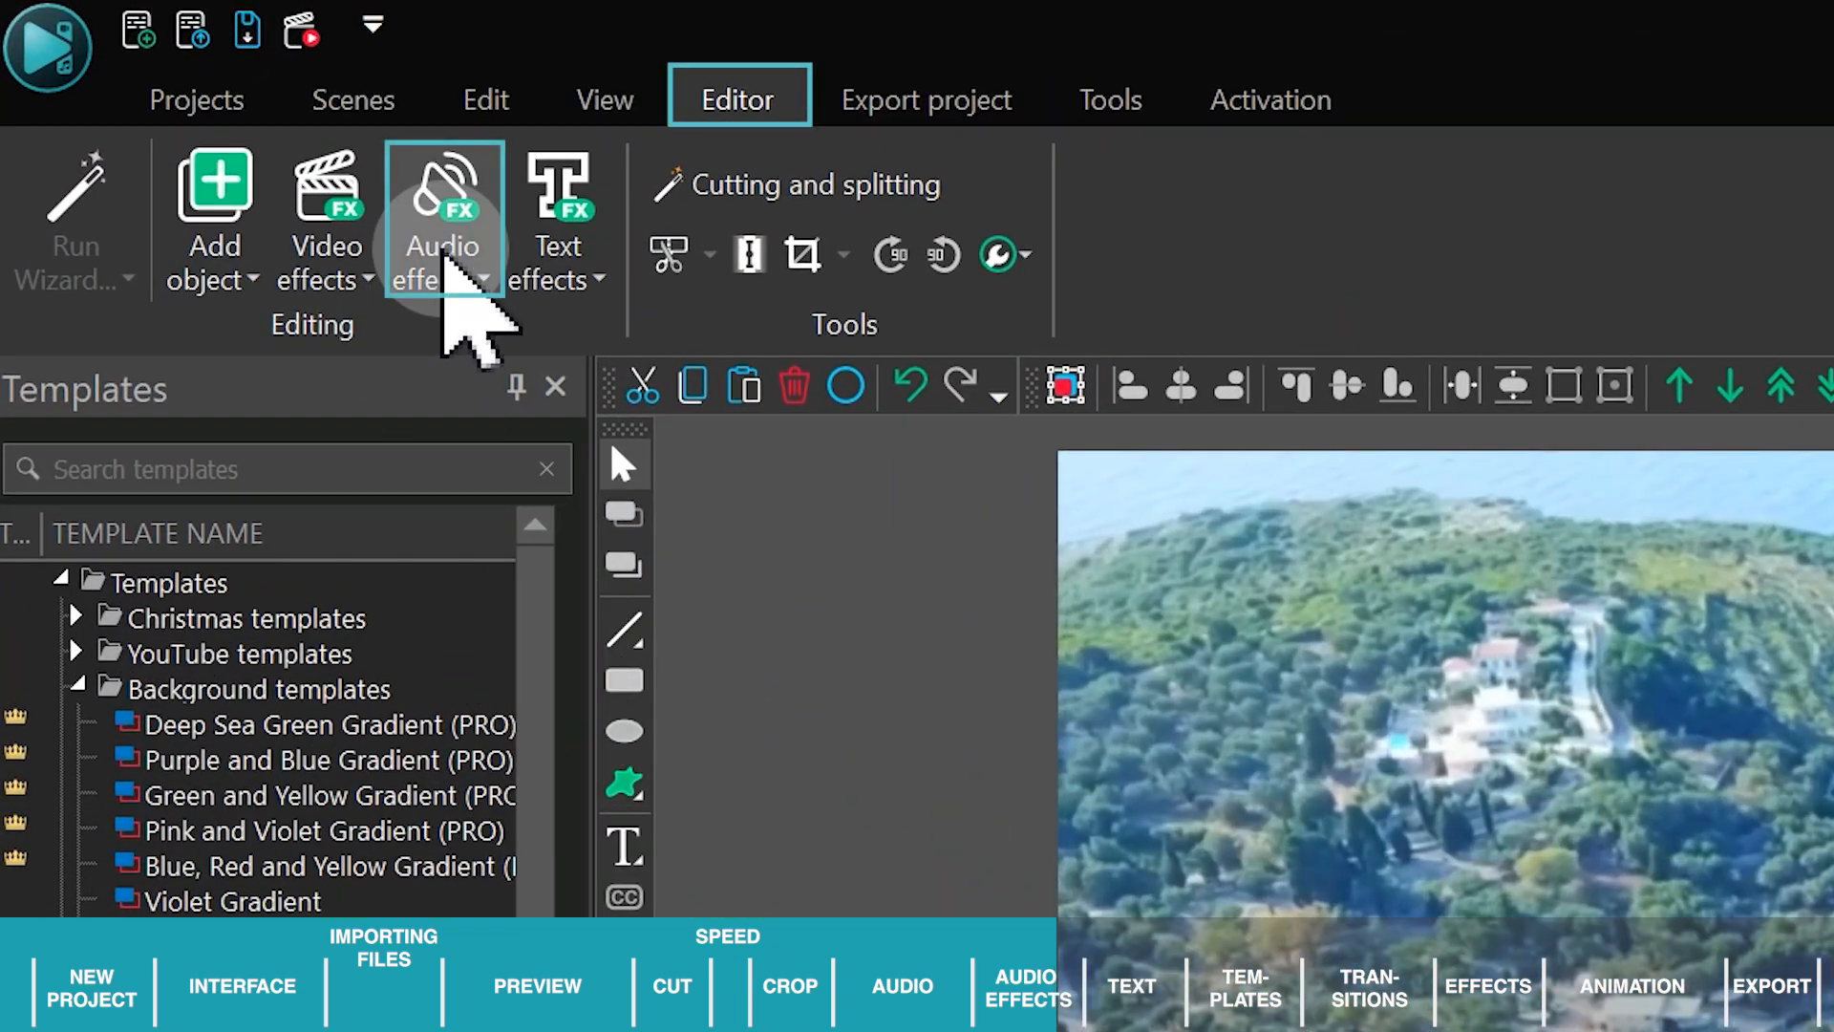
# Add an Amplify audio effect to the music clip, spanning the whole parent duration on a new layer.
pyautogui.click(445, 268)
pyautogui.click(562, 330)
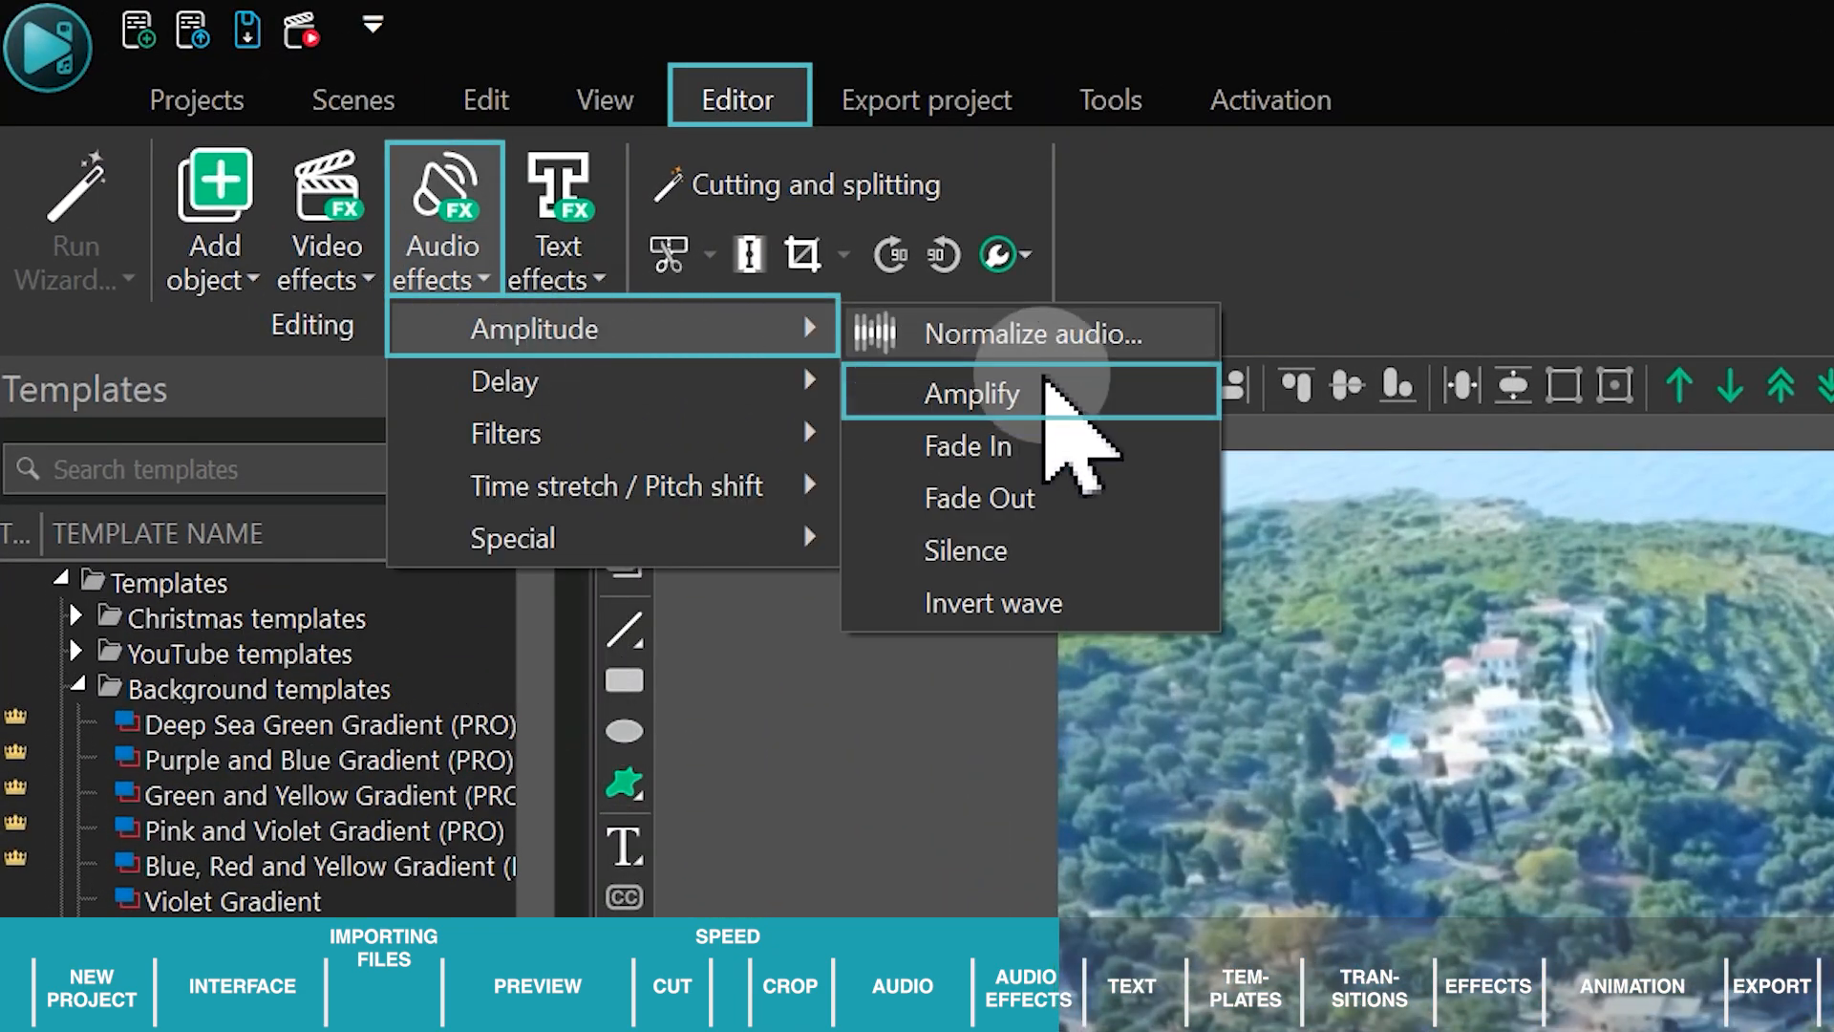
pyautogui.click(1057, 398)
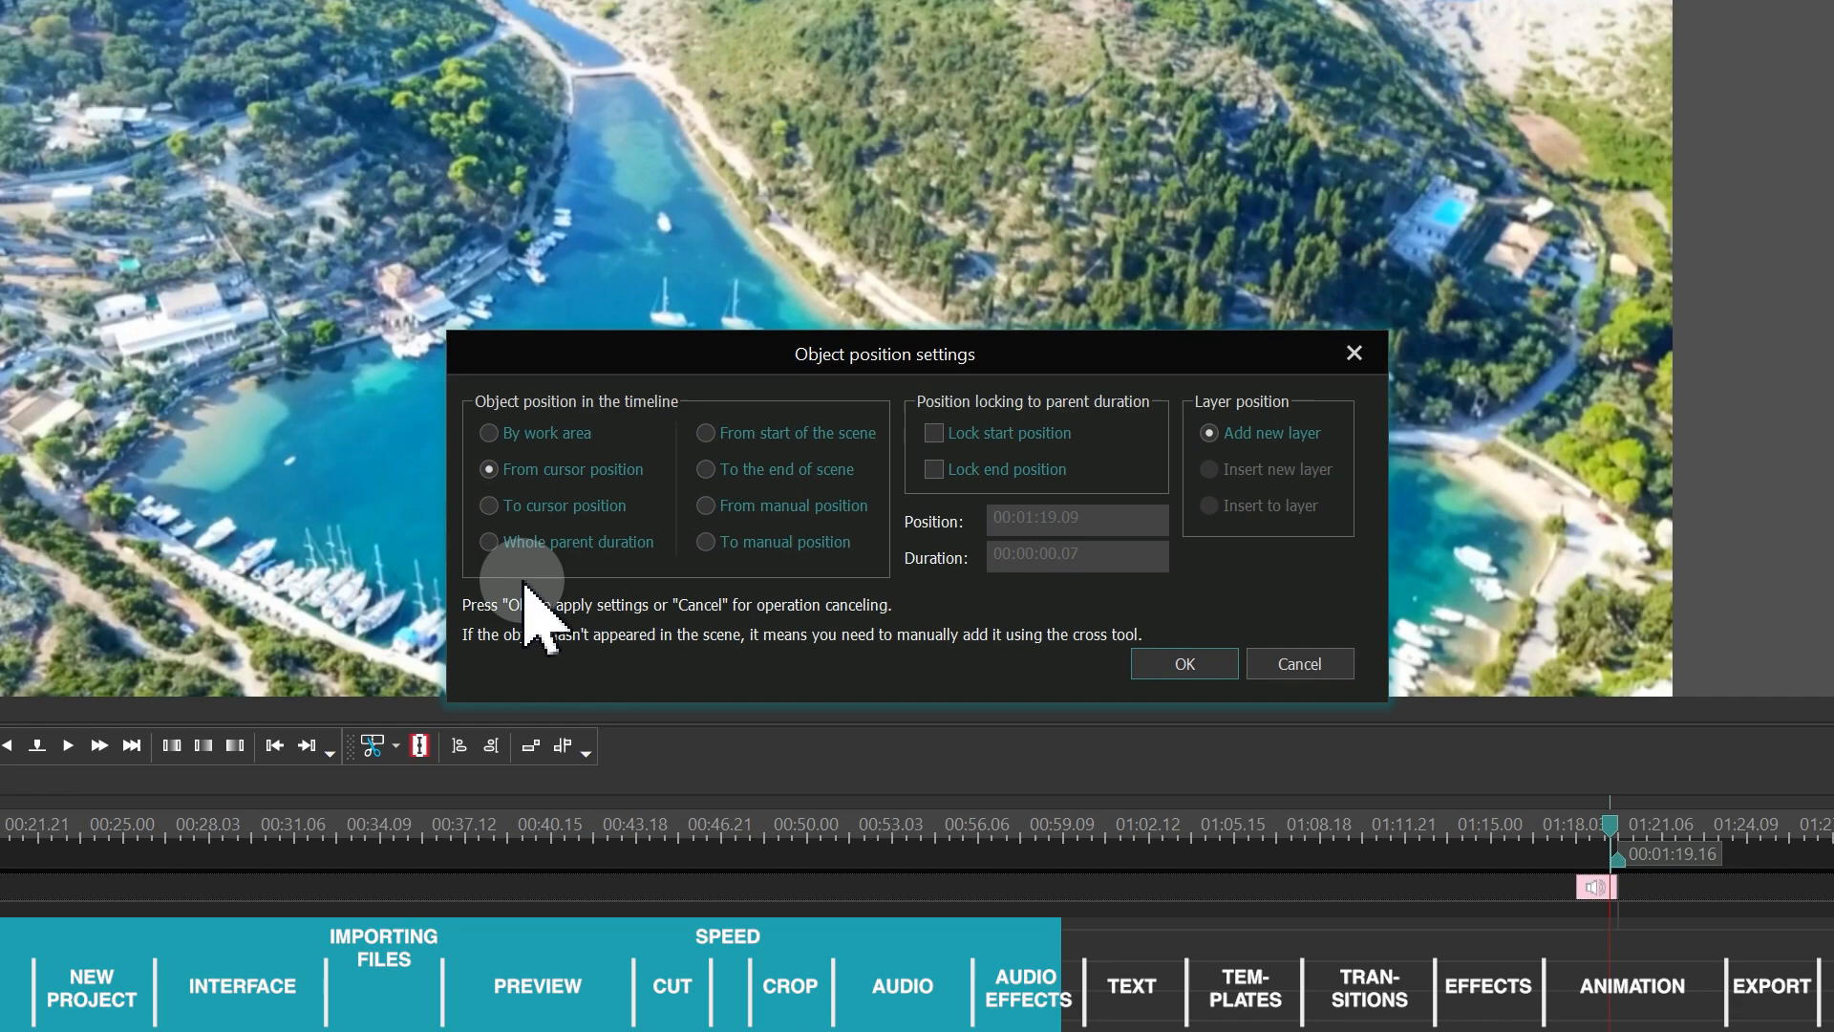
pyautogui.click(574, 542)
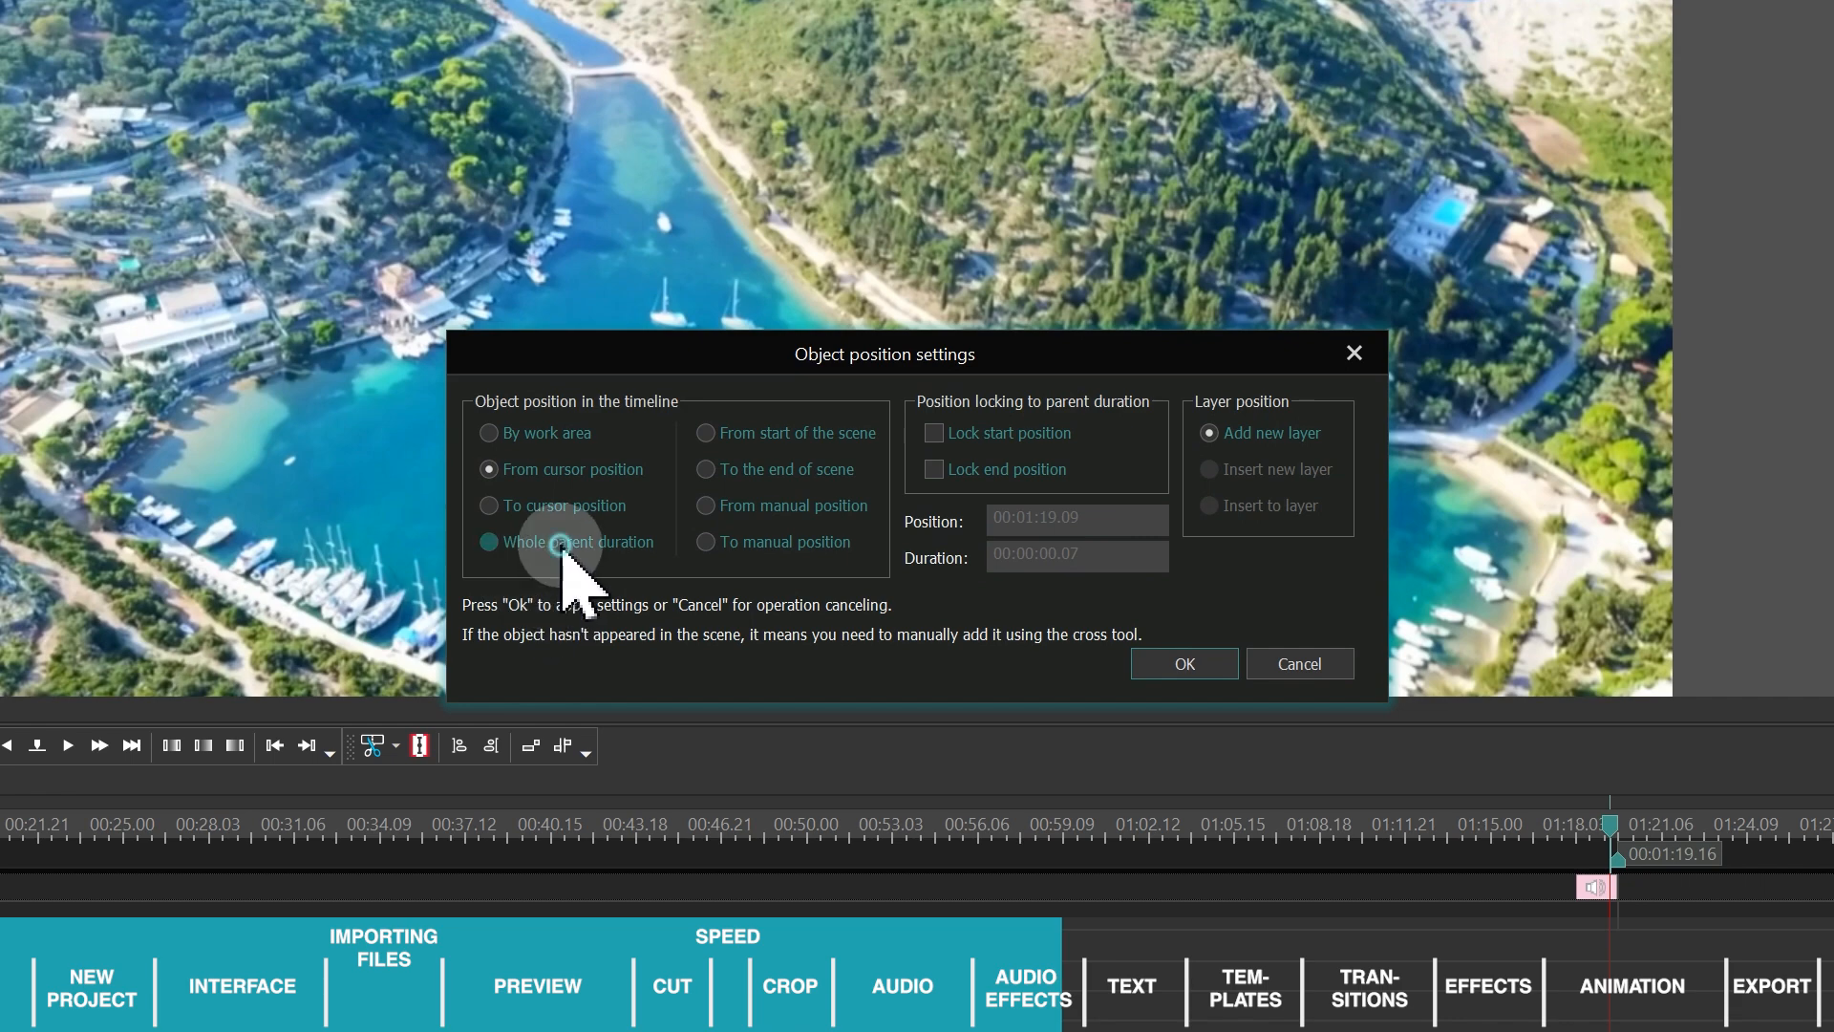
pyautogui.click(1177, 664)
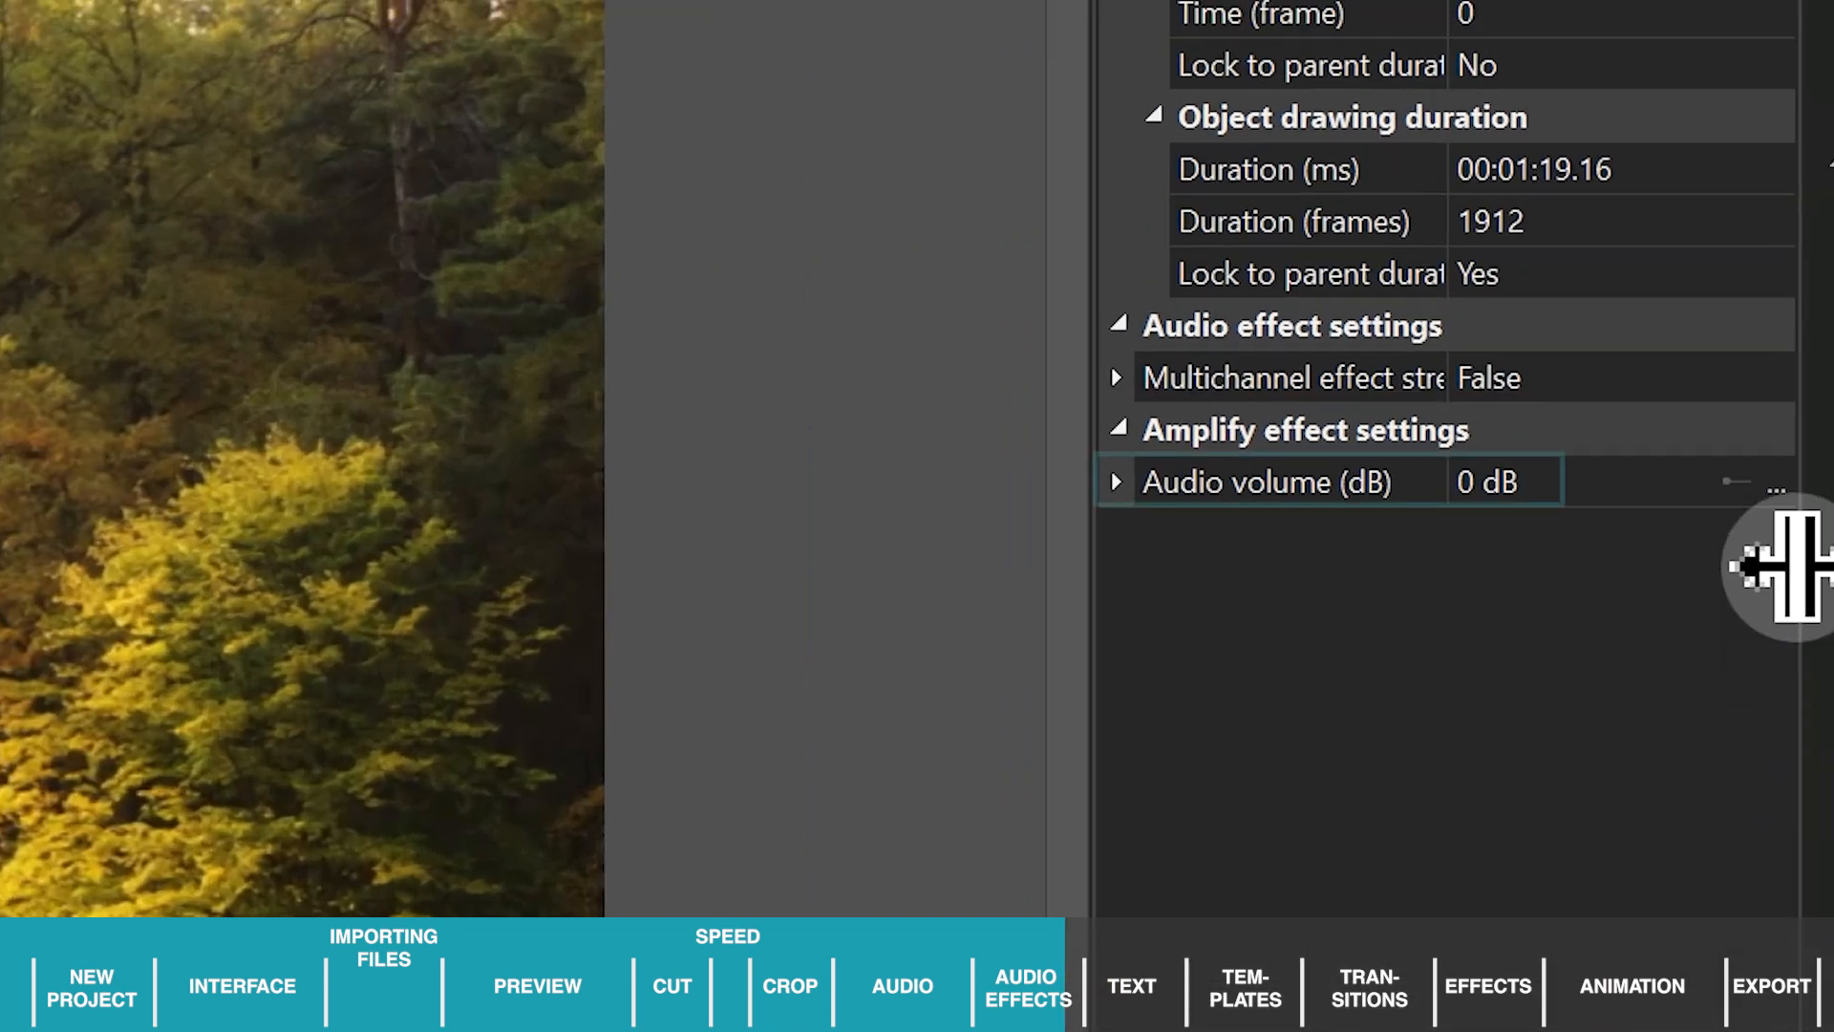
# Open the Amplify effect's Audio volume curve for keyframe editing, add a keyframe near the start and raise the curve's starting point.
pyautogui.click(1531, 478)
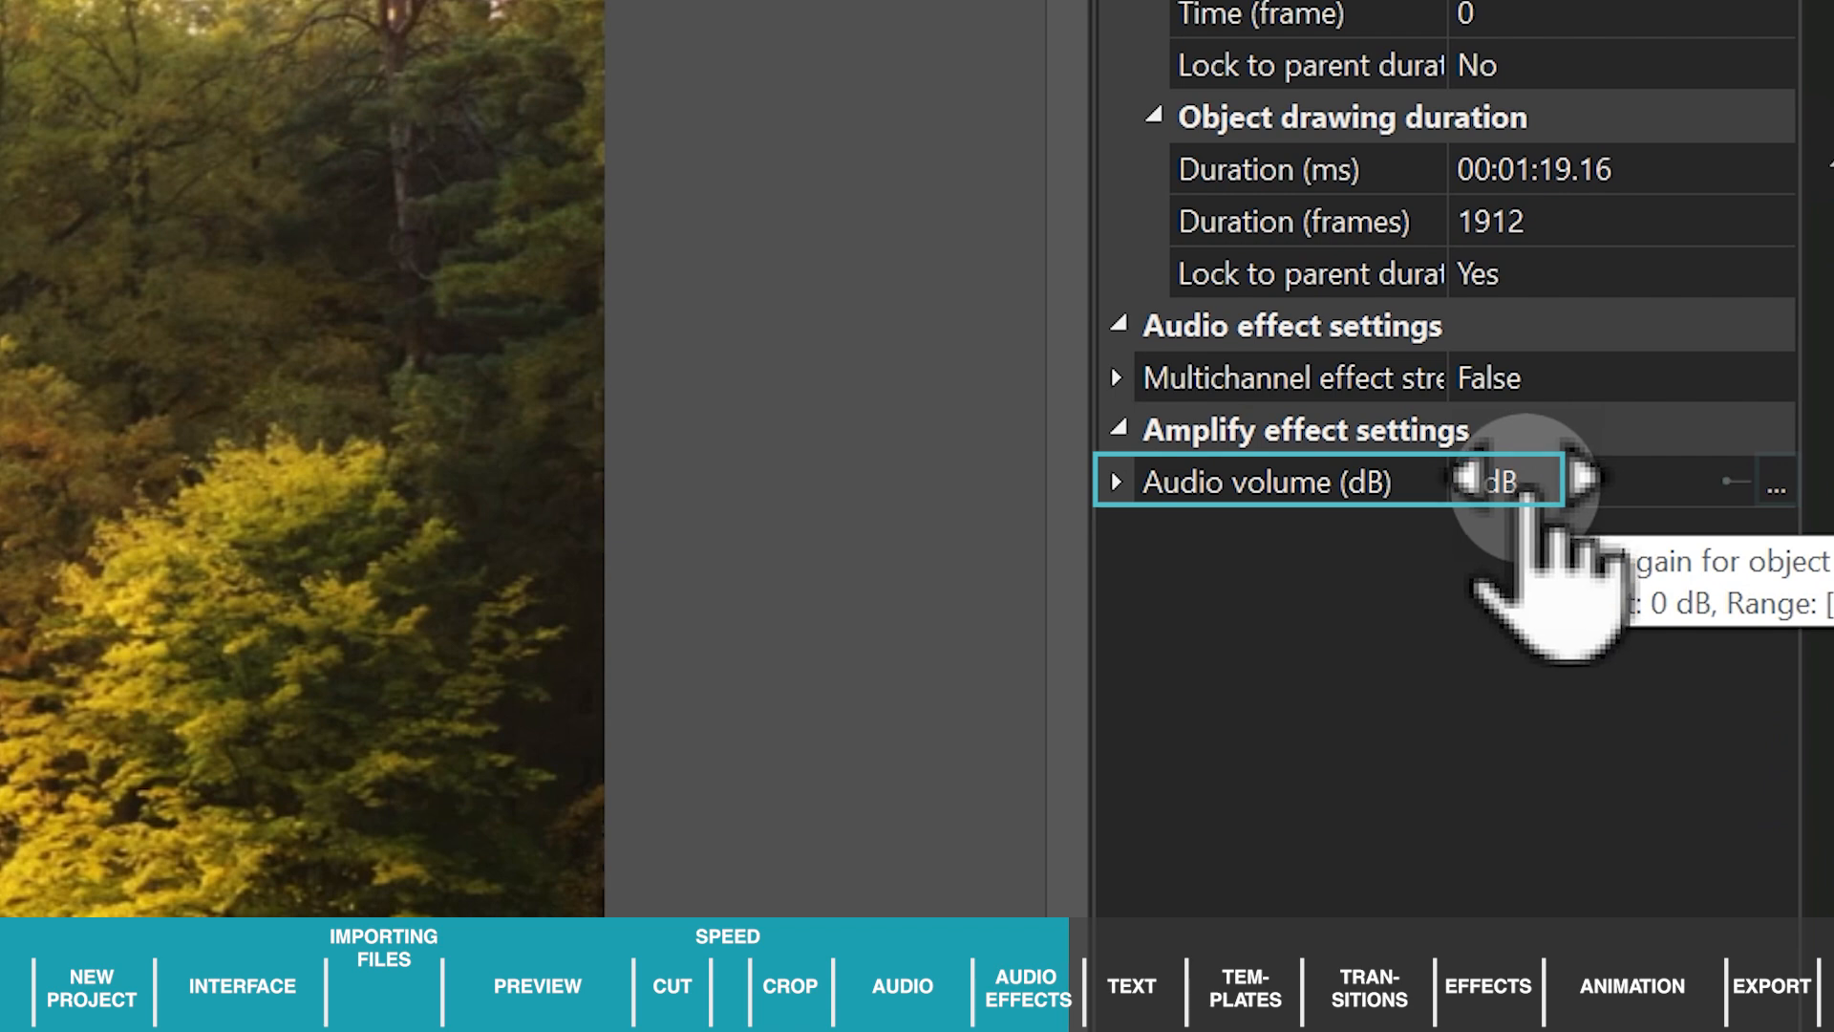
pyautogui.click(1775, 484)
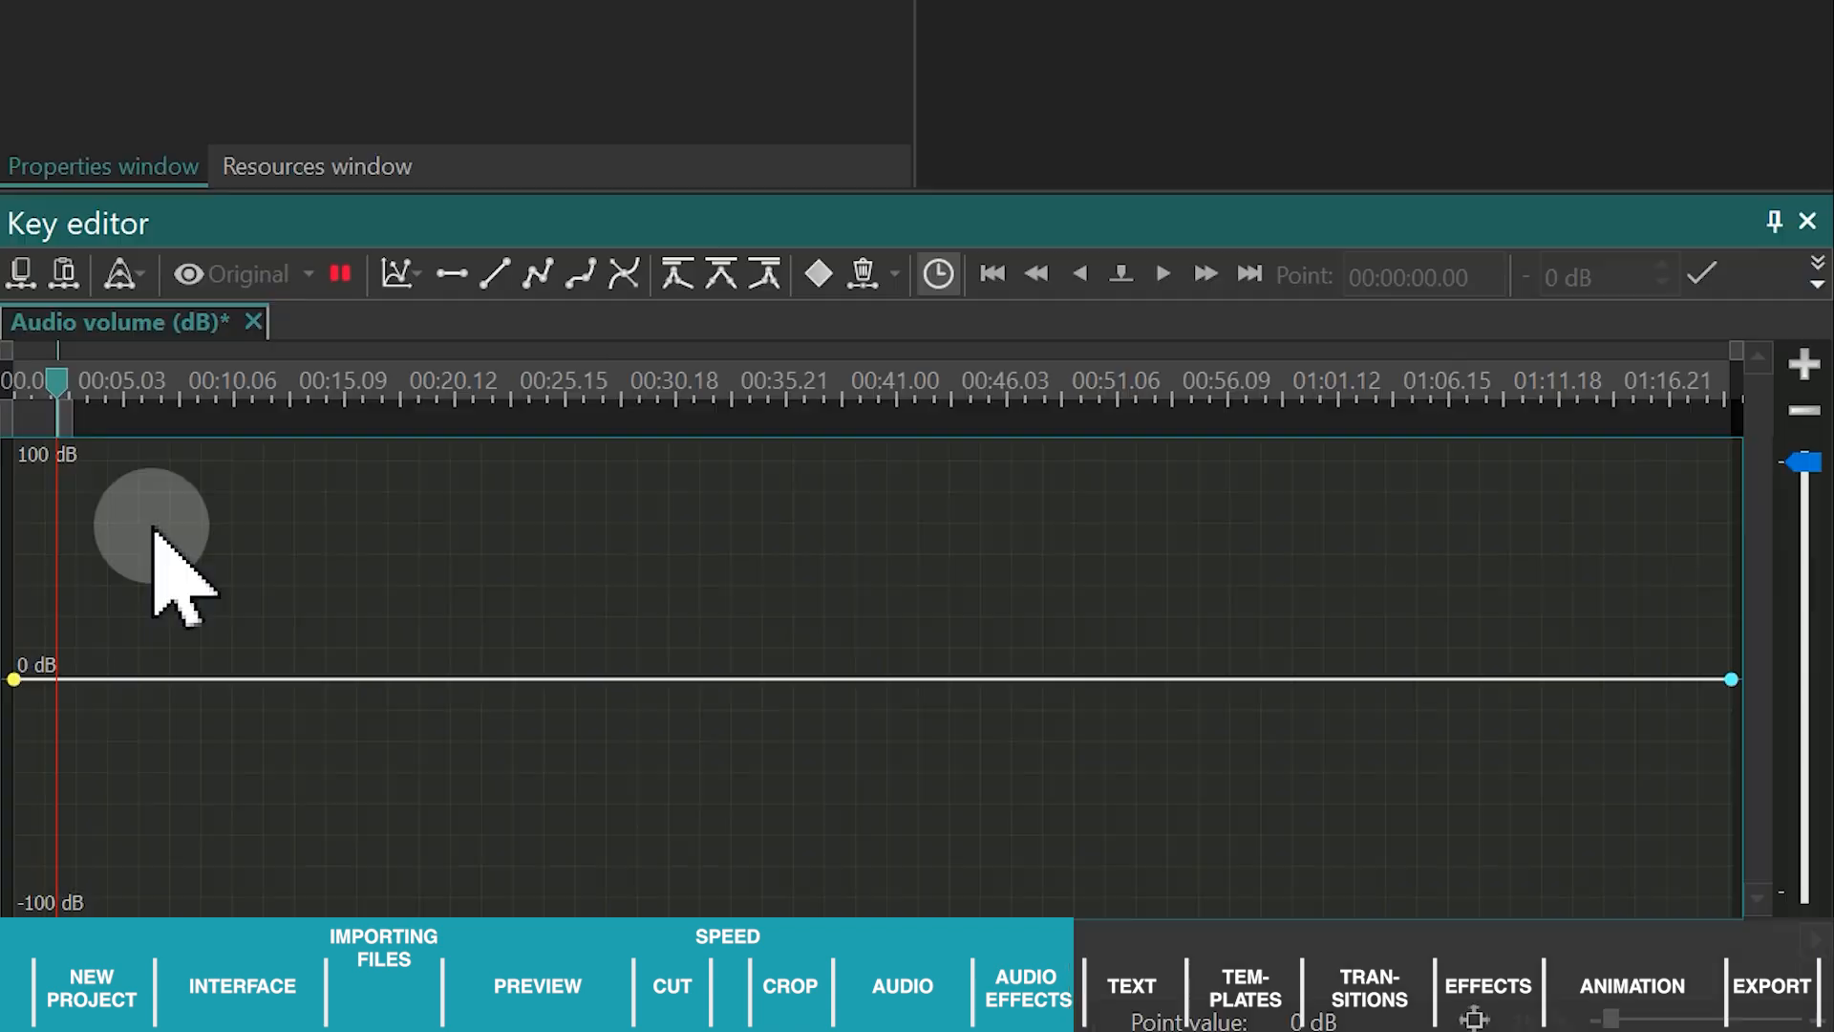
pyautogui.click(56, 384)
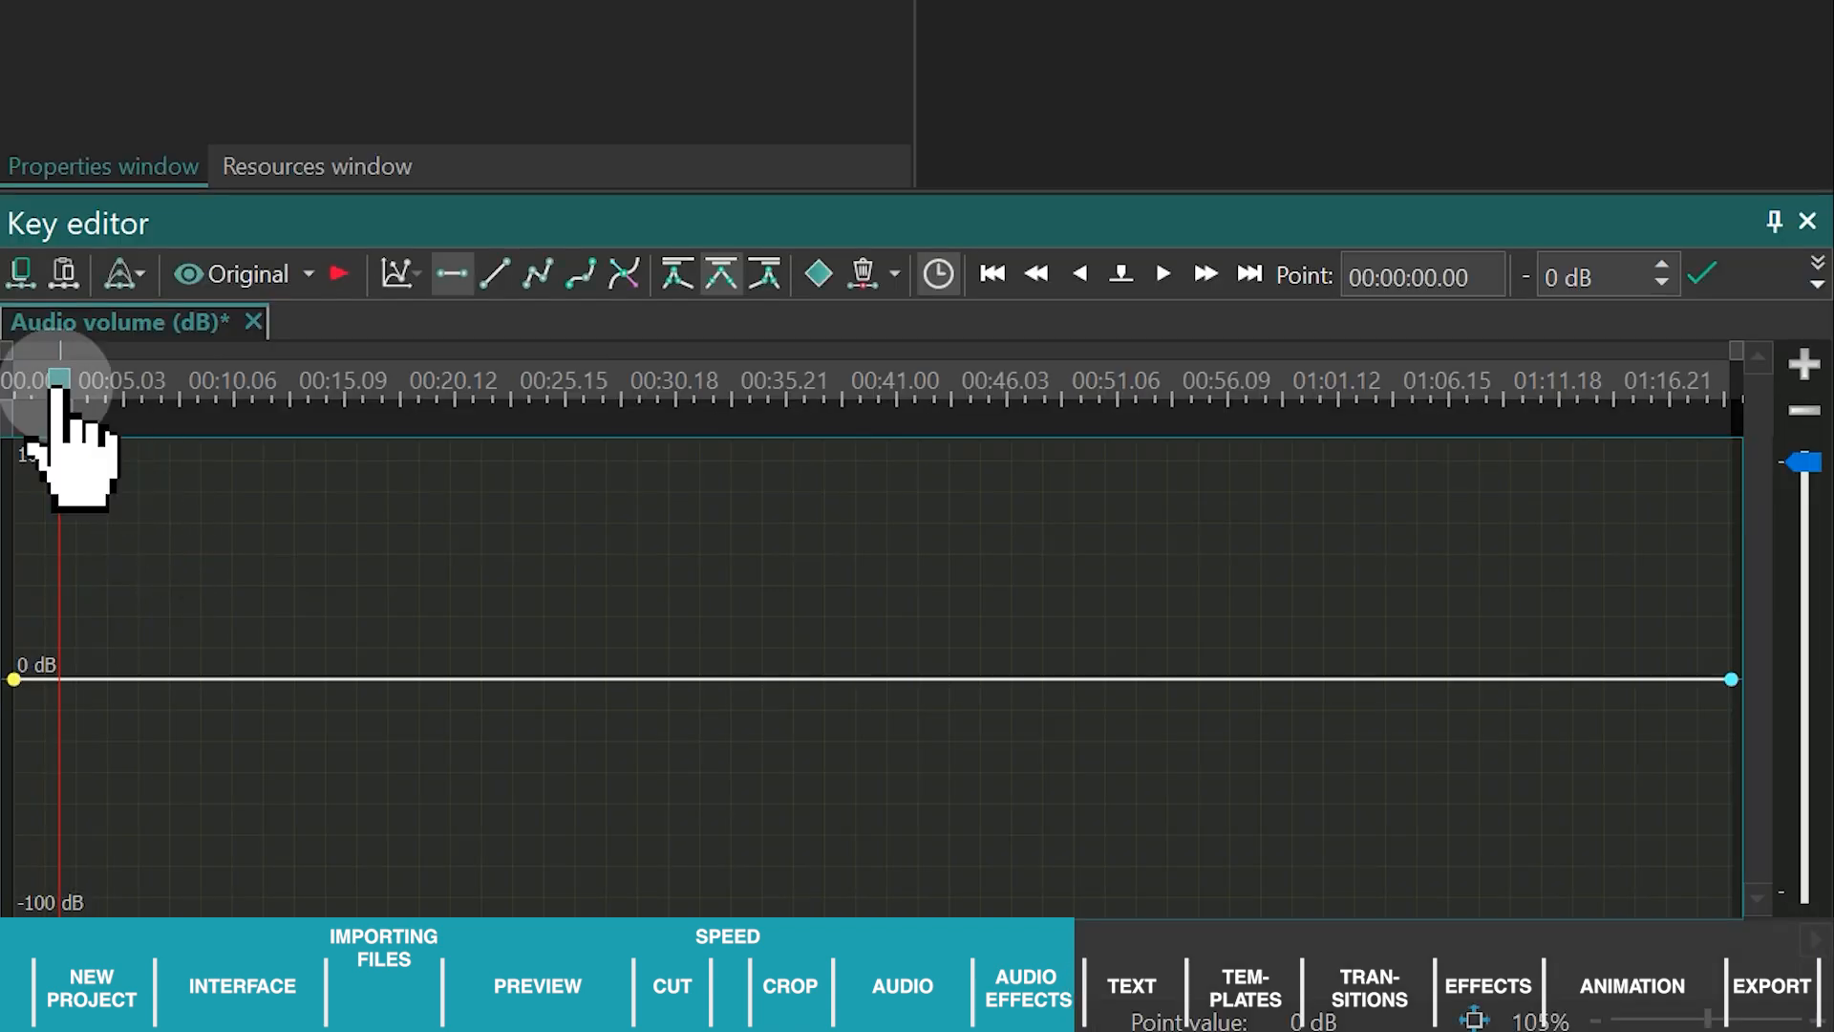
pyautogui.click(819, 277)
pyautogui.moveTo(13, 681); pyautogui.dragTo(15, 607)
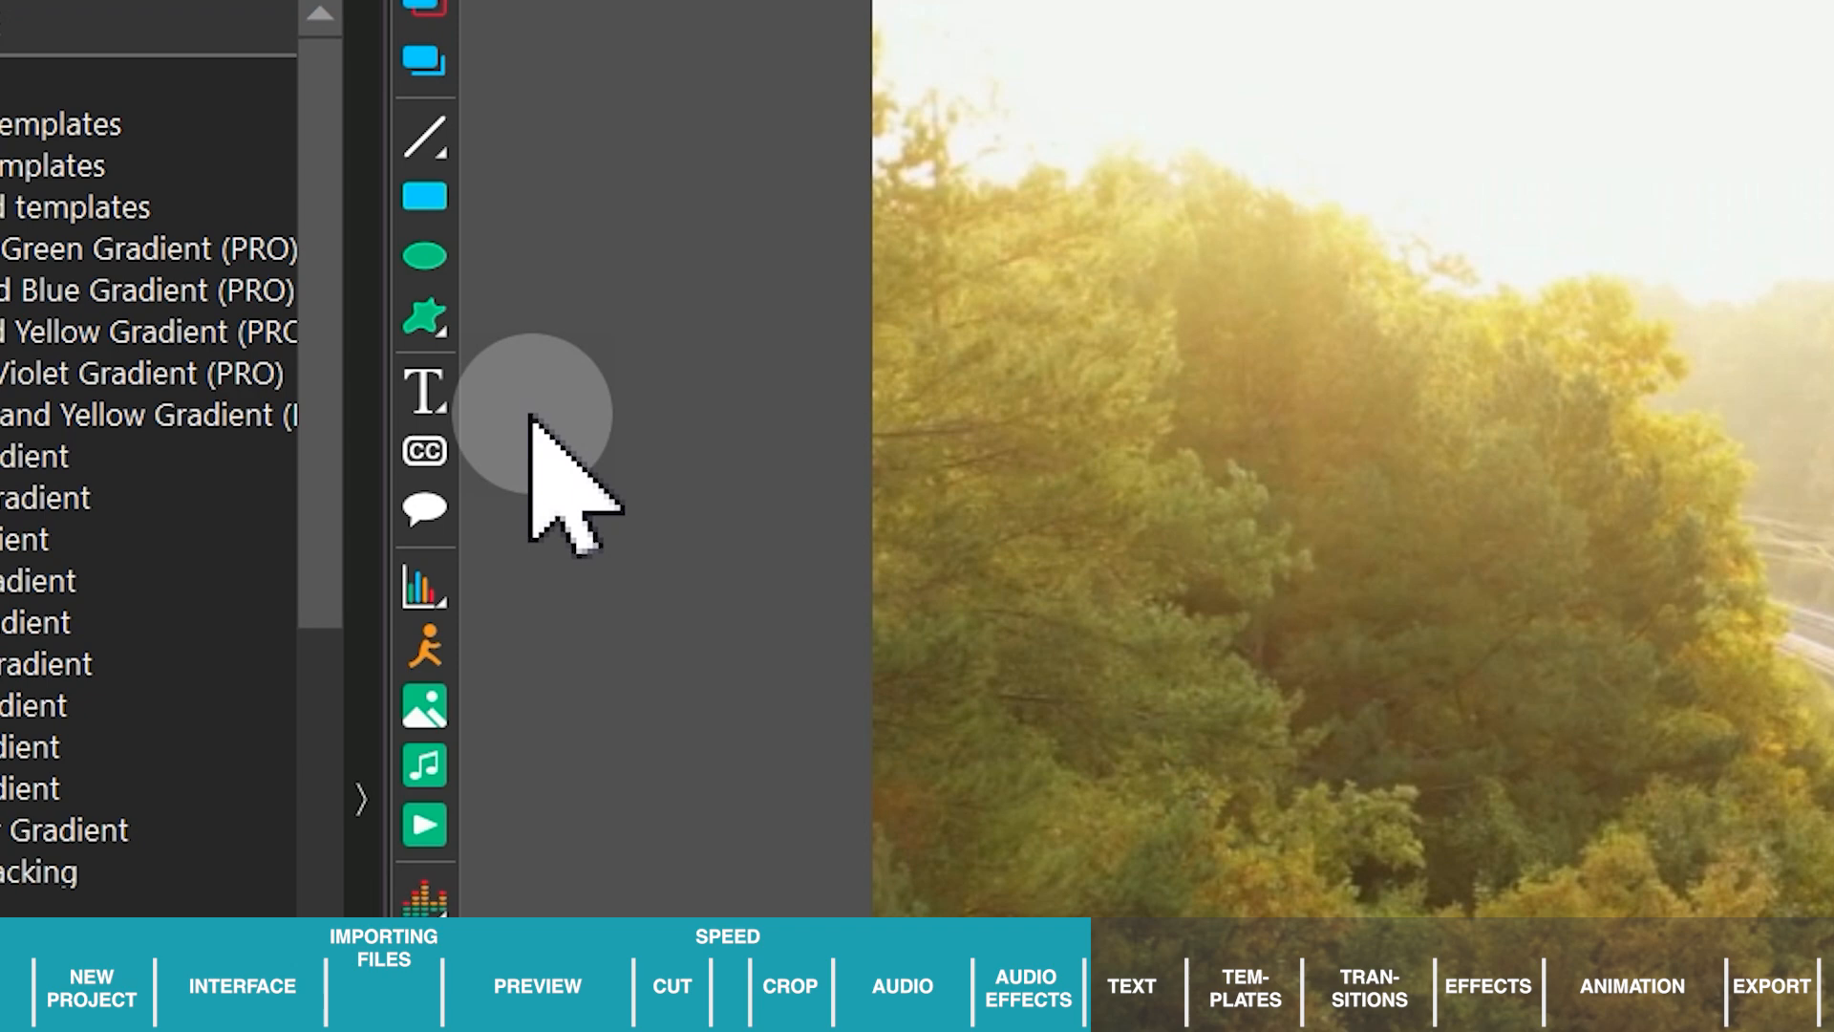
# Insert a text object from the cursor position on a new layer, reading VSDC, in a frame about 874 by 408 px.
pyautogui.click(202, 267)
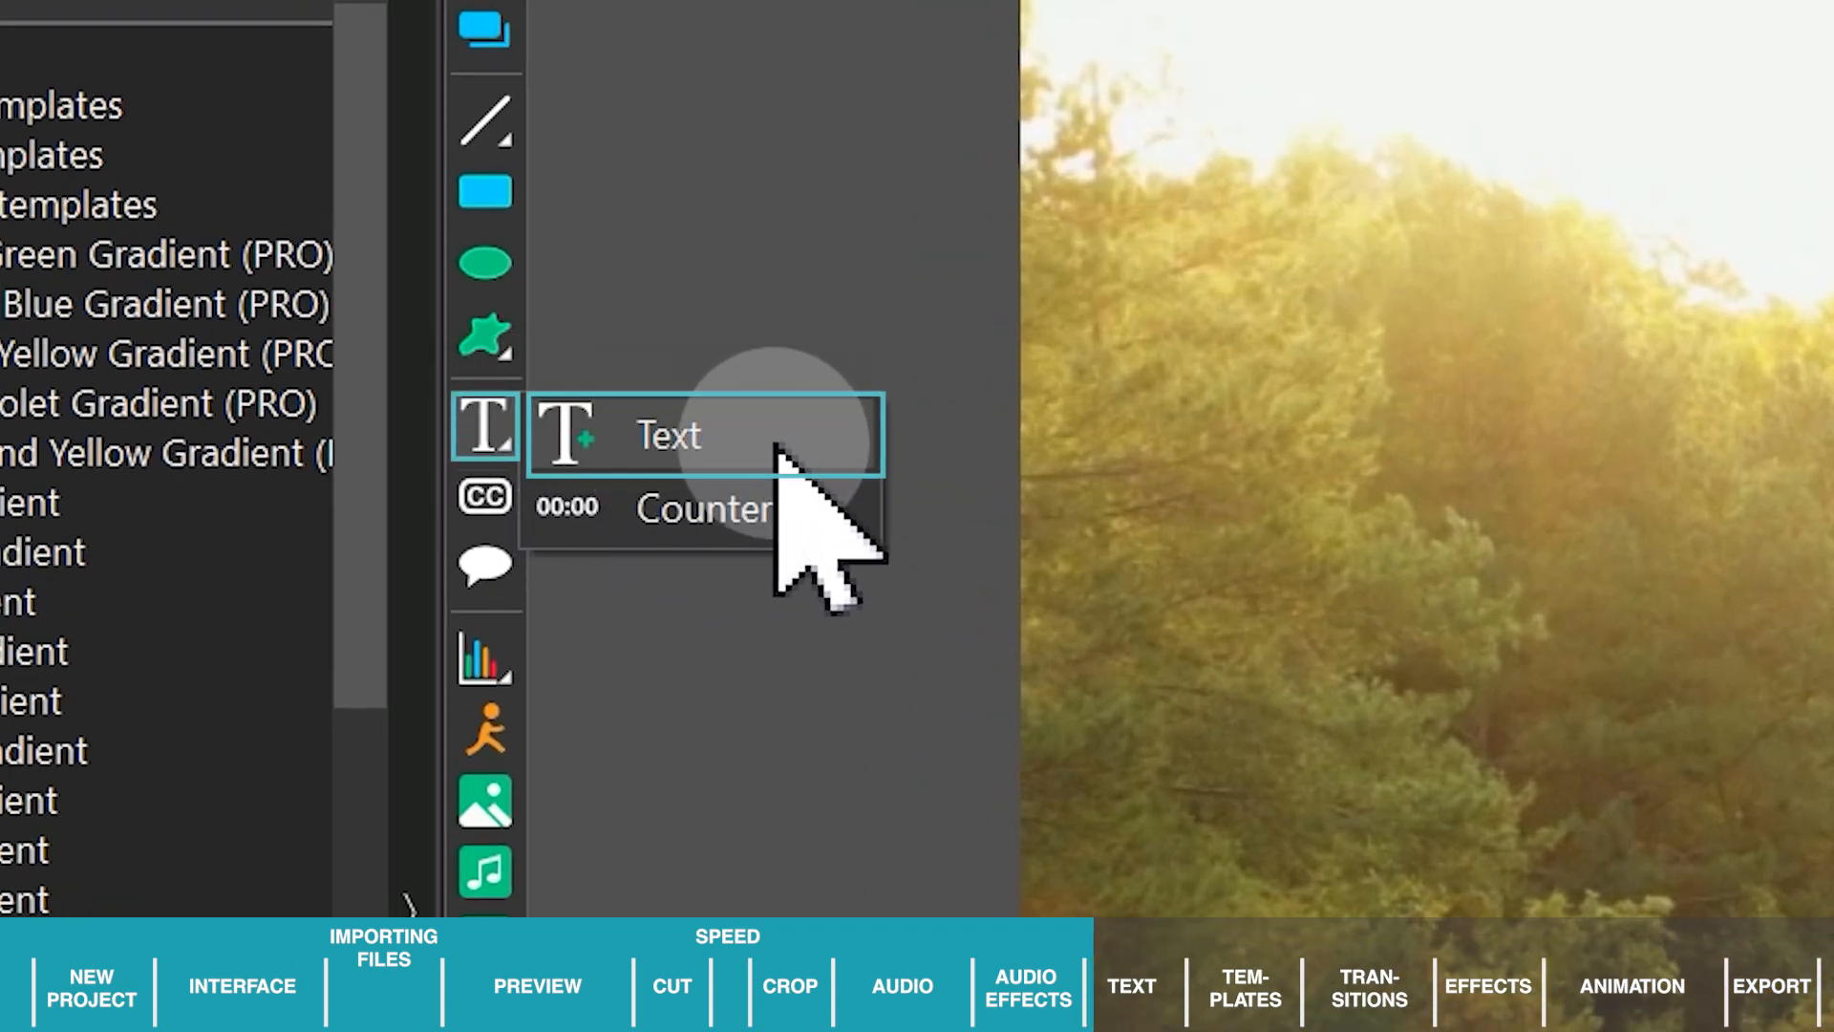
pyautogui.click(776, 449)
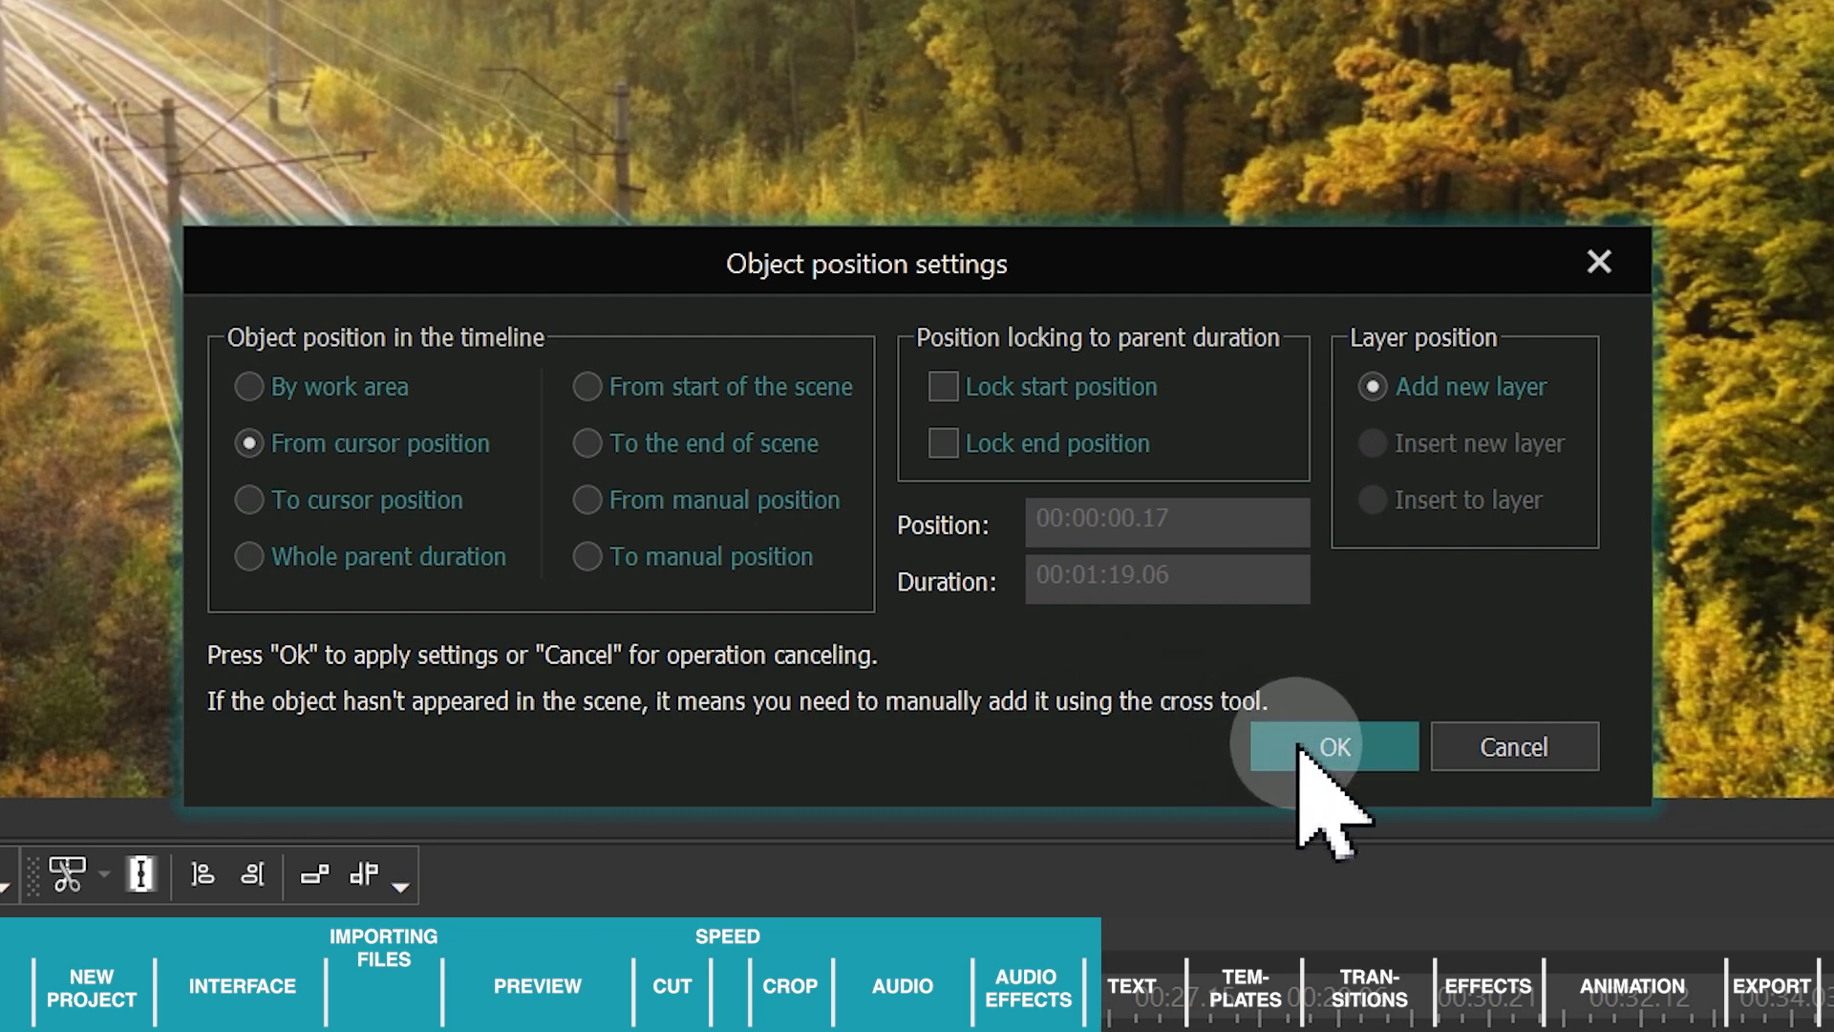
pyautogui.click(1301, 752)
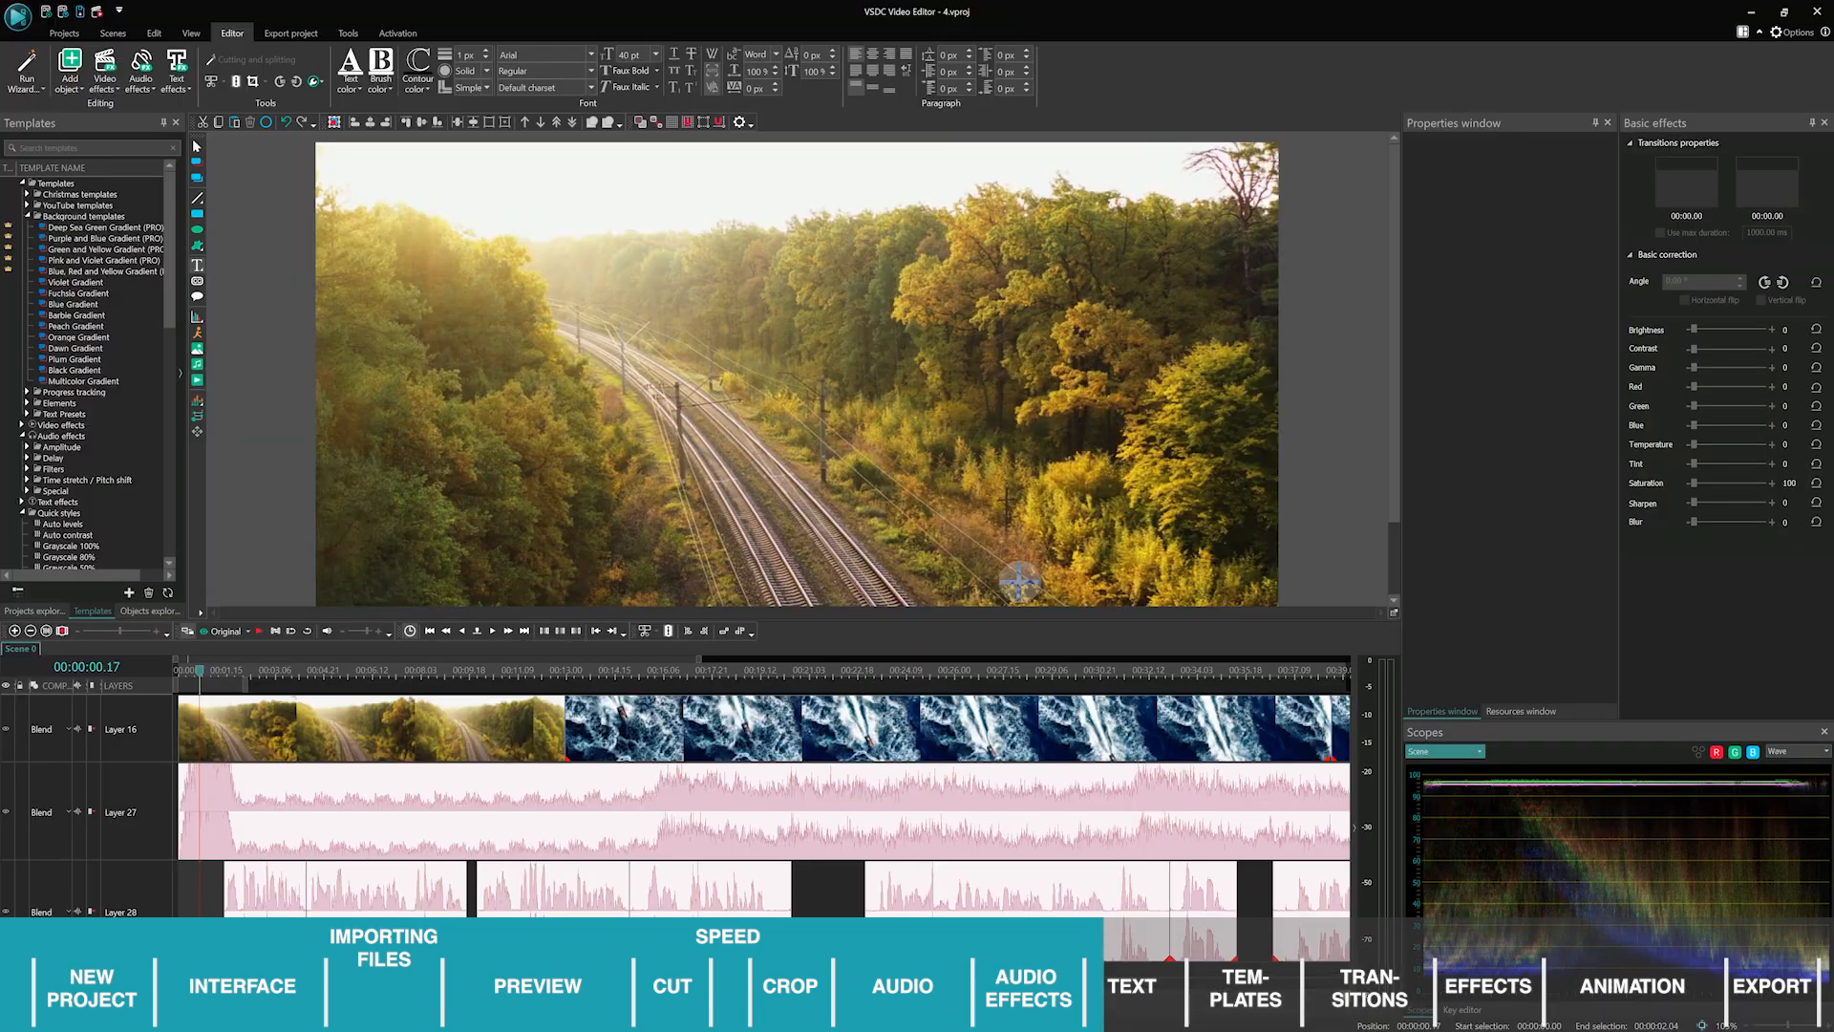
pyautogui.moveTo(500, 244); pyautogui.dragTo(1031, 548)
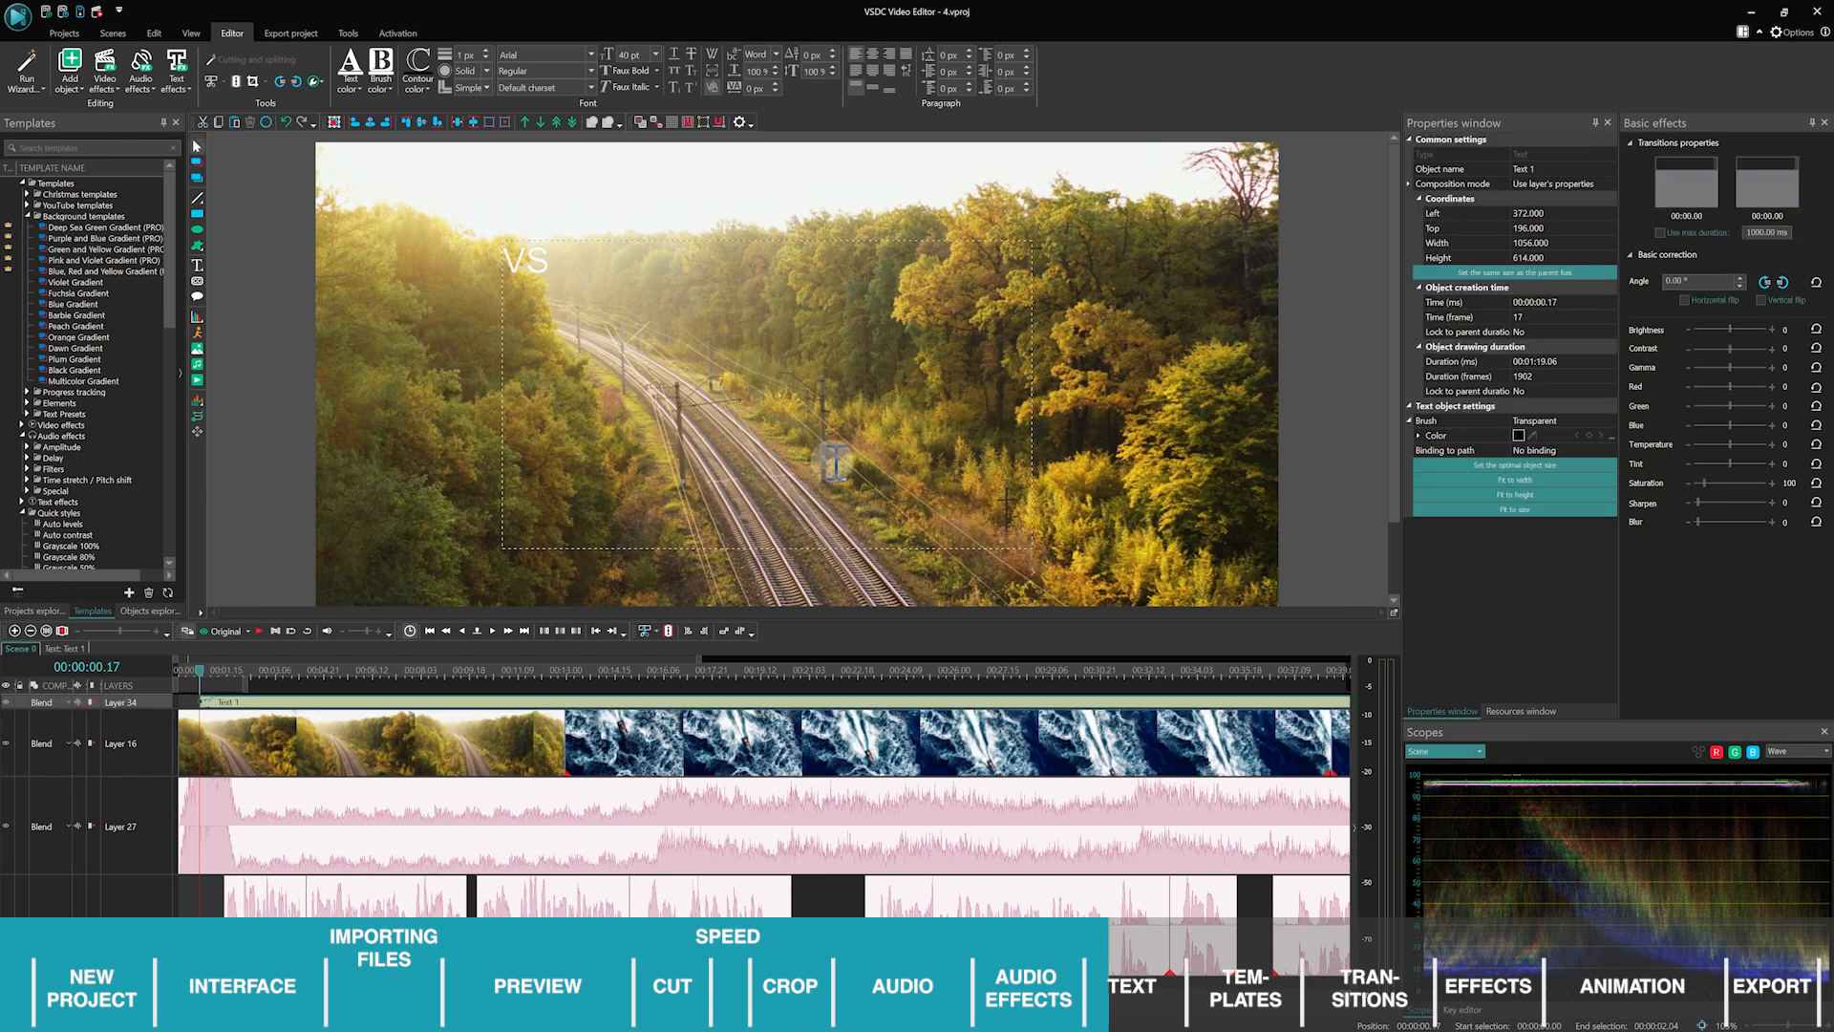
pyautogui.moveTo(1032, 548); pyautogui.dragTo(934, 442)
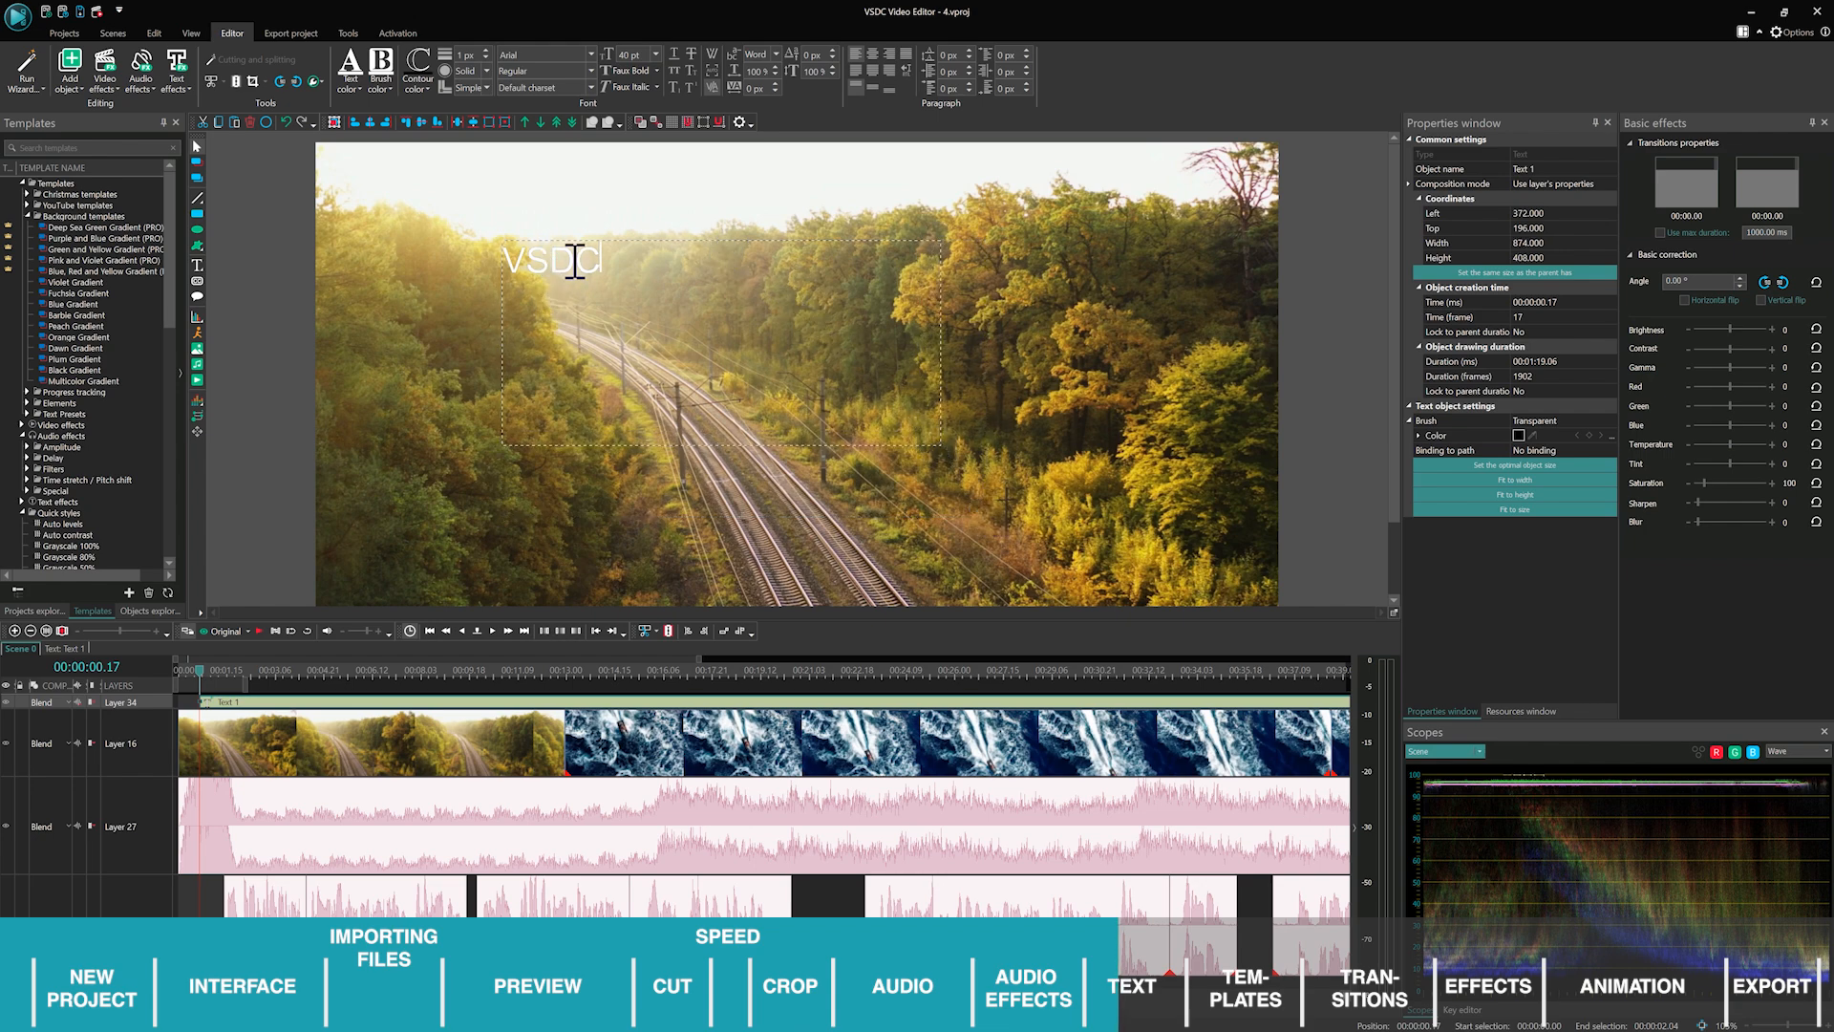
# Make the VSDC text and its contour blue and set the contour width to 5 px.
pyautogui.moveTo(637, 268); pyautogui.dragTo(439, 247)
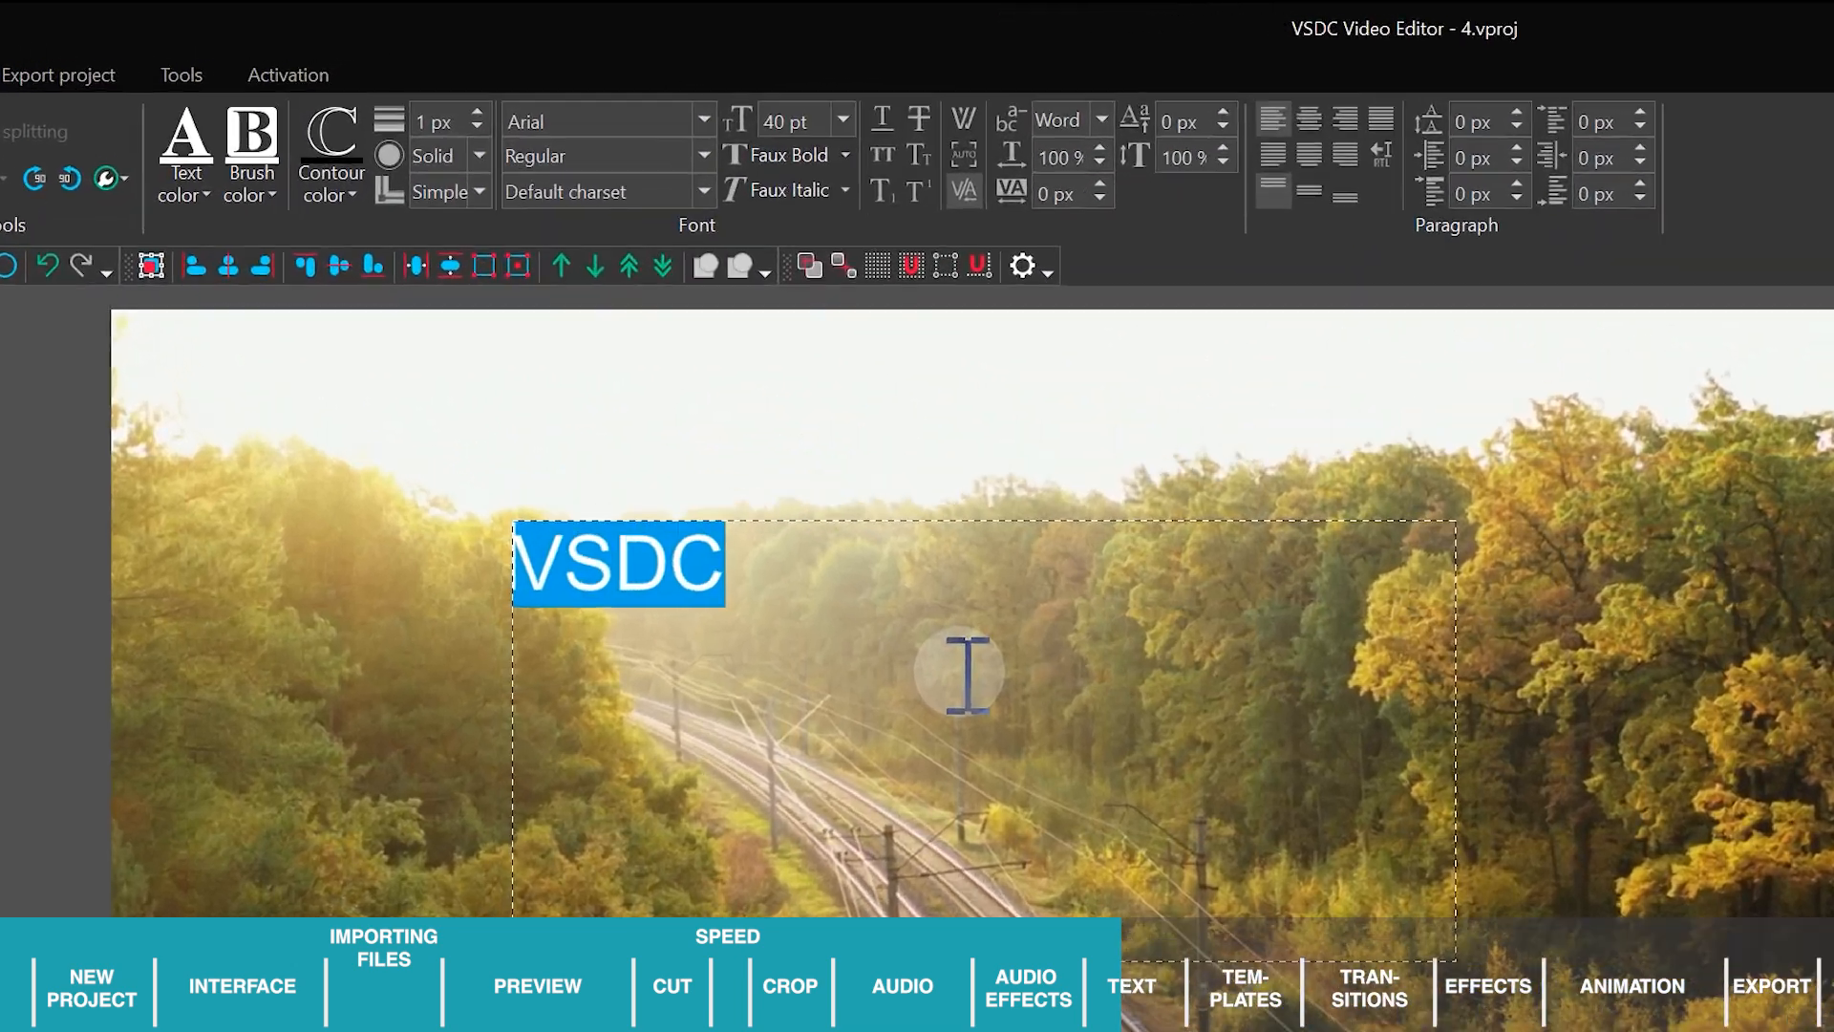
pyautogui.click(187, 191)
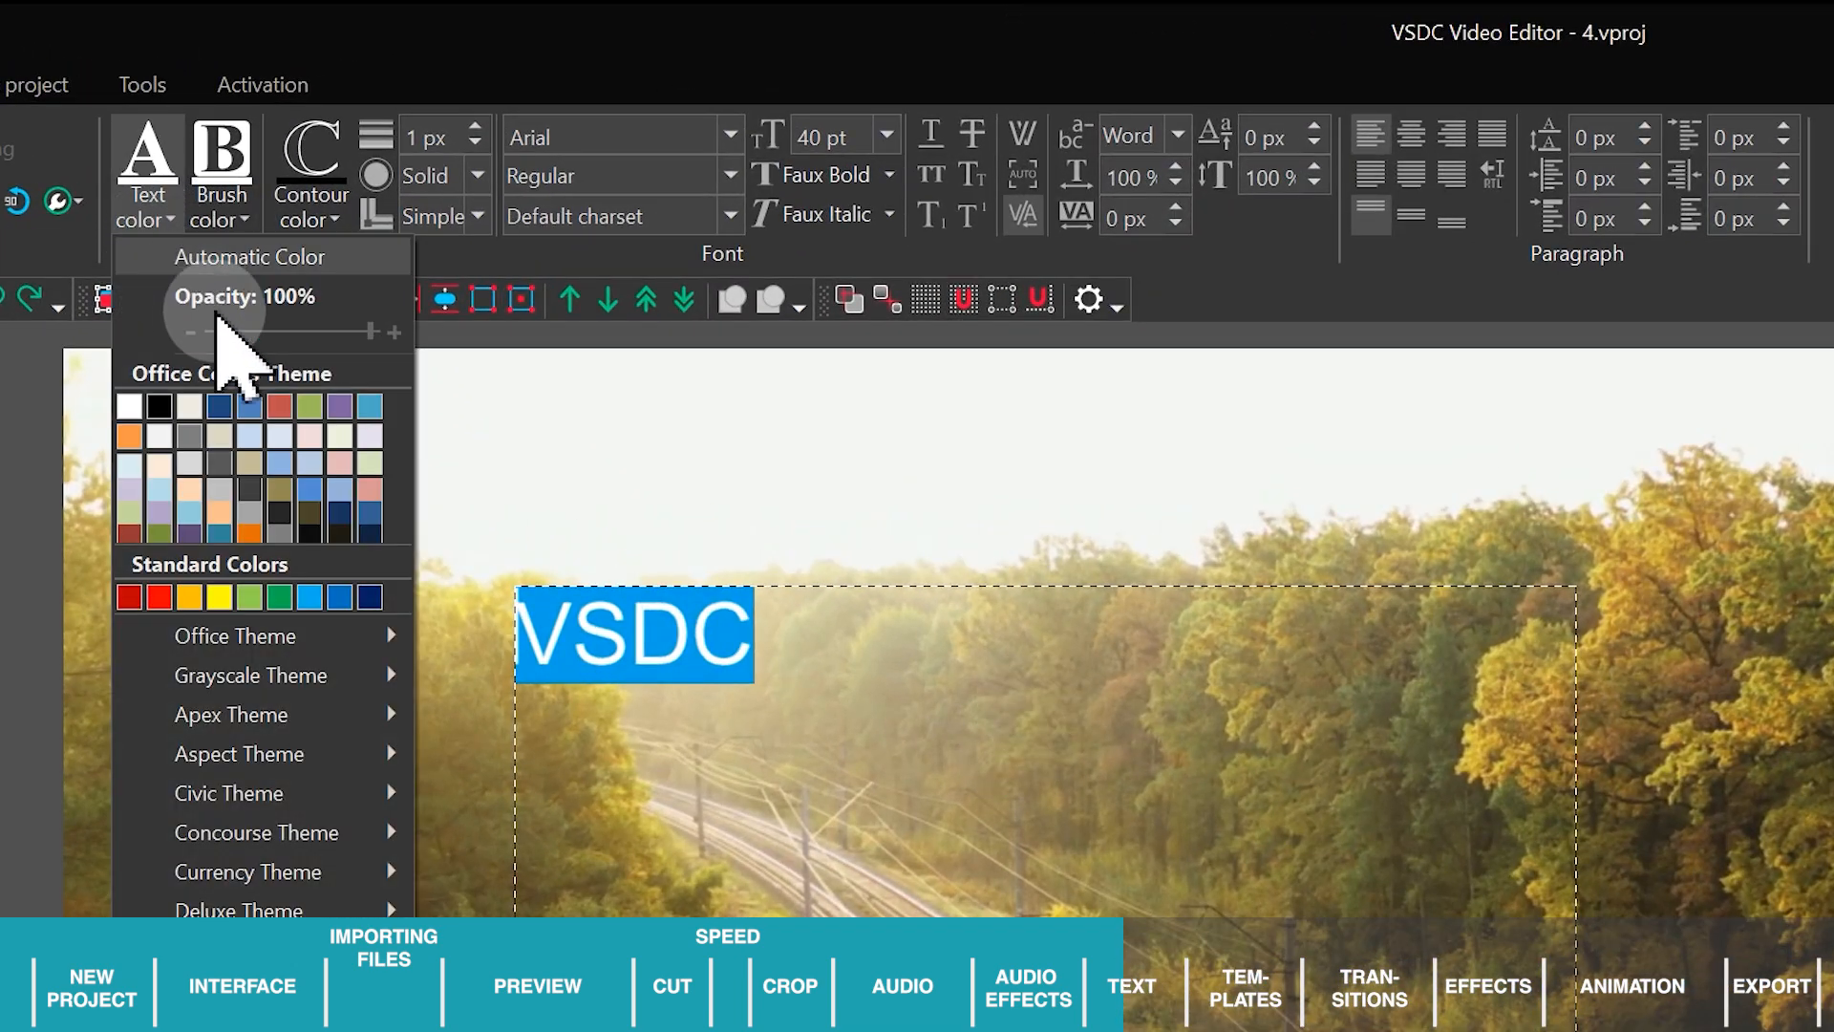
pyautogui.click(236, 533)
pyautogui.click(311, 220)
pyautogui.click(468, 413)
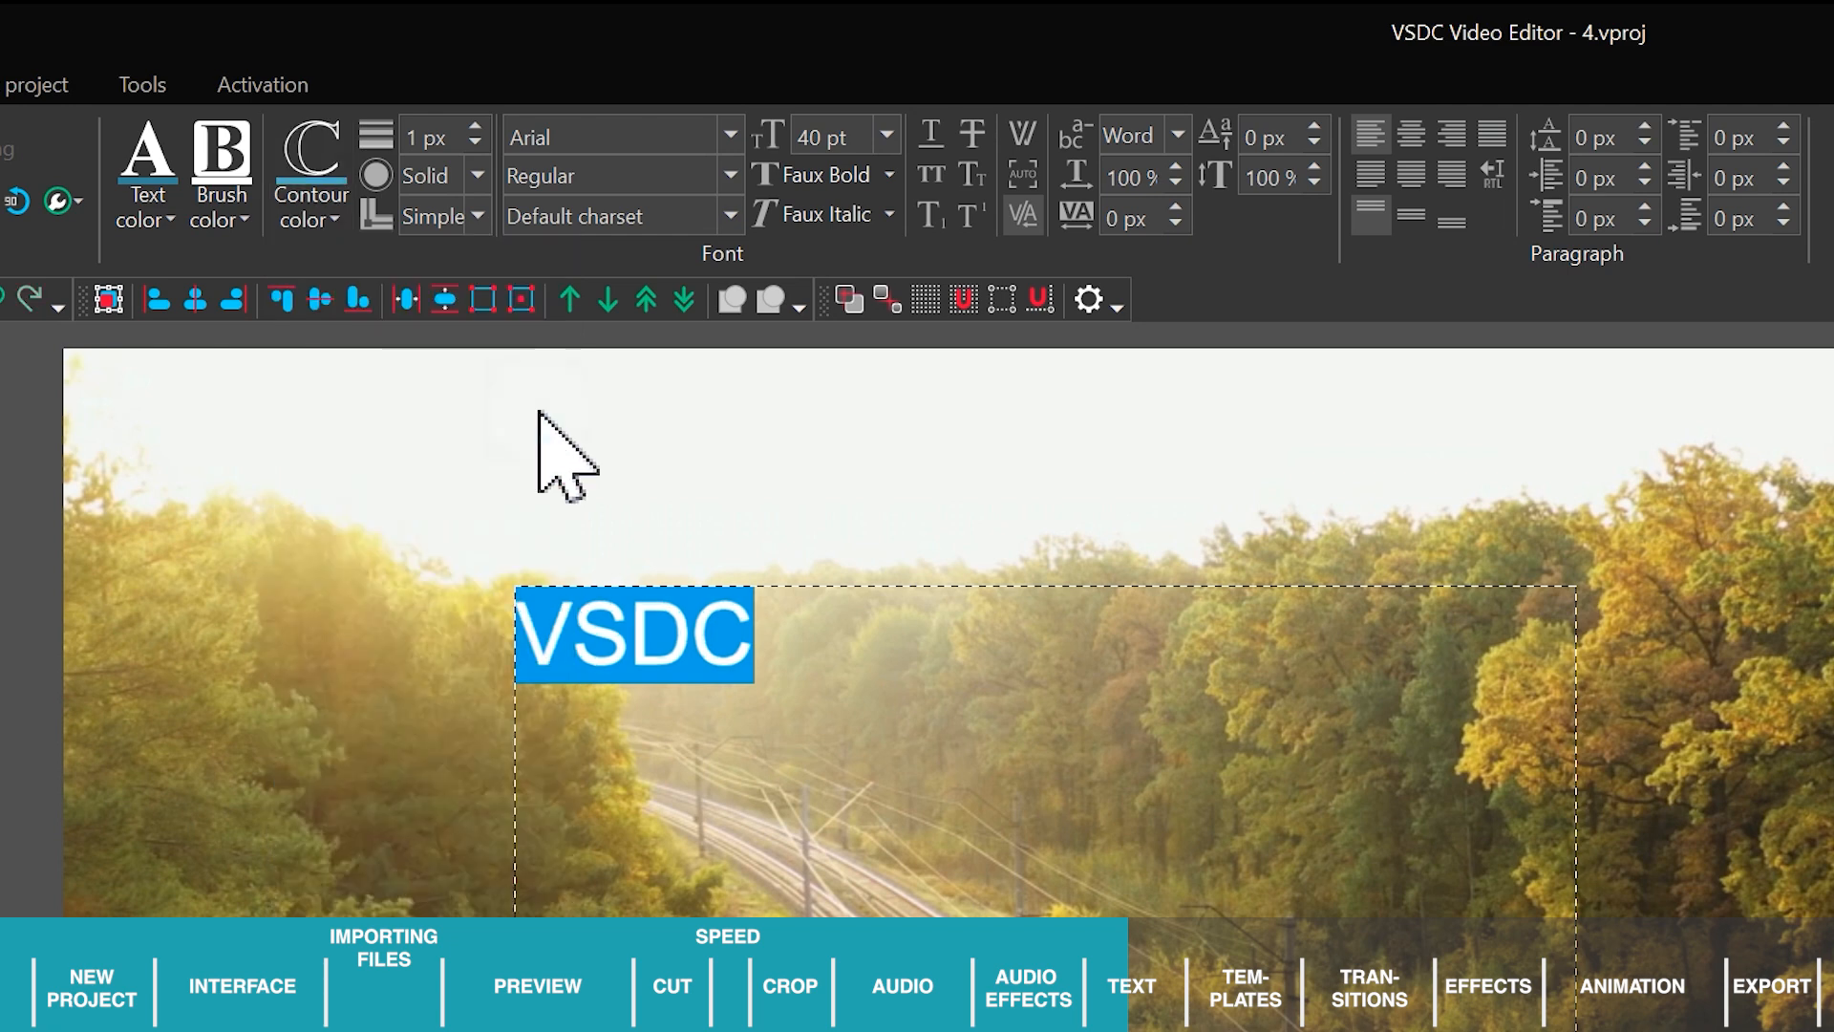
pyautogui.click(438, 138)
pyautogui.write('5')
pyautogui.press('Return')
pyautogui.click(976, 805)
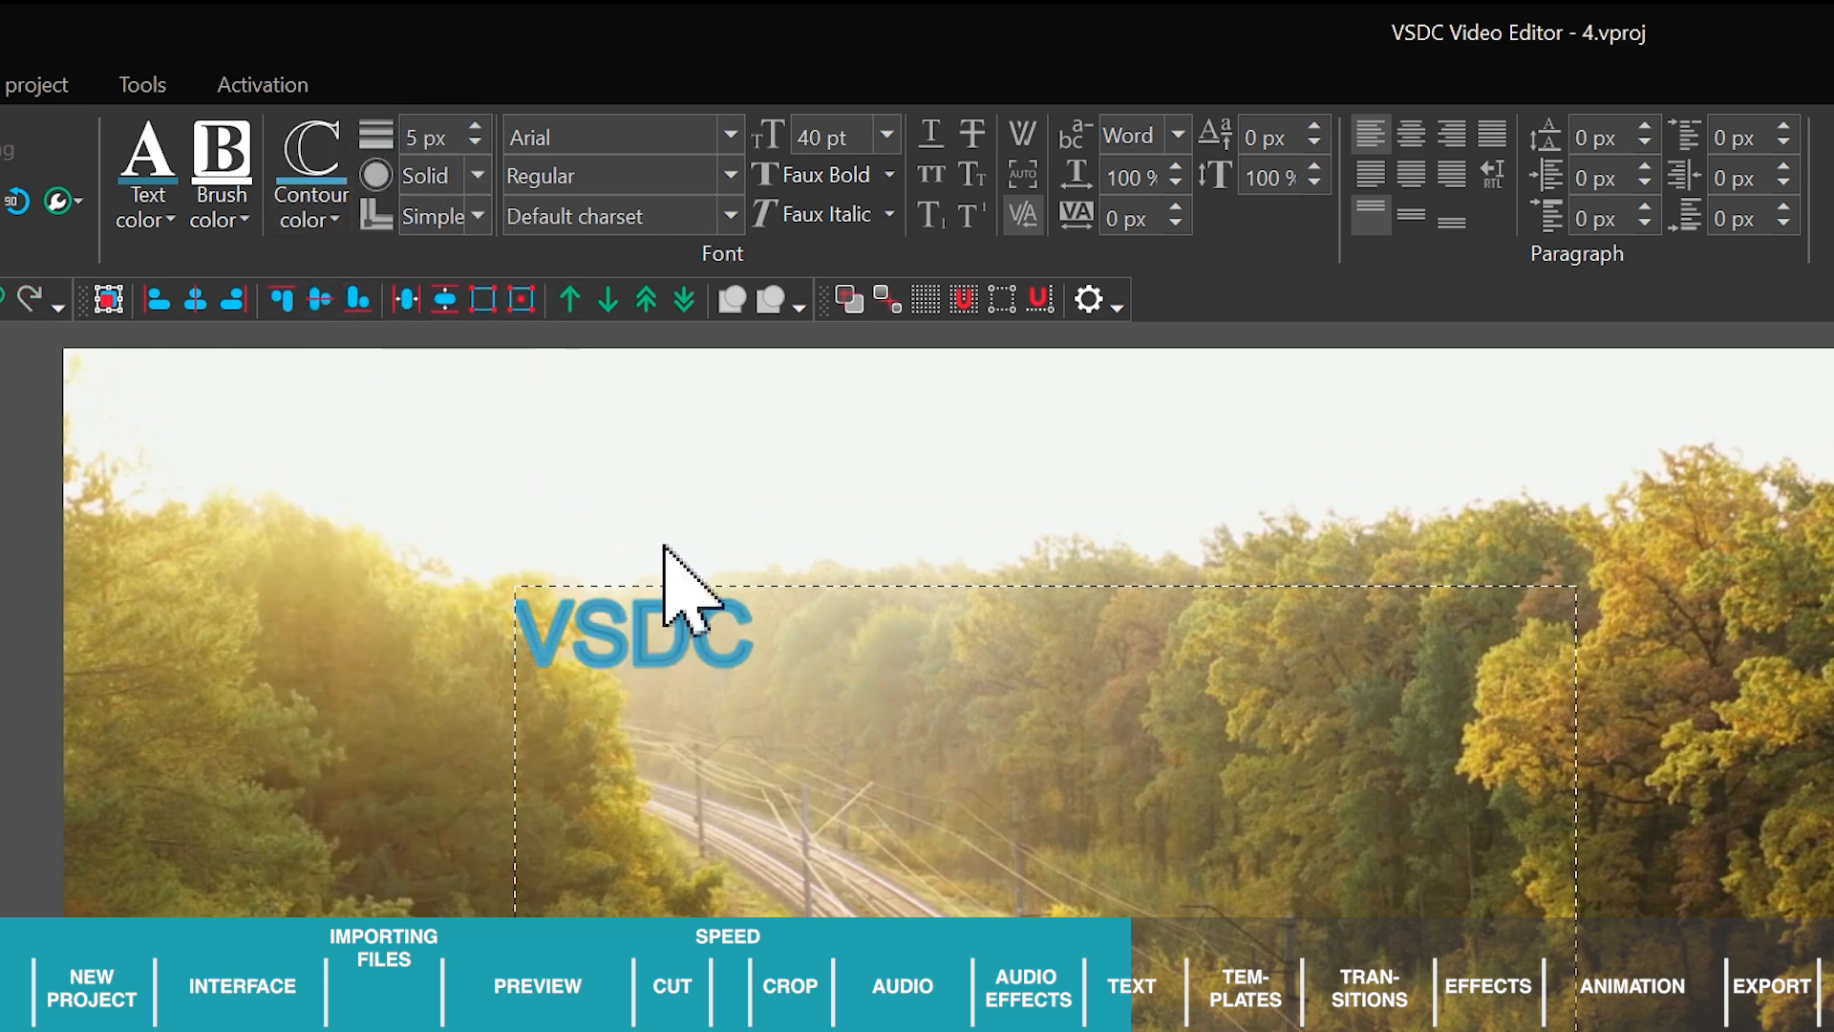
# Center the text horizontally and vertically within its frame, and center the frame itself in the scene.
pyautogui.click(1412, 132)
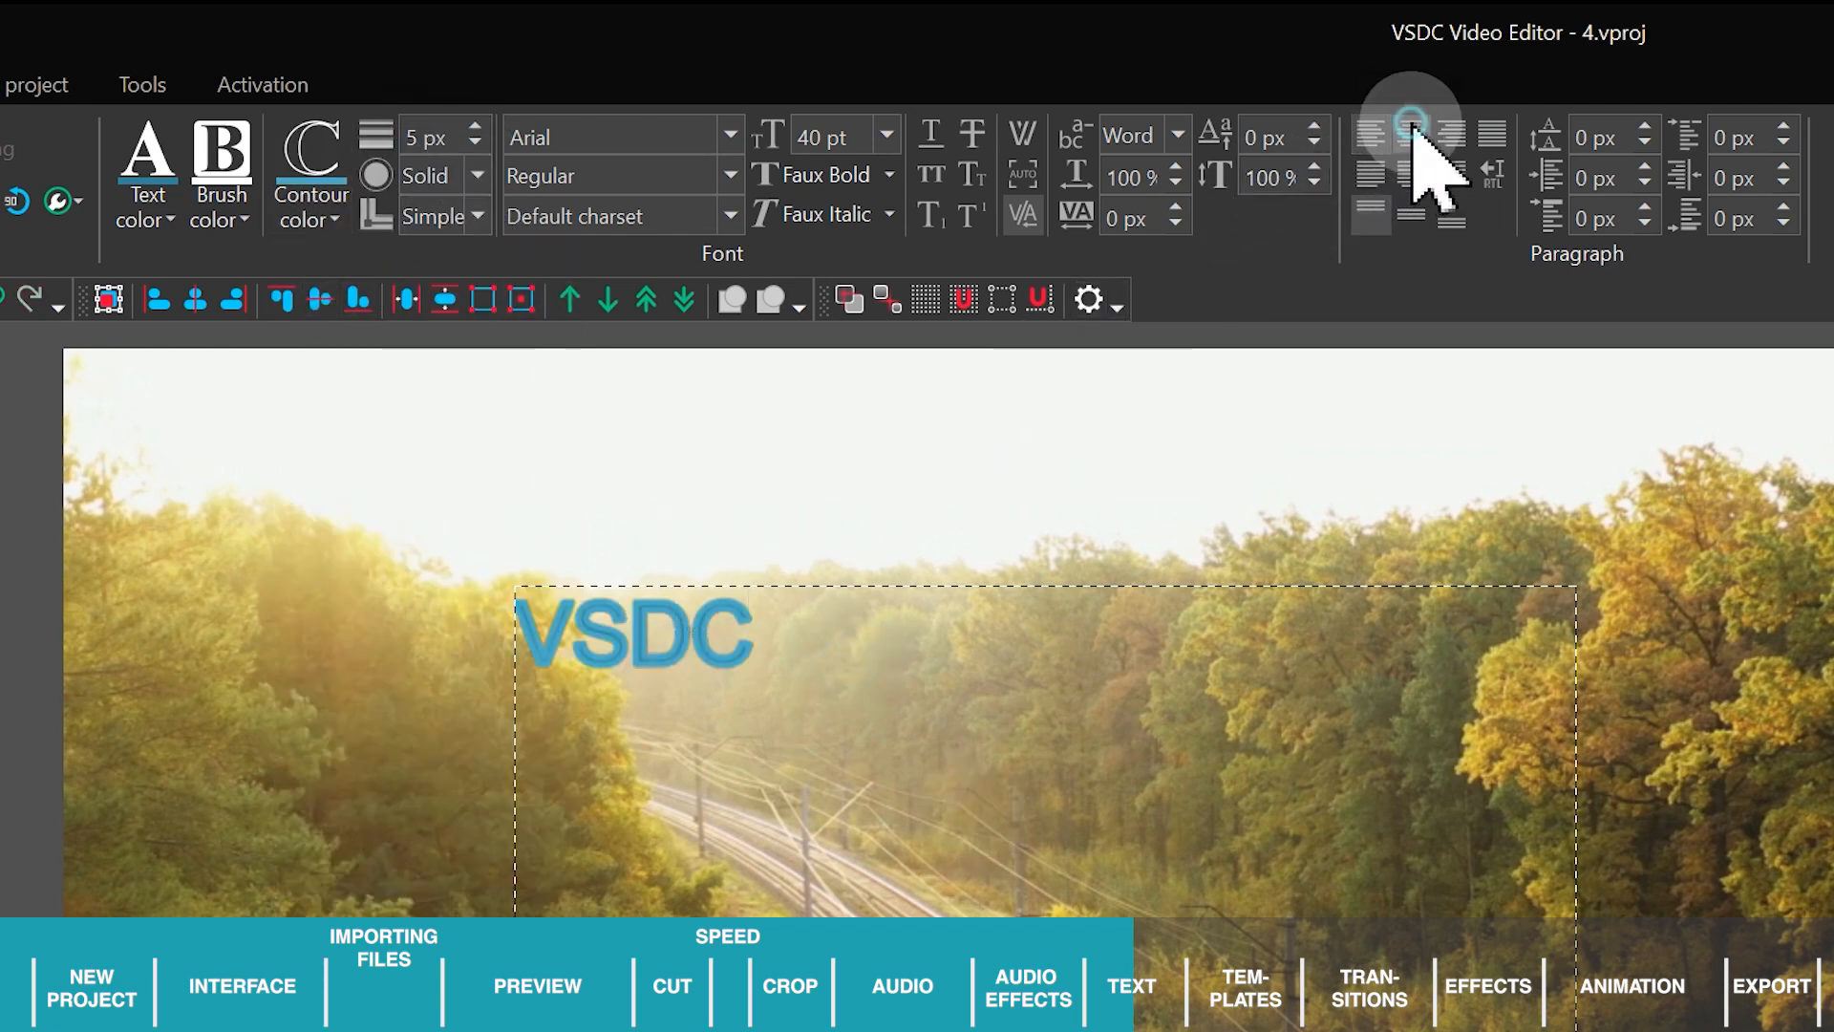
pyautogui.click(1412, 215)
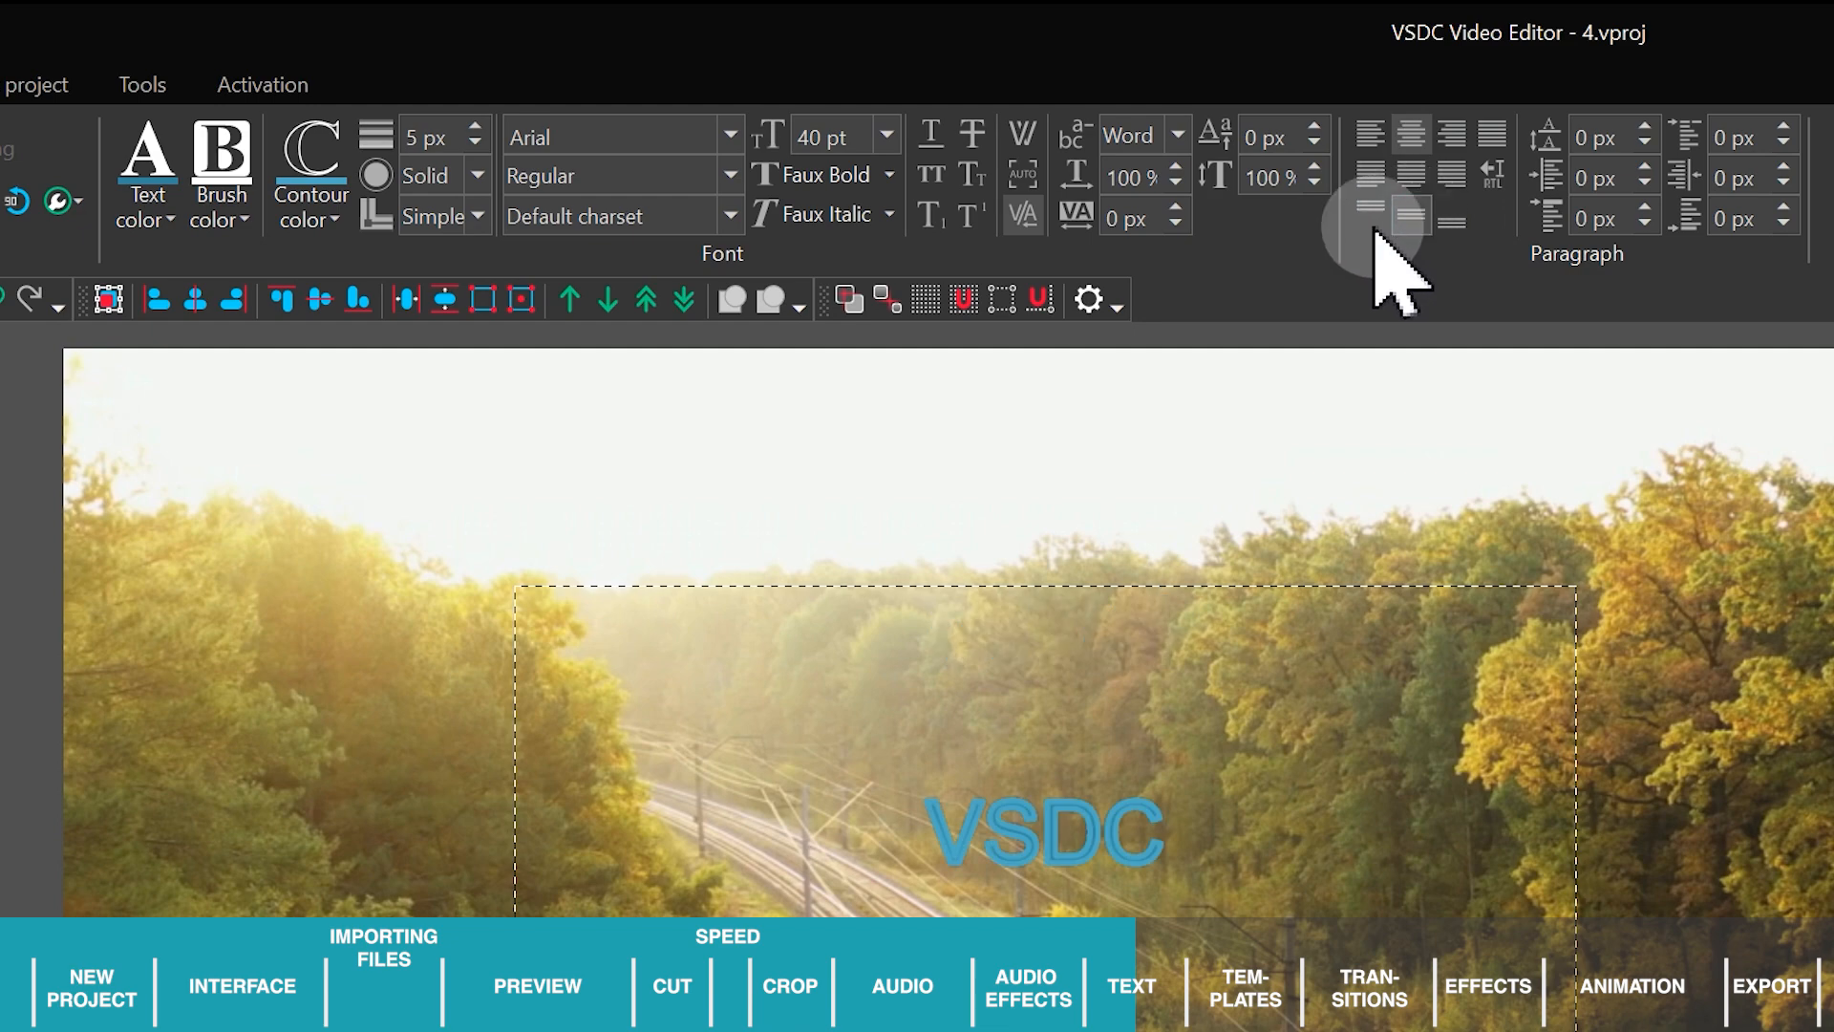
pyautogui.click(198, 303)
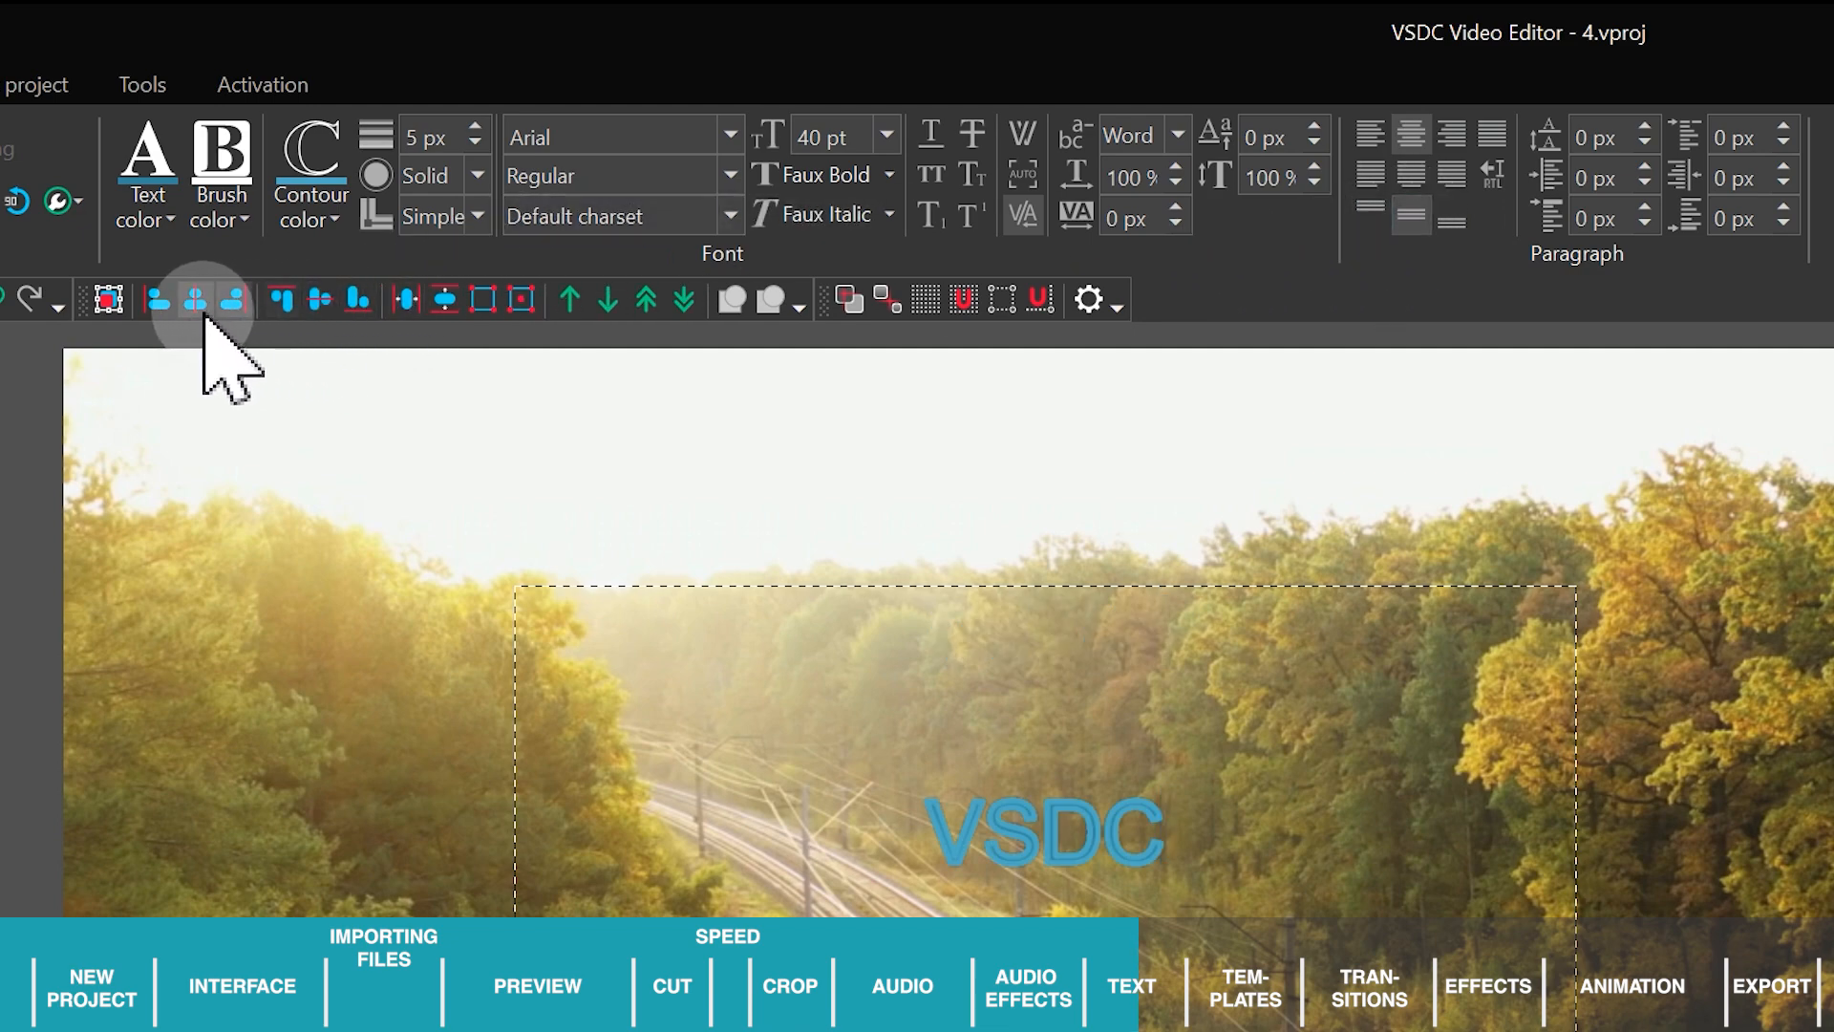
pyautogui.click(320, 302)
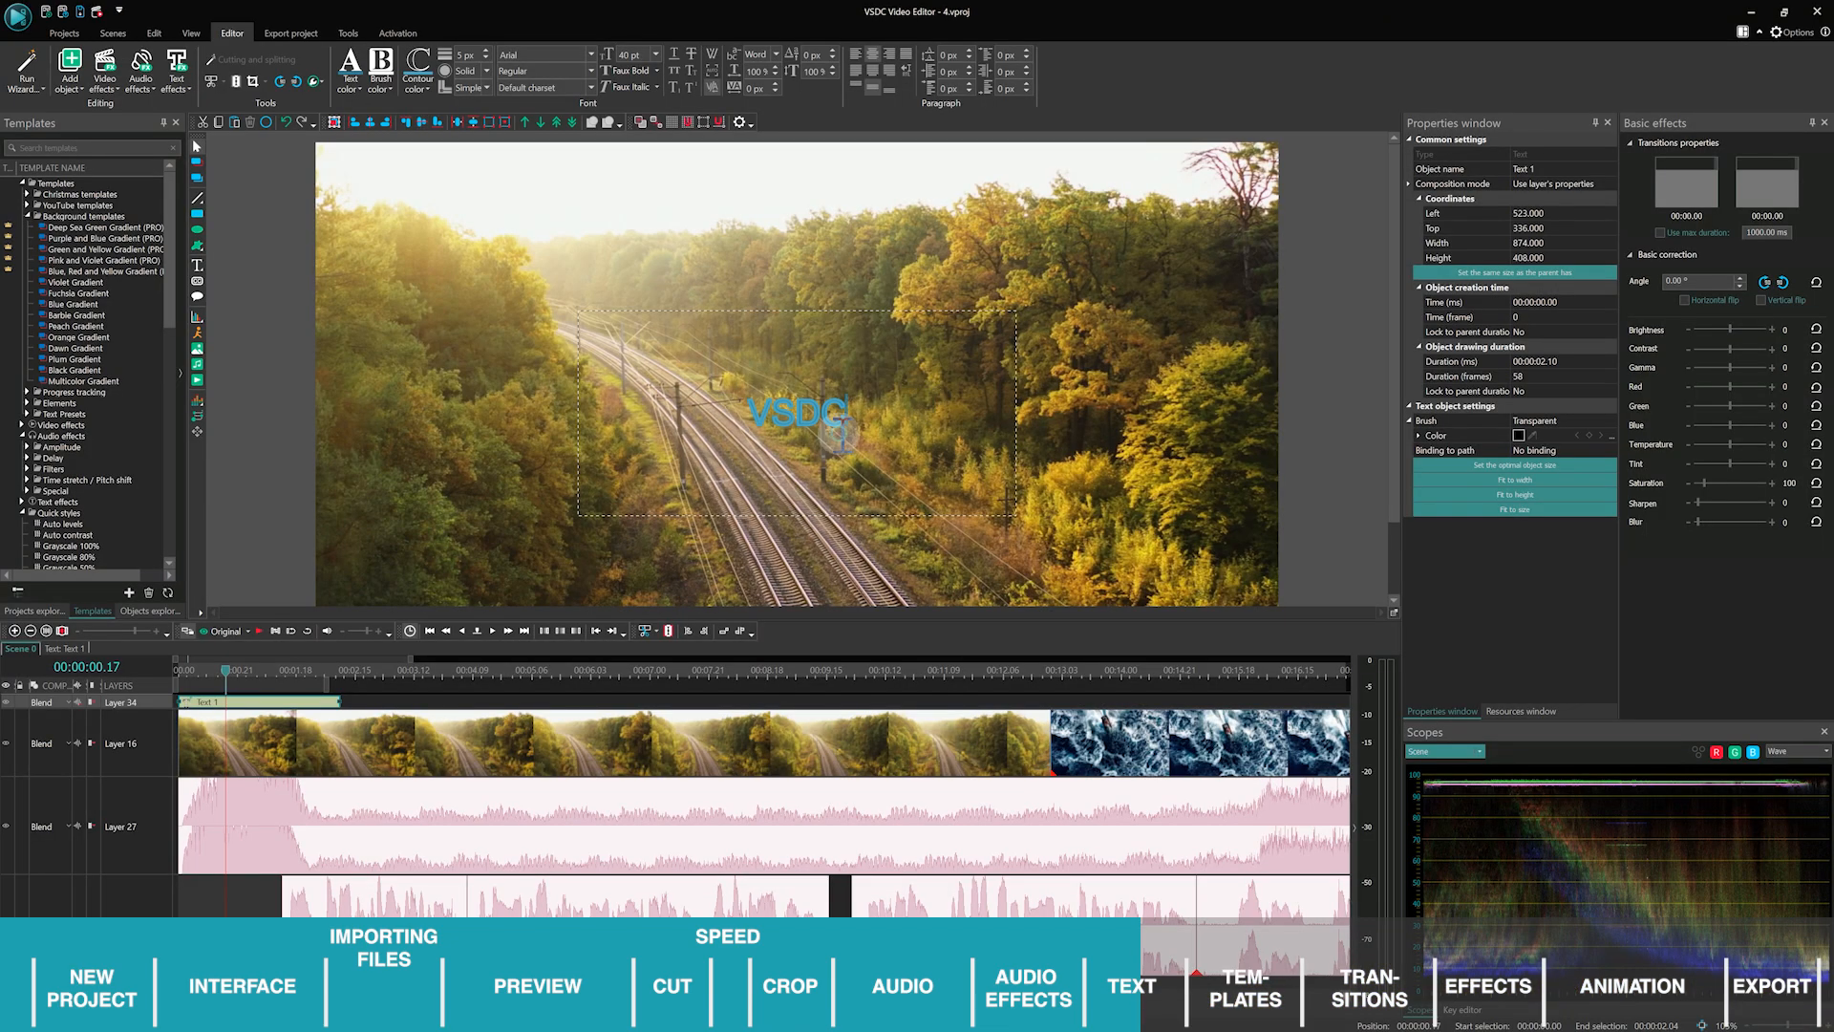
# Set the font size of the VSDC text to 150 pt and leave text editing.
pyautogui.doubleClick(839, 435)
pyautogui.click(635, 54)
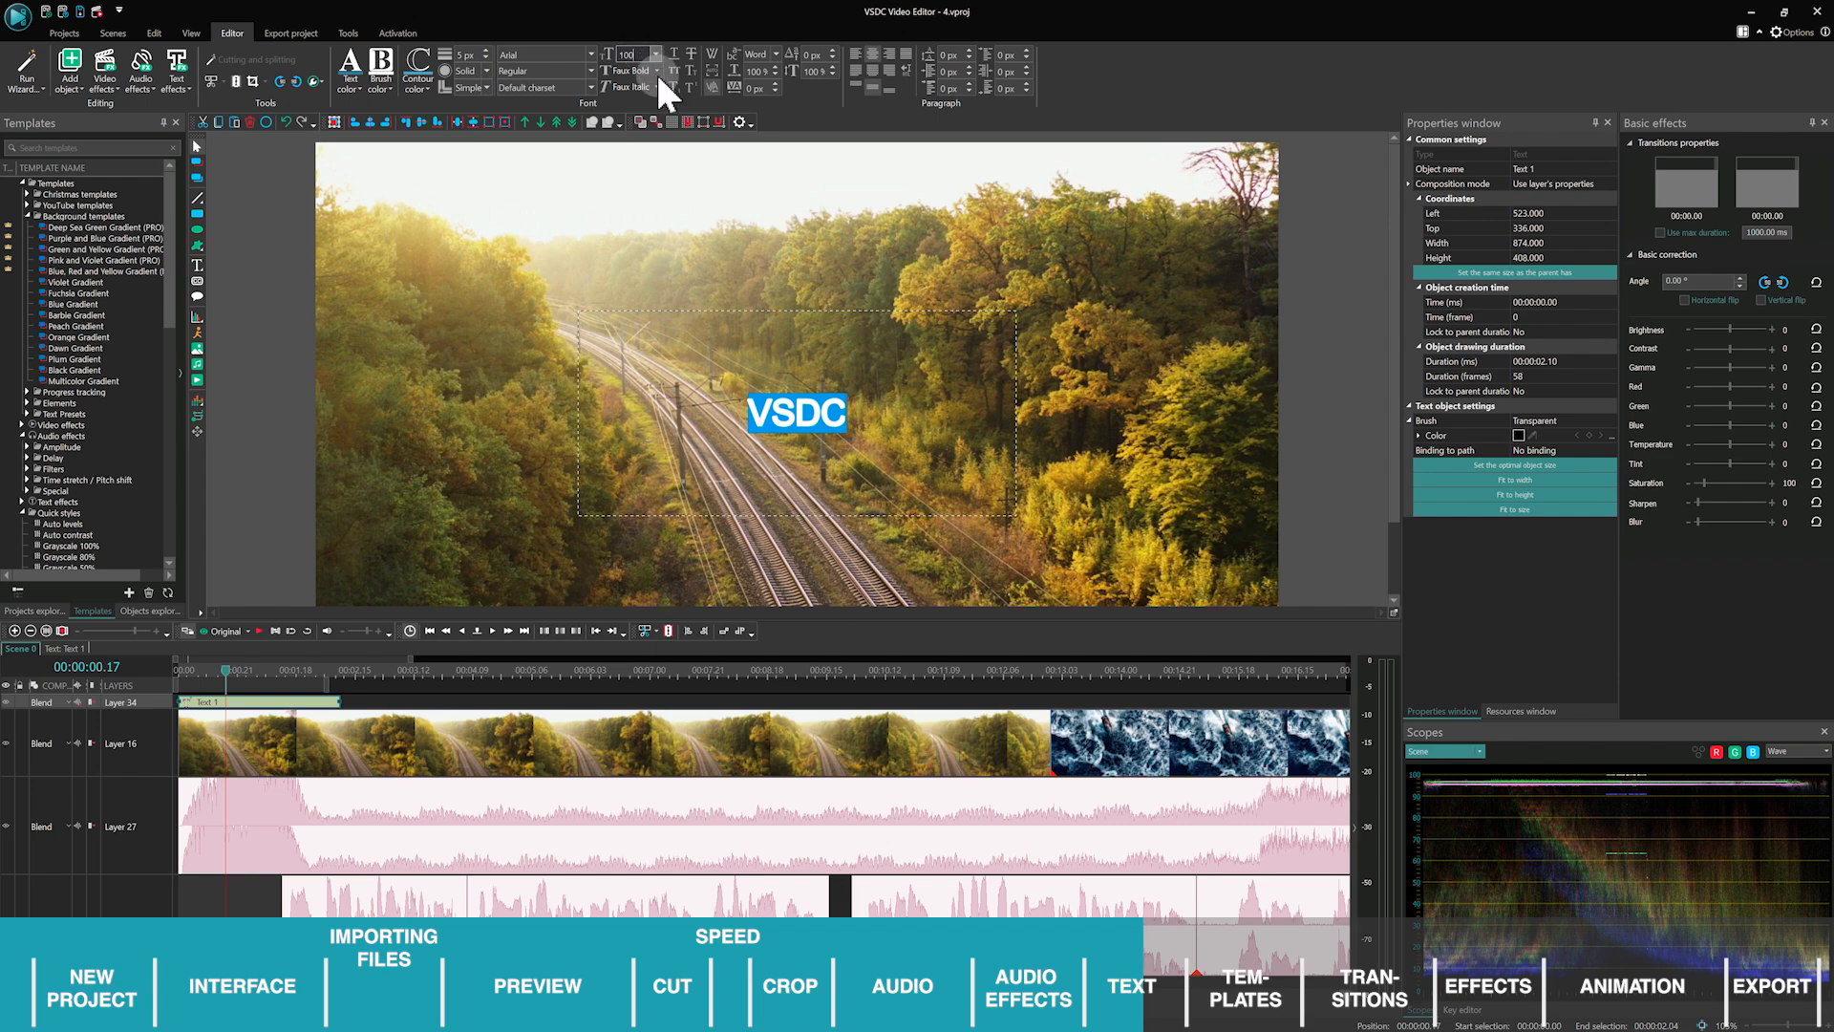
pyautogui.click(419, 616)
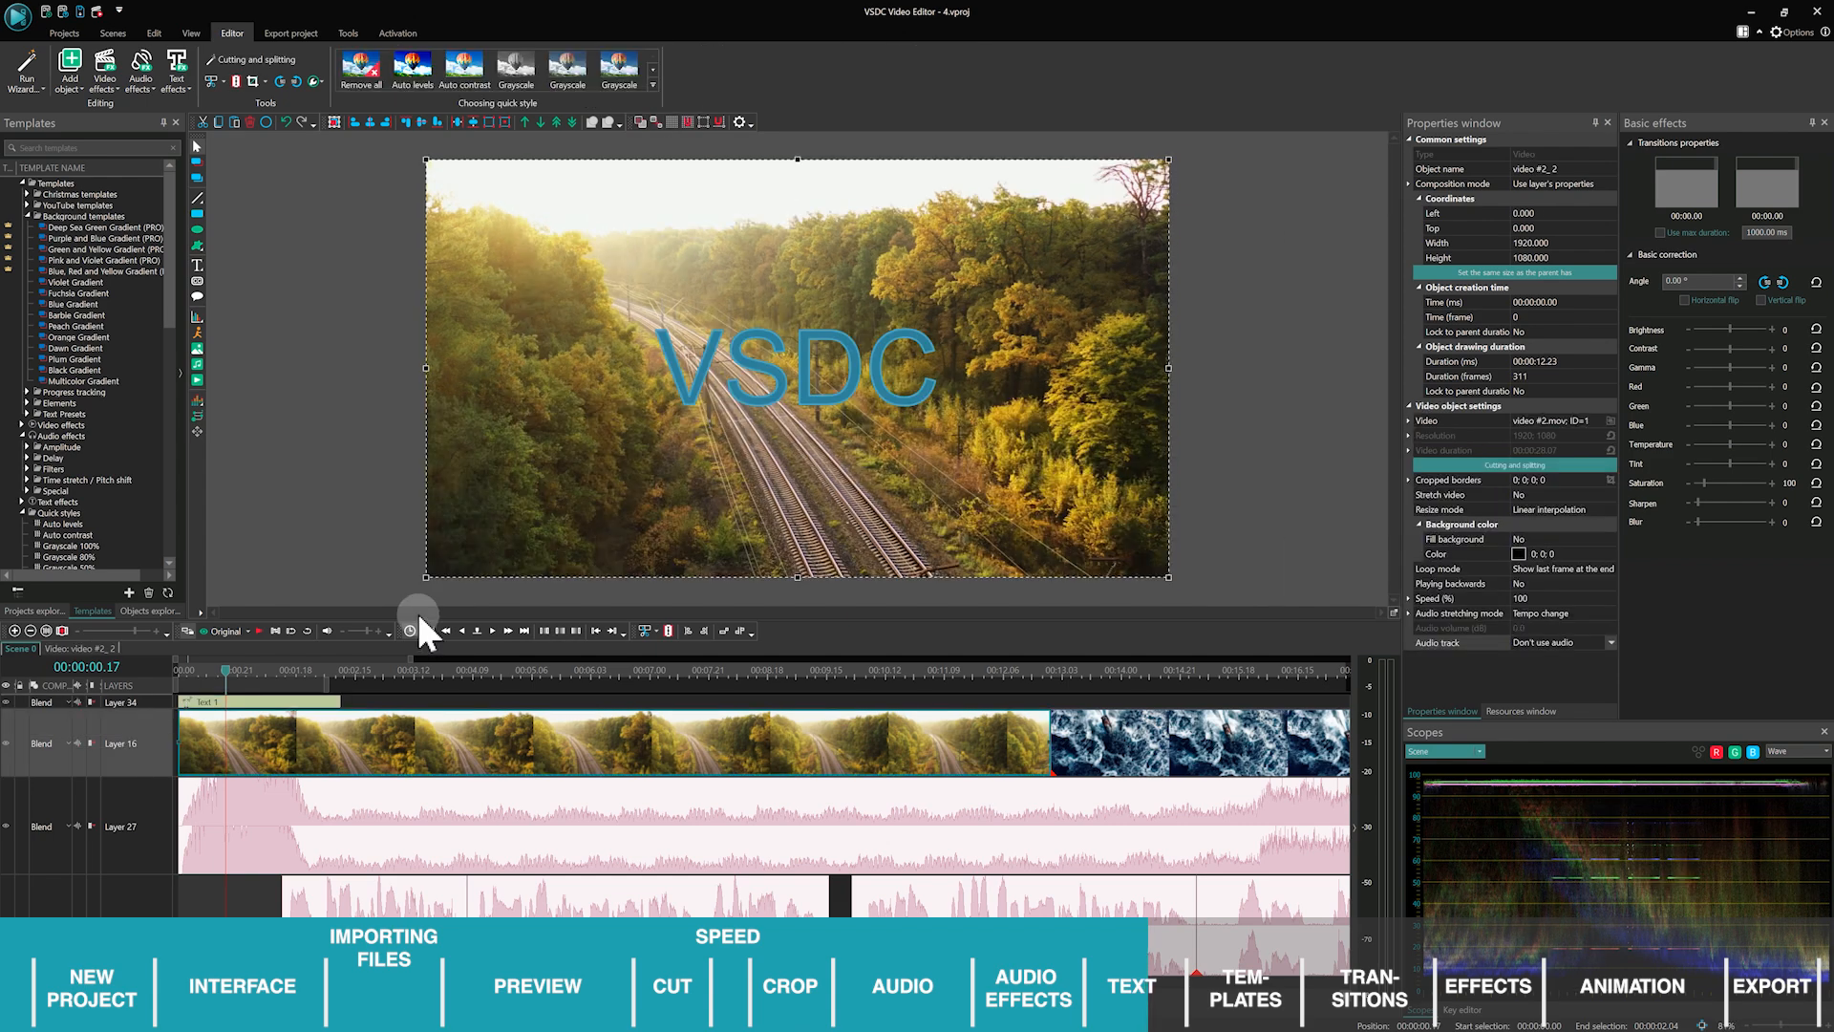
# Open the text object's own timeline and add a Recoloring text effect from the start of the scene, lasting 00:00:00.22 on a new layer.
pyautogui.click(201, 703)
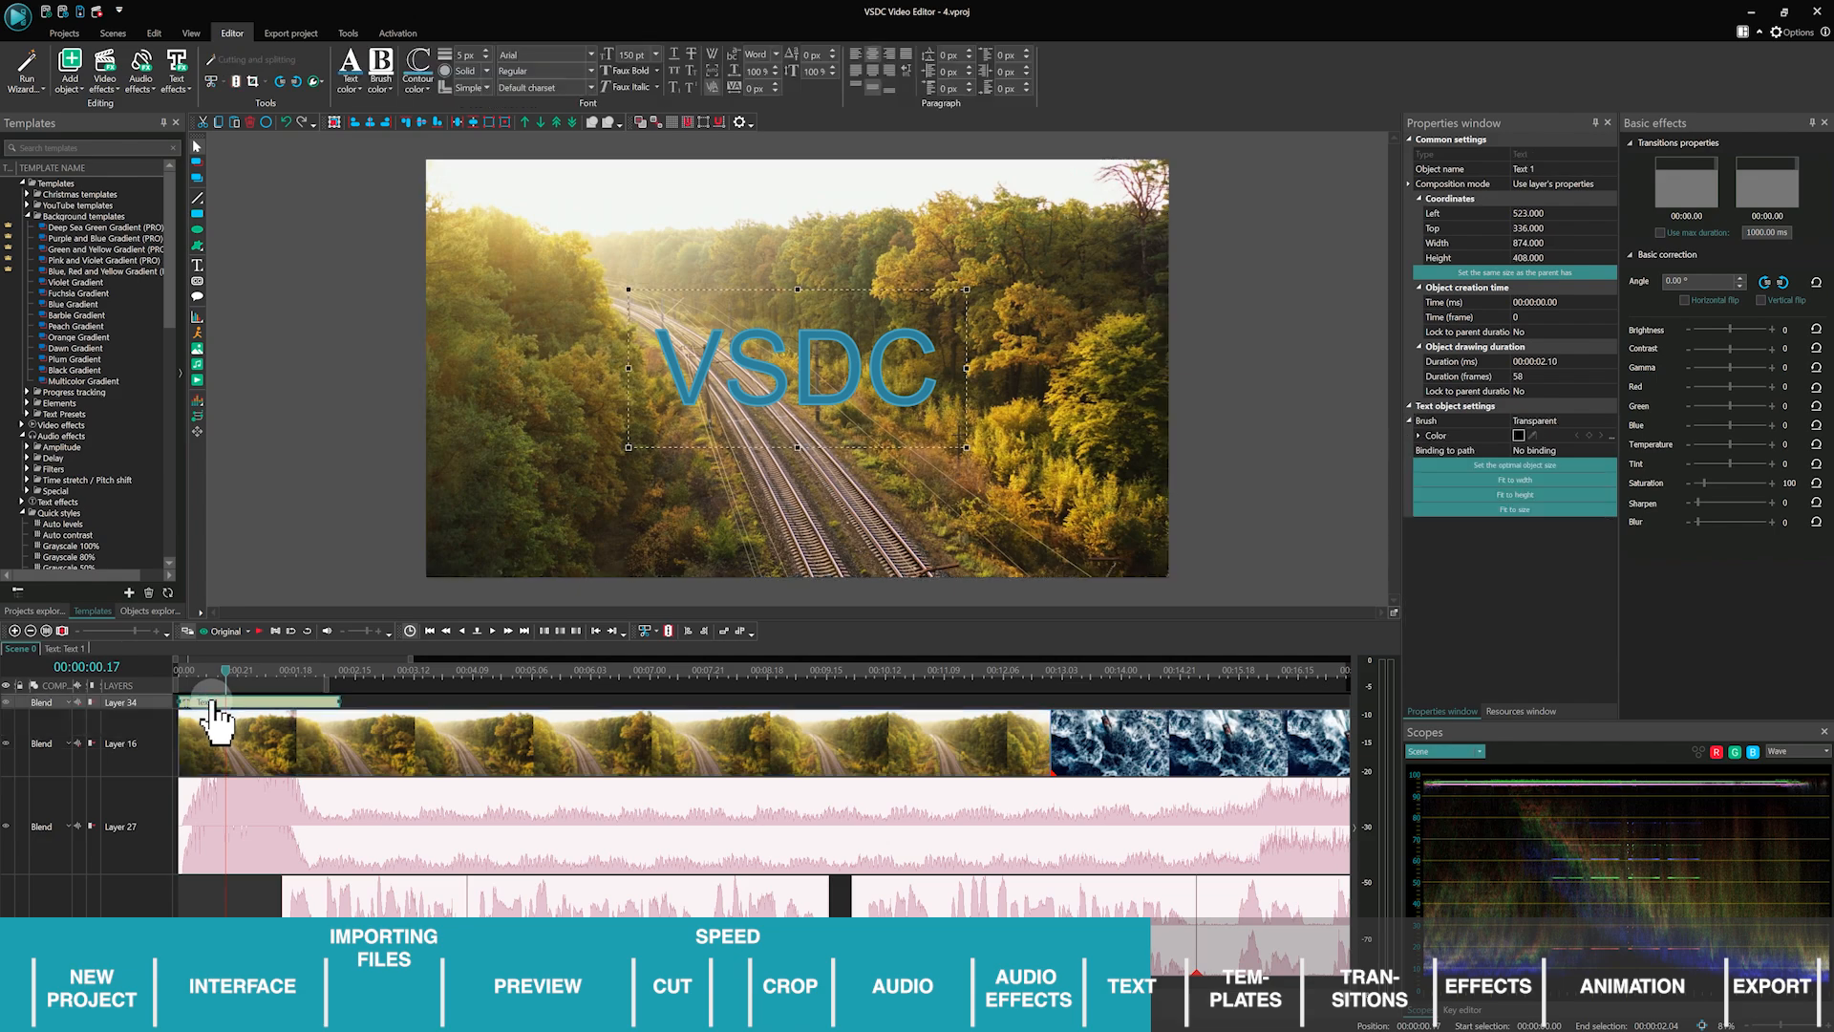
pyautogui.doubleClick(210, 704)
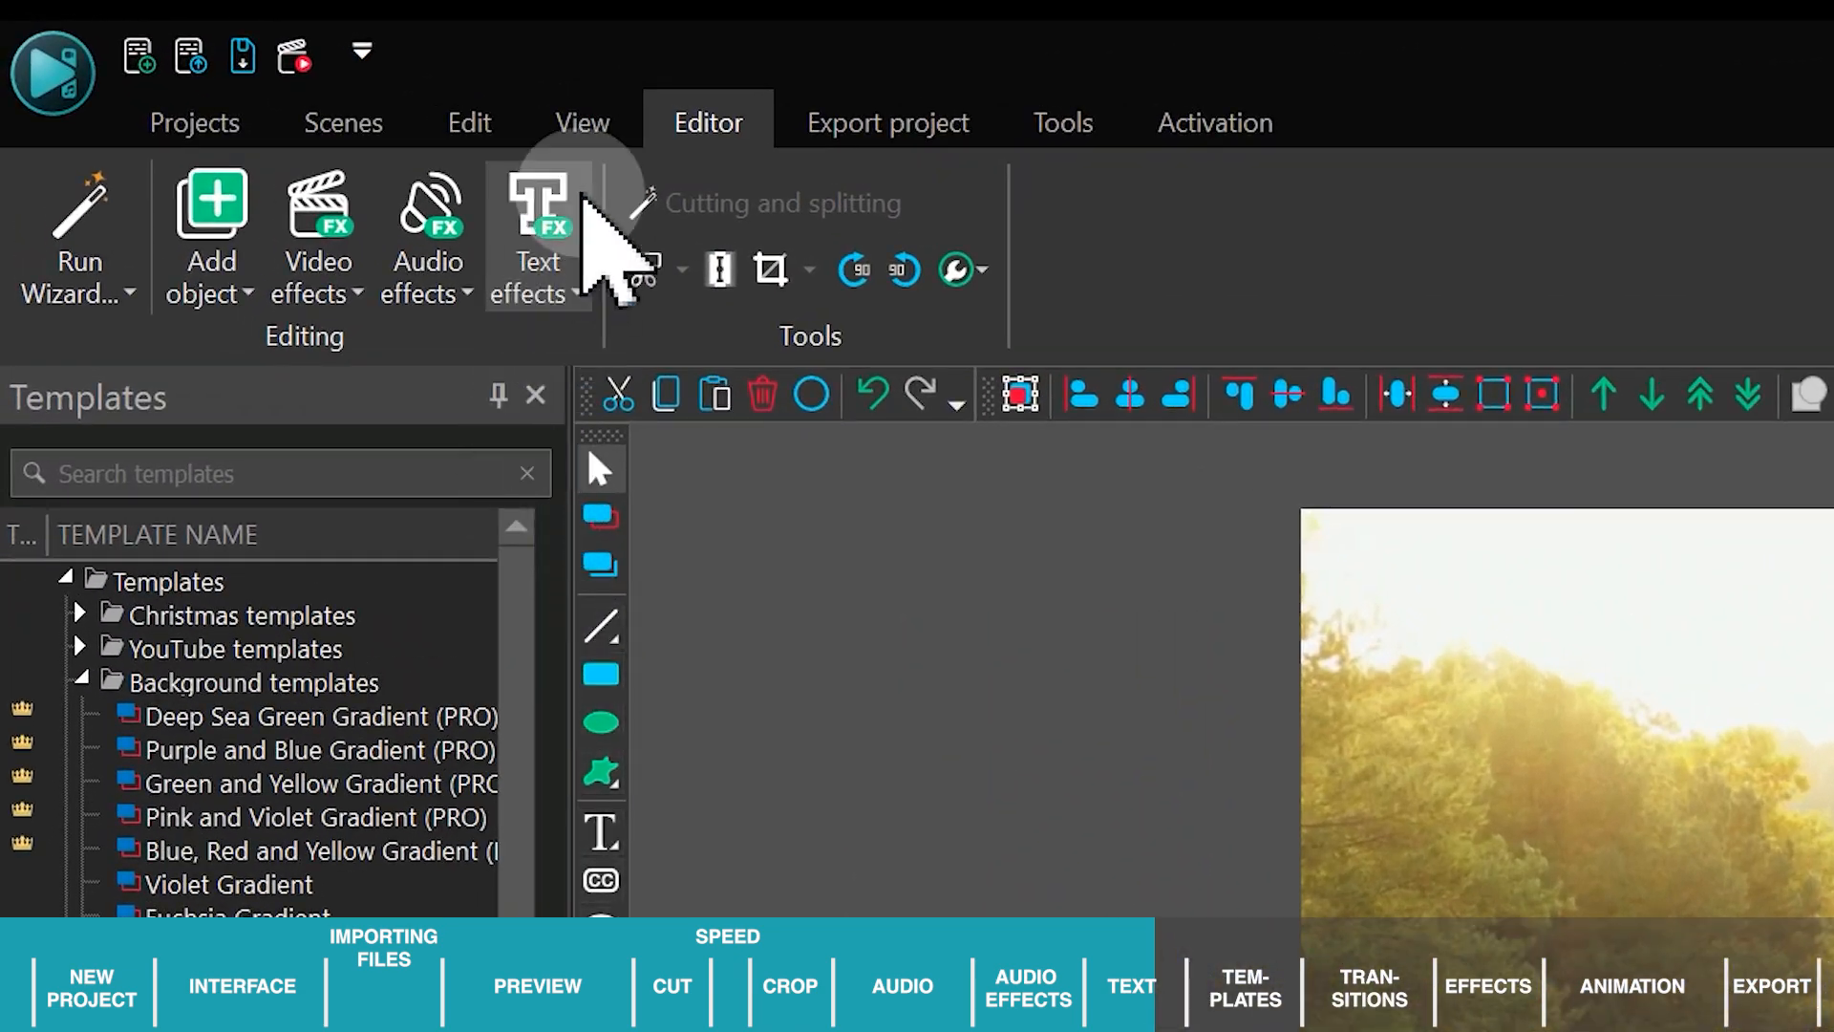
pyautogui.click(232, 27)
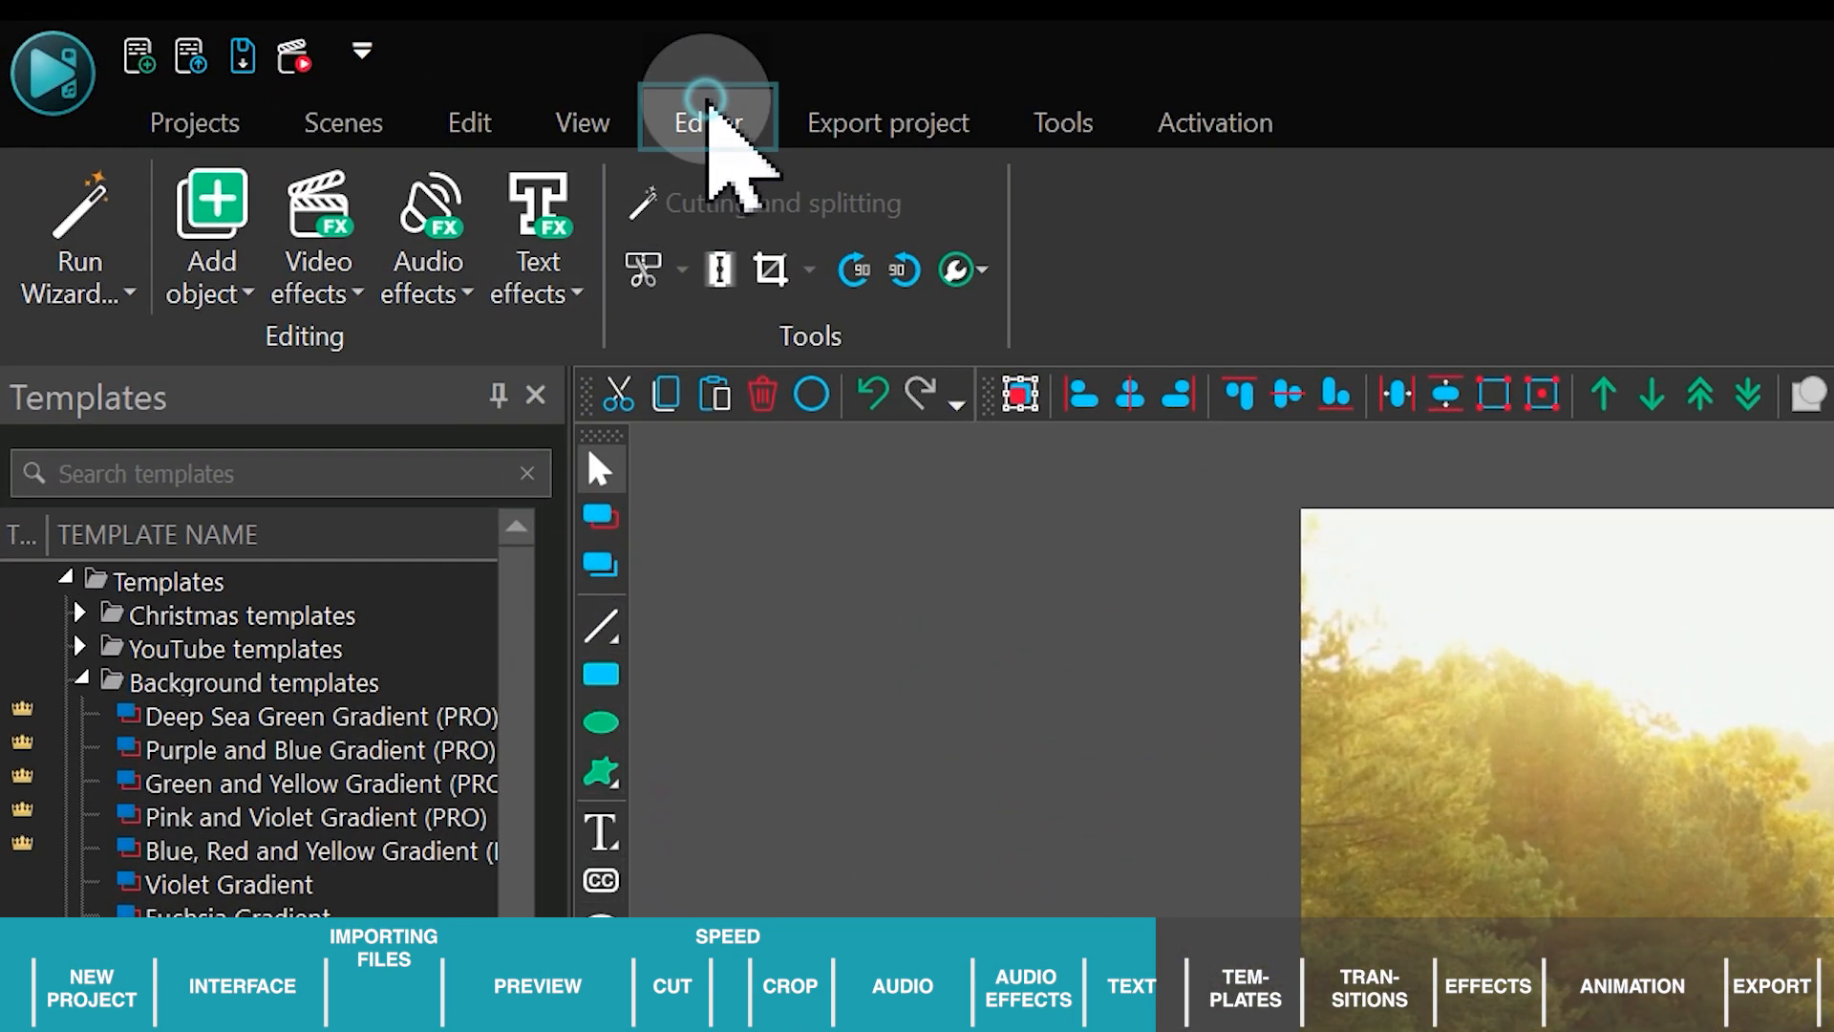
pyautogui.click(559, 277)
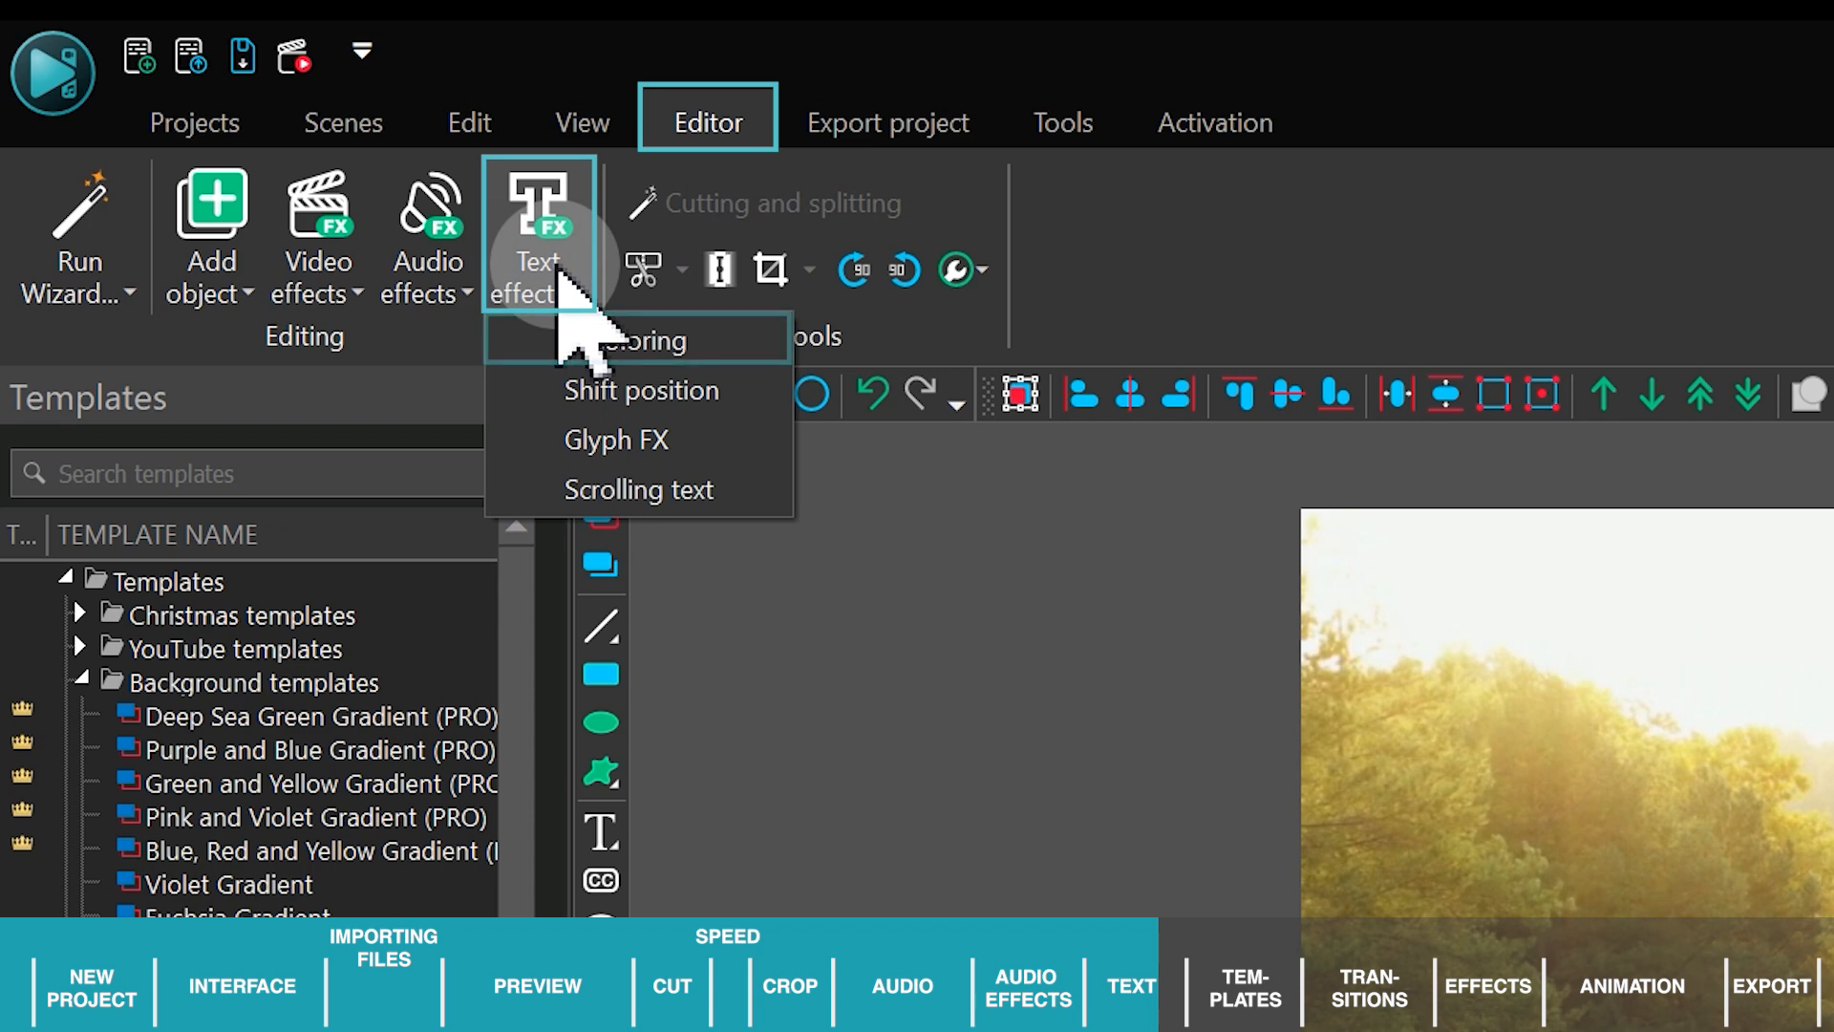
pyautogui.click(606, 341)
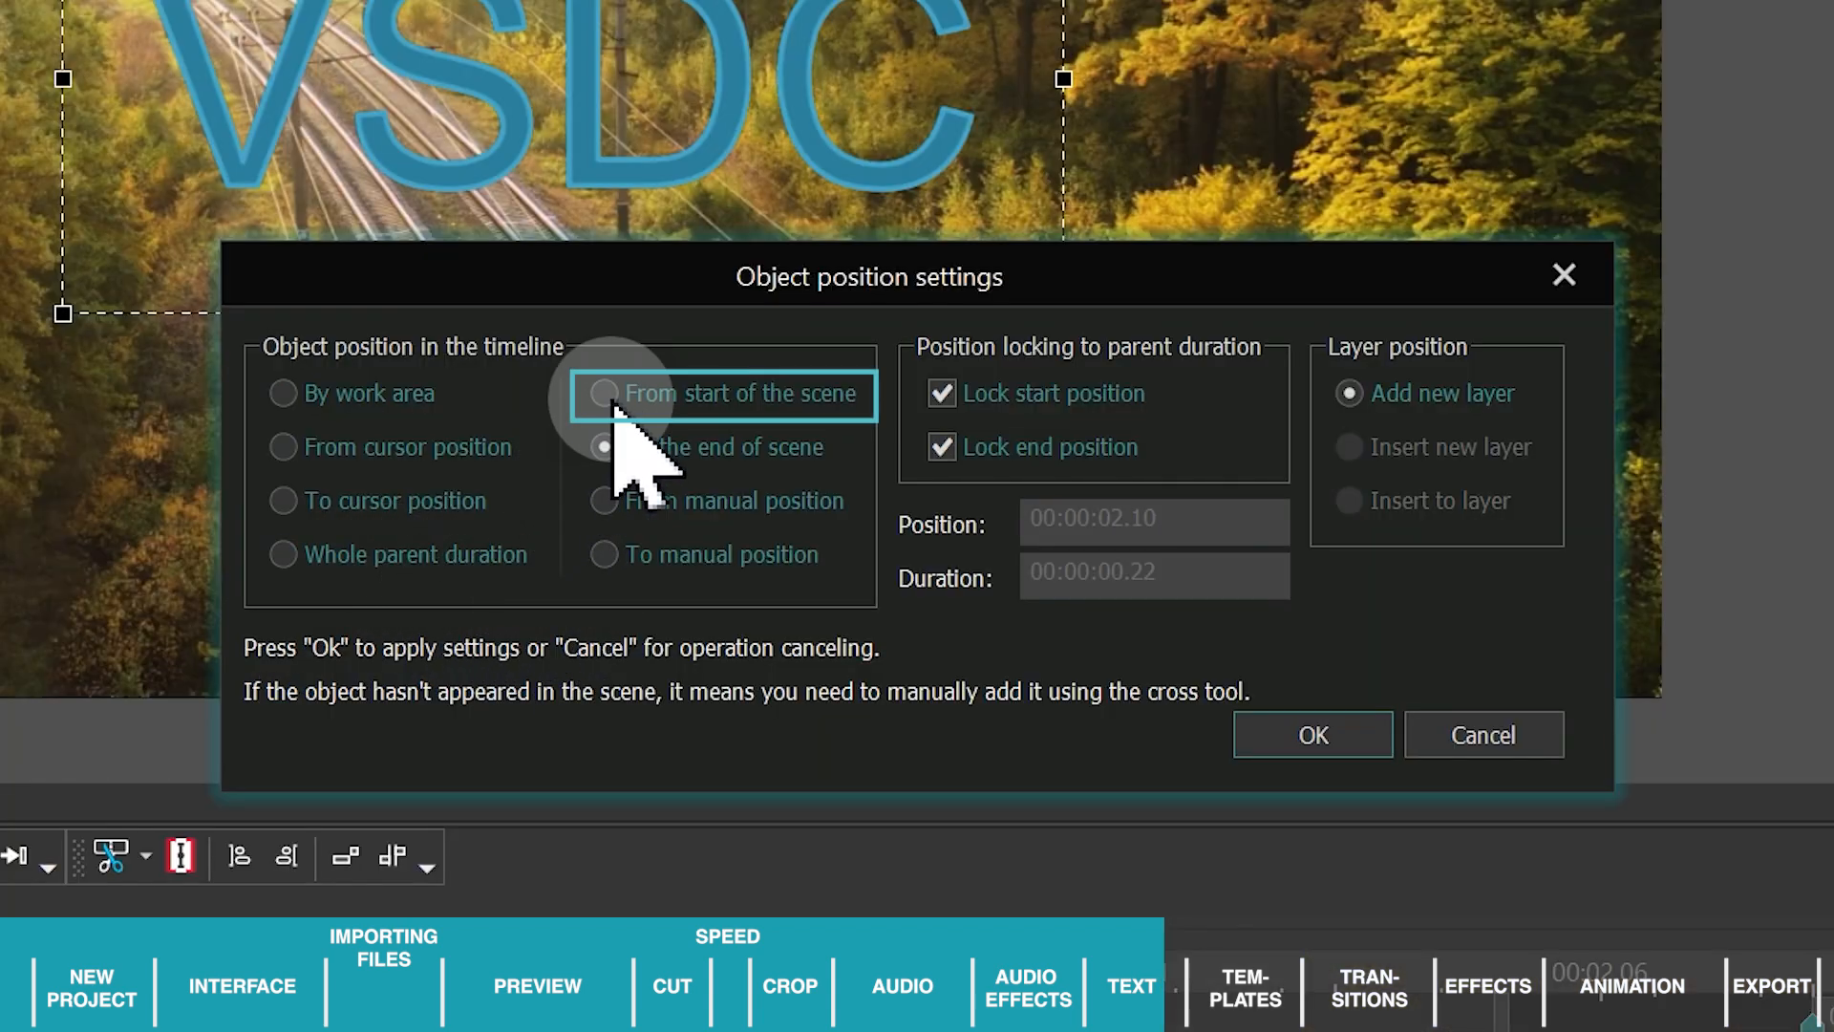
pyautogui.click(616, 391)
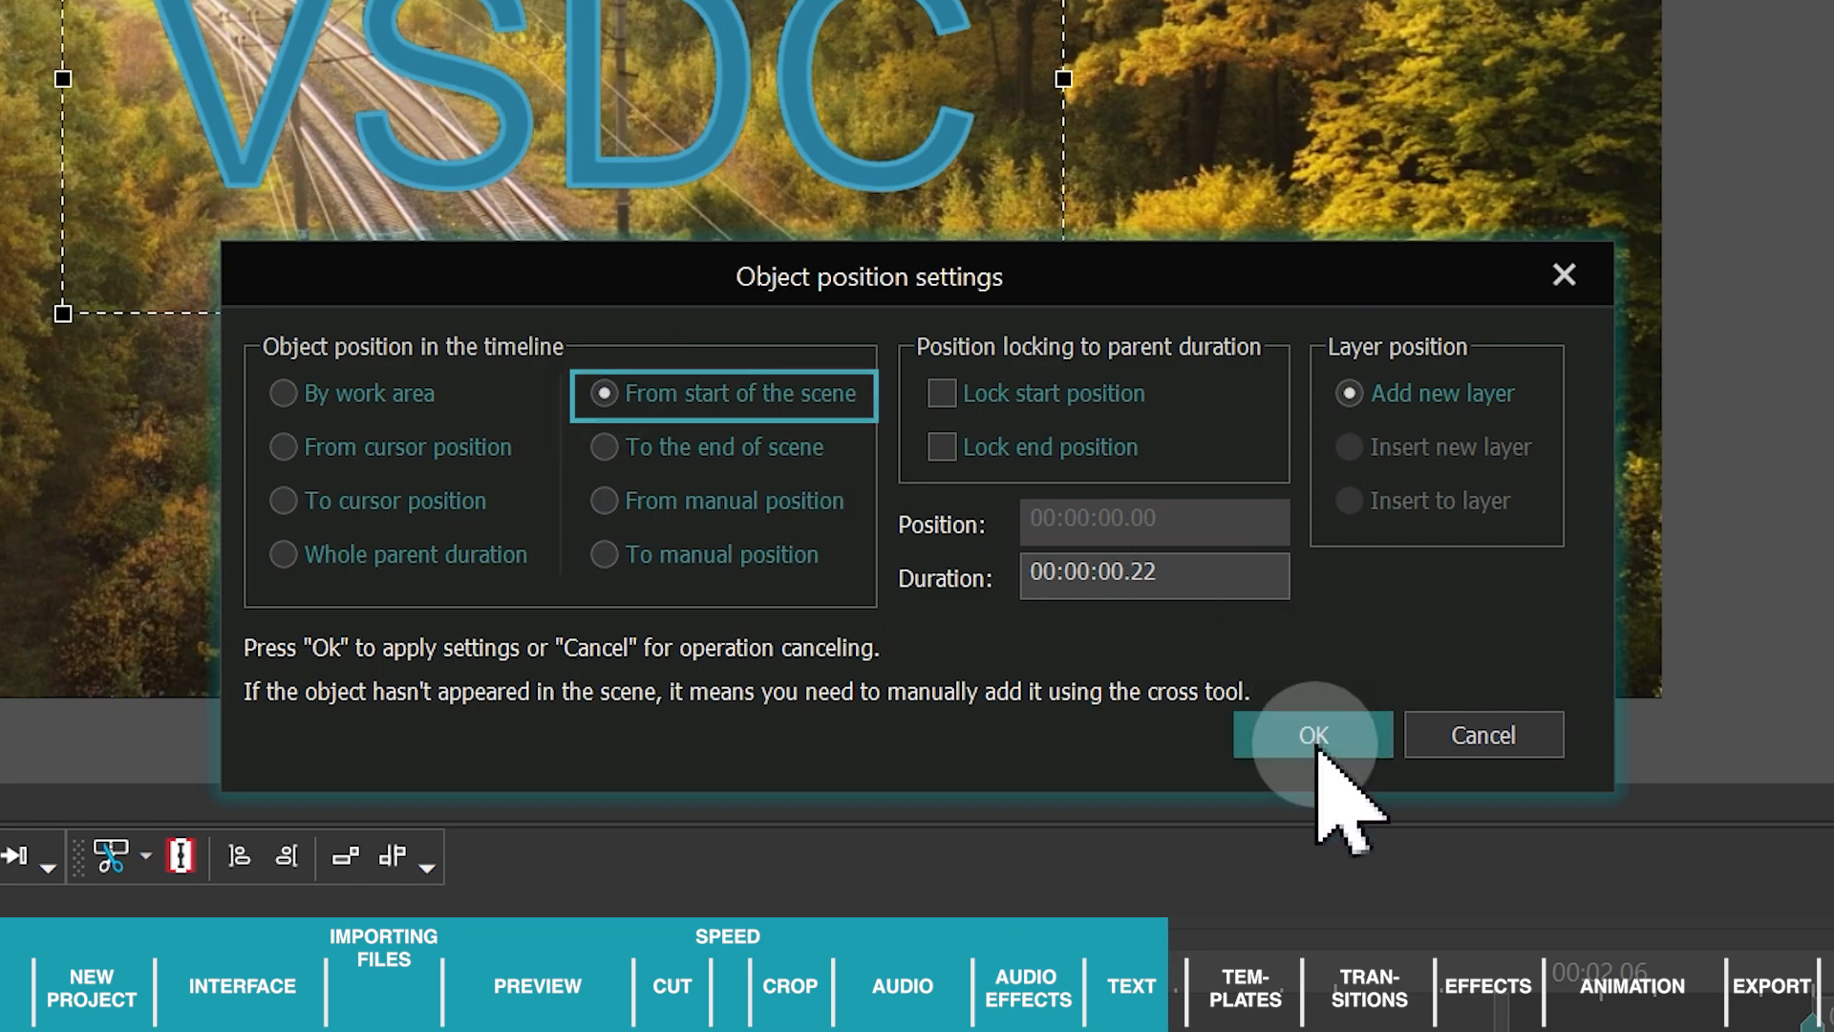
pyautogui.click(1314, 734)
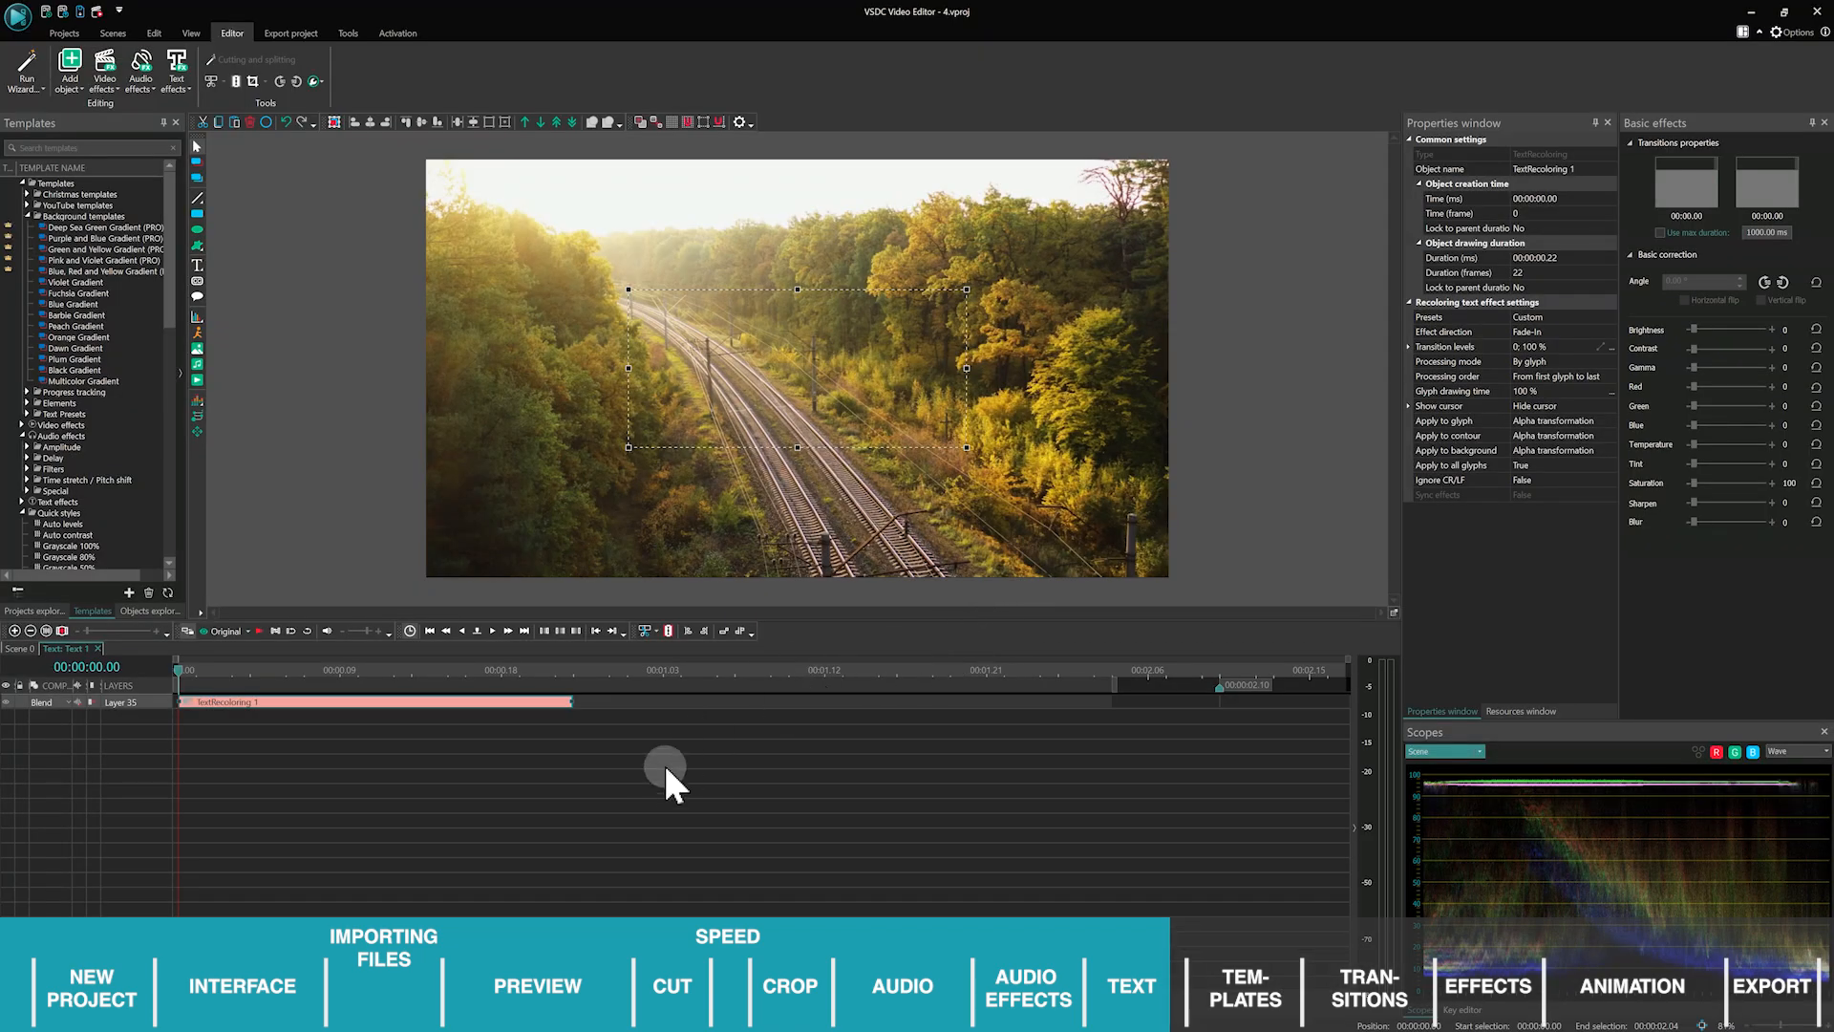
# Preview the recoloring effect, shorten it to 11 frames and replay it from the start.
pyautogui.press('space')
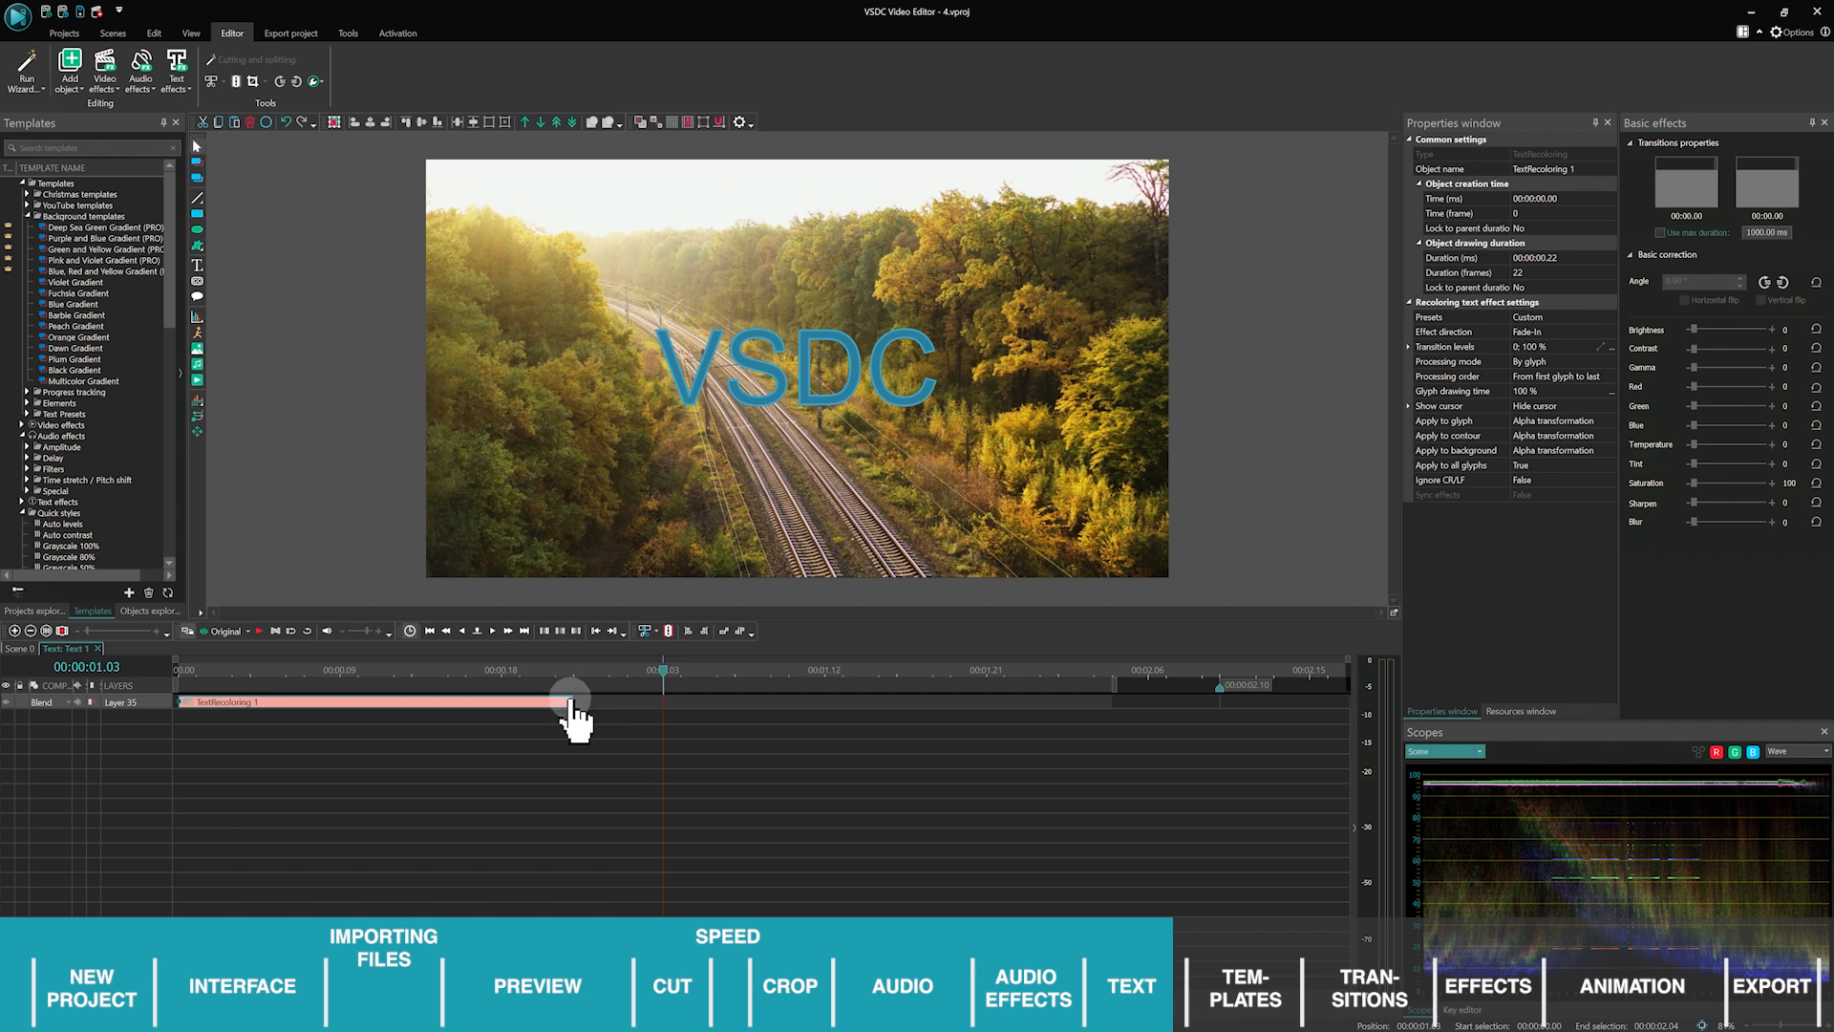
pyautogui.moveTo(571, 701); pyautogui.dragTo(374, 701)
pyautogui.click(182, 668)
pyautogui.press('space')
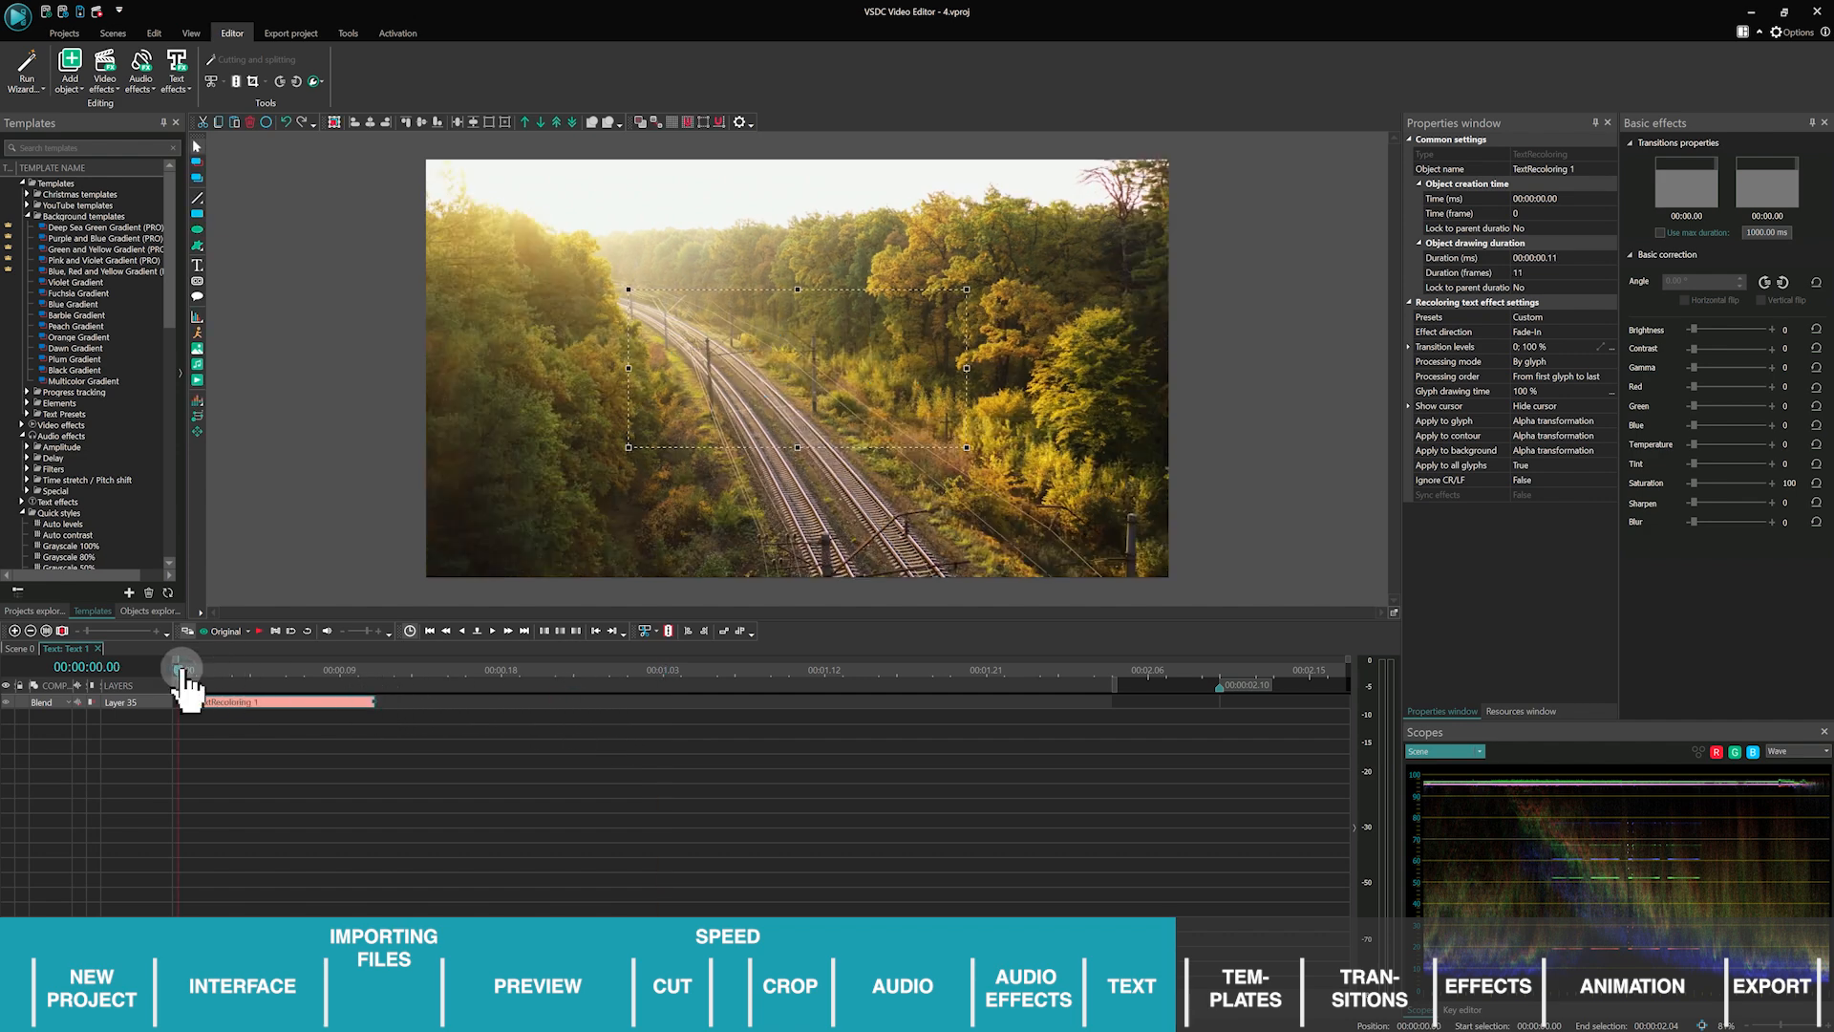
pyautogui.press('space')
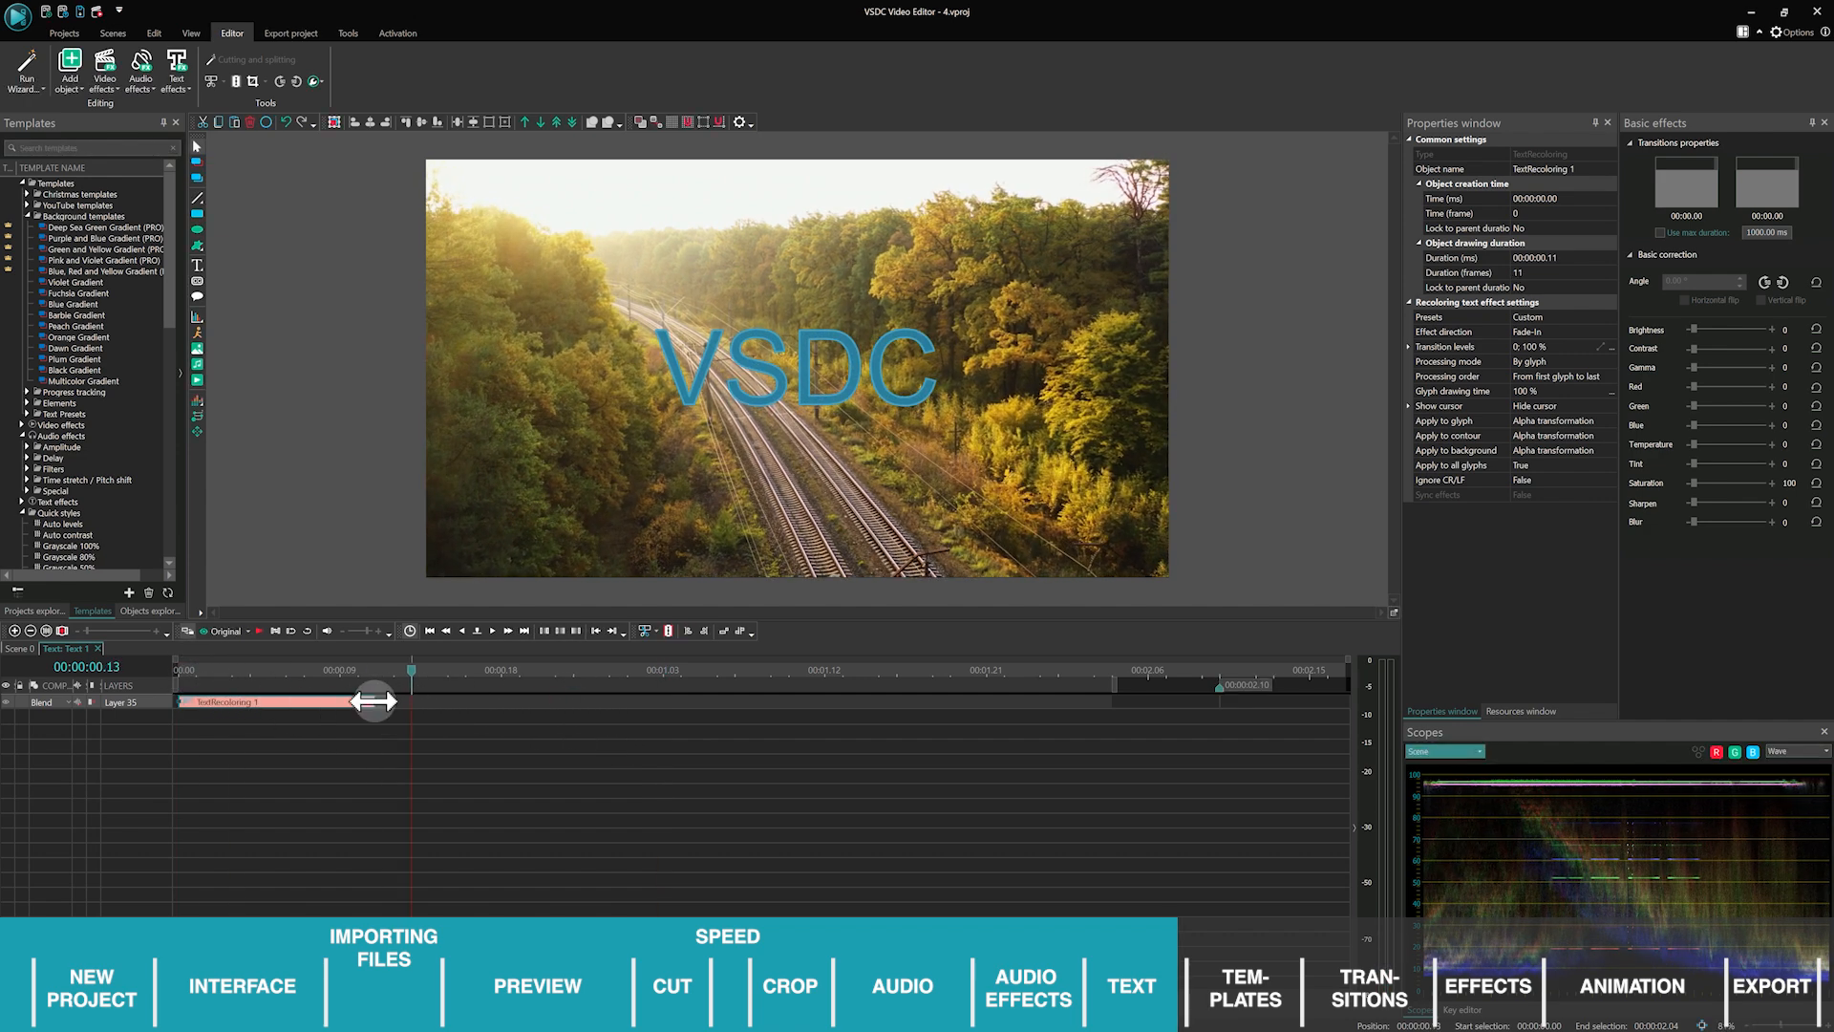
# Shorten the recoloring effect to 5 frames and play the text animation from the start.
pyautogui.moveTo(373, 700); pyautogui.dragTo(265, 704)
pyautogui.click(179, 667)
pyautogui.press('space')
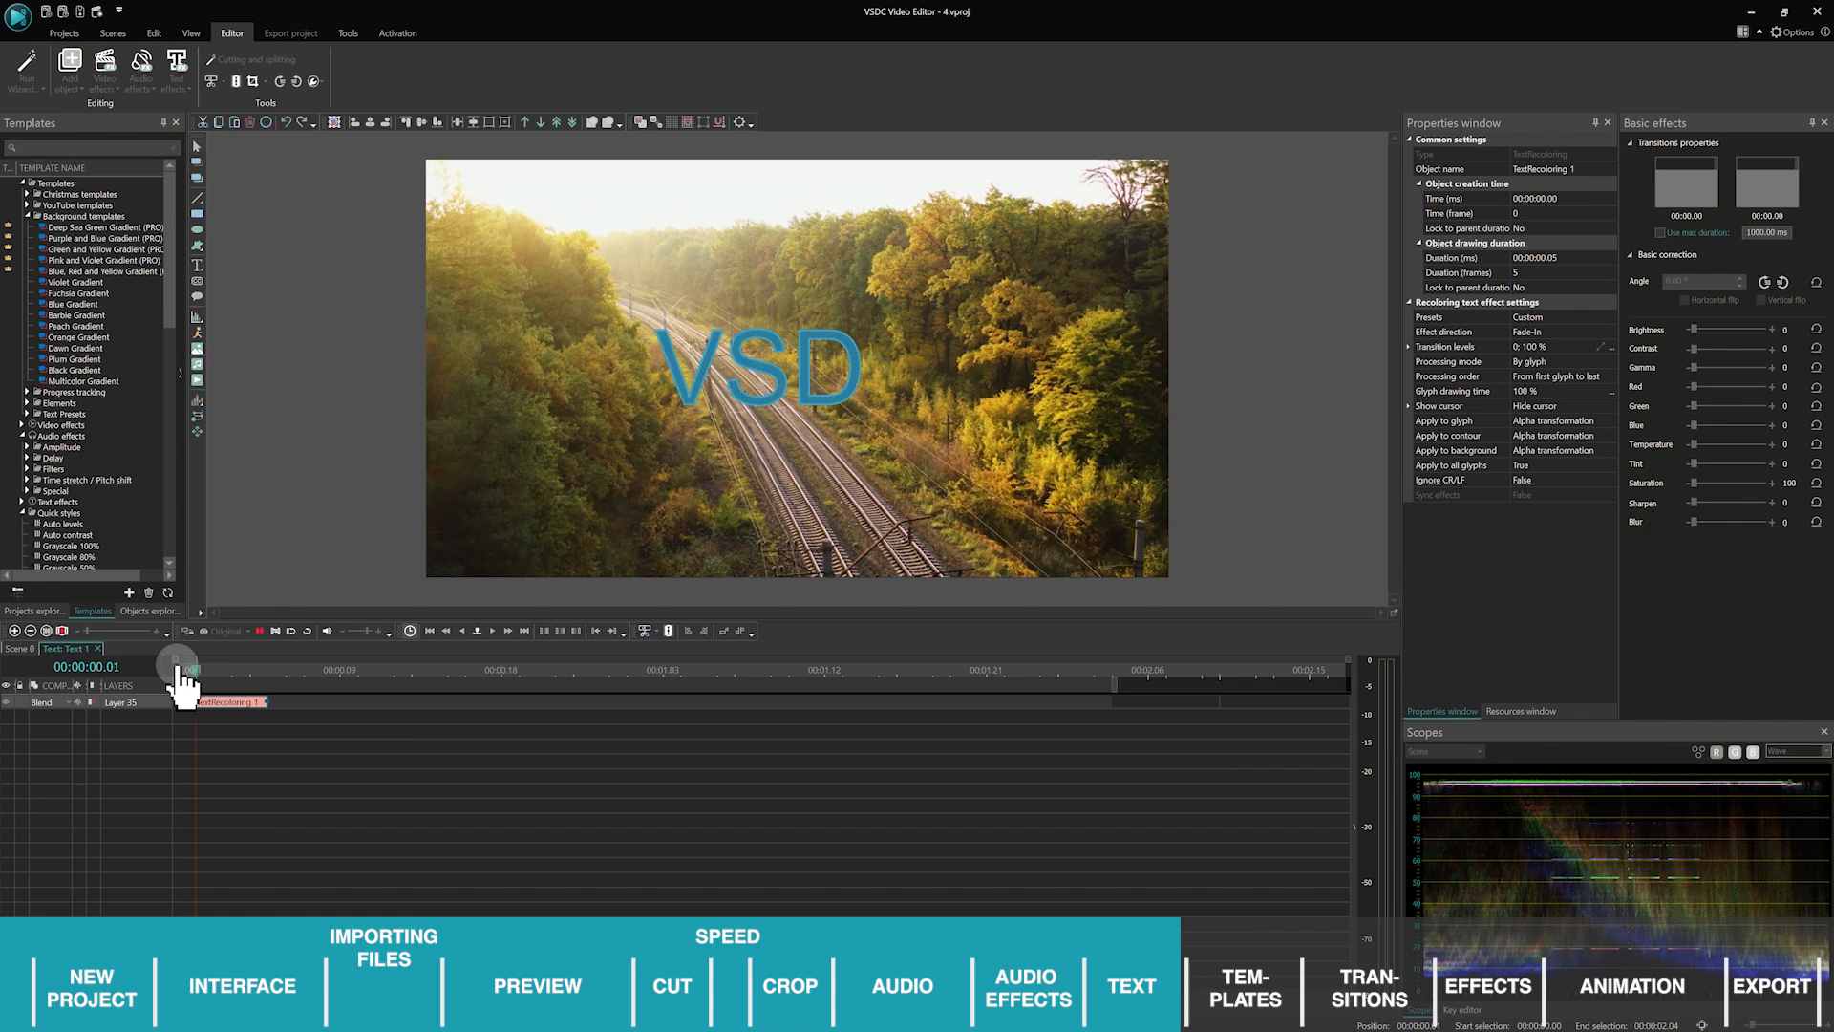
pyautogui.press('space')
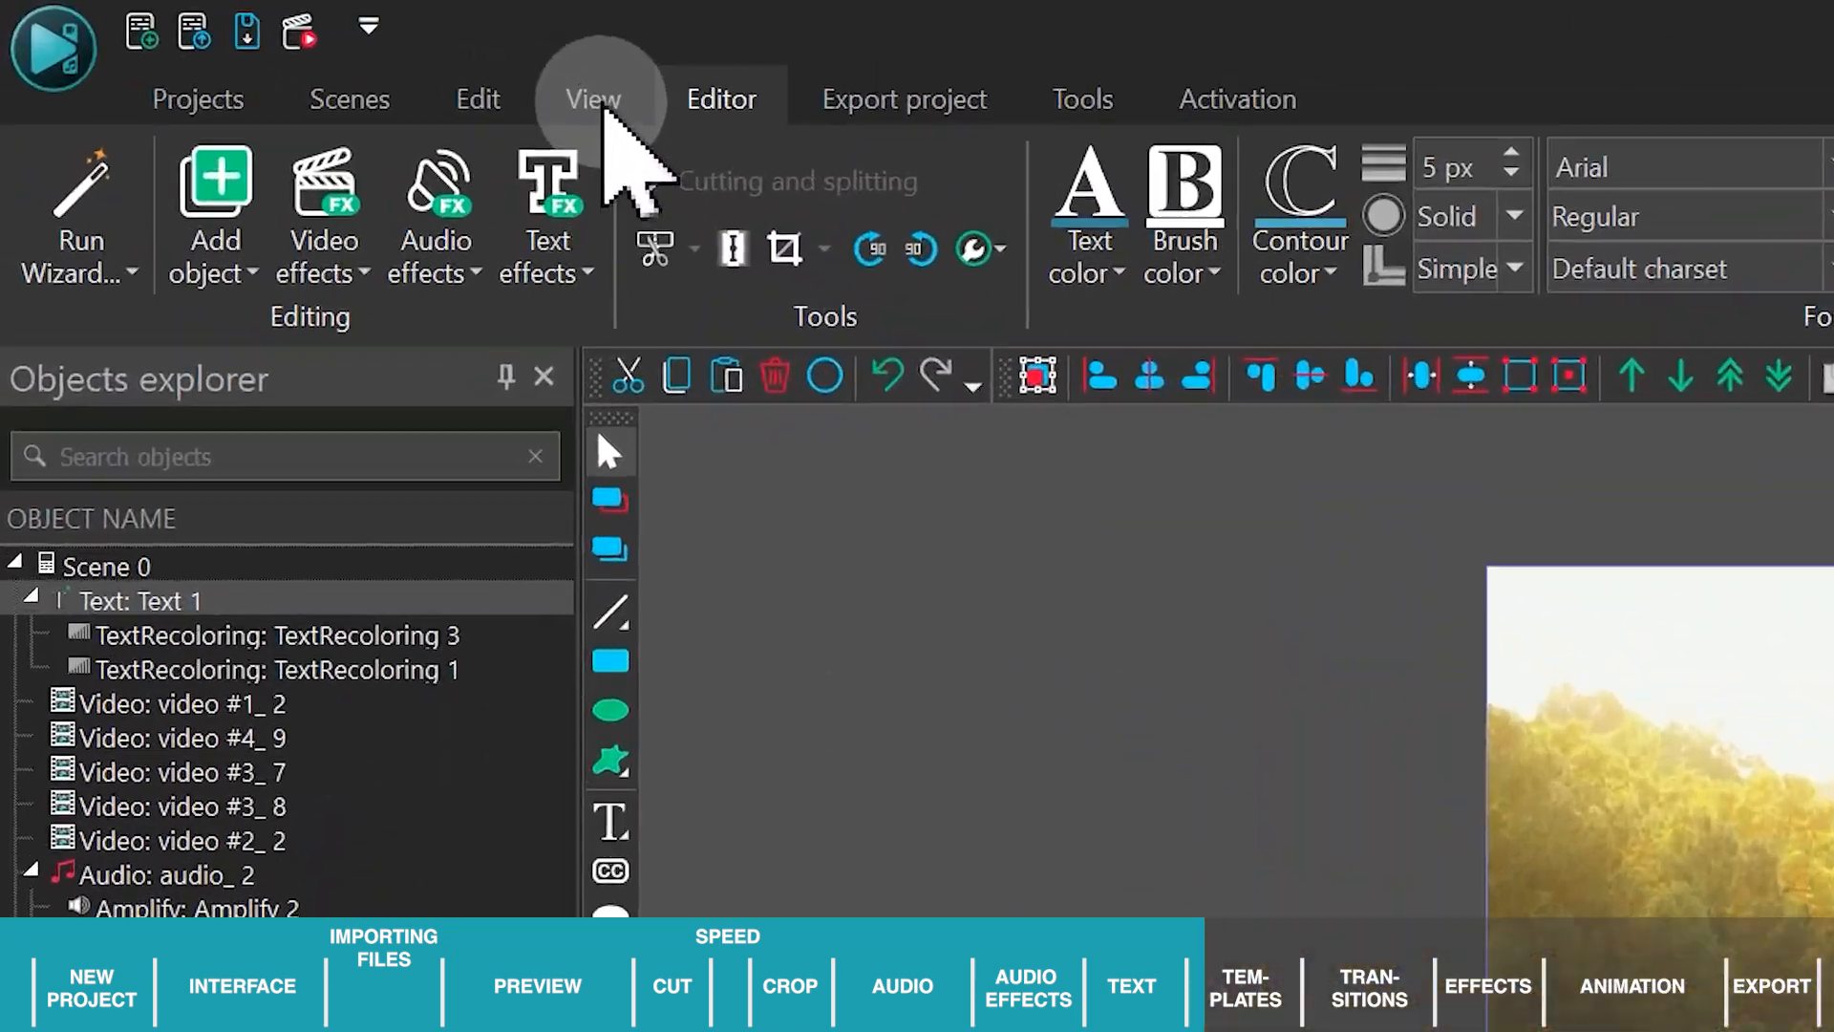
# Show the Templates window together with its template preview and refresh the template list.
pyautogui.click(194, 35)
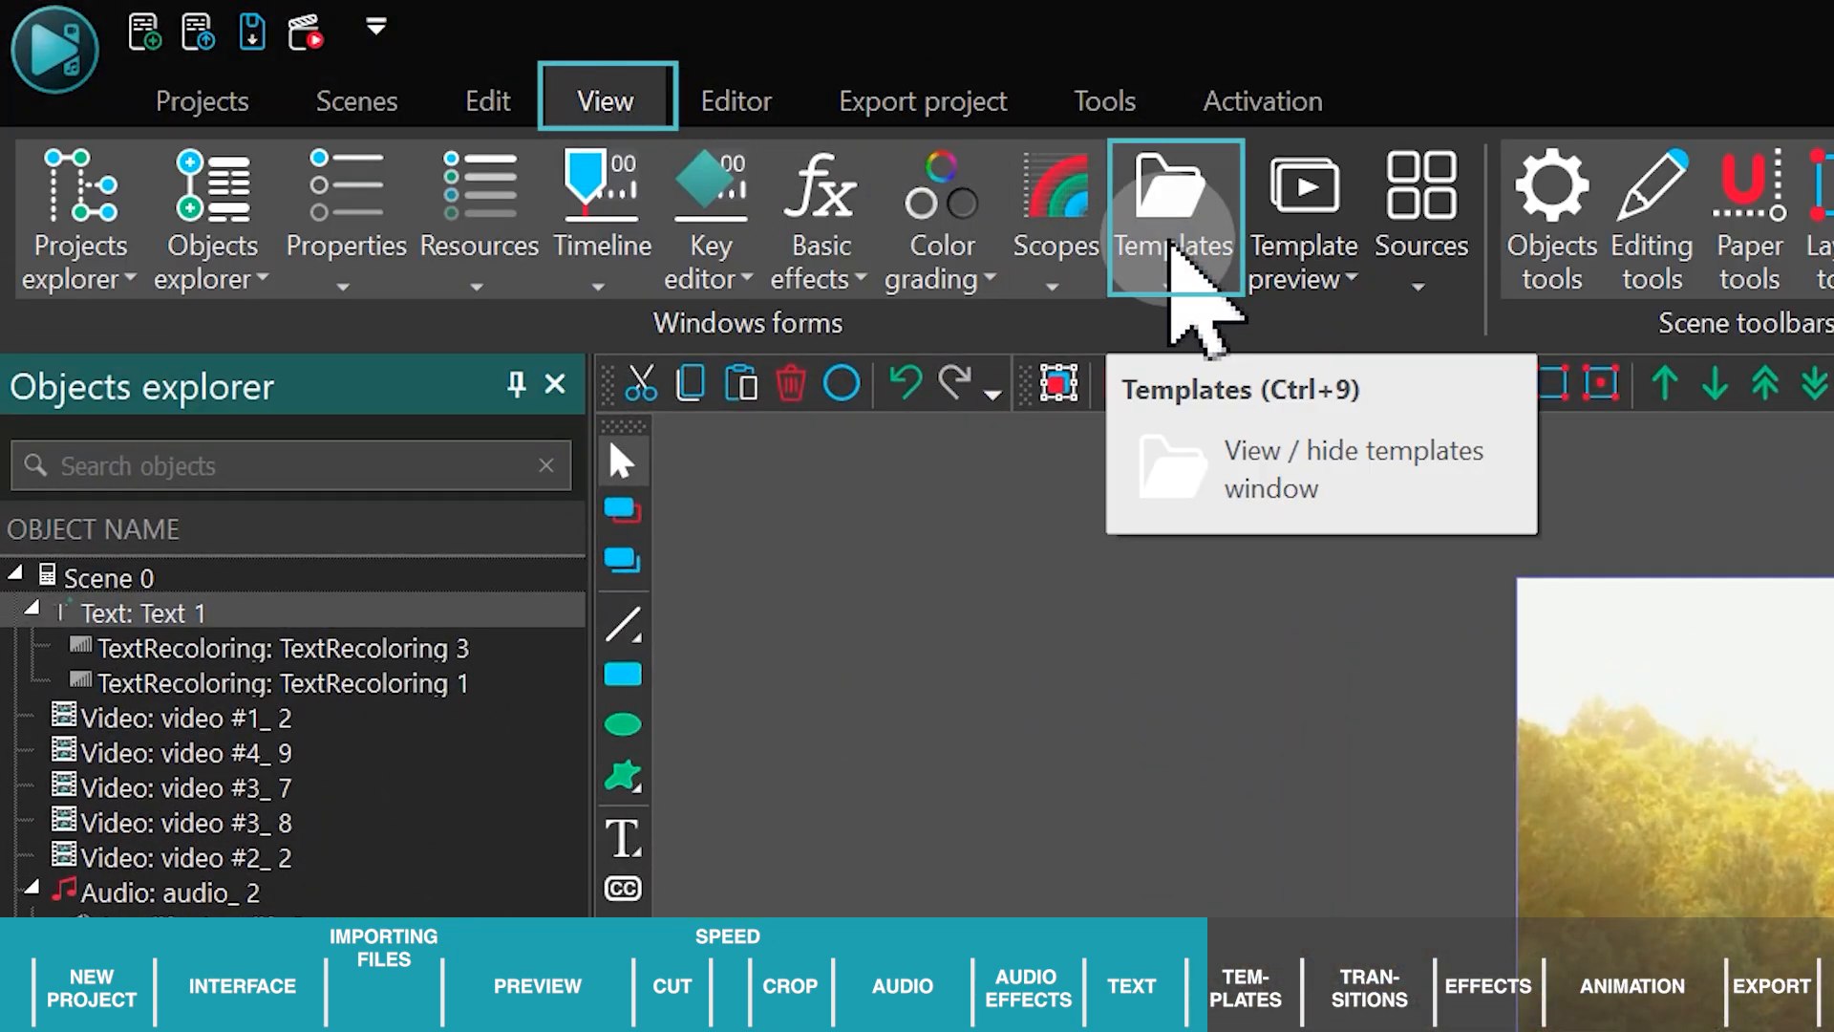
pyautogui.click(1173, 251)
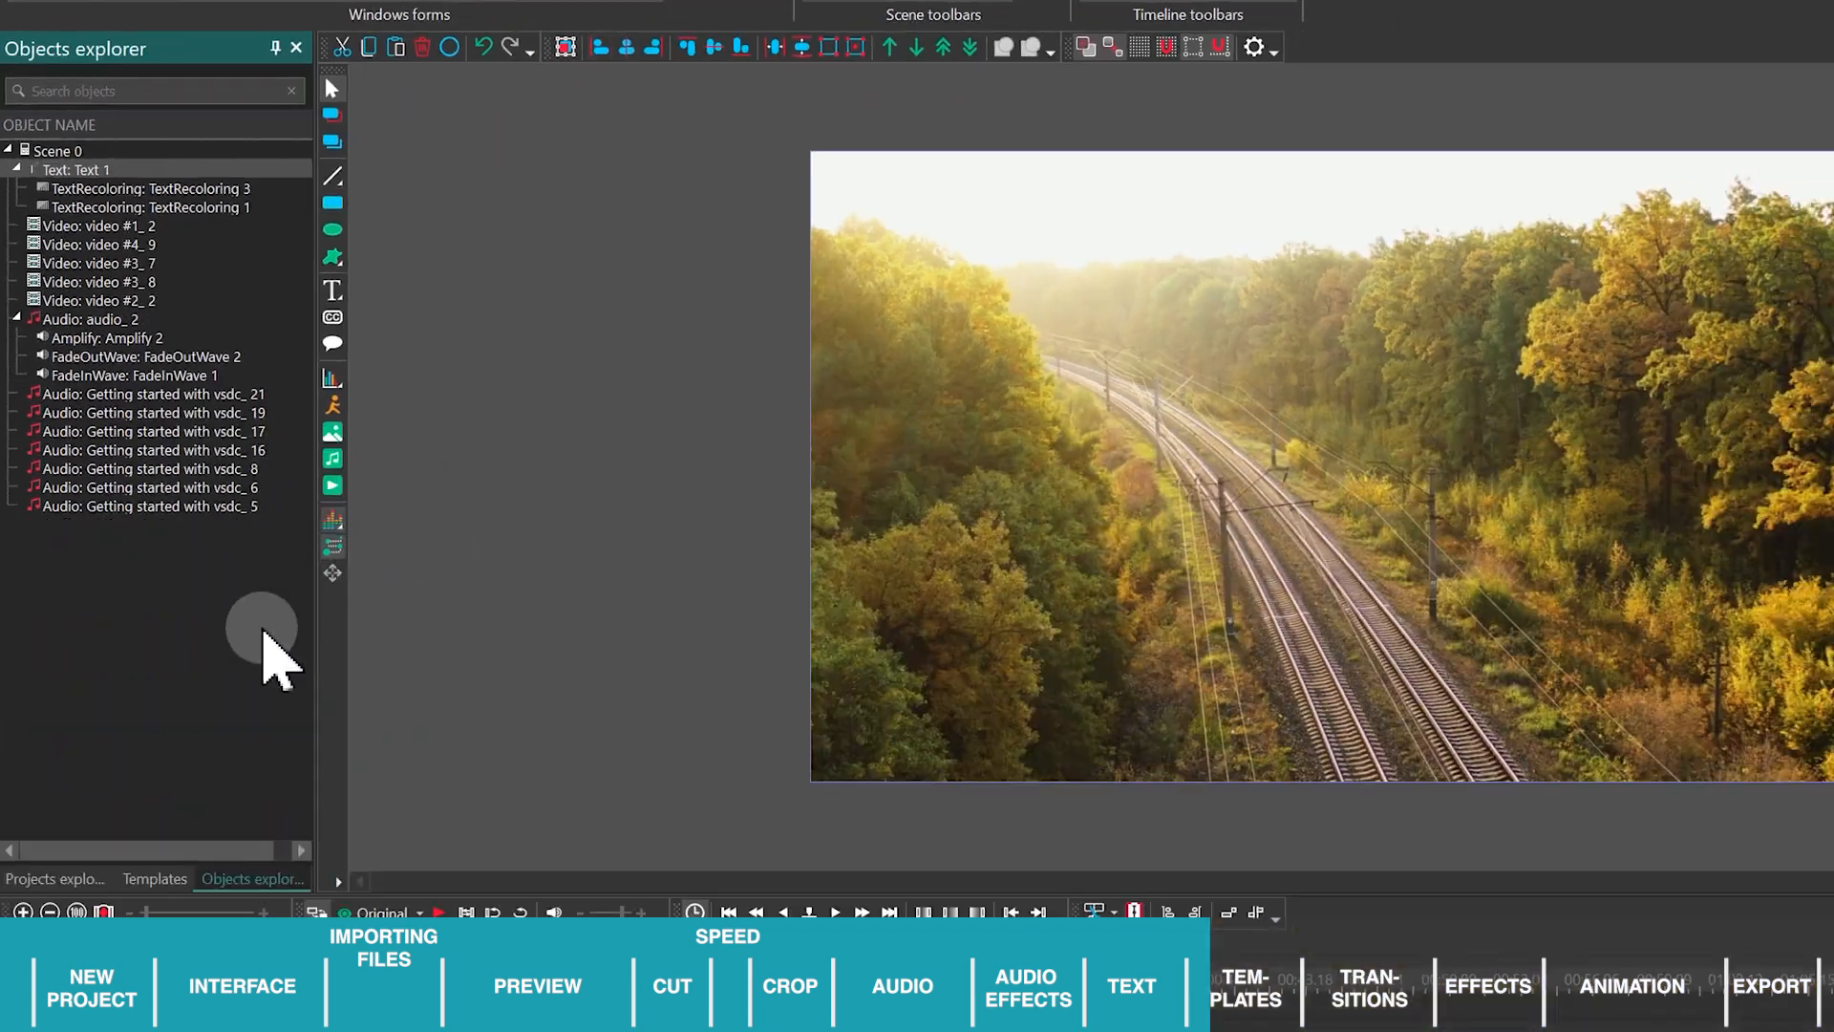
pyautogui.click(149, 879)
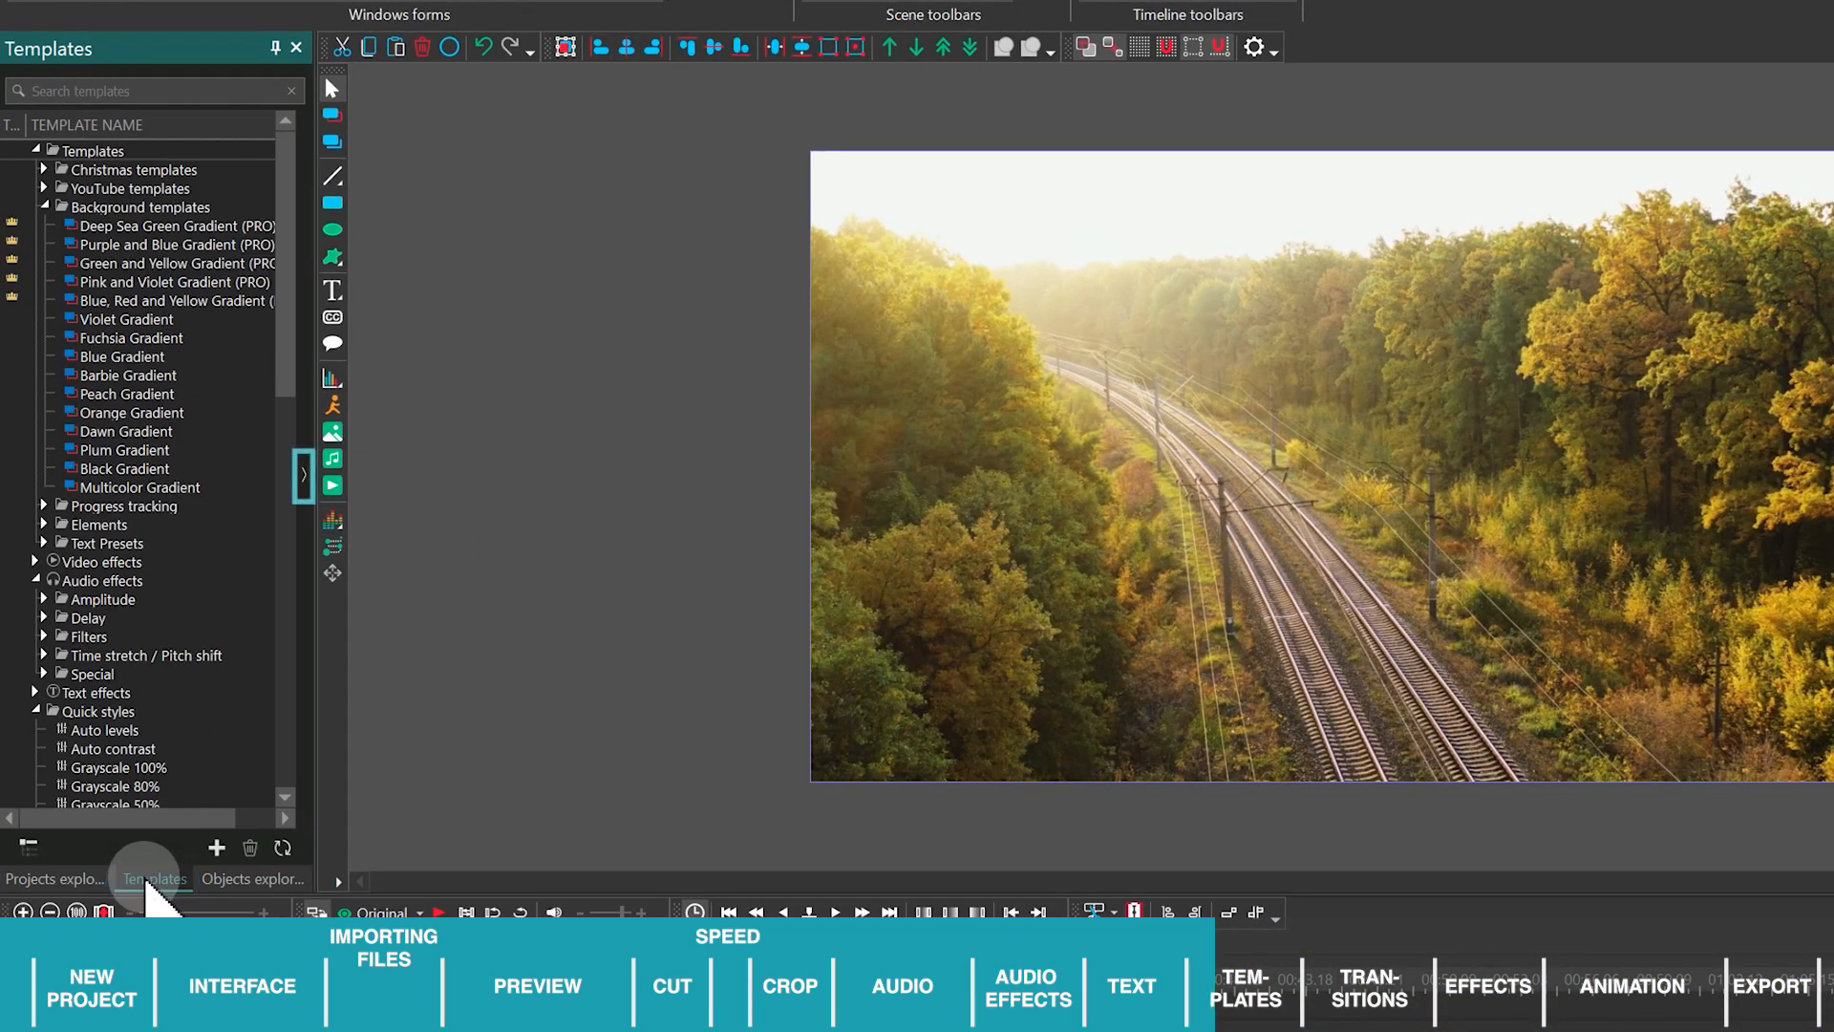
pyautogui.click(304, 478)
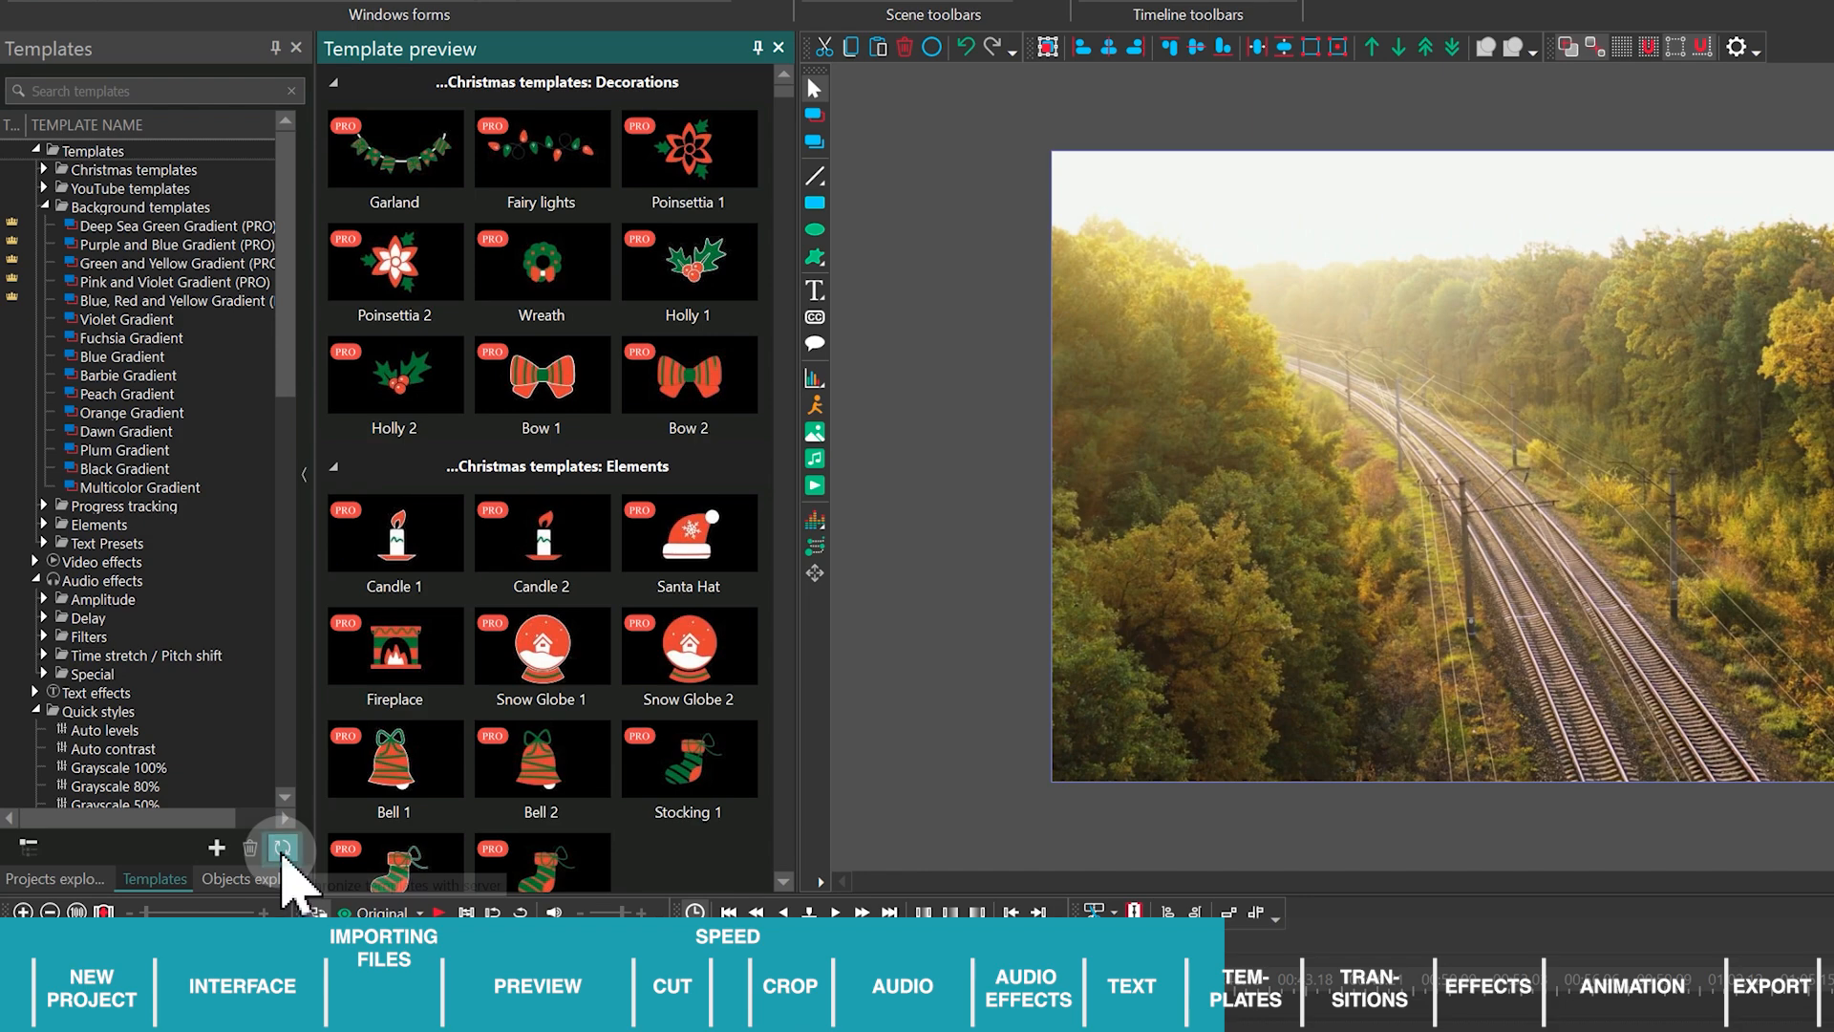
pyautogui.click(282, 851)
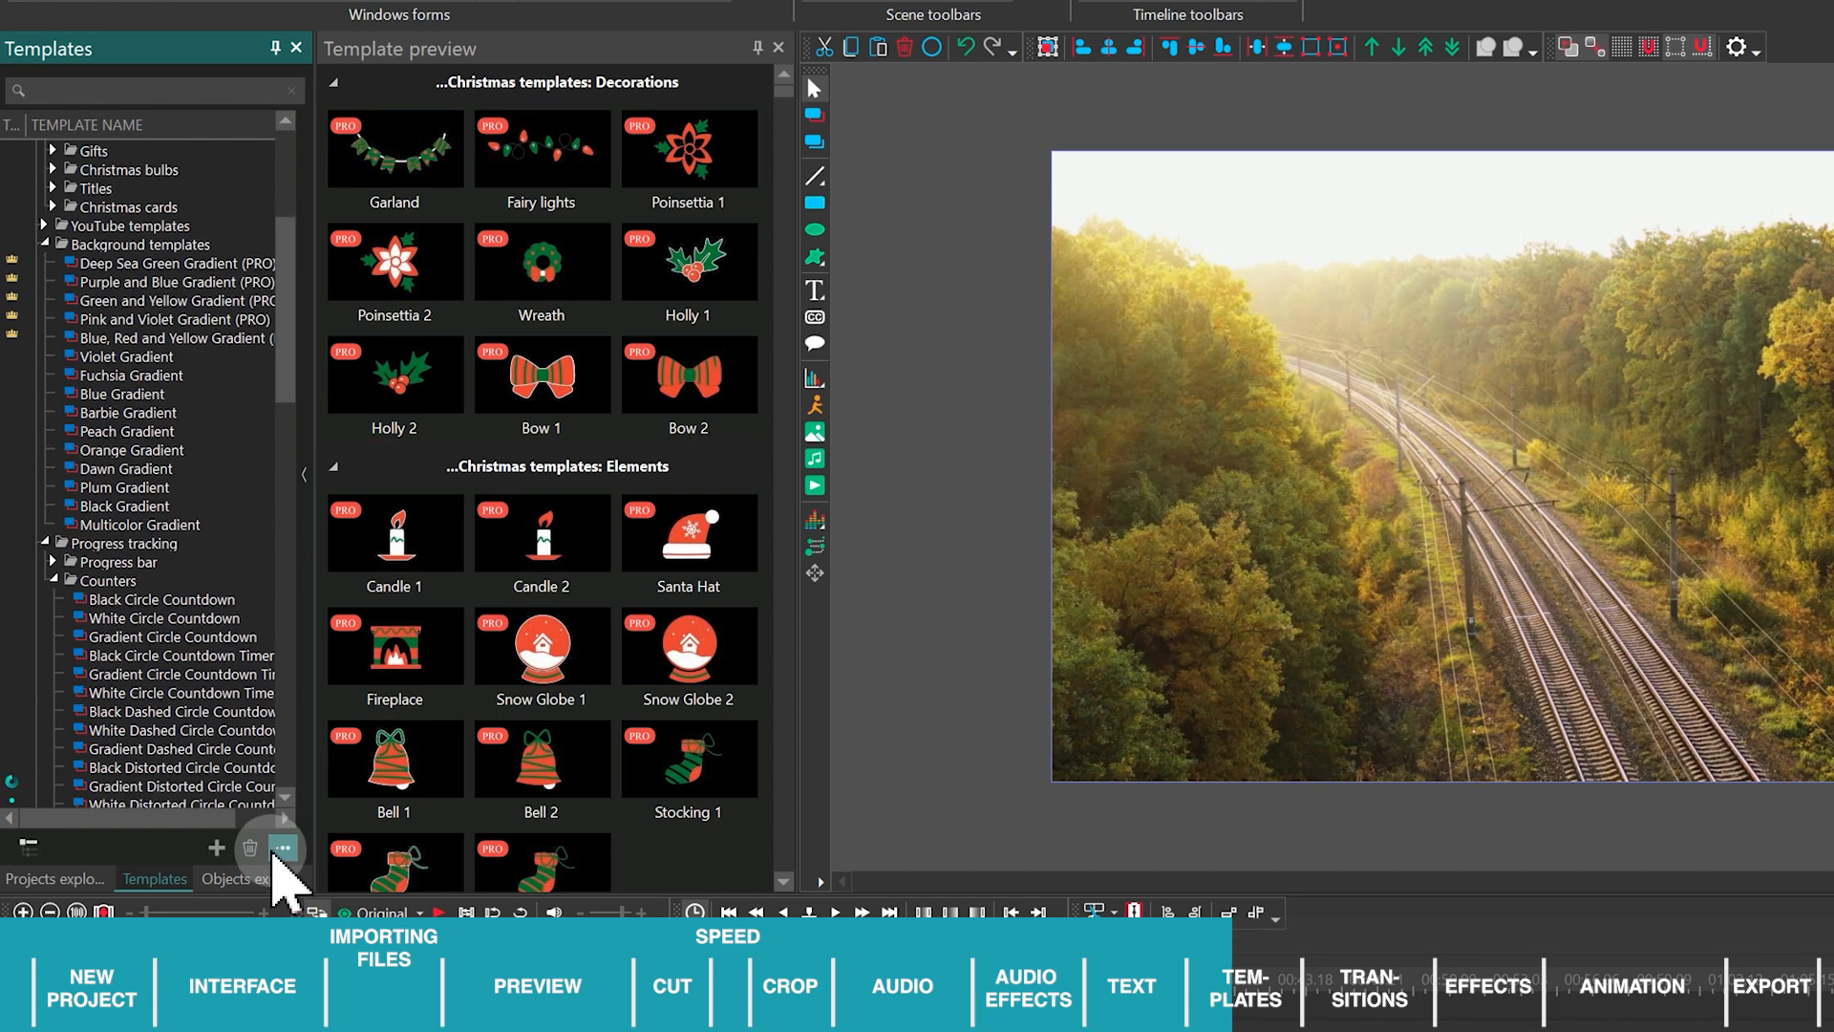
# Add the Text on Bold Lines-3 text preset after the first text on Layer 34 and shorten it to 00:00:05.20.
pyautogui.moveTo(286, 603); pyautogui.dragTo(303, 181)
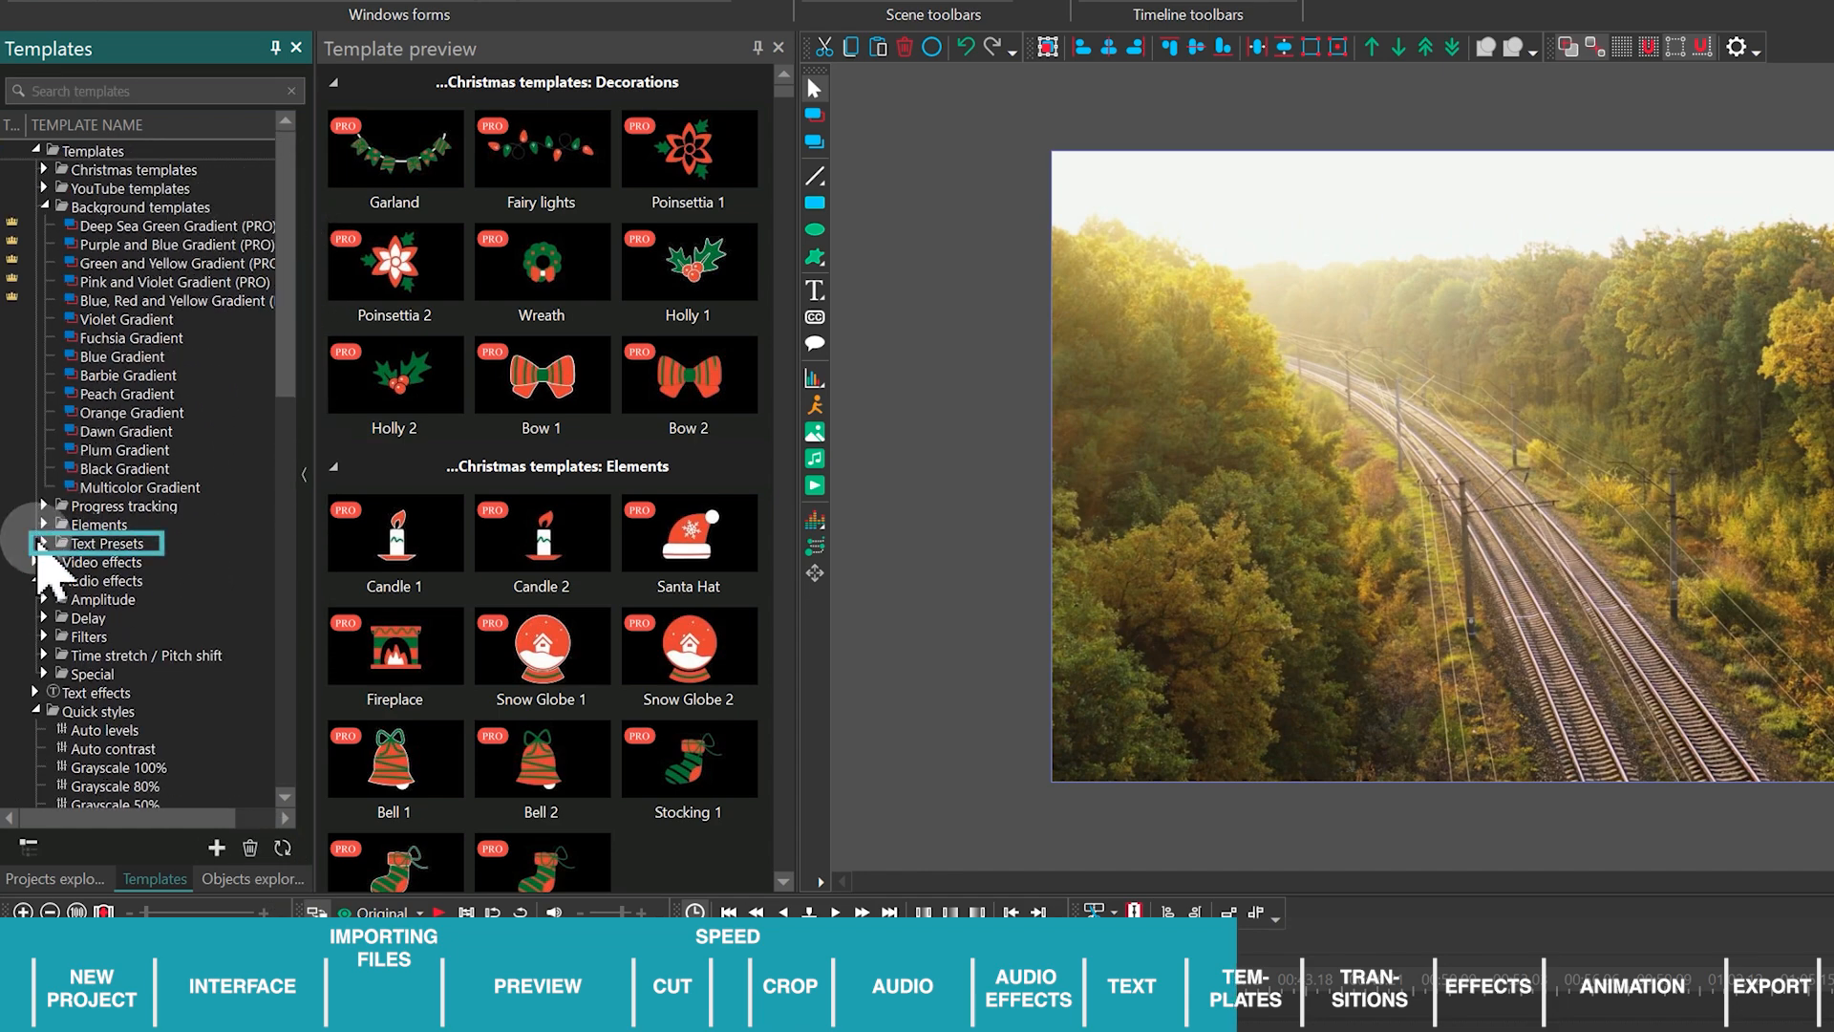
pyautogui.click(42, 553)
pyautogui.click(43, 545)
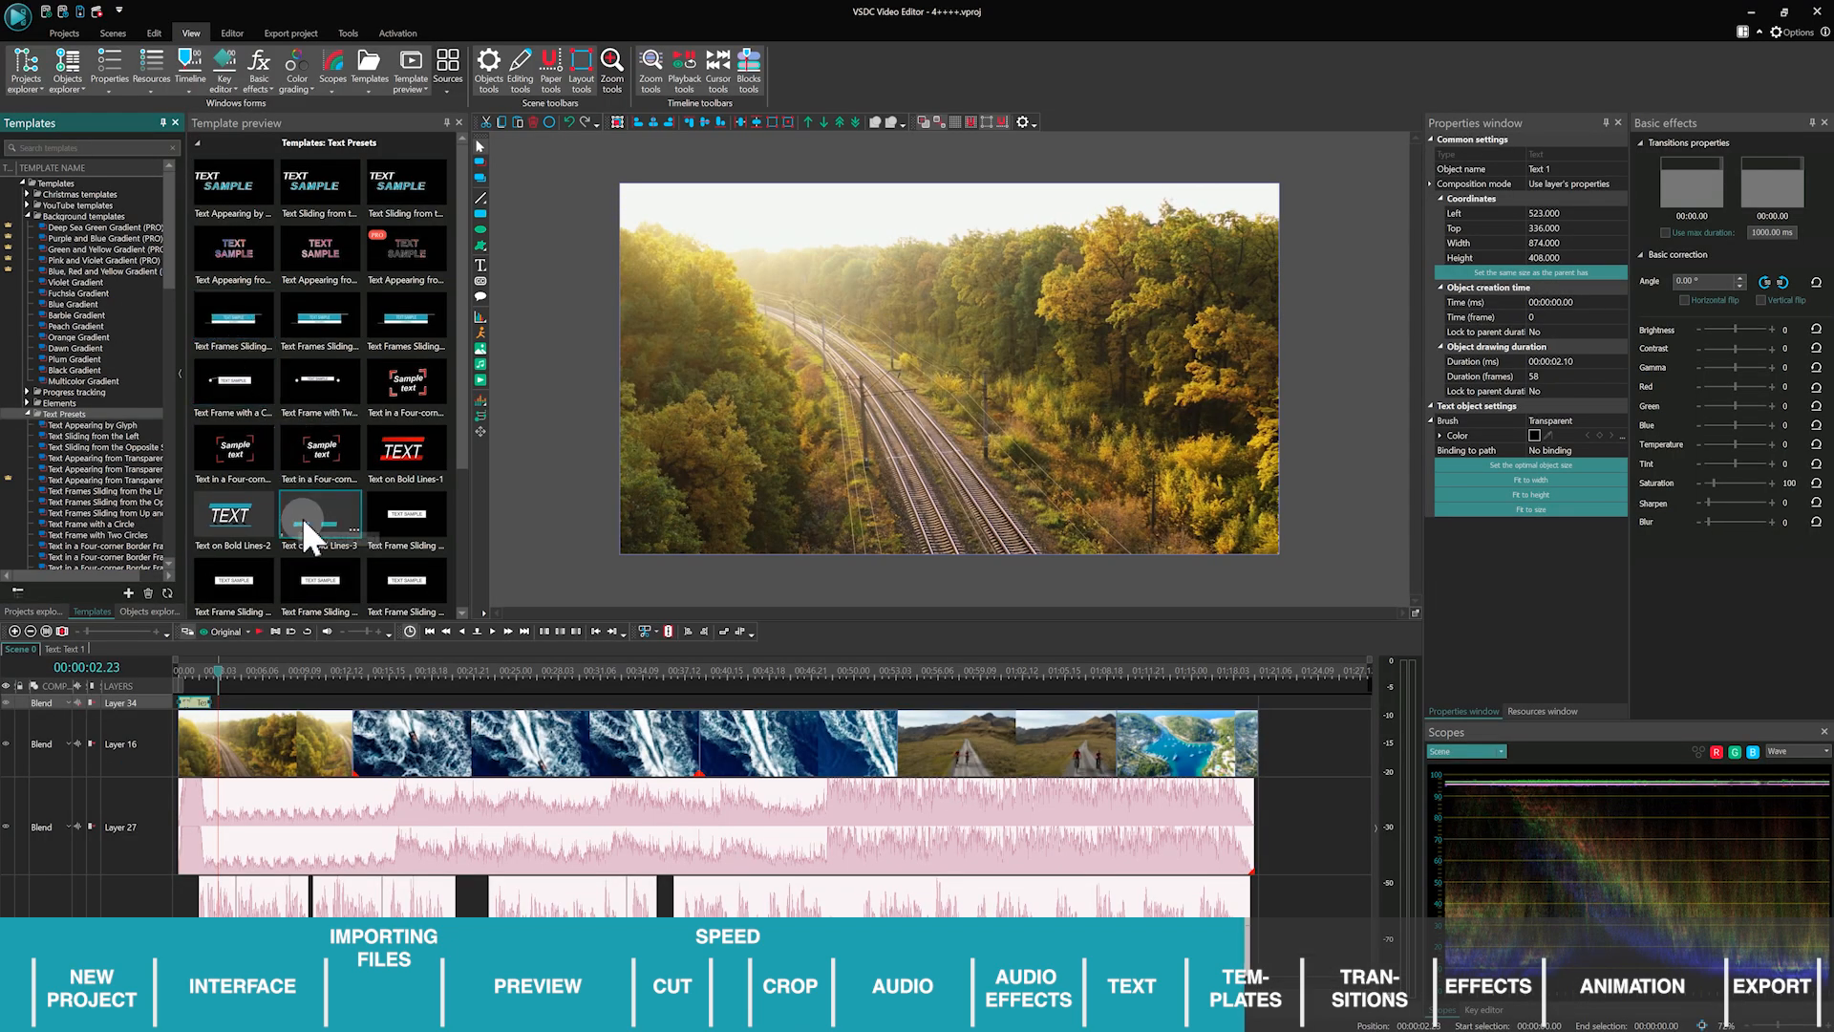
pyautogui.moveTo(304, 514); pyautogui.dragTo(283, 716)
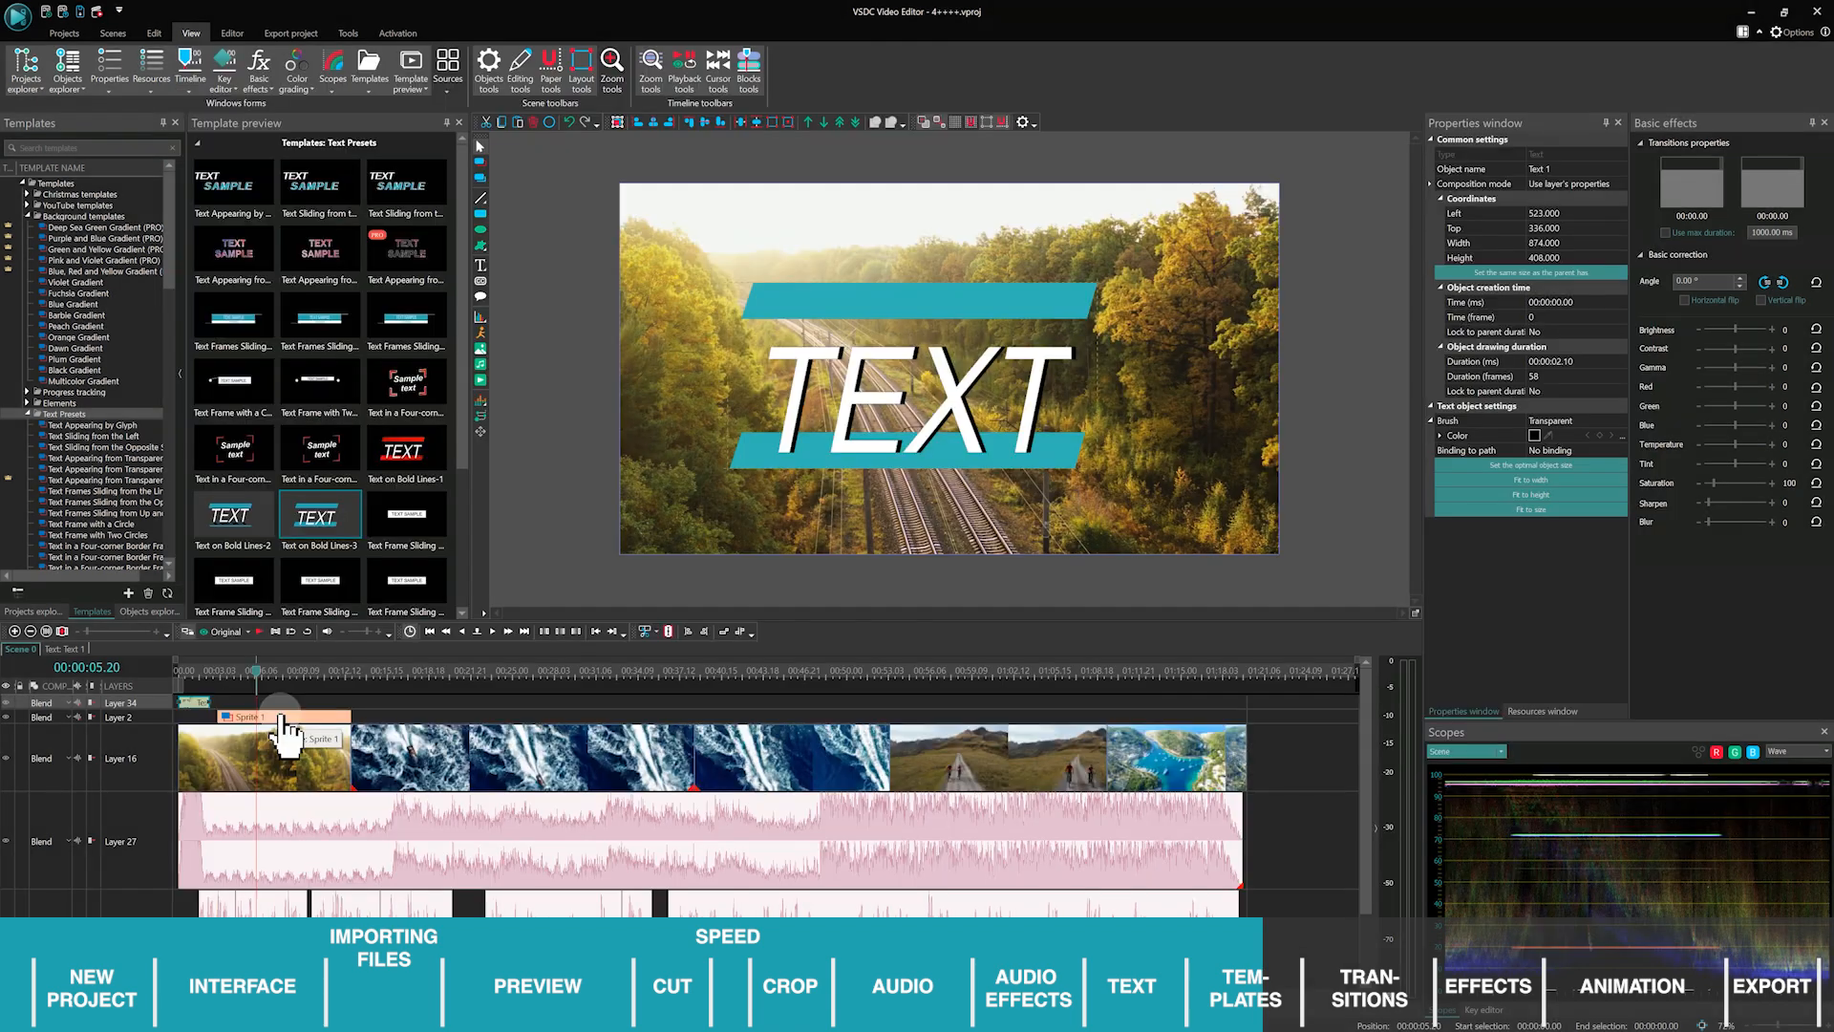
pyautogui.moveTo(282, 719); pyautogui.dragTo(282, 703)
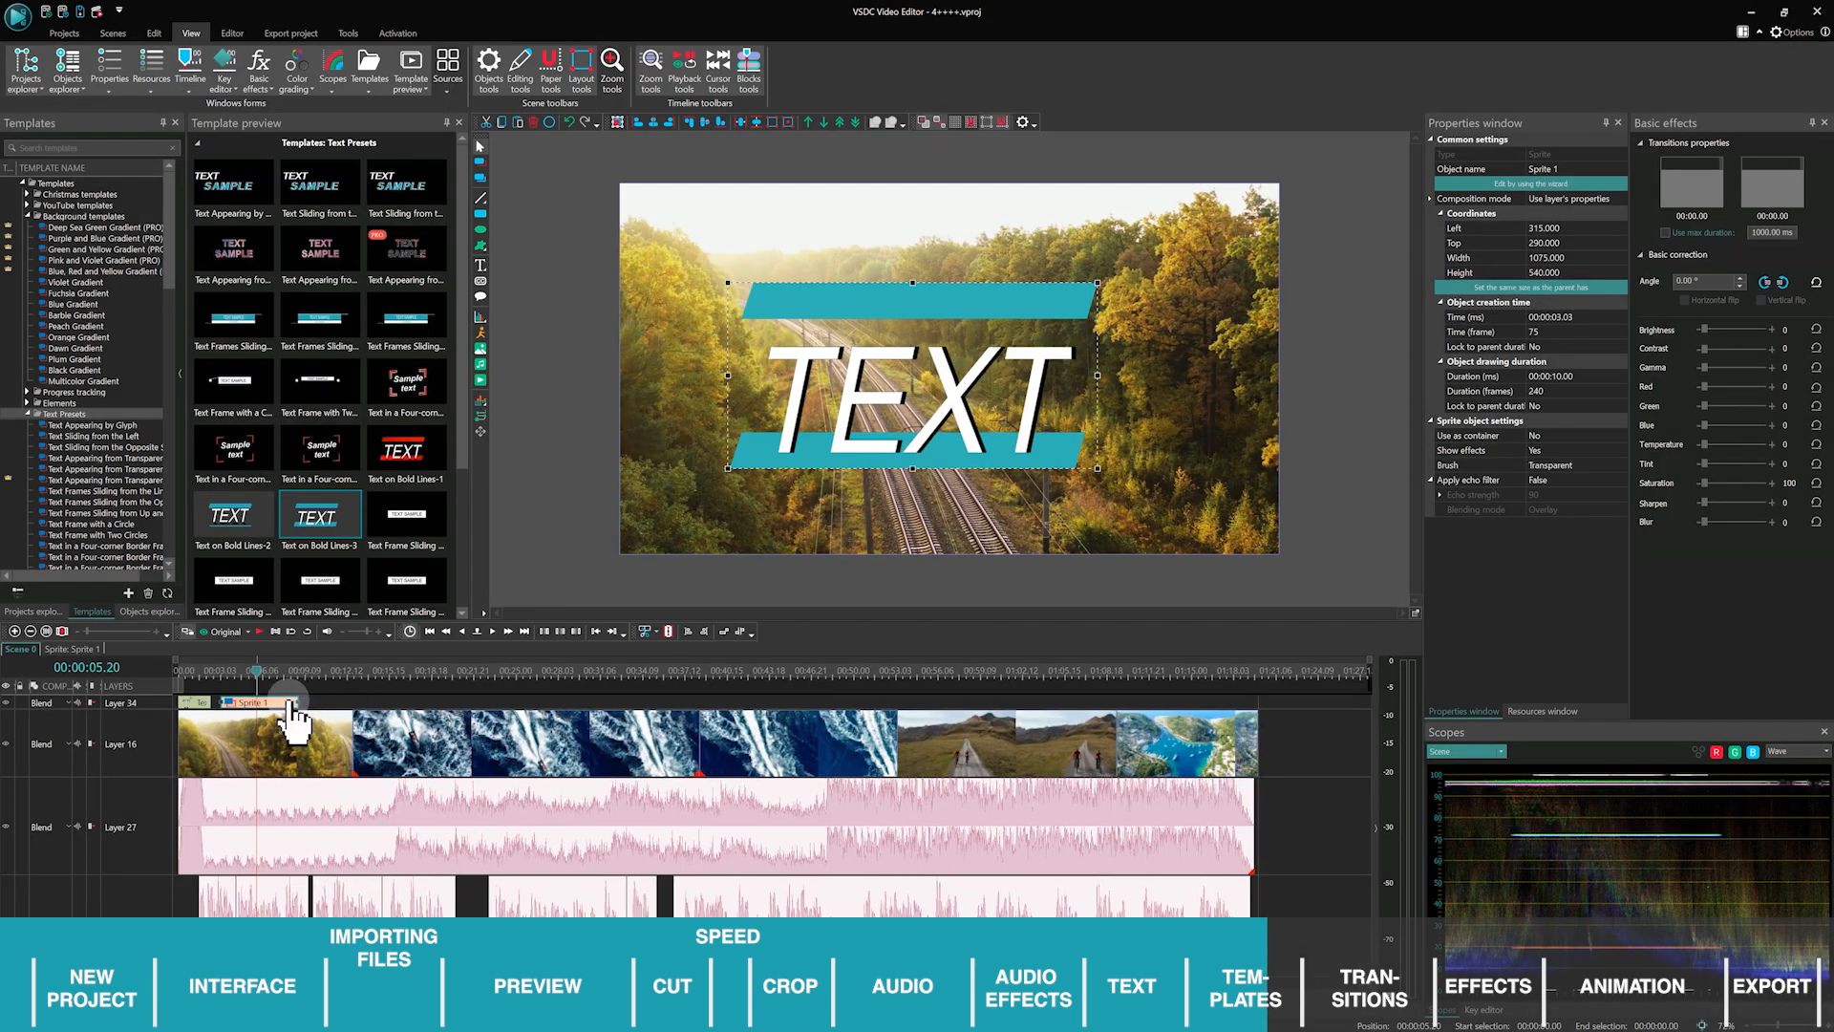
# Reposition the bold-lines title in the preview and centre it horizontally and vertically in the frame.
pyautogui.click(229, 674)
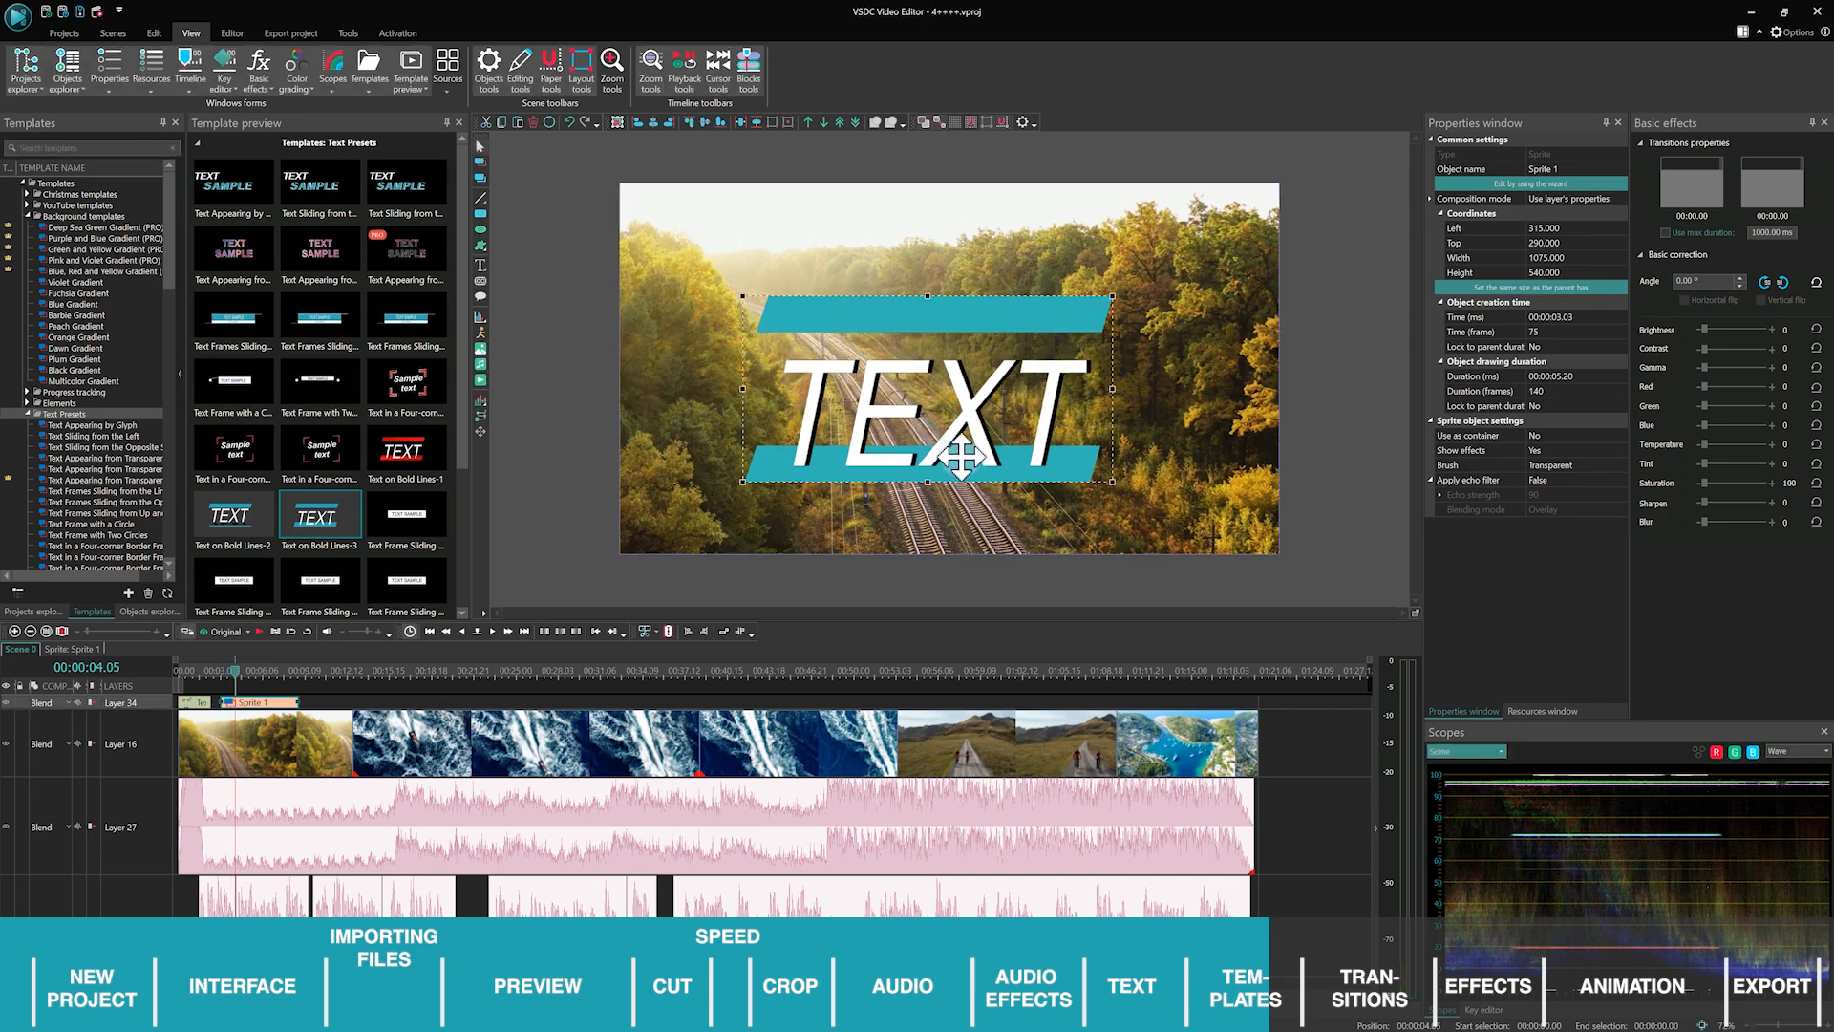
pyautogui.moveTo(960, 459); pyautogui.dragTo(832, 506)
pyautogui.click(704, 121)
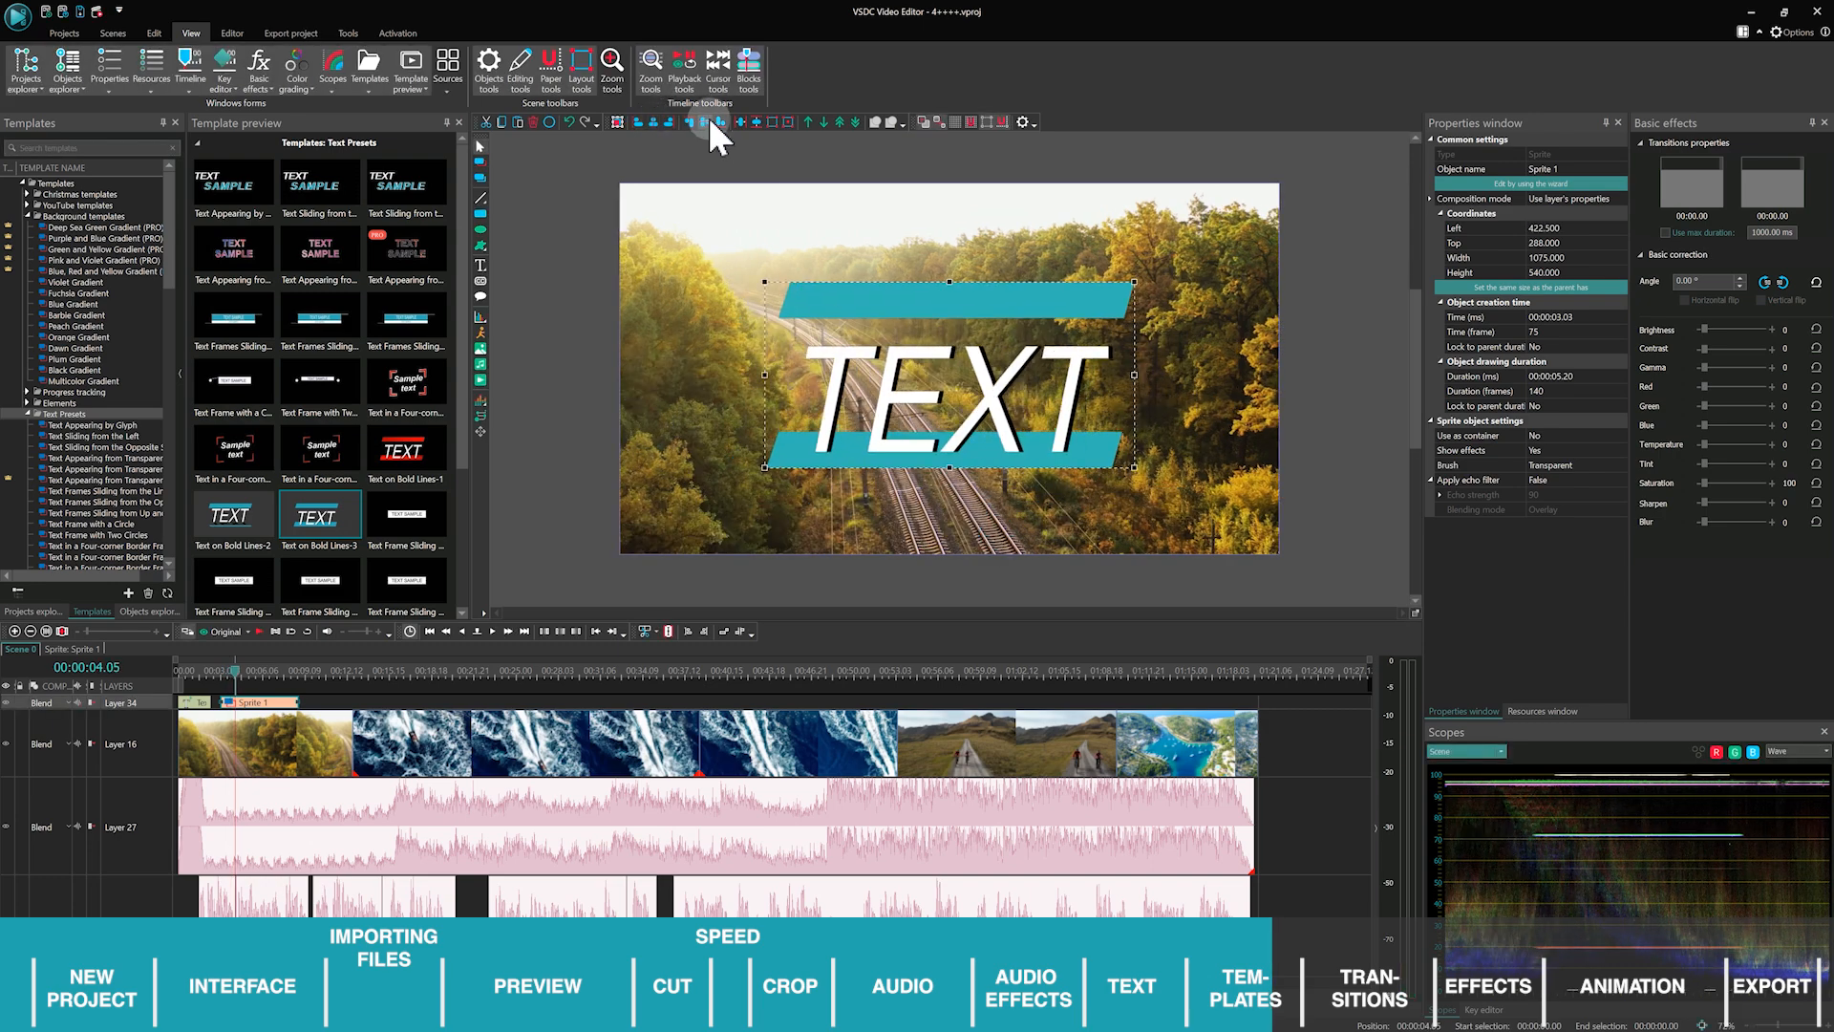
pyautogui.click(710, 121)
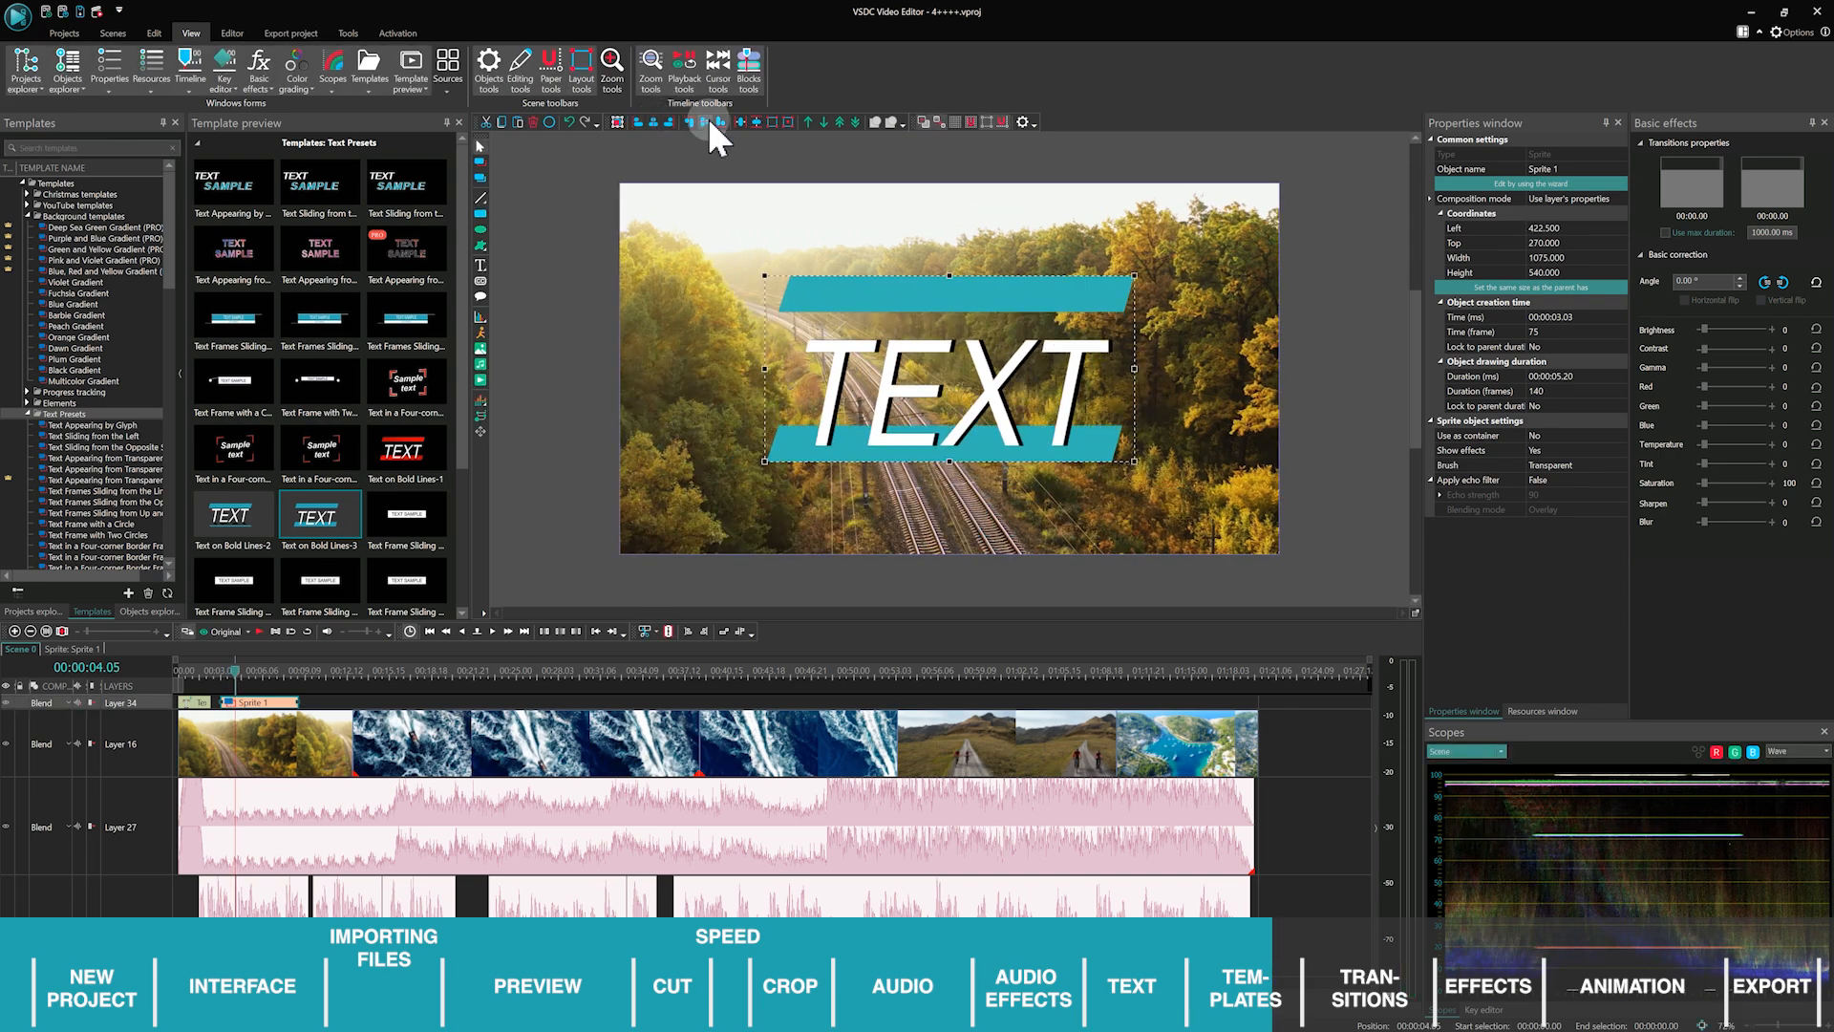
# Replace the placeholder wording inside the bold-lines title with VSDC and return to the main scene.
pyautogui.doubleClick(892, 374)
pyautogui.click(892, 375)
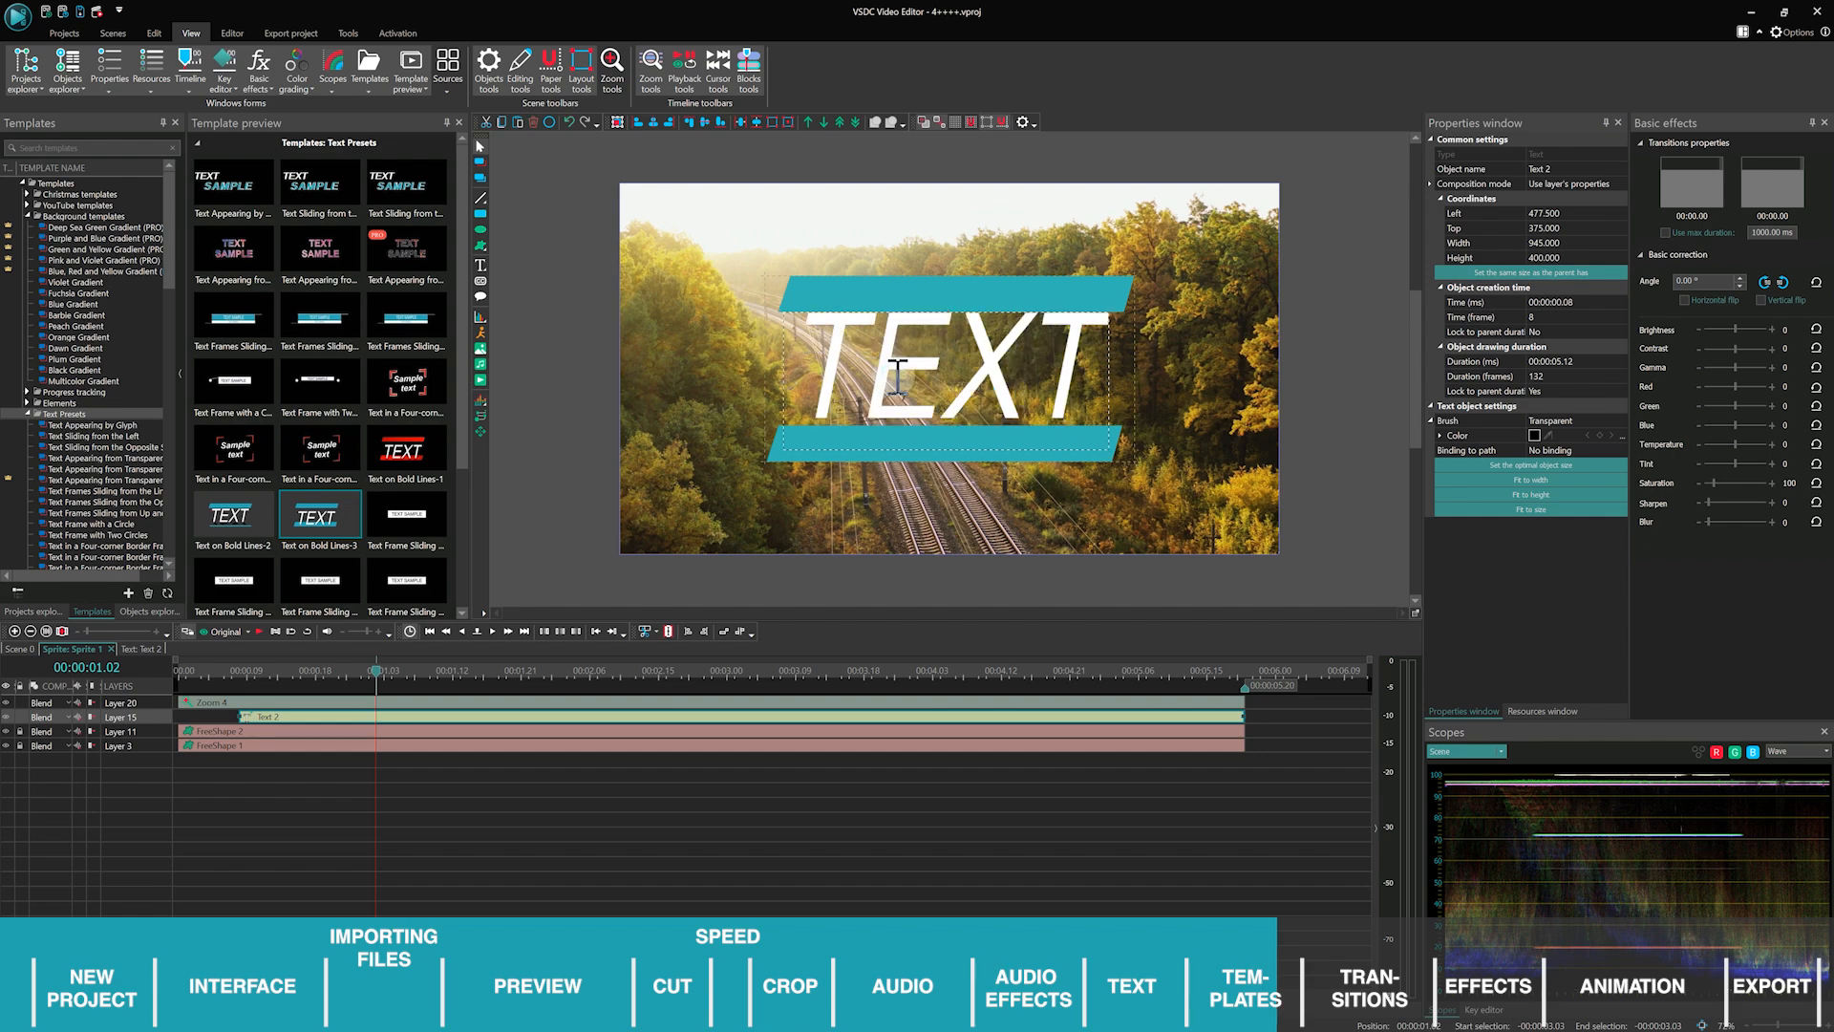
pyautogui.doubleClick(898, 375)
pyautogui.write('VSDC')
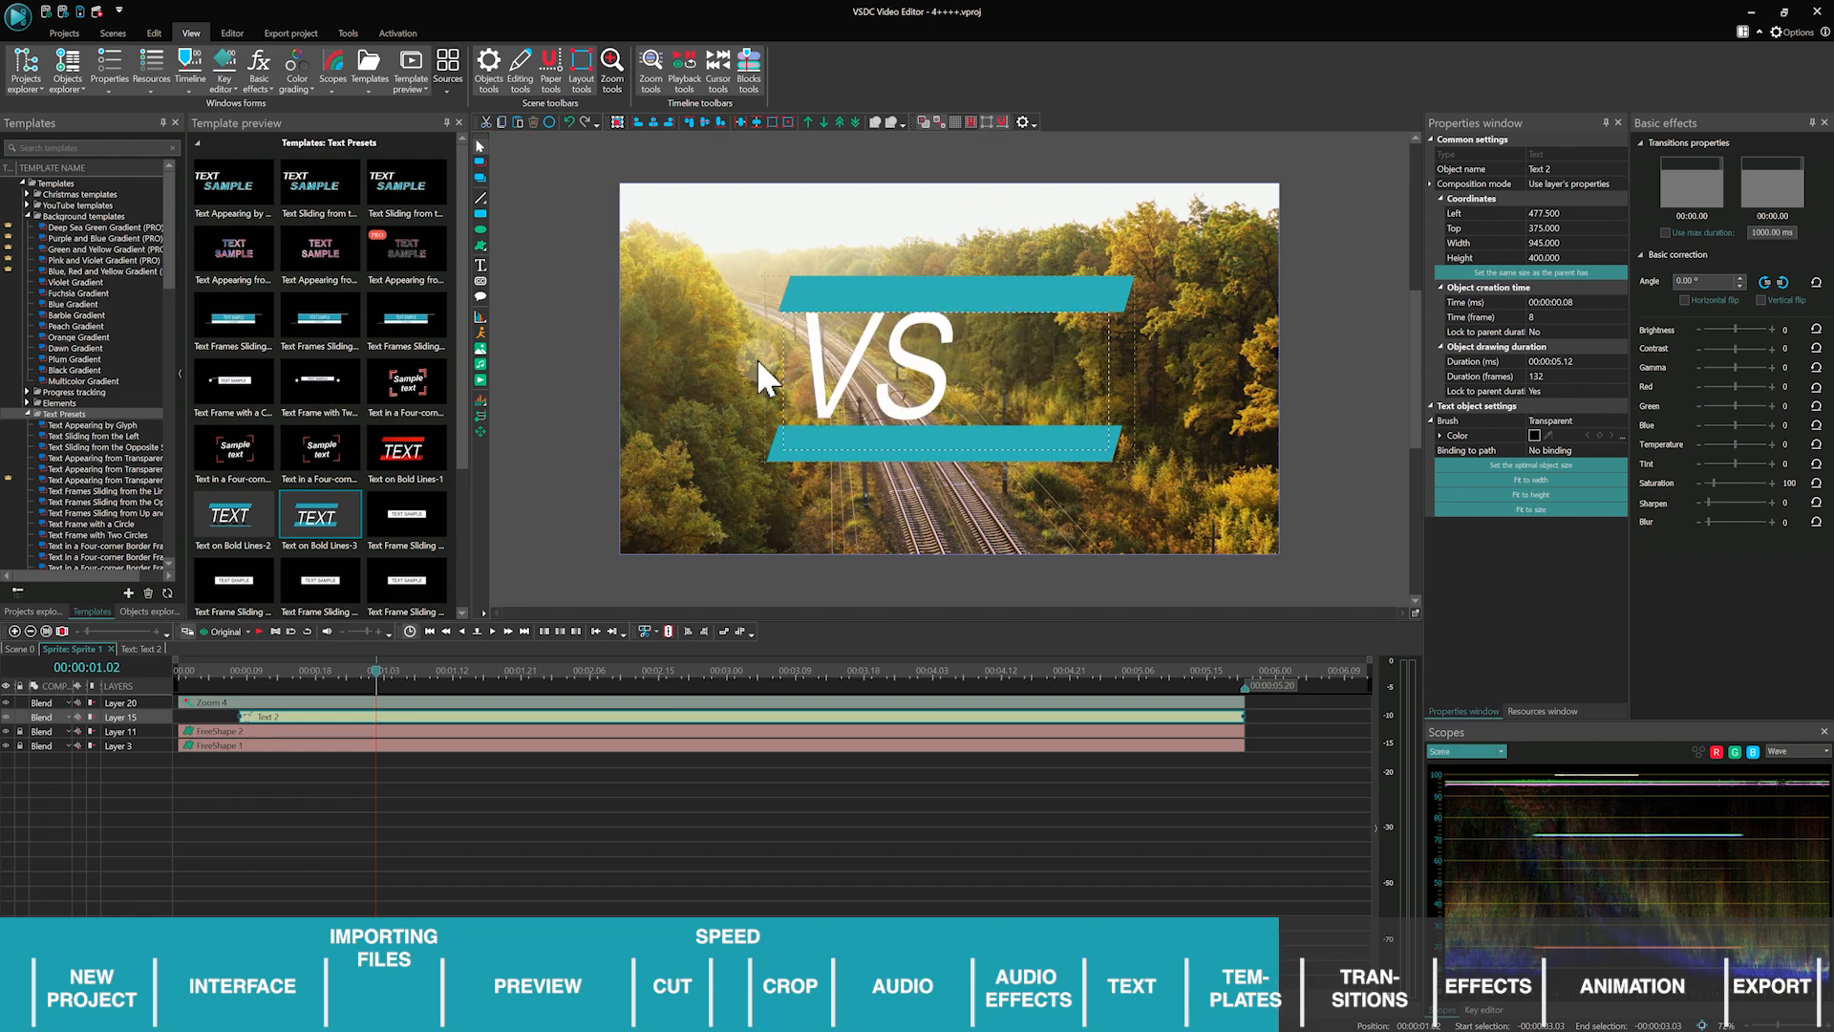
pyautogui.doubleClick(849, 838)
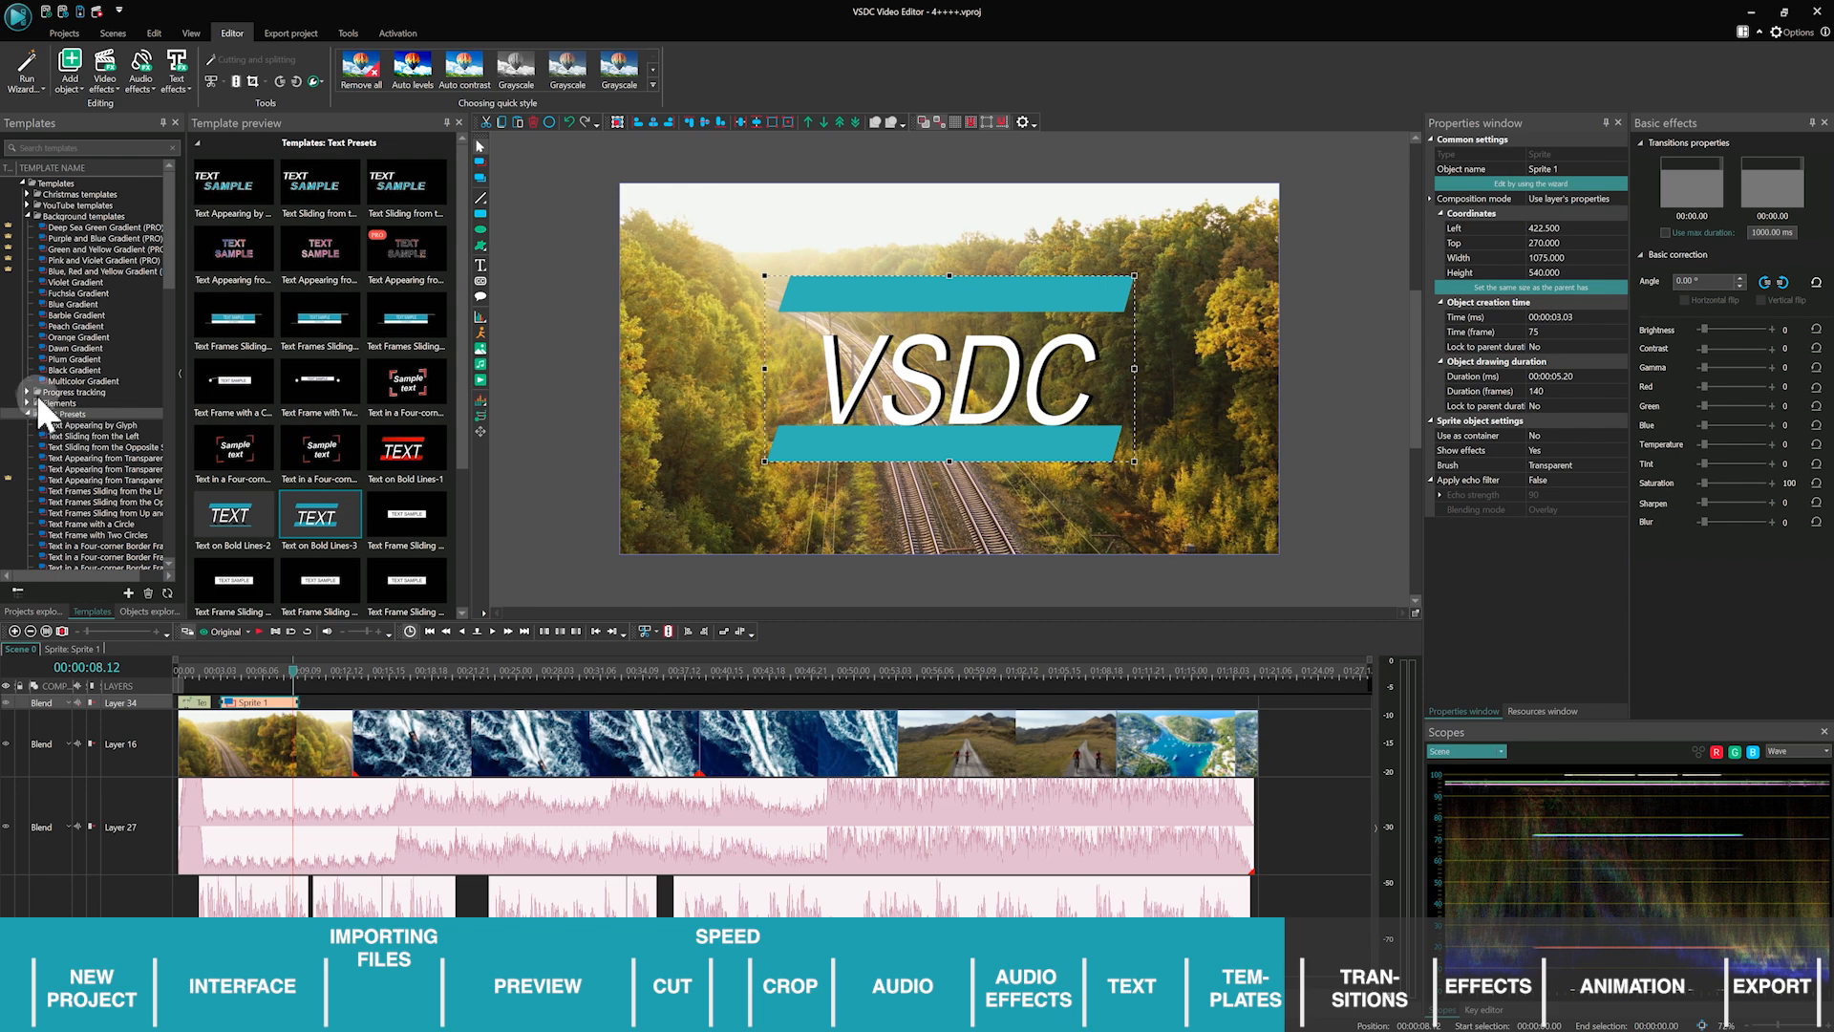
# Add the Loading Circle element after the title, starting at 00:00:10.01 and lasting 00:00:05.04, and preview it.
pyautogui.click(27, 401)
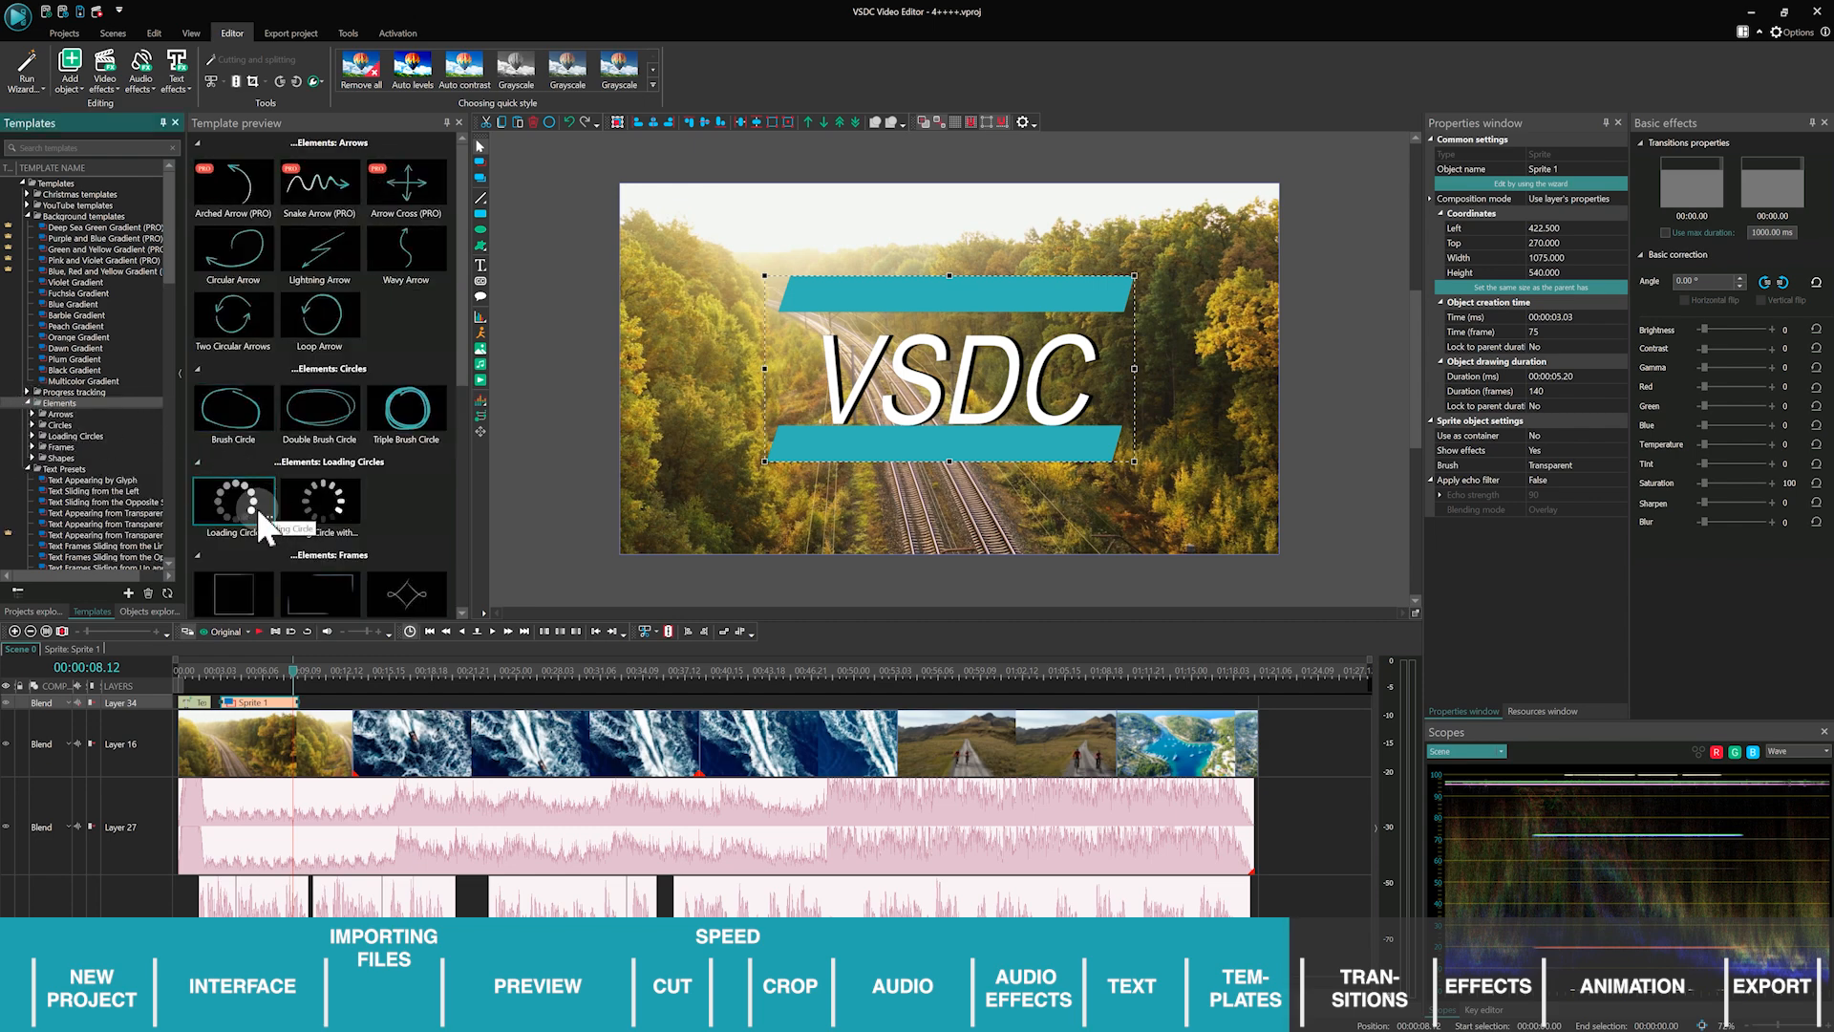
pyautogui.moveTo(251, 503); pyautogui.dragTo(500, 701)
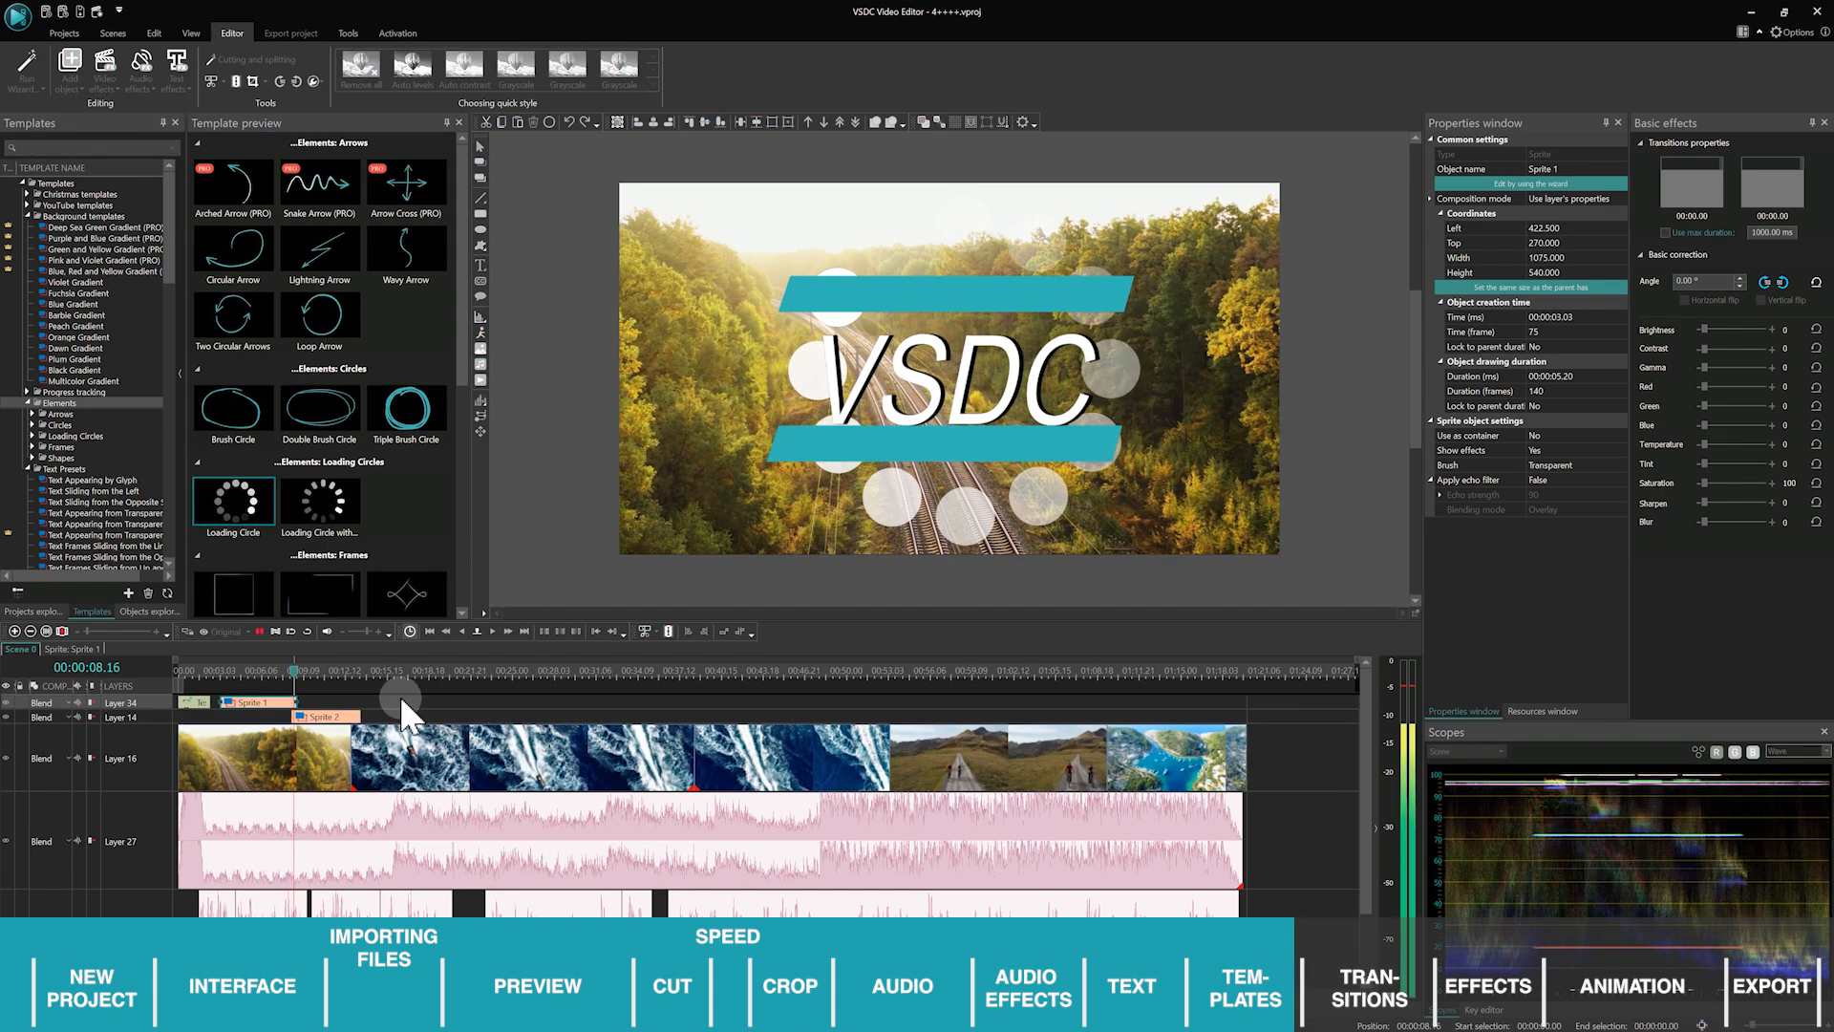
pyautogui.click(349, 717)
pyautogui.moveTo(350, 731); pyautogui.dragTo(375, 719)
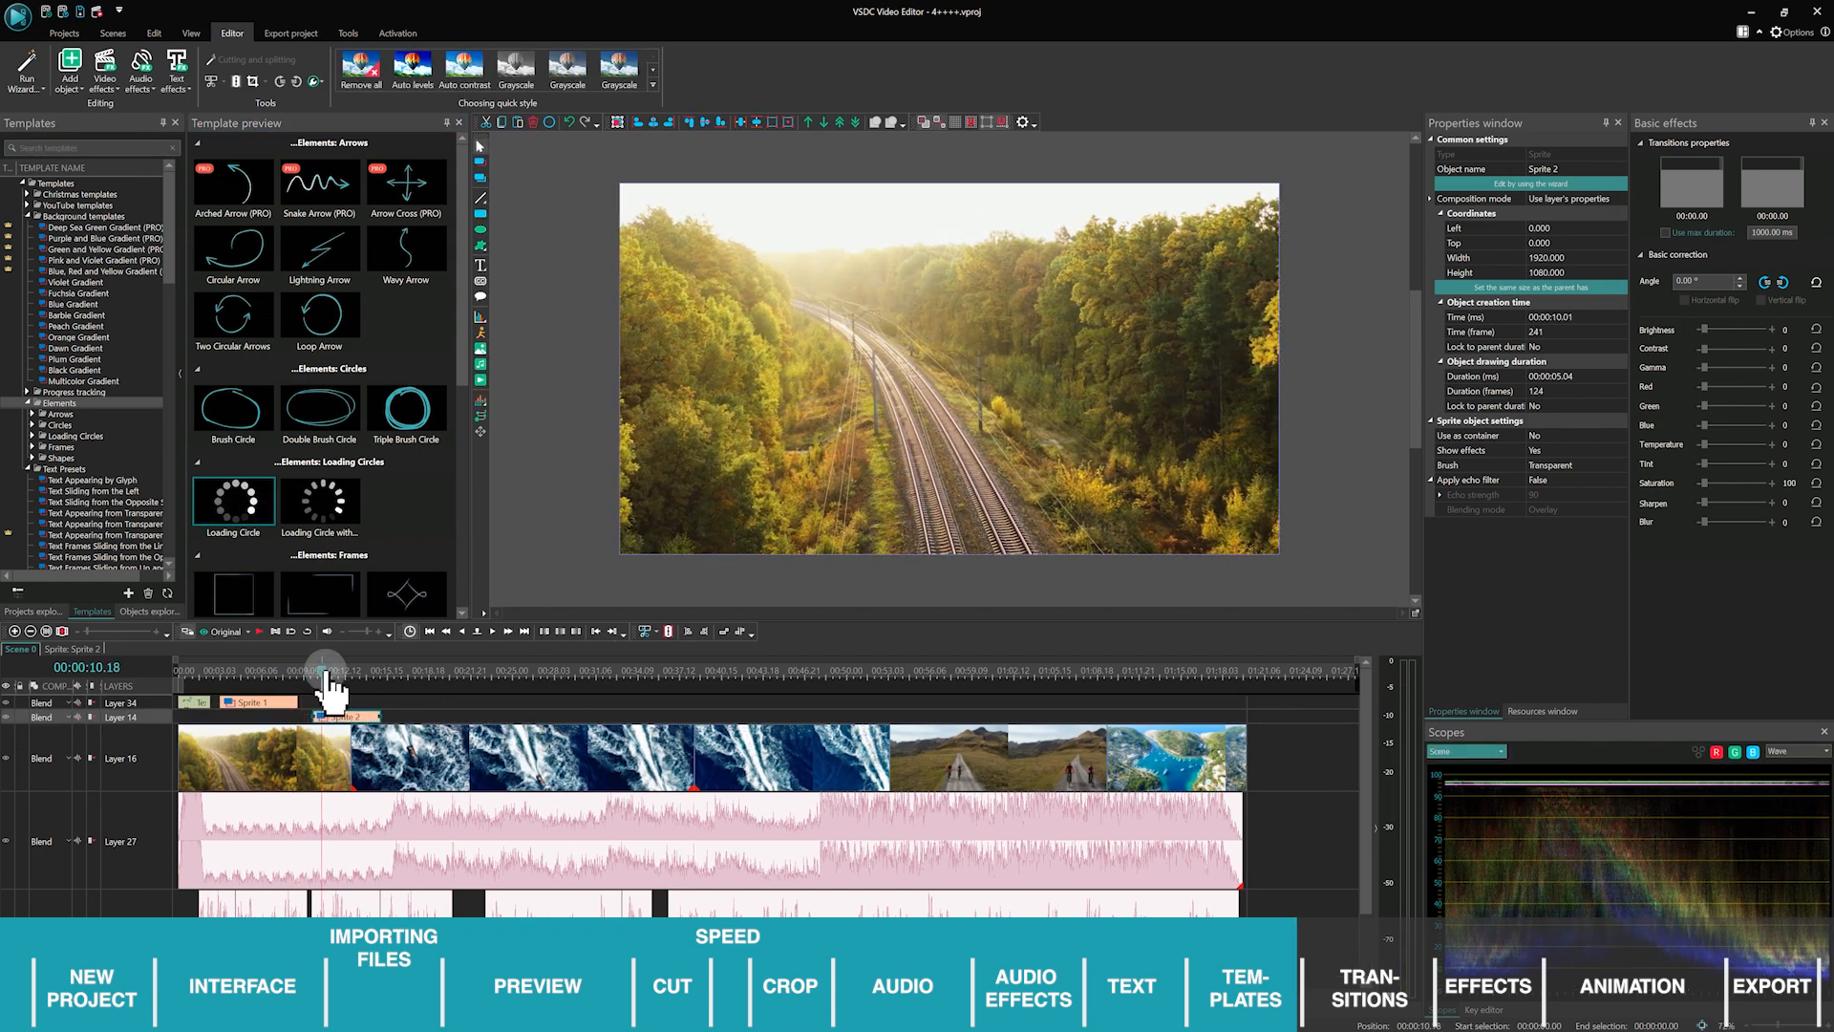
pyautogui.press('space')
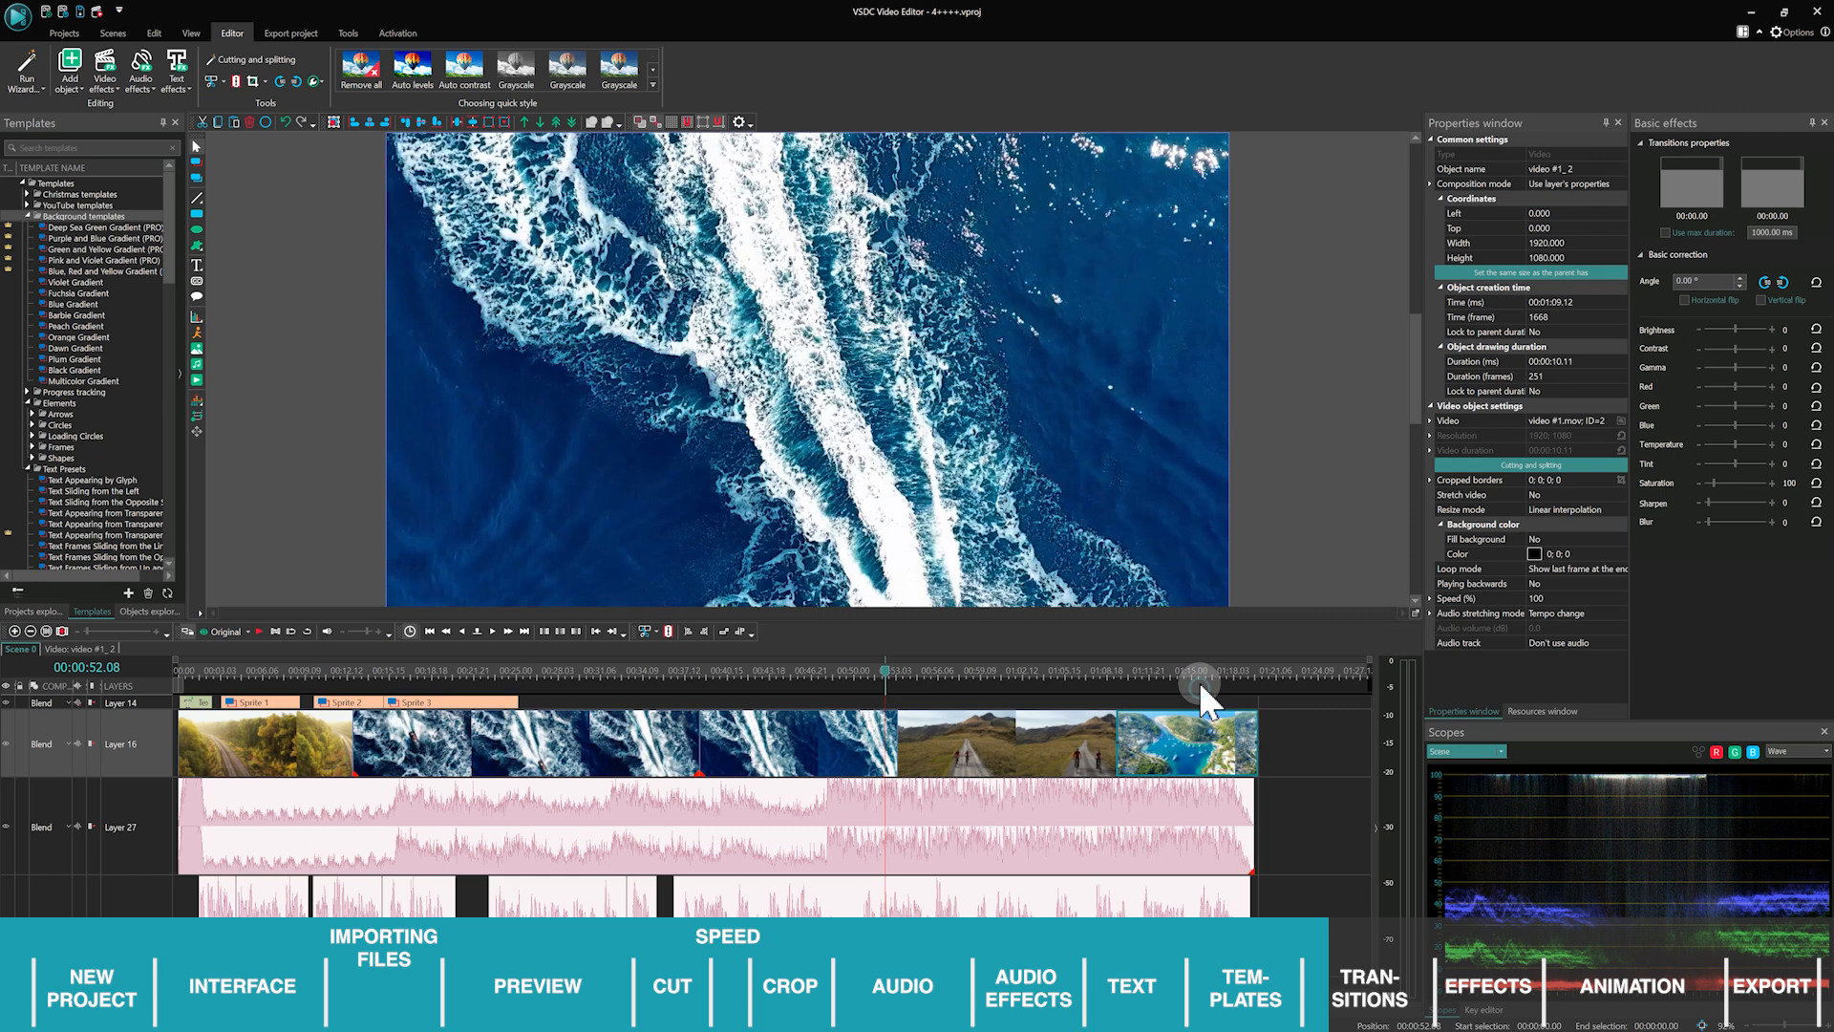
# Add a Fade Out transparency effect inside the last video clip, placed to the end of scene on a new layer with a duration of 00:00:00.23.
pyautogui.doubleClick(1195, 732)
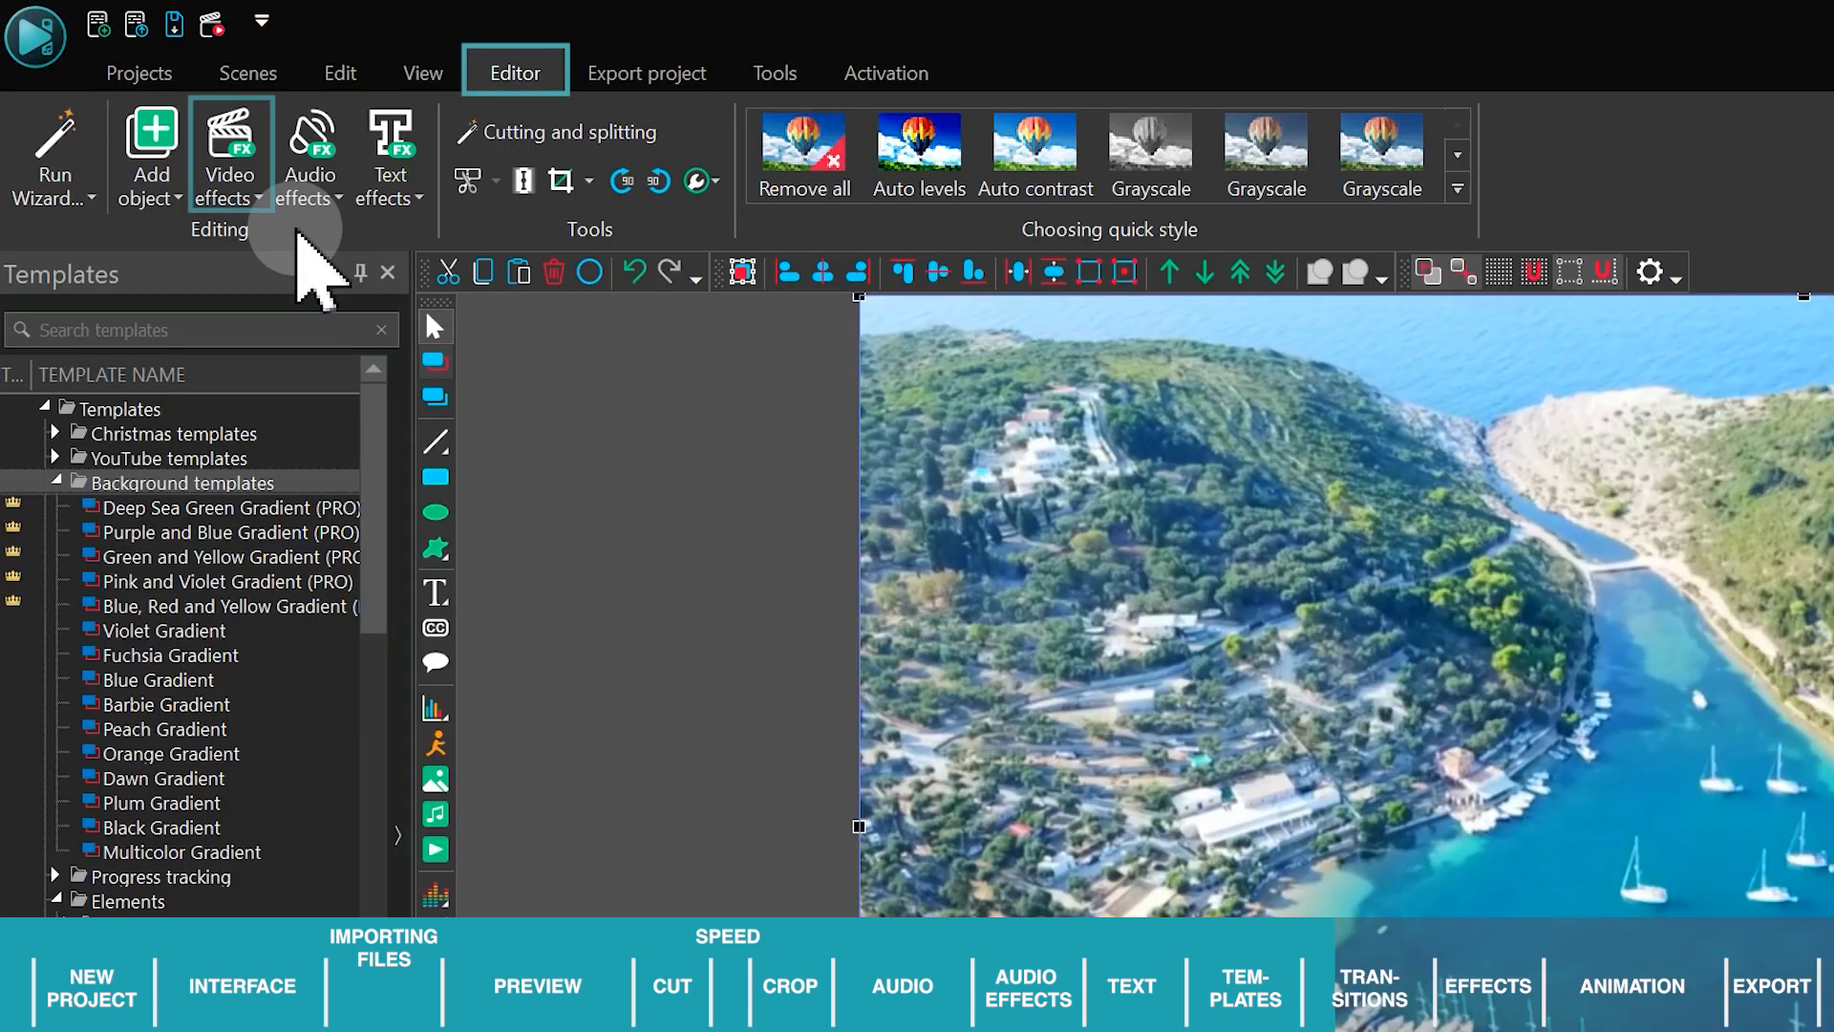
pyautogui.click(232, 193)
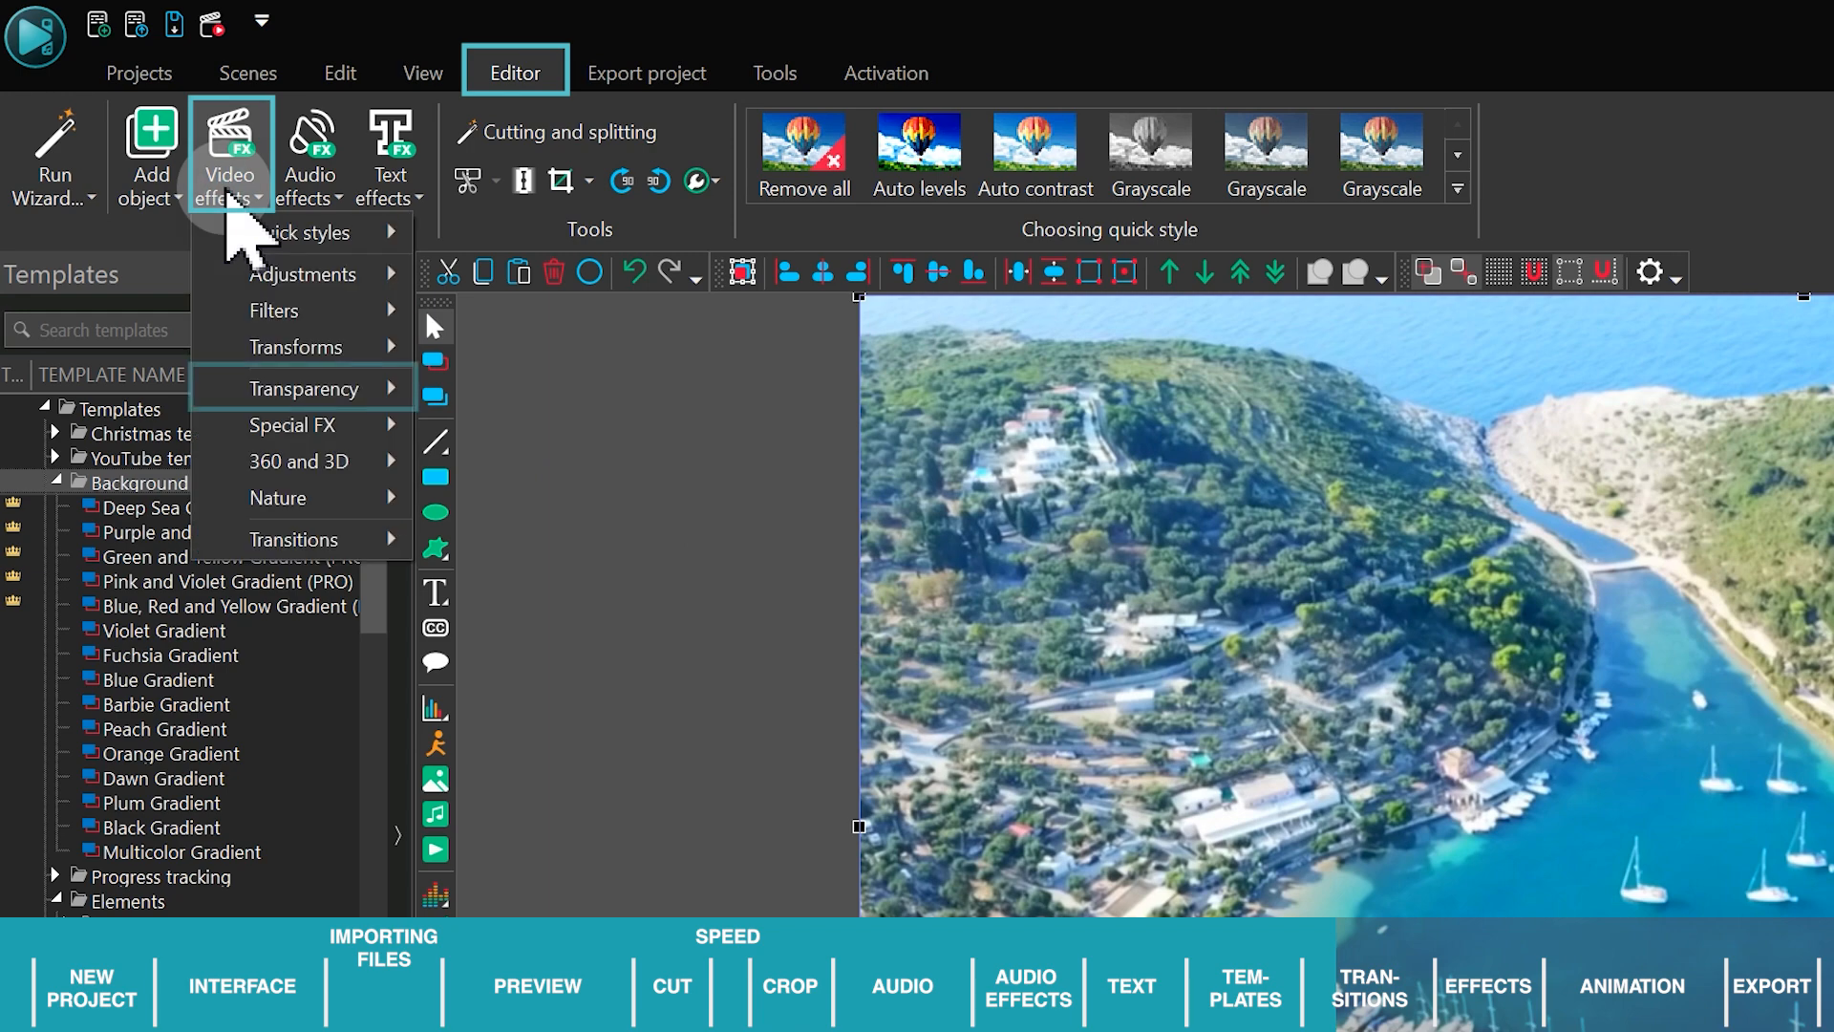
pyautogui.moveTo(358, 376)
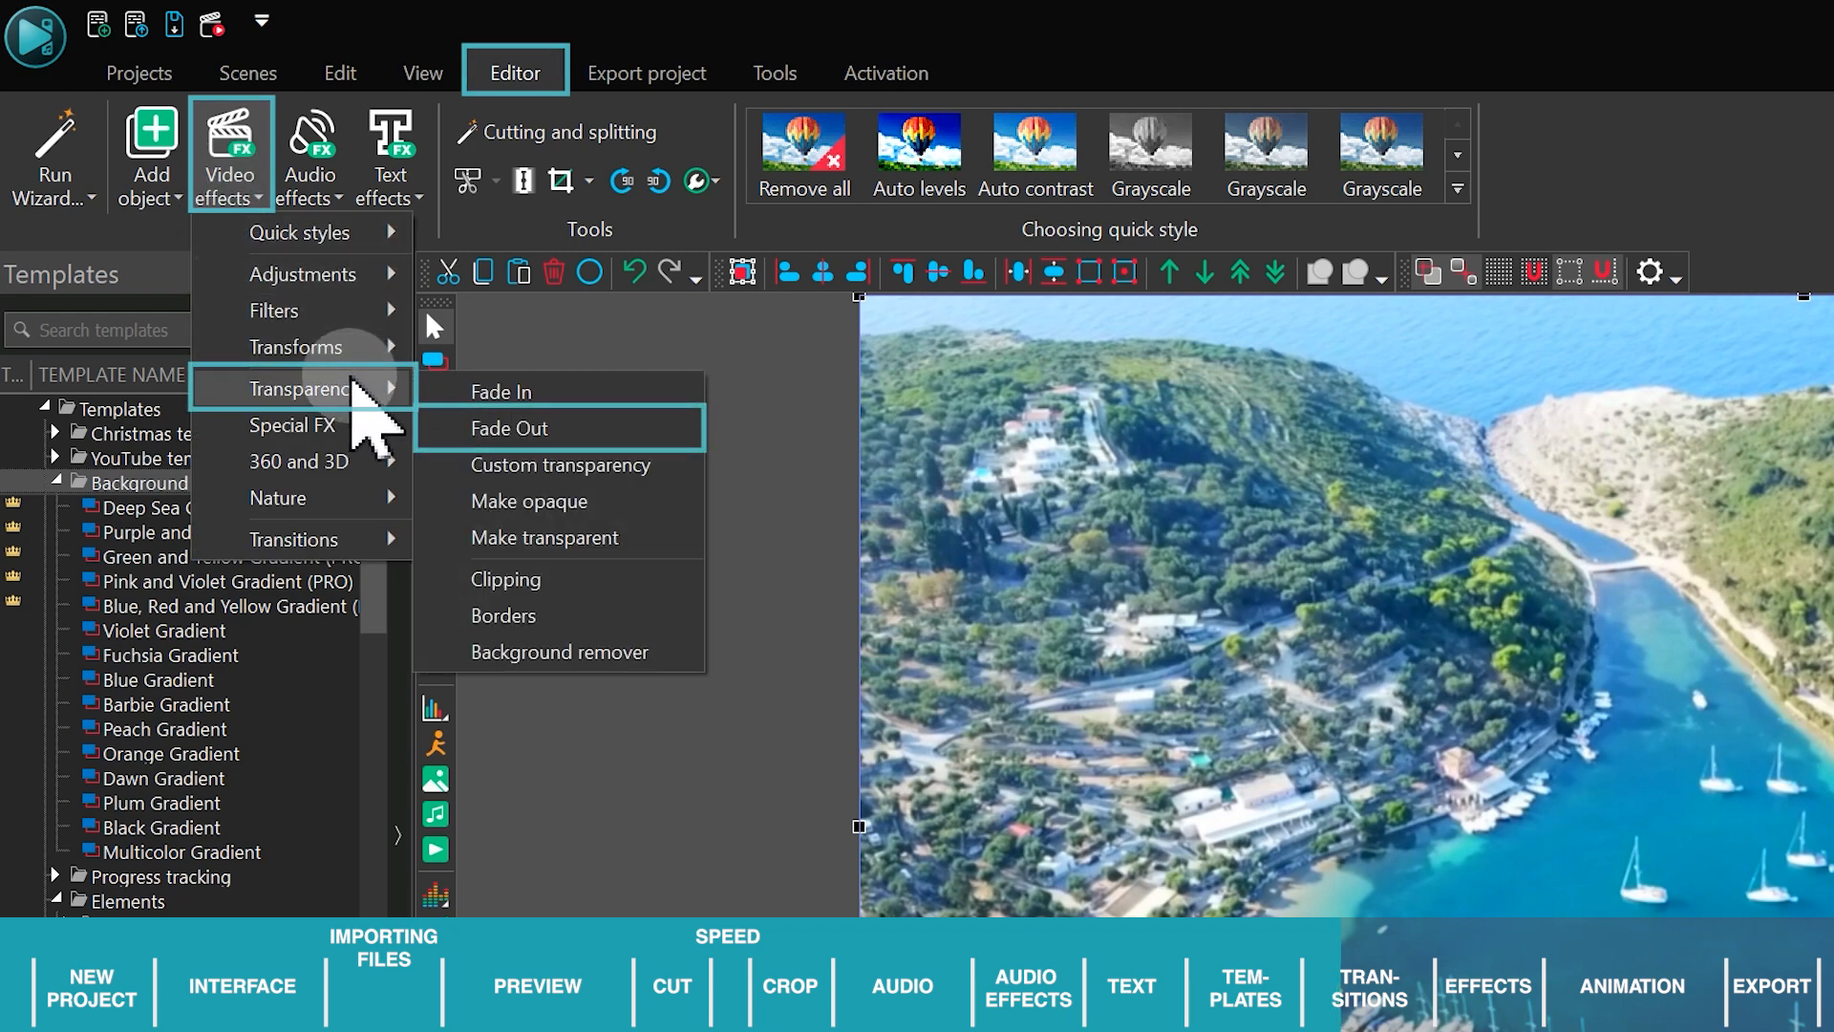
pyautogui.click(459, 426)
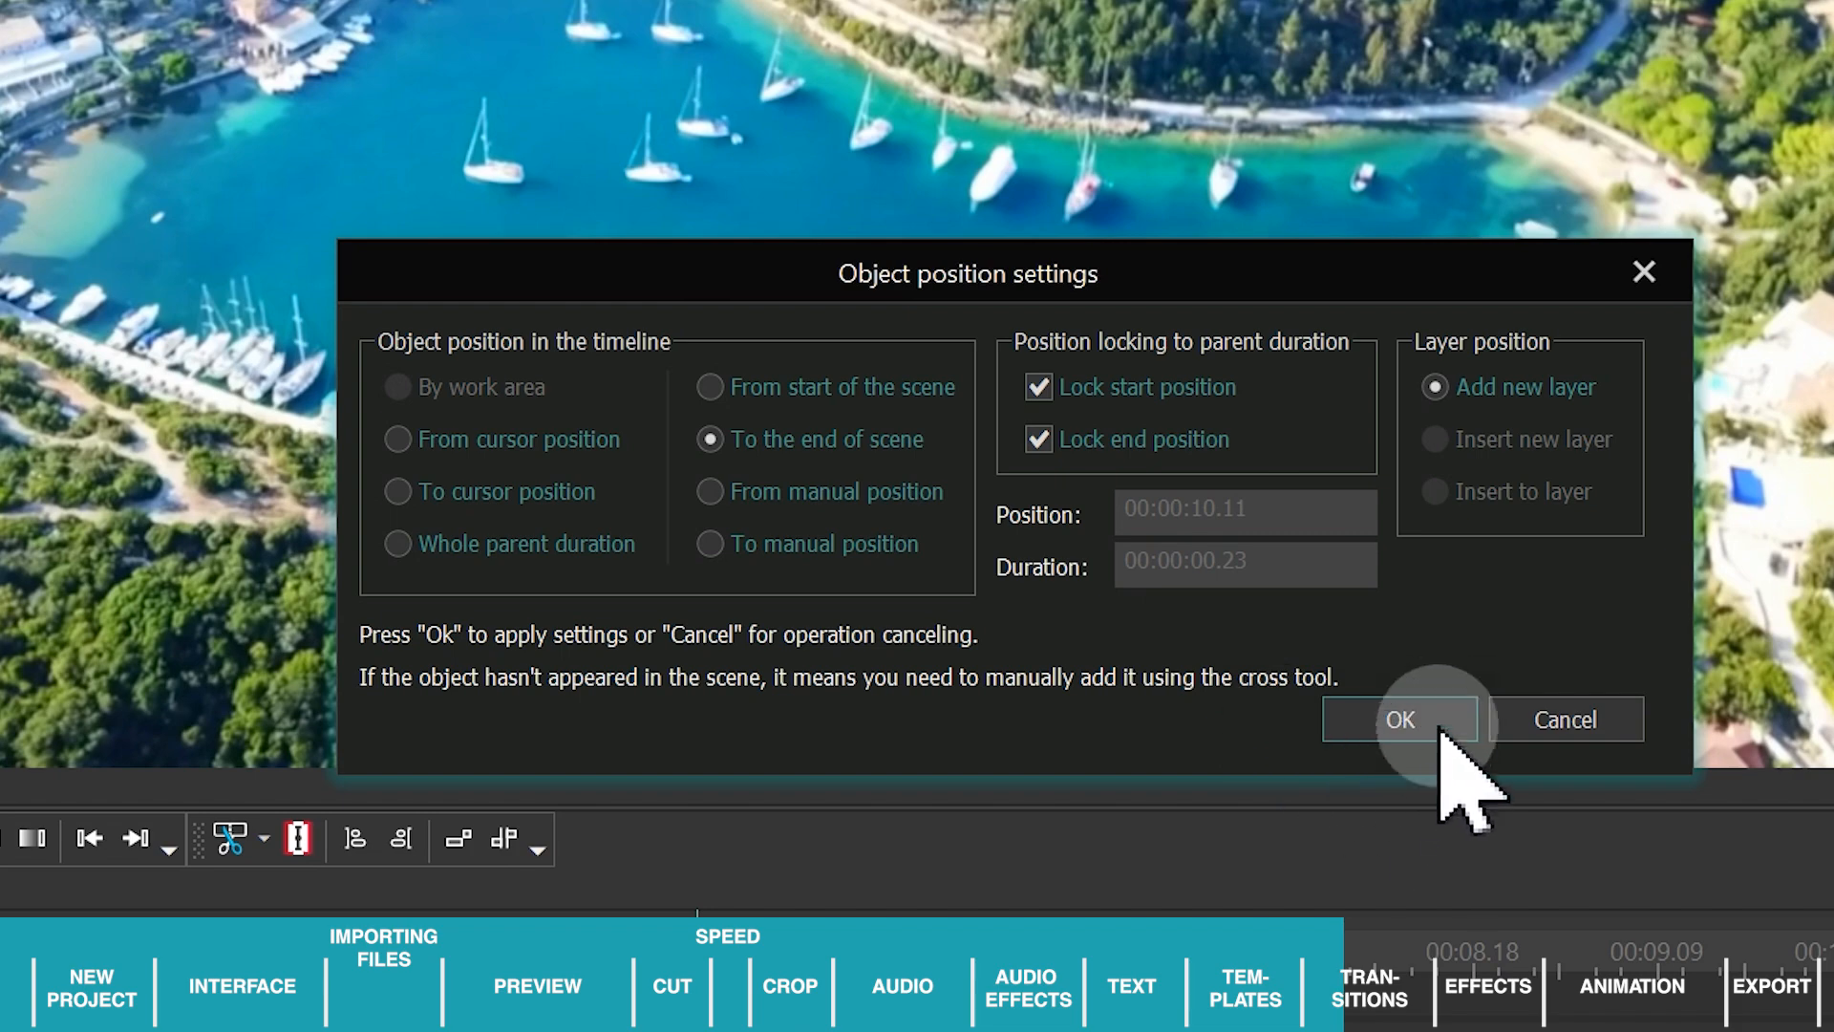
pyautogui.click(1397, 719)
# Preview the fade-out at the end of the last video clip and deselect the effect.
pyautogui.press('space')
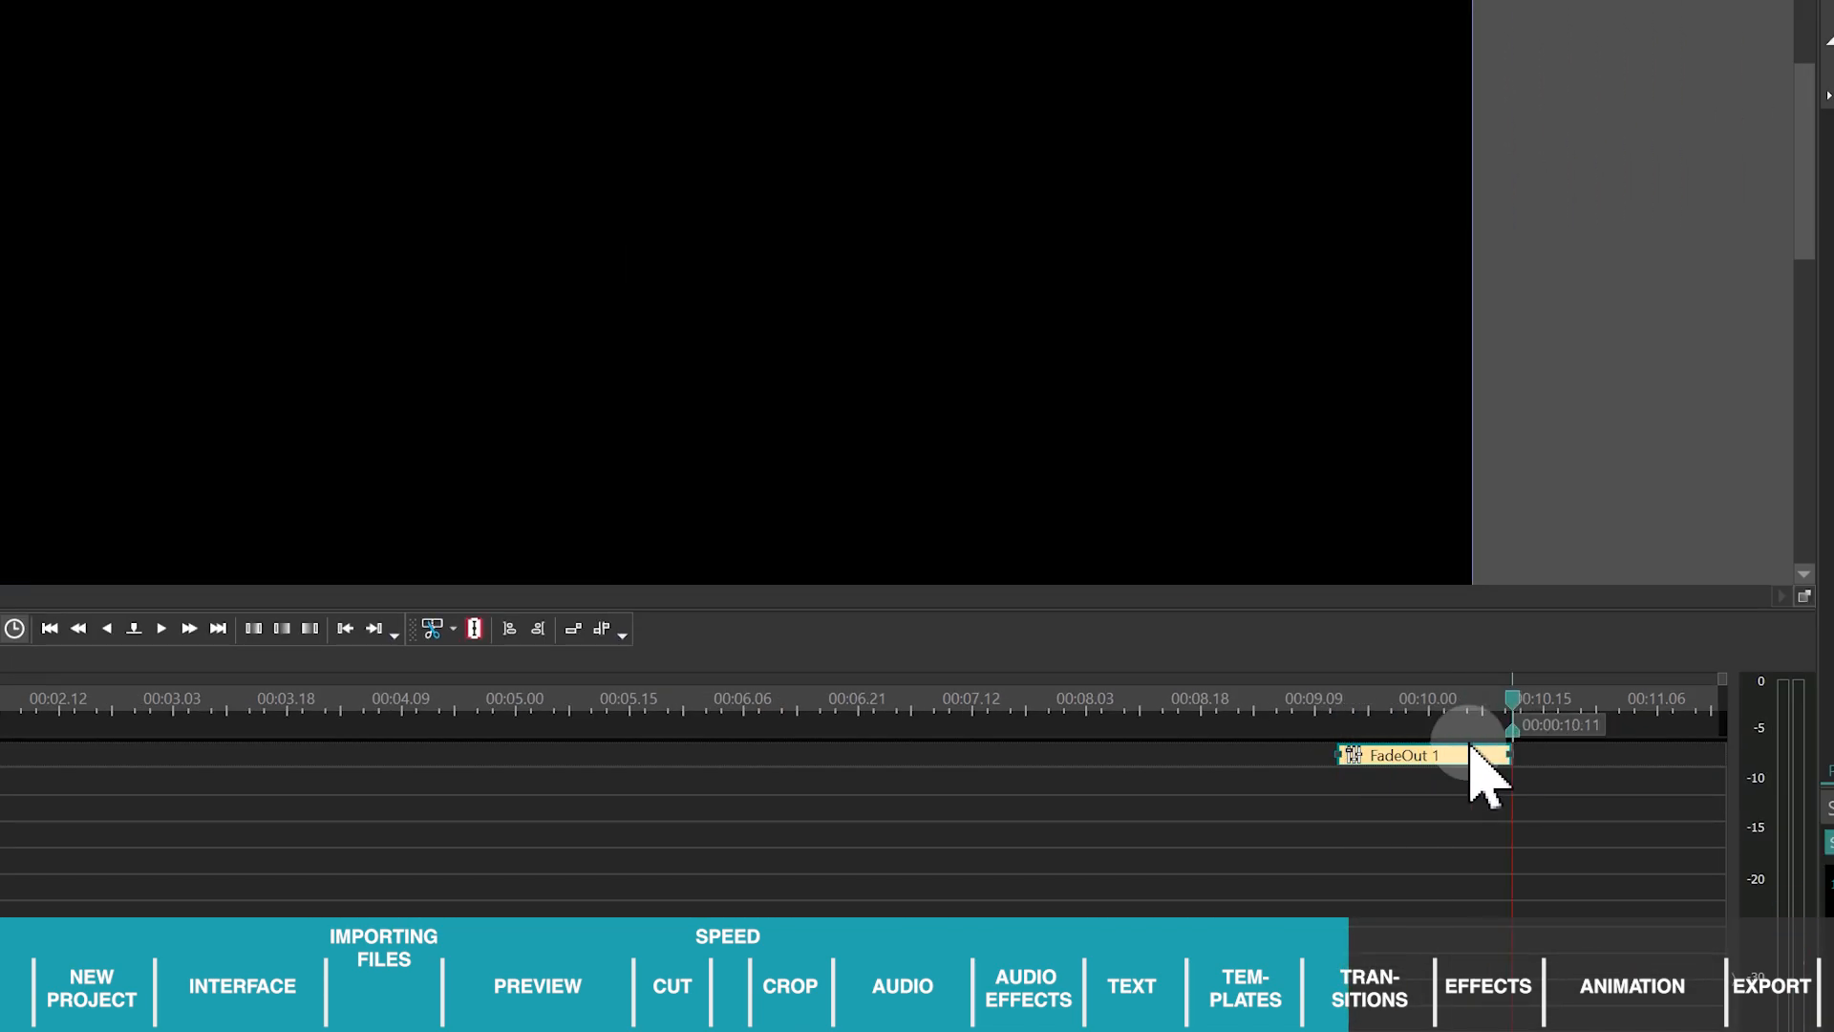
pyautogui.click(1354, 707)
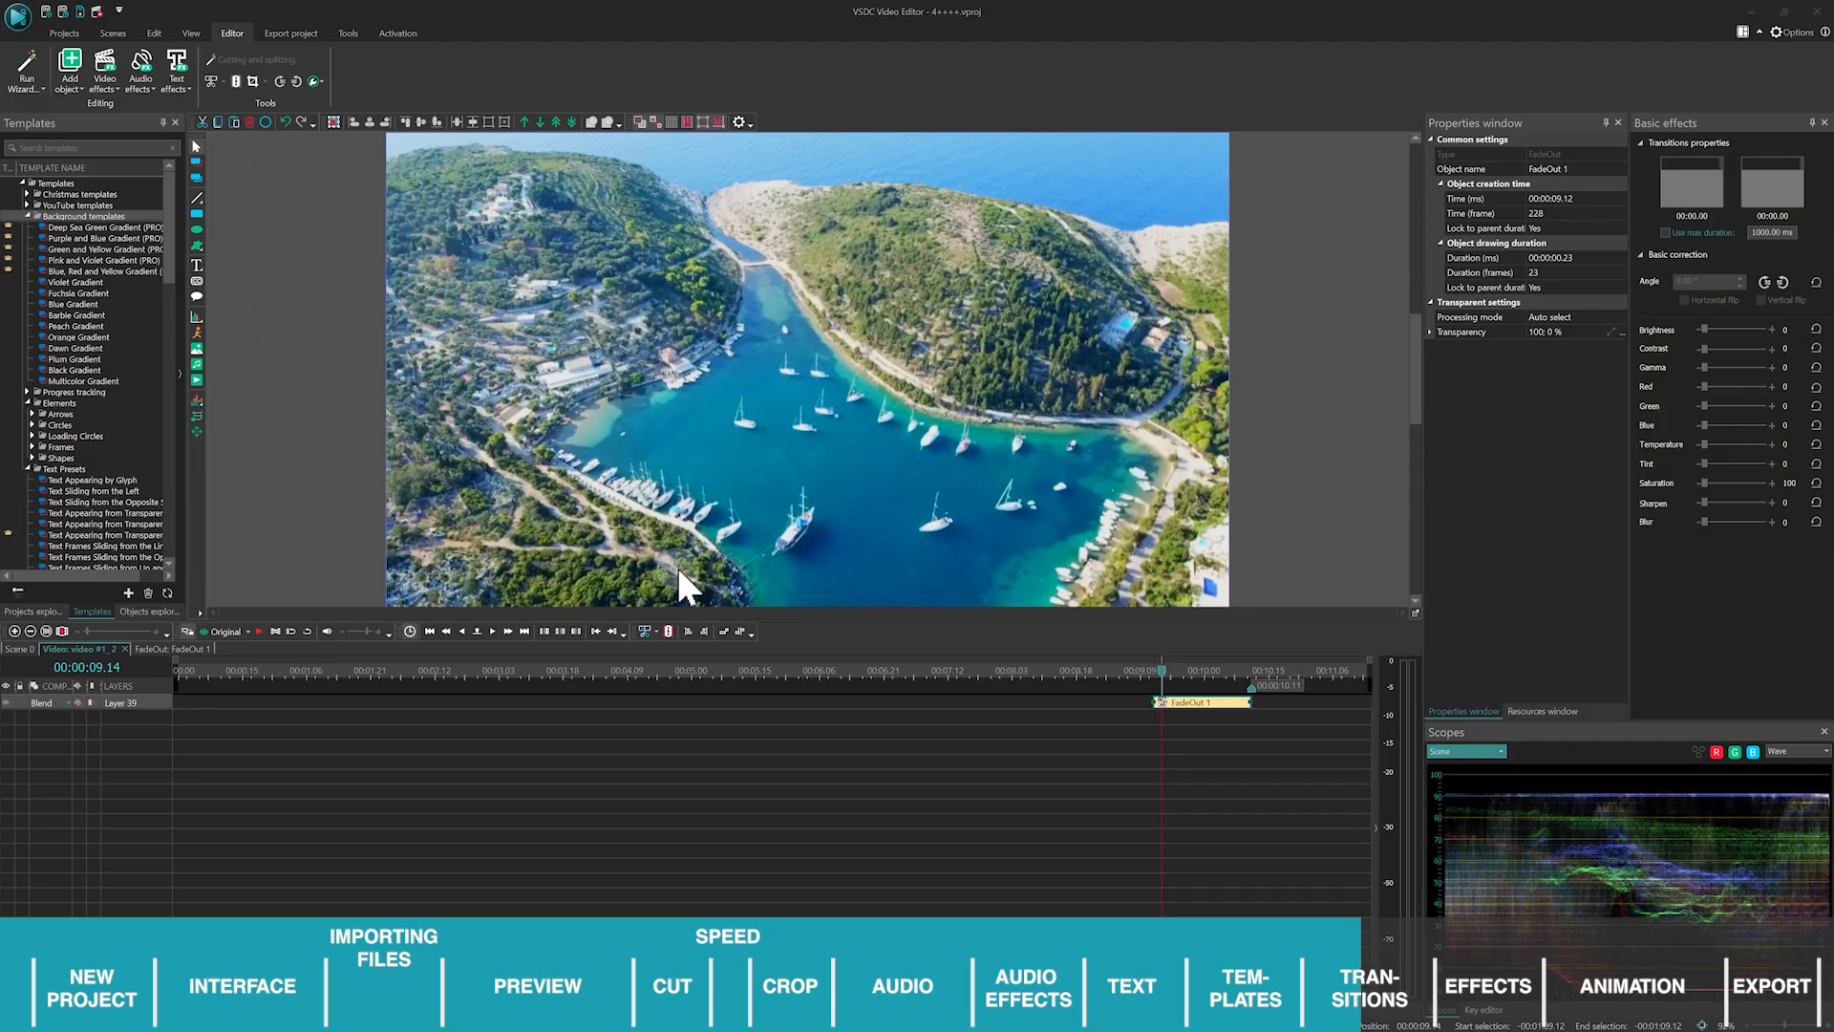
pyautogui.click(816, 757)
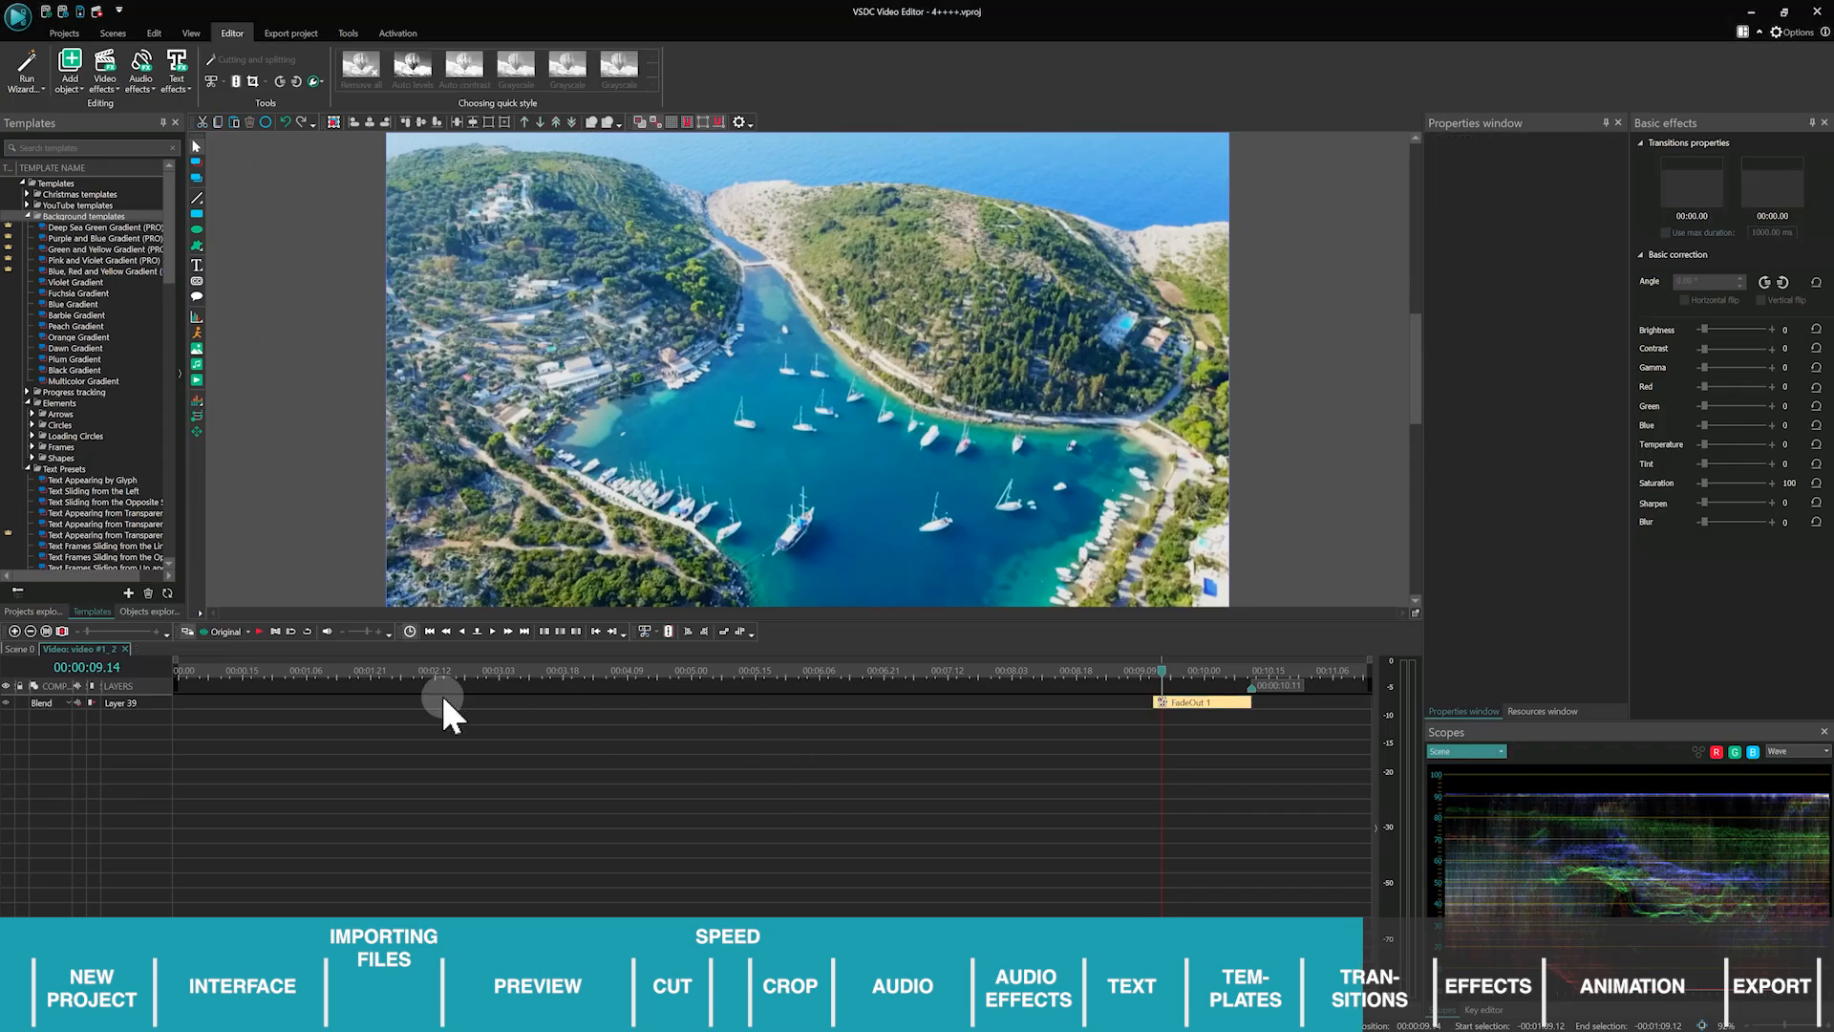
# Return to the main scene, overlap the last clip with the preceding one for a crossfade, and preview the clip transitions.
pyautogui.click(21, 649)
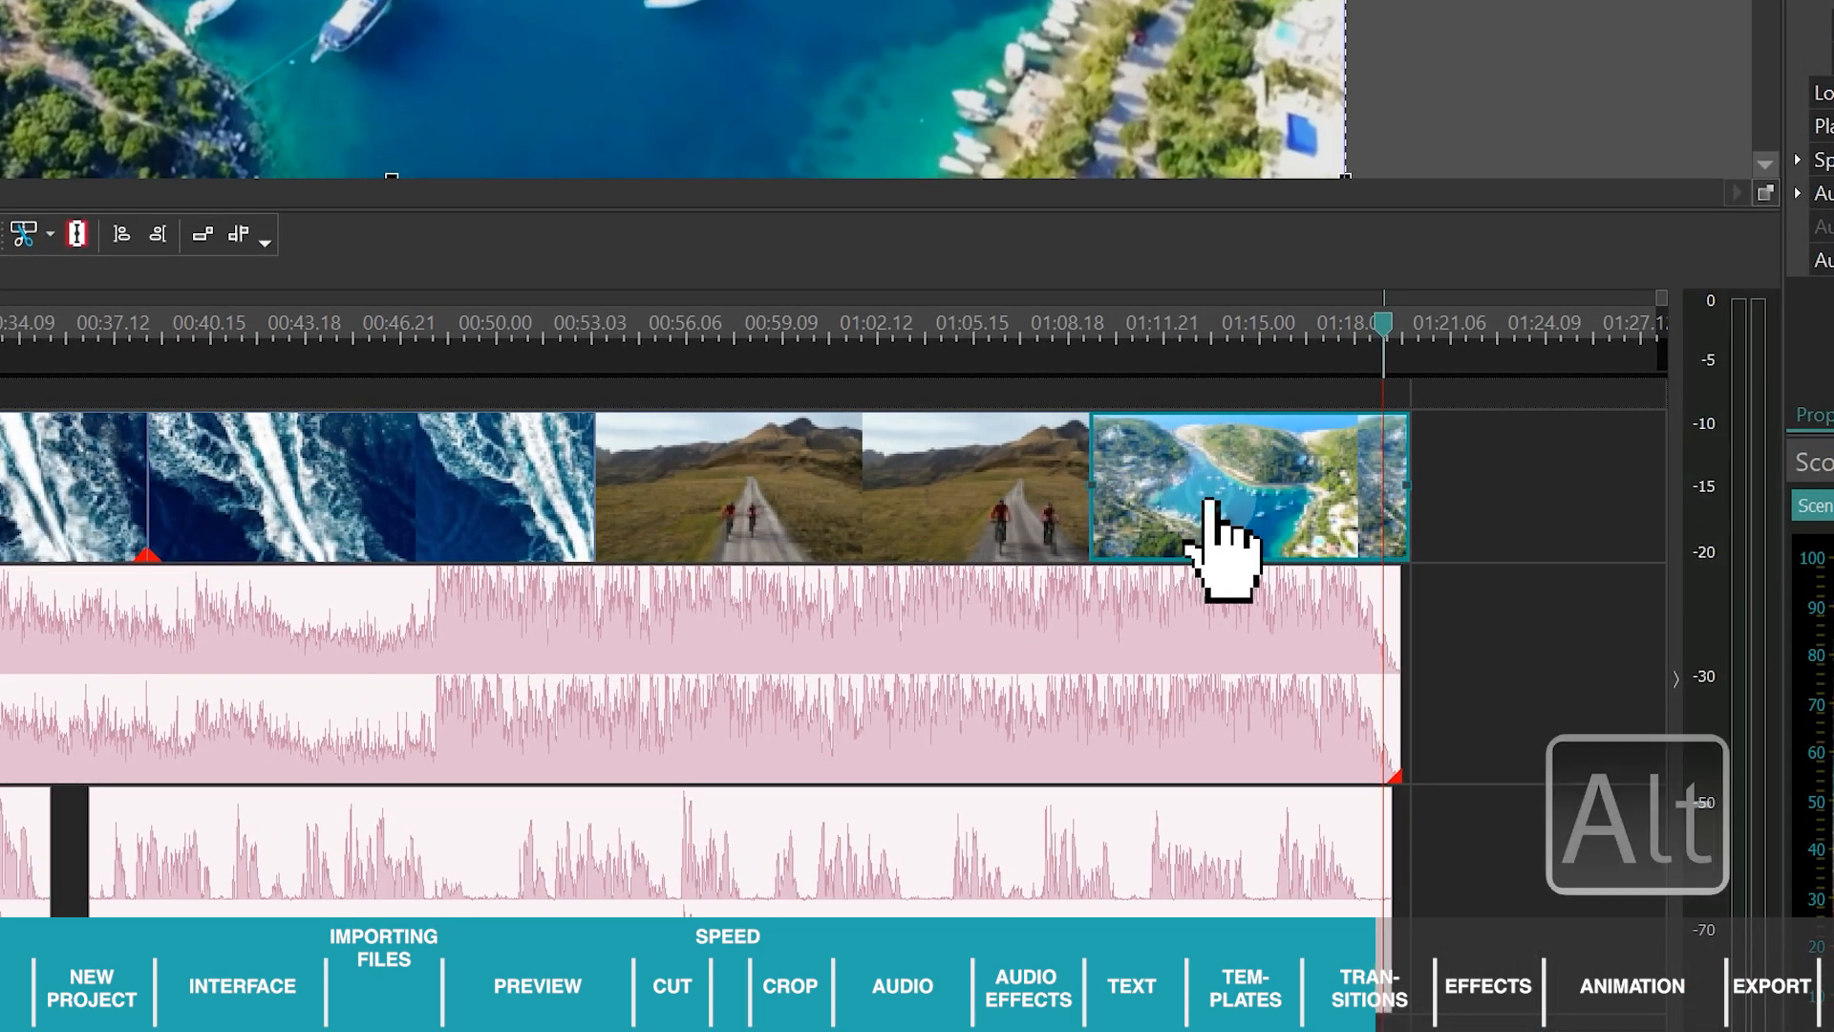
pyautogui.moveTo(1199, 504); pyautogui.dragTo(1159, 528)
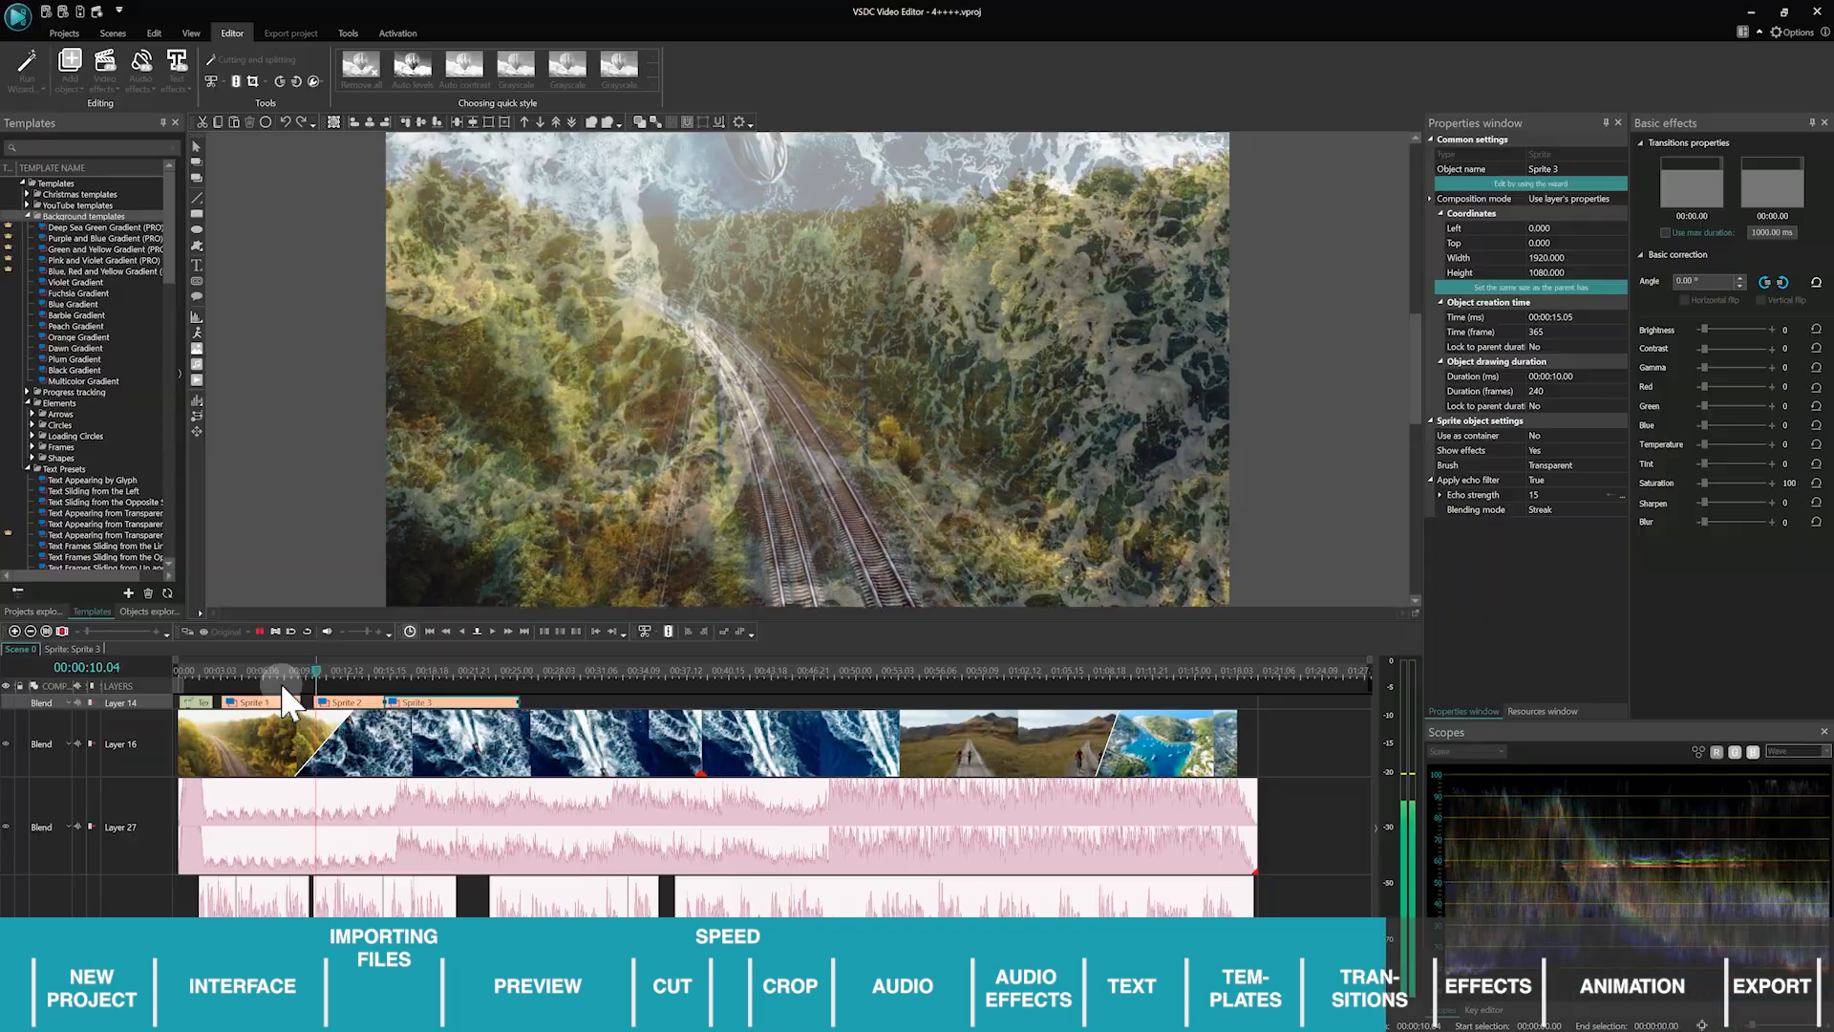
pyautogui.press('space')
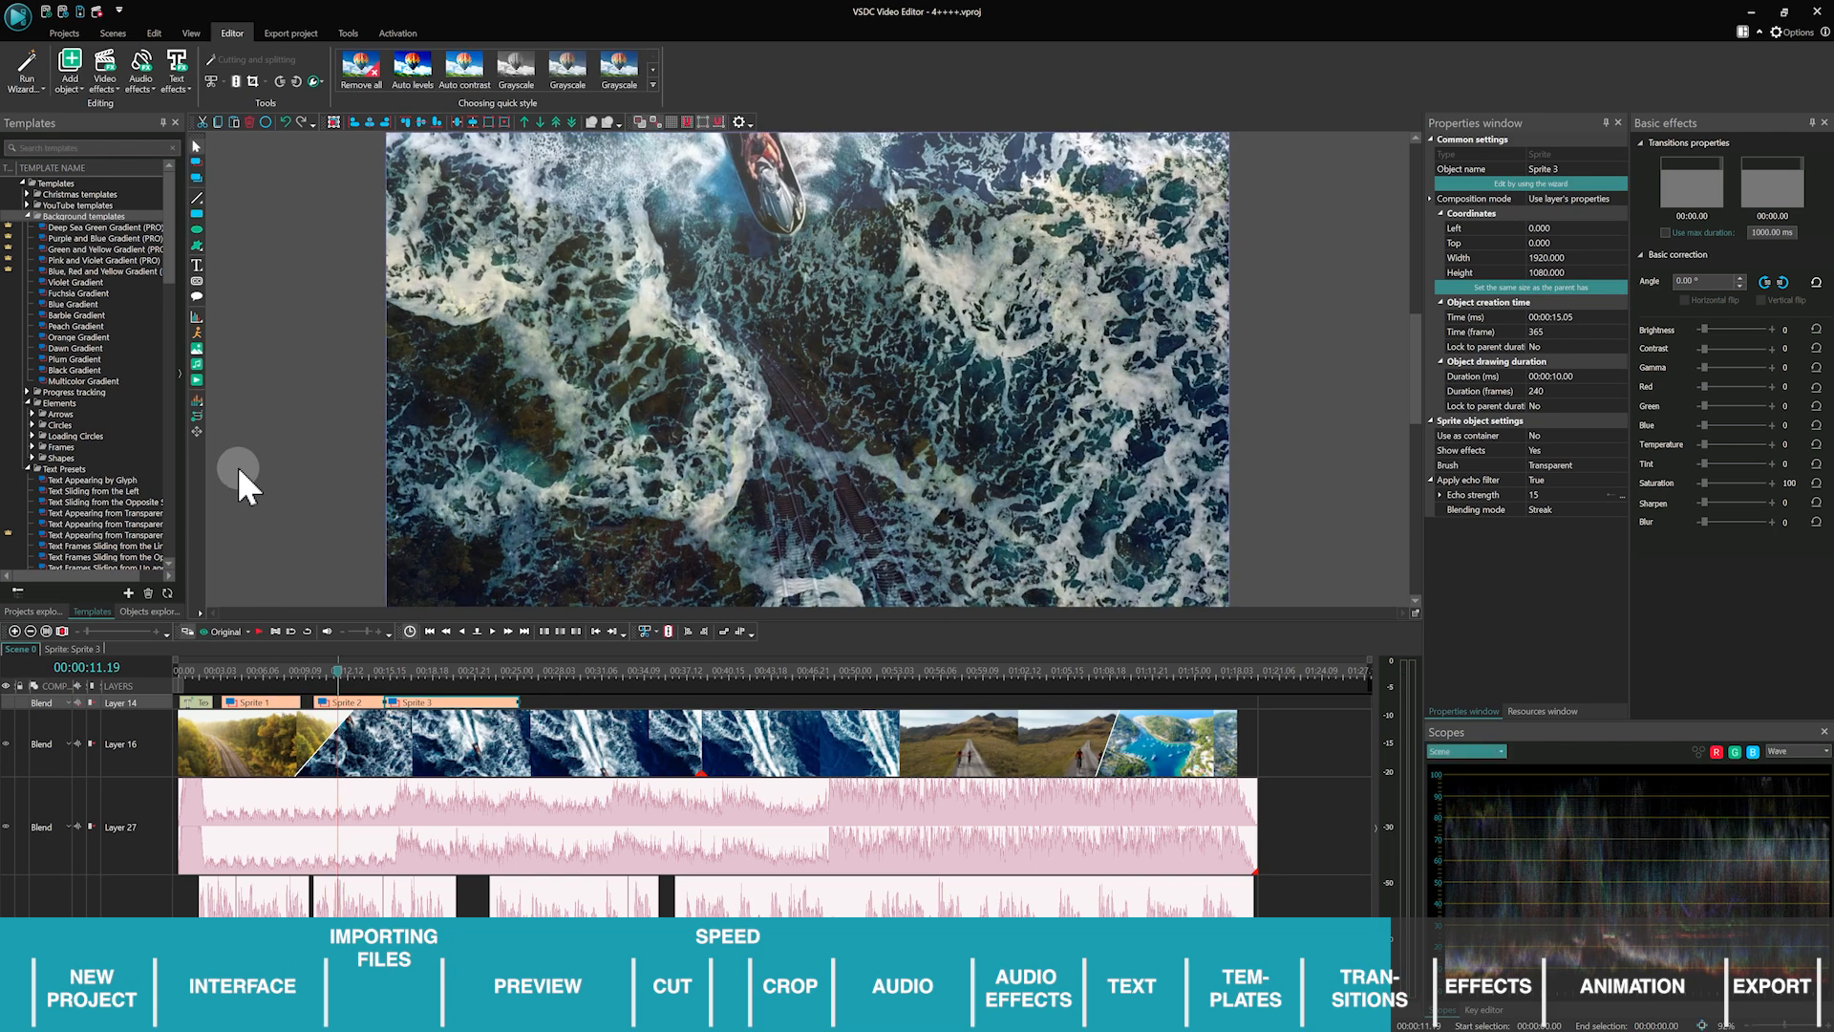
# Browse the transition templates with previews and apply a Push template to the overlap between the cycling road and bay clips.
pyautogui.click(61, 402)
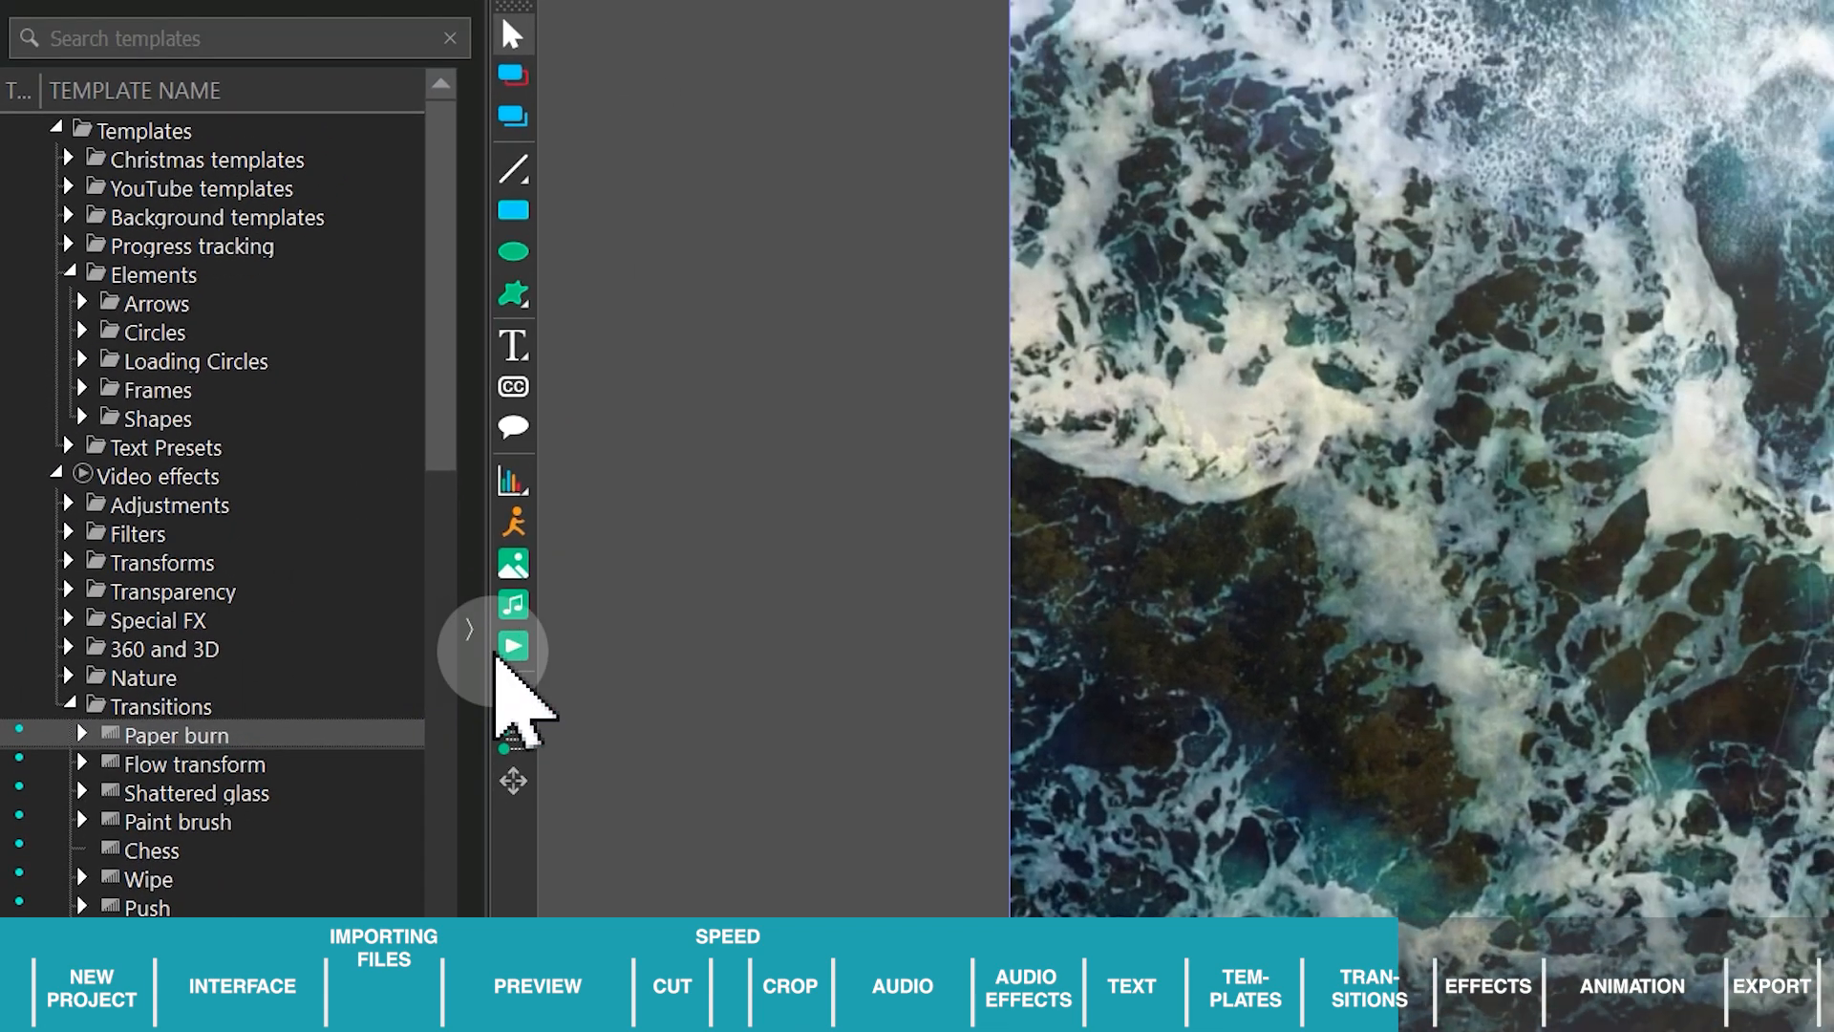
pyautogui.click(639, 324)
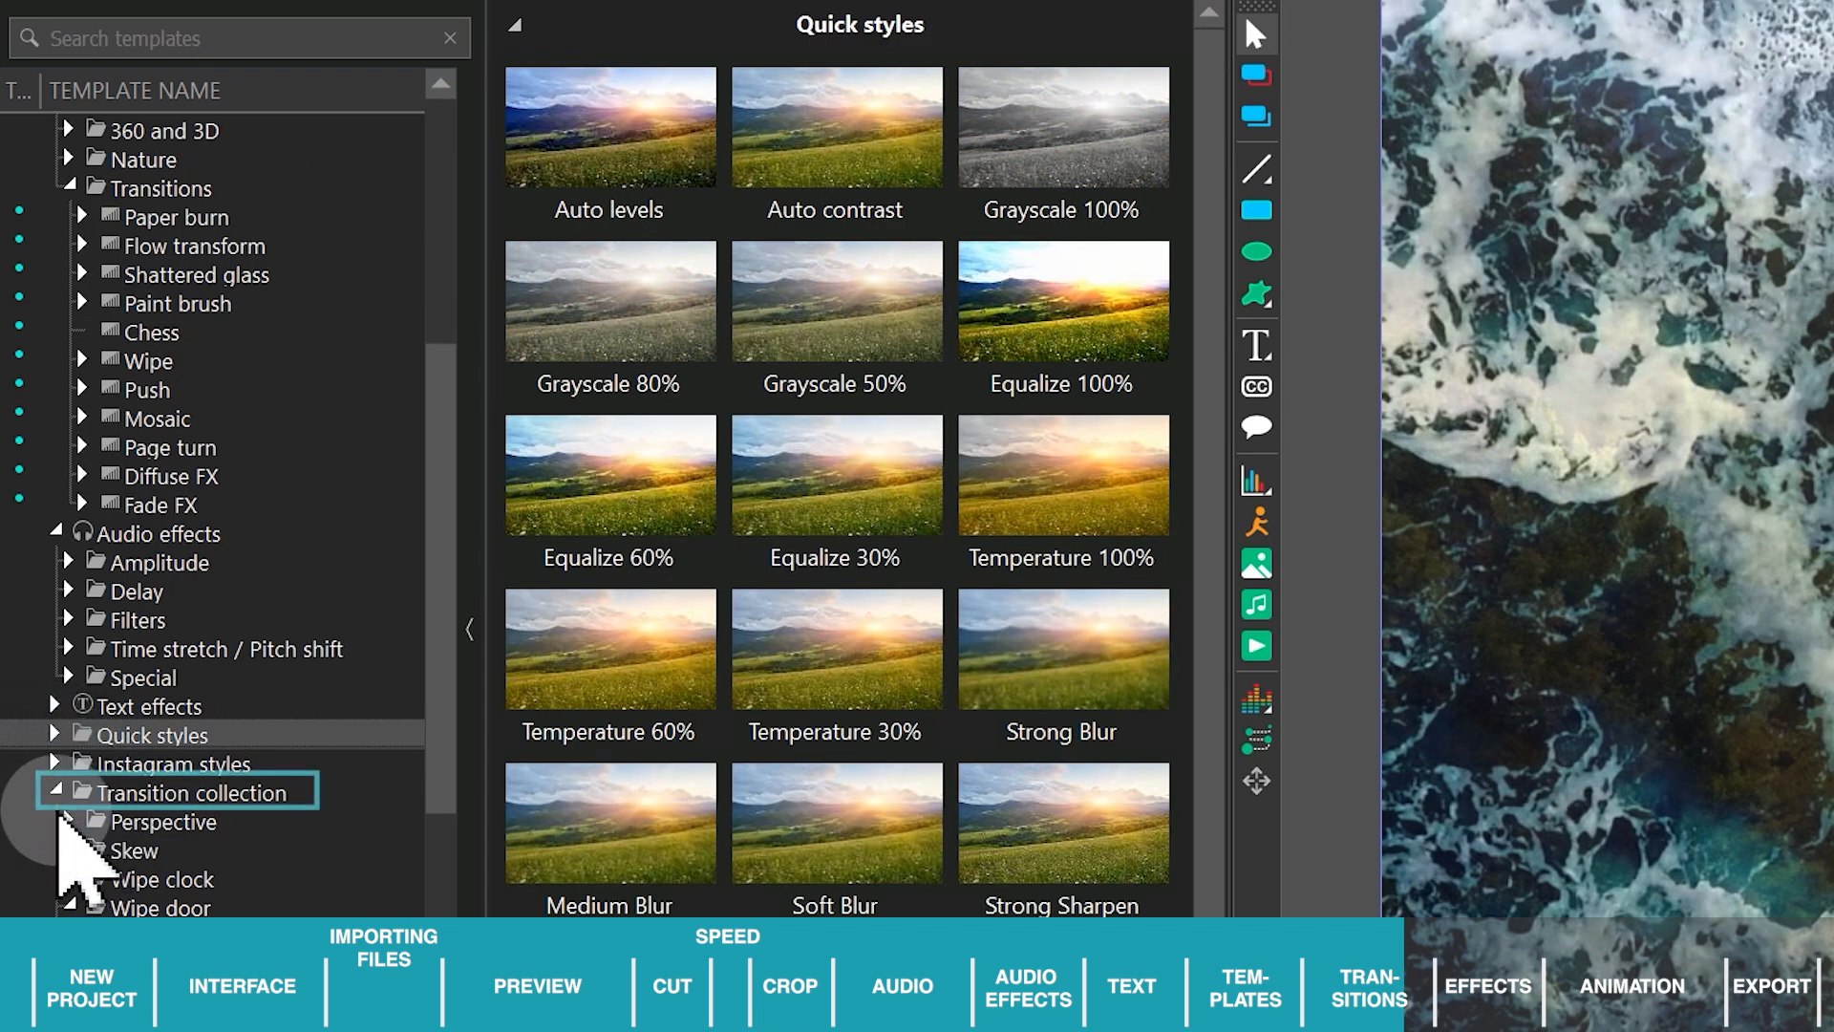
pyautogui.click(57, 803)
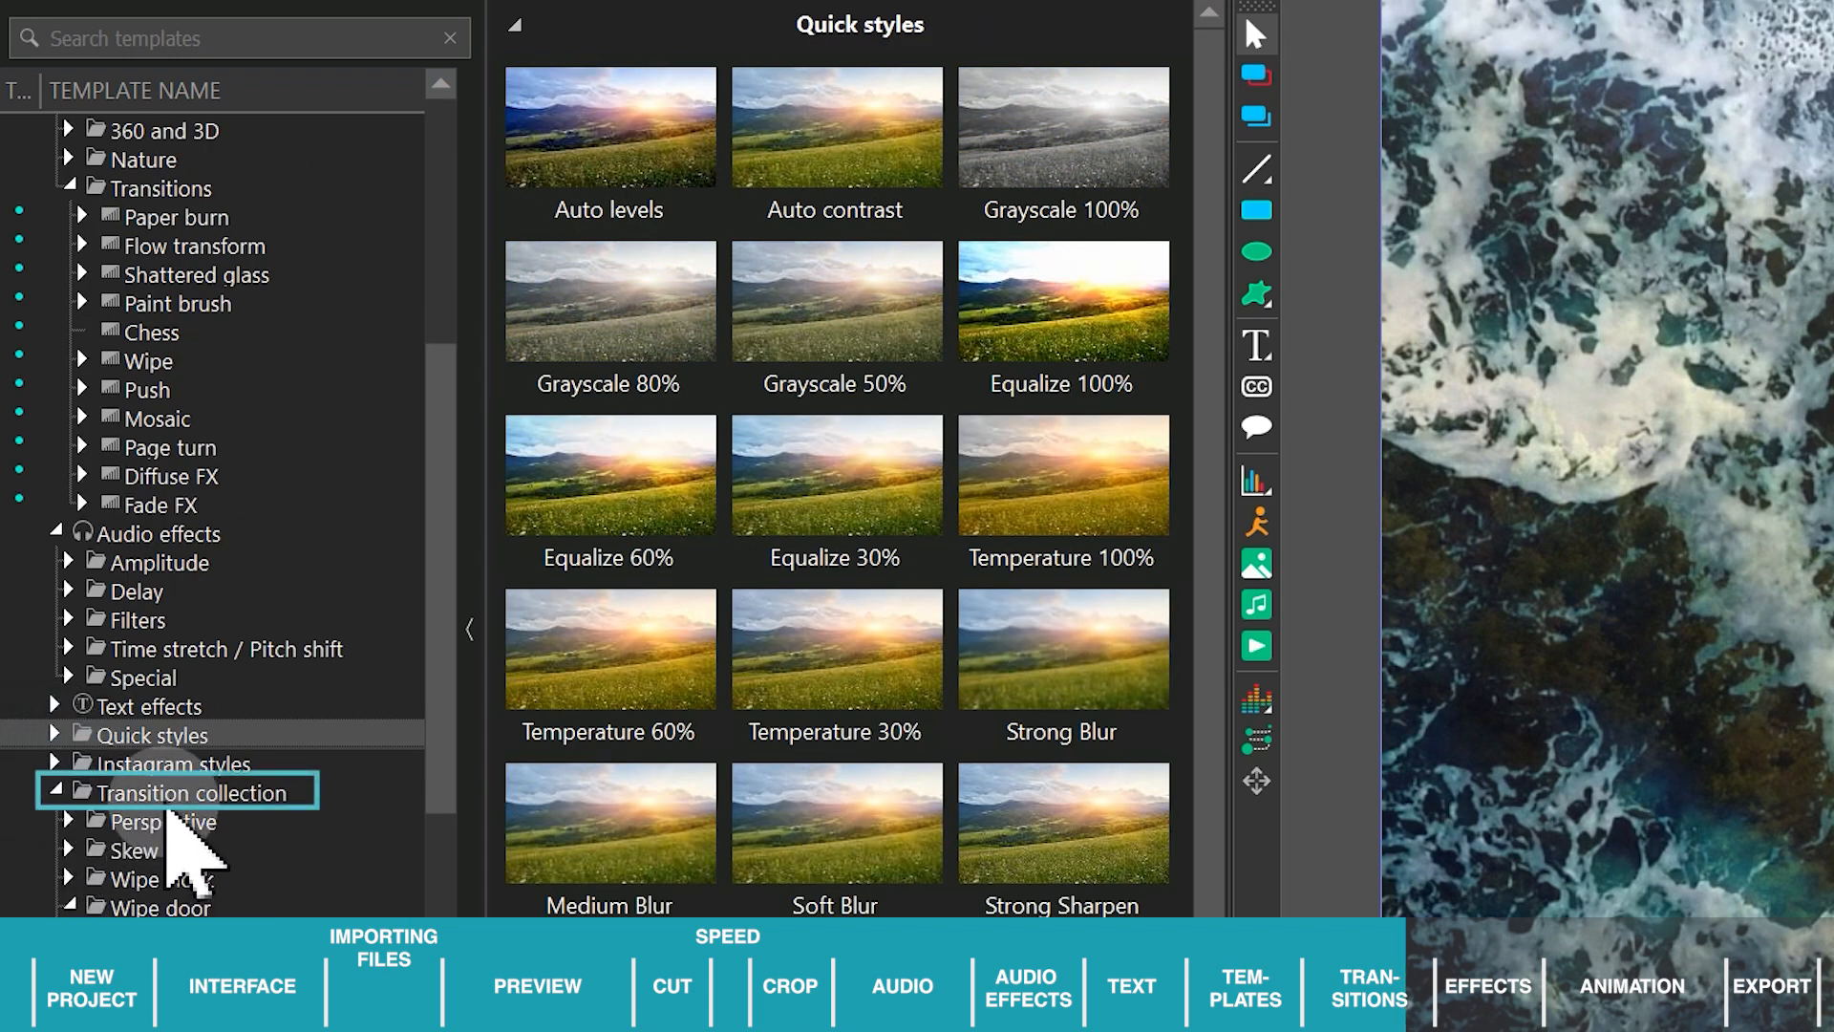
pyautogui.click(722, 680)
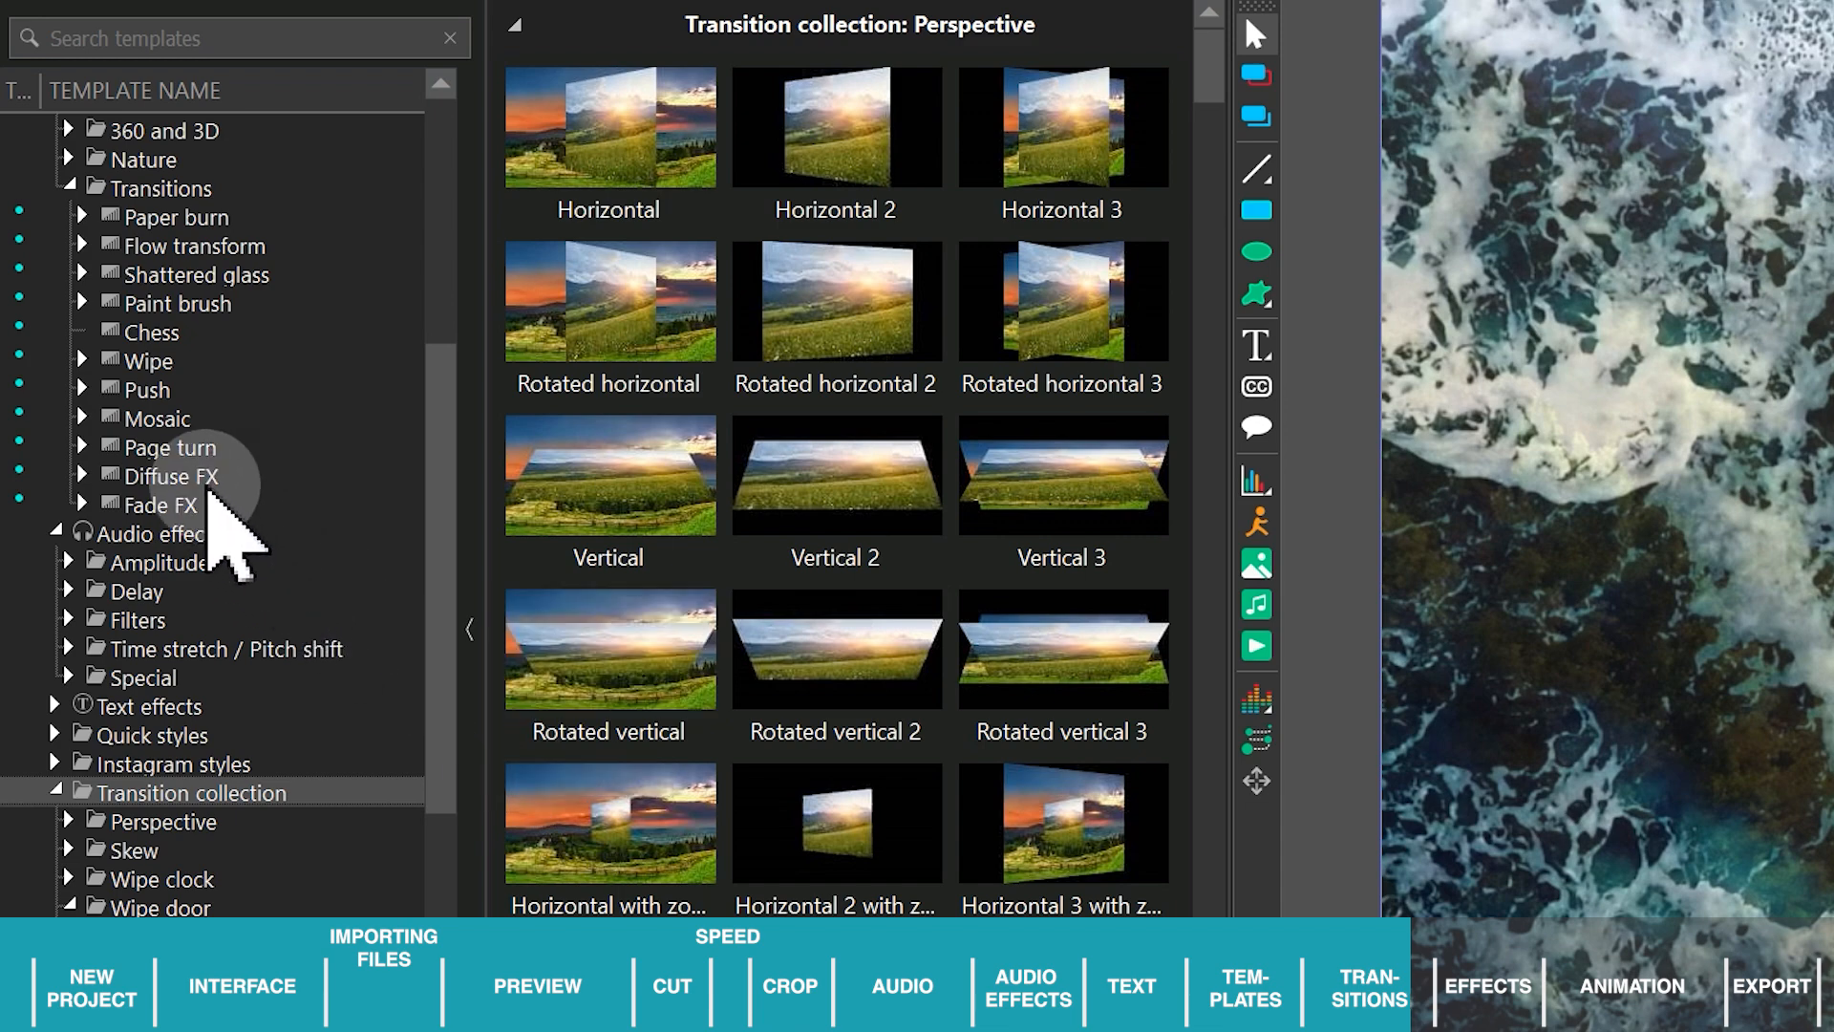
pyautogui.click(145, 390)
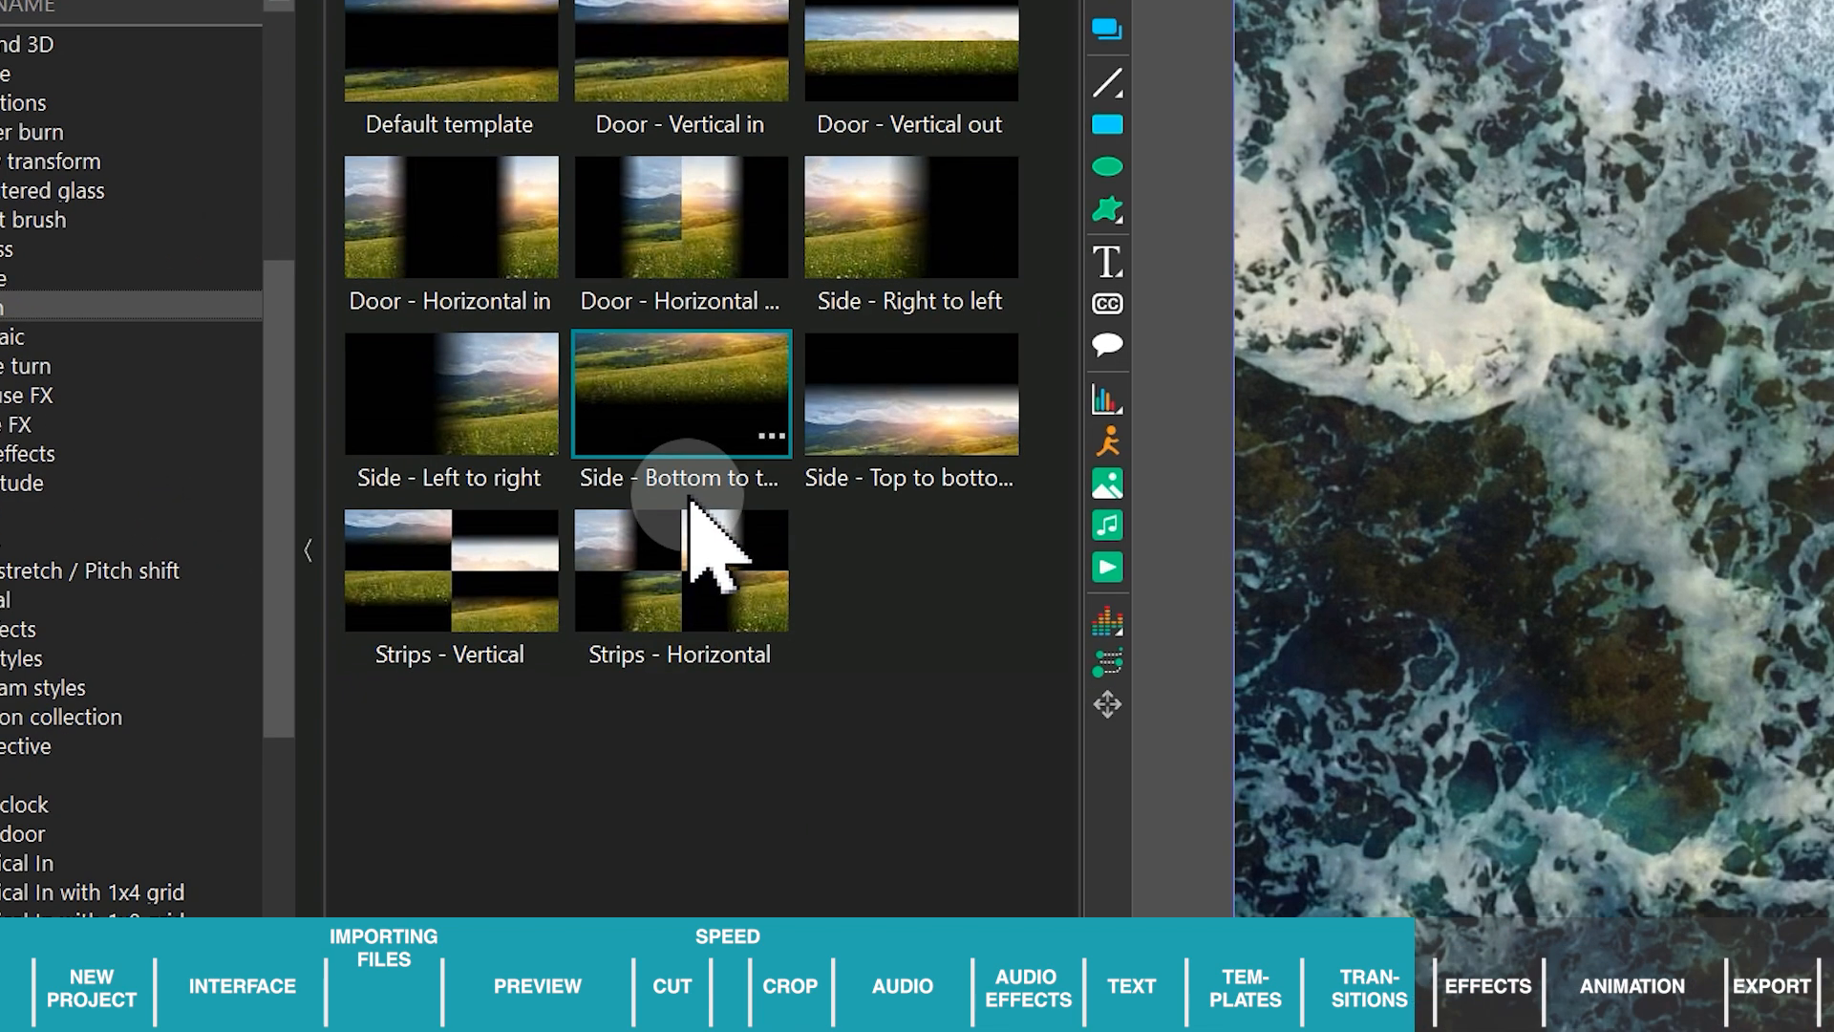
pyautogui.moveTo(848, 564); pyautogui.dragTo(980, 585)
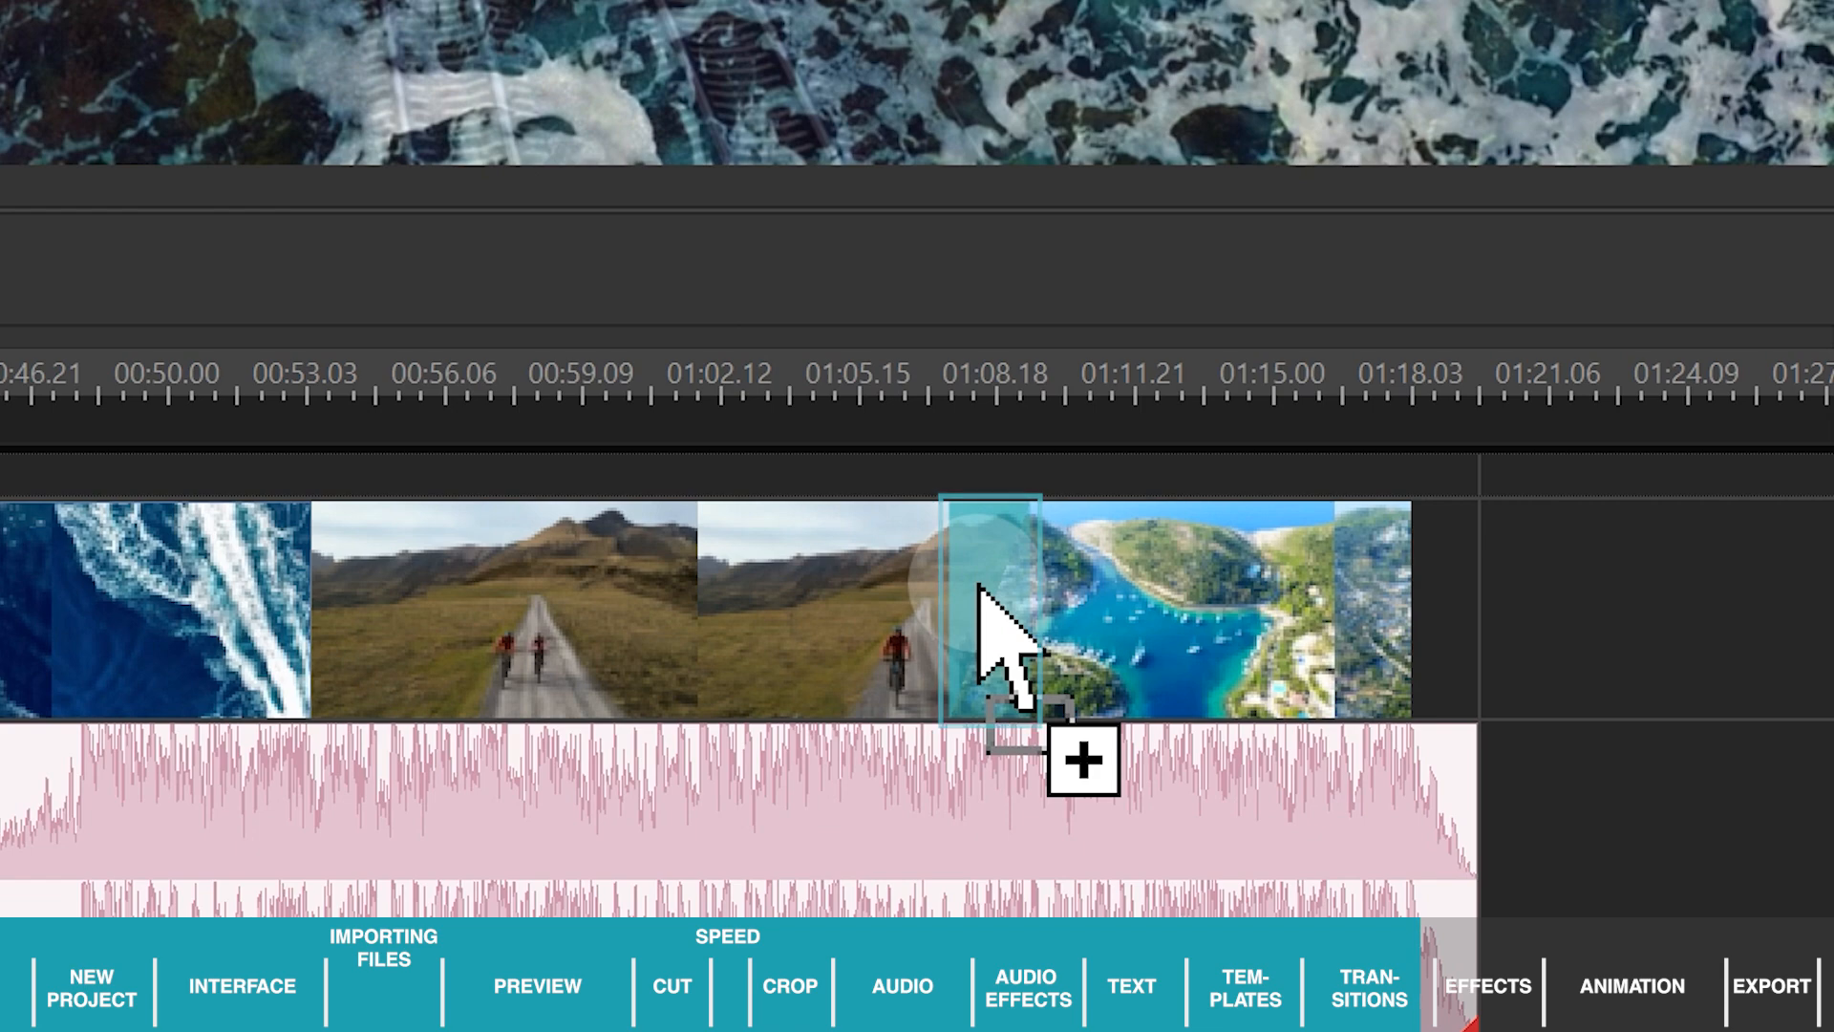
# Drop the Push transition on the cycling road and bay overlap, and extend the cliff clip's end over the start of the flamingo clip.
pyautogui.moveTo(979, 586); pyautogui.dragTo(970, 606)
pyautogui.click(946, 382)
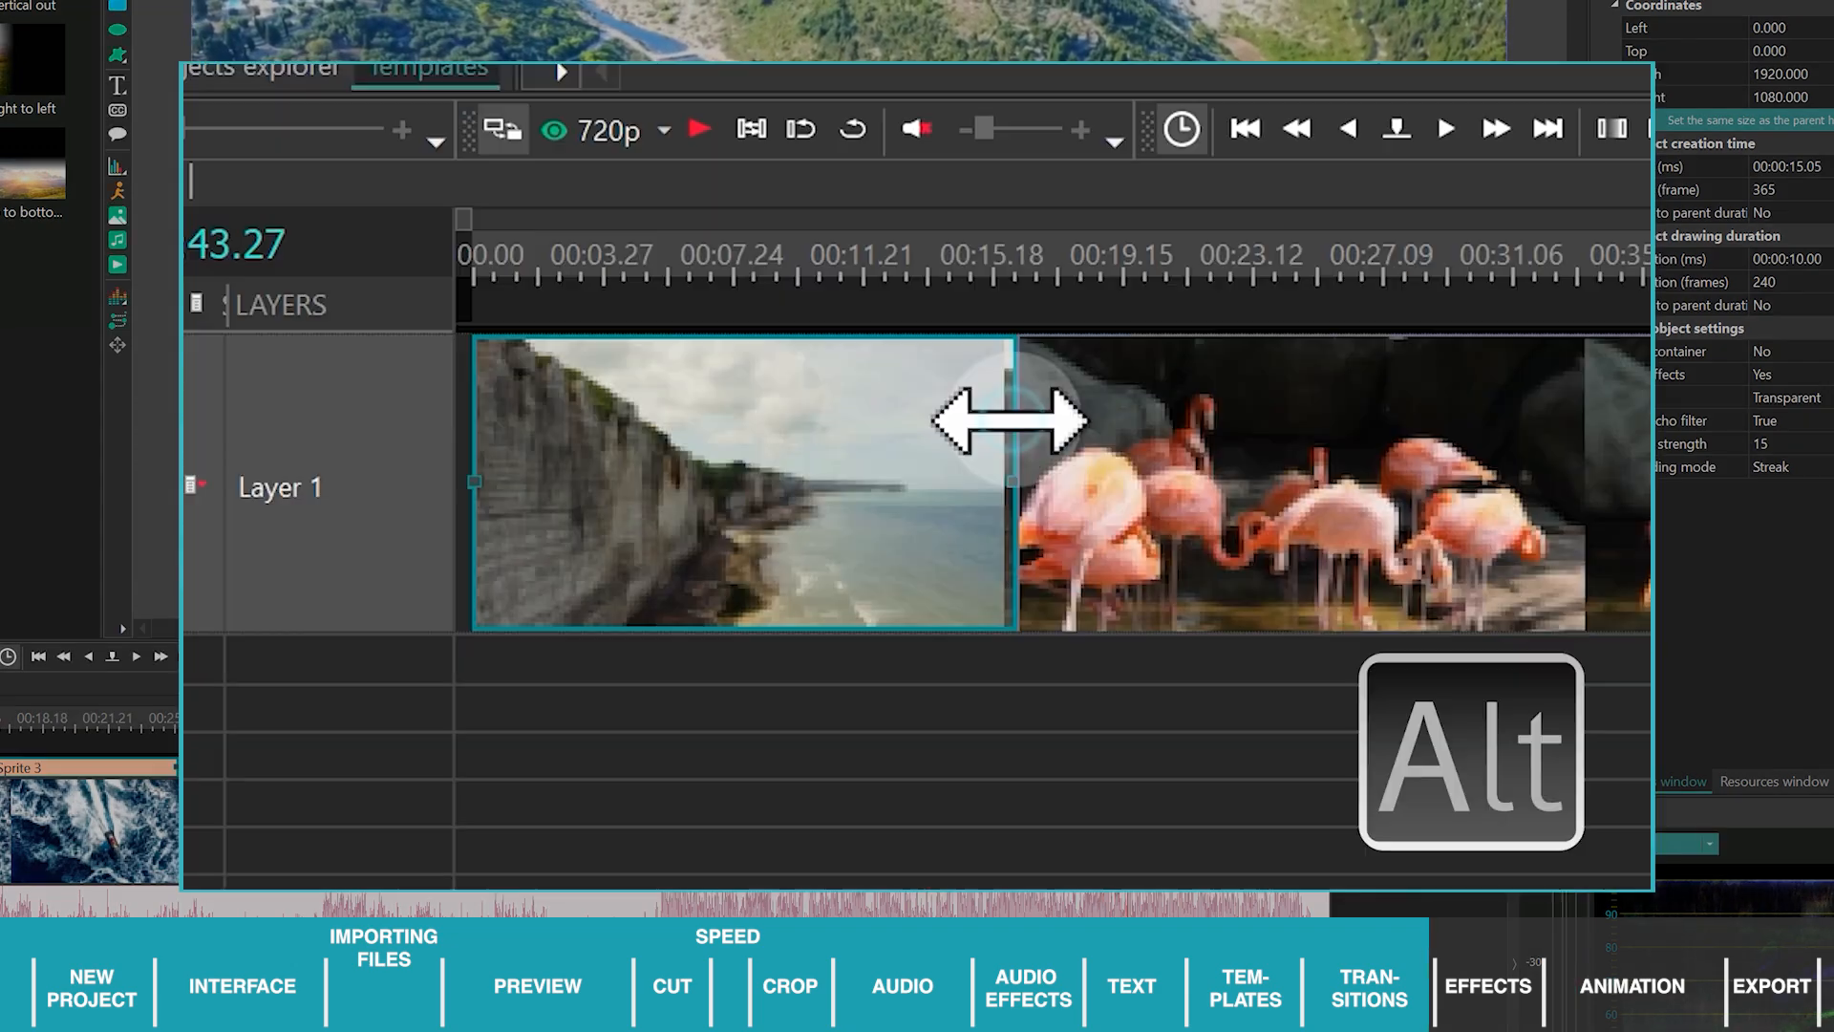
pyautogui.moveTo(1004, 421)
pyautogui.mouseDown()
pyautogui.moveTo(1114, 532)
pyautogui.moveTo(1273, 525)
pyautogui.moveTo(1322, 406)
pyautogui.moveTo(1320, 449)
pyautogui.mouseUp()
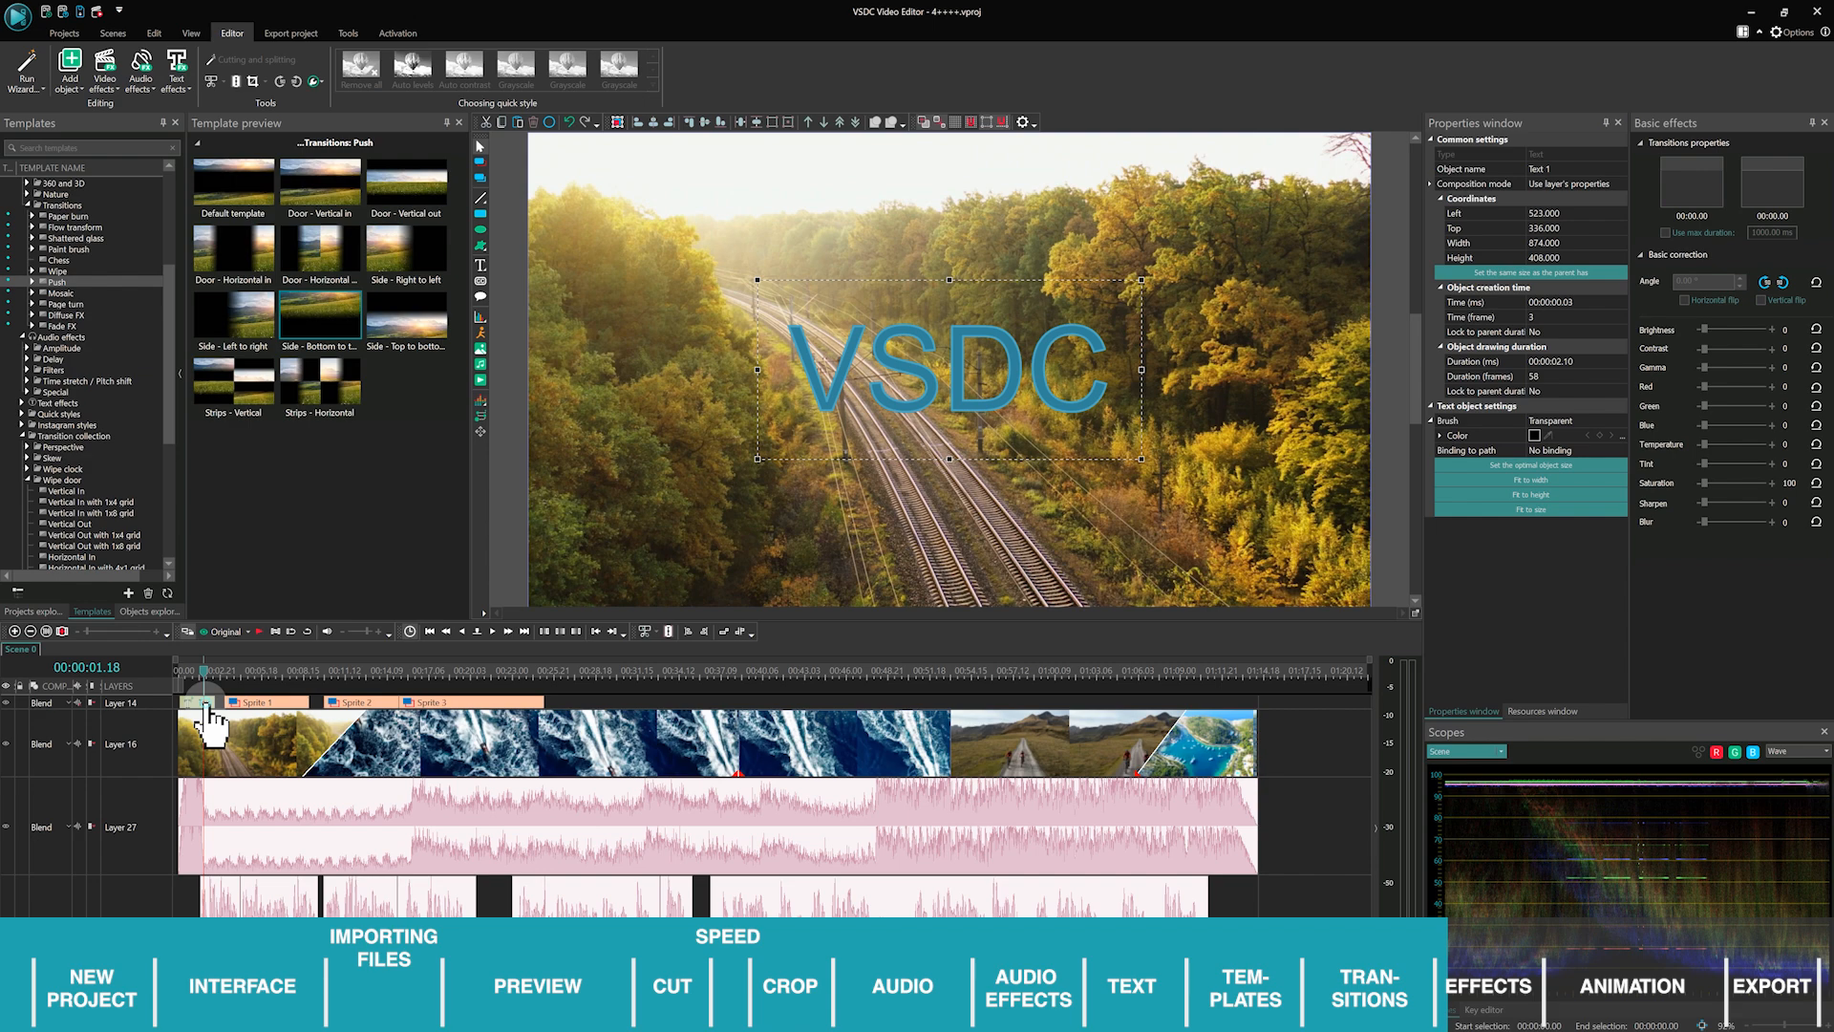
# Add a Shadow effect to the VSDC text for the whole parent duration on a new layer and select its shadow max size setting.
pyautogui.doubleClick(206, 712)
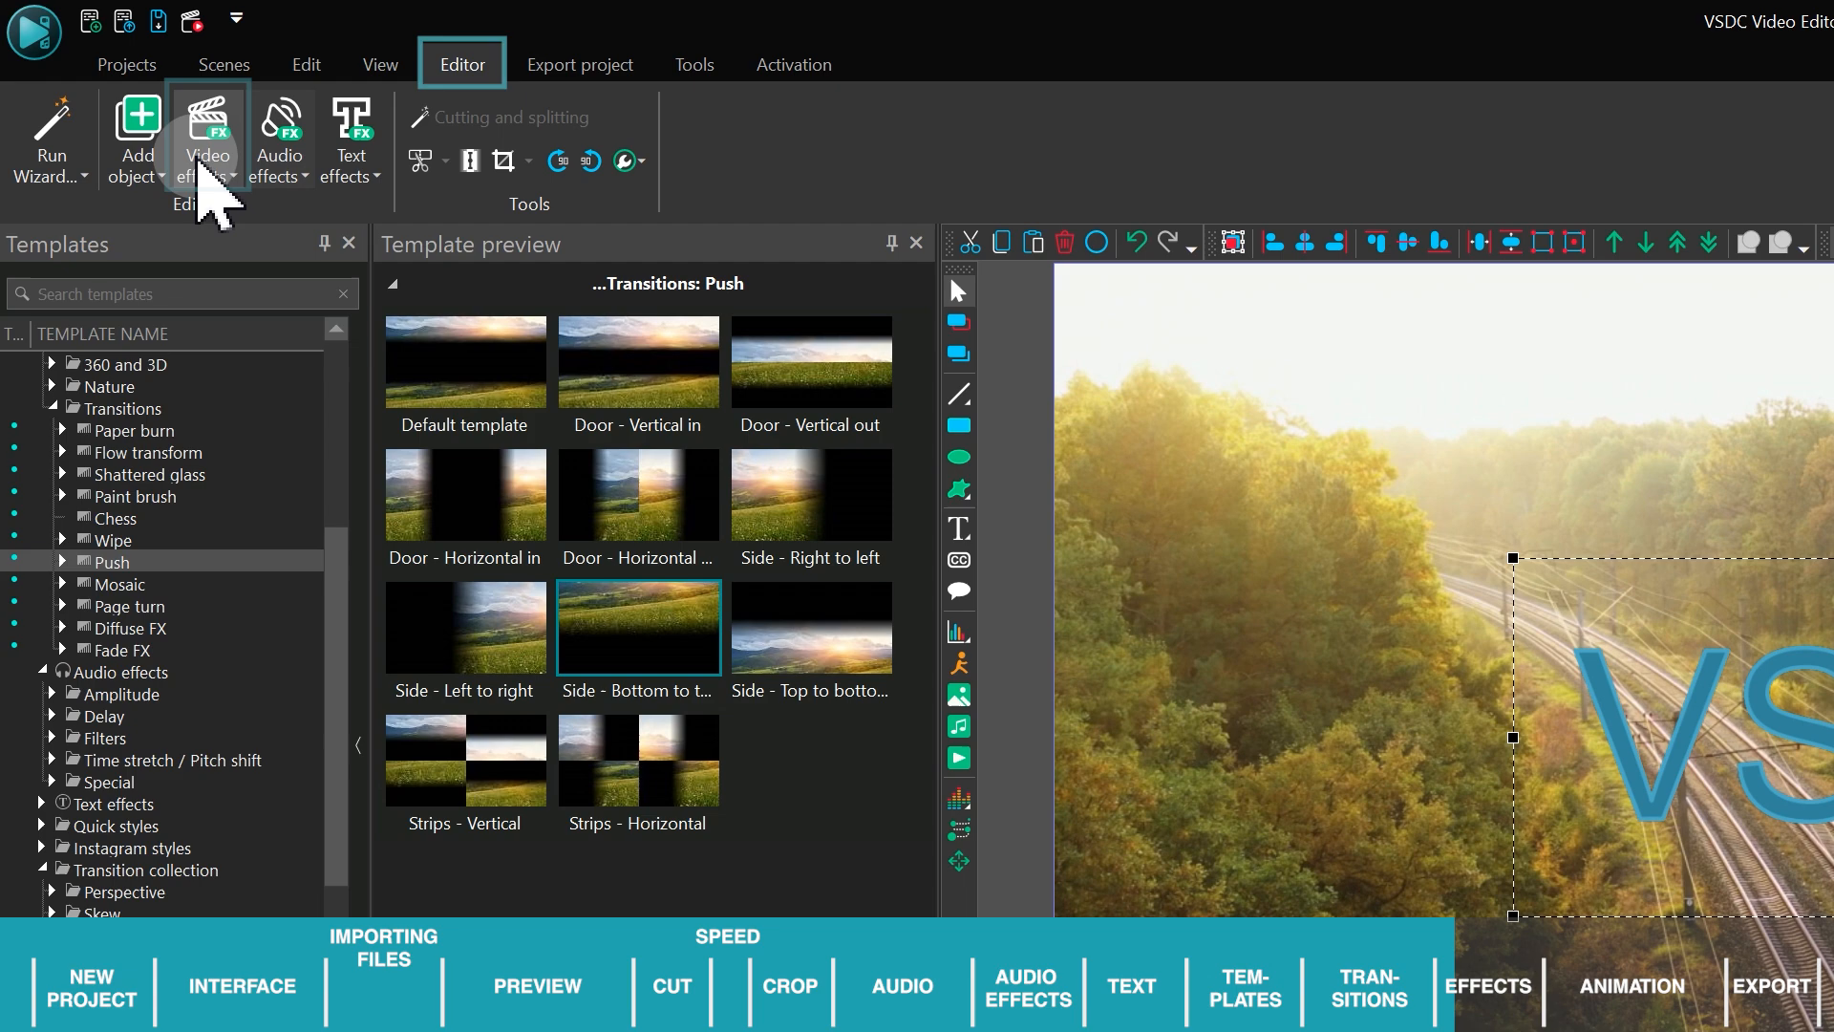
pyautogui.click(205, 177)
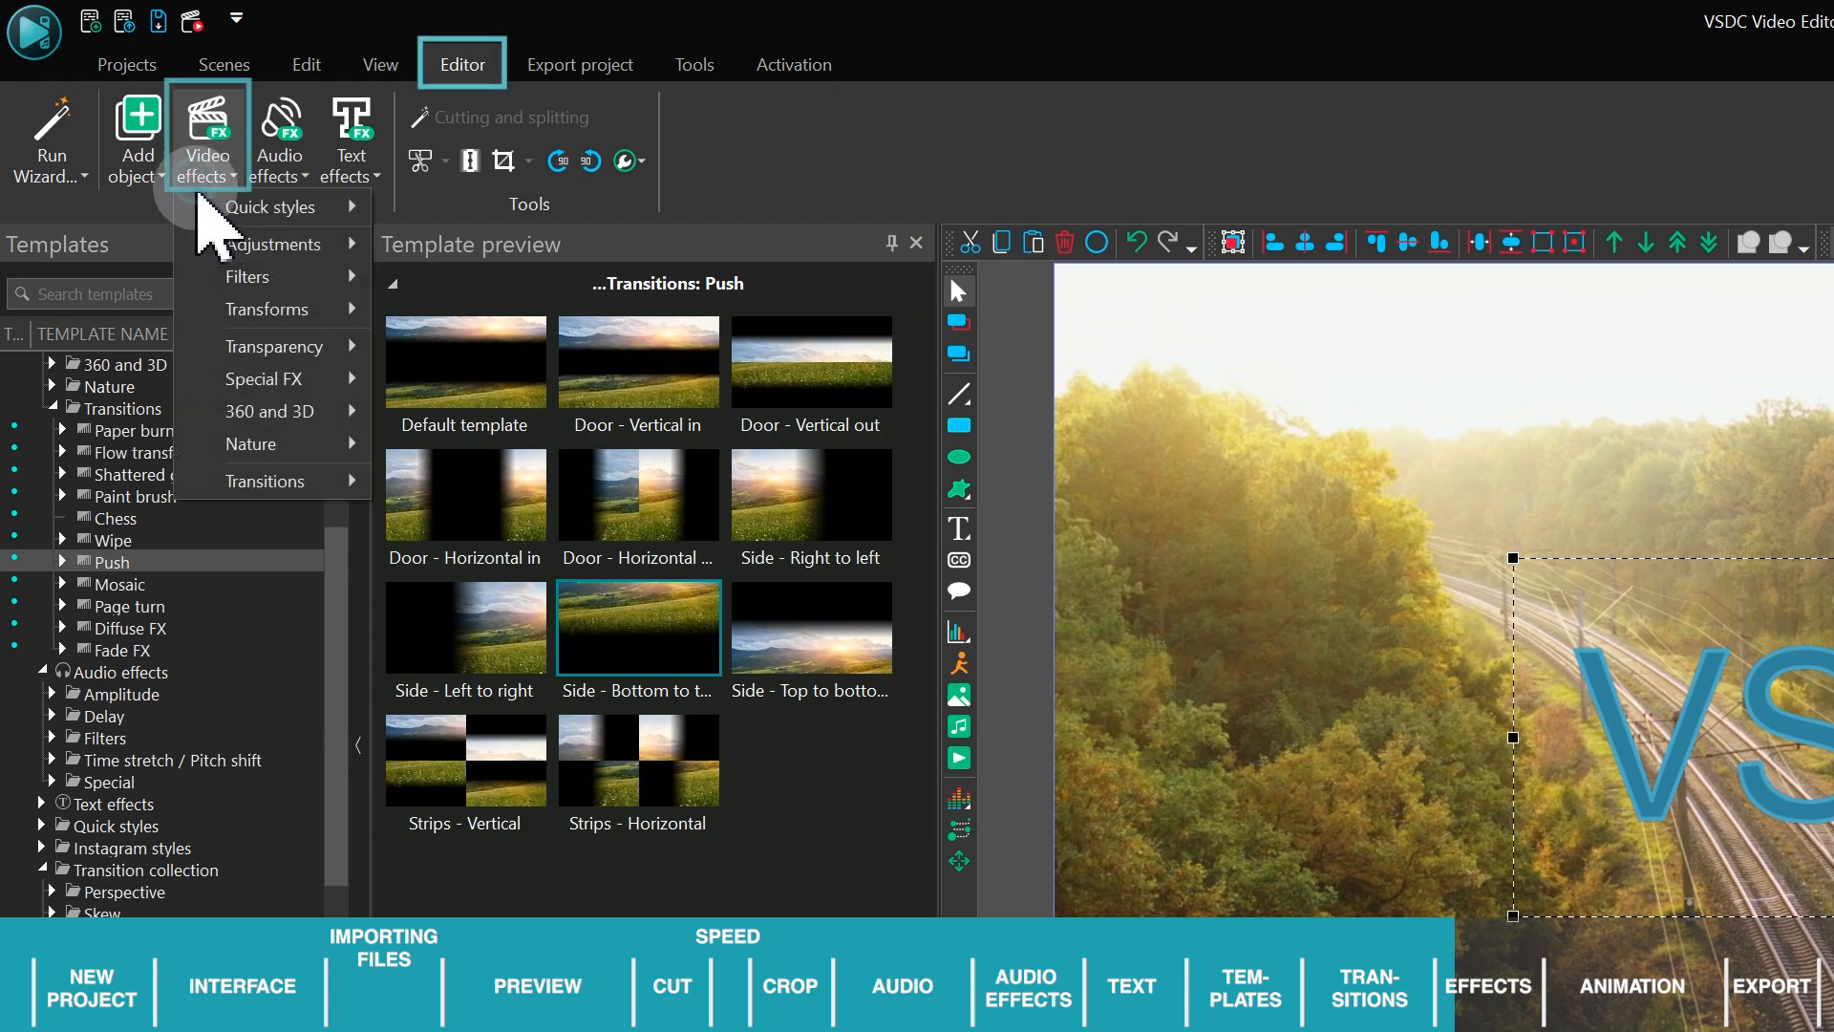
pyautogui.moveTo(287, 449)
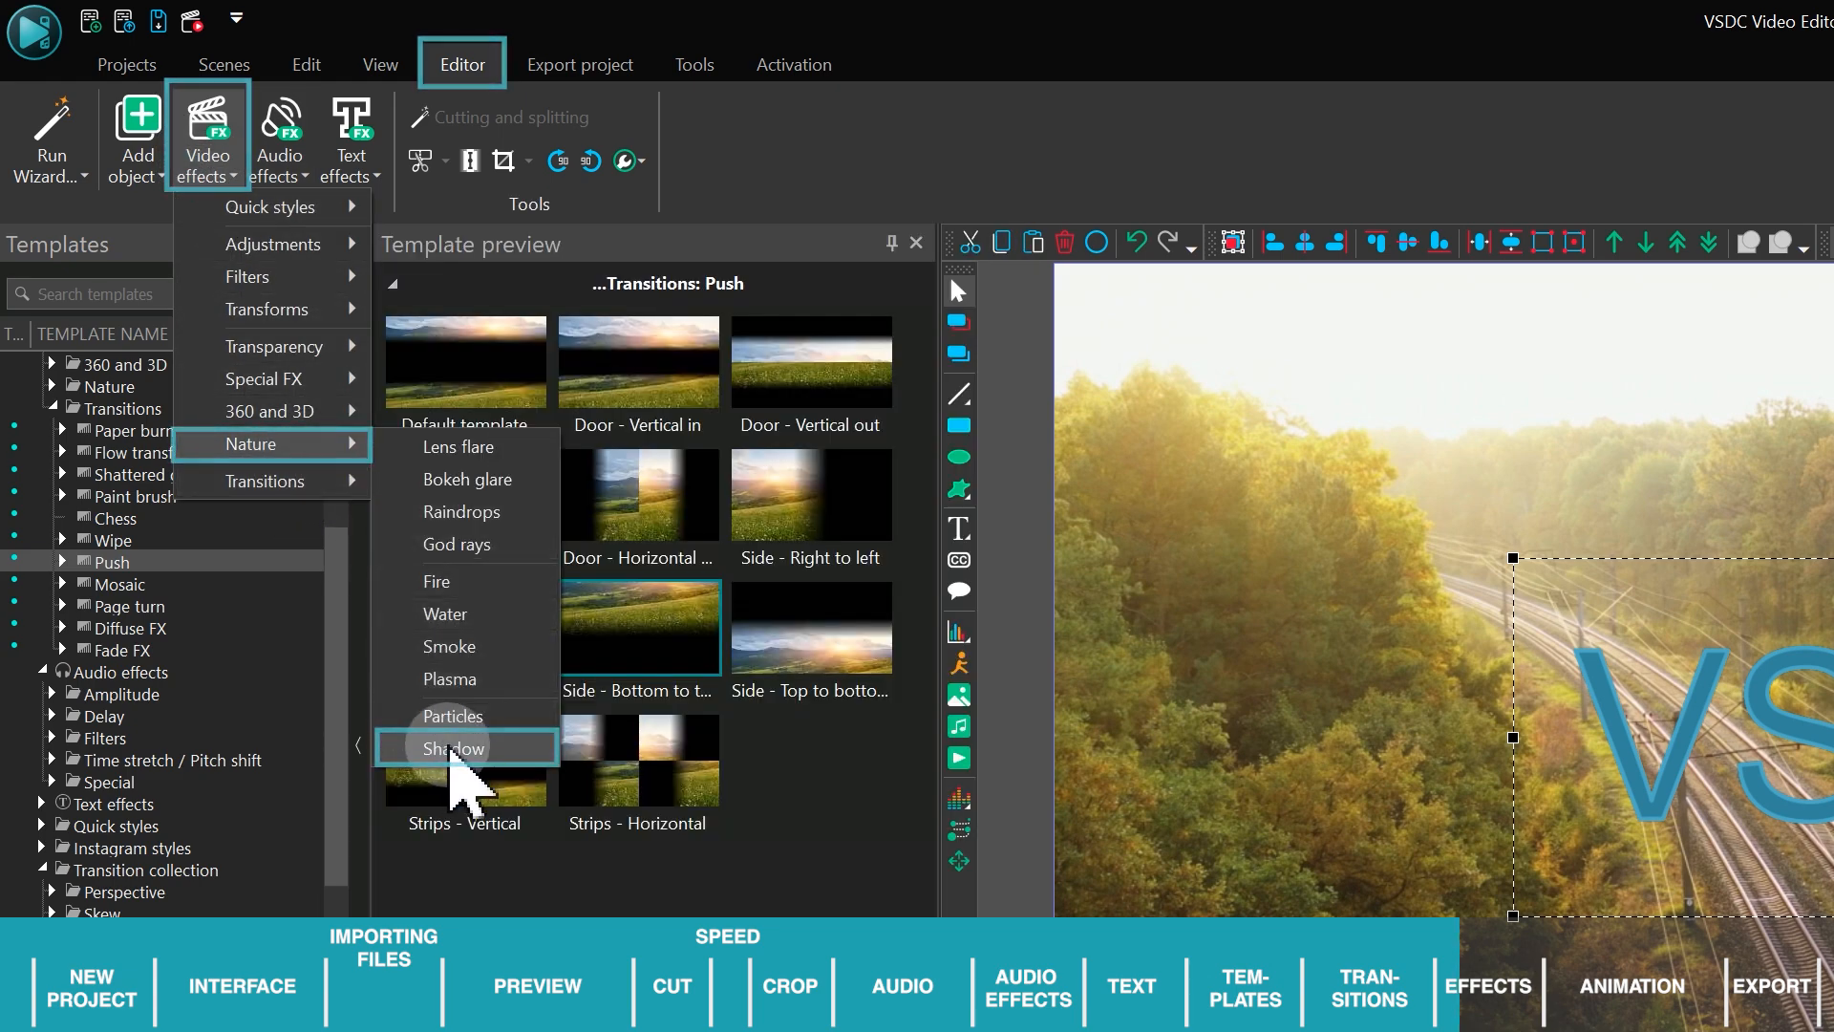
pyautogui.click(453, 750)
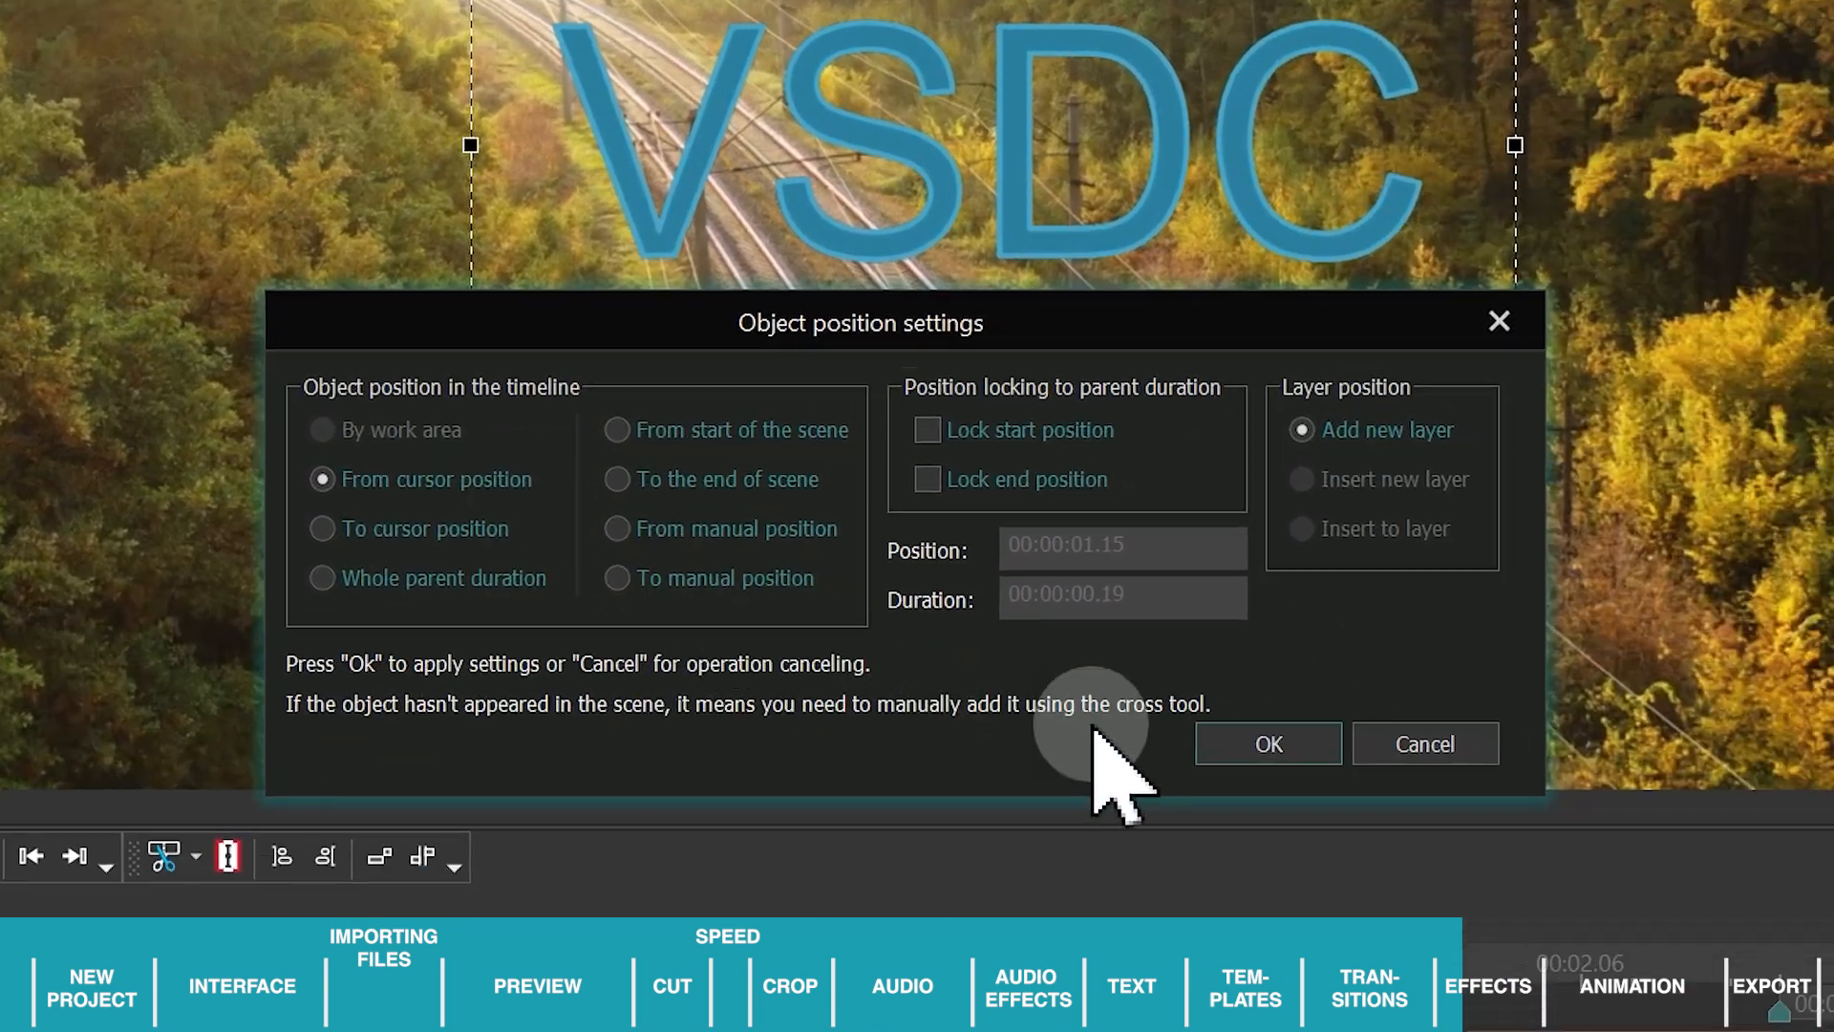
pyautogui.click(1114, 919)
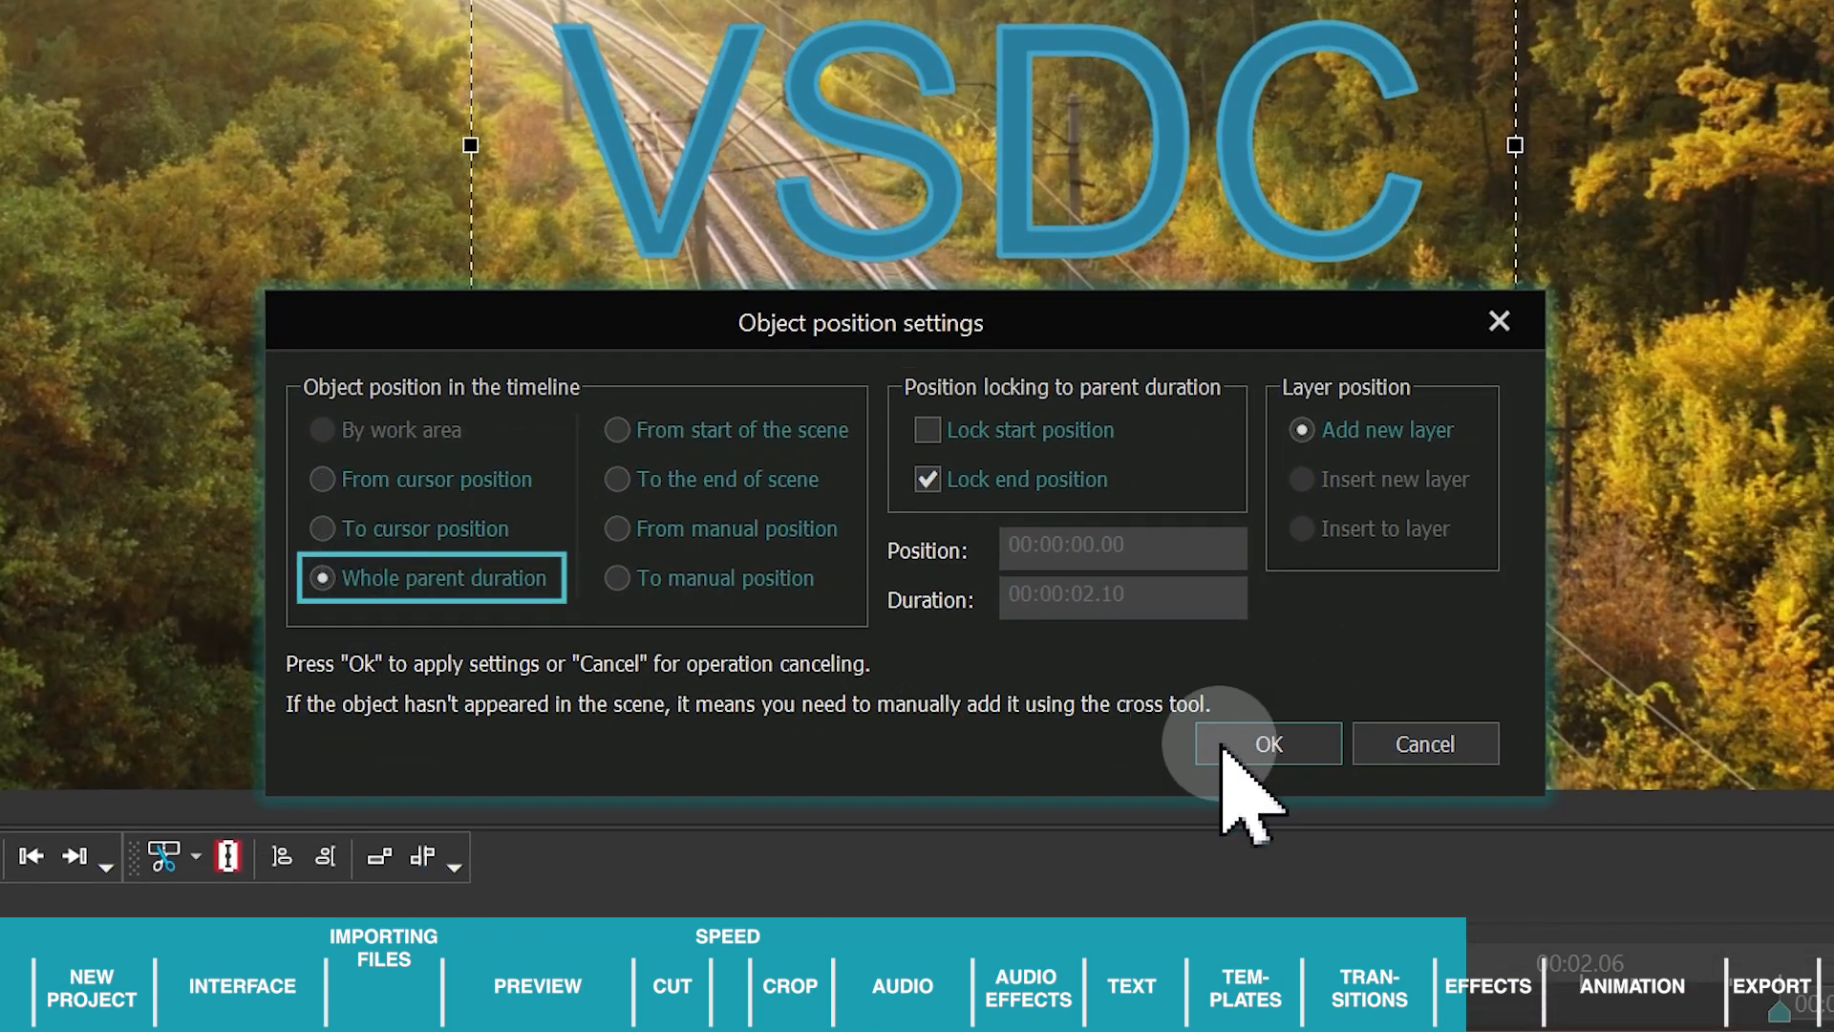
pyautogui.click(1232, 750)
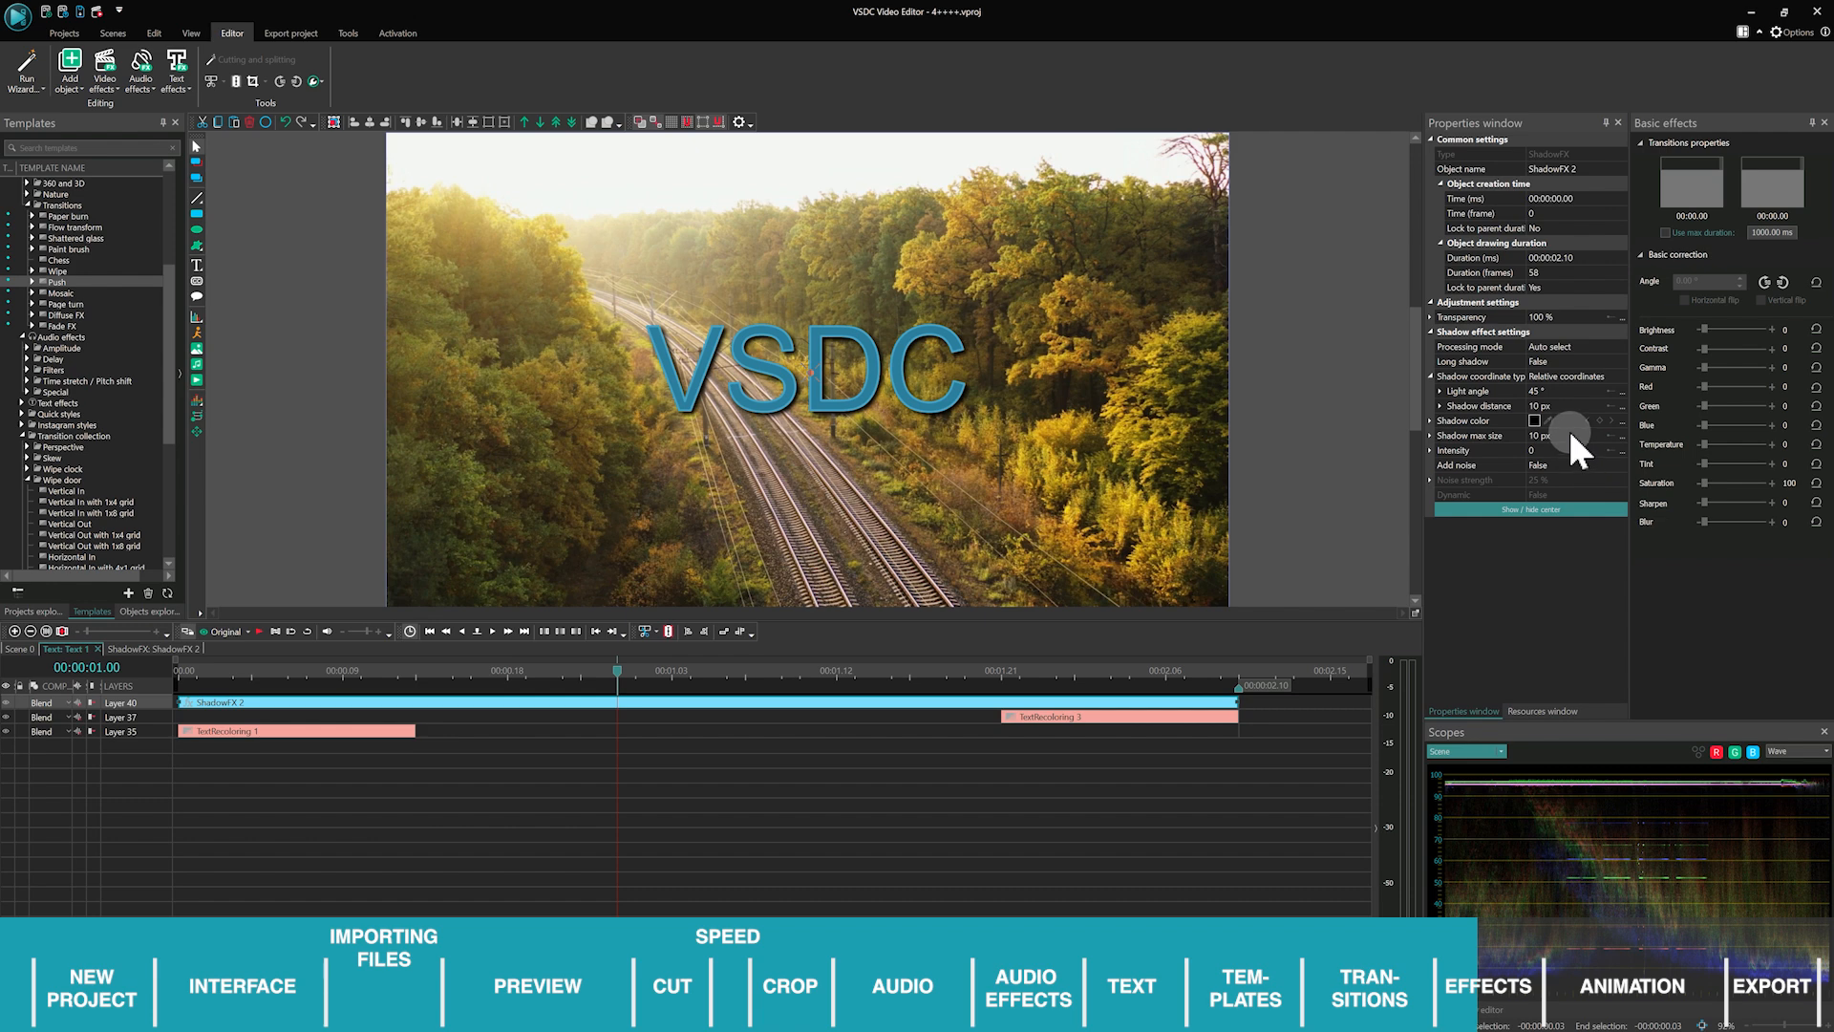
pyautogui.click(1571, 435)
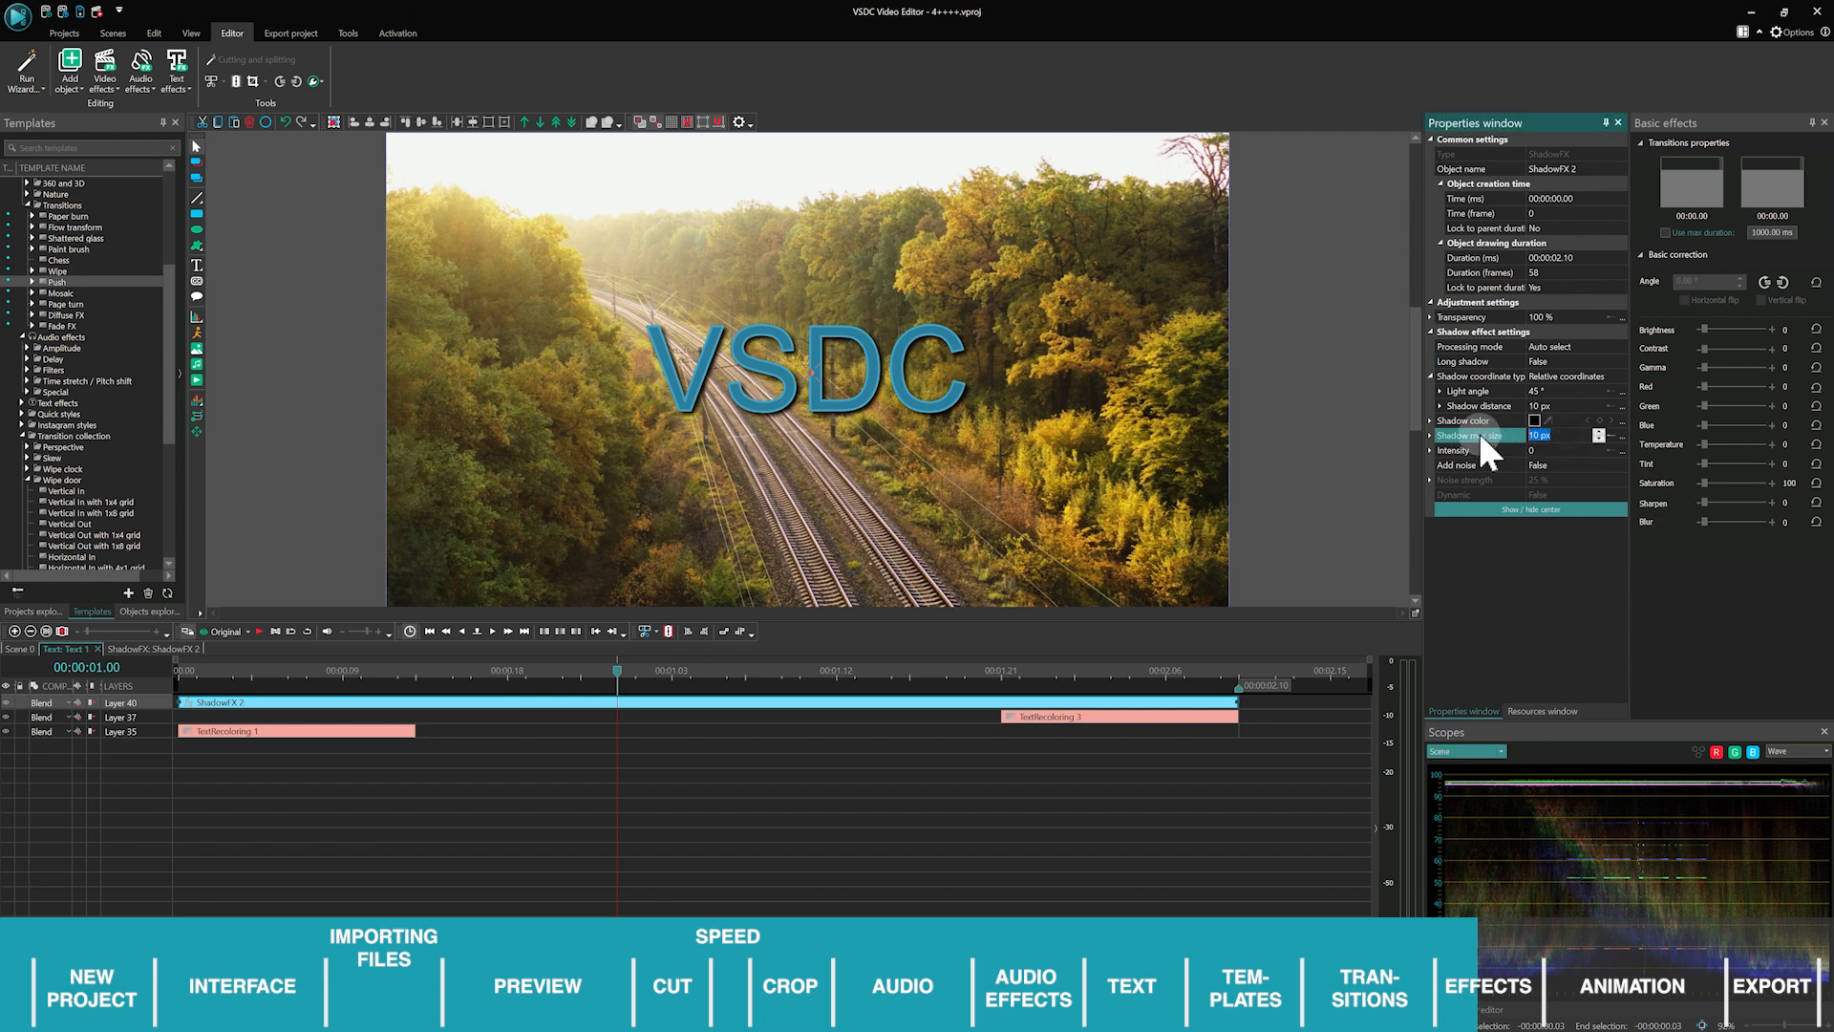
pyautogui.click(1554, 375)
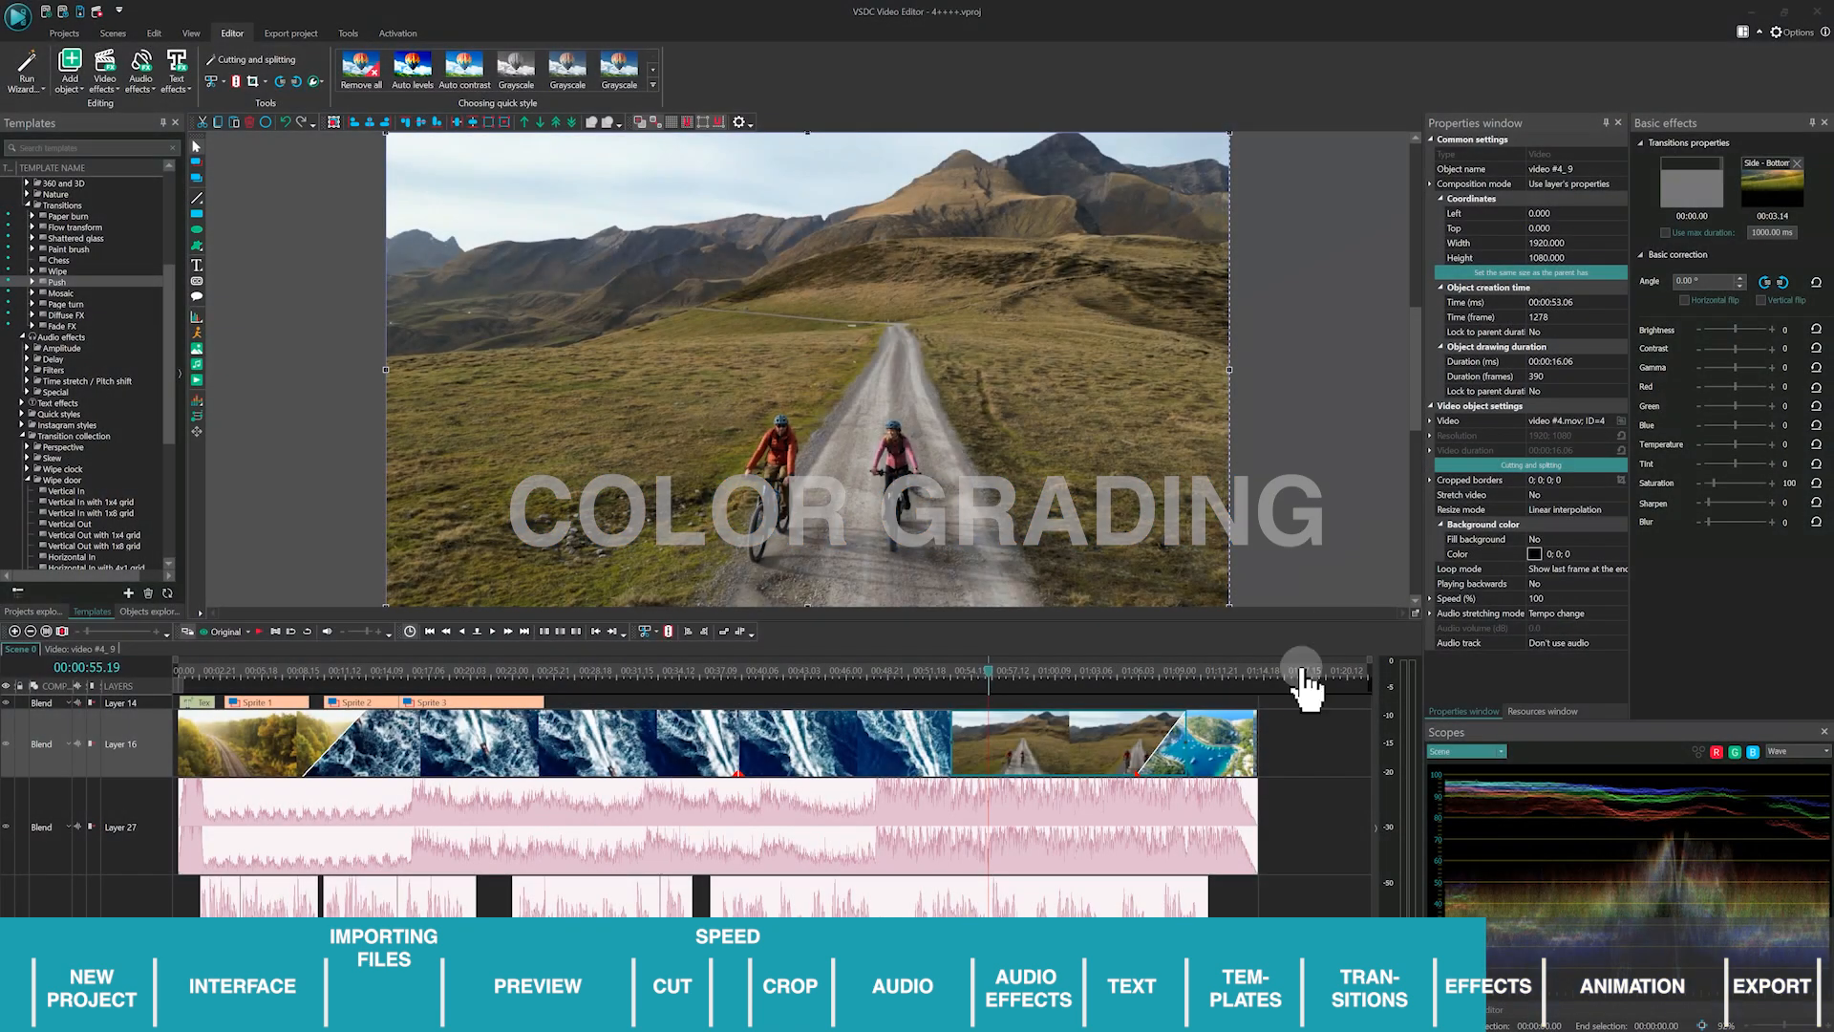
# Apply basic correction to the cycling road clip with brightness 27, contrast 2 and temperature 11.
pyautogui.click(1310, 807)
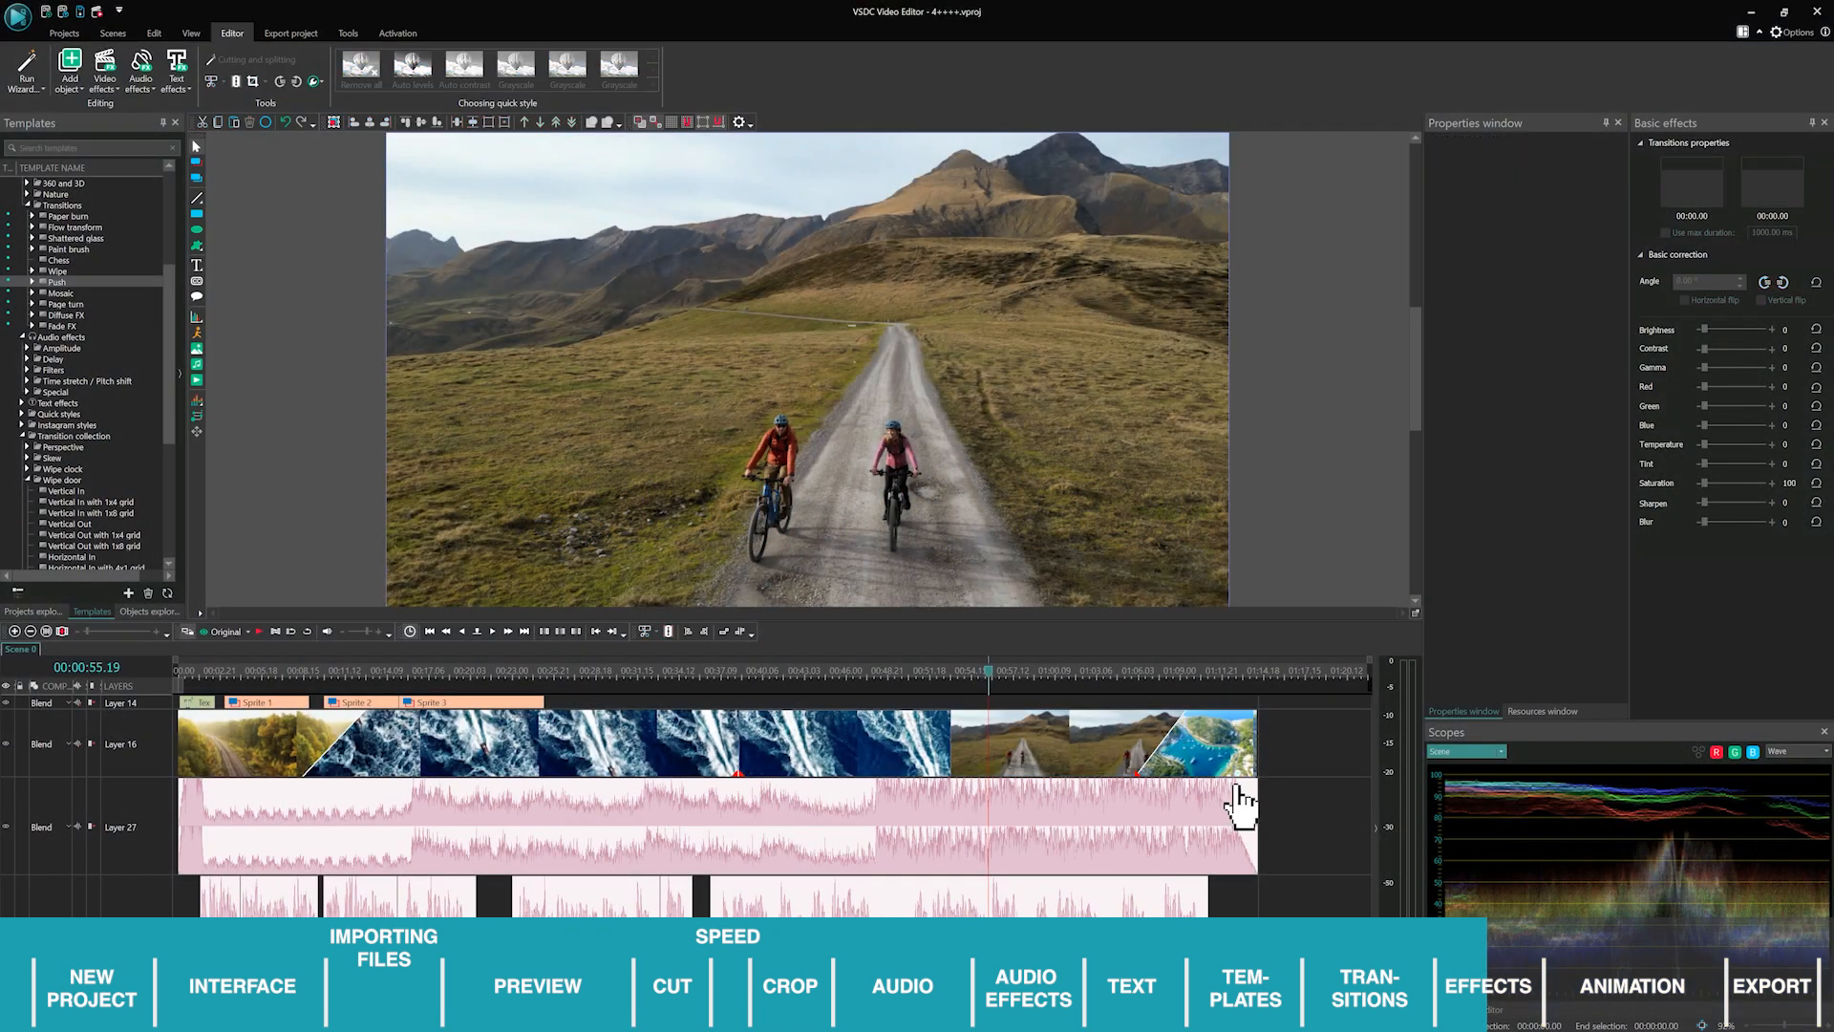
pyautogui.click(1039, 769)
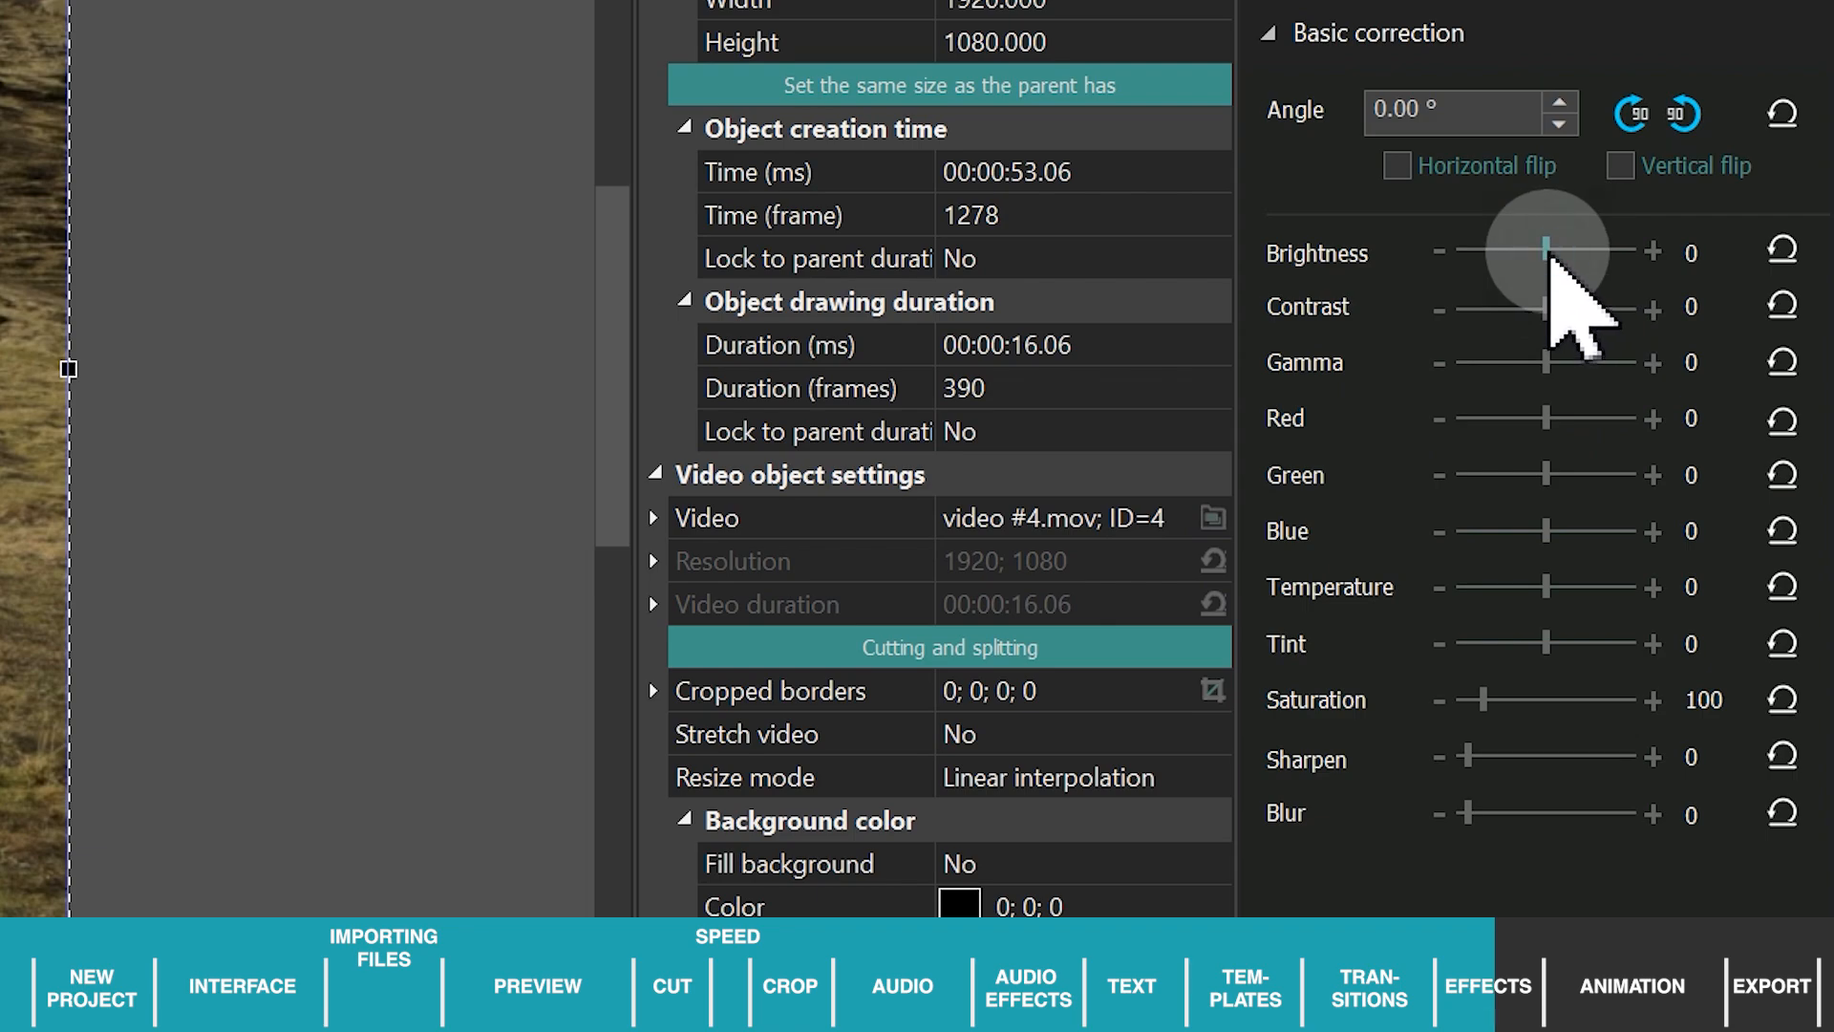
pyautogui.moveTo(1550, 256)
pyautogui.mouseDown()
pyautogui.moveTo(1526, 256)
pyautogui.moveTo(1571, 256)
pyautogui.mouseUp()
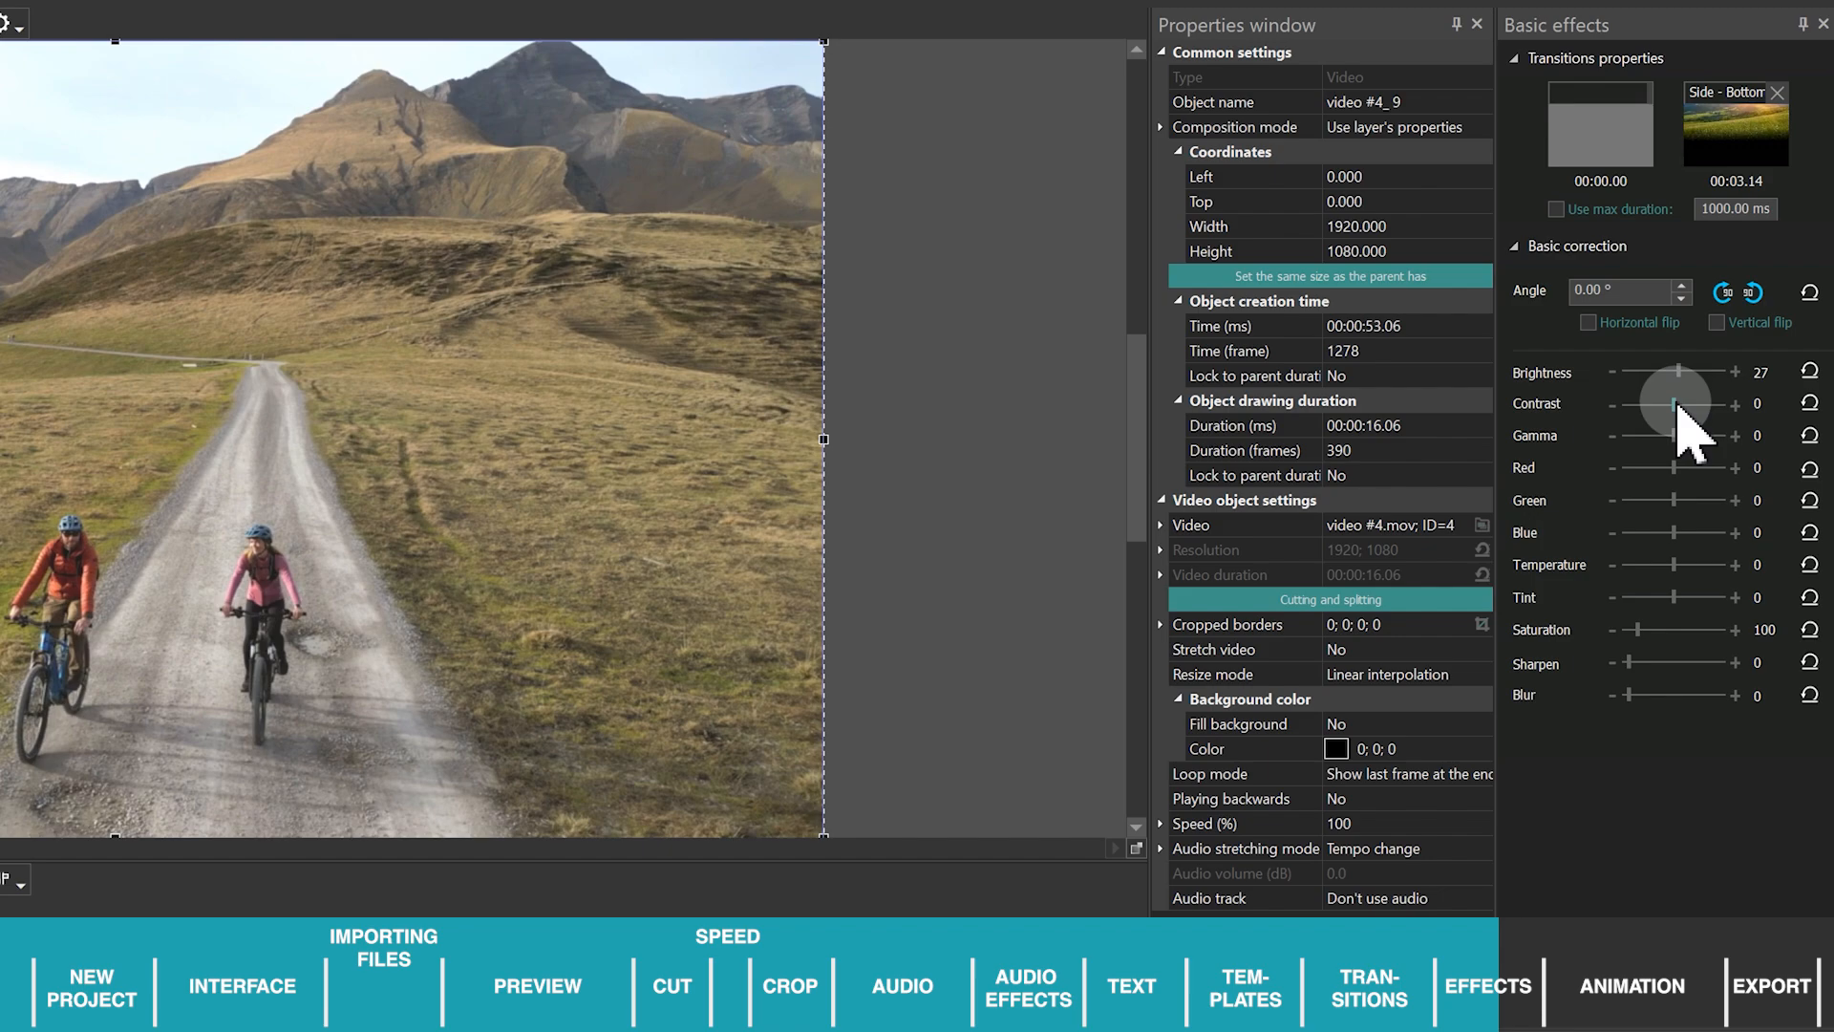
pyautogui.click(1678, 405)
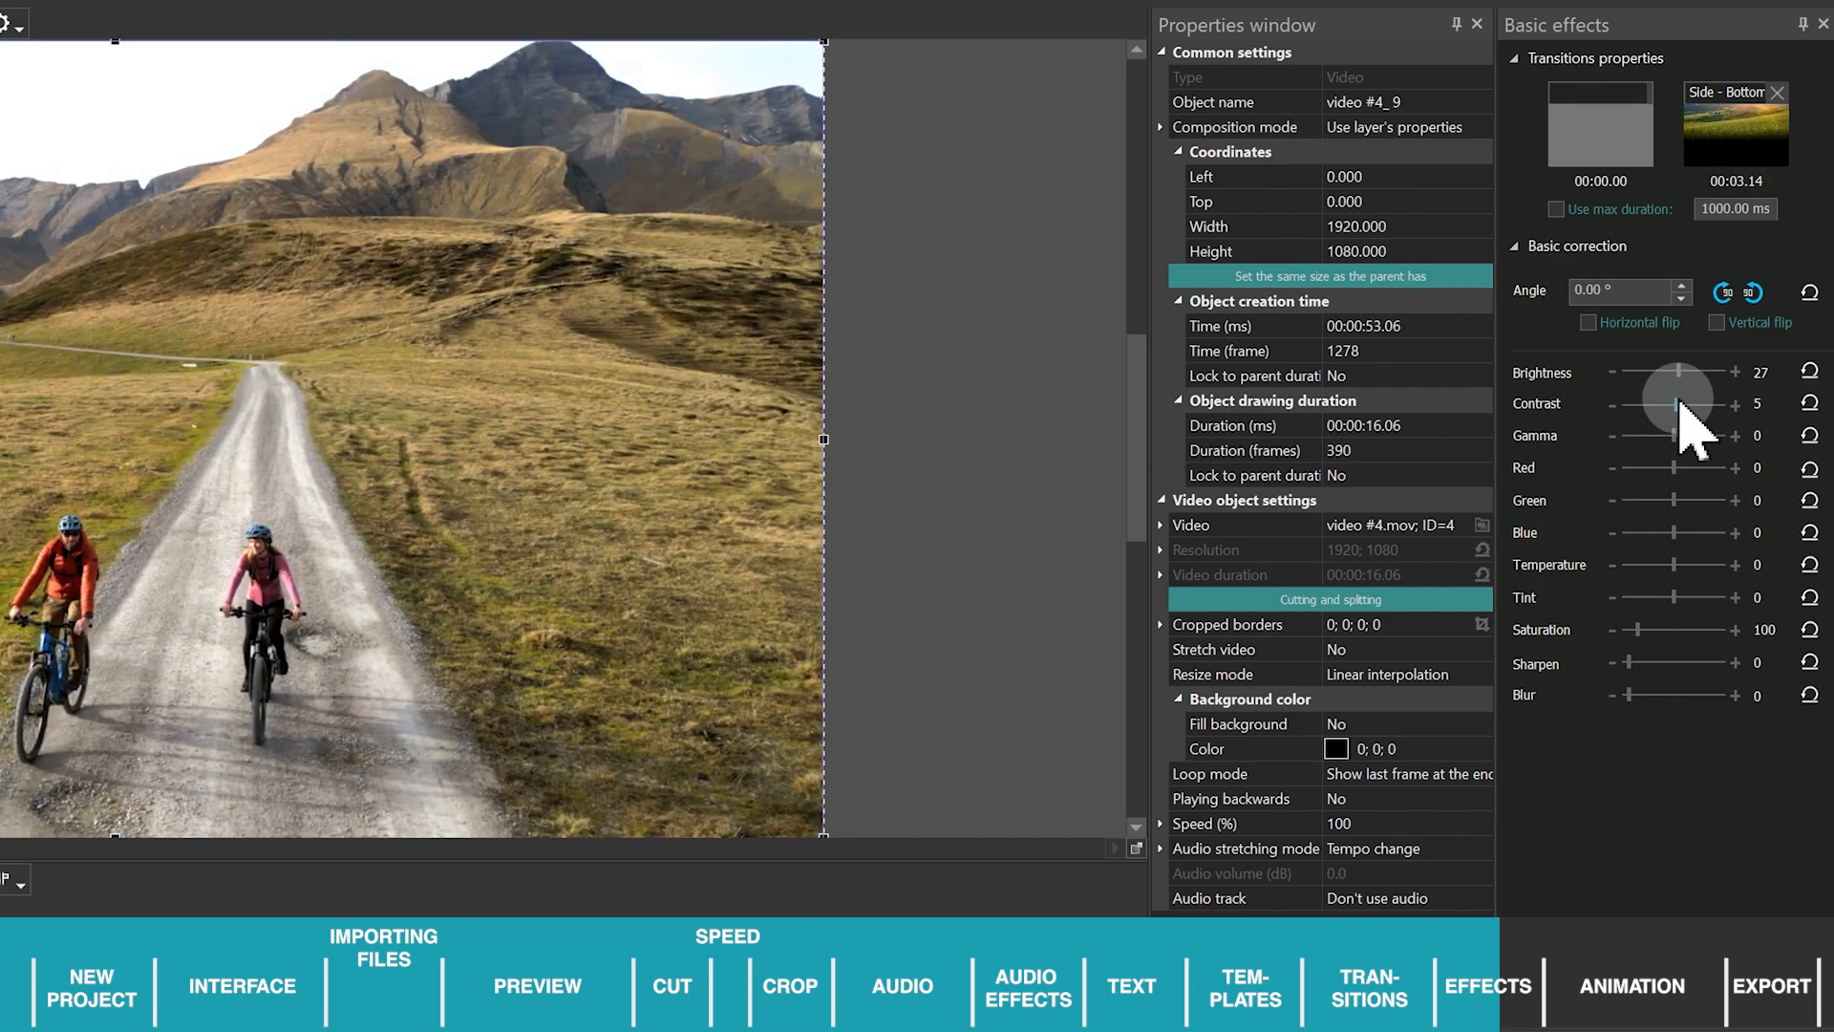
pyautogui.click(1735, 567)
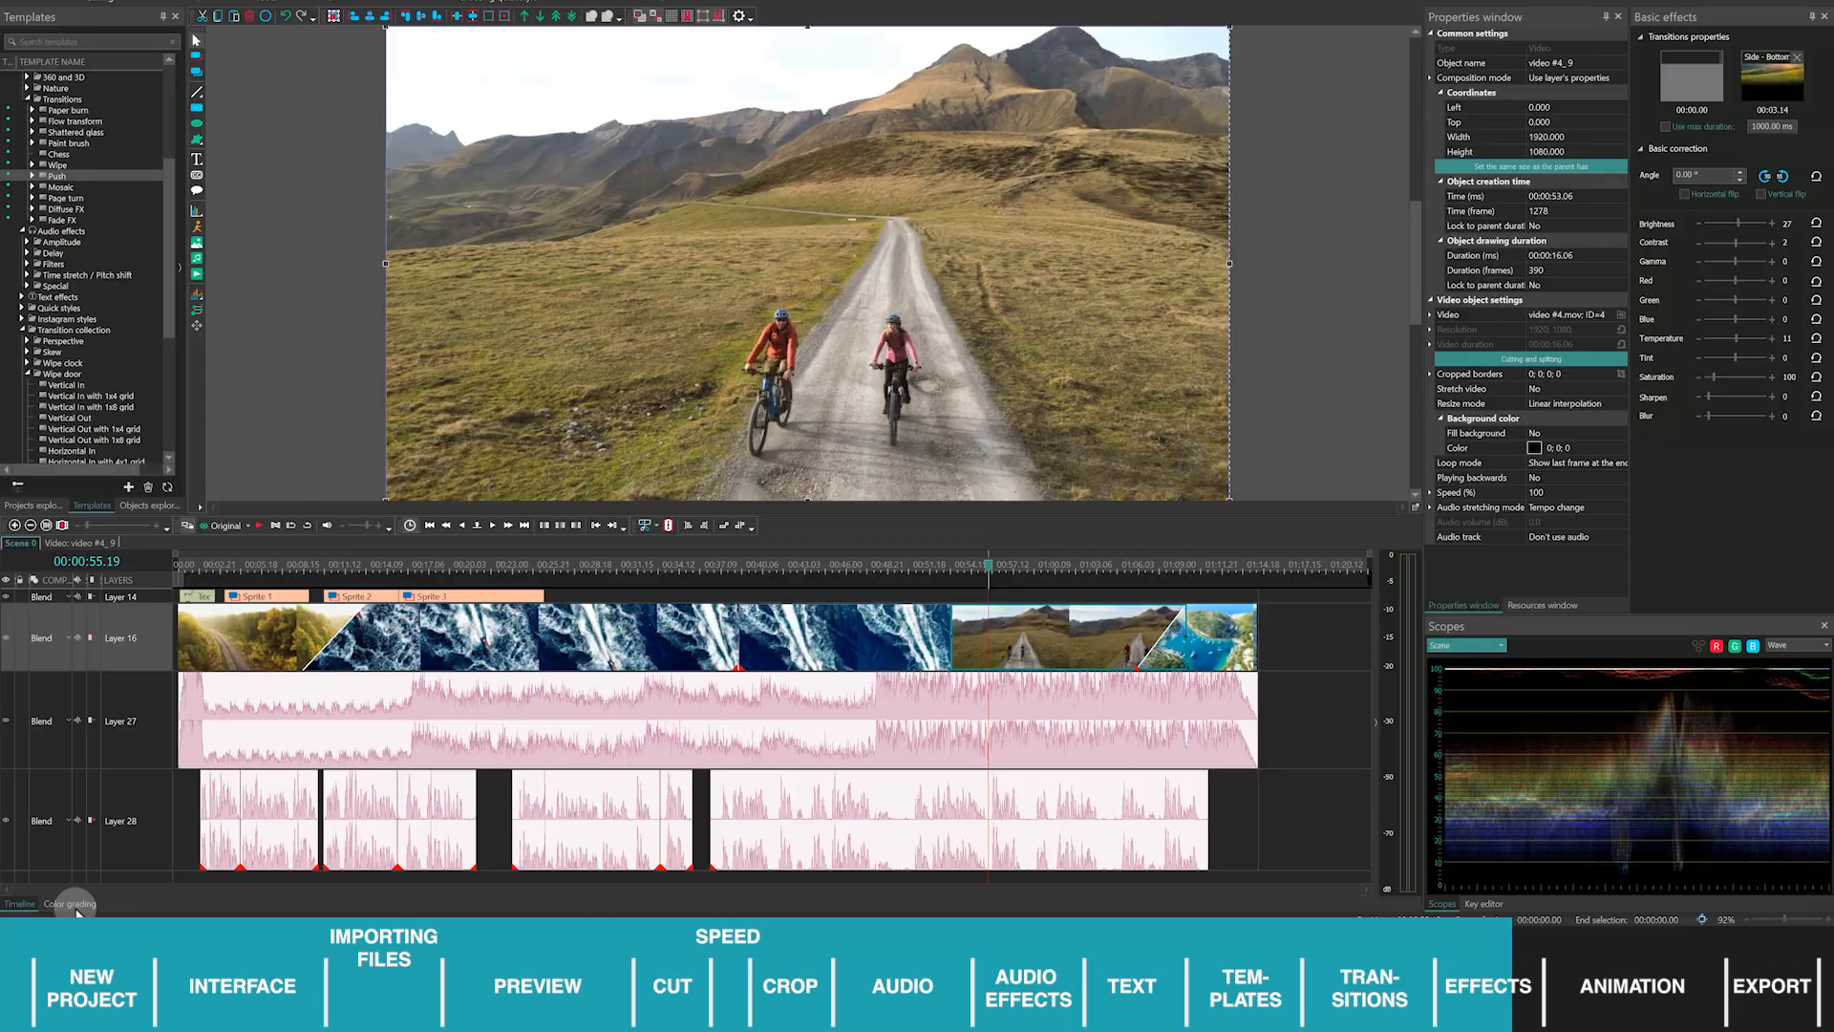
# Adjust the Gain color wheel of the cycling road clip in the color grading workspace and reduce the workspace height.
pyautogui.click(341, 853)
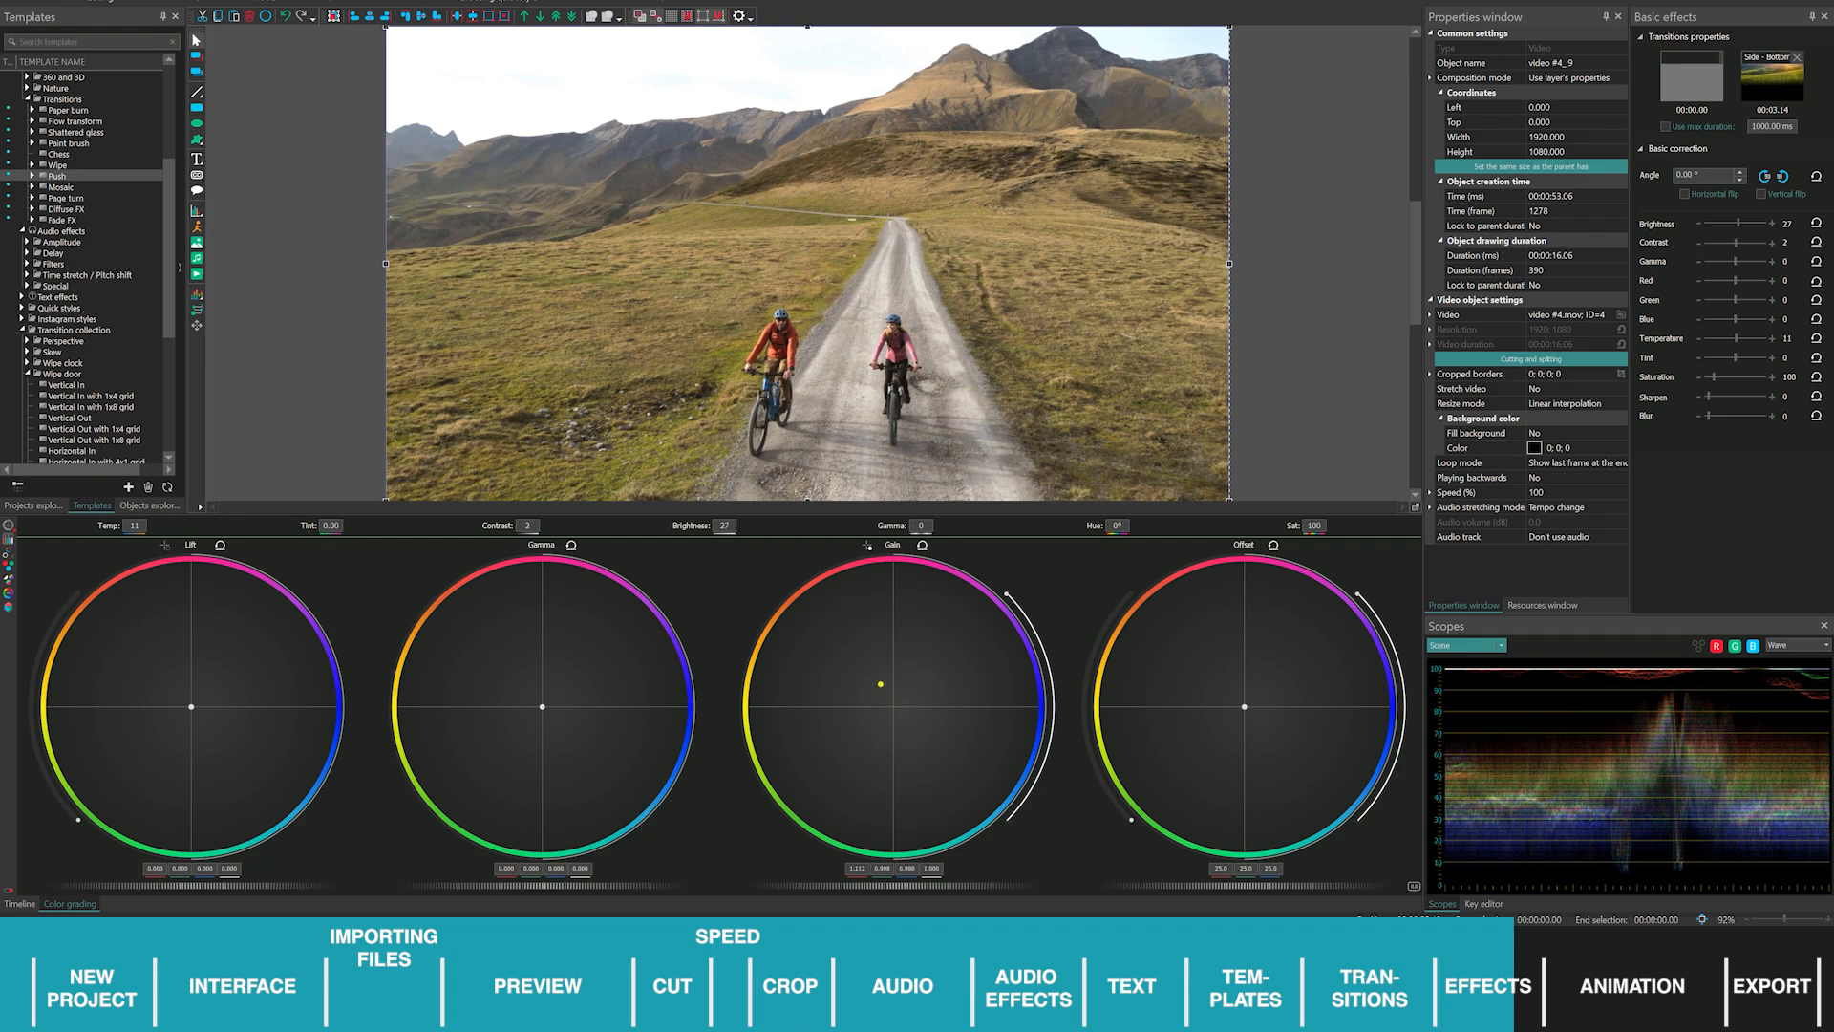
pyautogui.moveTo(902, 758); pyautogui.dragTo(901, 727)
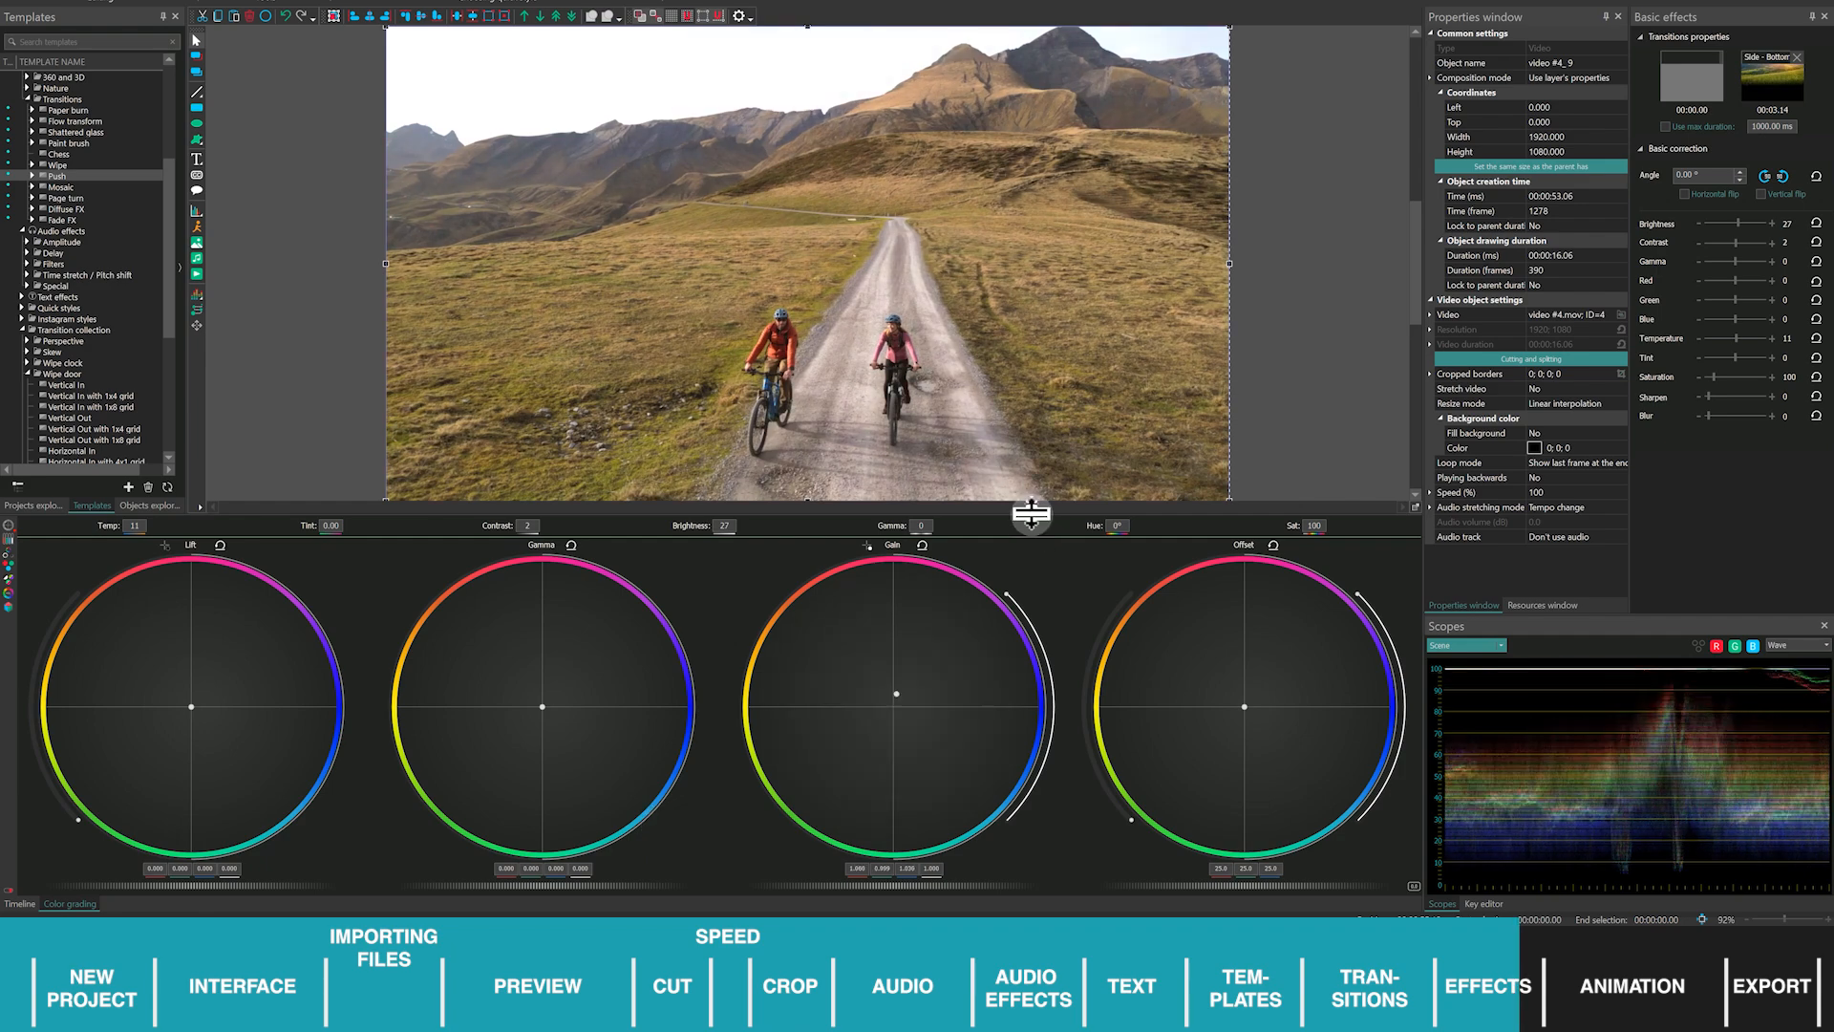
pyautogui.moveTo(1032, 515); pyautogui.dragTo(1016, 634)
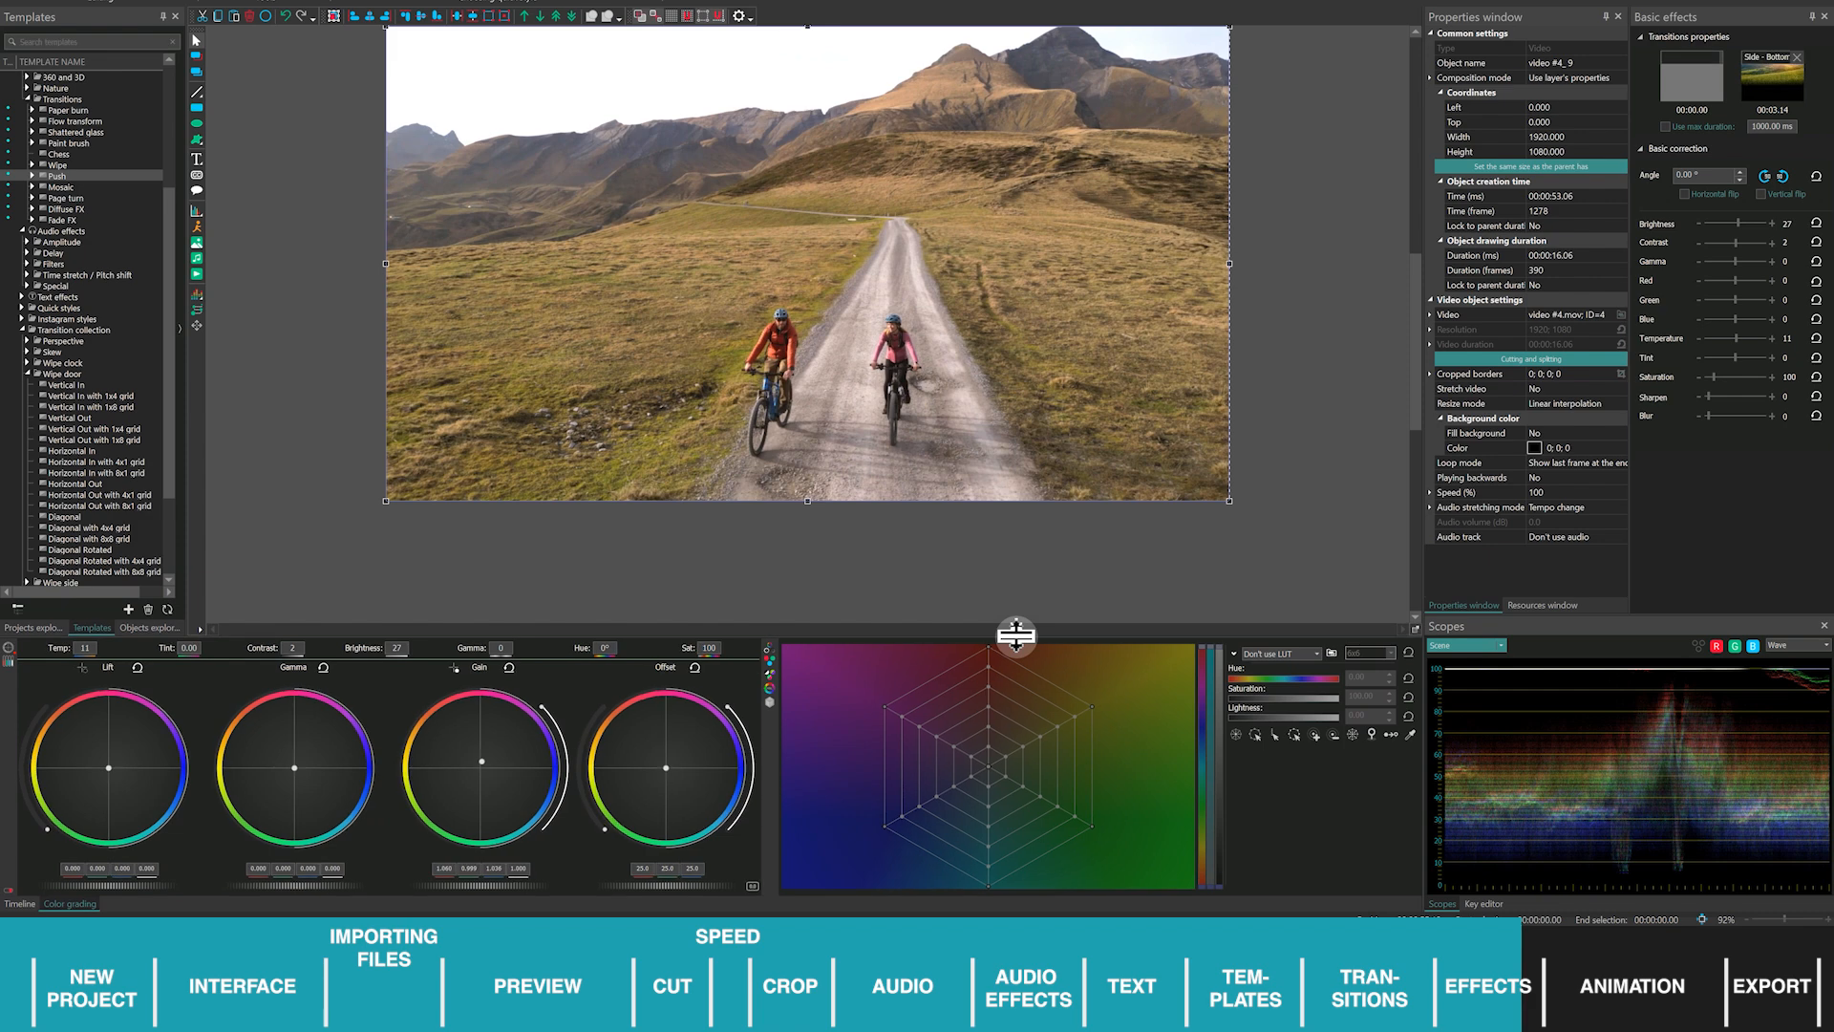
# Try the 4. Blade and 6. Wild west LUTs on the cycling road clip and replace them with another preset LUT.
pyautogui.click(1287, 652)
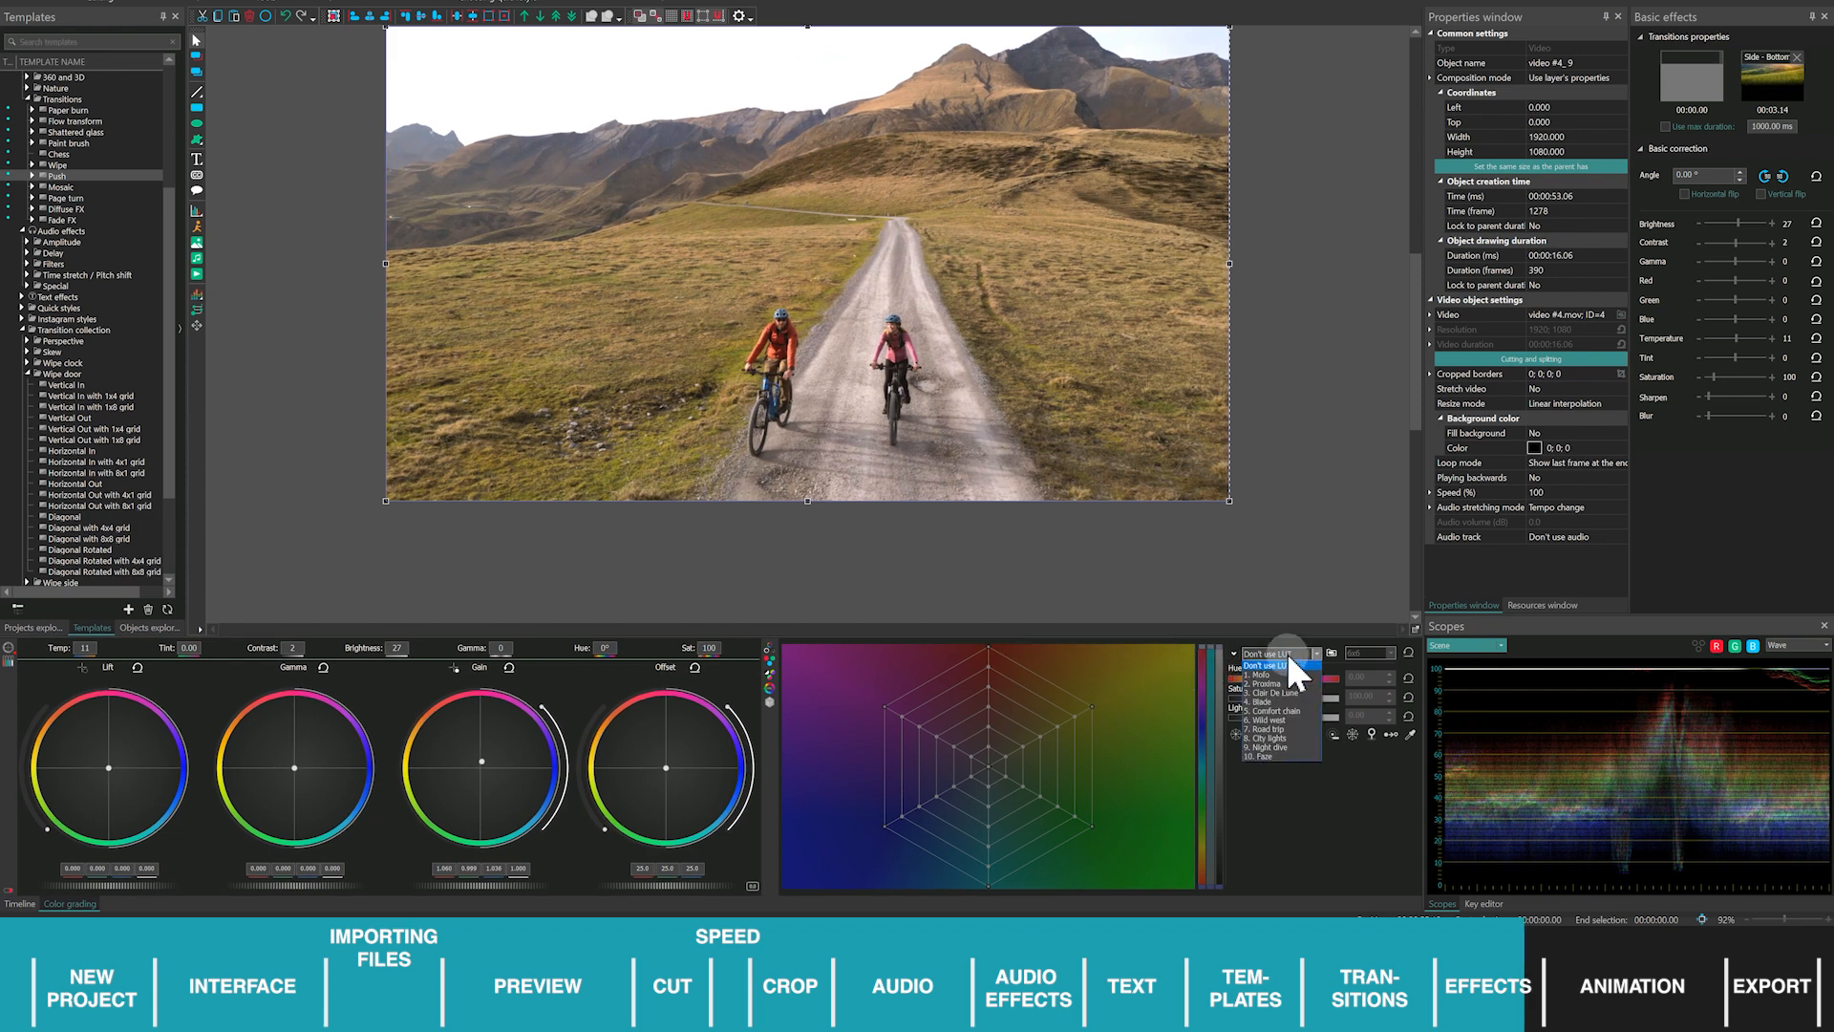
pyautogui.click(1274, 696)
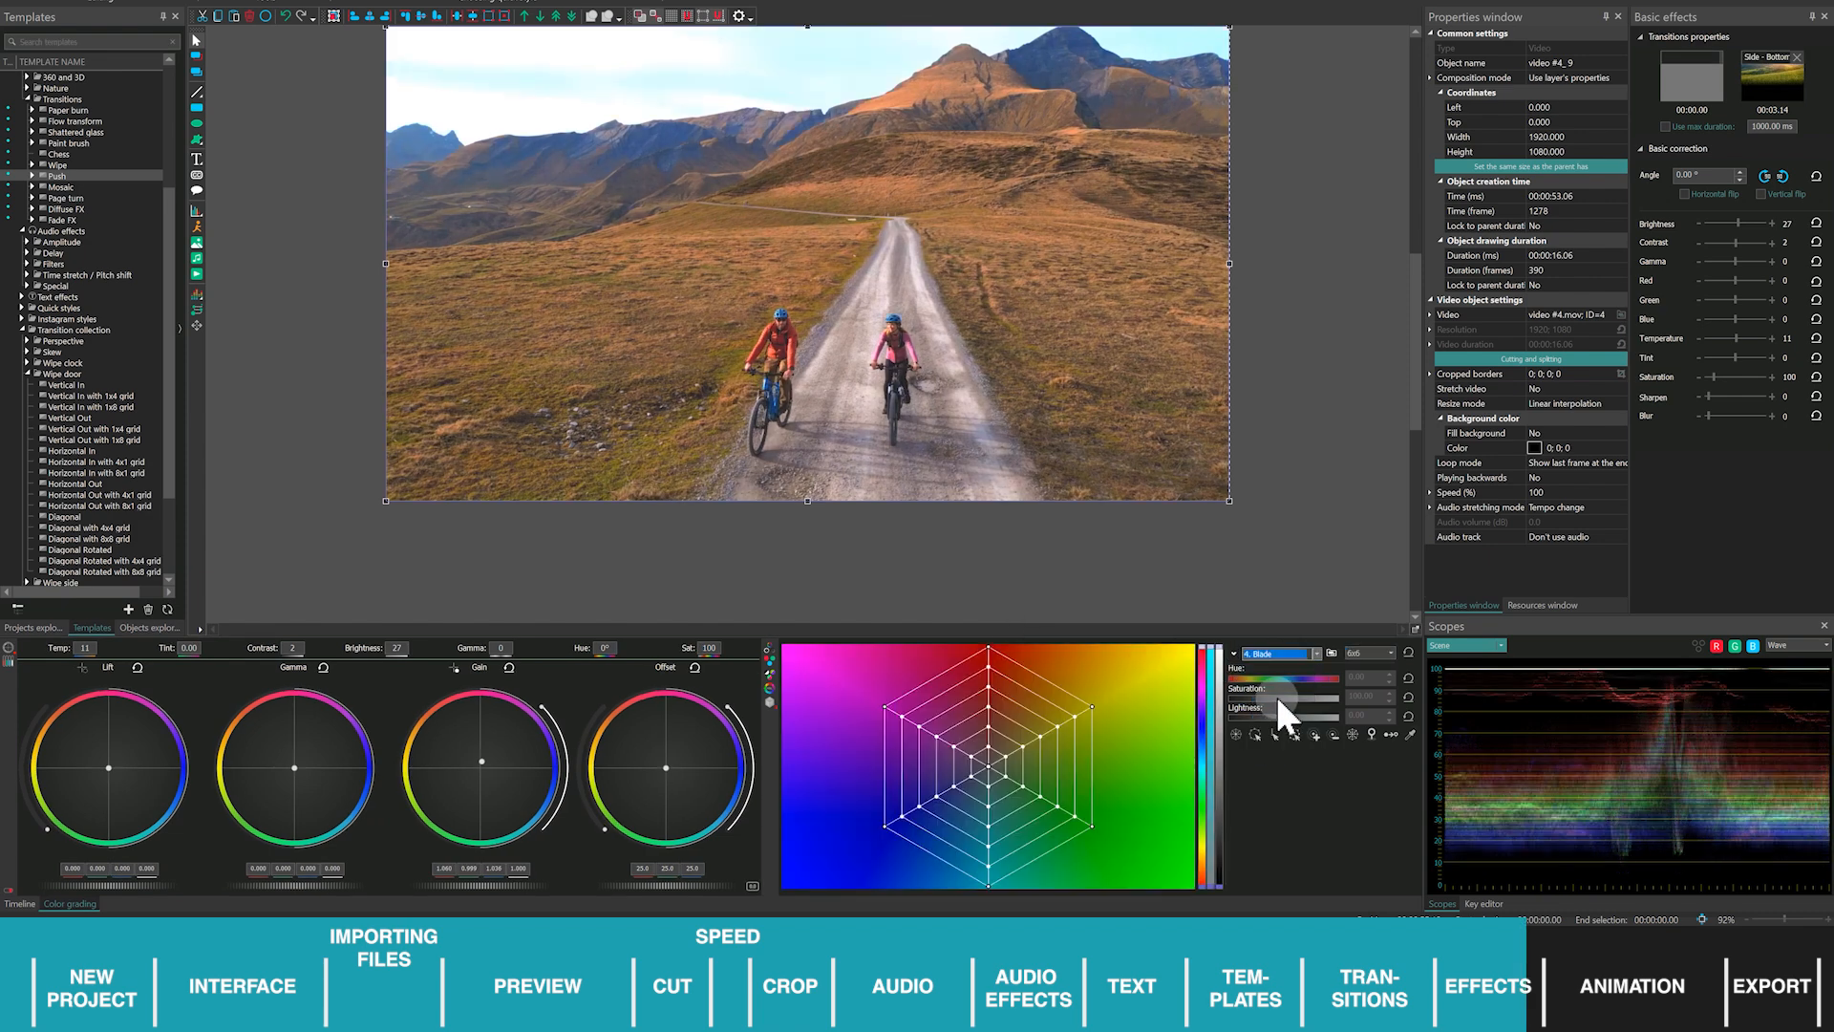
pyautogui.click(1290, 651)
pyautogui.click(1274, 718)
pyautogui.click(1282, 650)
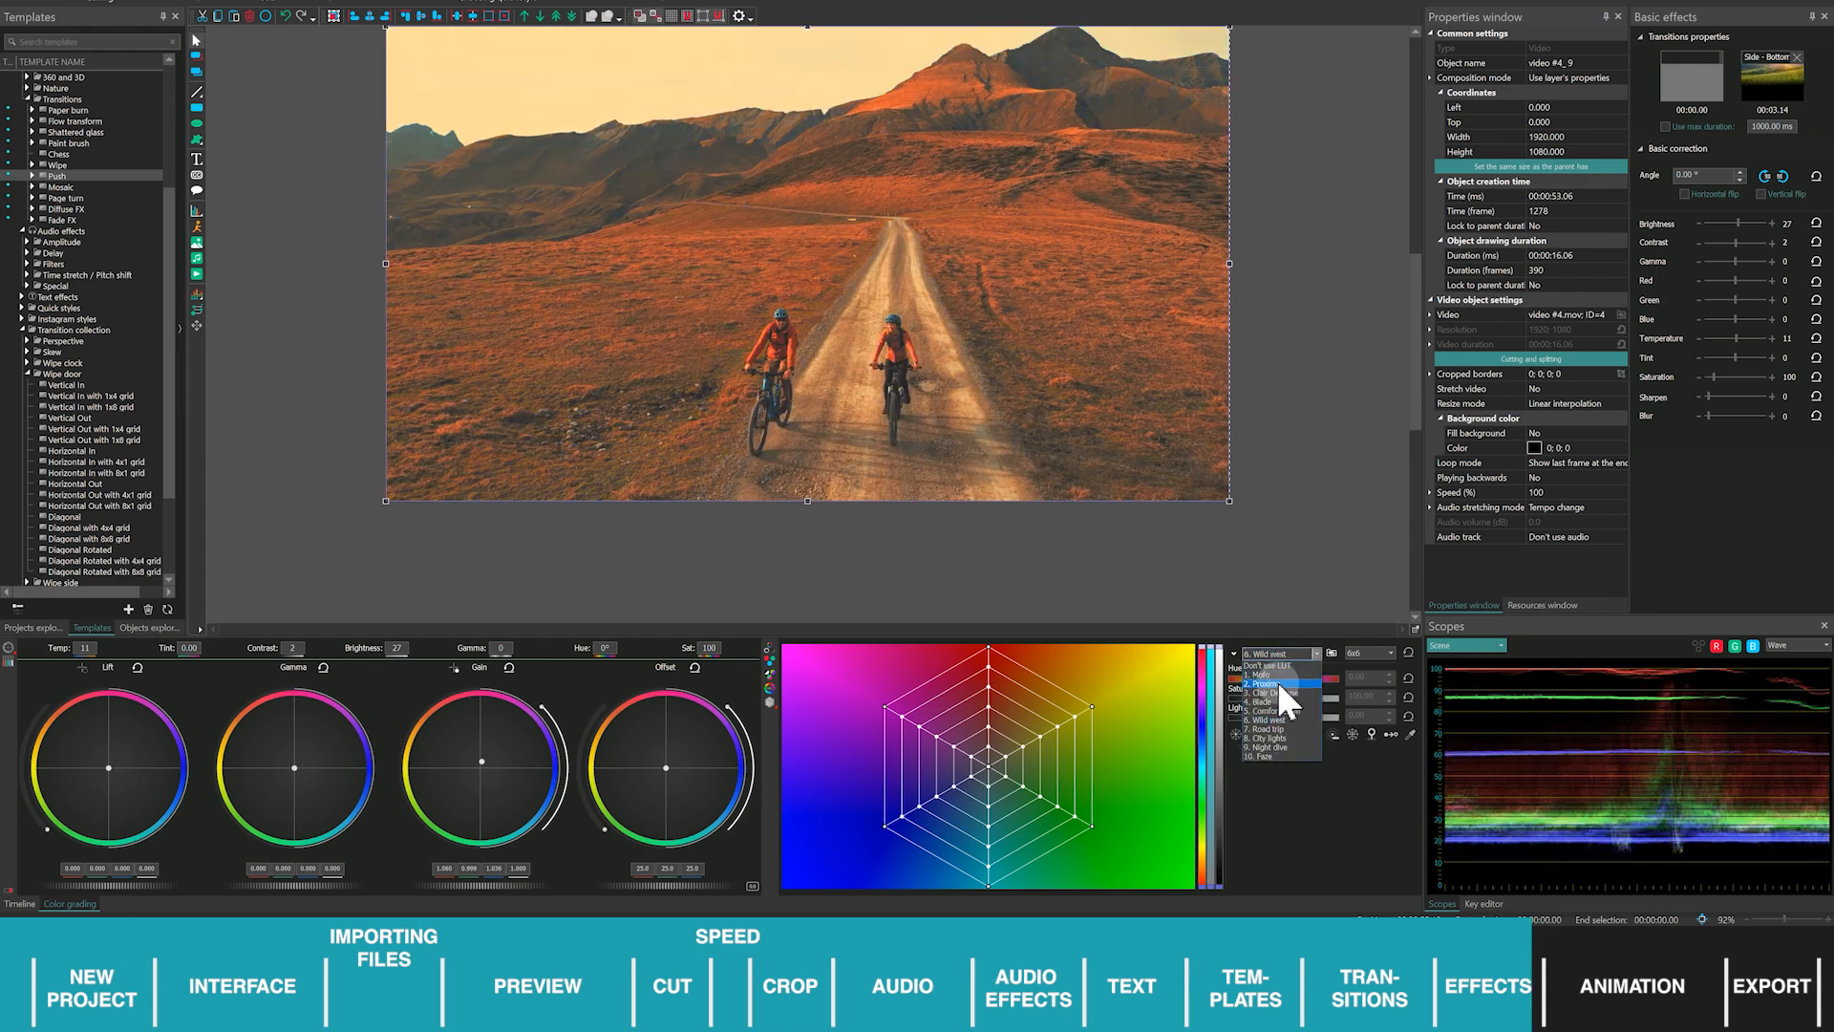
pyautogui.click(1282, 675)
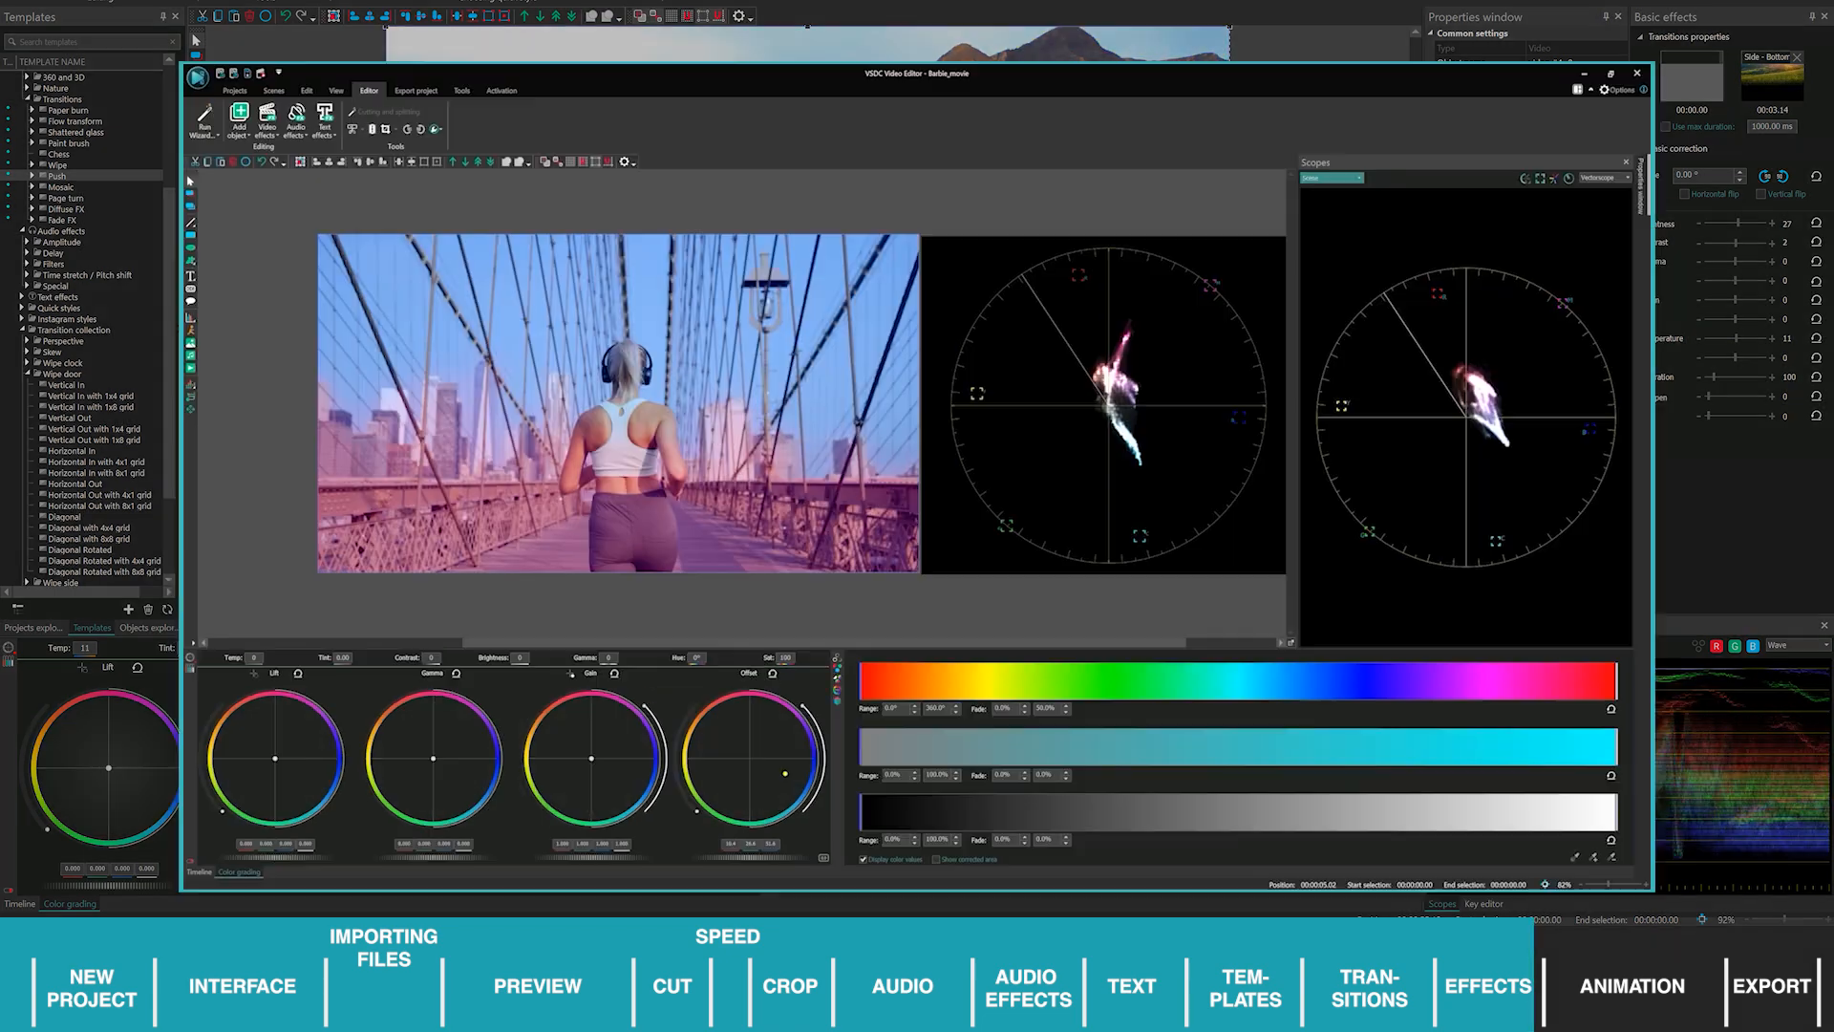
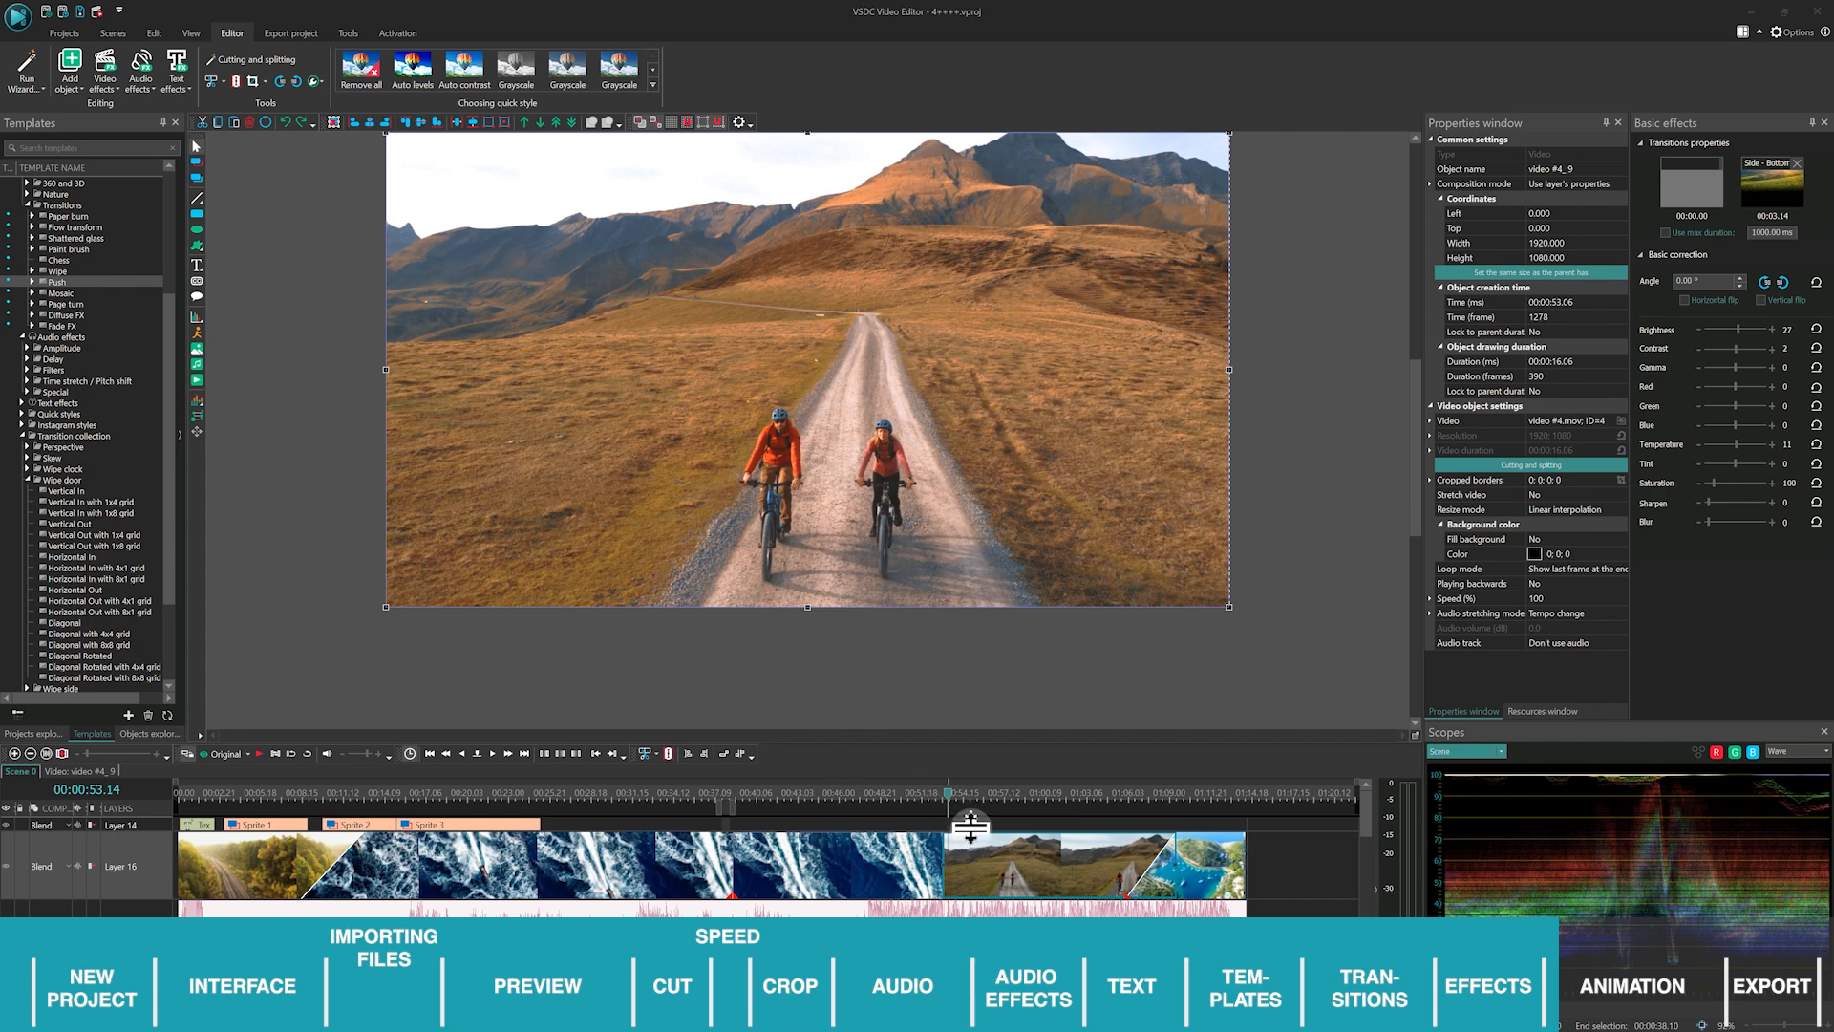
# Add a Zoom transform effect to the cycling road clip from the start of the scene on a new layer, shortened to 00:00:04.12.
pyautogui.click(990, 876)
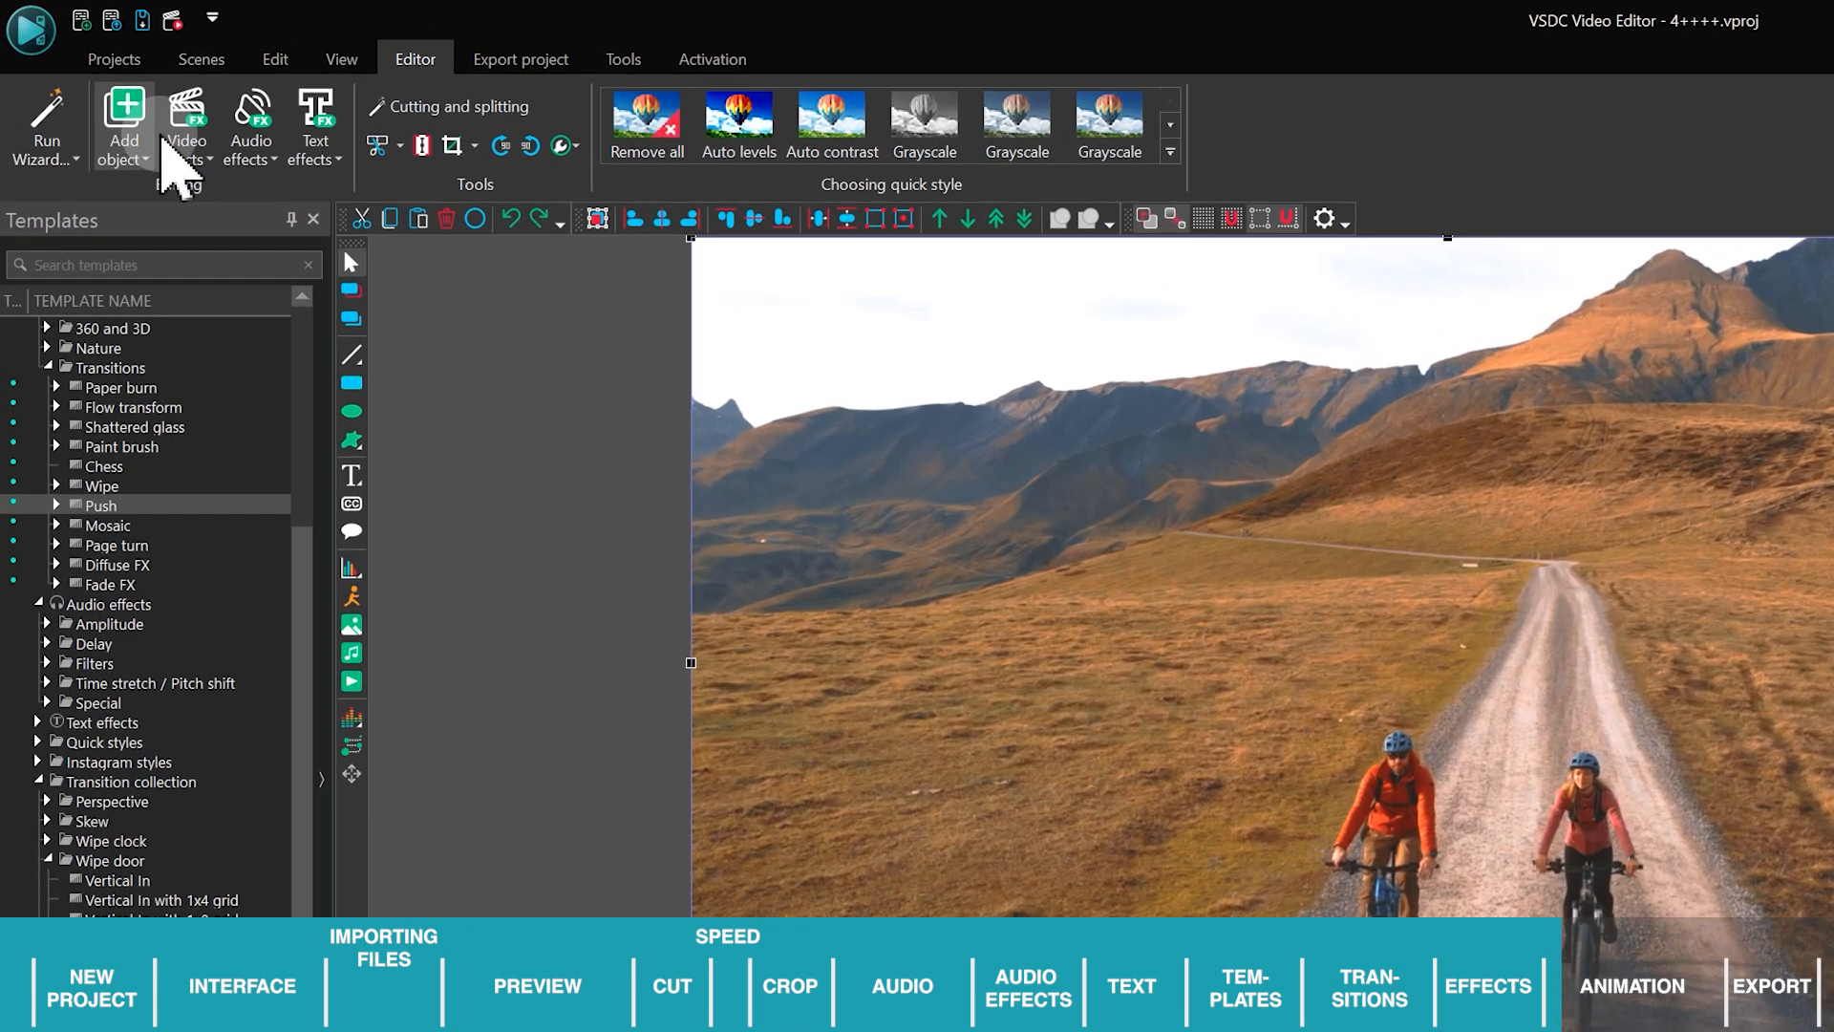
pyautogui.click(104, 77)
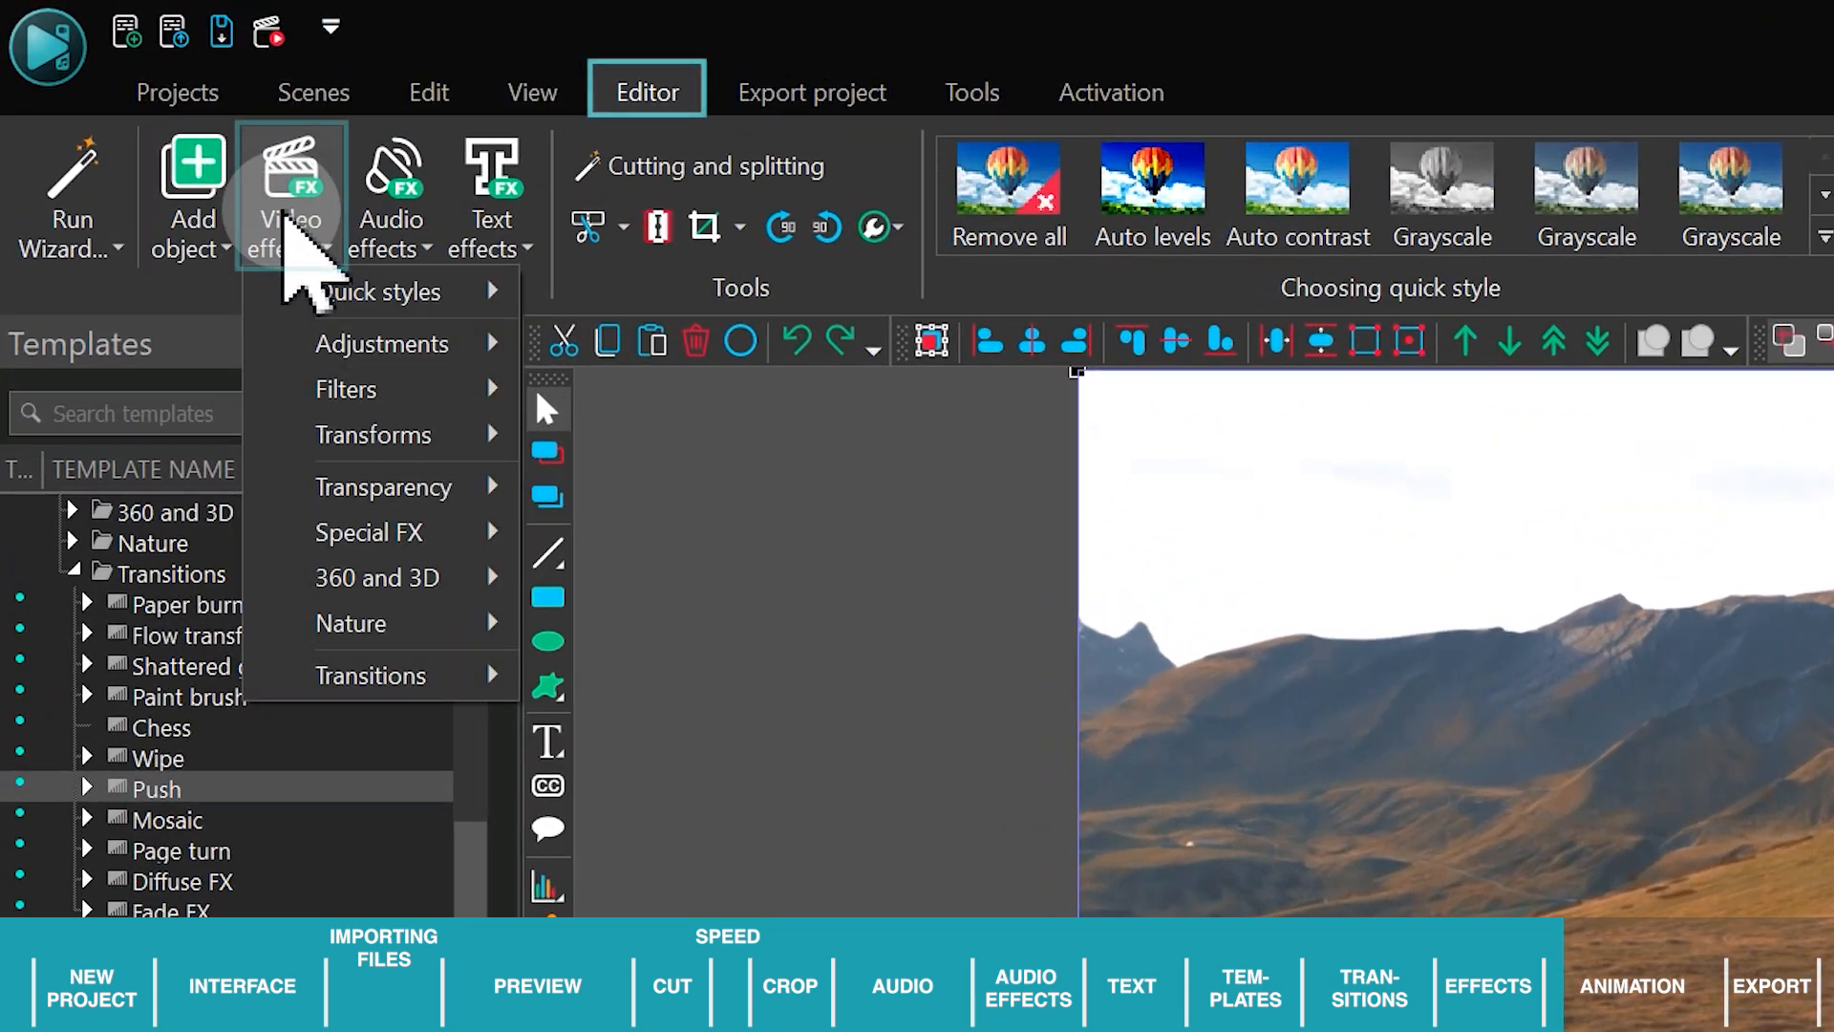
pyautogui.click(378, 434)
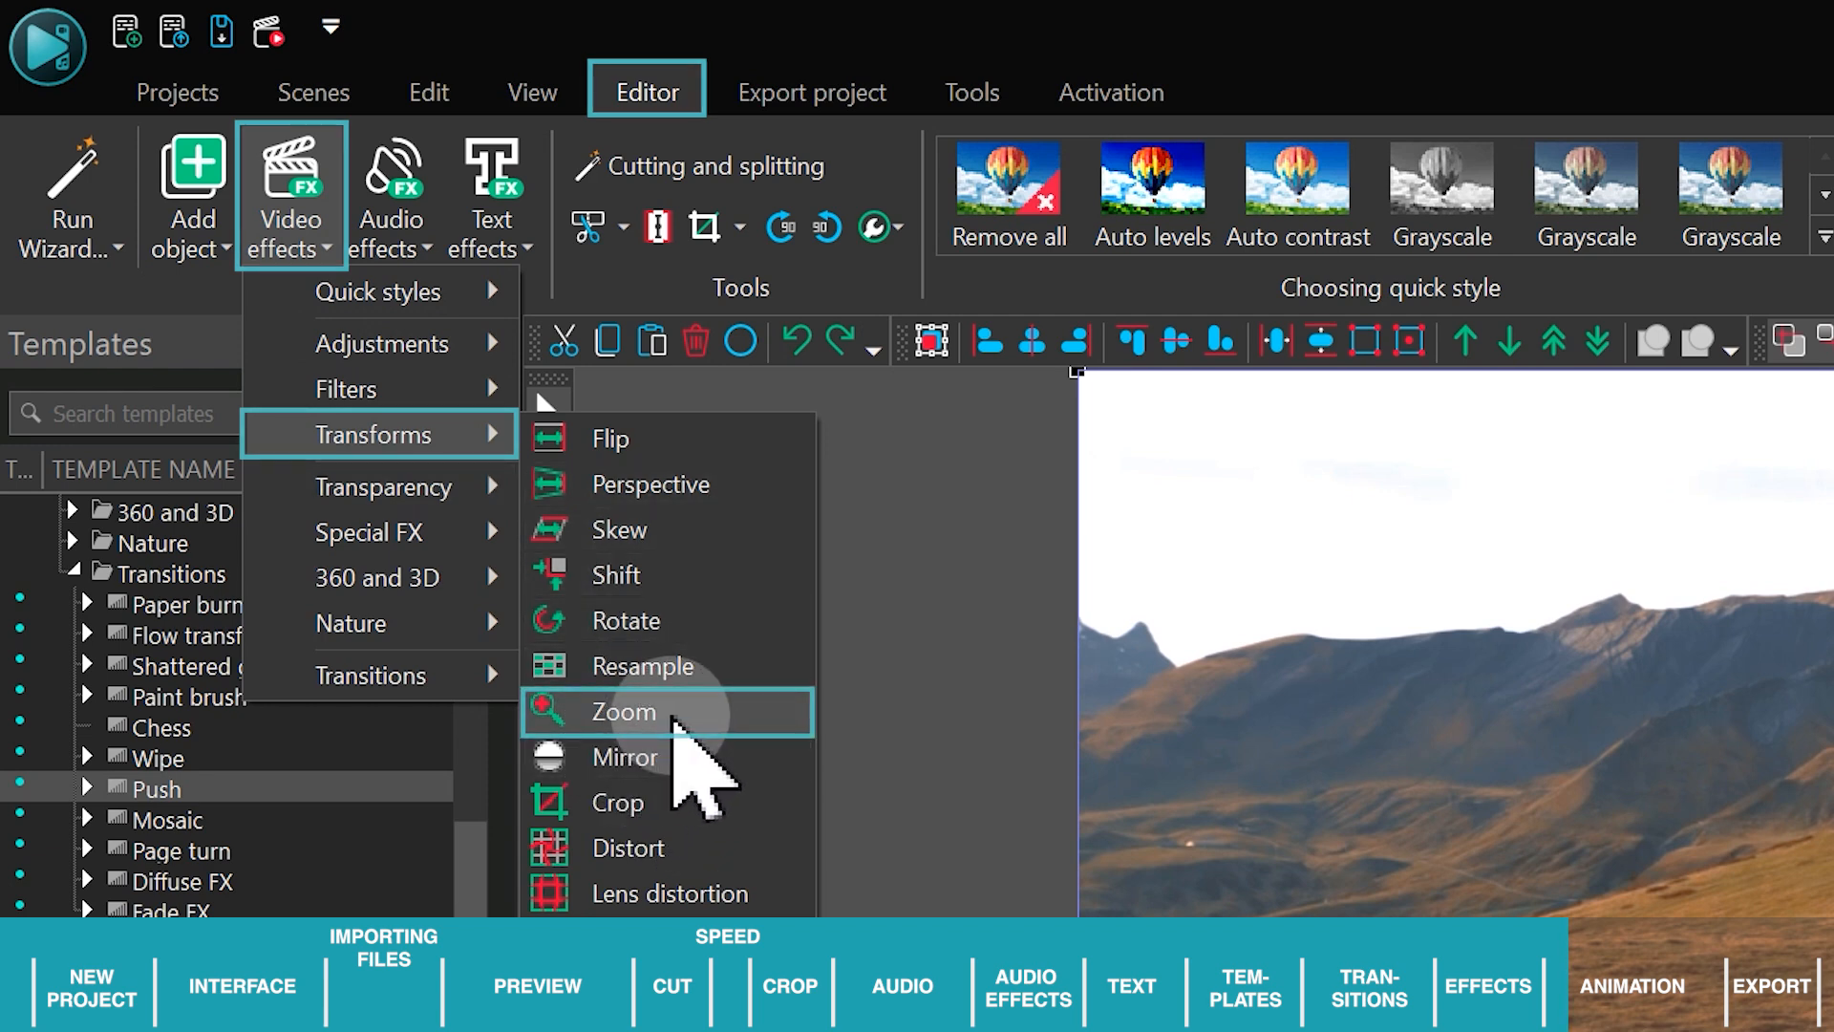
pyautogui.click(680, 714)
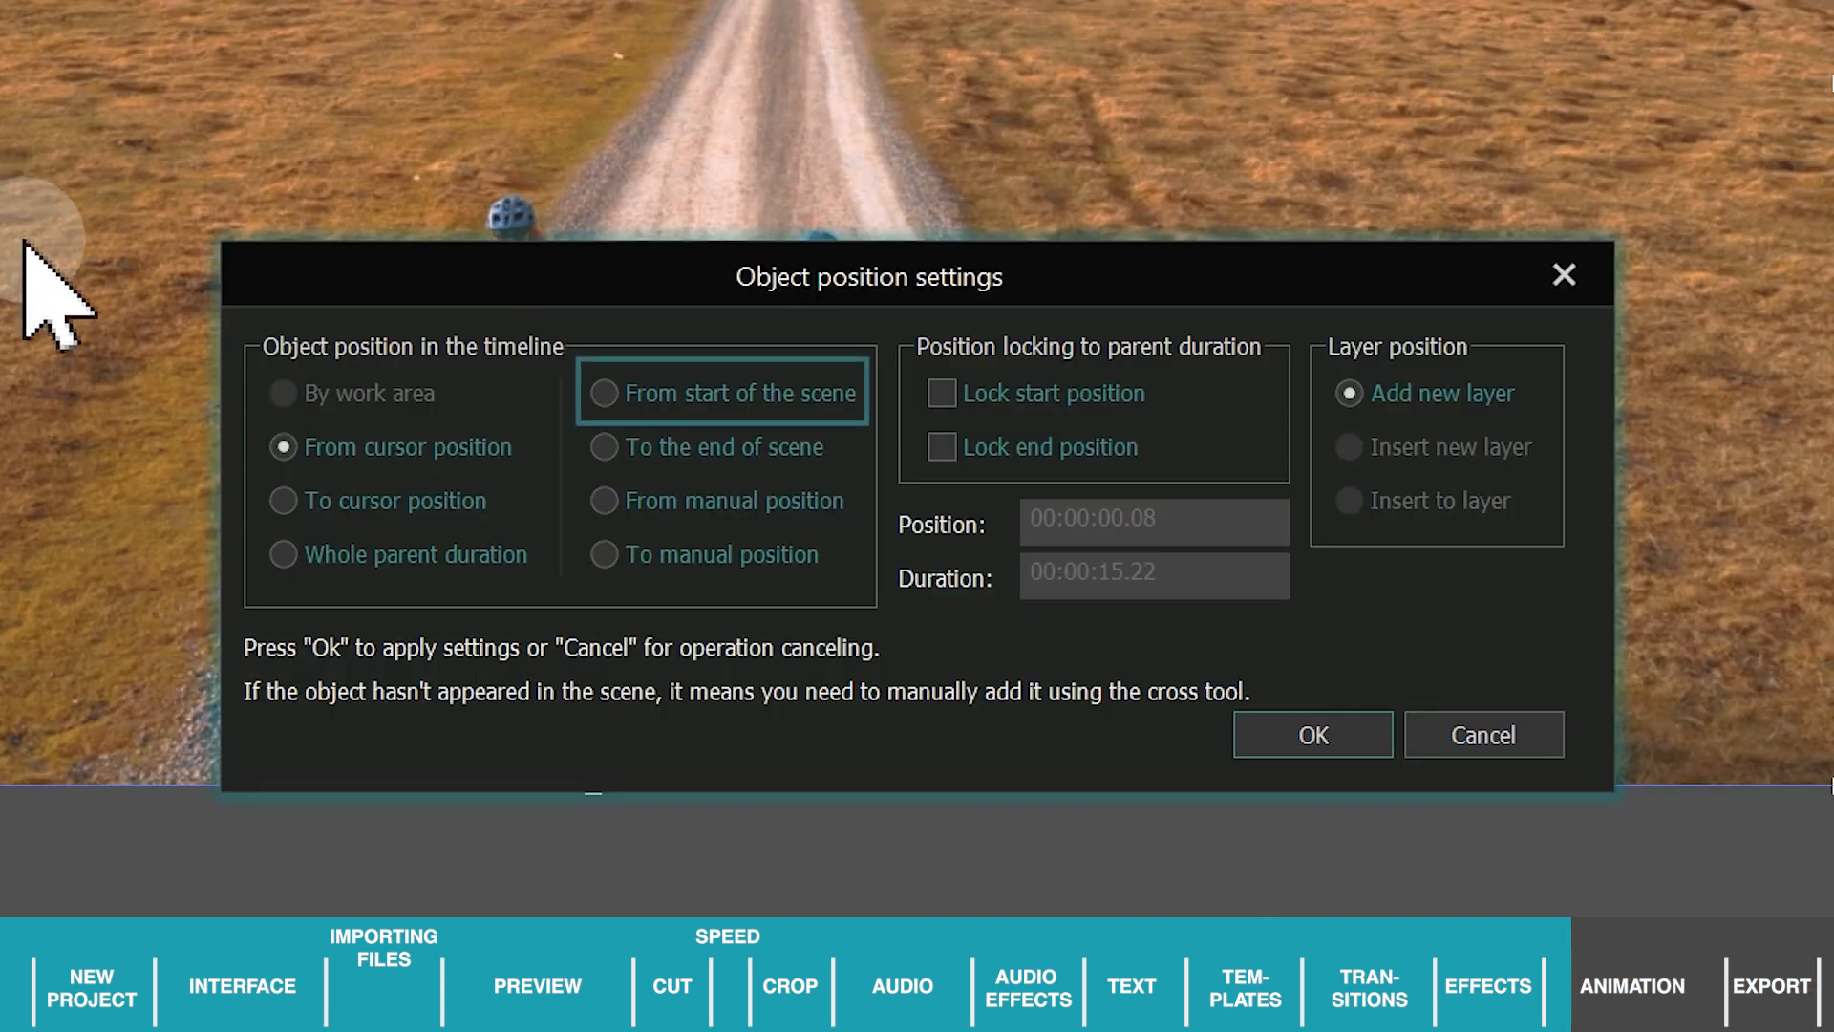
pyautogui.click(613, 391)
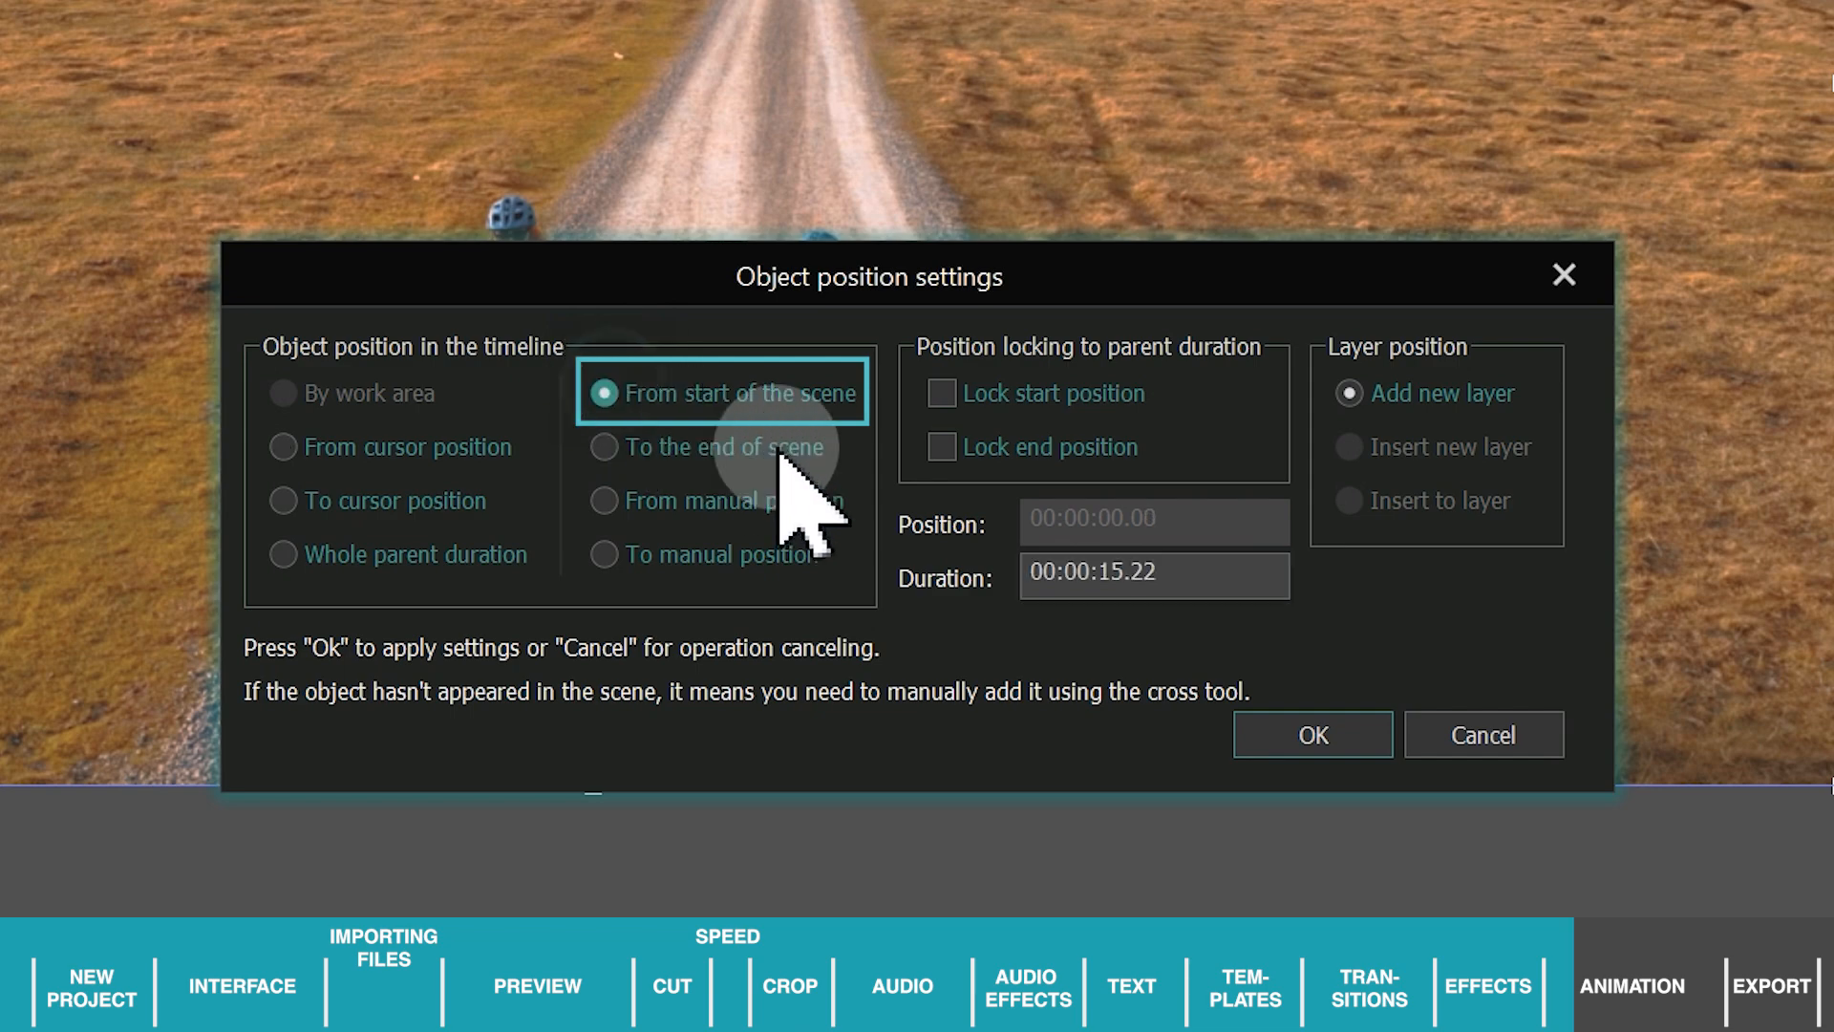
pyautogui.click(1296, 738)
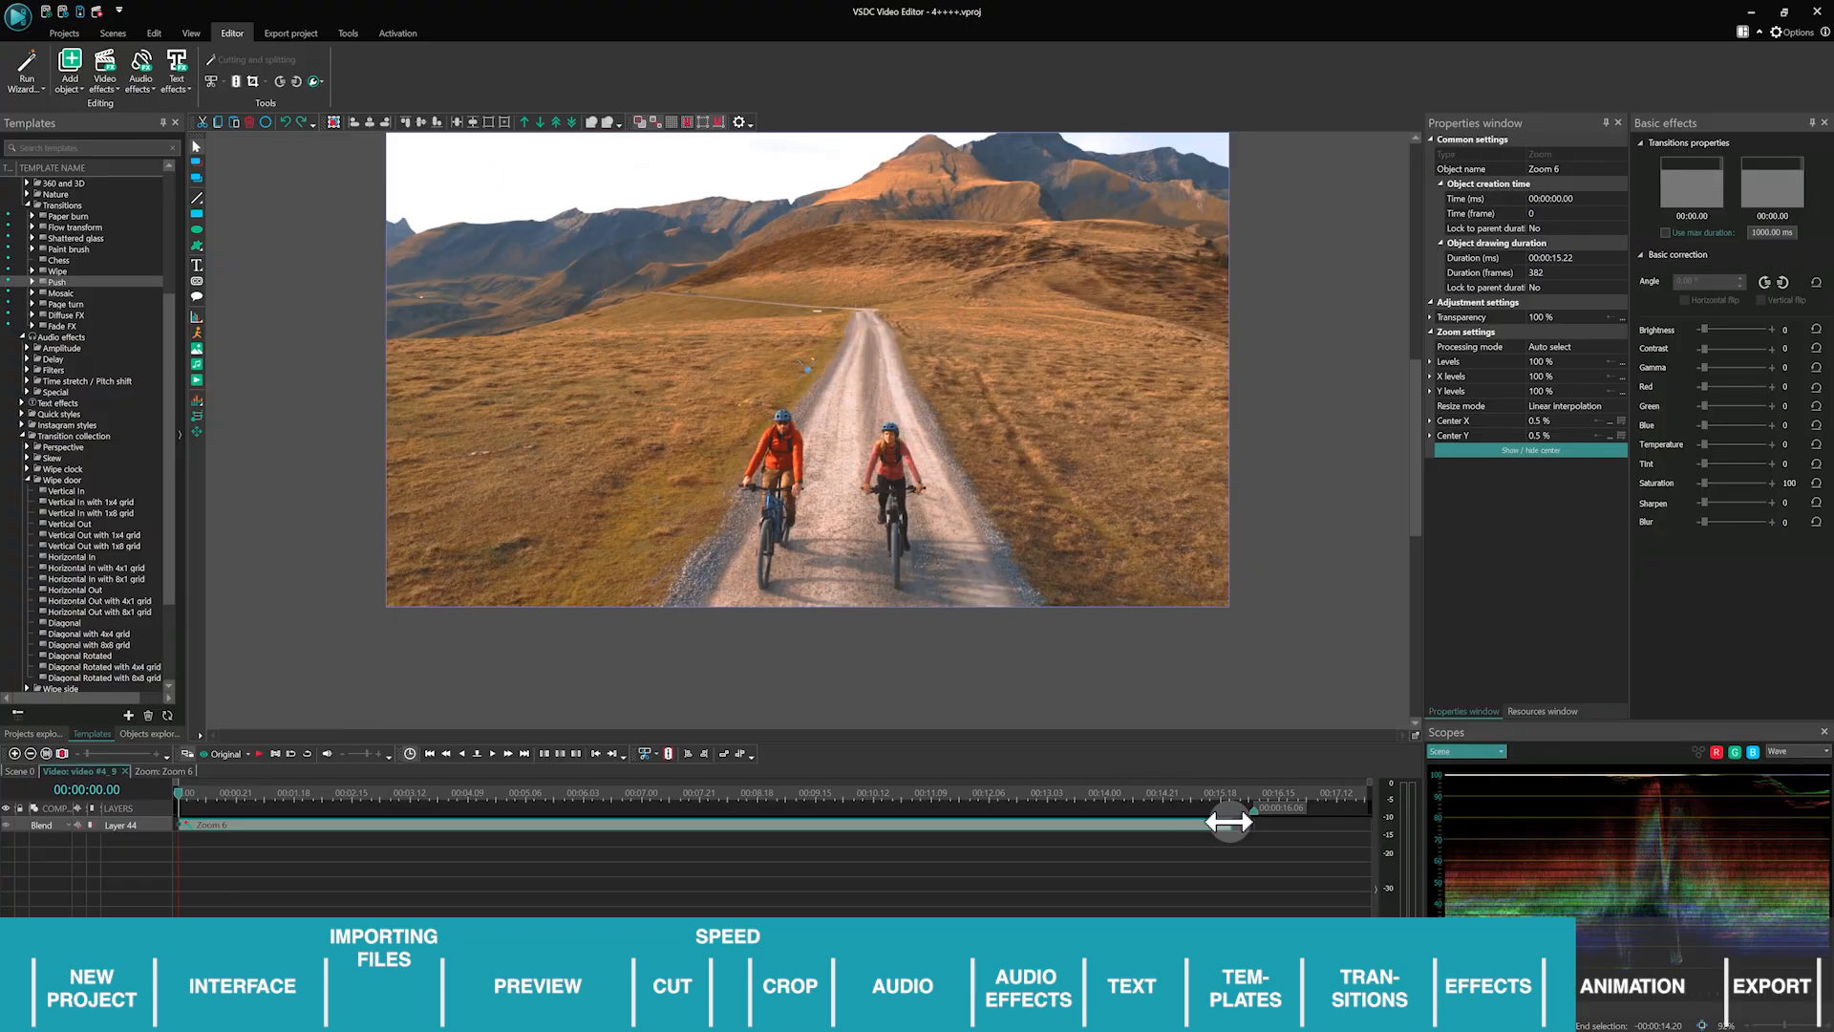
pyautogui.moveTo(1229, 821); pyautogui.dragTo(529, 833)
pyautogui.click(413, 824)
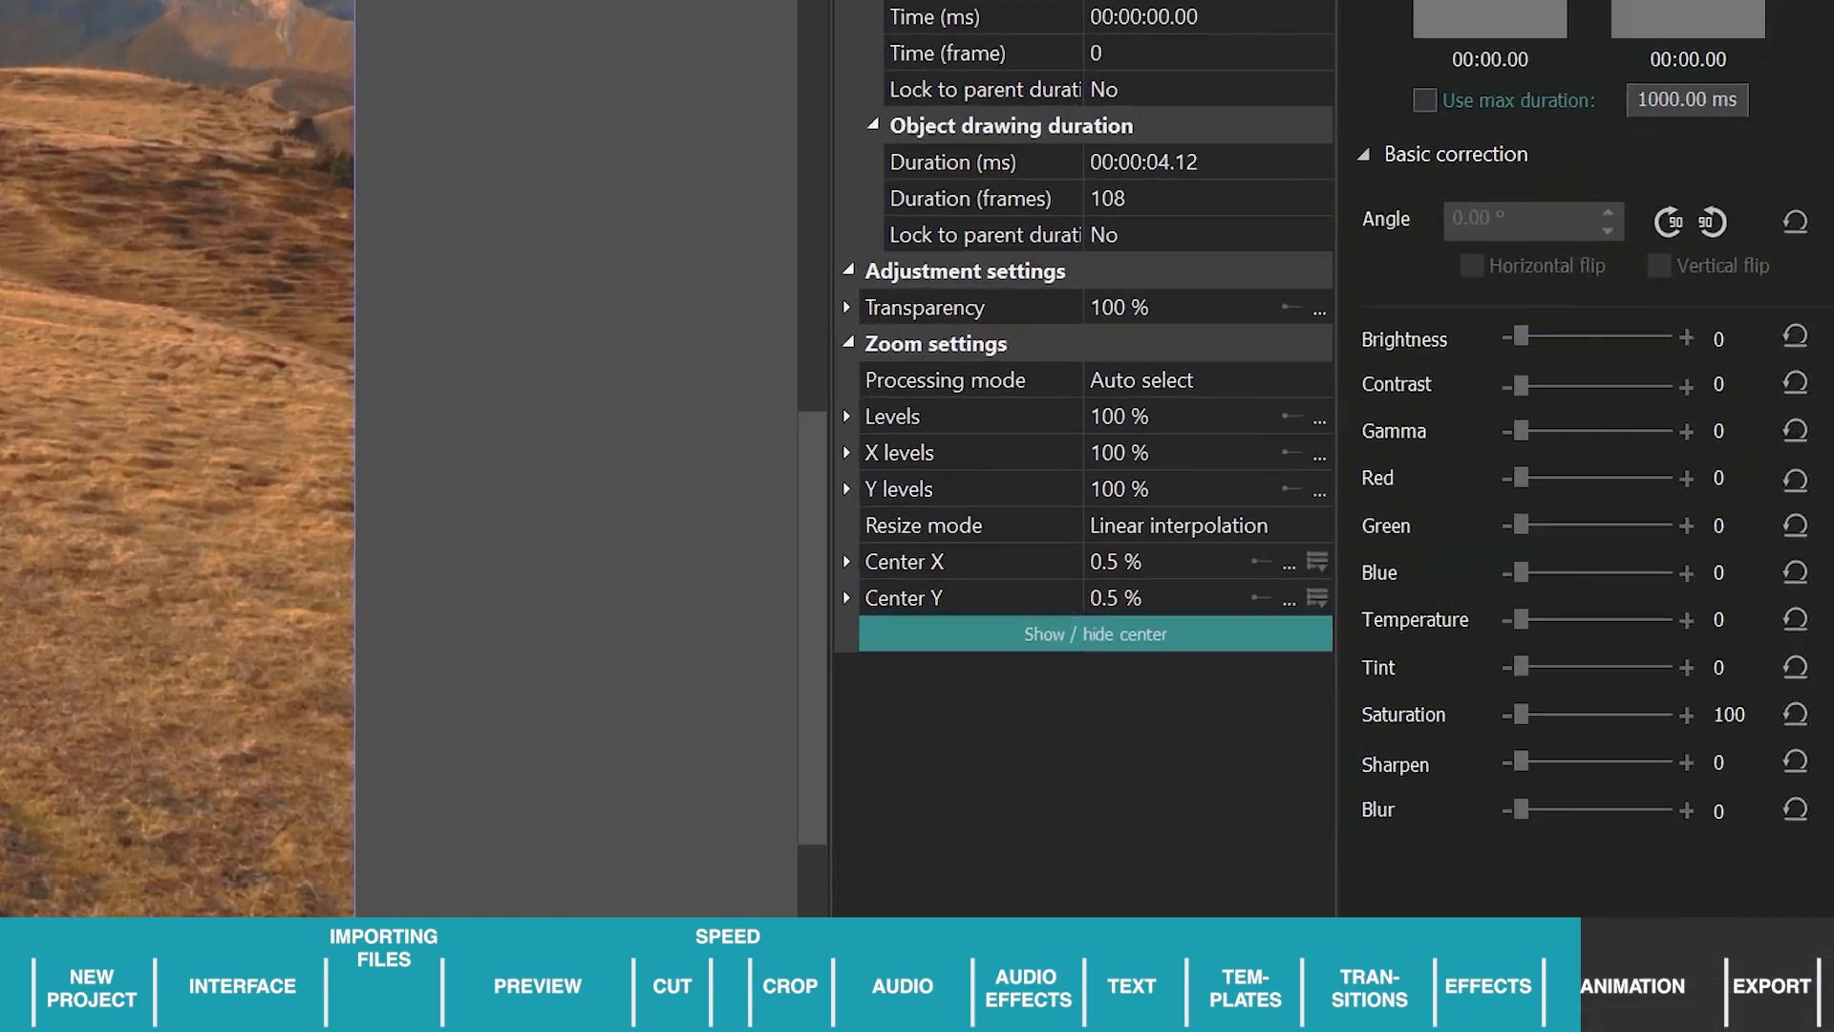
# Set the initial value of the Zoom effect's Levels to 0 % and preview the zoom animation from the clip's start.
pyautogui.click(1456, 361)
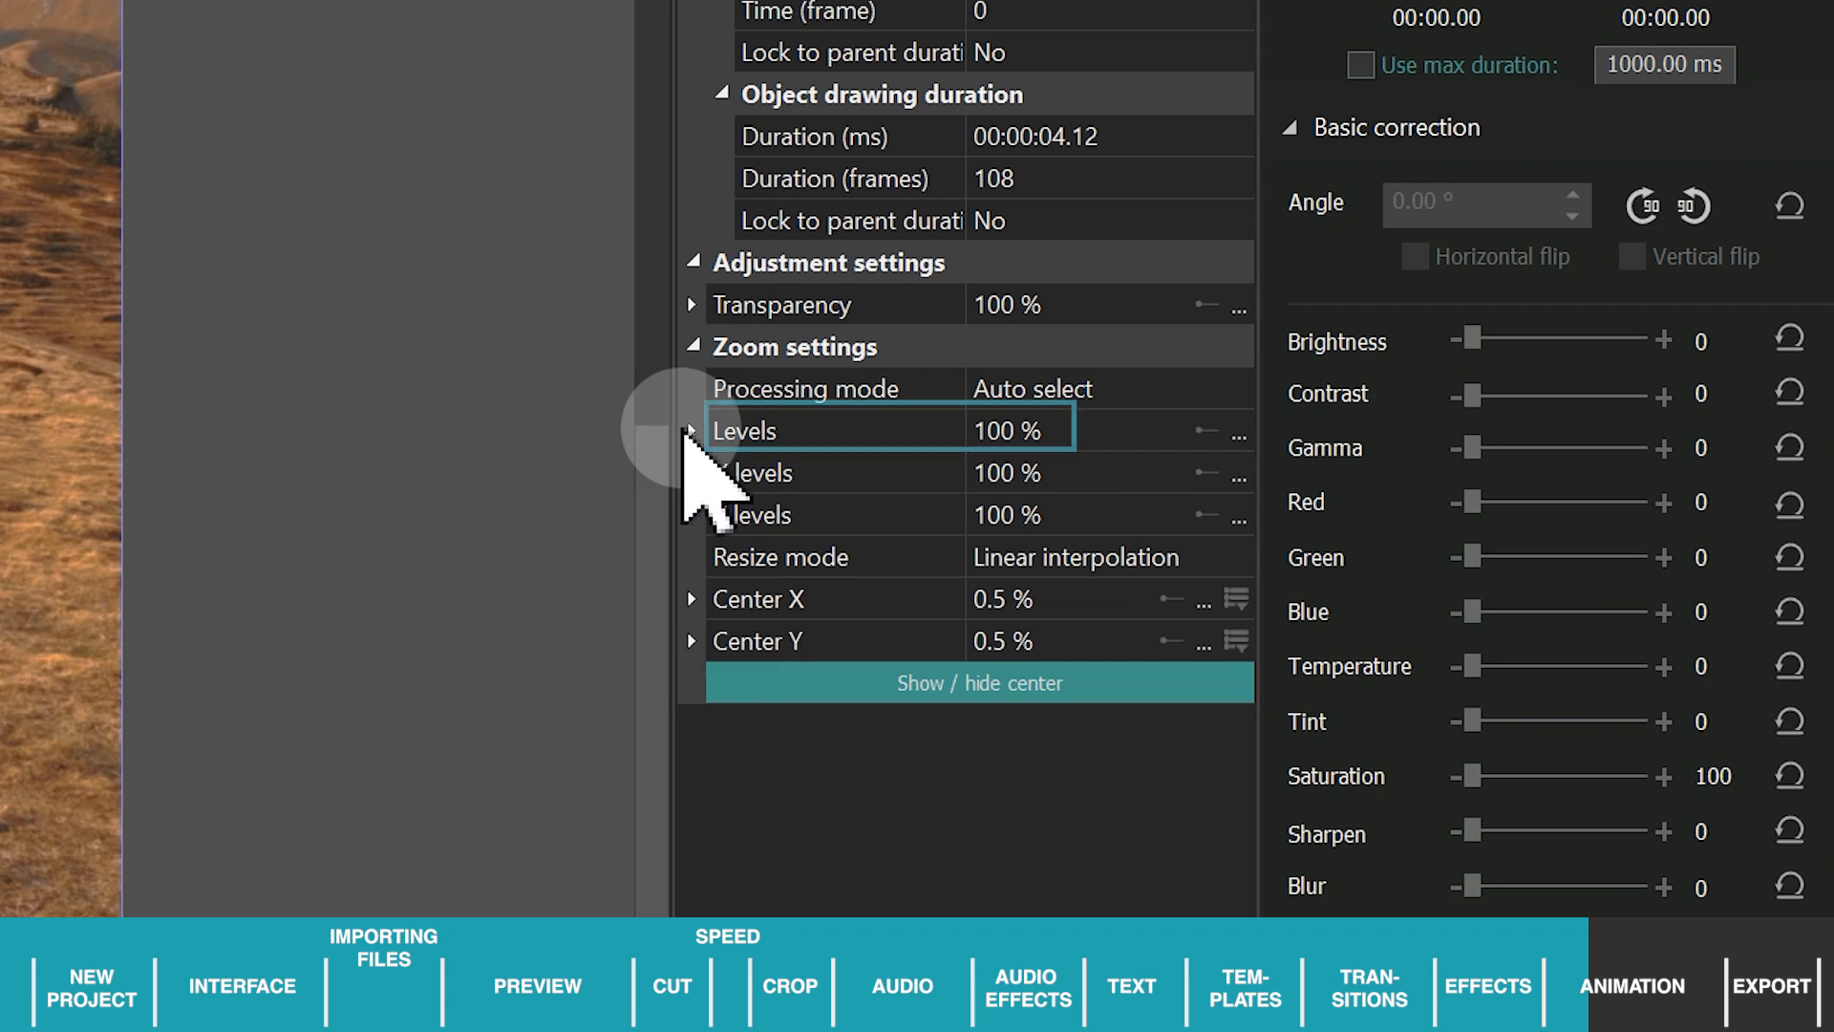
pyautogui.click(687, 431)
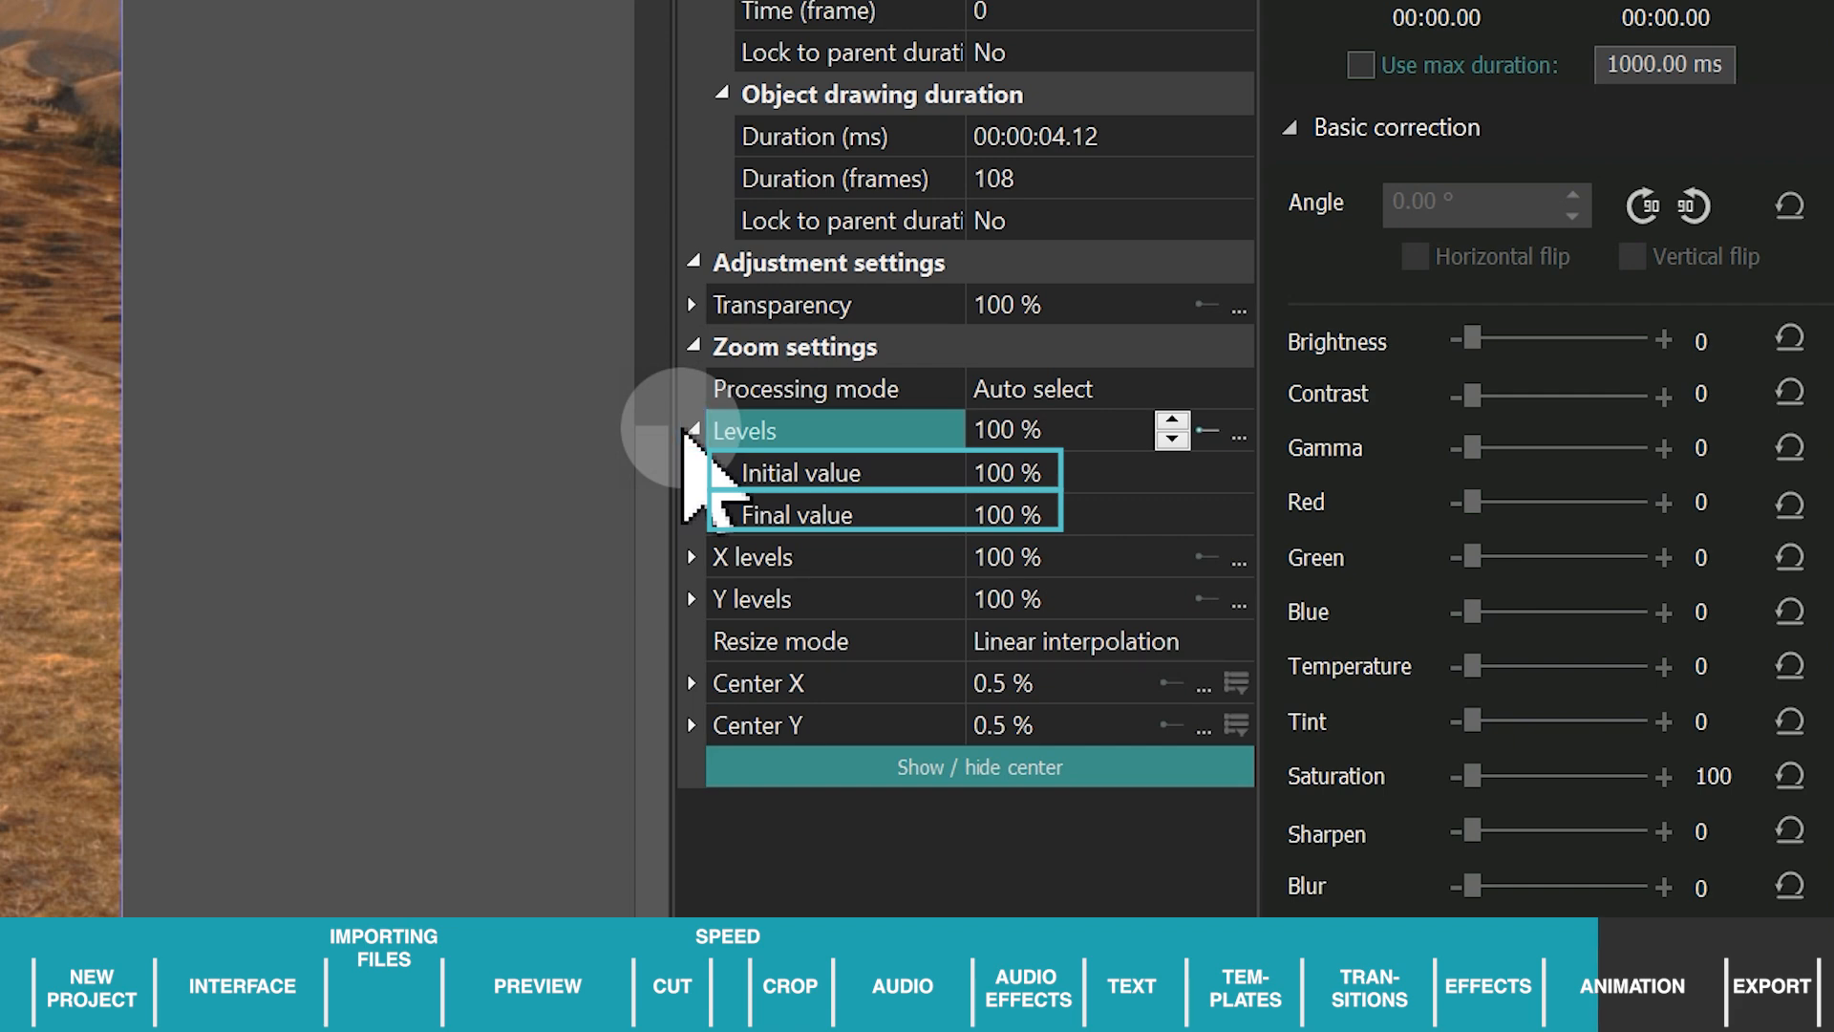
pyautogui.click(841, 468)
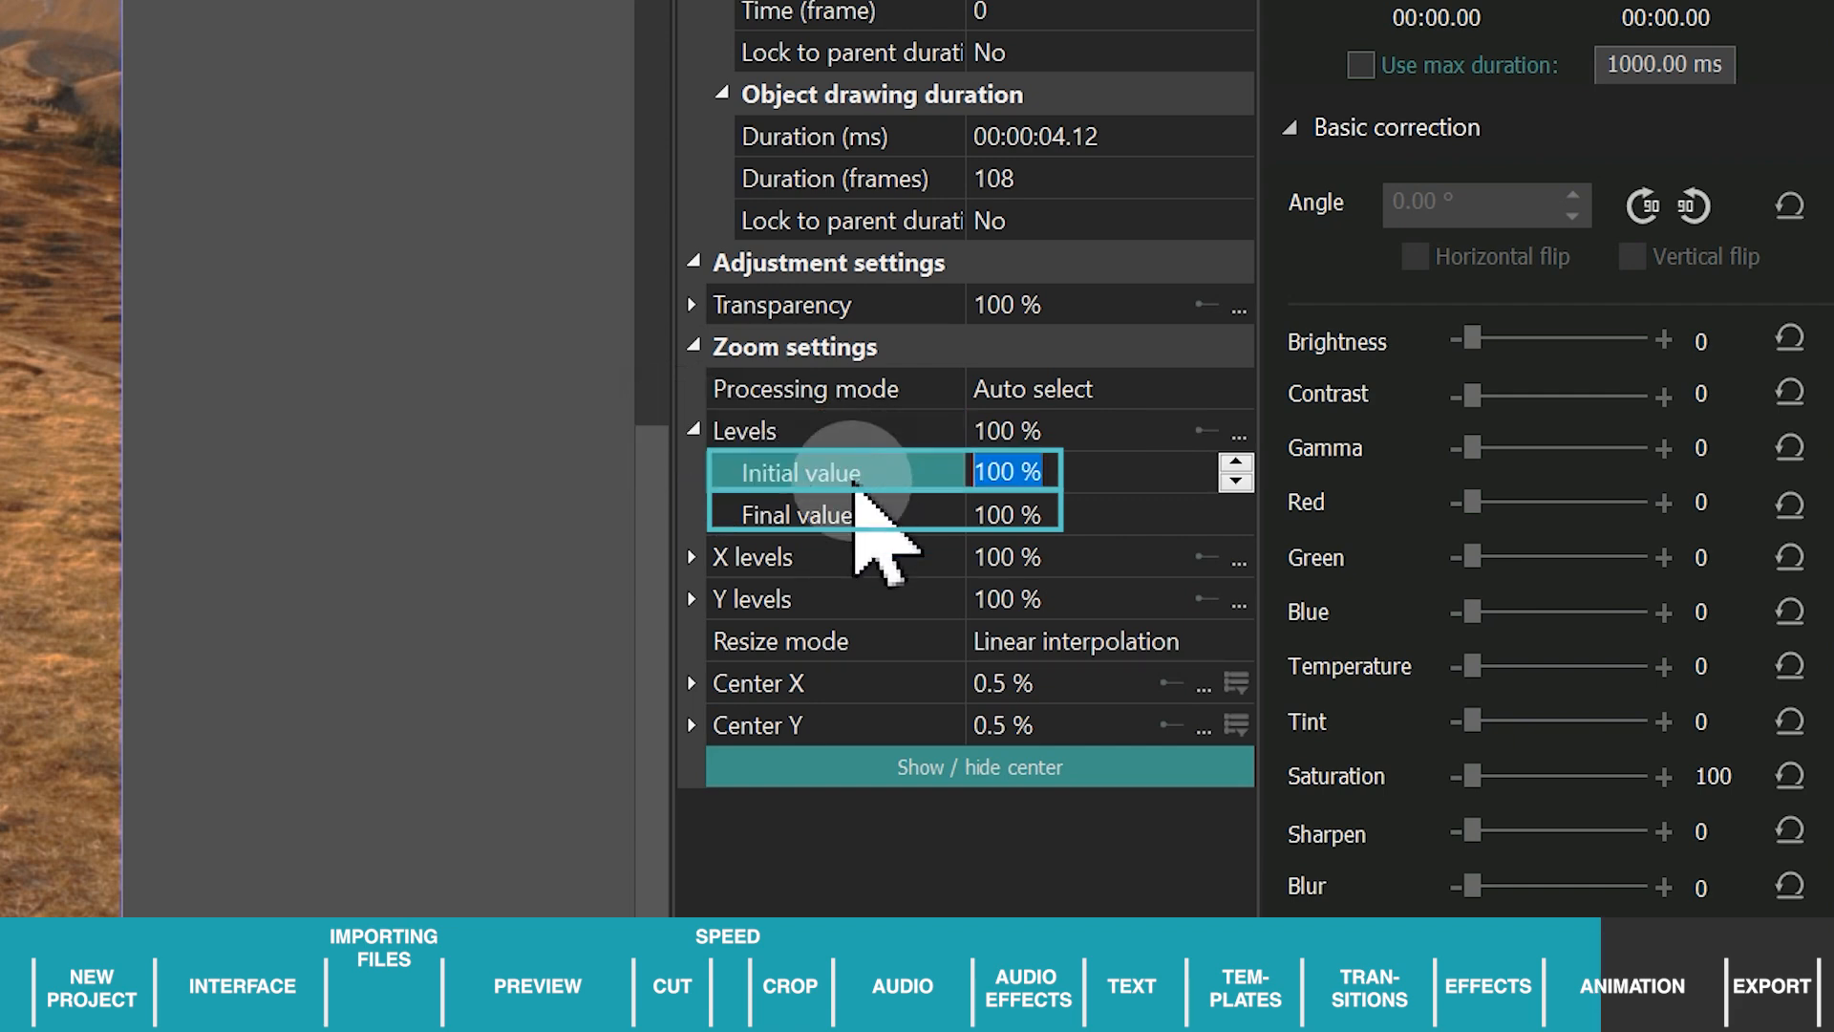
pyautogui.write('0')
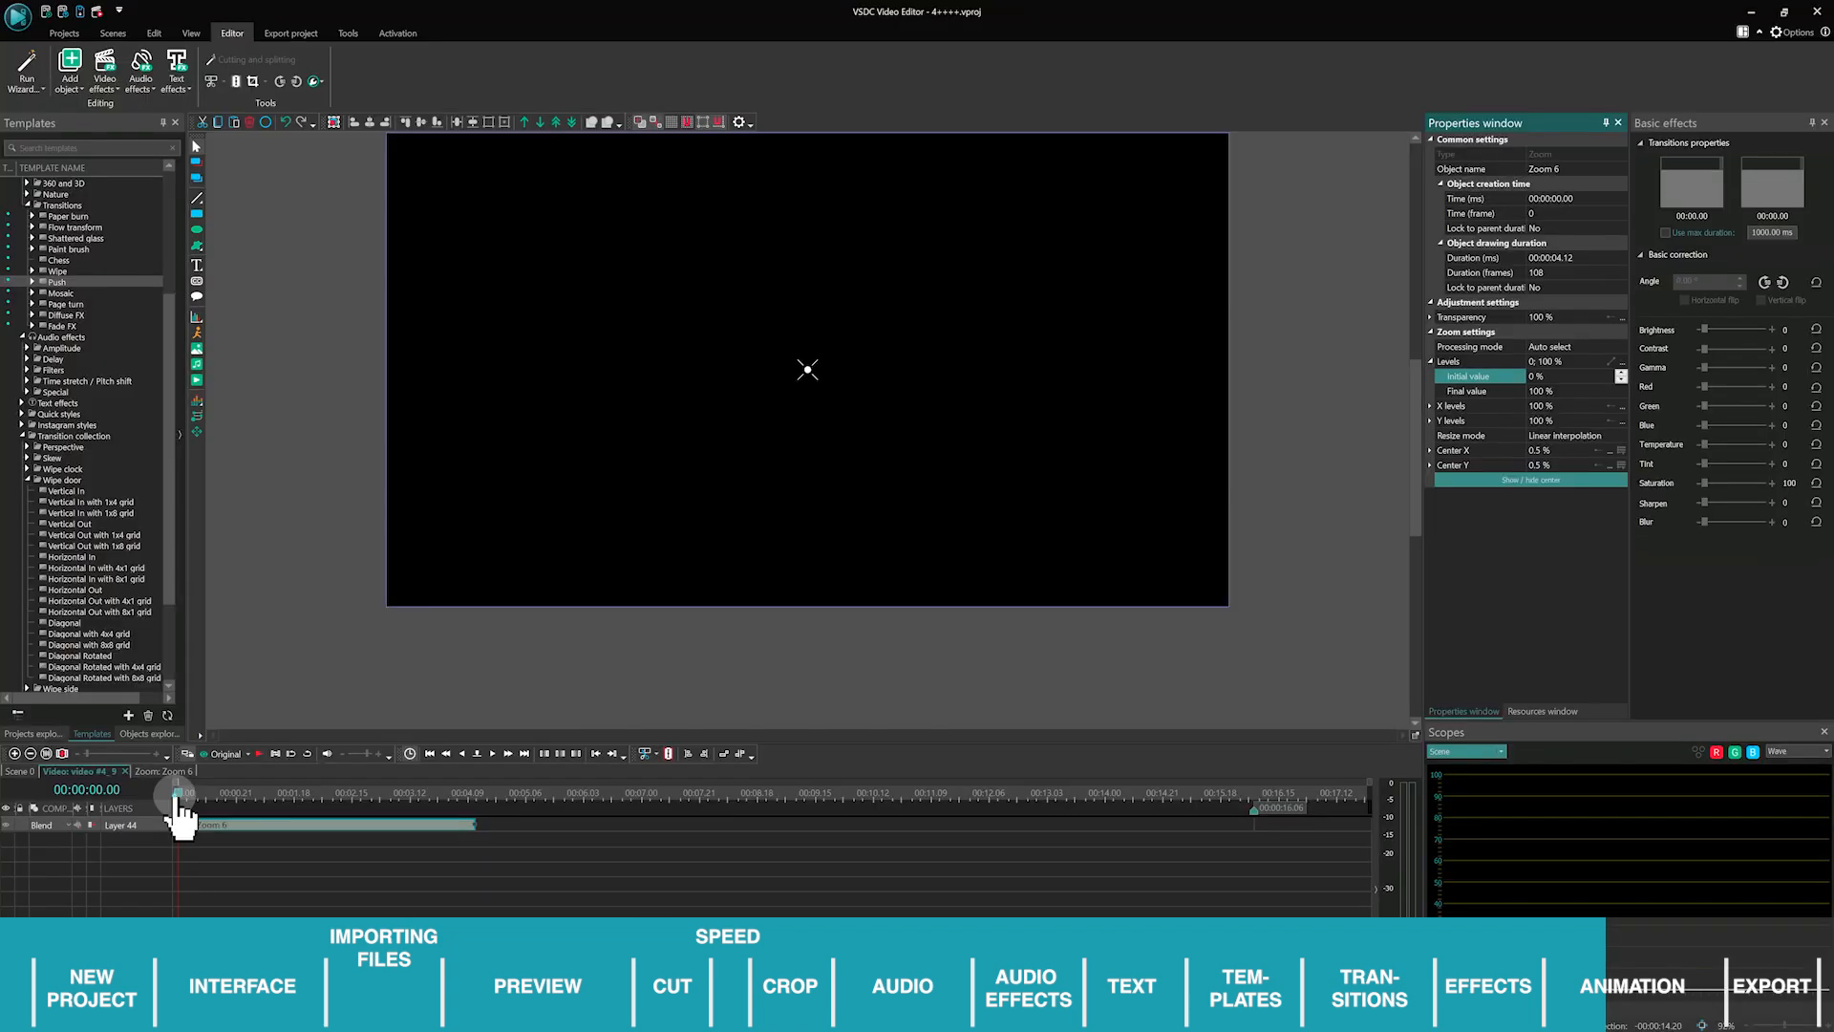
pyautogui.click(175, 791)
pyautogui.press('space')
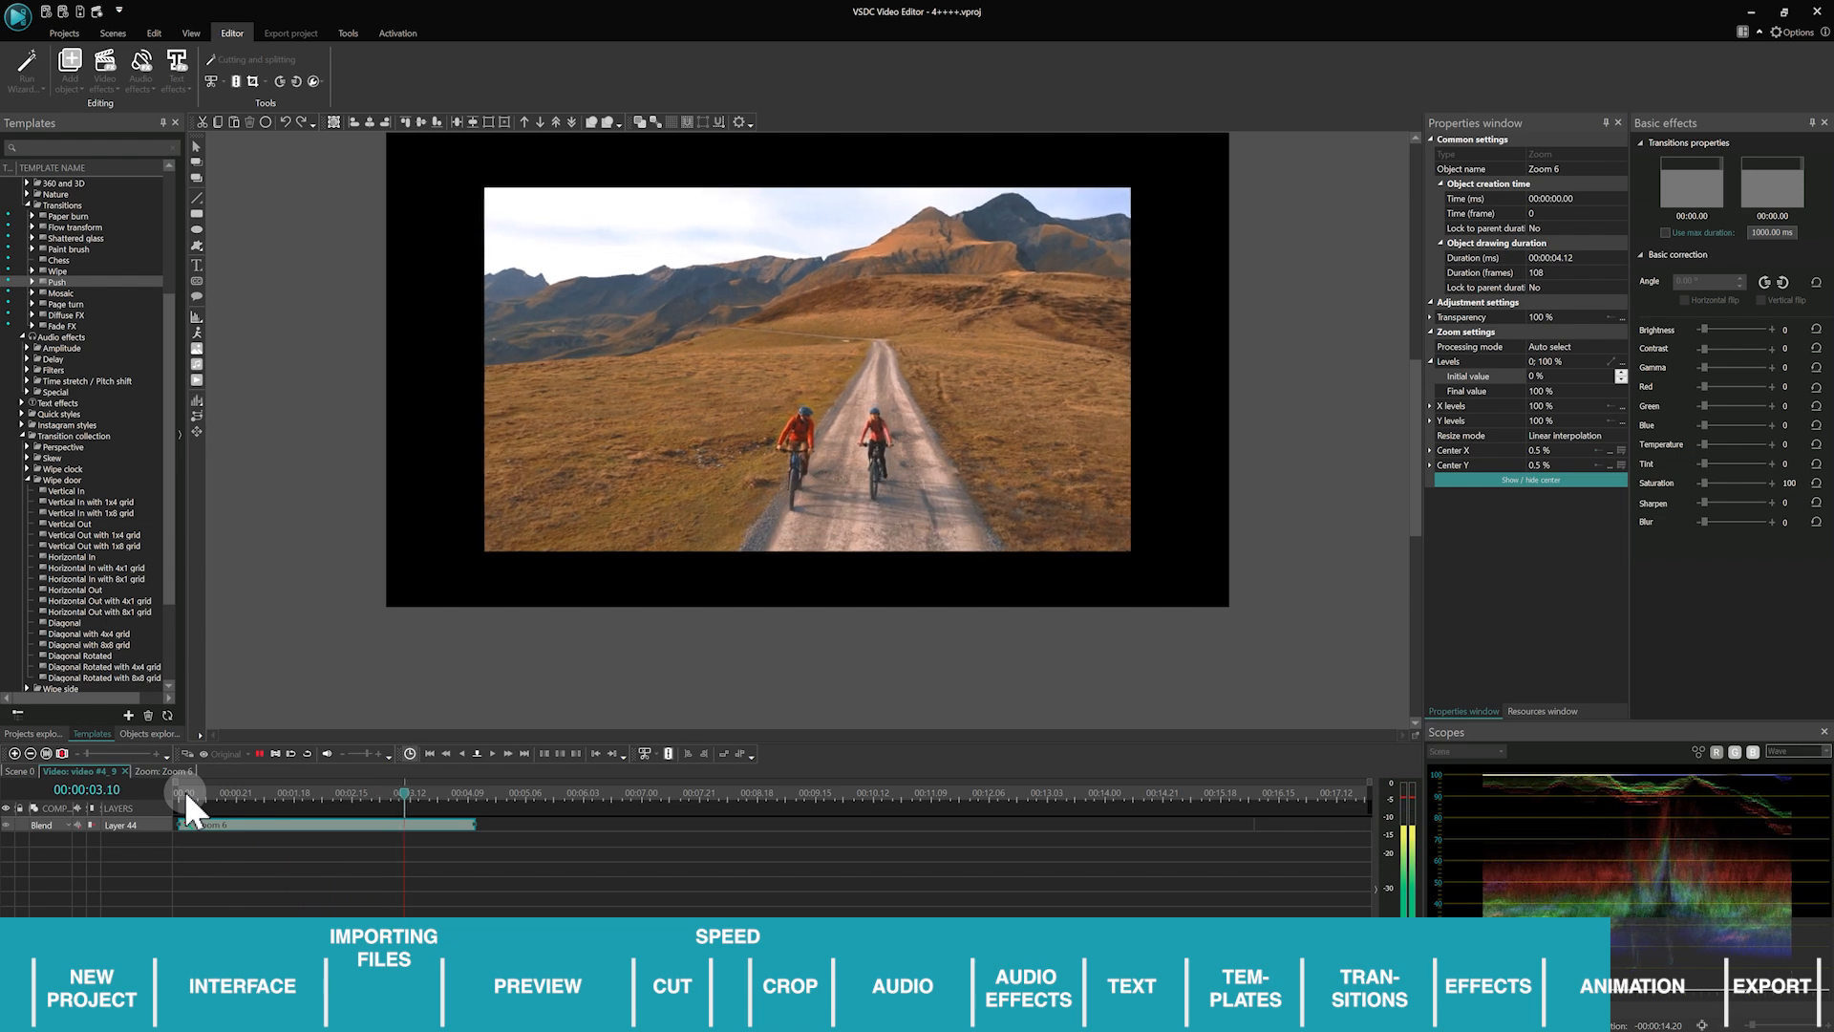
# Extend the Zoom effect to 00:00:15.18, move its center to the frame's lower-left corner and preview the animation.
pyautogui.press('space')
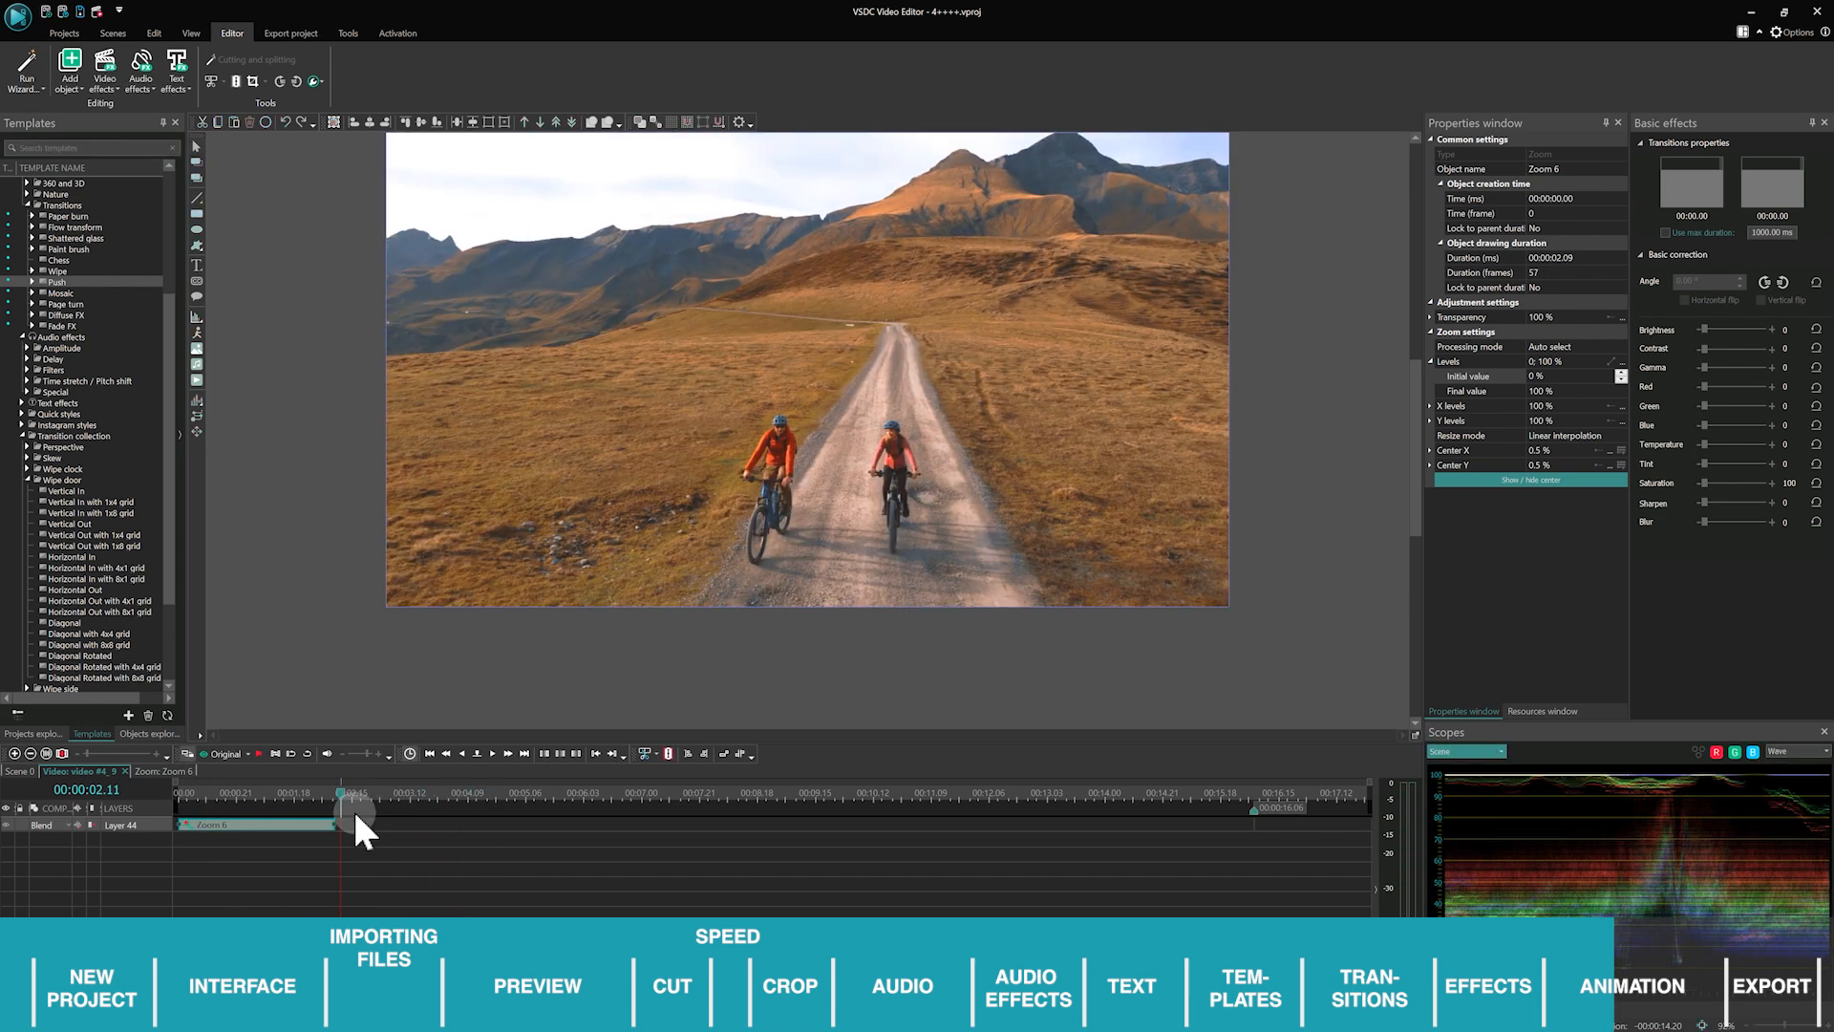
pyautogui.moveTo(337, 824); pyautogui.dragTo(1212, 805)
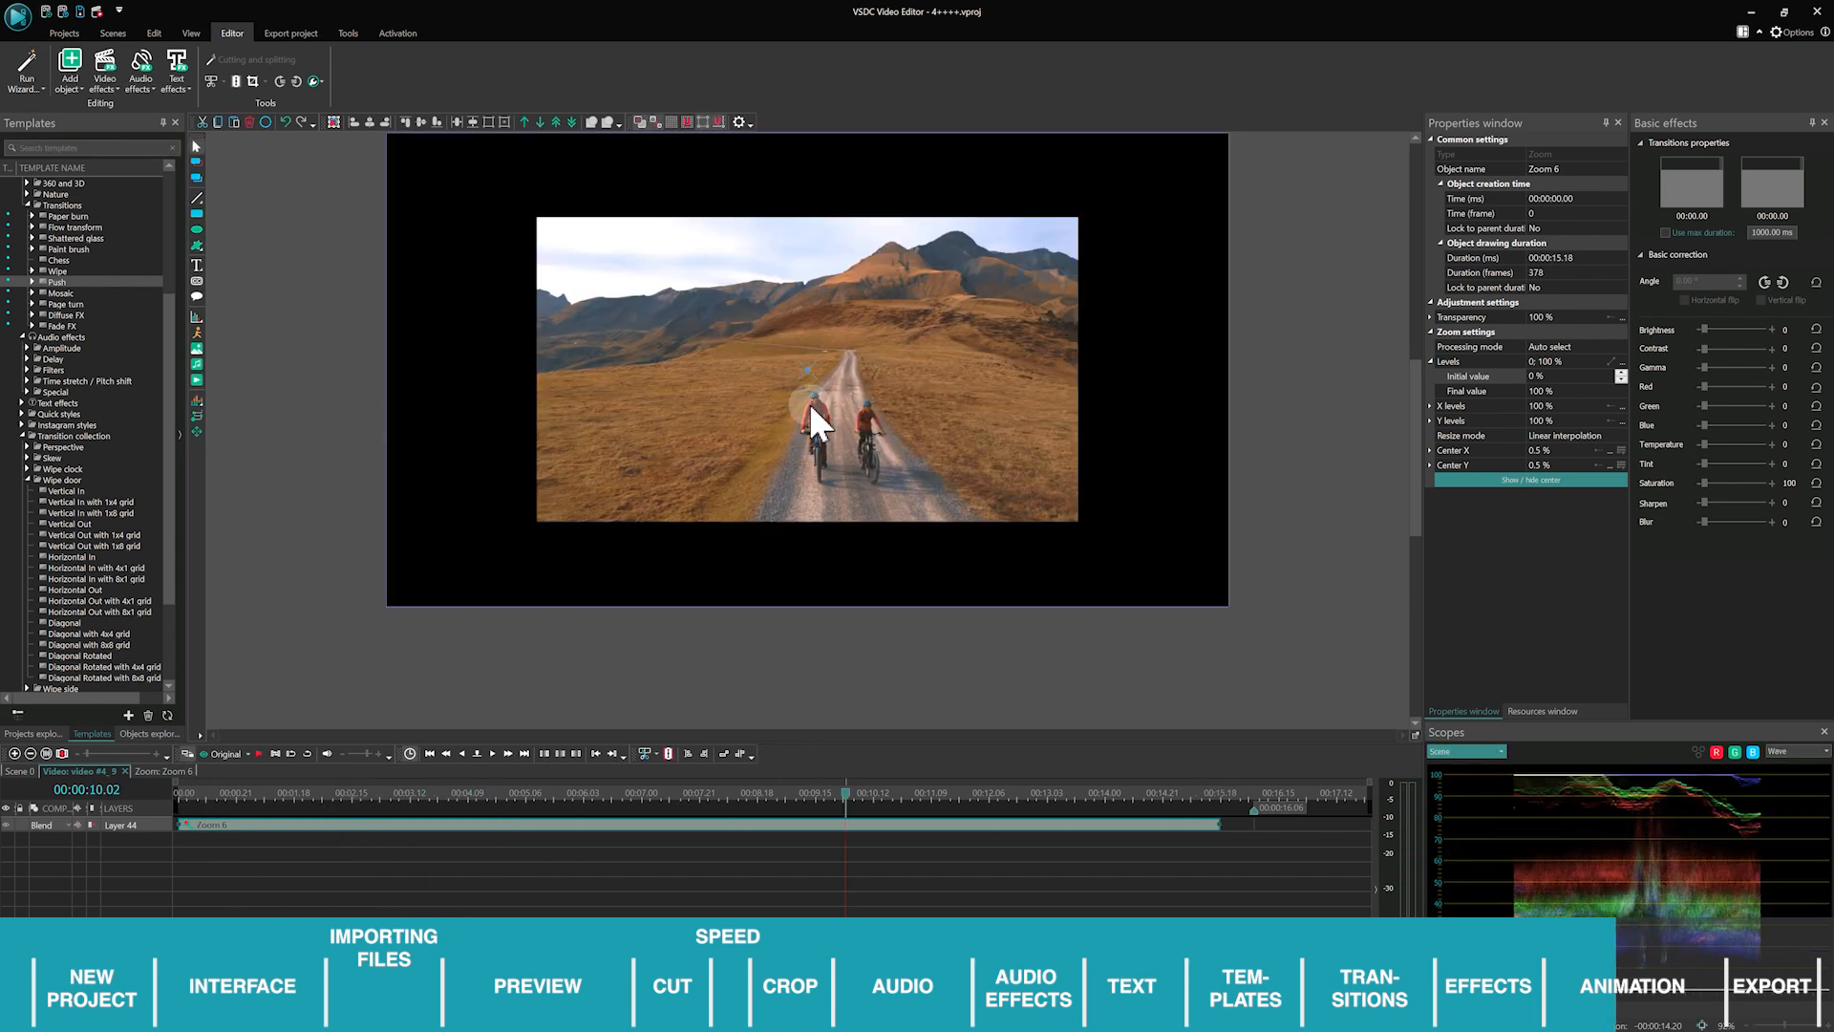
pyautogui.moveTo(809, 368)
pyautogui.mouseDown()
pyautogui.moveTo(745, 376)
pyautogui.moveTo(512, 479)
pyautogui.moveTo(385, 606)
pyautogui.mouseUp()
pyautogui.press('space')
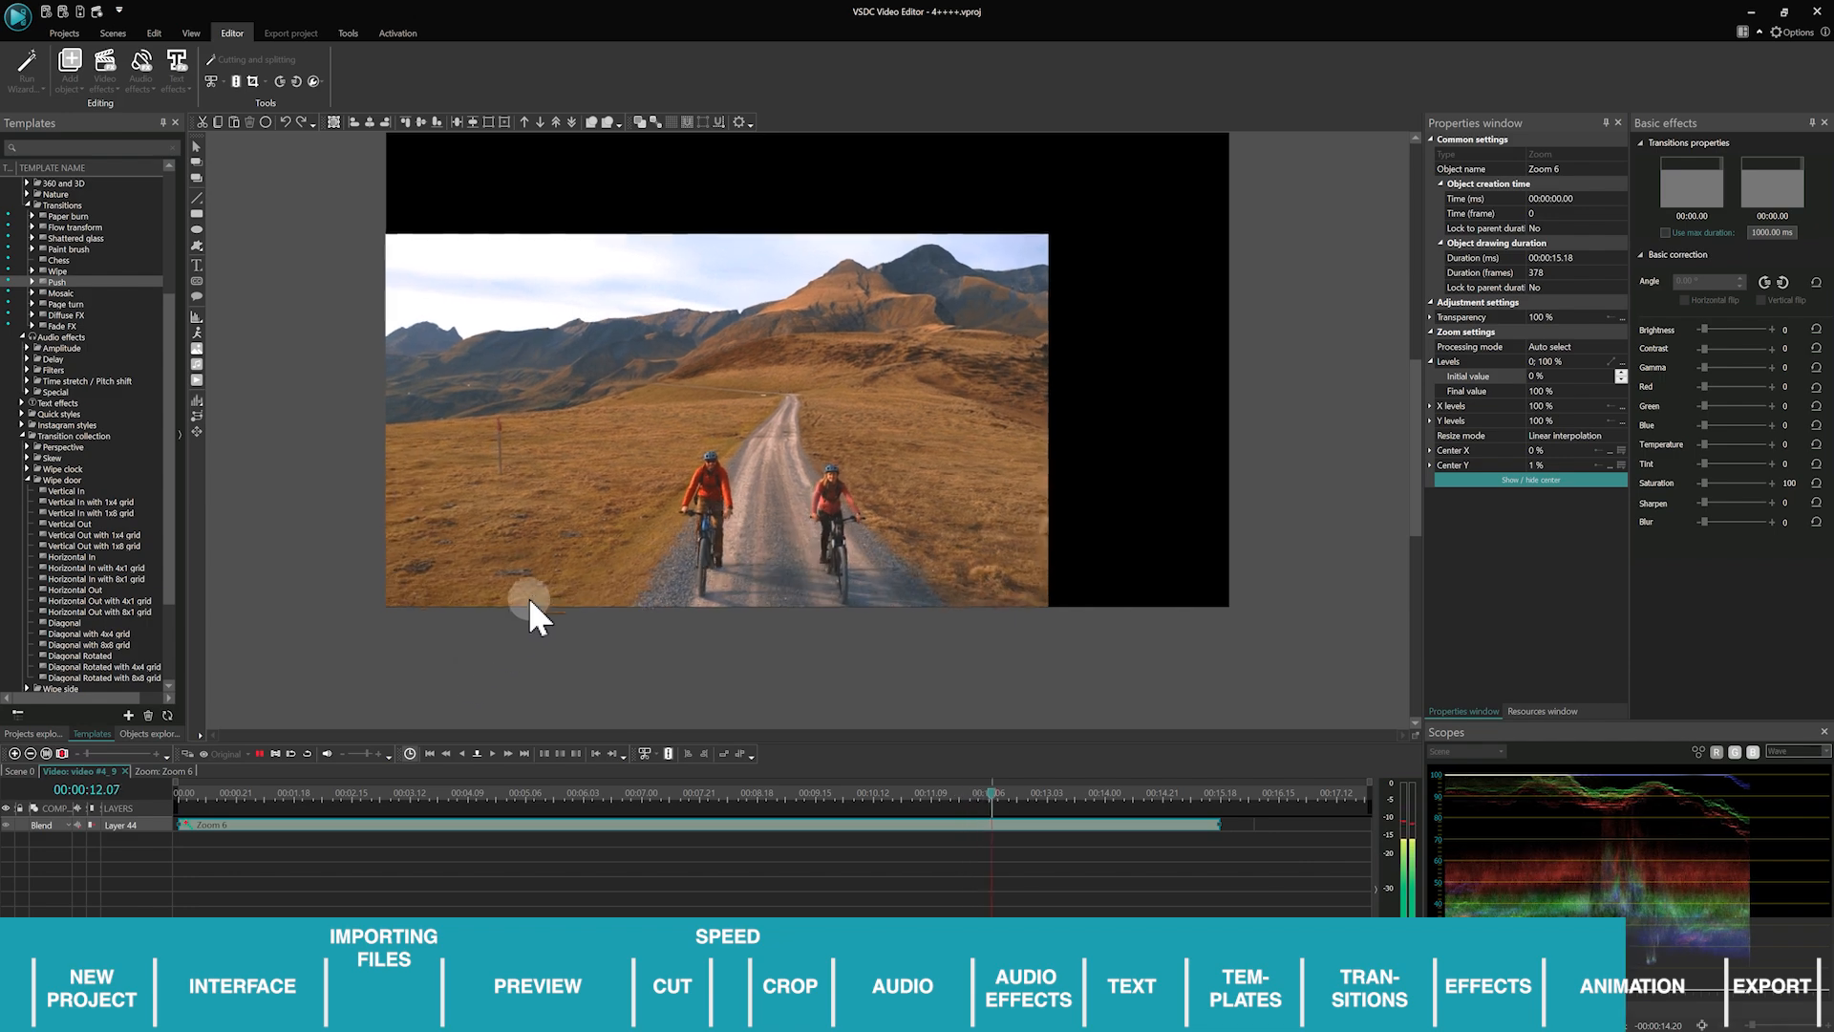
pyautogui.press('space')
pyautogui.click(180, 788)
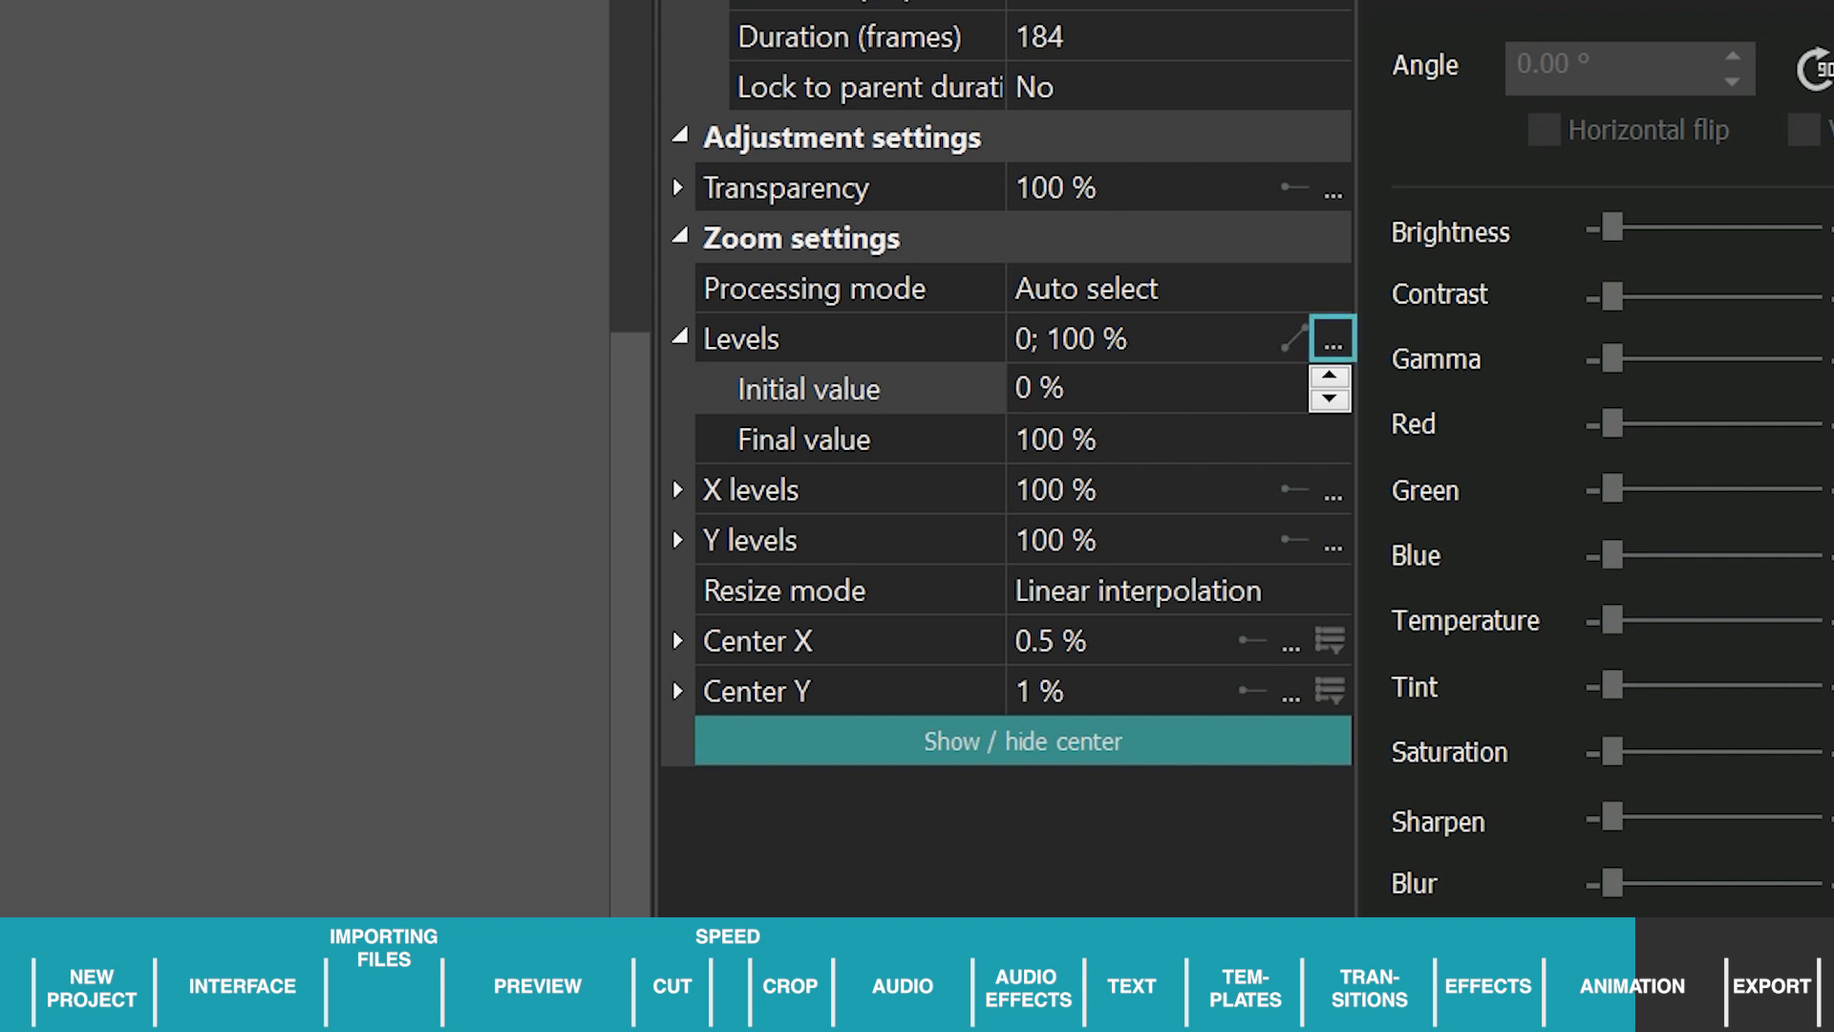
# Add a point near 00:00:05.15 to the Zoom effect's Levels curve, raise it above the final point and preview the animation.
pyautogui.click(1333, 340)
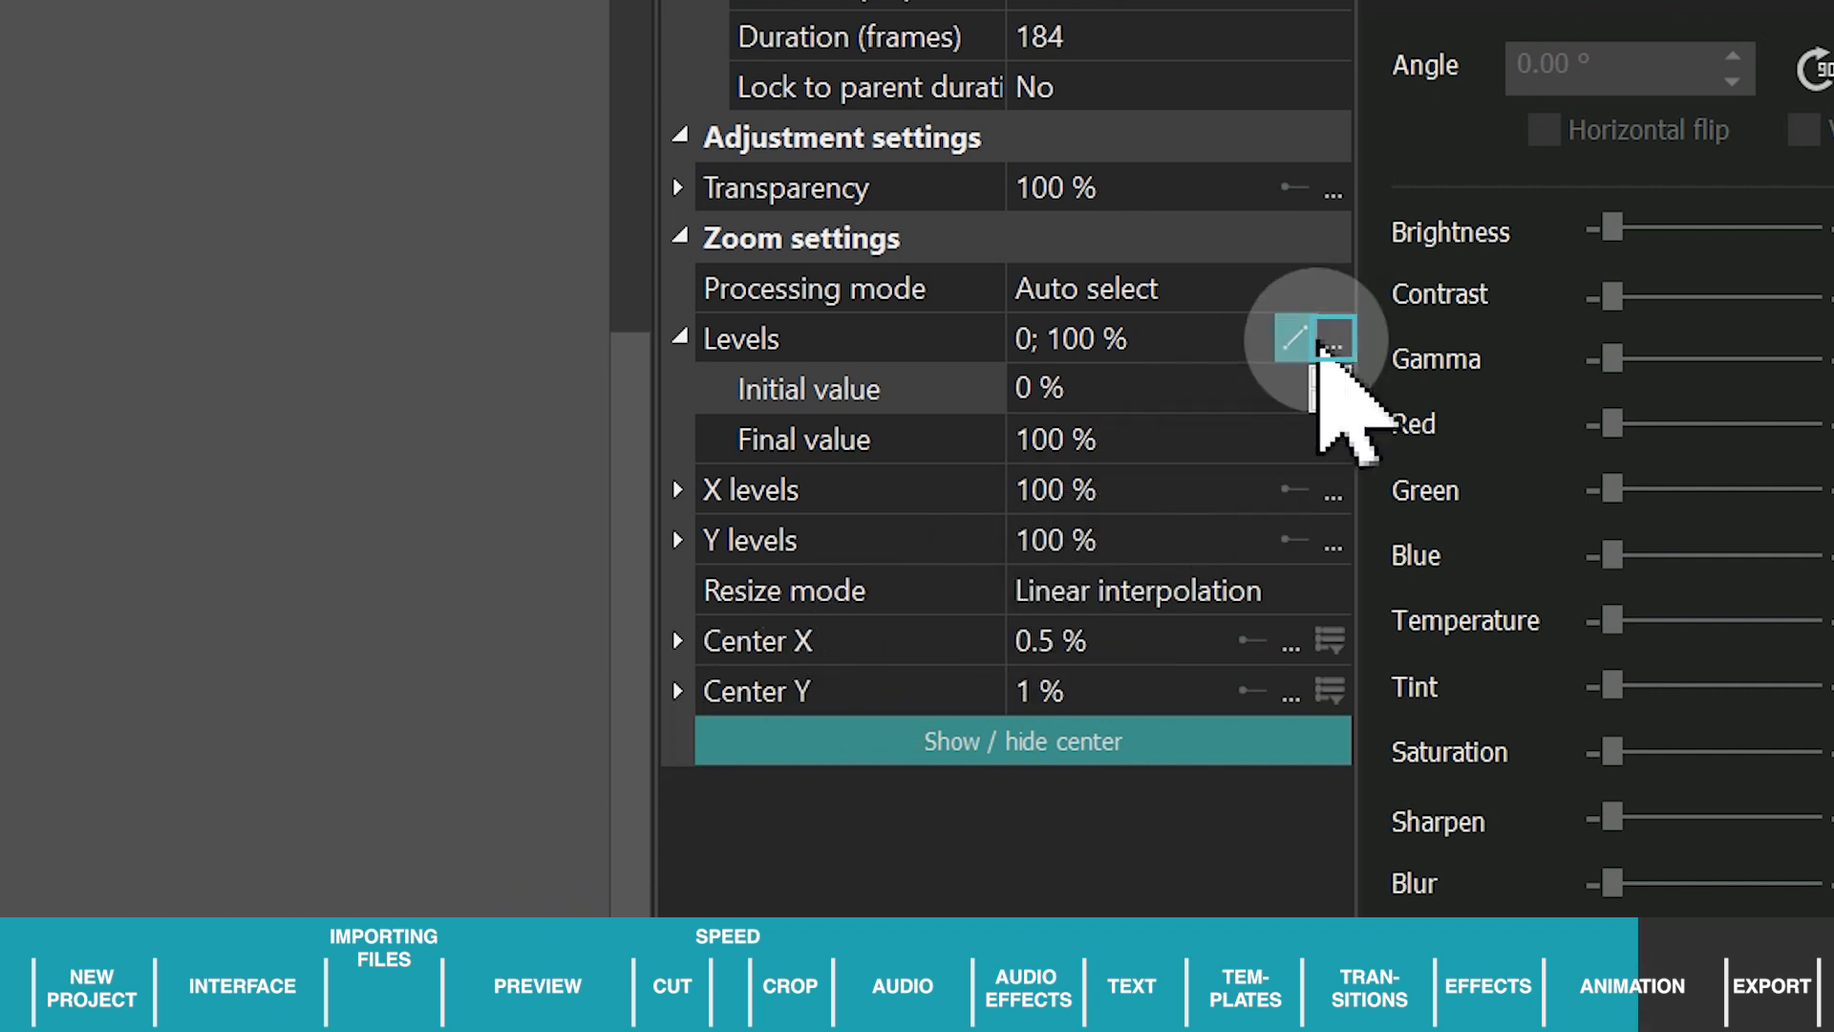
pyautogui.click(770, 265)
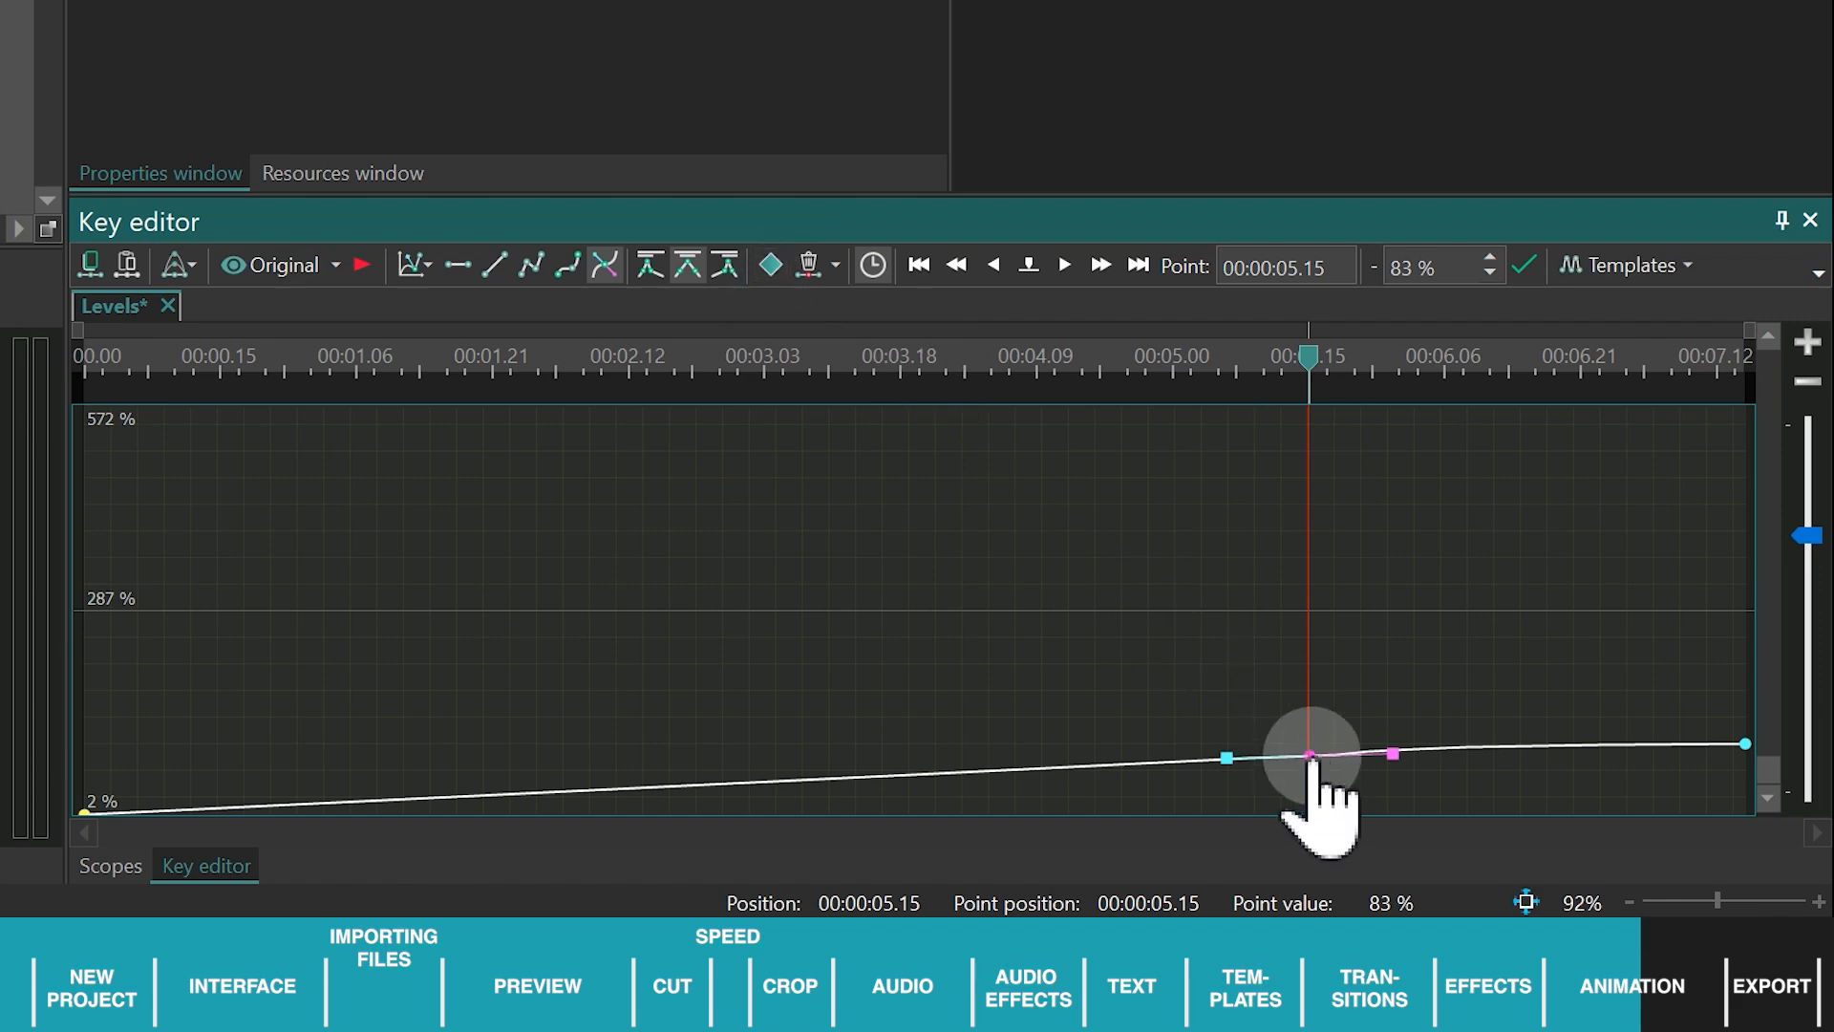
pyautogui.moveTo(1309, 753); pyautogui.dragTo(1421, 716)
pyautogui.click(1745, 744)
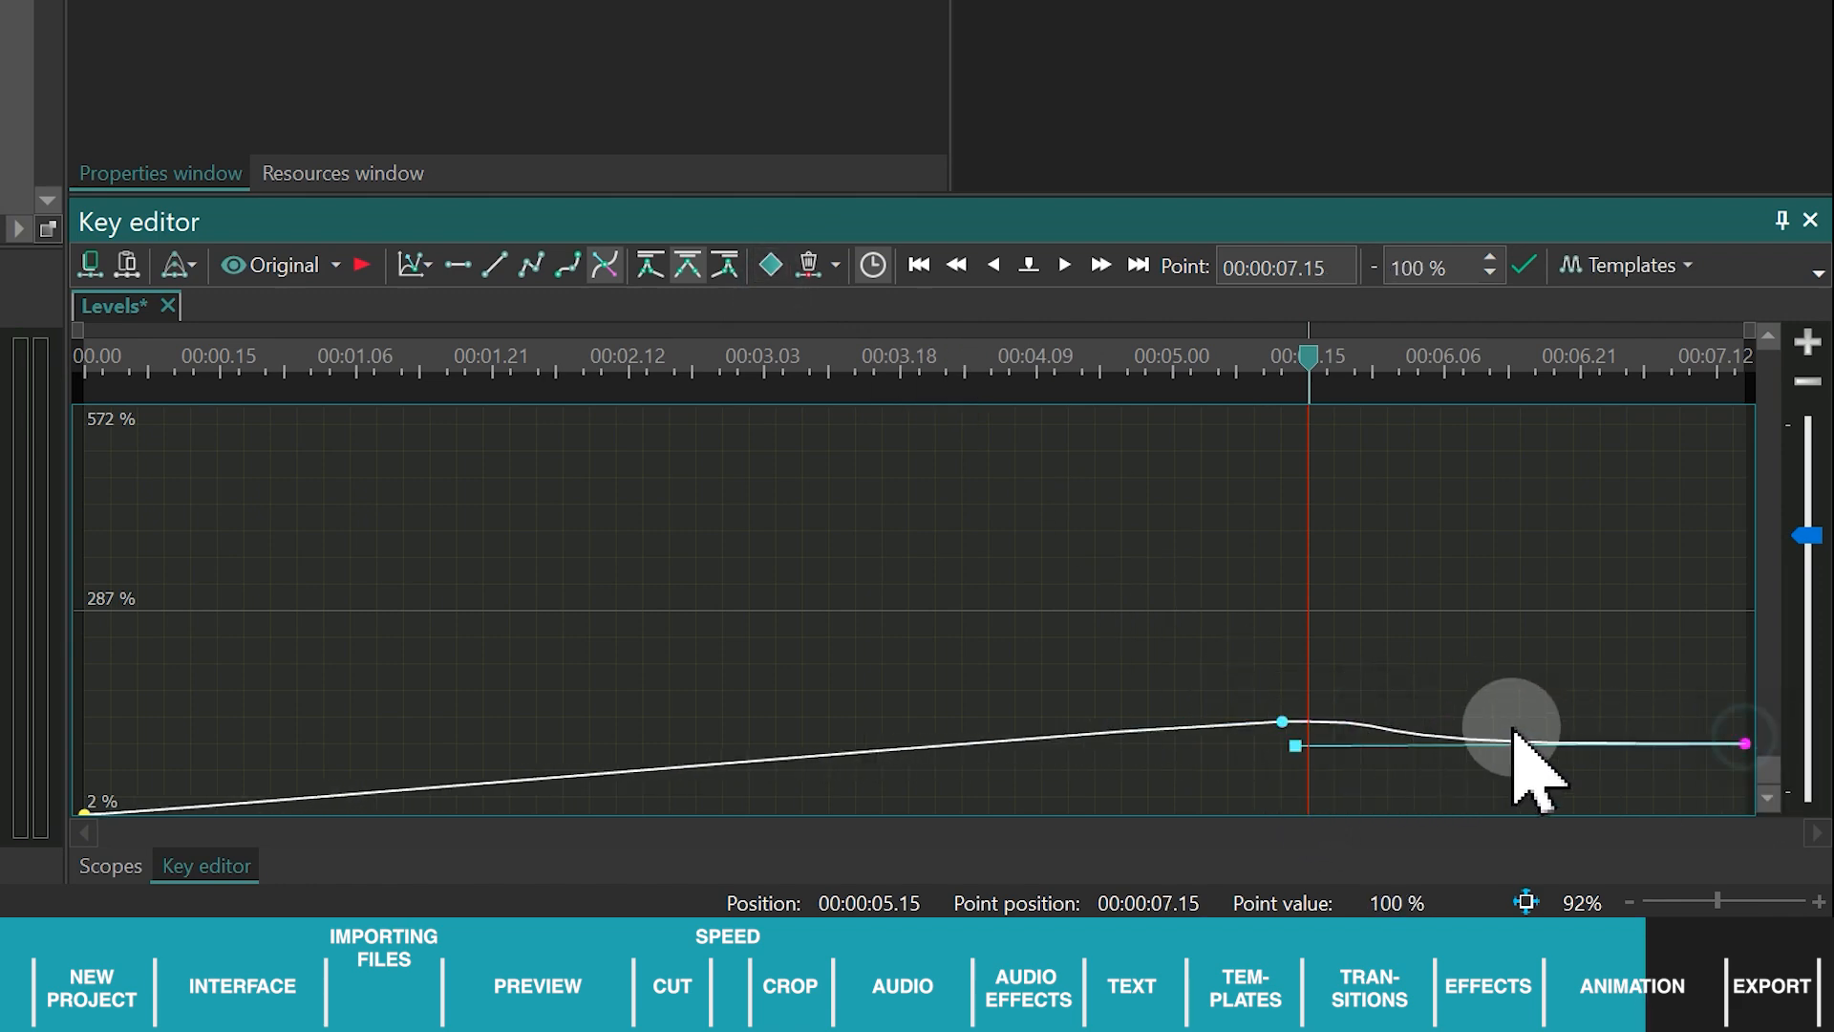
pyautogui.moveTo(1309, 753); pyautogui.dragTo(1433, 741)
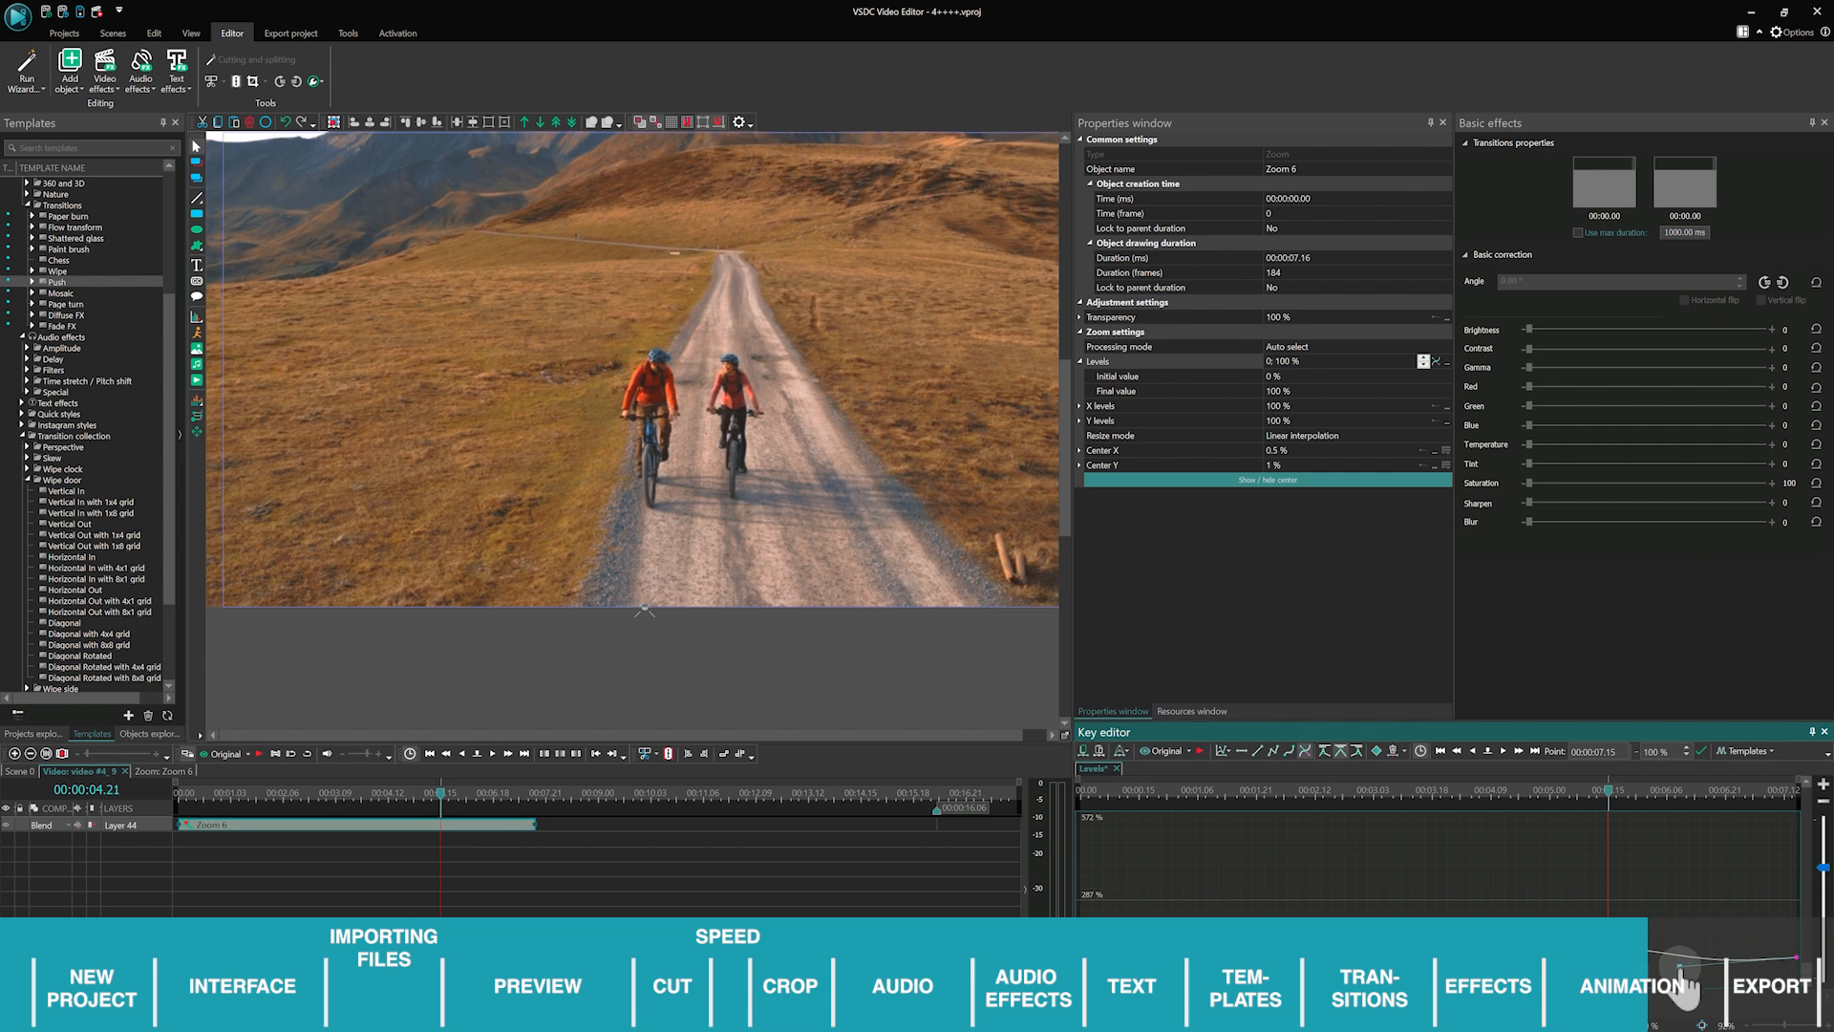
pyautogui.press('space')
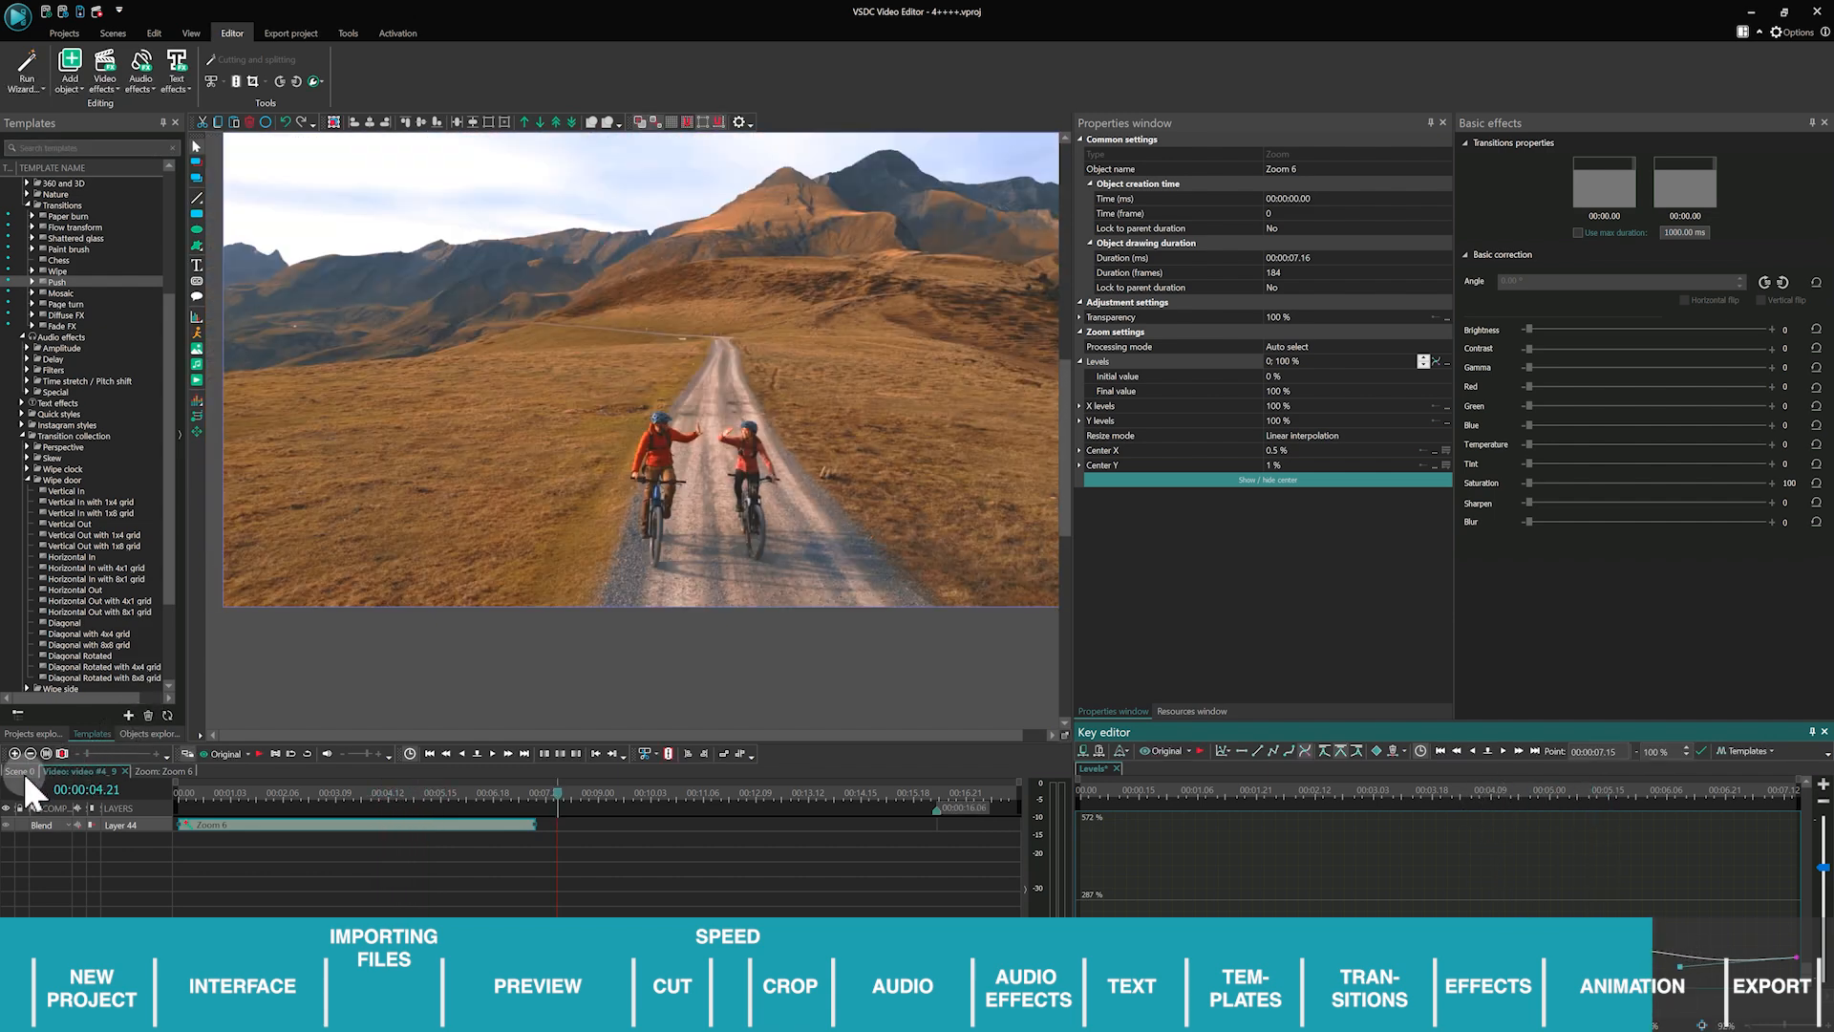
# Add the Arrow Cross (PRO) template to the main scene and shrink it to about 833 × 469 px near the frame's lower-left corner.
pyautogui.click(21, 772)
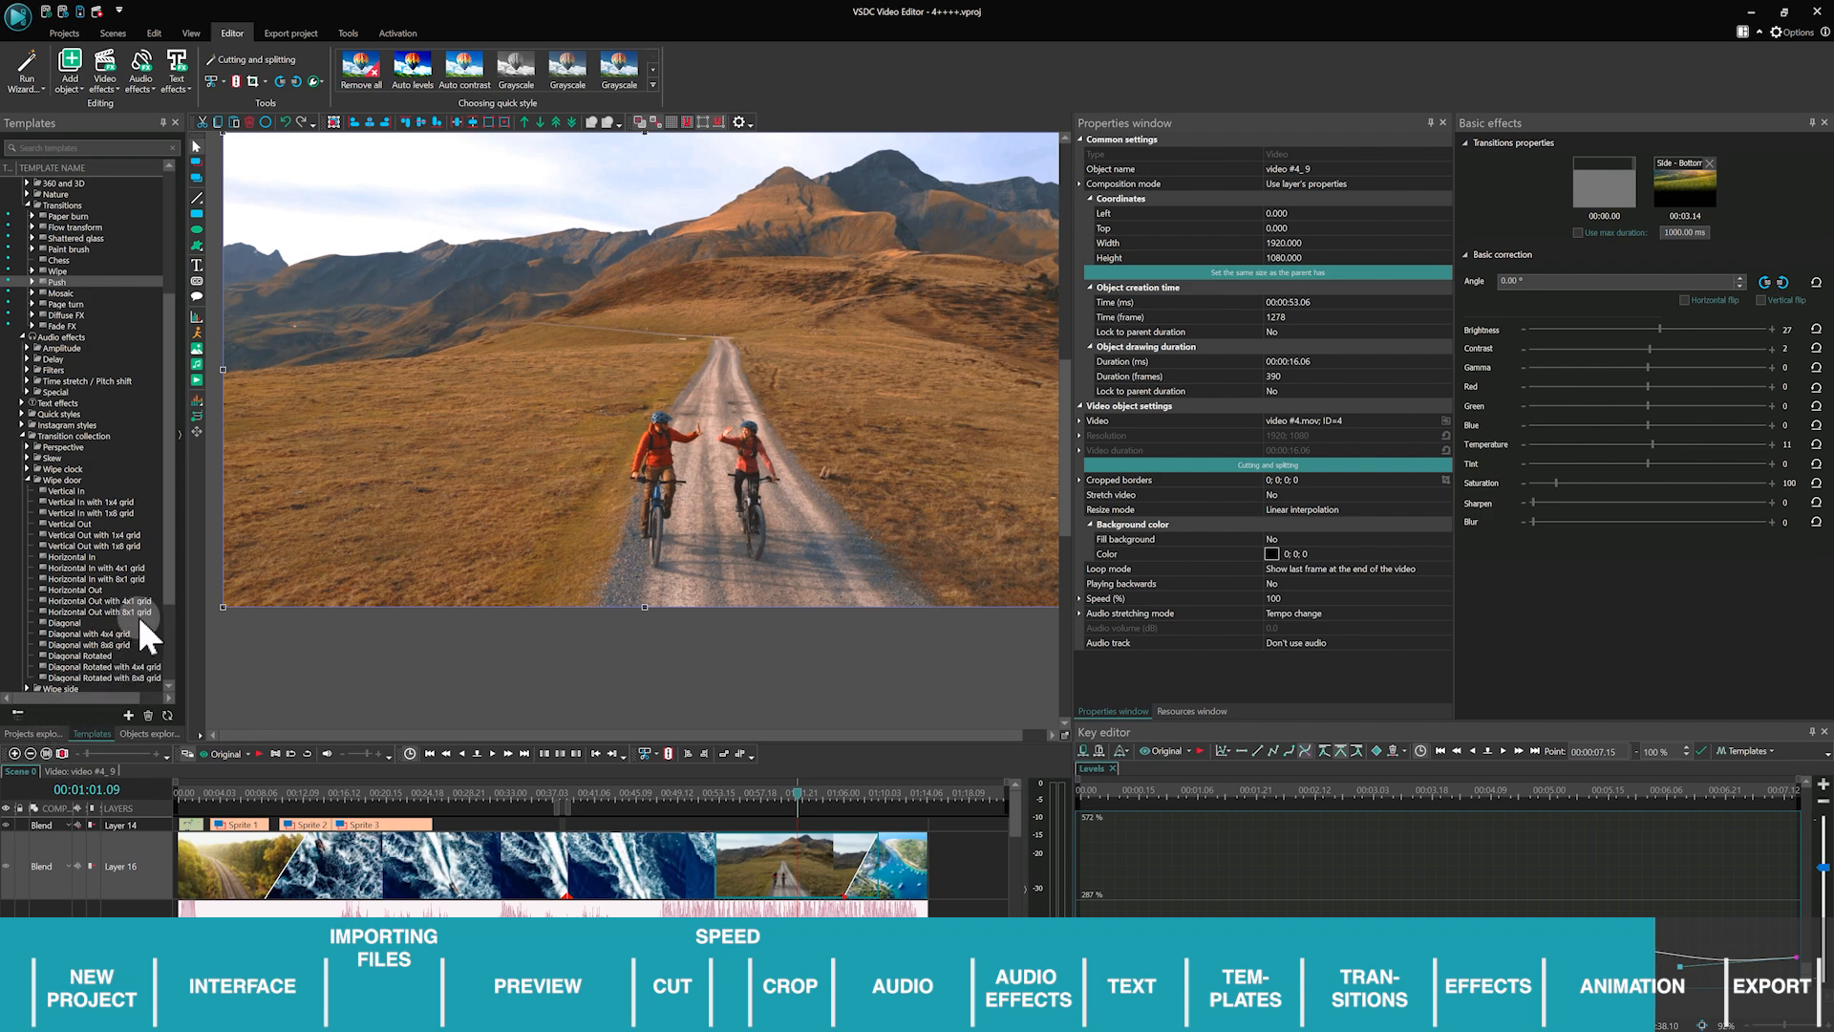
pyautogui.scroll(5, 164, 542)
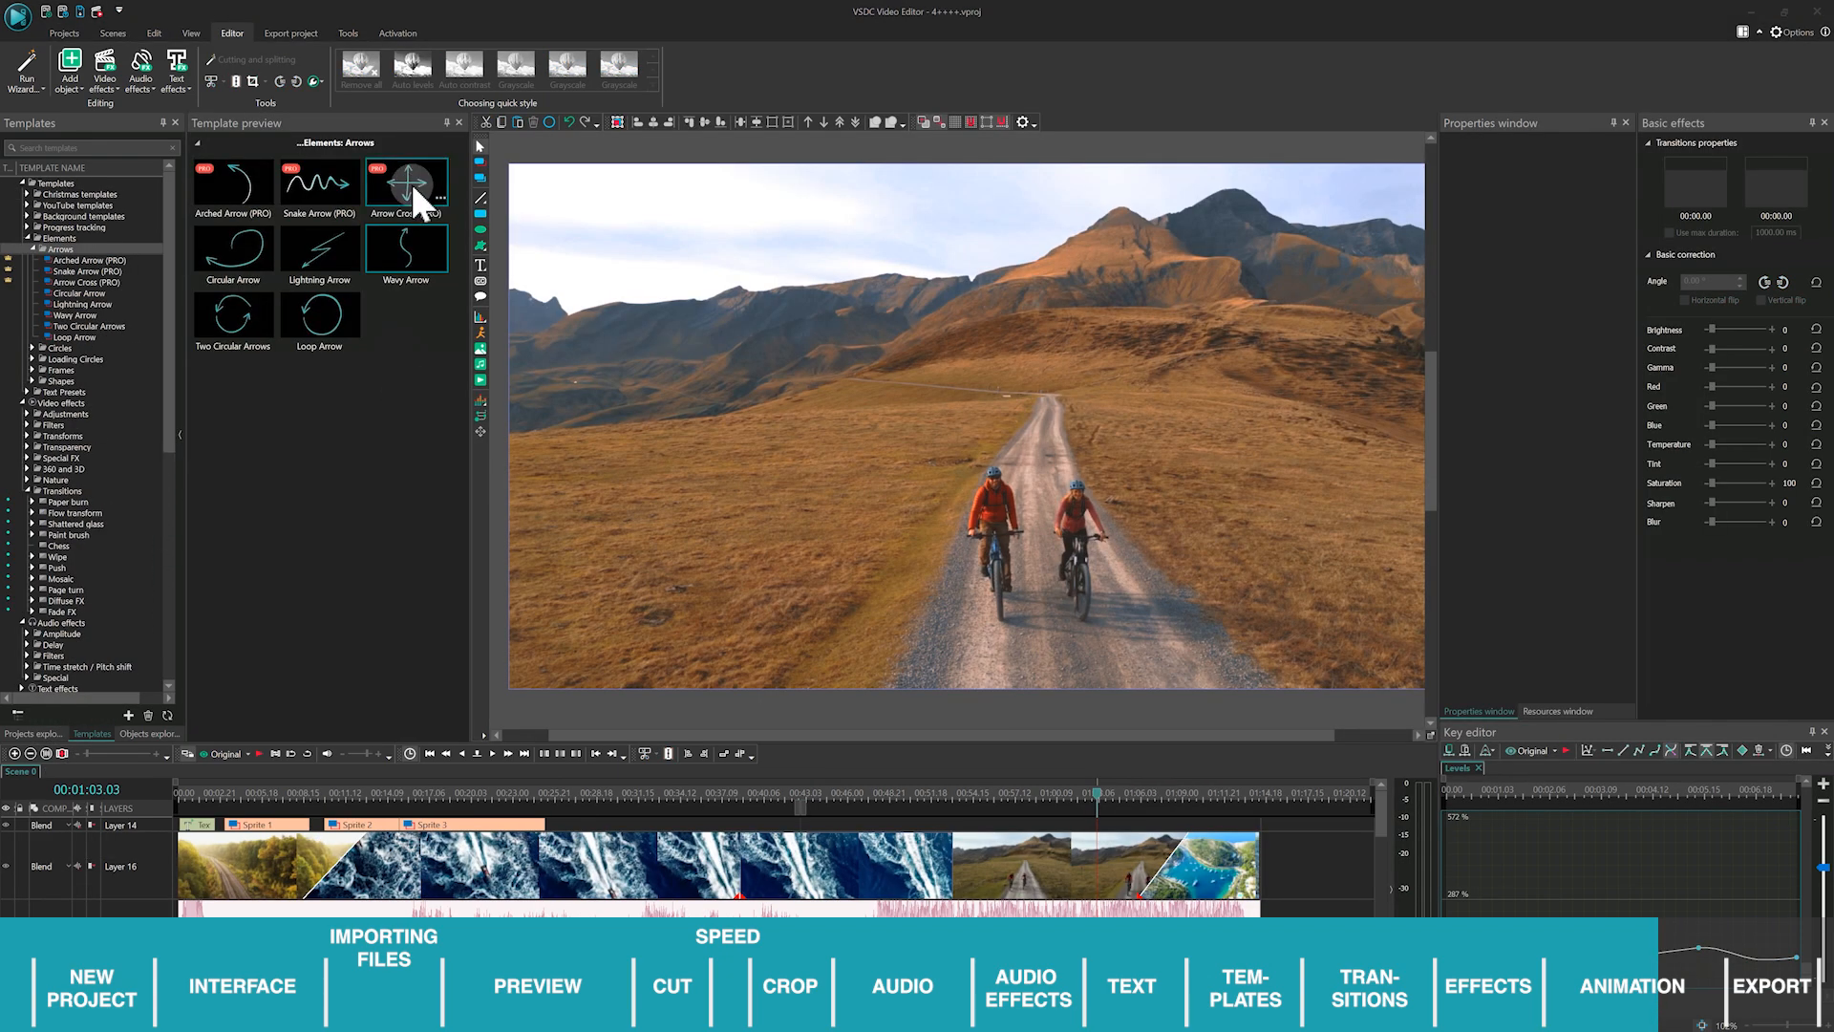
pyautogui.moveTo(409, 180); pyautogui.dragTo(860, 611)
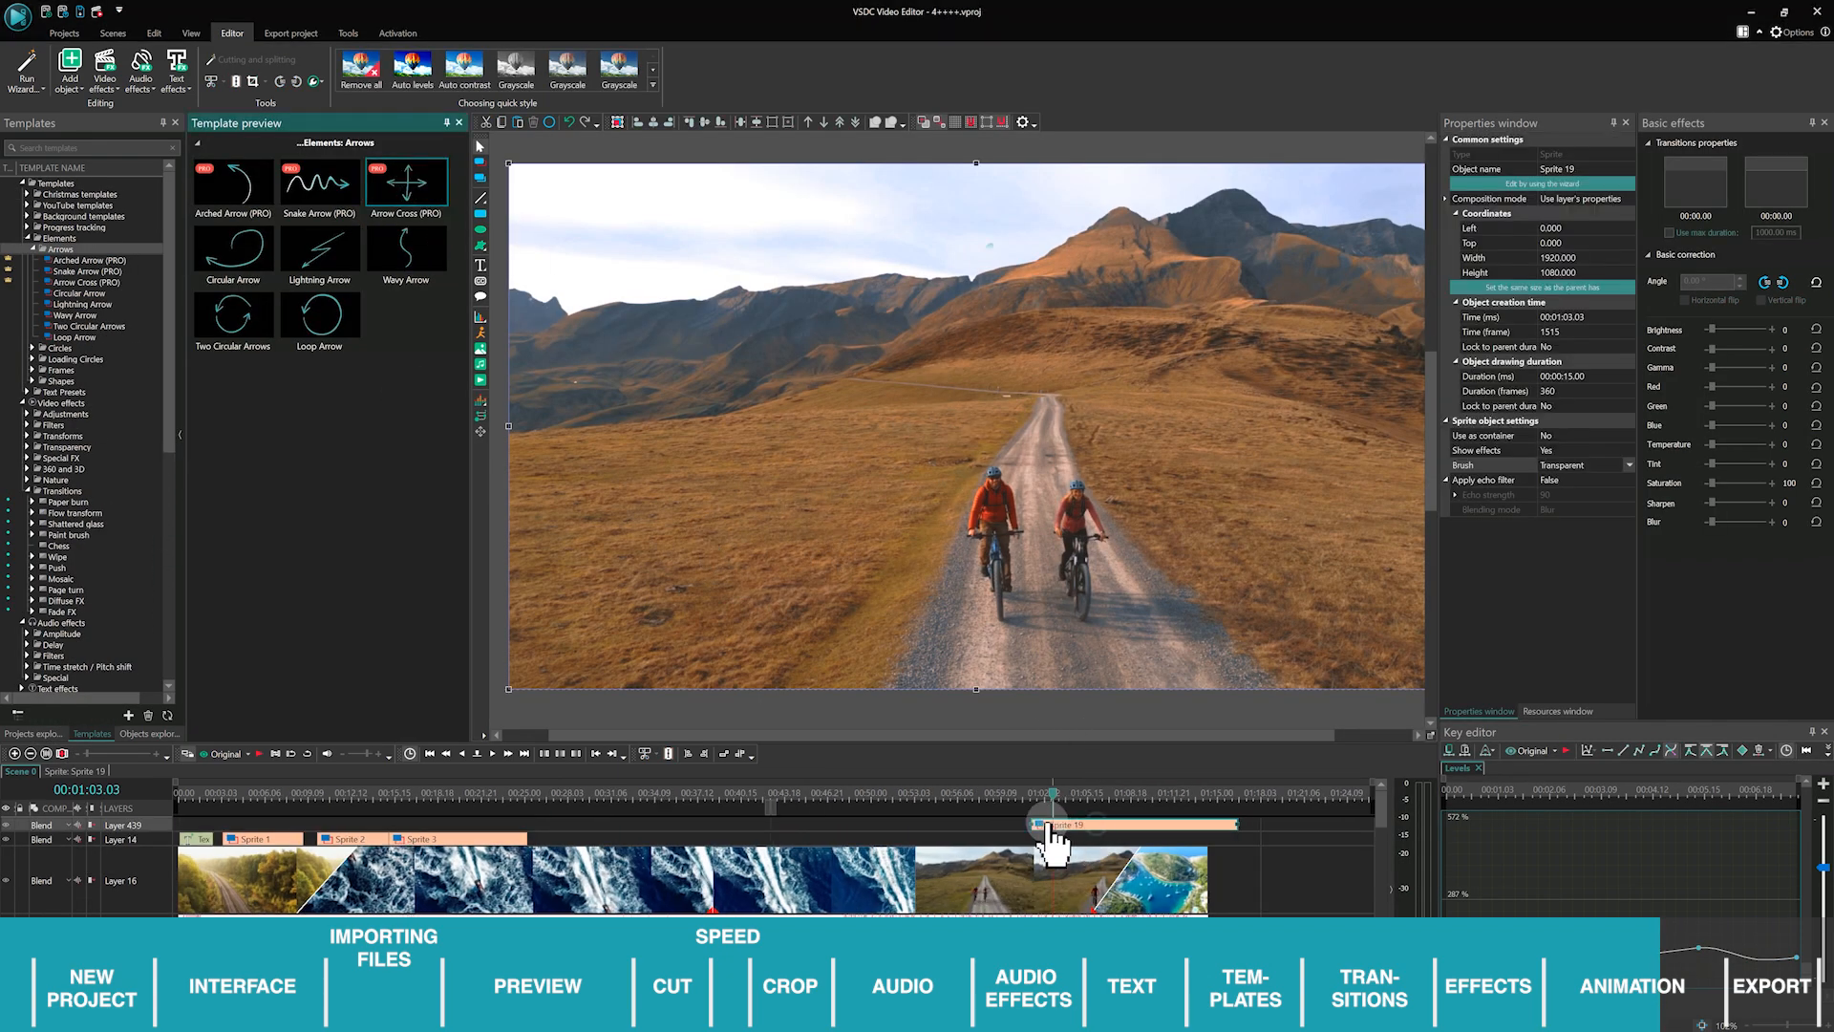
pyautogui.moveTo(509, 163); pyautogui.dragTo(823, 360)
pyautogui.moveTo(1118, 500); pyautogui.dragTo(669, 589)
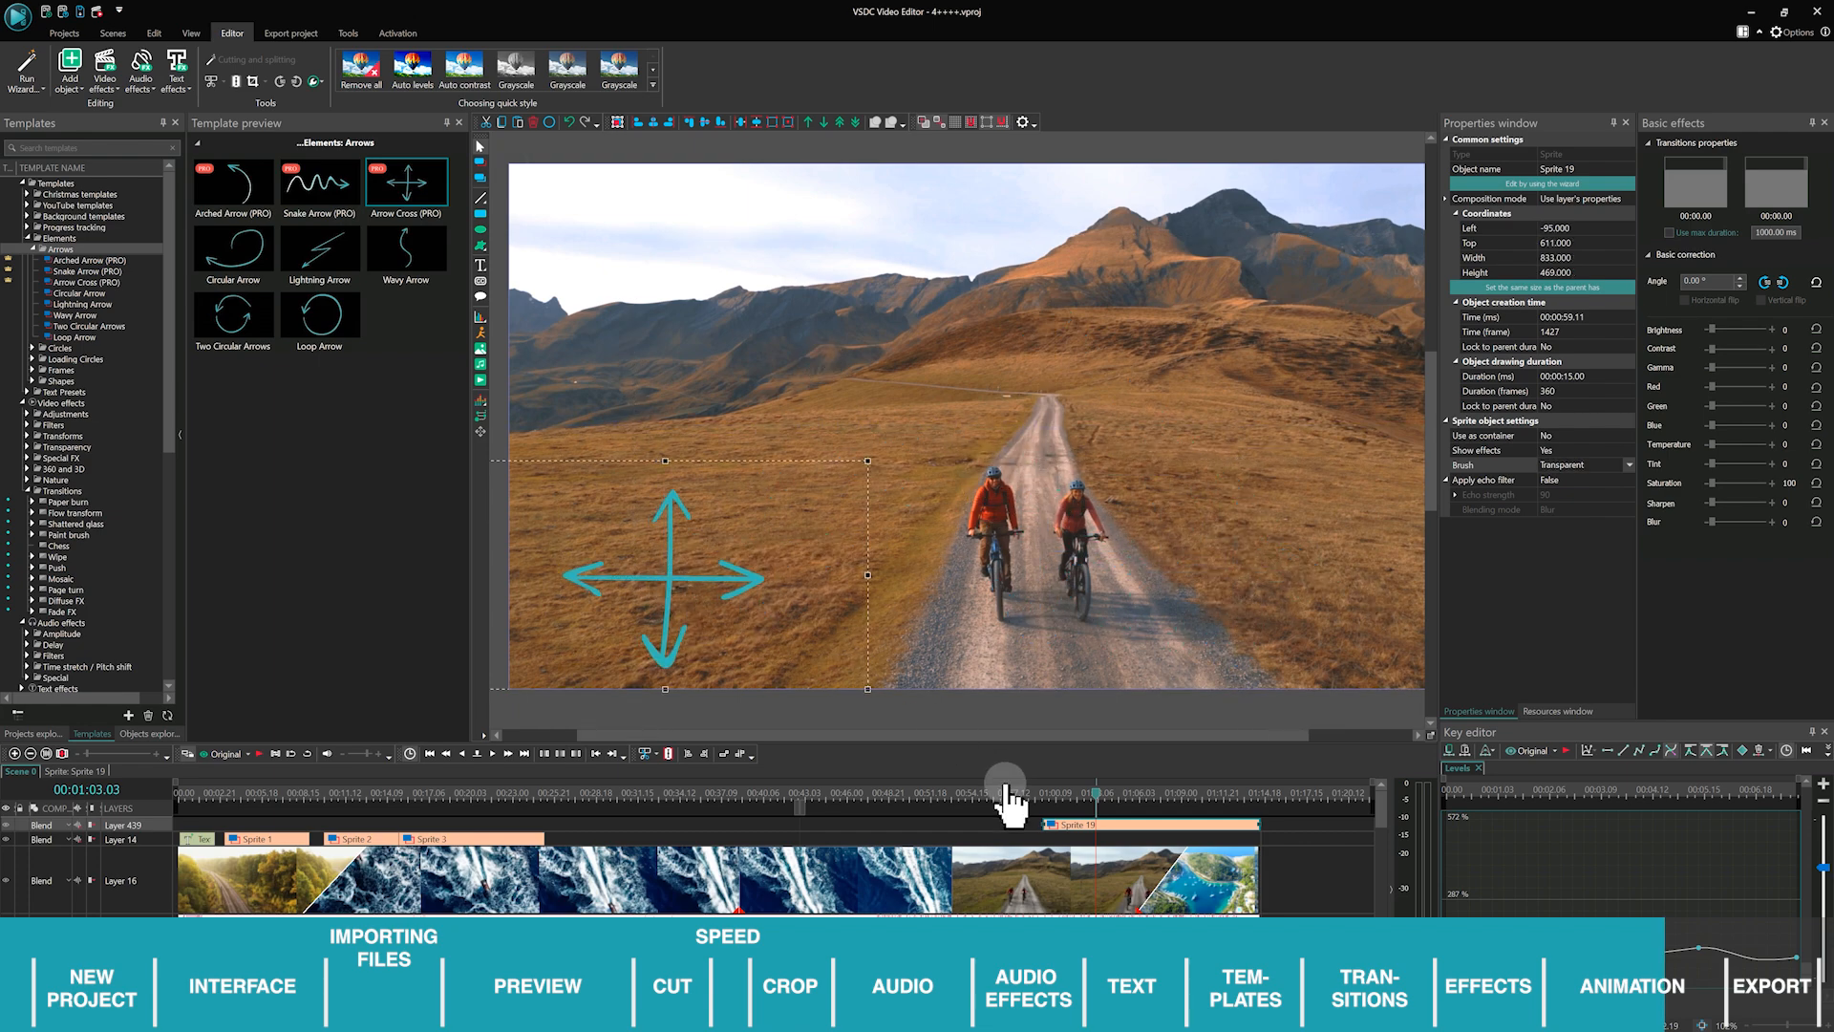
# Inside the arrow sprite, add a movement path continuing to the object's end, with its end point at about X 1622, Y 134, and bend it into a curve.
pyautogui.doubleClick(1147, 827)
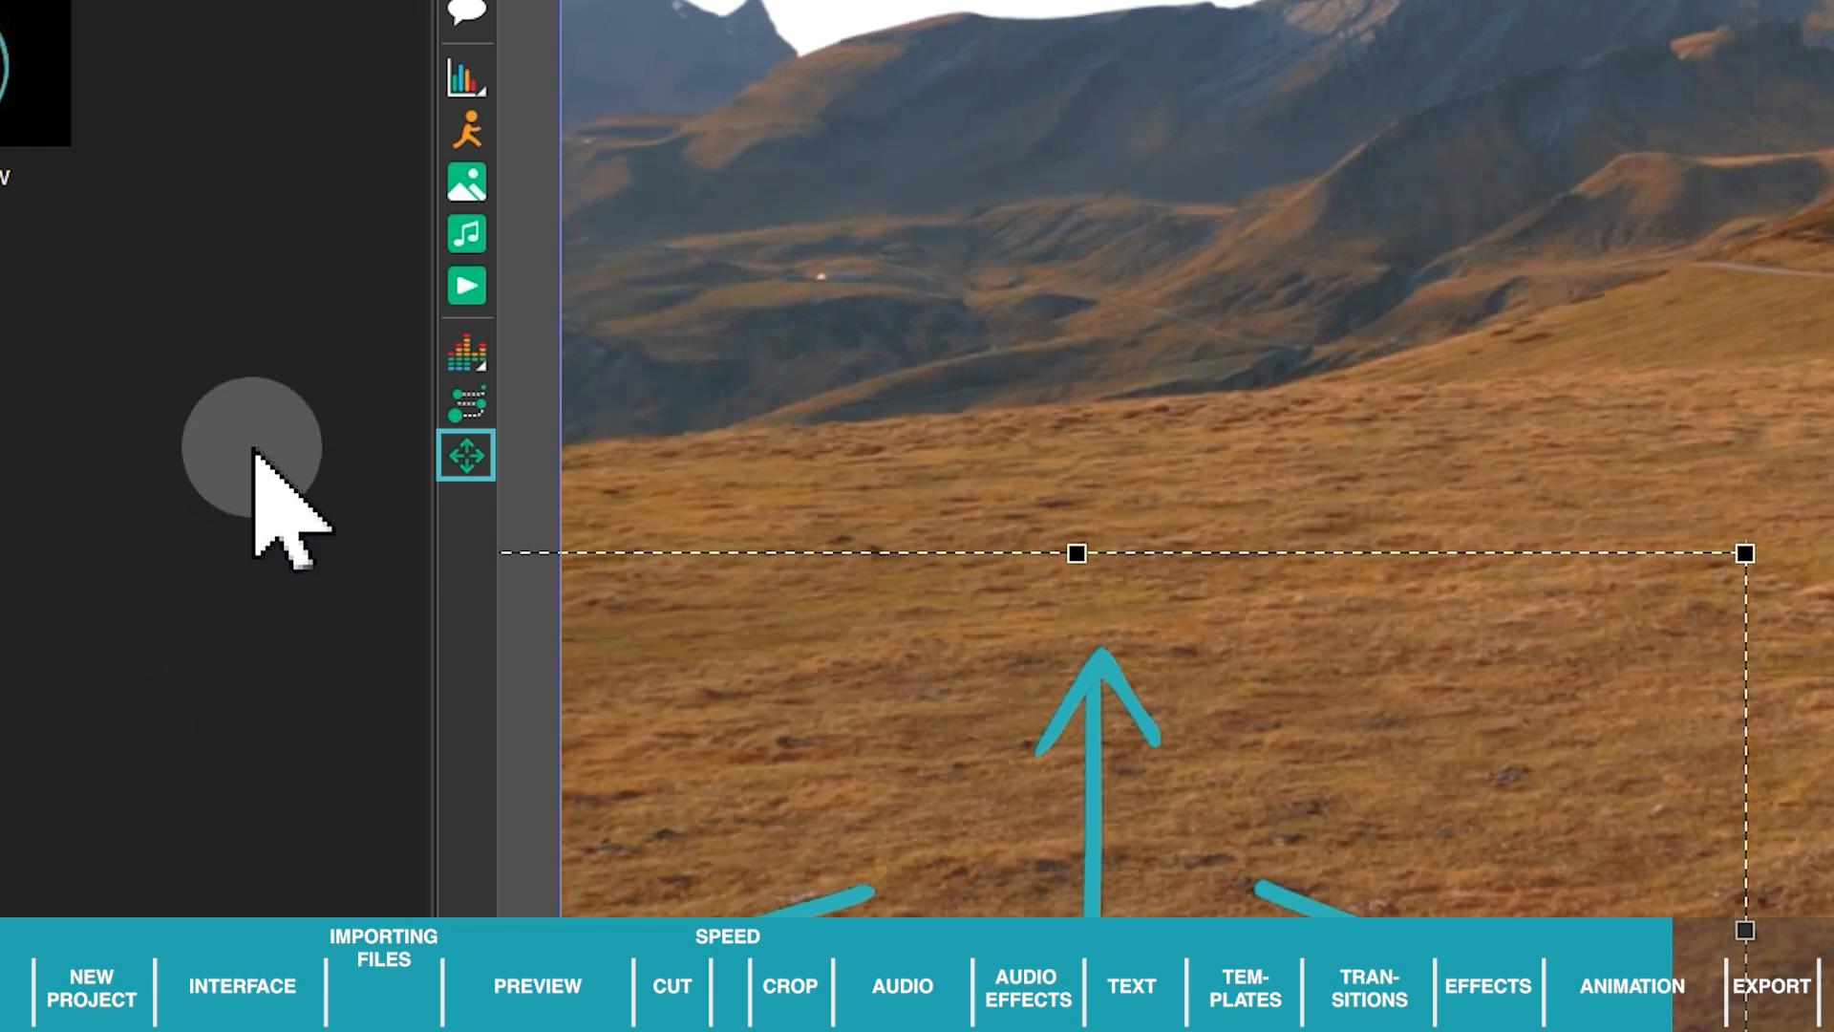
pyautogui.click(465, 455)
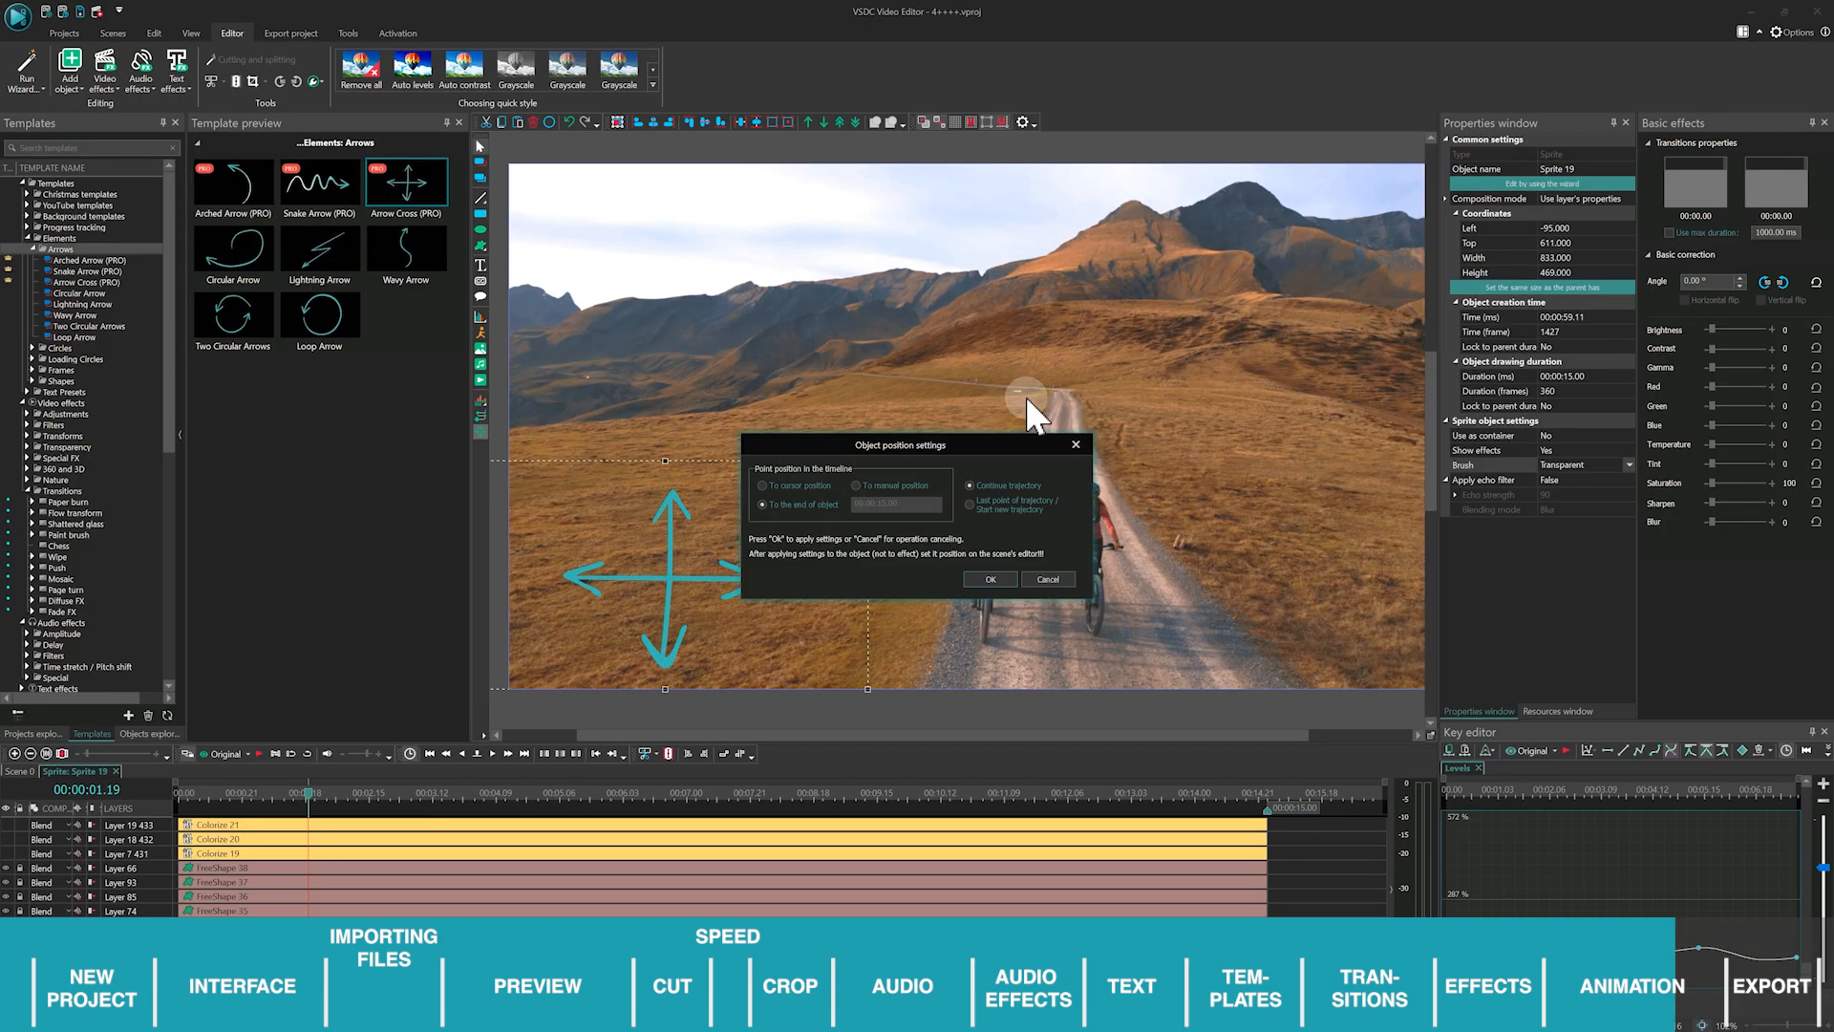
pyautogui.press('Return')
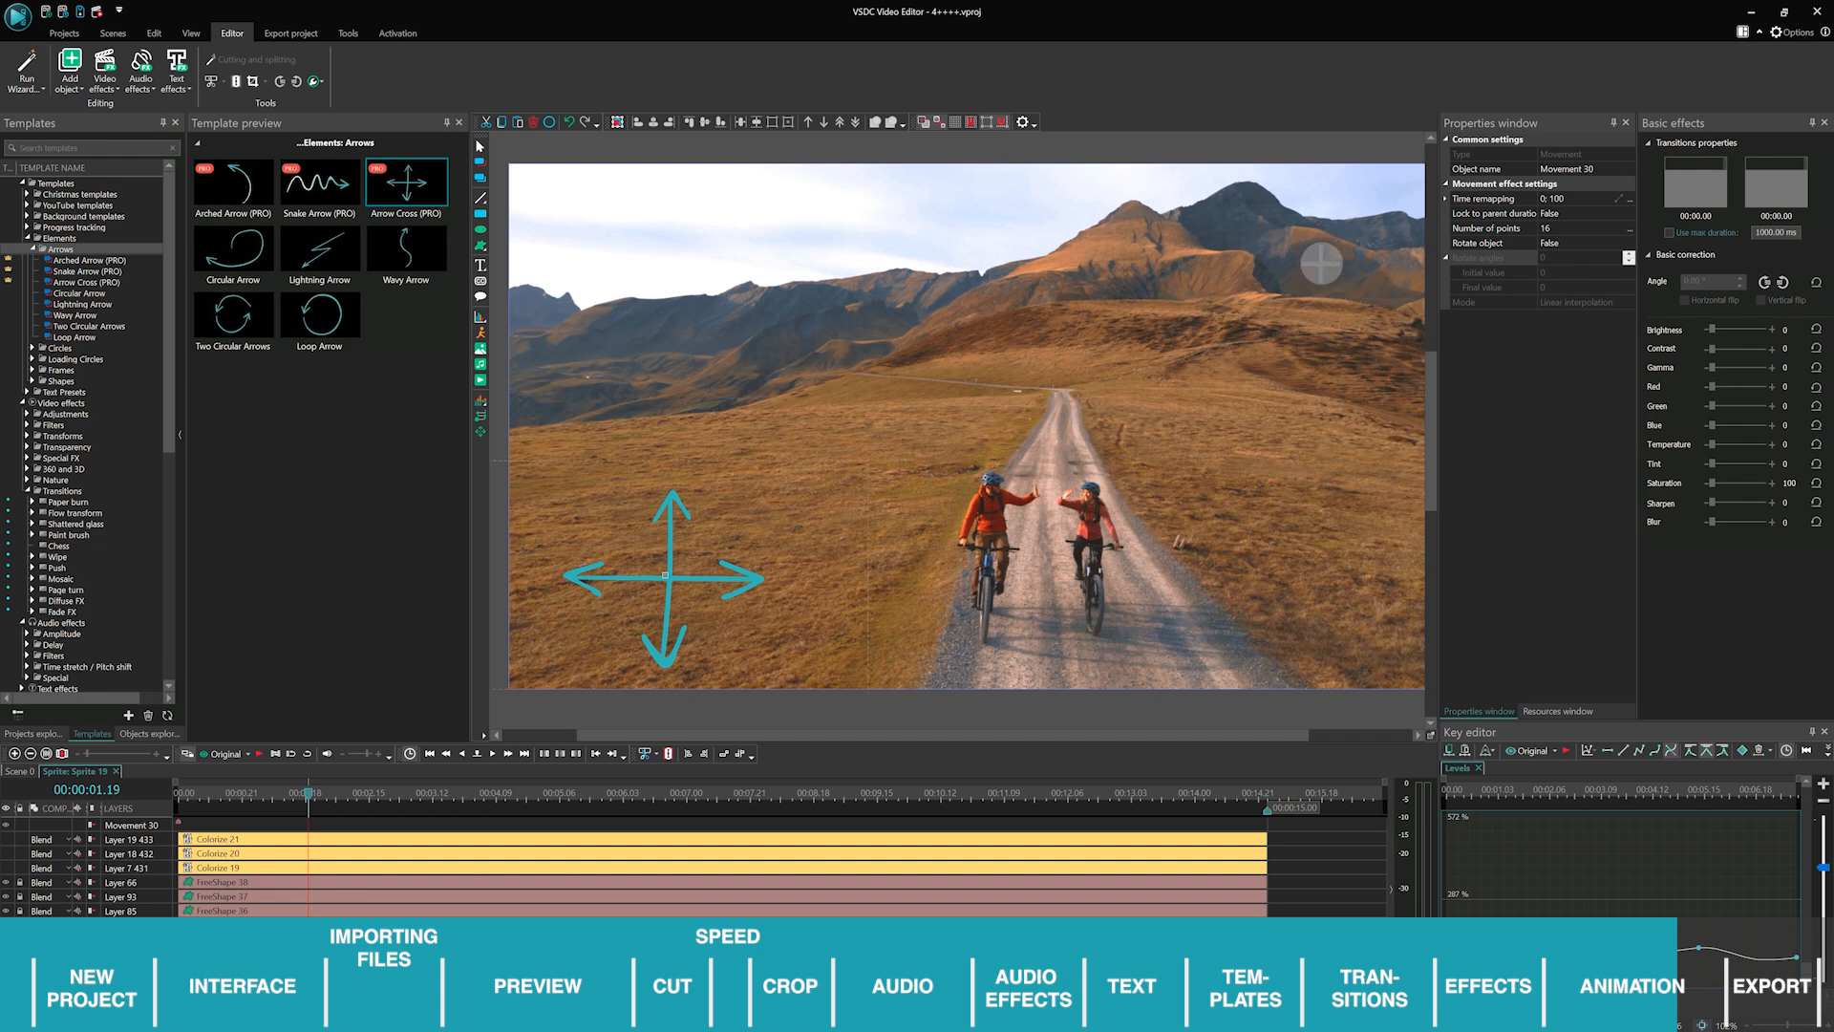
pyautogui.click(1297, 230)
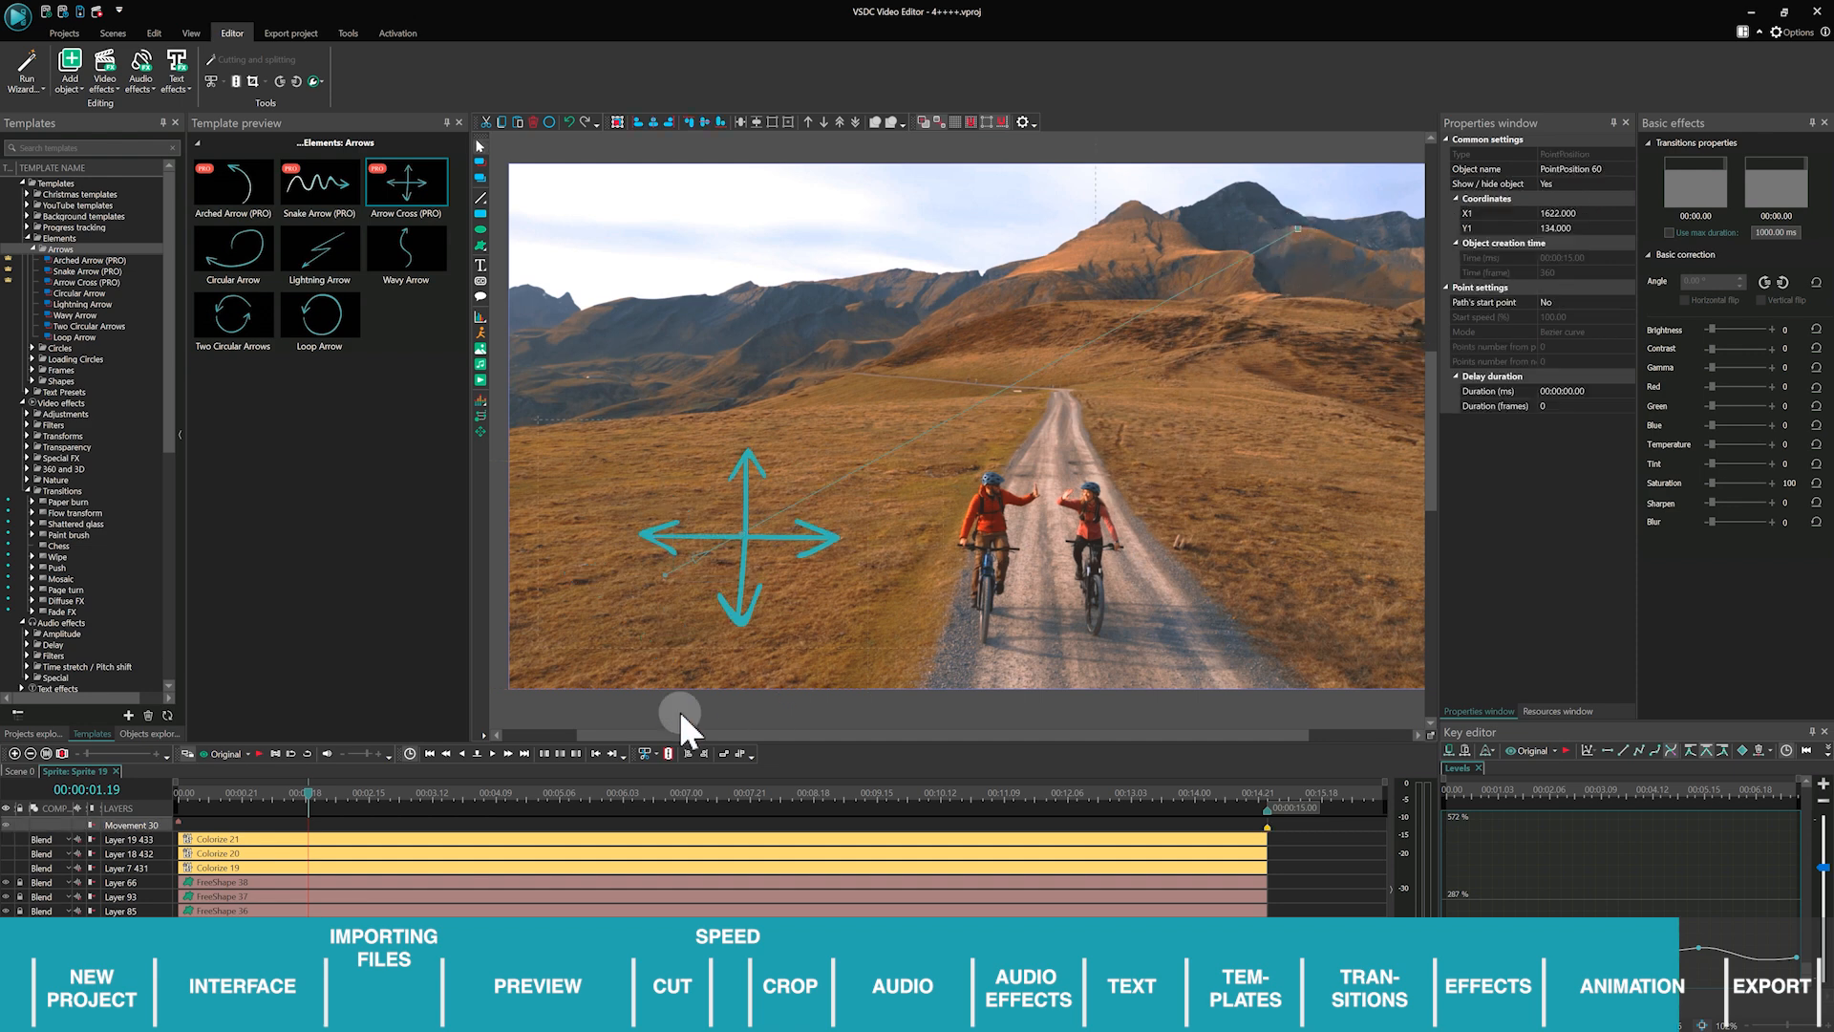
pyautogui.click(666, 573)
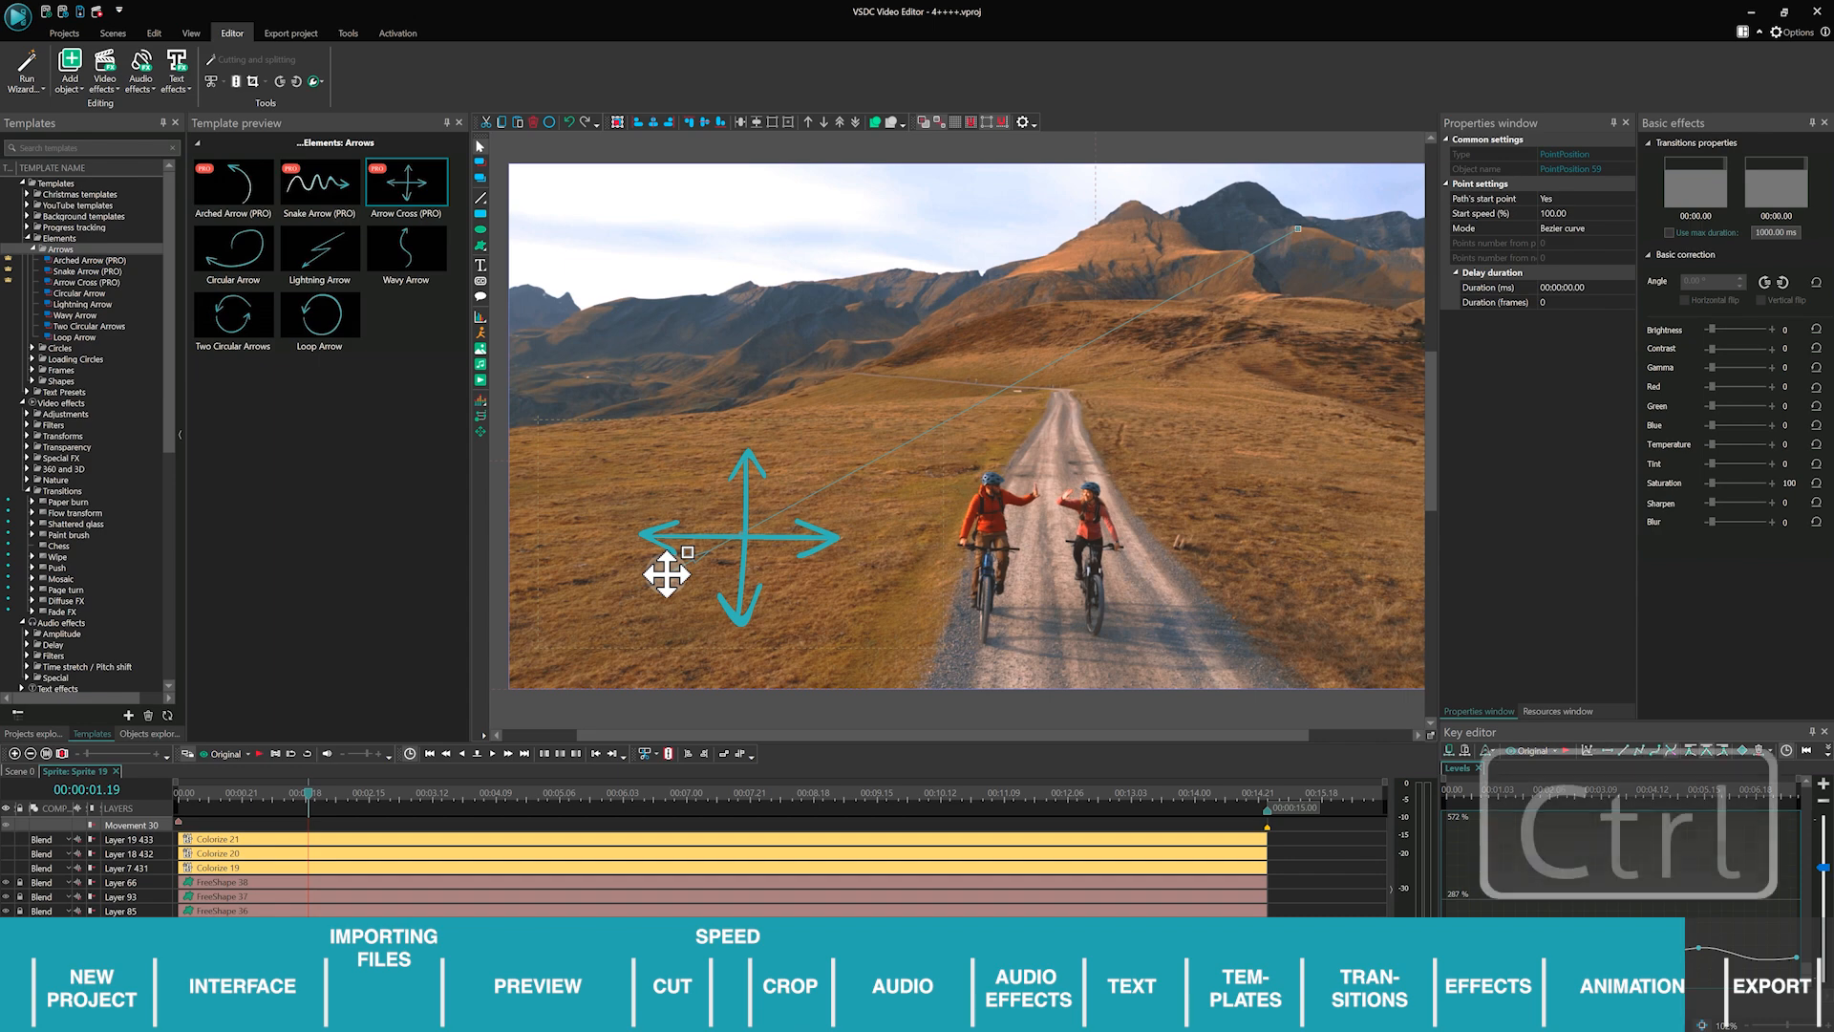
pyautogui.keyDown('ctrl'); pyautogui.moveTo(667, 574); pyautogui.dragTo(724, 267); pyautogui.keyUp('ctrl')
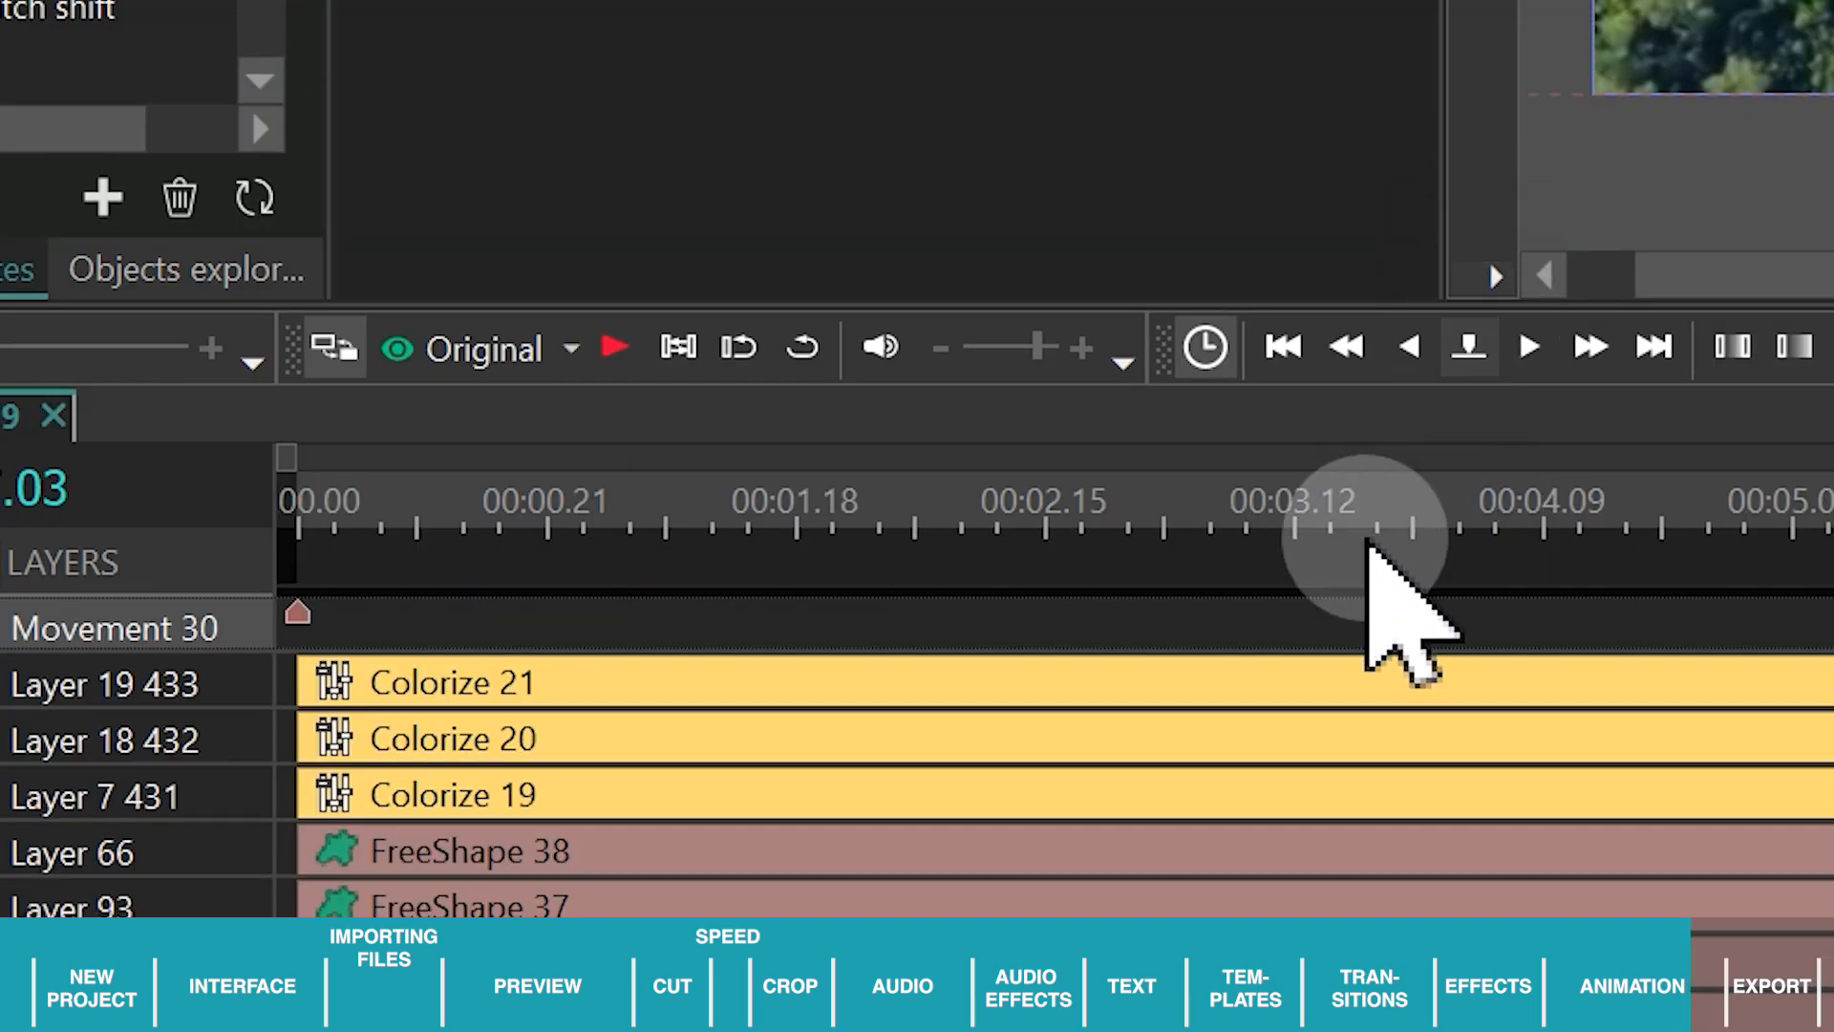
# Retime the arrow's movement to start shortly after 00:00:02 and end at about 00:00:04.19, and preview it.
pyautogui.click(420, 792)
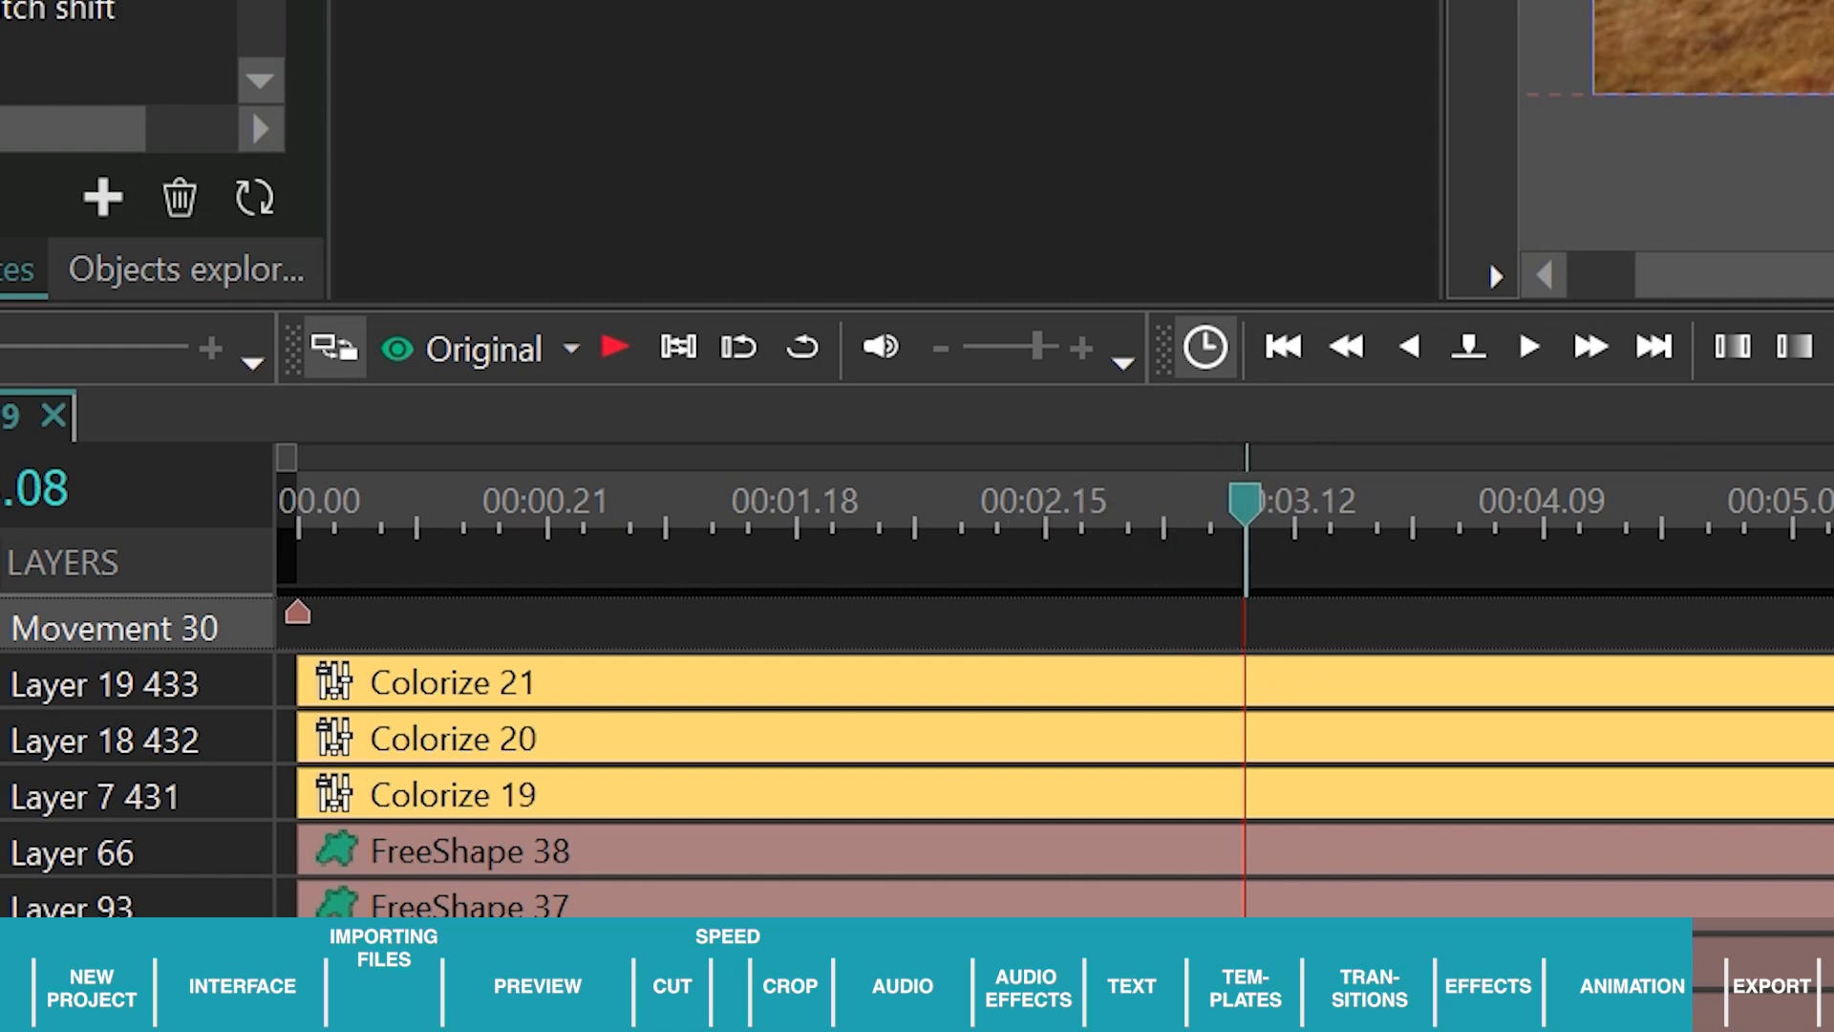
pyautogui.click(297, 609)
pyautogui.moveTo(297, 610)
pyautogui.mouseDown()
pyautogui.moveTo(1167, 554)
pyautogui.moveTo(887, 604)
pyautogui.mouseUp()
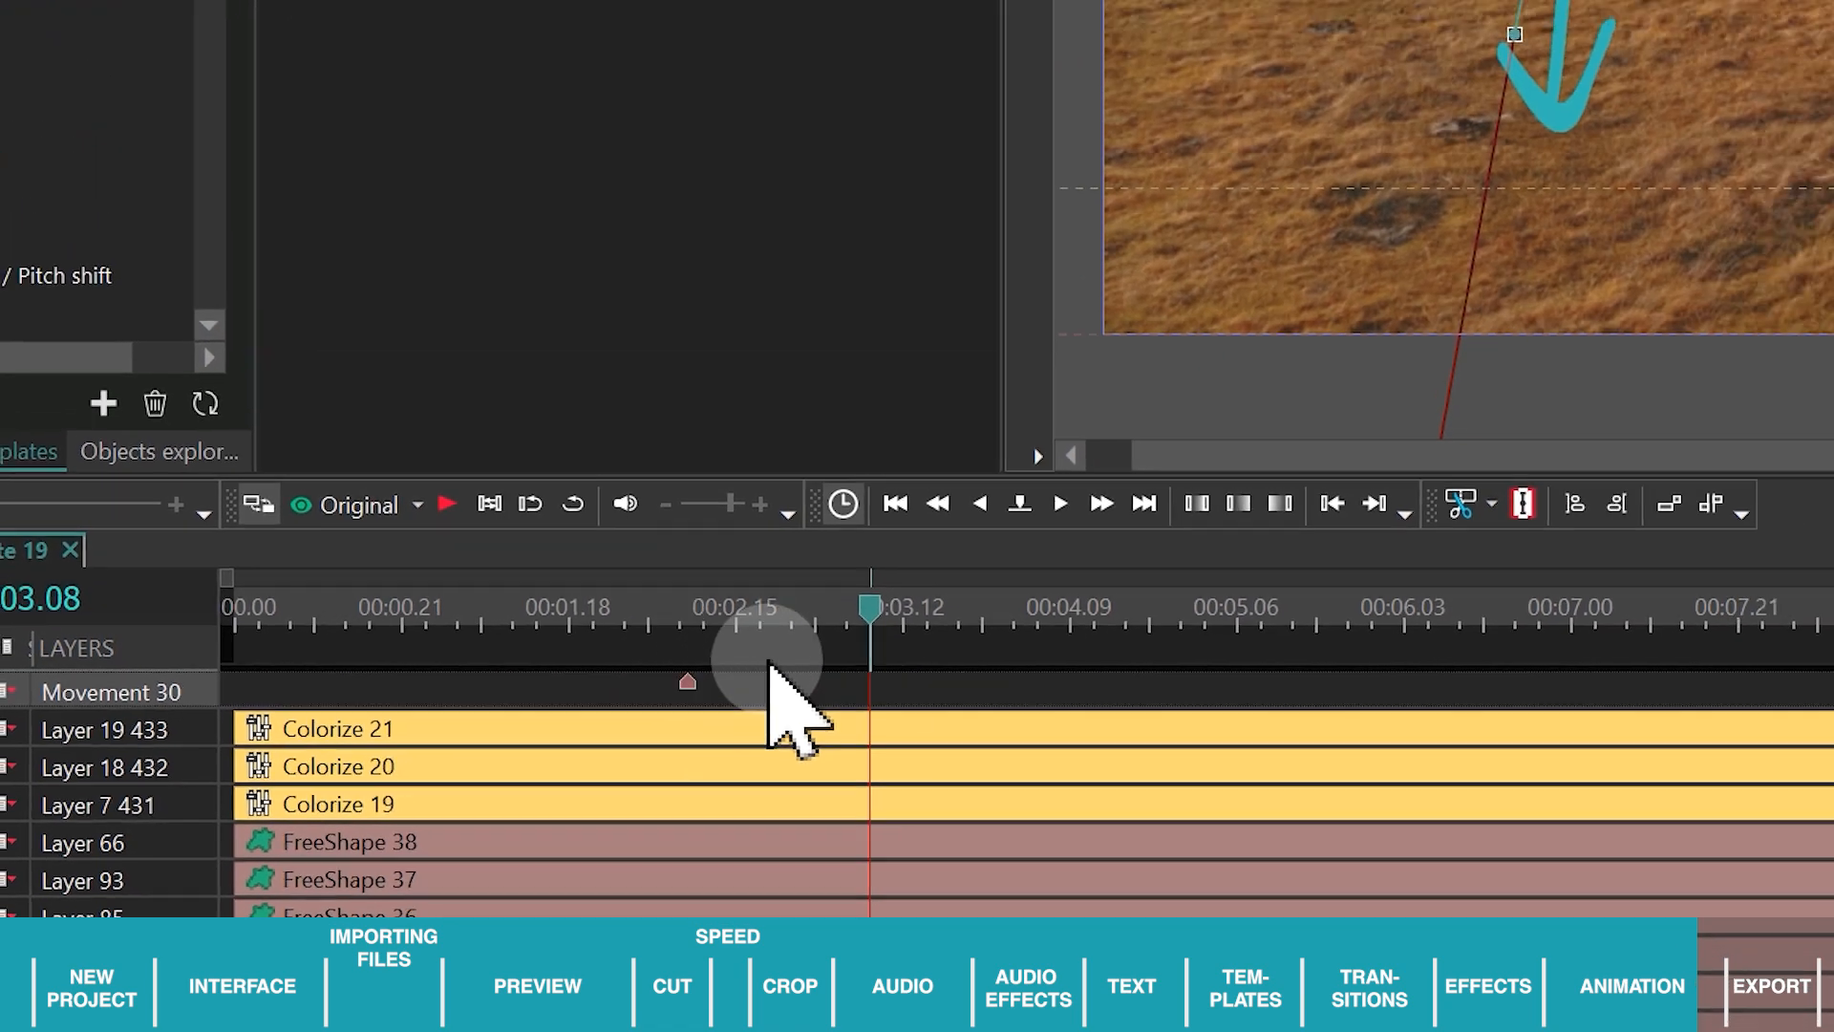
pyautogui.moveTo(1630, 758); pyautogui.dragTo(584, 700)
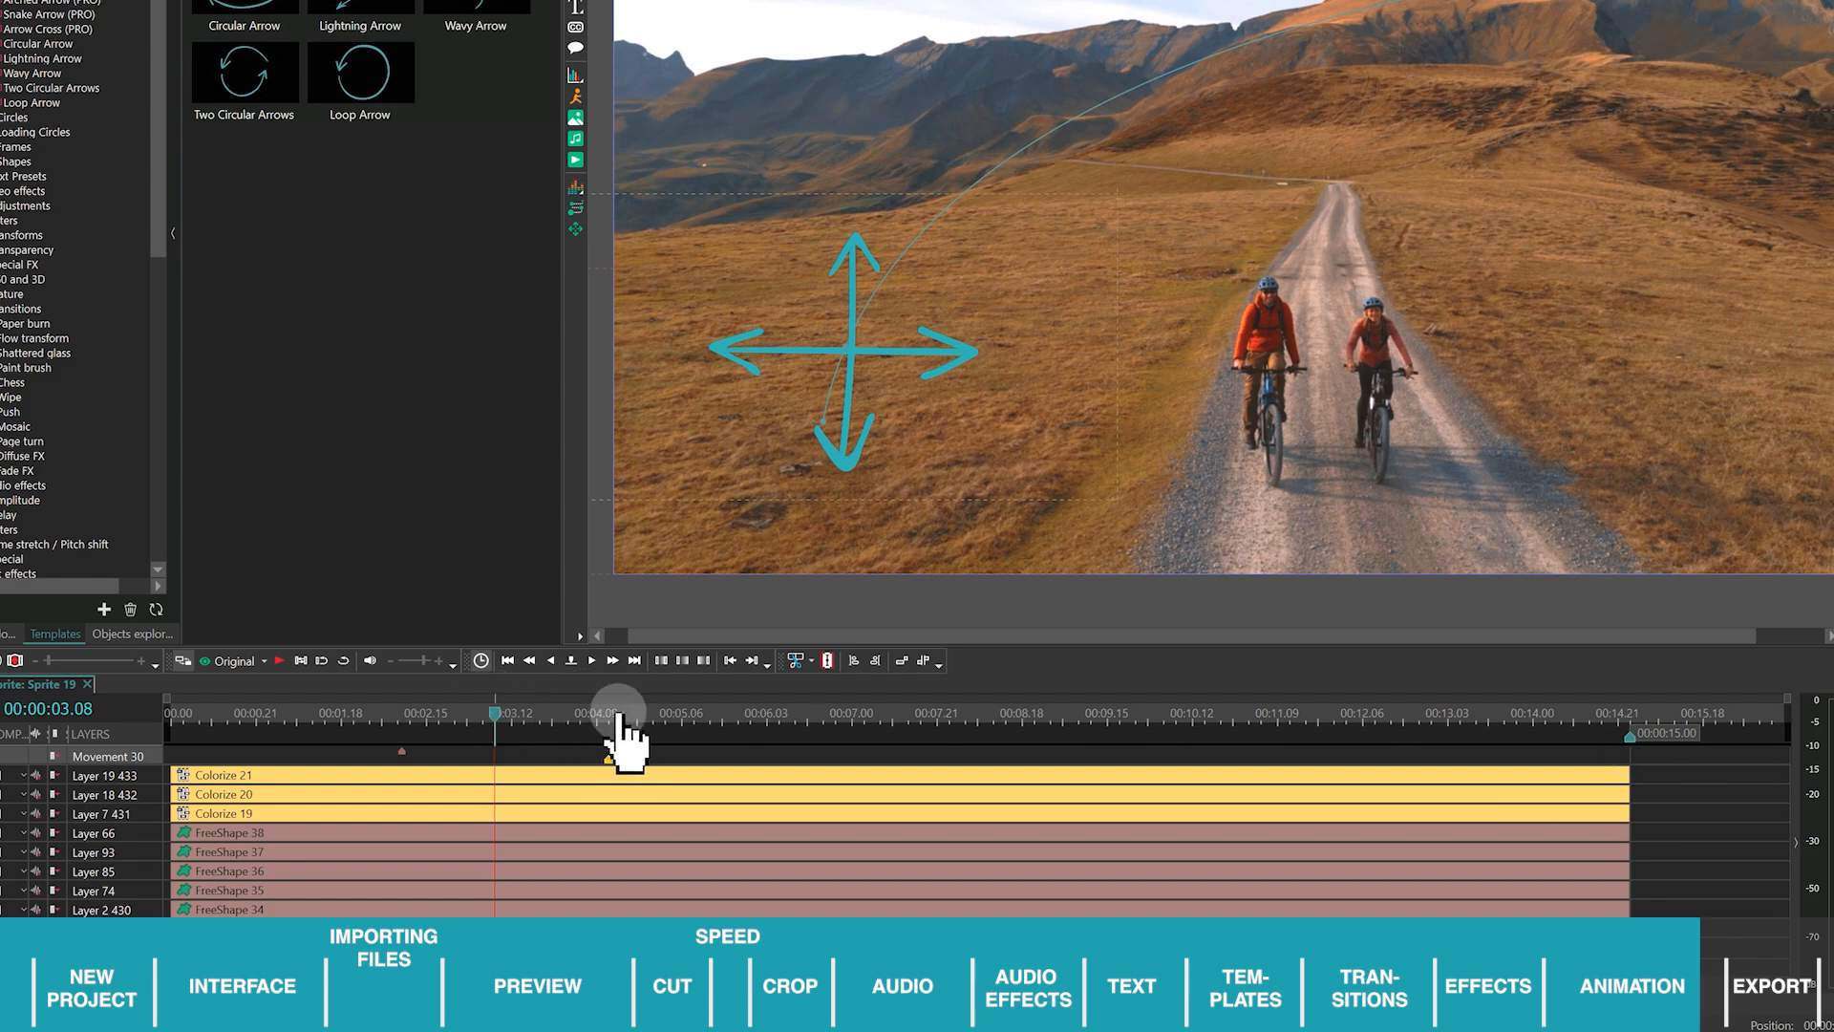
pyautogui.click(428, 713)
pyautogui.press('space')
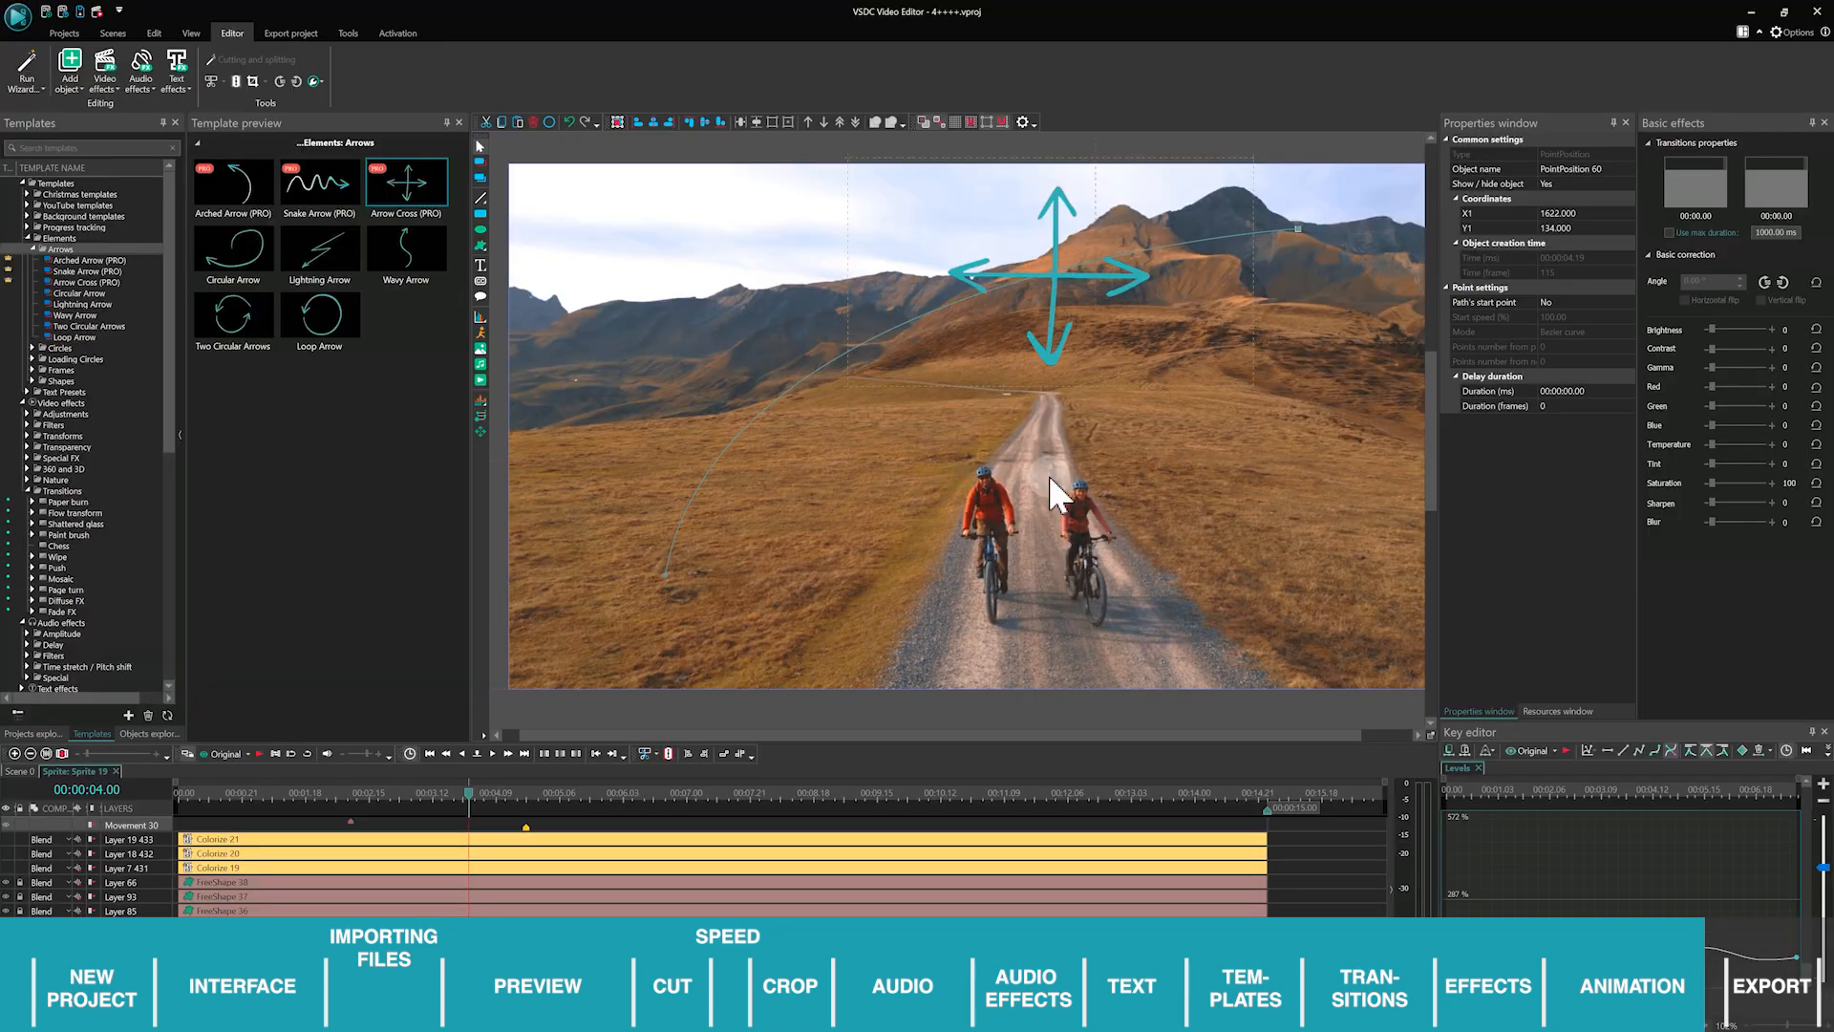
# Add an intermediate point to the arrow's movement path at 00:00:04.00, in the sky above the path's start.
pyautogui.click(480, 432)
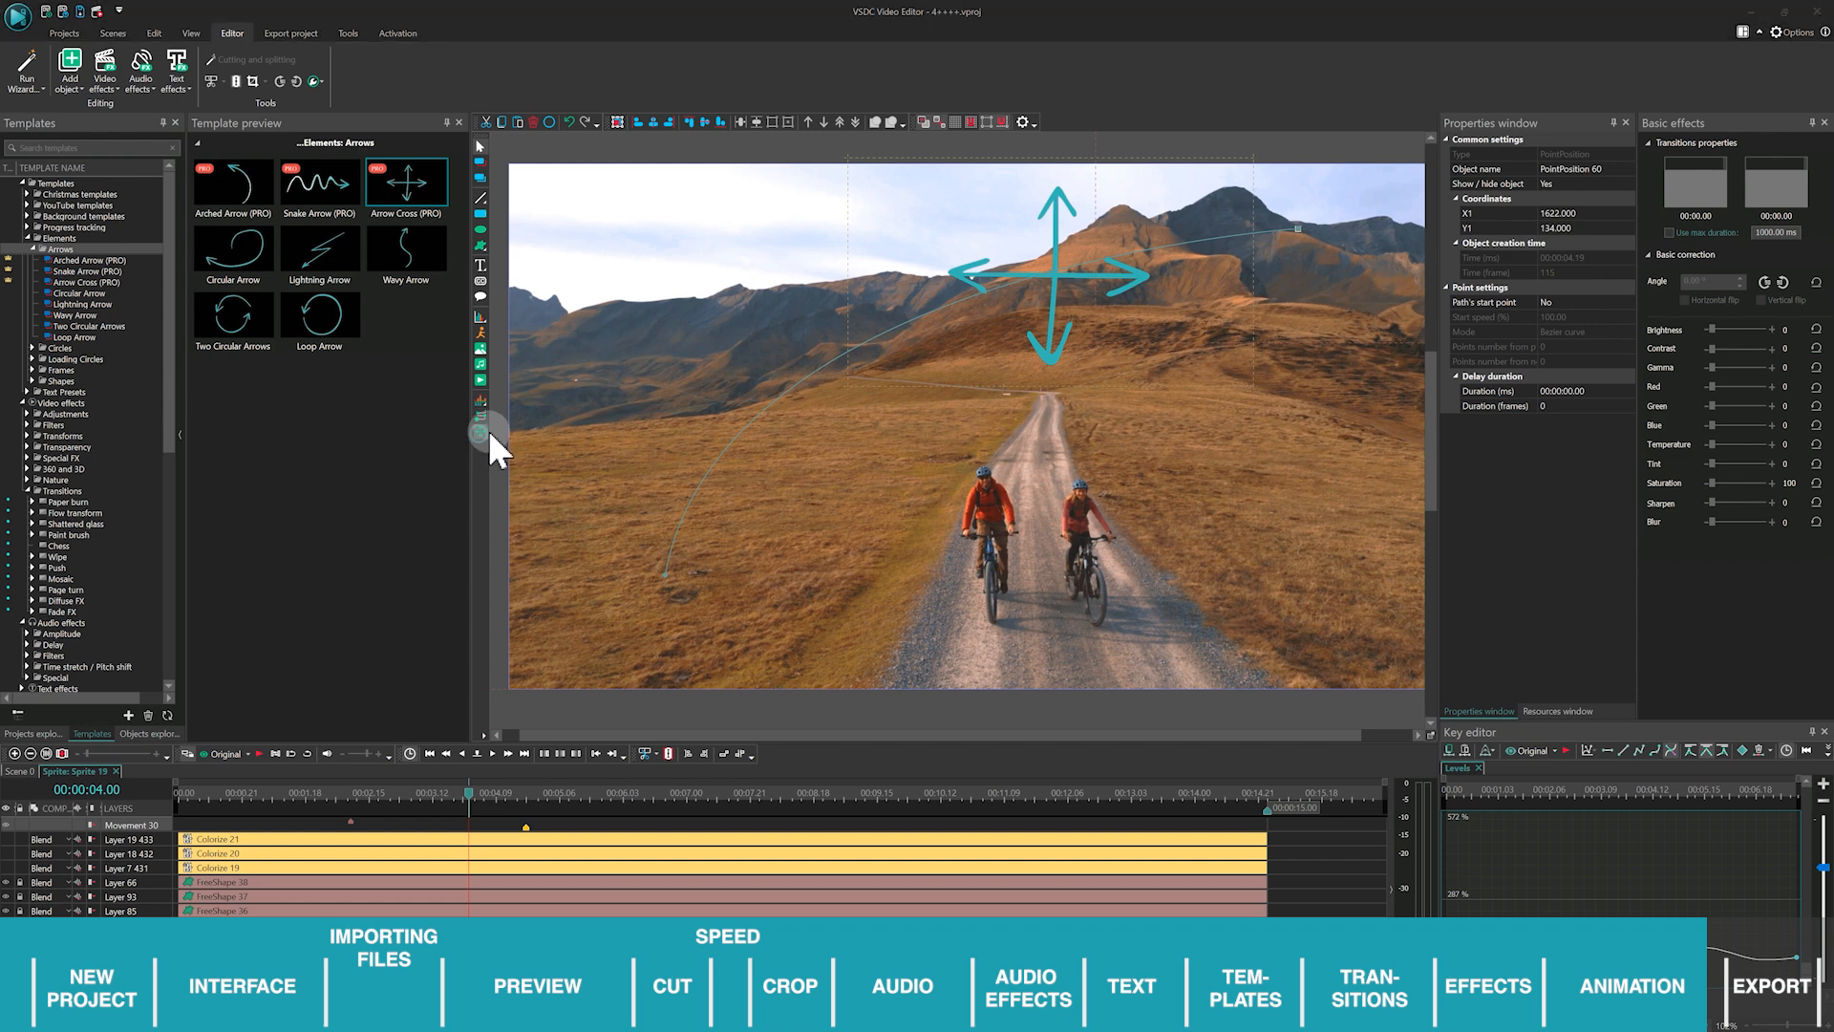
pyautogui.press('Return')
pyautogui.click(683, 231)
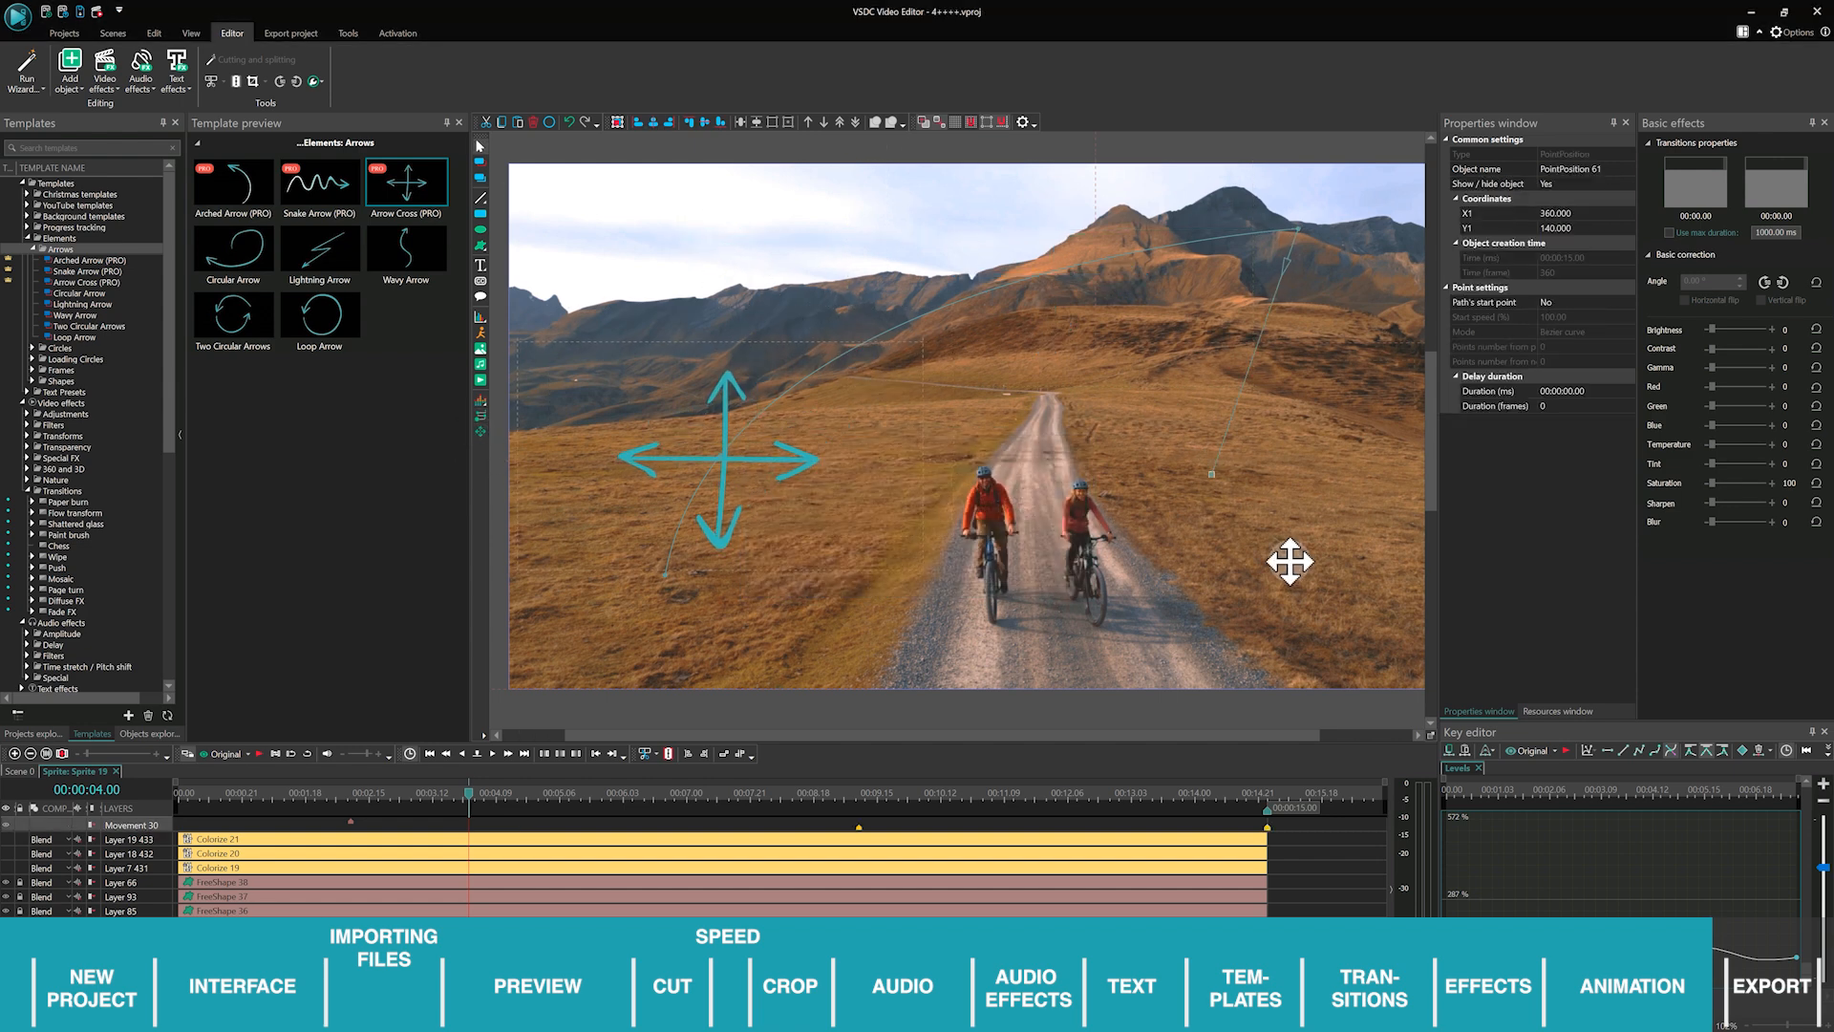
pyautogui.click(884, 420)
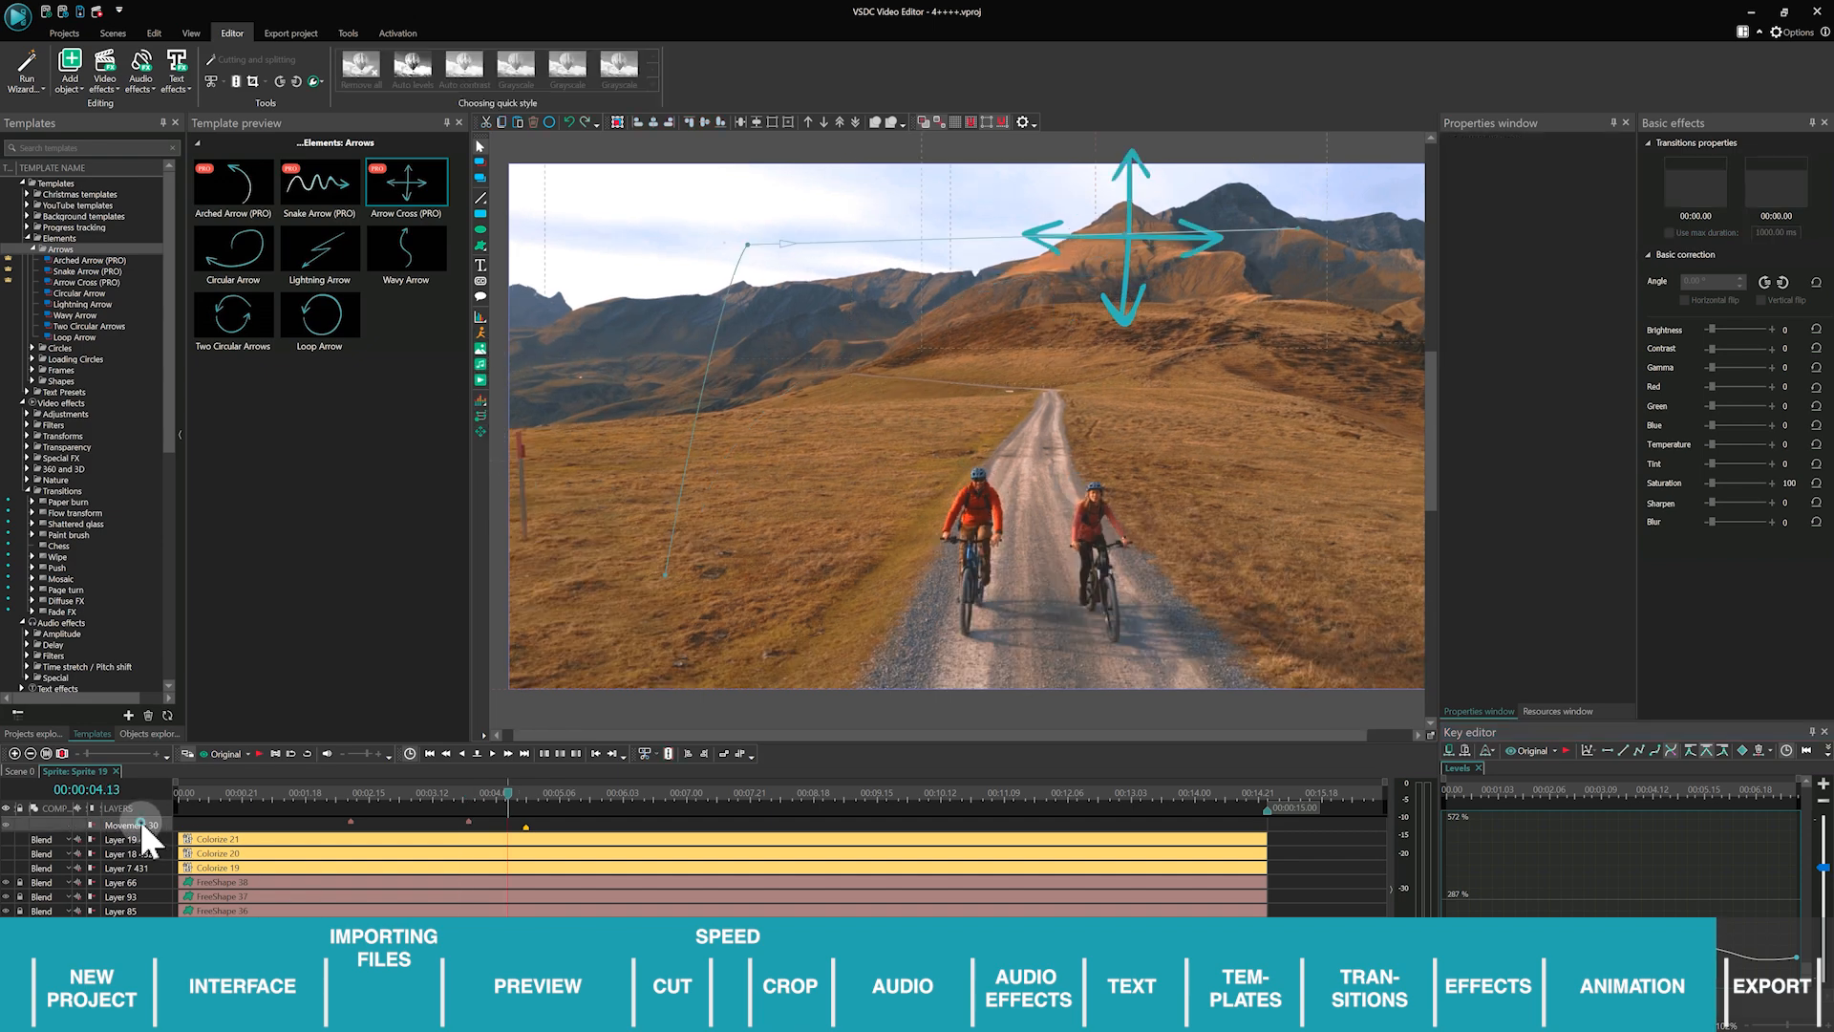
# Open the movement's Time remapping curve and reshape it with the handle of its middle point.
pyautogui.click(141, 823)
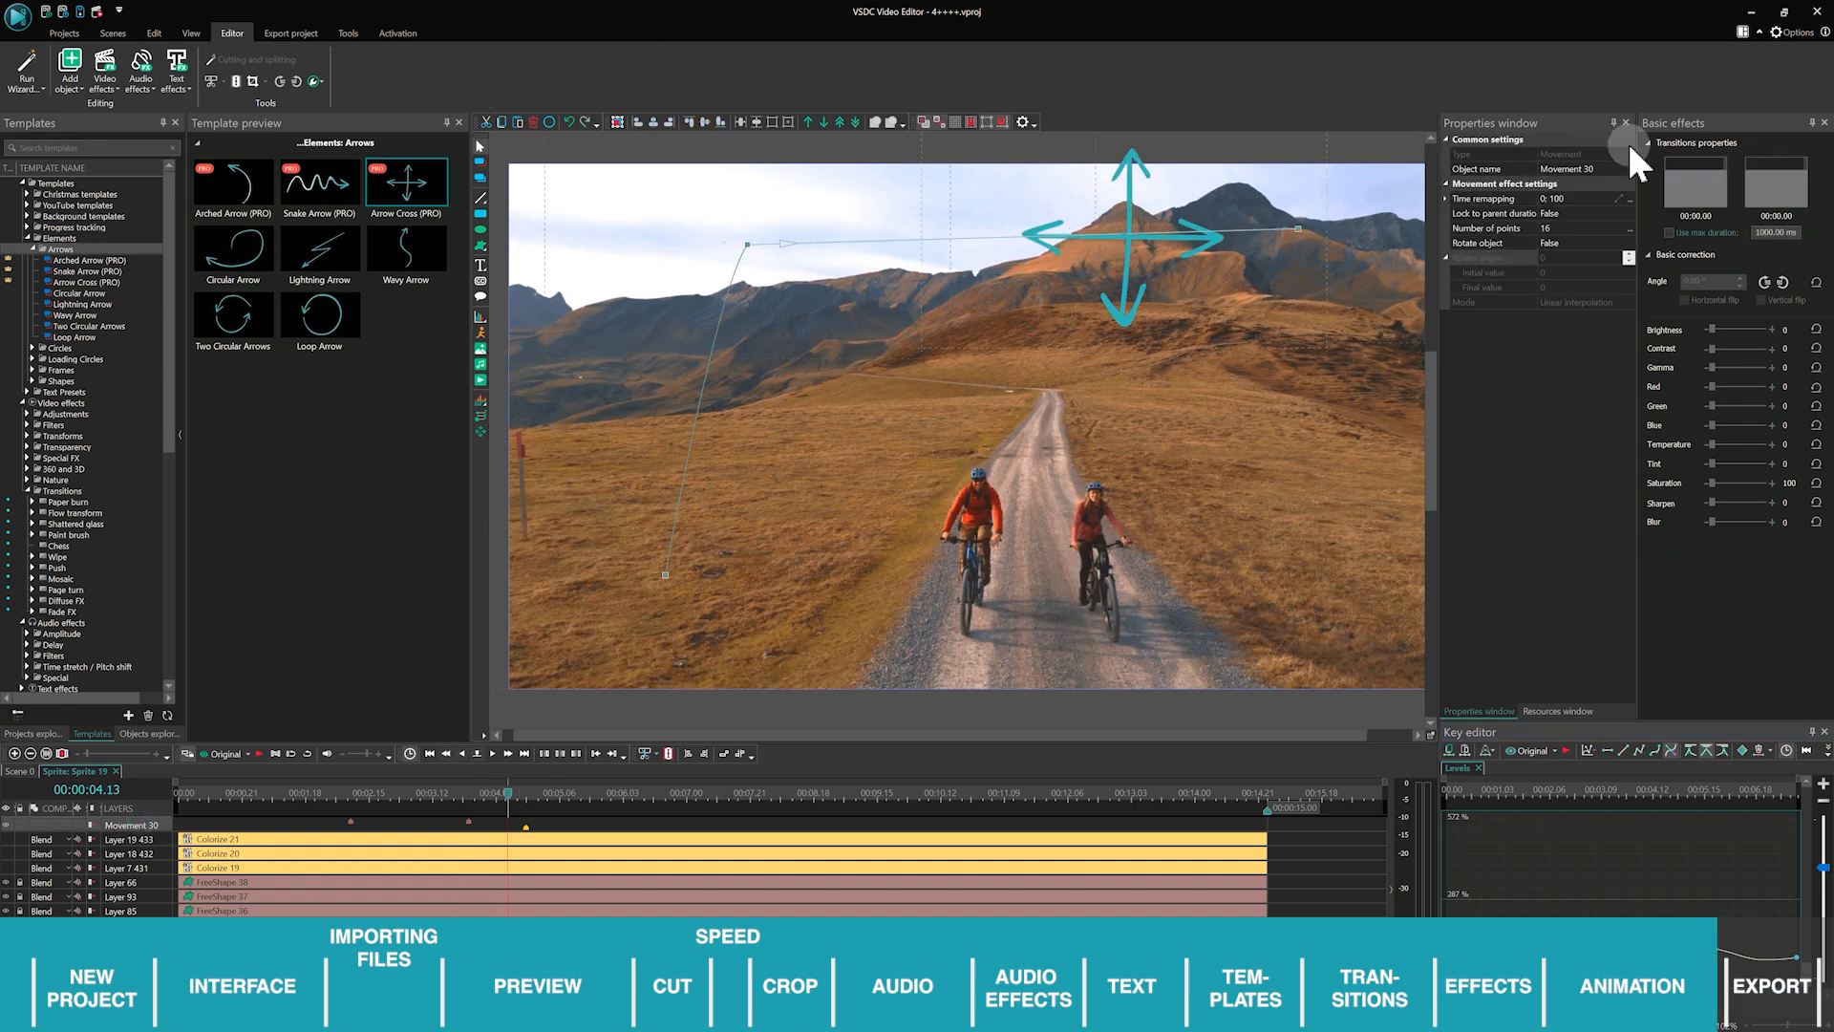
pyautogui.click(1626, 196)
pyautogui.click(1626, 196)
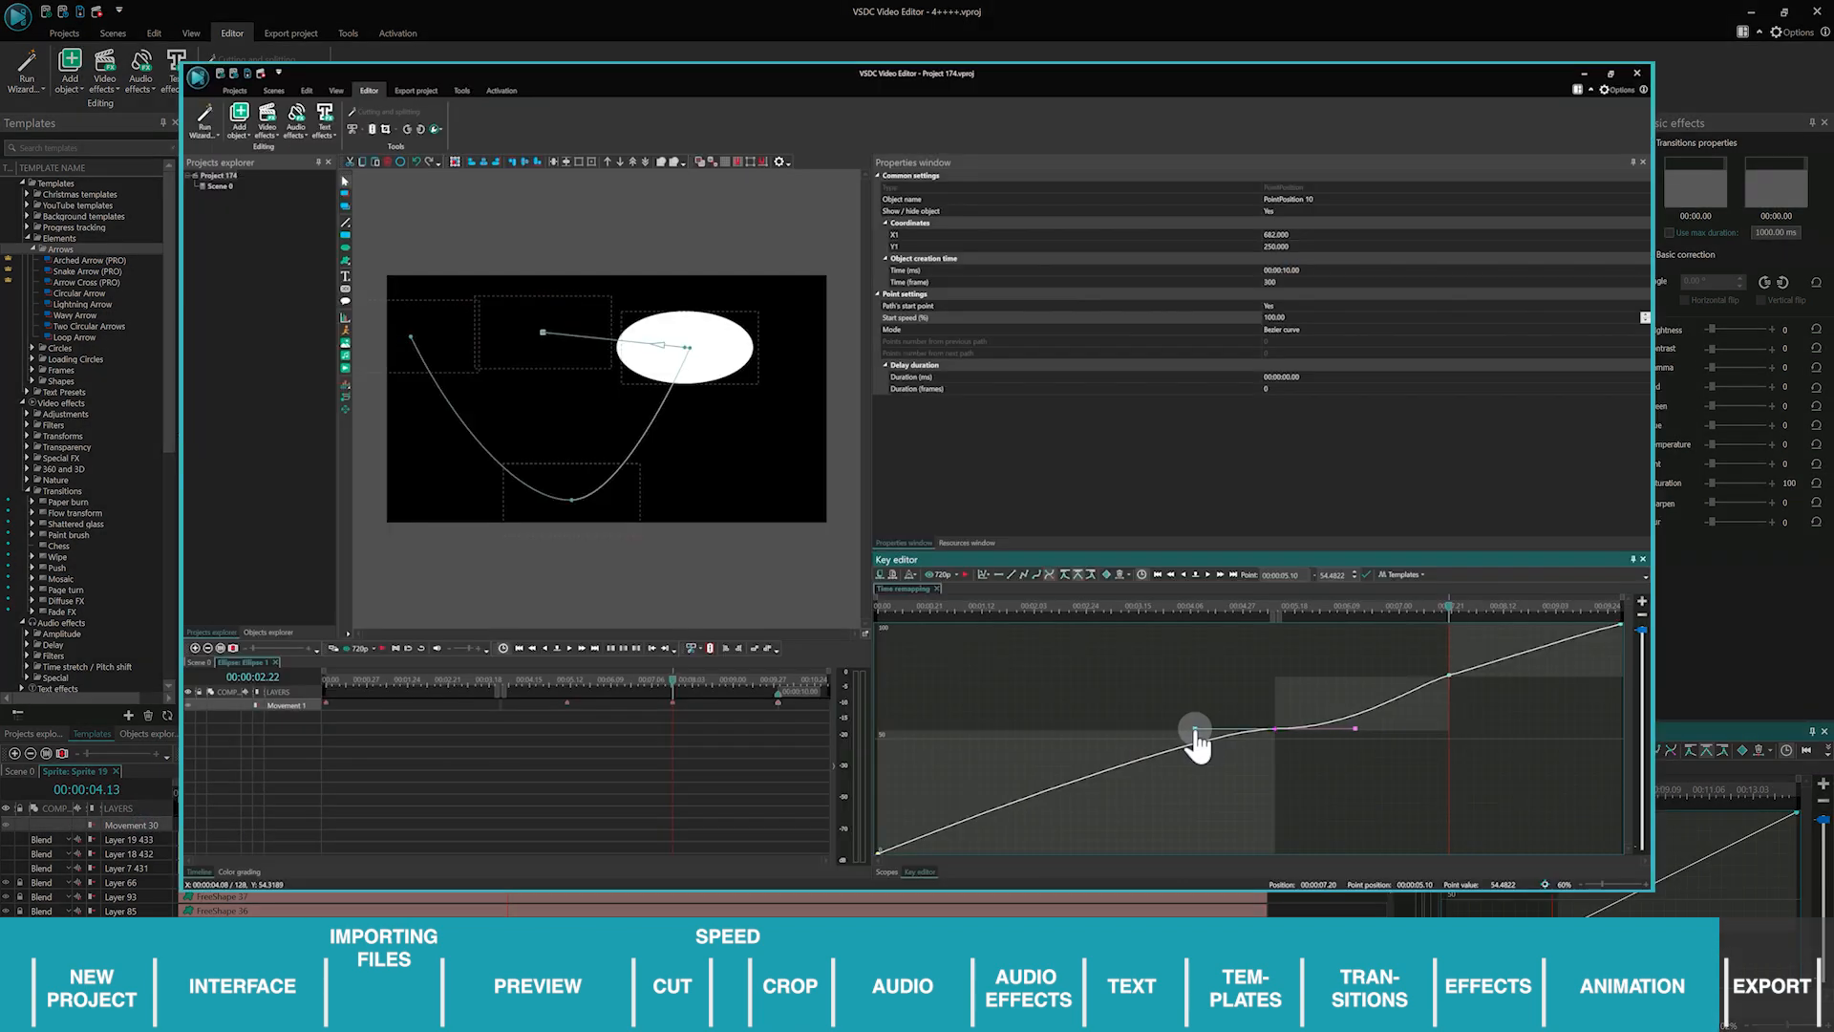
pyautogui.moveTo(1194, 733); pyautogui.dragTo(1172, 742)
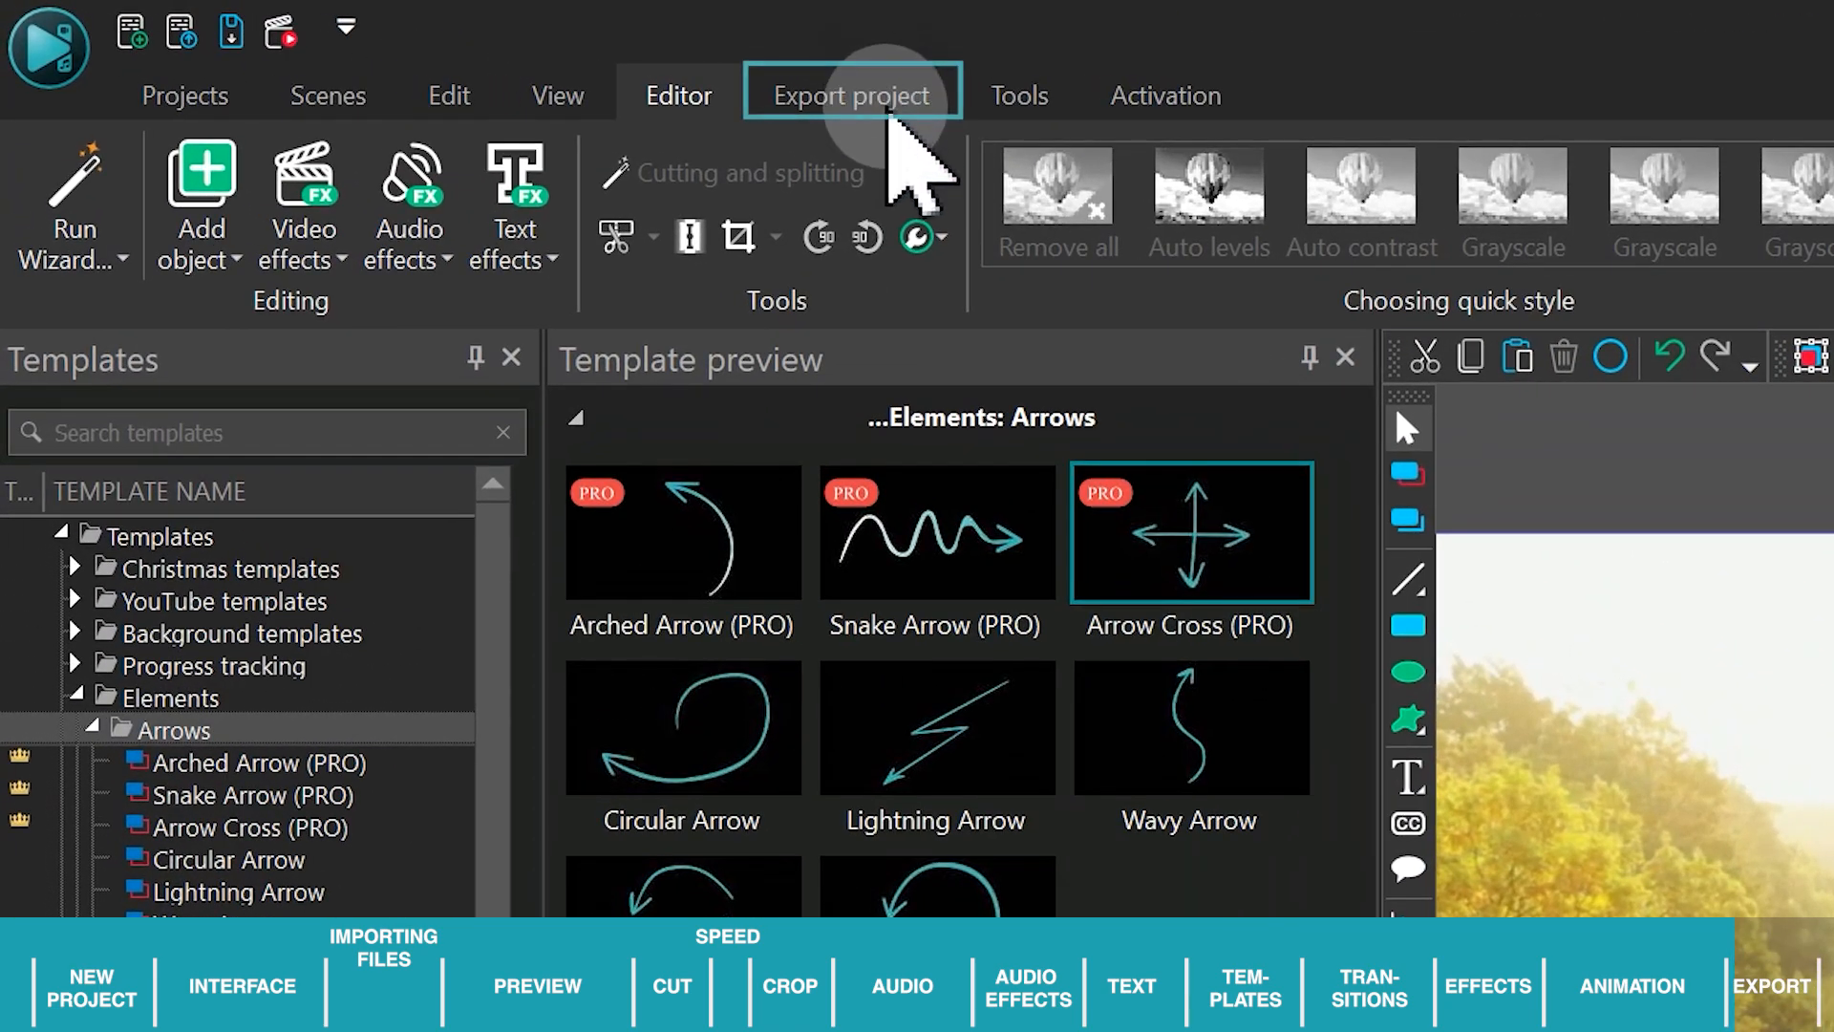
# Set up the project export for PC and name the MP4 output file video in the video folder.
pyautogui.click(888, 105)
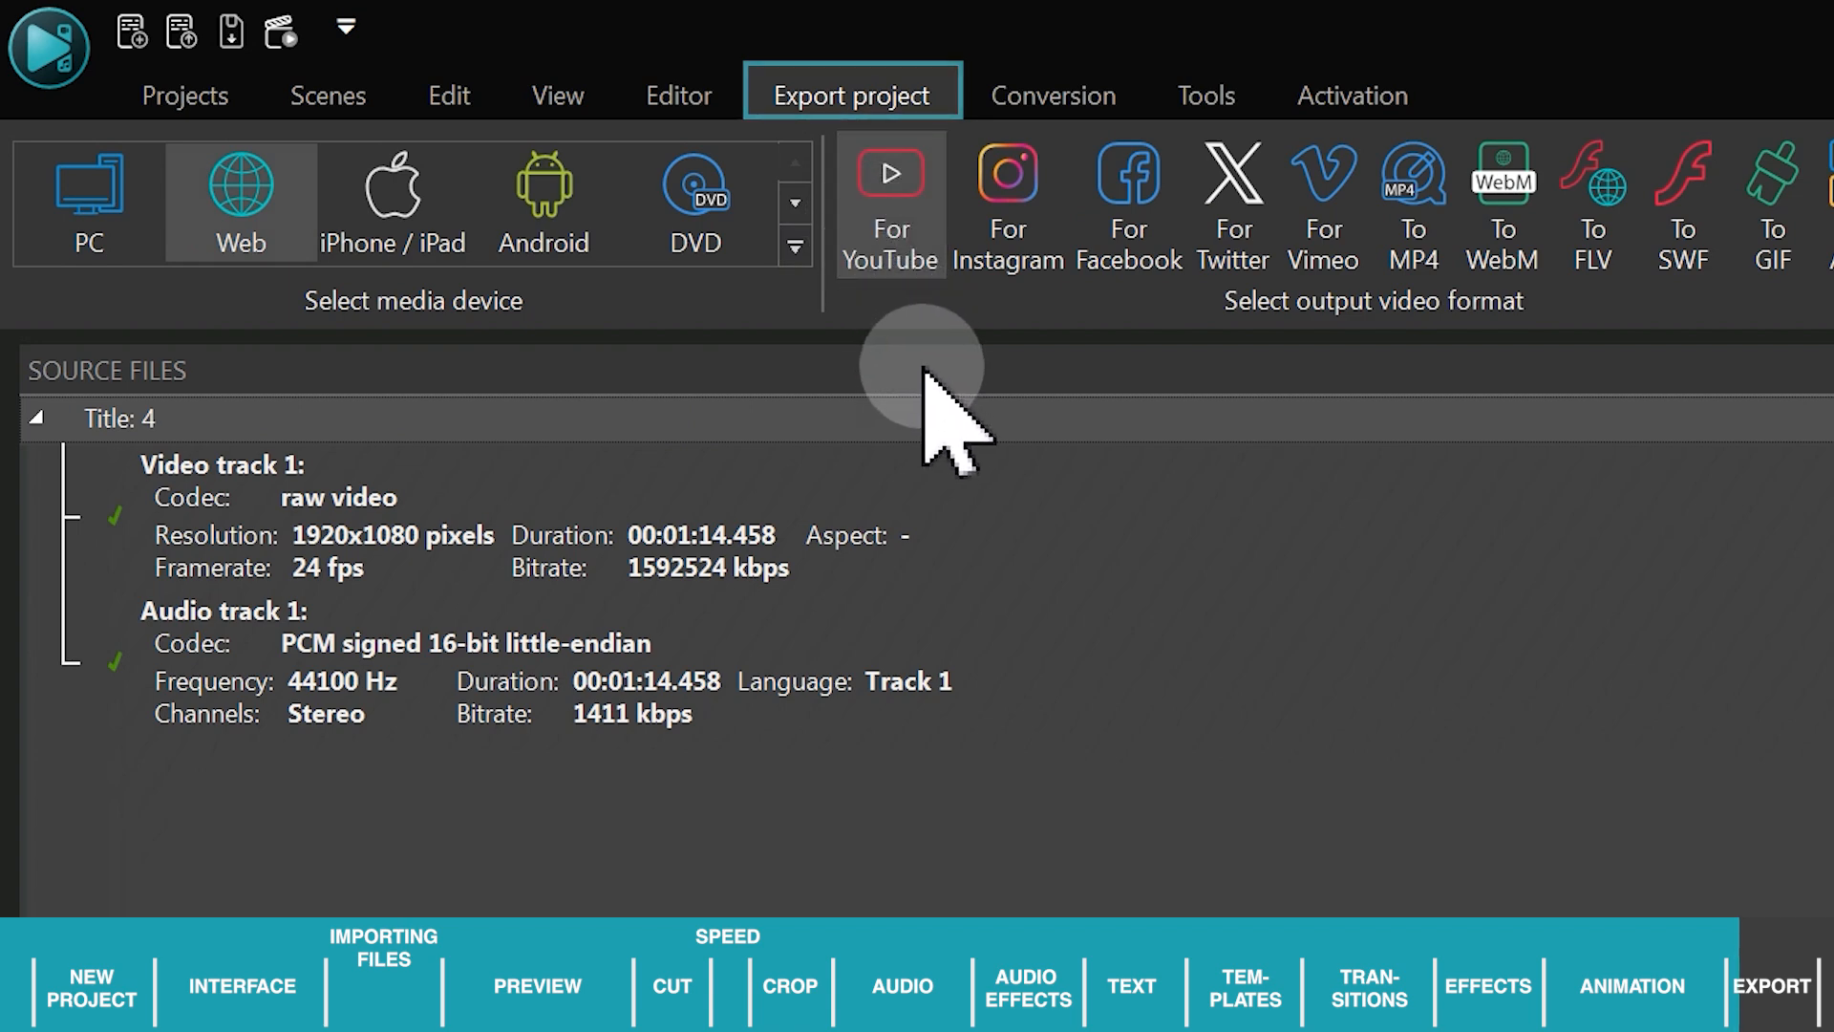
pyautogui.click(143, 229)
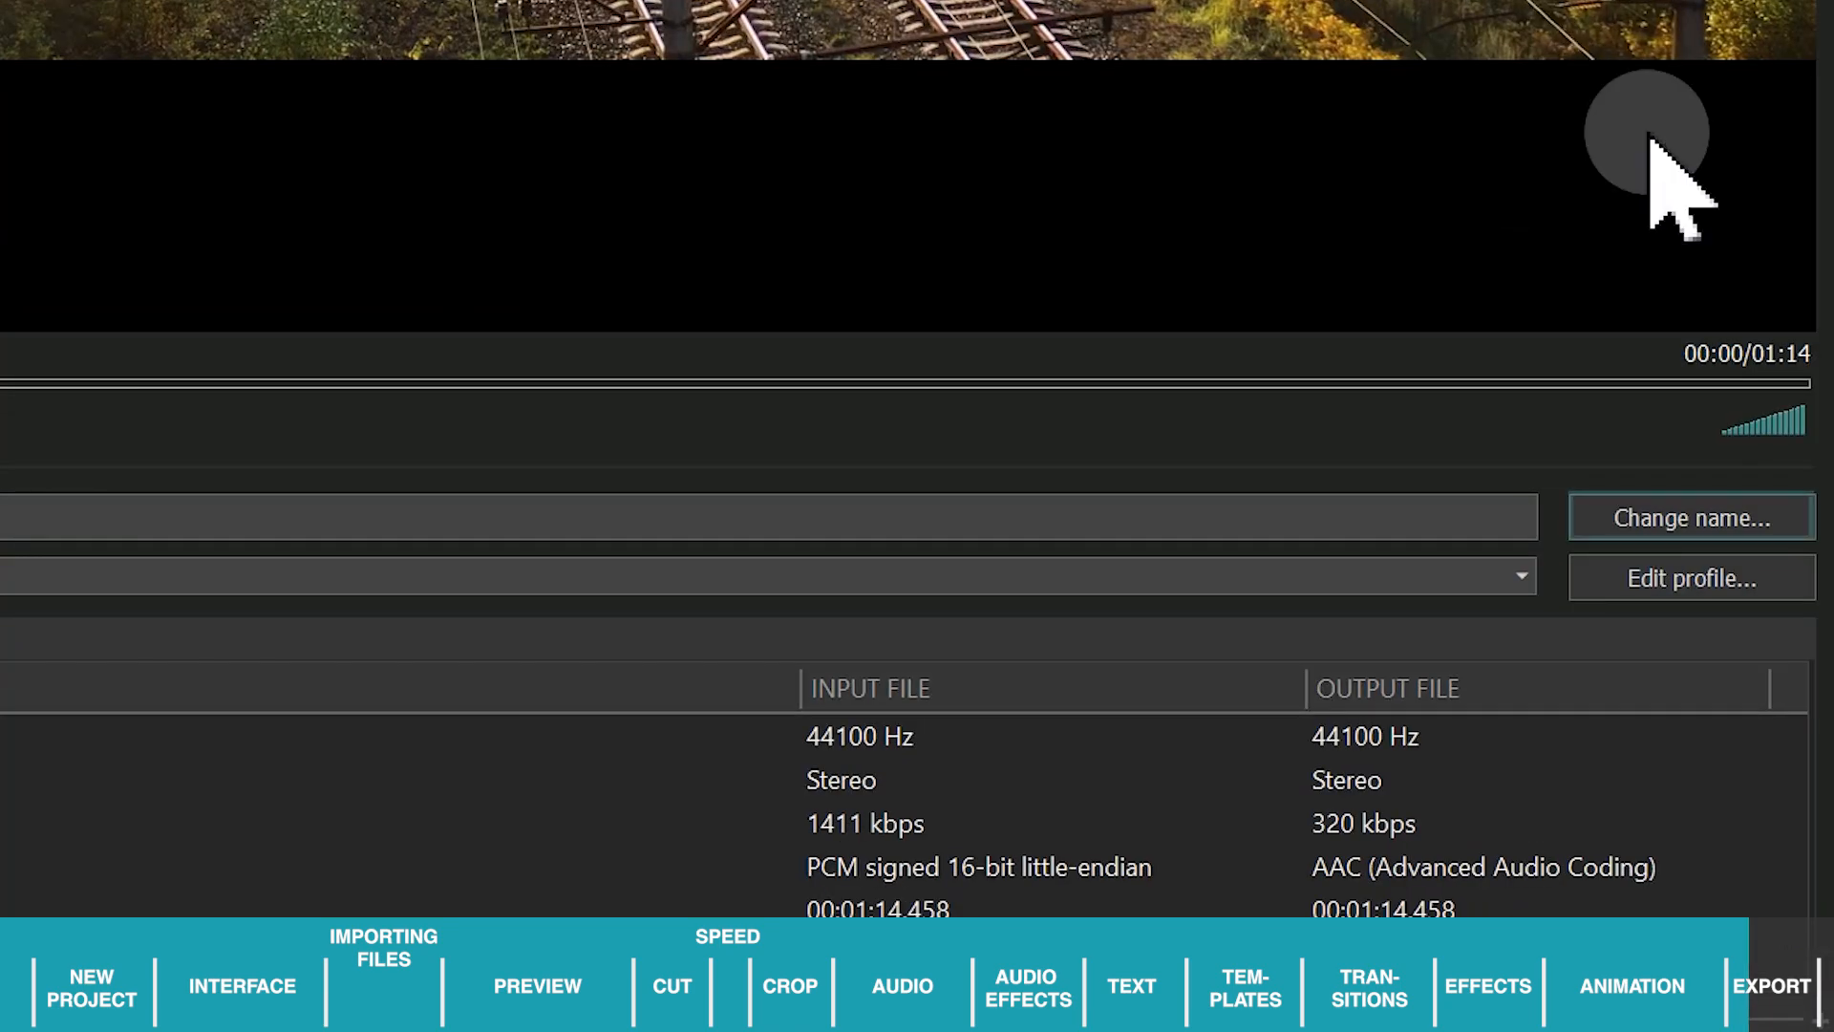
pyautogui.click(1674, 526)
pyautogui.write('video')
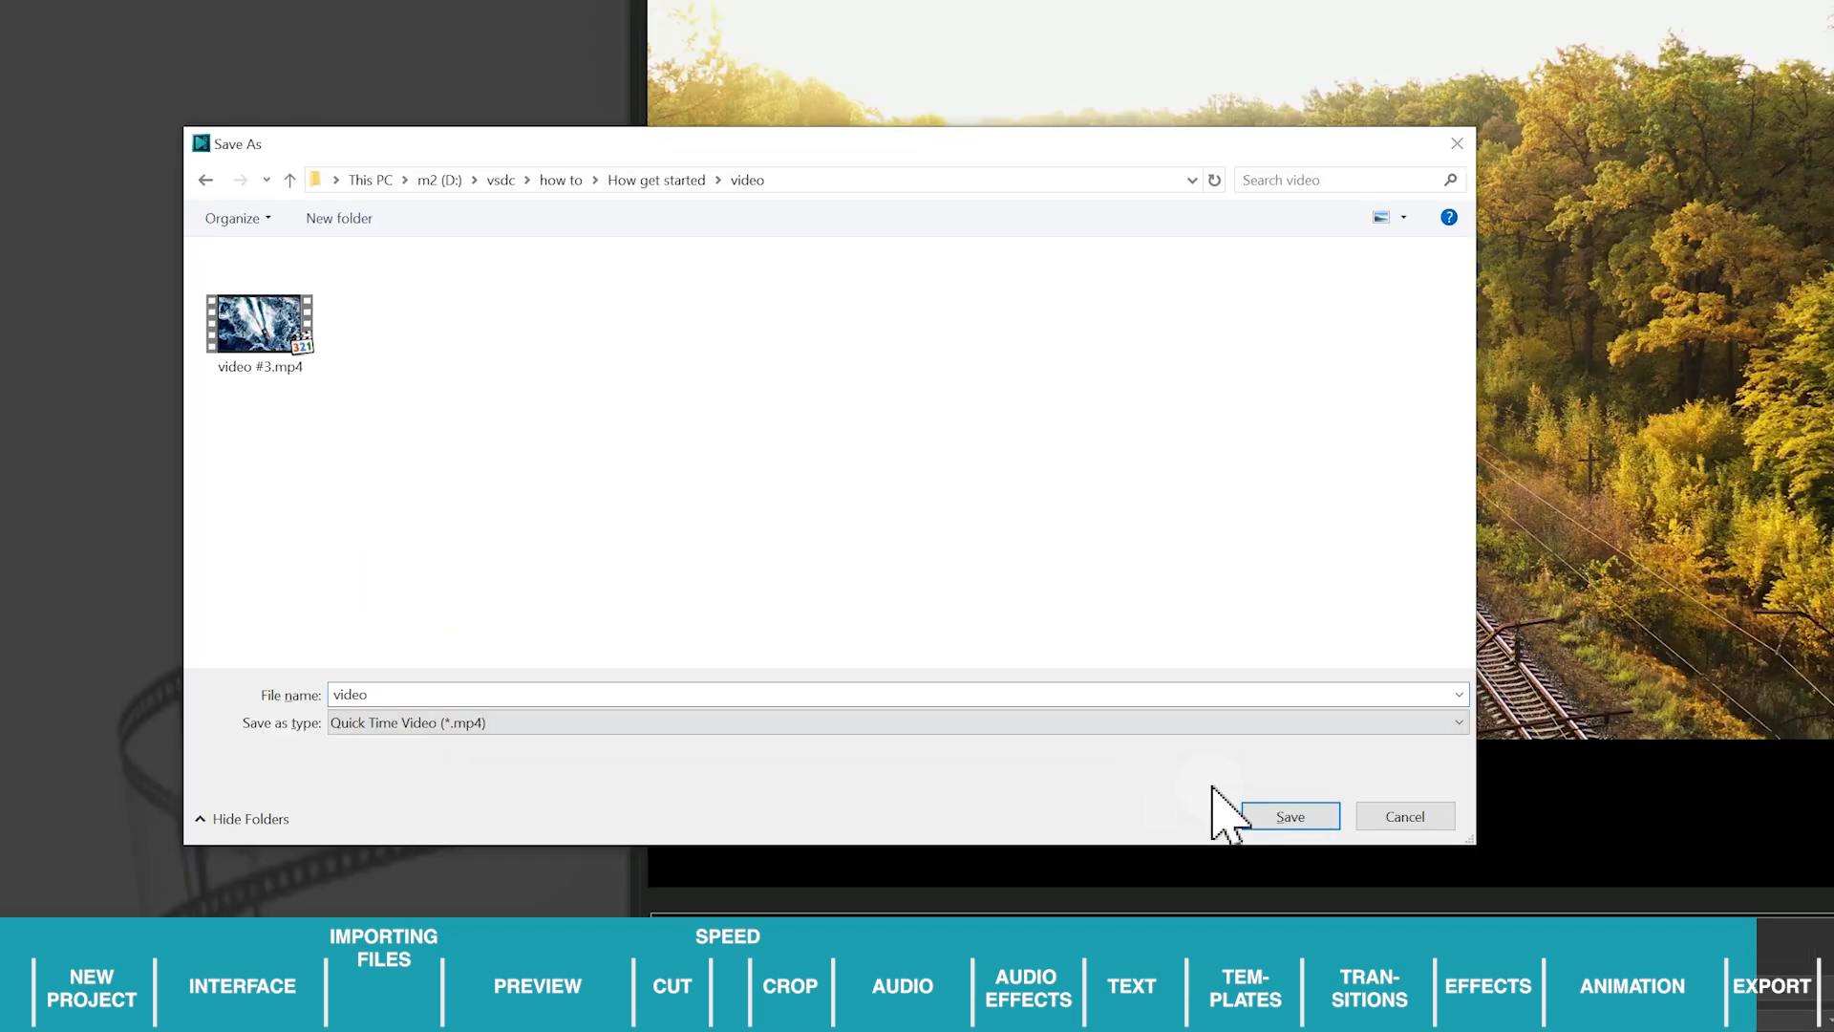
pyautogui.click(1271, 817)
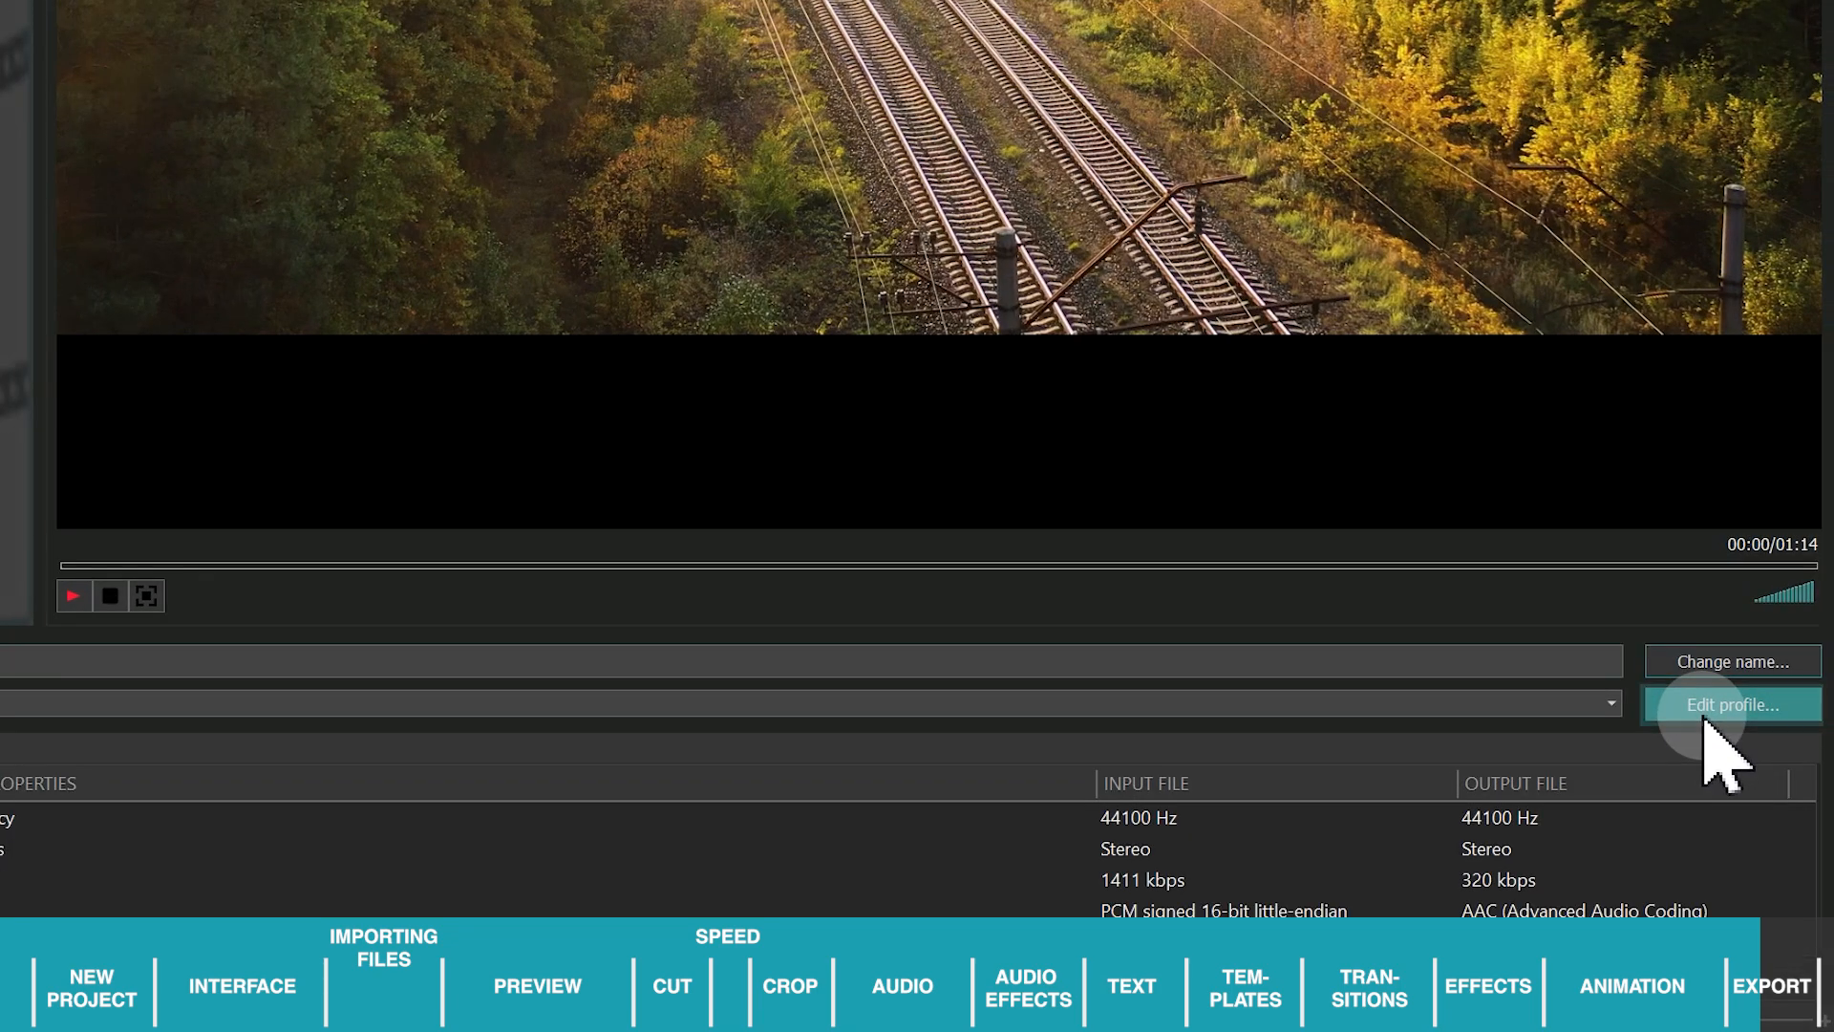
# Set the Quality of the Ultra Quality H.264 / AVC profile to 80 after trying 100, and export the project.
pyautogui.click(1705, 712)
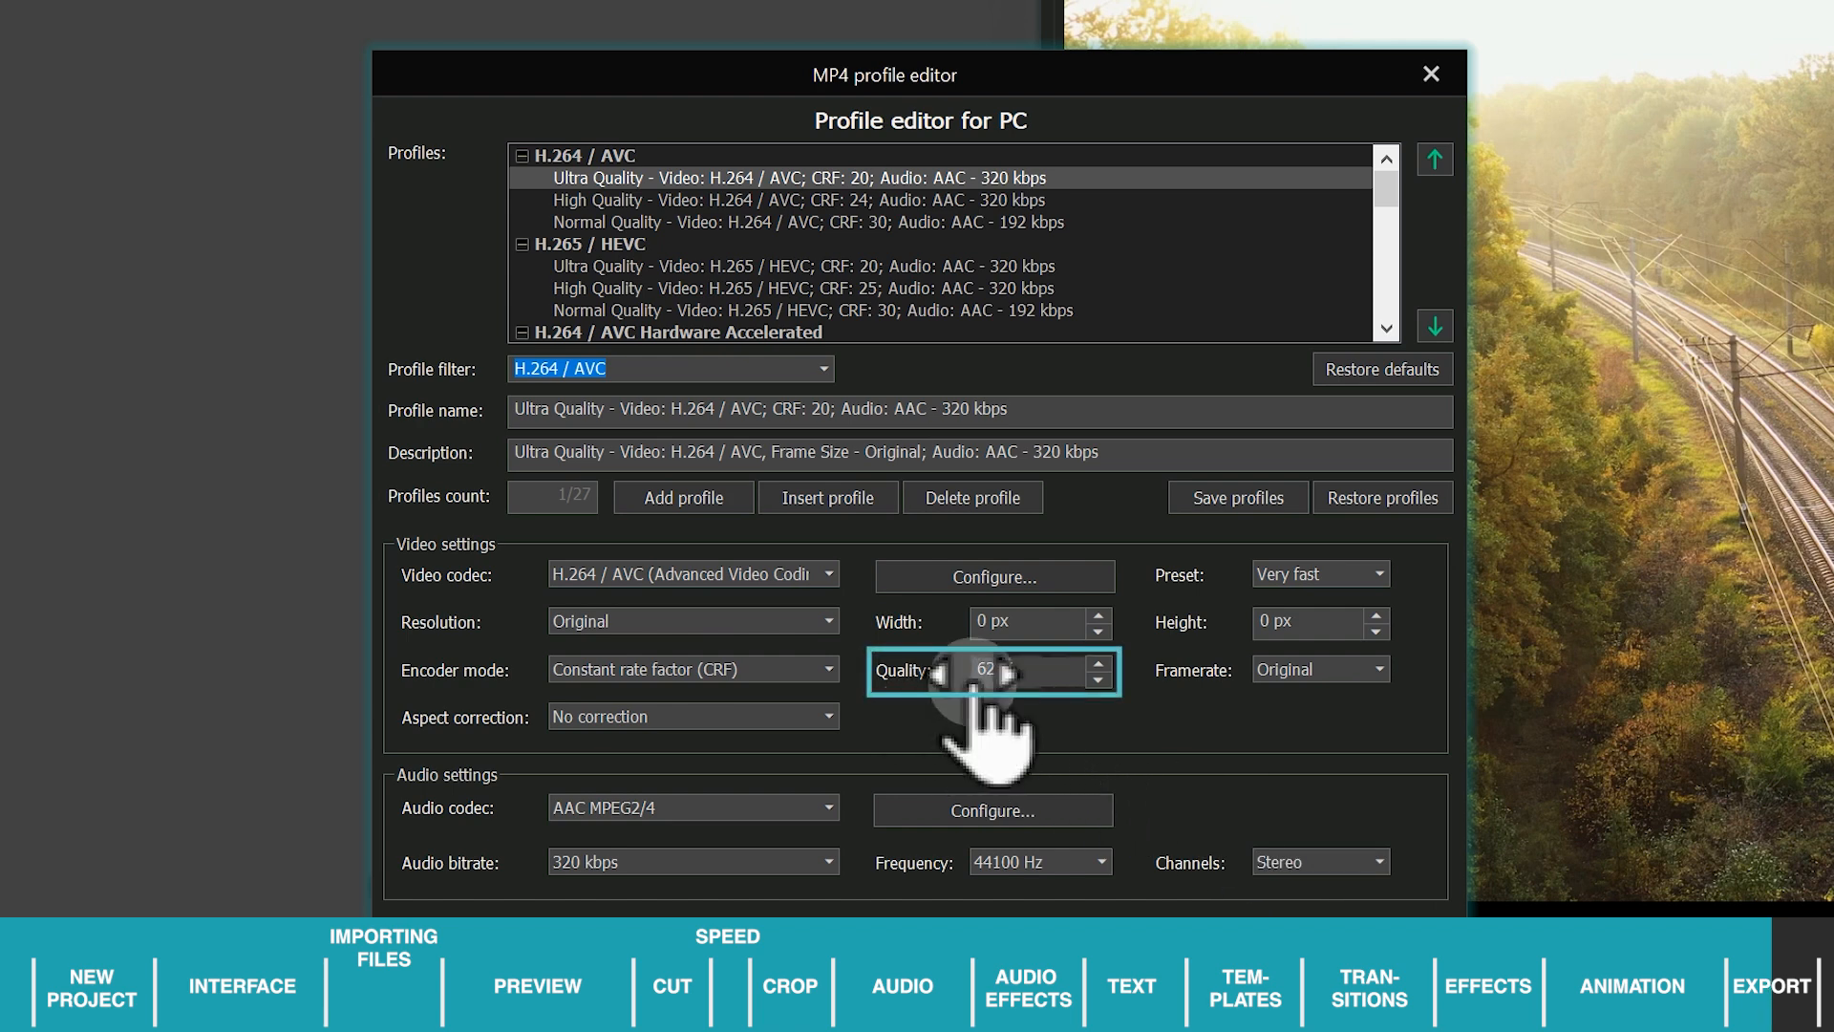
pyautogui.moveTo(1043, 668); pyautogui.dragTo(846, 675)
pyautogui.write('100')
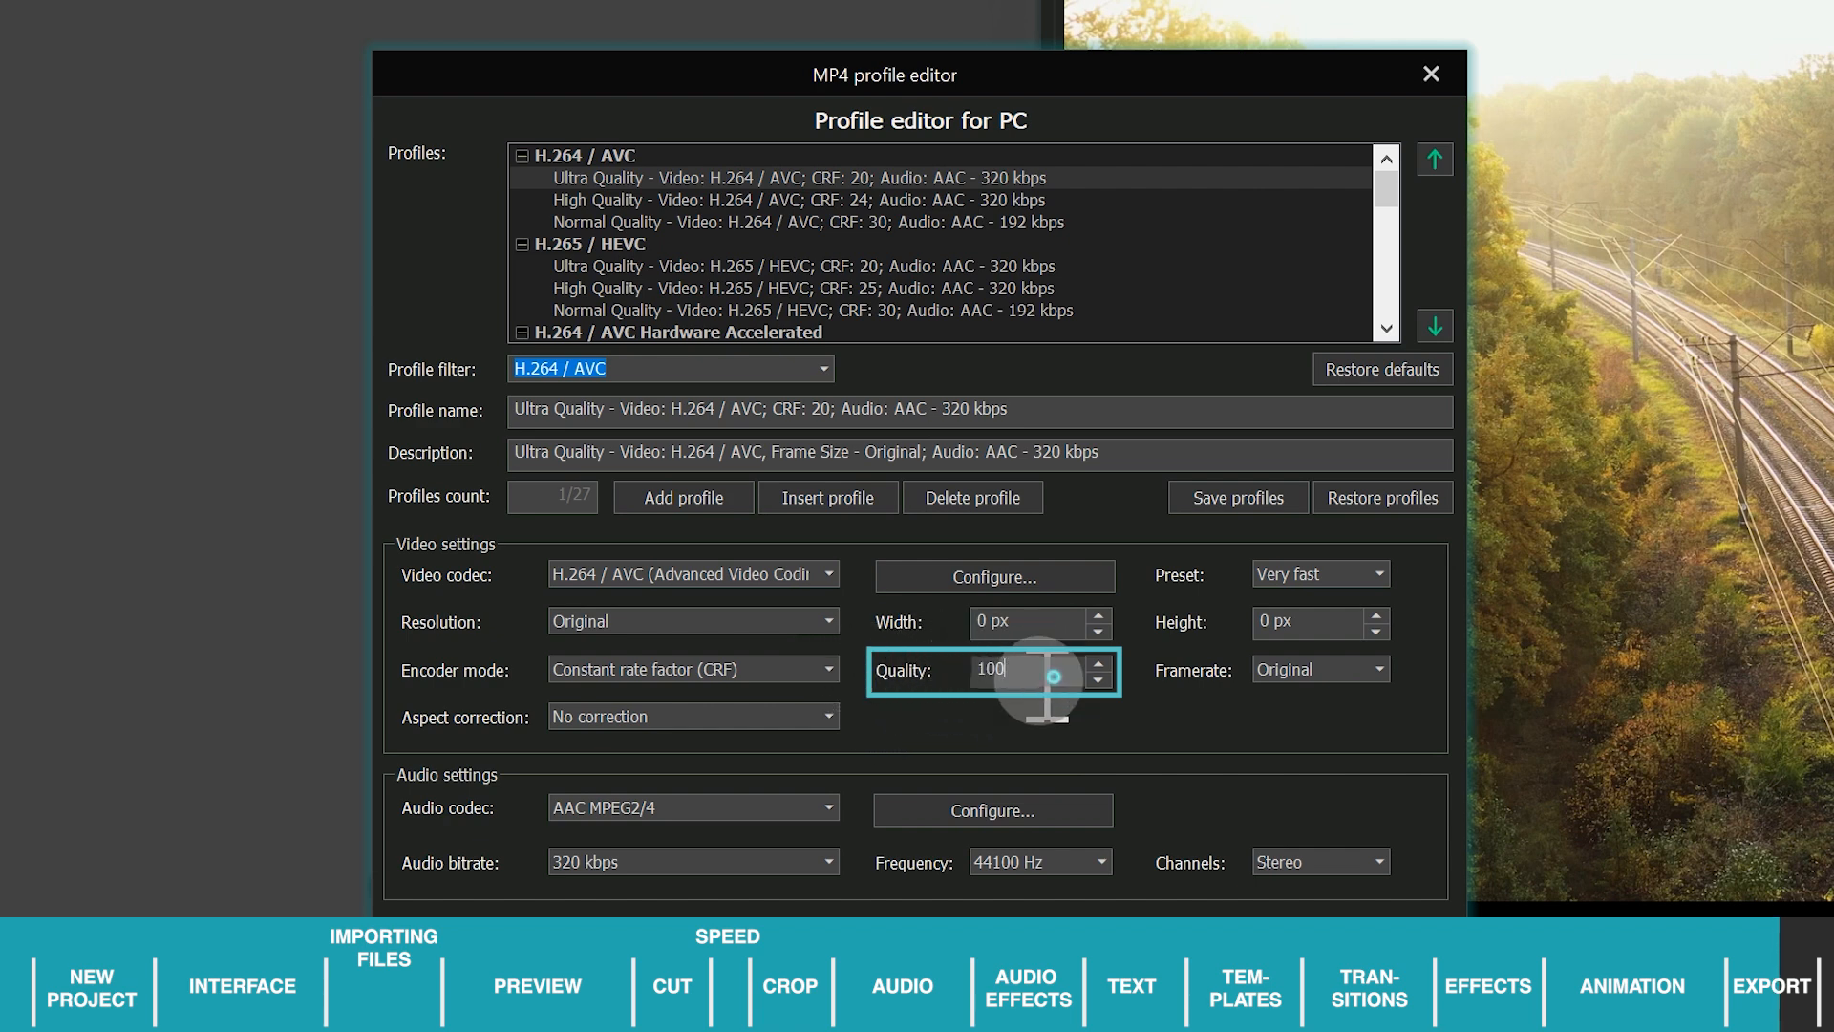
pyautogui.moveTo(1042, 681); pyautogui.dragTo(933, 693)
pyautogui.write('80')
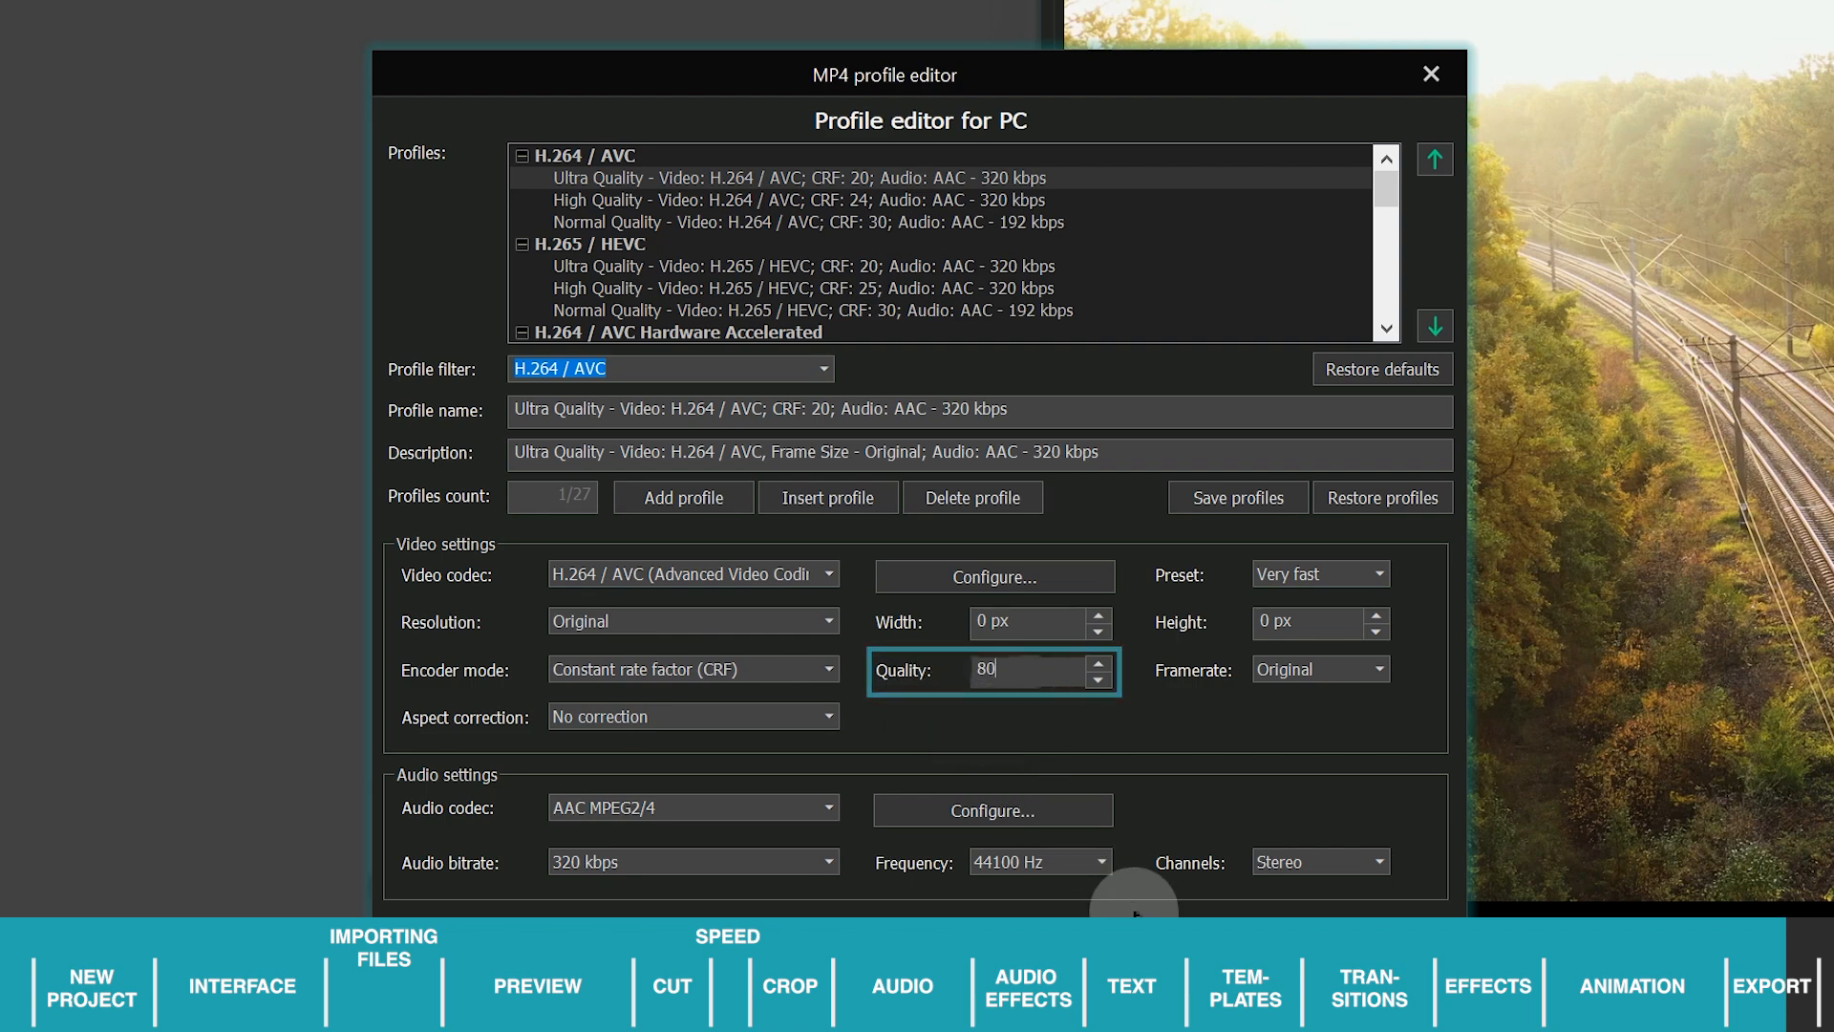
pyautogui.click(1148, 941)
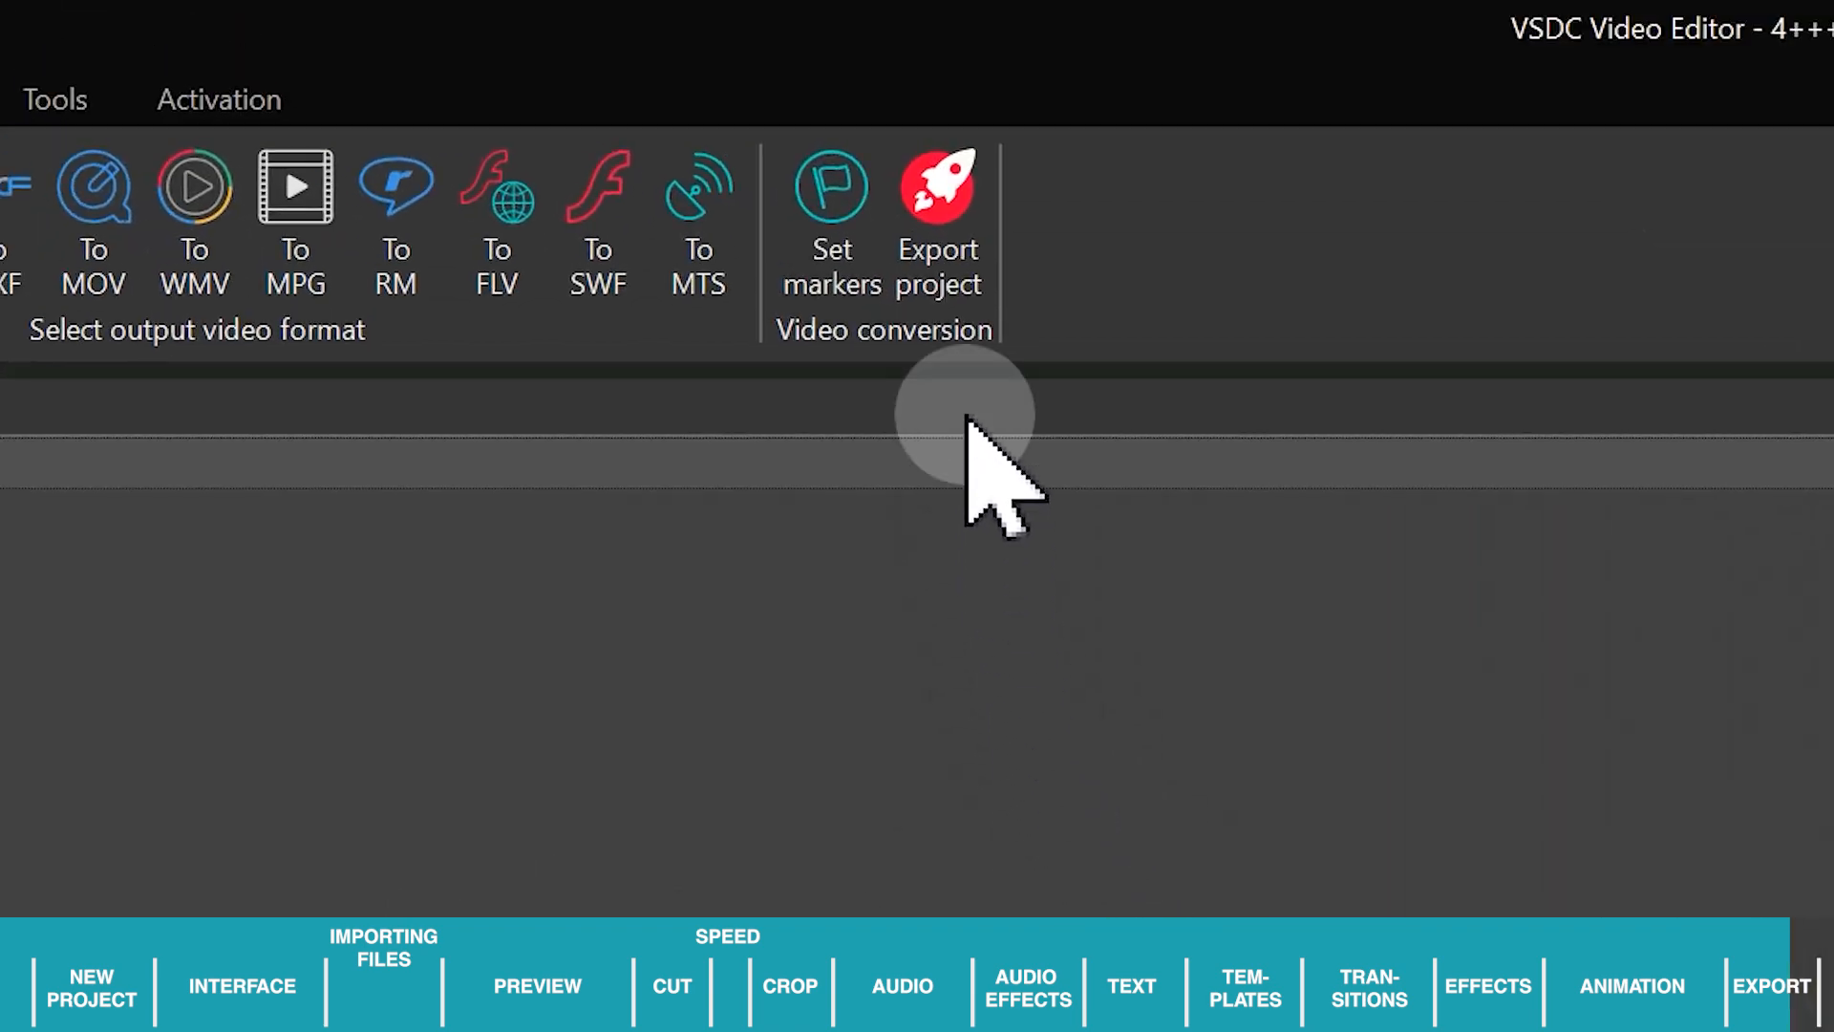
pyautogui.click(944, 218)
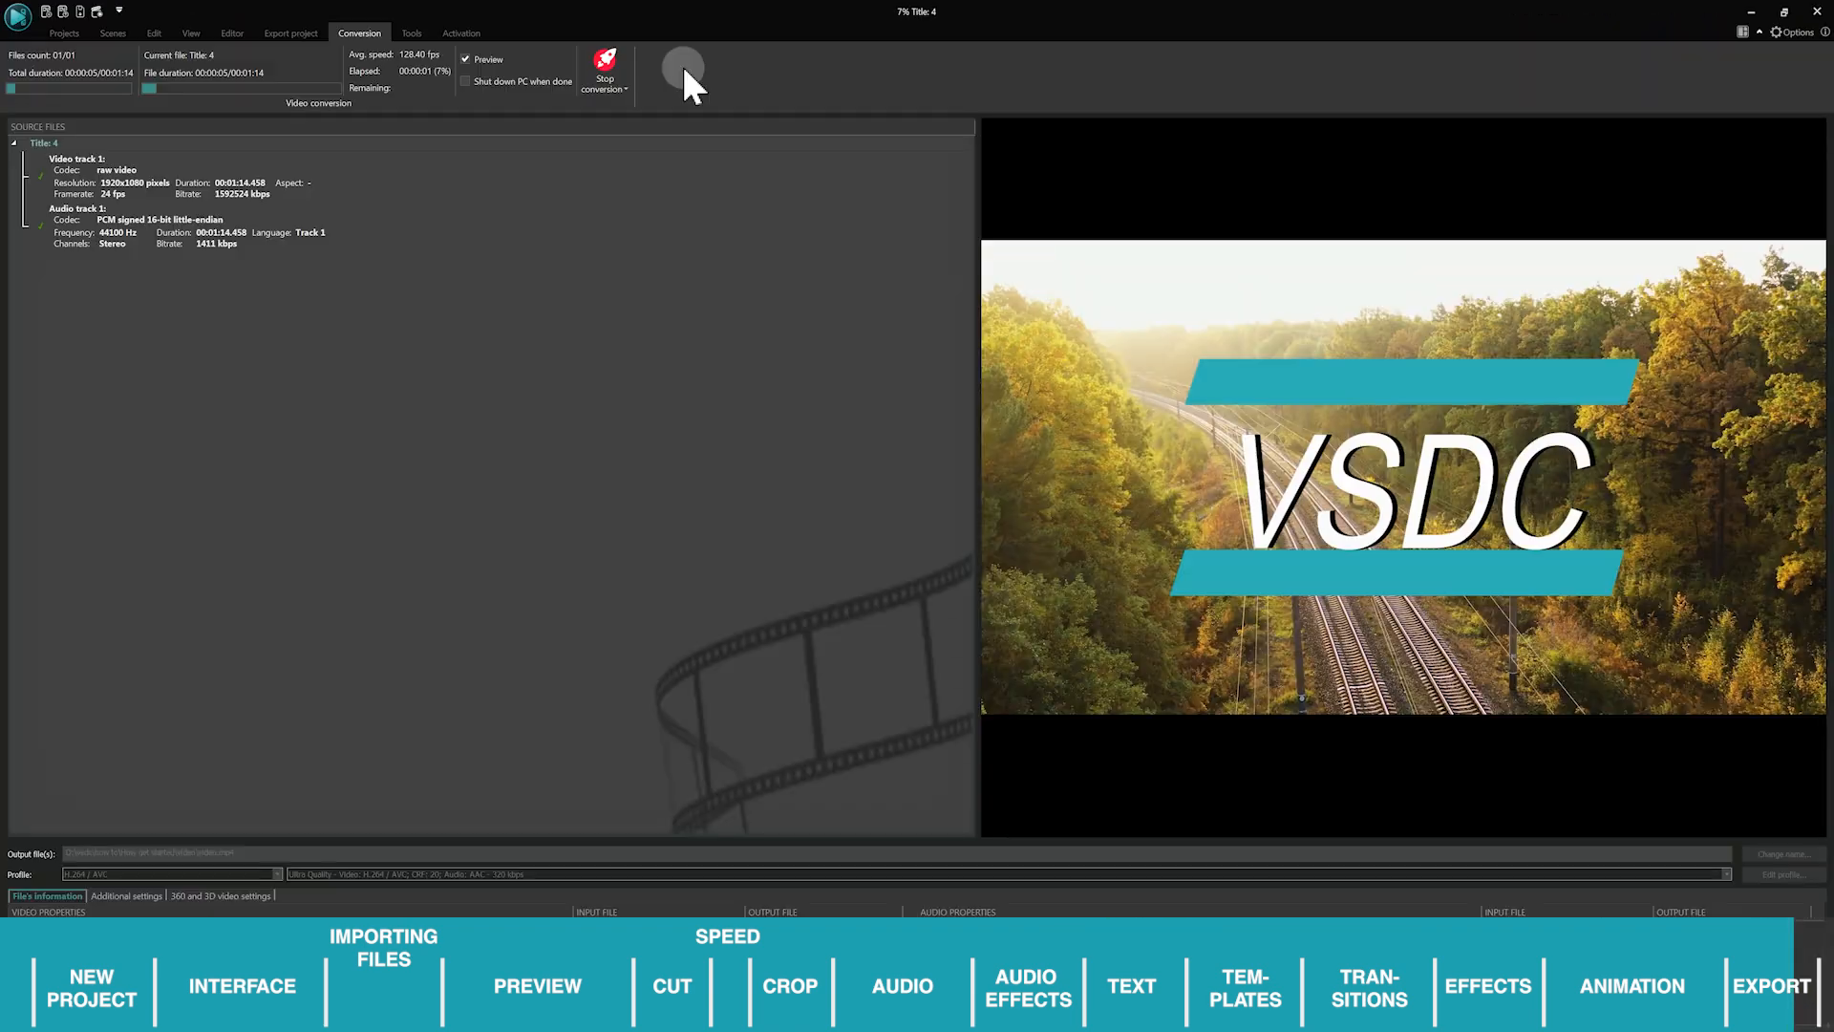